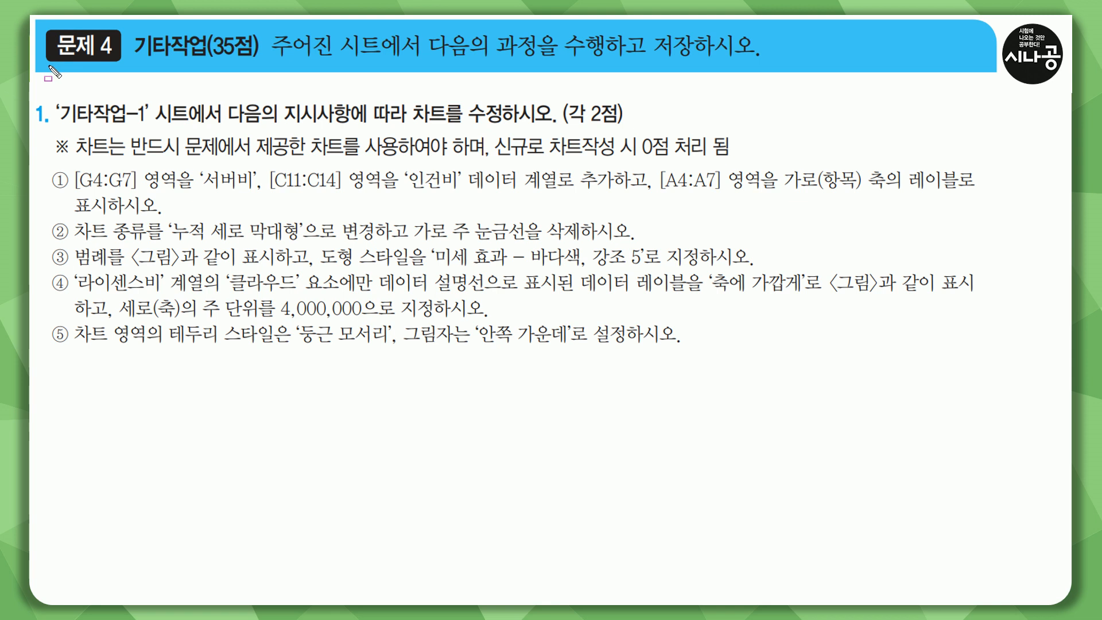
pyautogui.moveTo(133, 27)
pyautogui.mouseDown()
pyautogui.moveTo(207, 64)
pyautogui.moveTo(766, 59)
pyautogui.mouseUp()
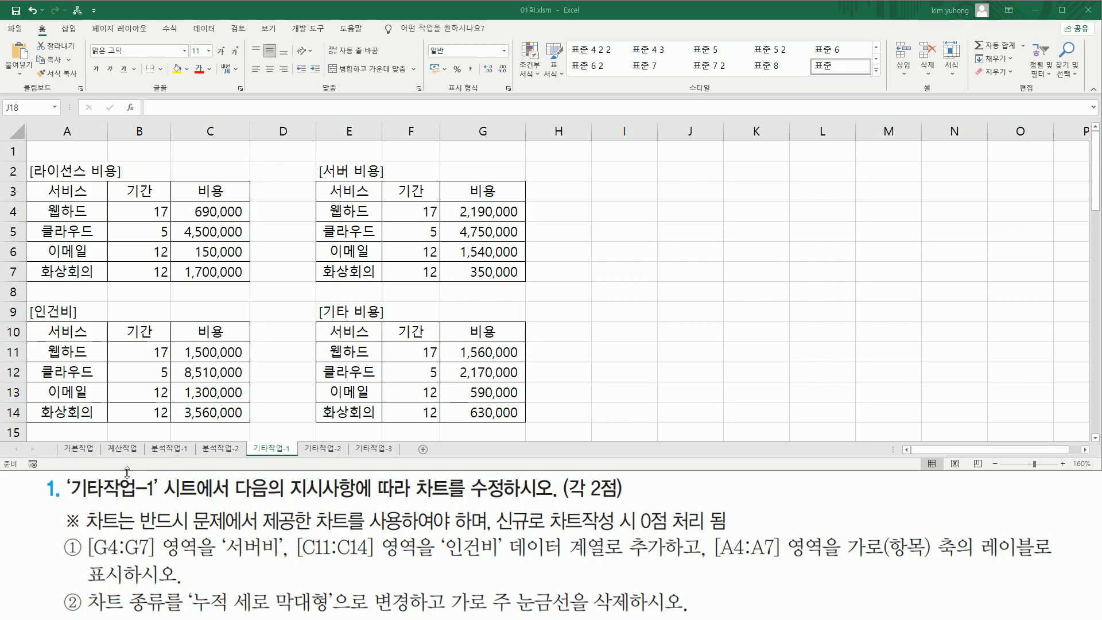
# Review the chart-editing instructions, the source tables and the provided chart '웹서비스 유지관리 비용 현황' on the 기타작업-1 sheet
pyautogui.moveTo(69, 498)
pyautogui.mouseDown()
pyautogui.moveTo(161, 498)
pyautogui.moveTo(160, 476)
pyautogui.mouseUp()
pyautogui.moveTo(251, 441); pyautogui.dragTo(294, 457)
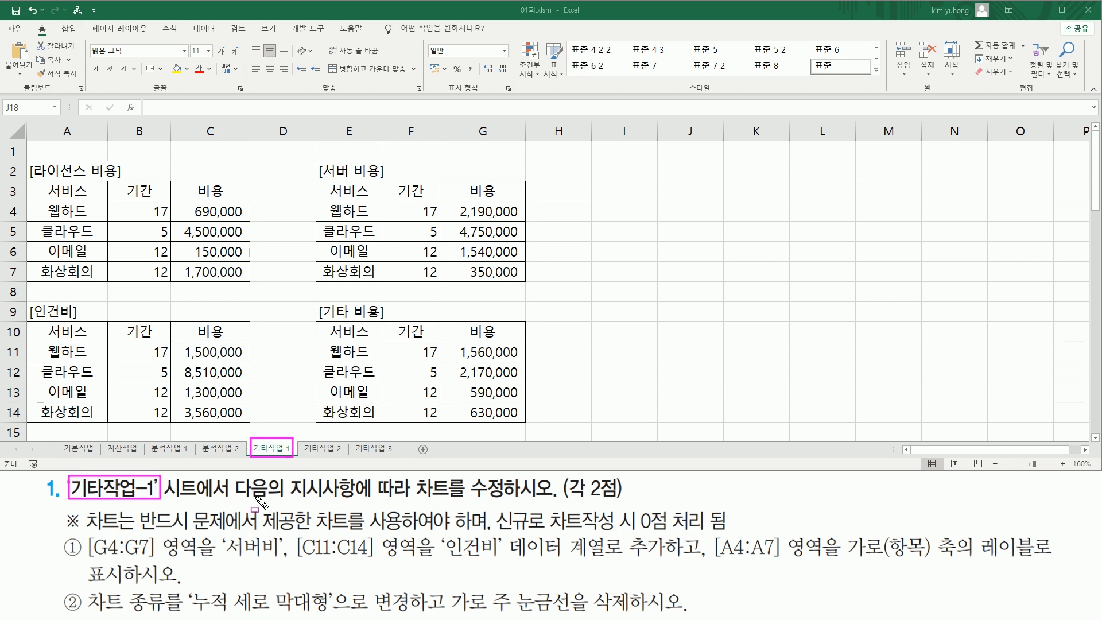
pyautogui.moveTo(232, 499); pyautogui.dragTo(622, 500)
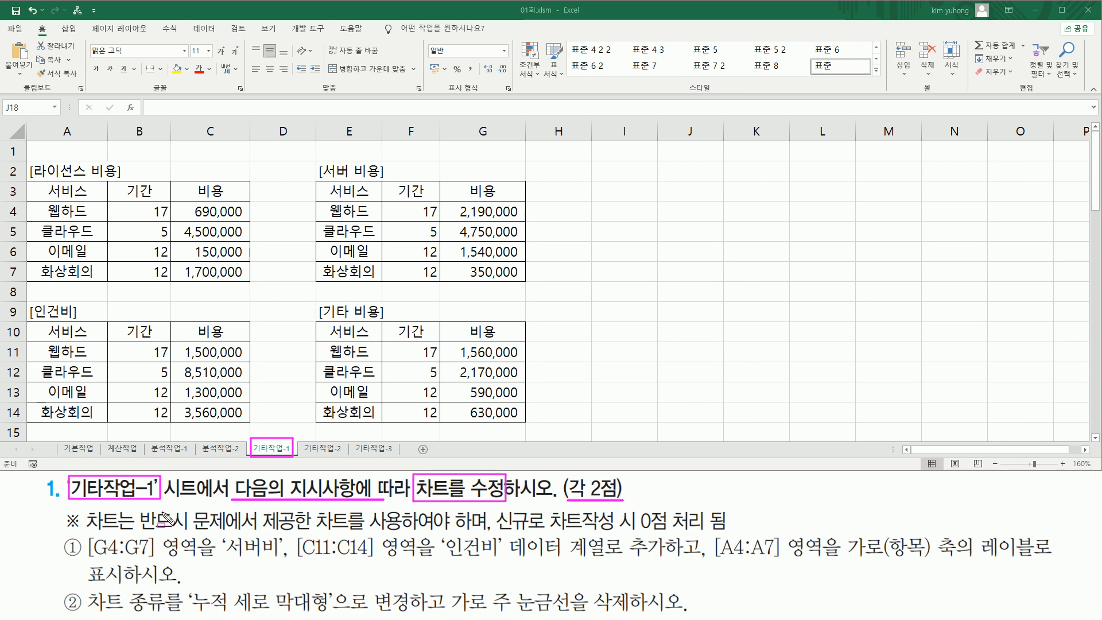
pyautogui.moveTo(26, 159)
pyautogui.mouseDown()
pyautogui.moveTo(46, 182)
pyautogui.moveTo(468, 372)
pyautogui.mouseUp()
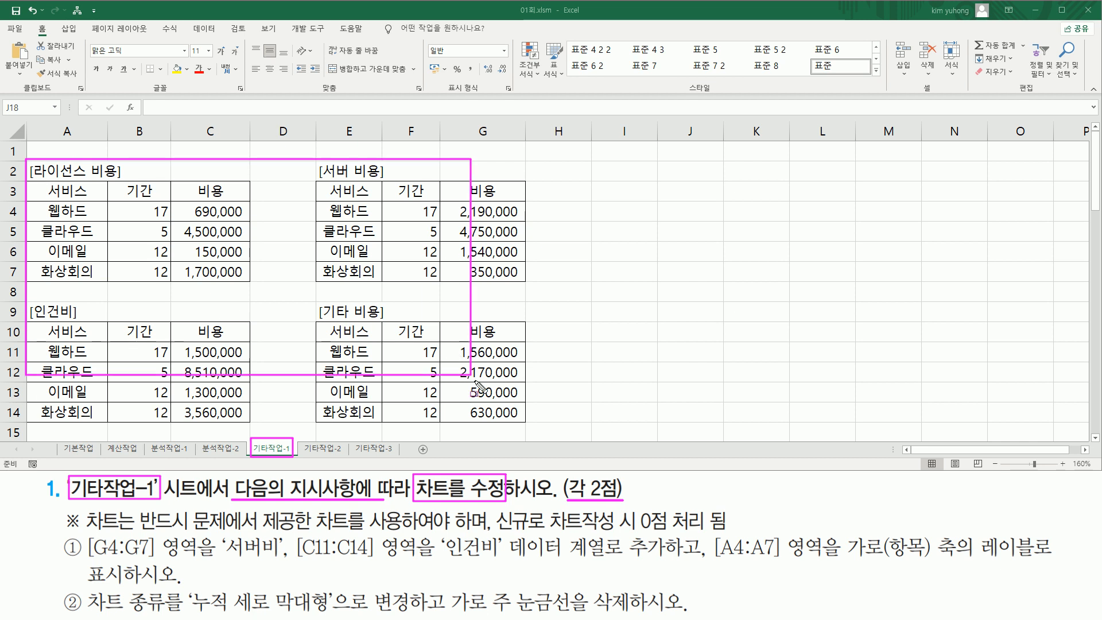
pyautogui.press('Escape')
pyautogui.scroll(-2, 549, 314)
pyautogui.scroll(-5, 549, 314)
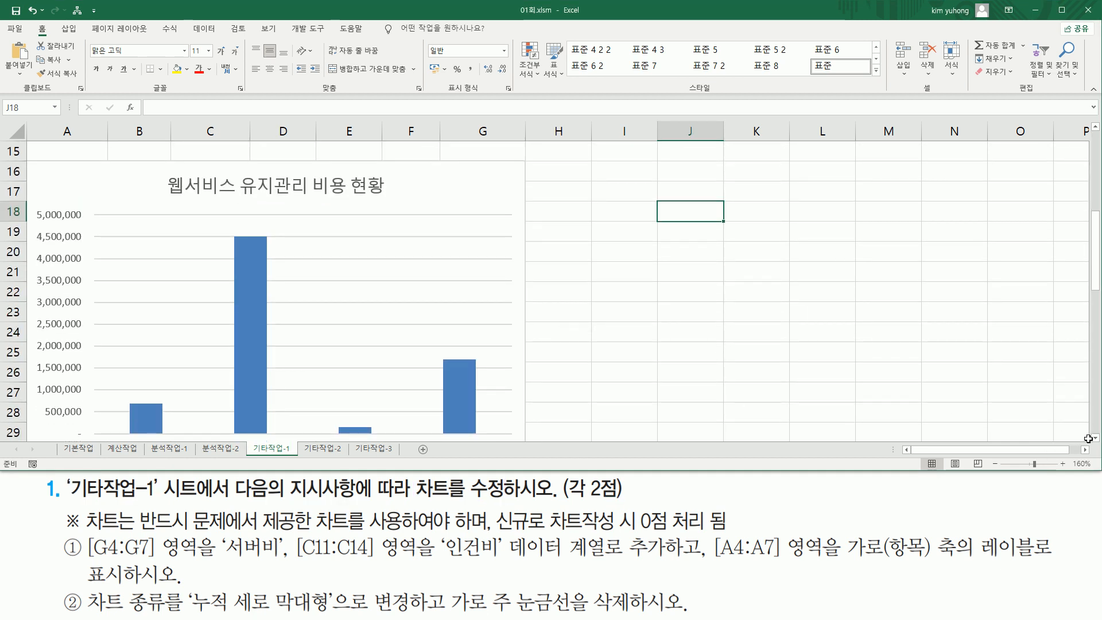
pyautogui.click(1095, 437)
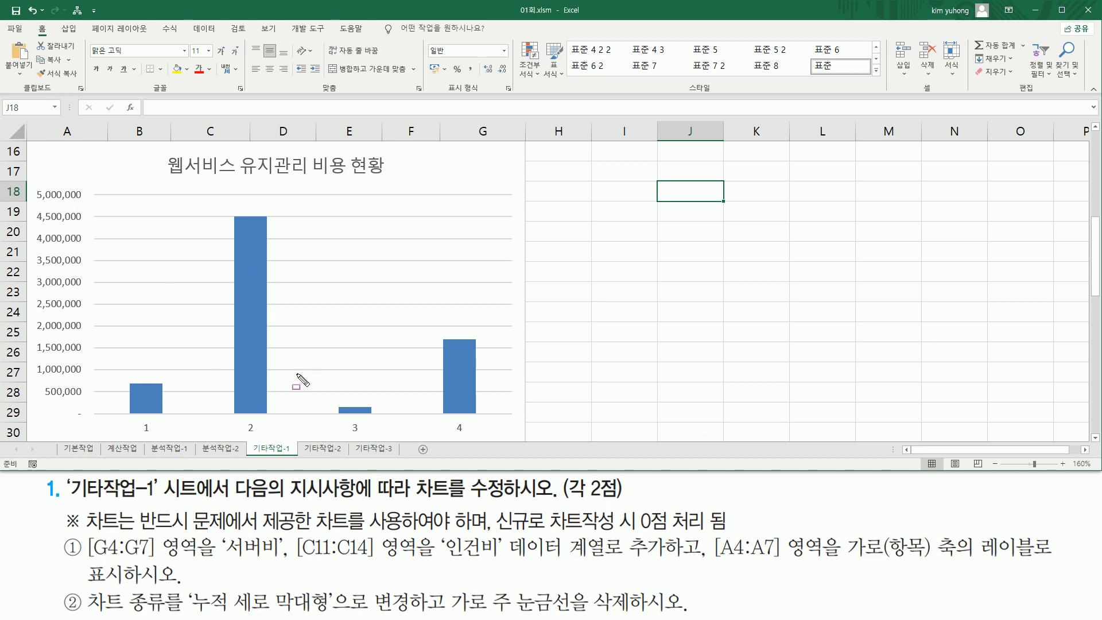
pyautogui.moveTo(81, 504)
pyautogui.mouseDown()
pyautogui.moveTo(138, 531)
pyautogui.moveTo(401, 529)
pyautogui.mouseUp()
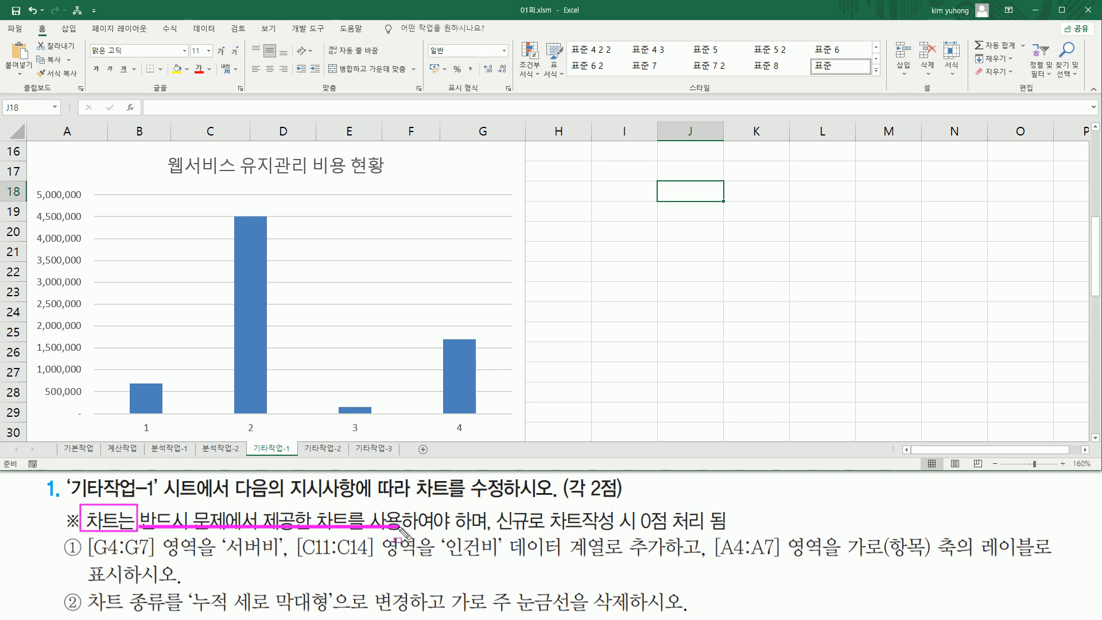
pyautogui.moveTo(491, 505)
pyautogui.mouseDown()
pyautogui.moveTo(549, 534)
pyautogui.moveTo(638, 545)
pyautogui.moveTo(733, 533)
pyautogui.mouseUp()
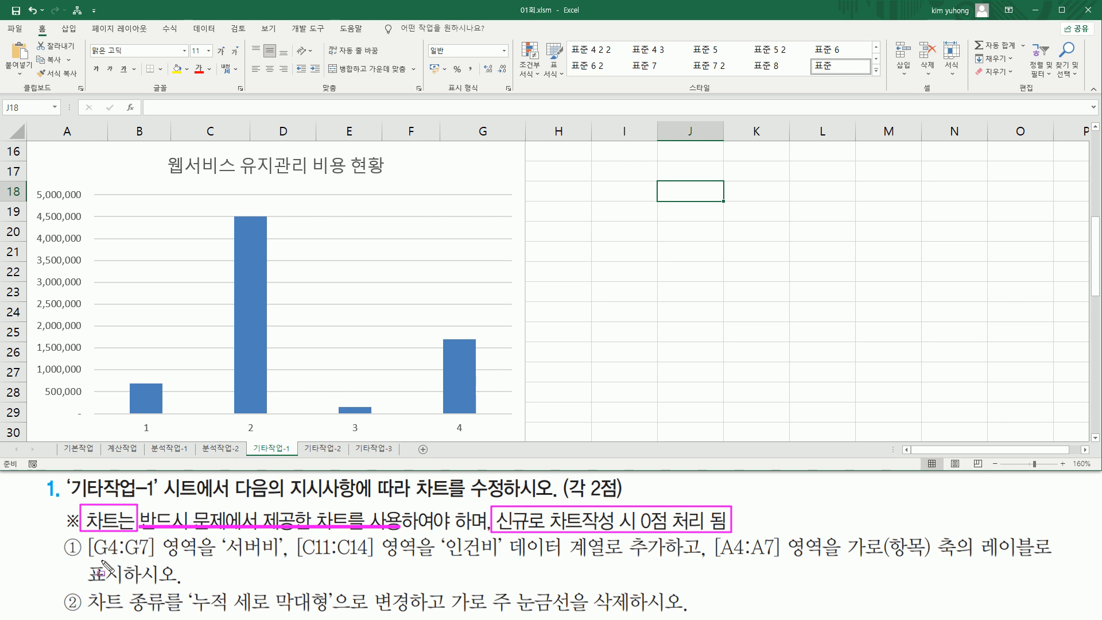
pyautogui.moveTo(37, 152)
pyautogui.mouseDown()
pyautogui.moveTo(271, 267)
pyautogui.moveTo(505, 423)
pyautogui.mouseUp()
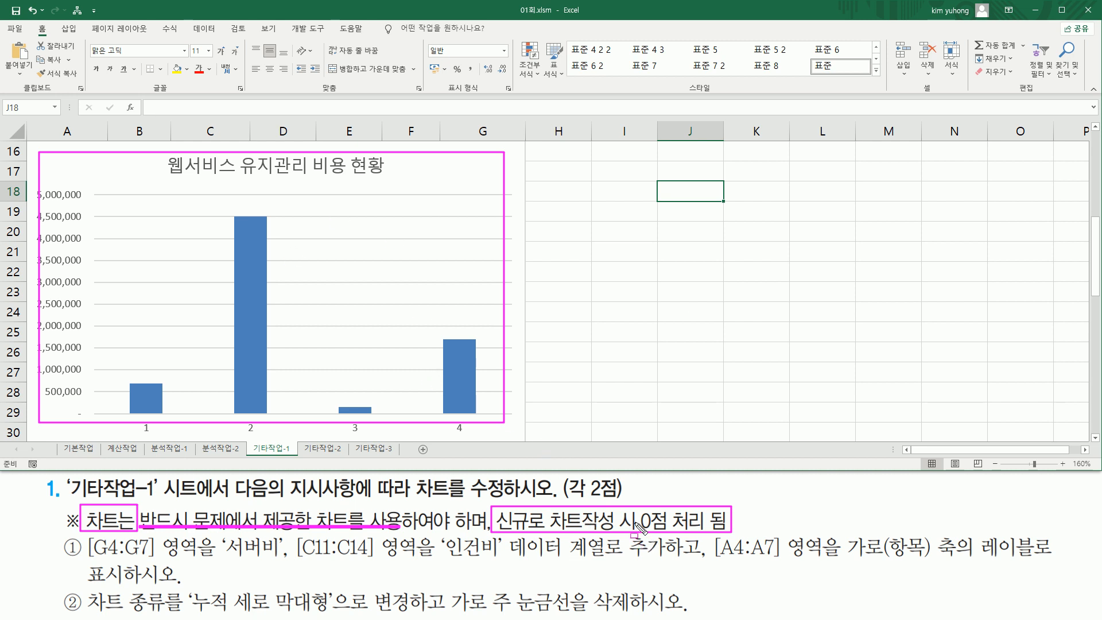
pyautogui.moveTo(636, 497)
pyautogui.mouseDown()
pyautogui.moveTo(695, 533)
pyautogui.moveTo(736, 538)
pyautogui.mouseUp()
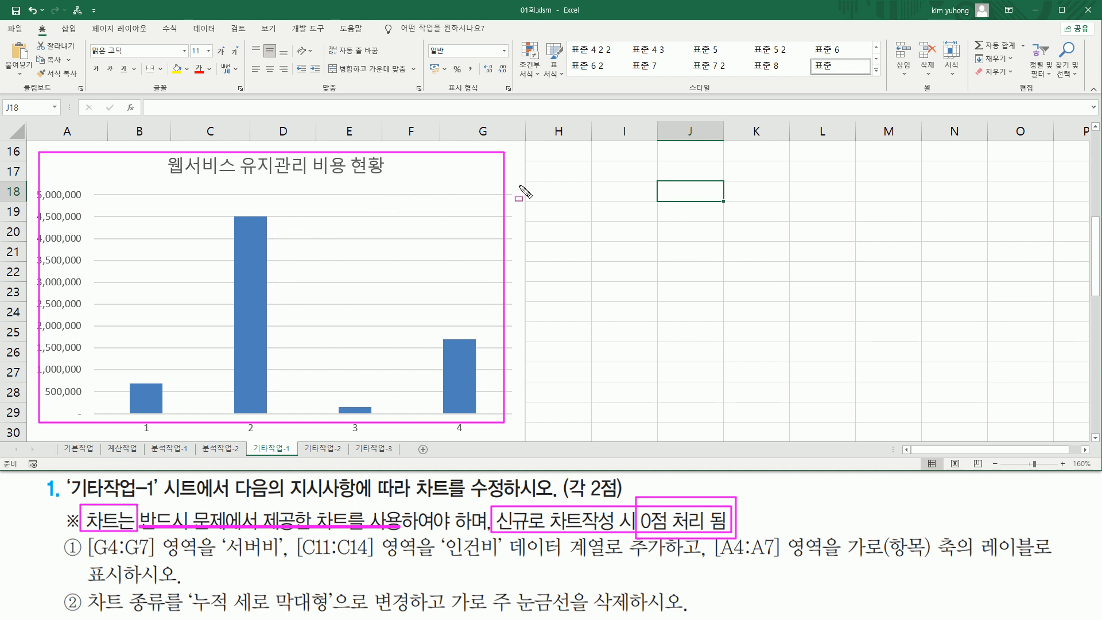
pyautogui.press('Escape')
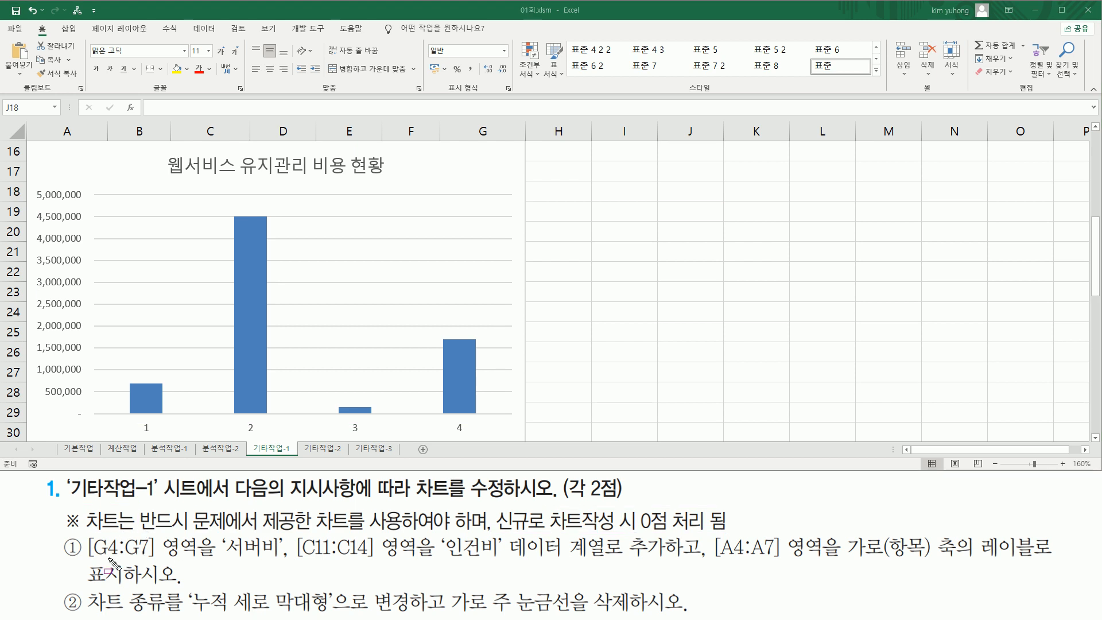
# Read instruction ① on adding the 서버비 and 인건비 series and category labels, checking it against the chart's horizontal axis
pyautogui.moveTo(88, 534)
pyautogui.mouseDown()
pyautogui.moveTo(118, 564)
pyautogui.moveTo(375, 561)
pyautogui.mouseUp()
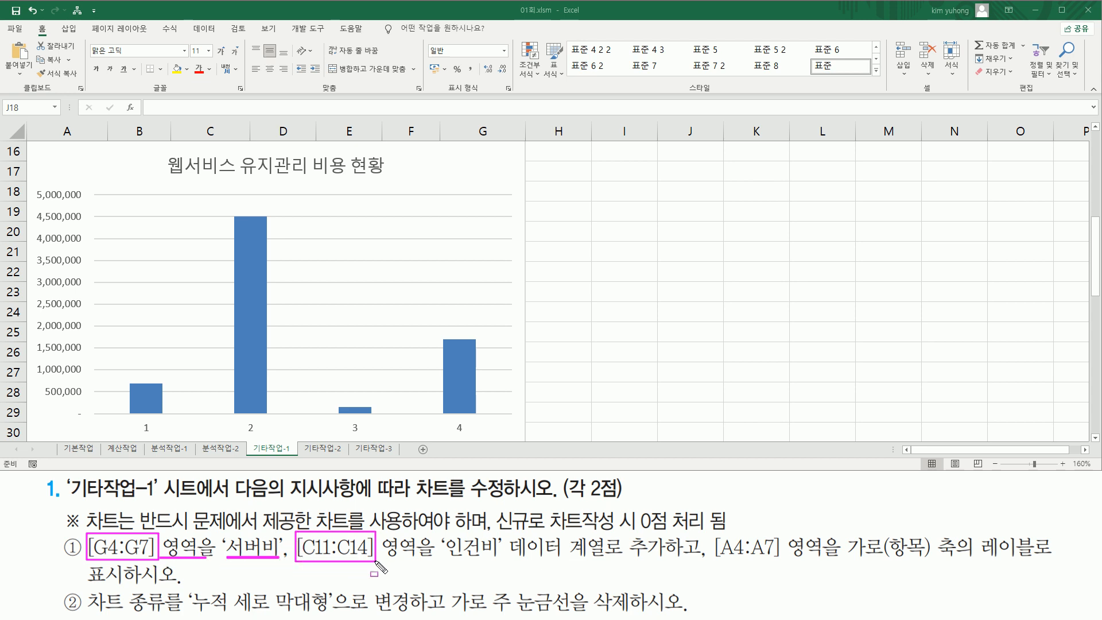
pyautogui.moveTo(443, 557)
pyautogui.mouseDown()
pyautogui.moveTo(505, 557)
pyautogui.moveTo(505, 531)
pyautogui.moveTo(607, 568)
pyautogui.moveTo(506, 571)
pyautogui.mouseUp()
pyautogui.moveTo(607, 557); pyautogui.dragTo(939, 558)
pyautogui.moveTo(850, 558); pyautogui.dragTo(1028, 559)
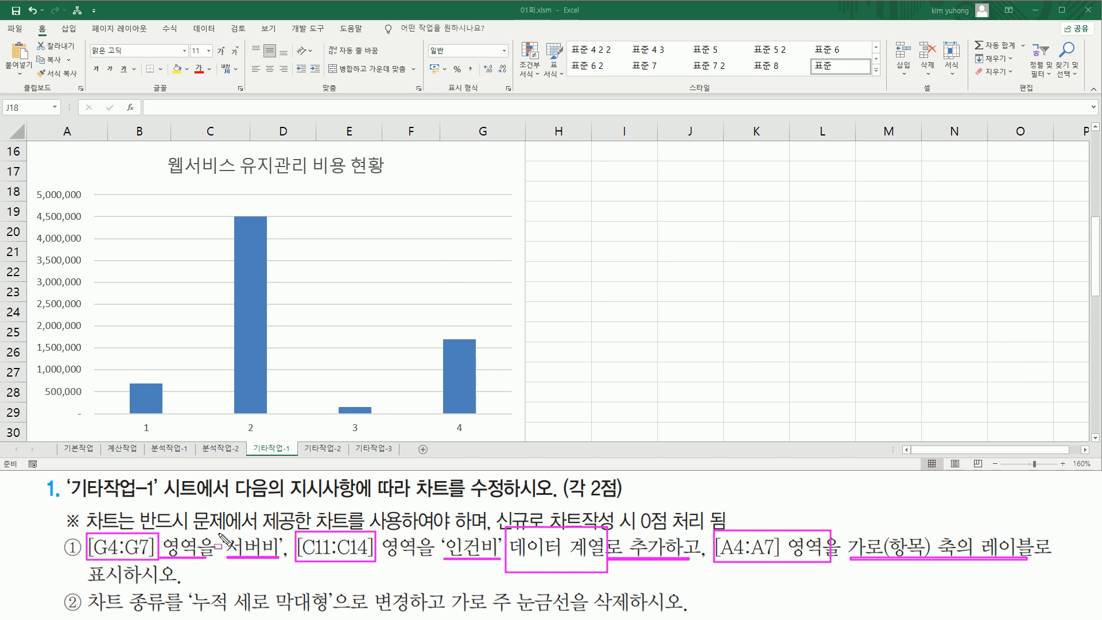
pyautogui.moveTo(128, 420)
pyautogui.mouseDown()
pyautogui.moveTo(277, 438)
pyautogui.moveTo(486, 439)
pyautogui.mouseUp()
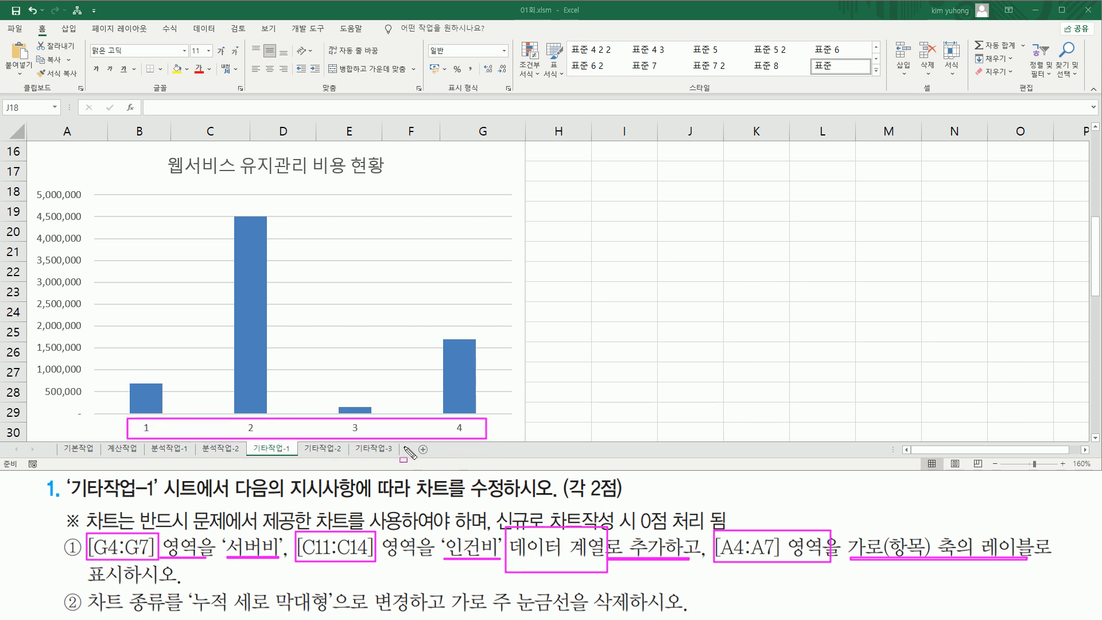
pyautogui.press('Escape')
# Locate the ranges G4:G7 for 서버비, C11:C14 for 인건비 and A4:A7 for the axis labels in the source tables
pyautogui.scroll(5, 590, 359)
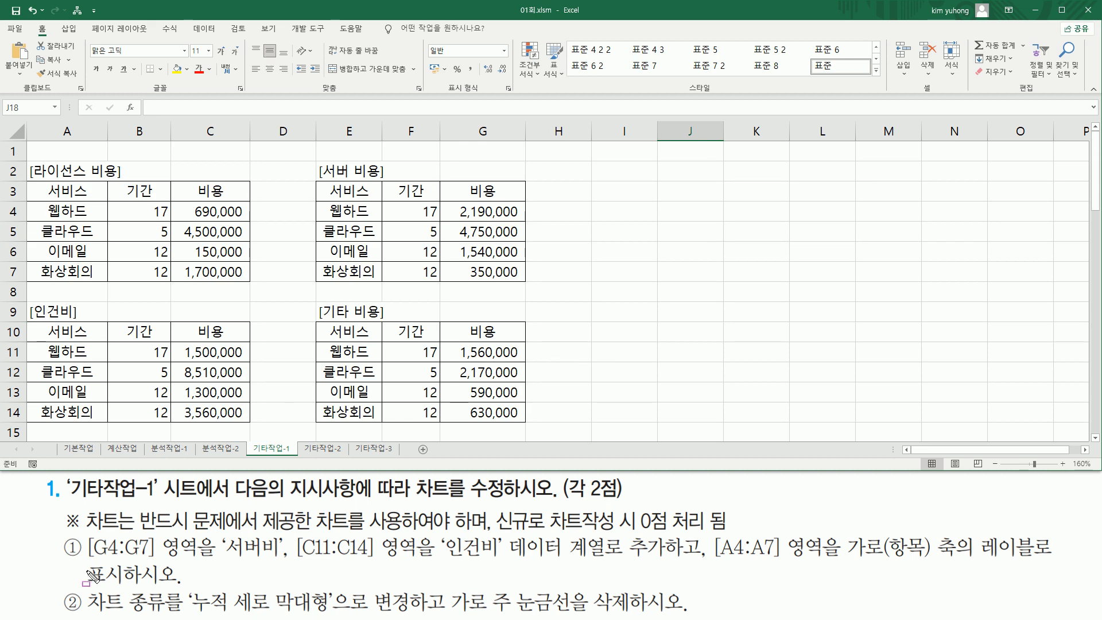
pyautogui.moveTo(84, 533)
pyautogui.mouseDown()
pyautogui.moveTo(129, 558)
pyautogui.moveTo(281, 559)
pyautogui.mouseUp()
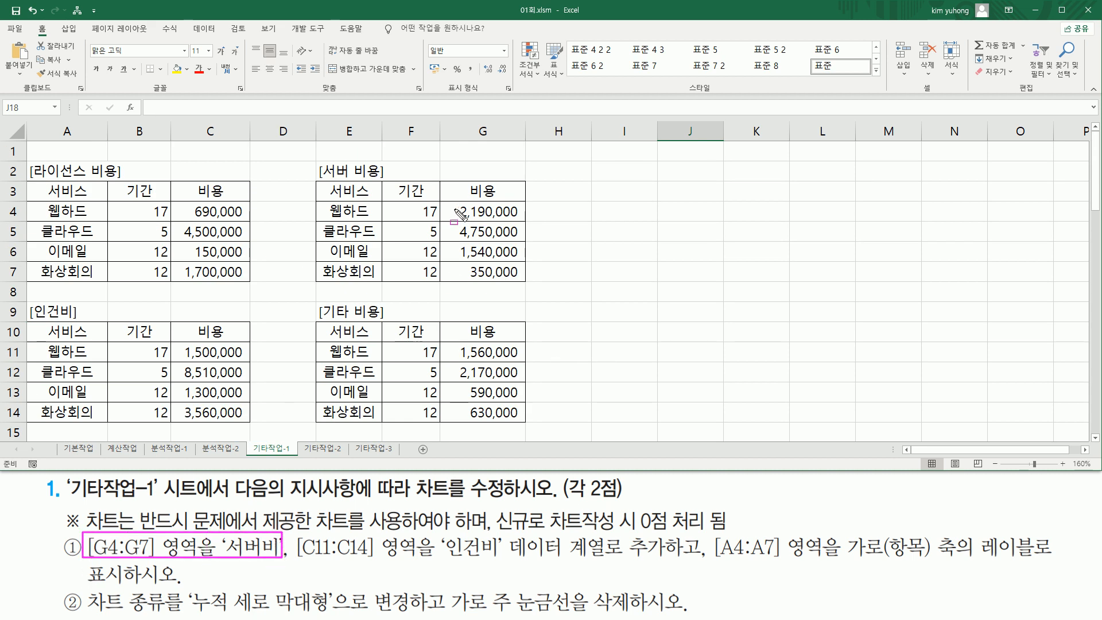
pyautogui.moveTo(451, 203); pyautogui.dragTo(521, 278)
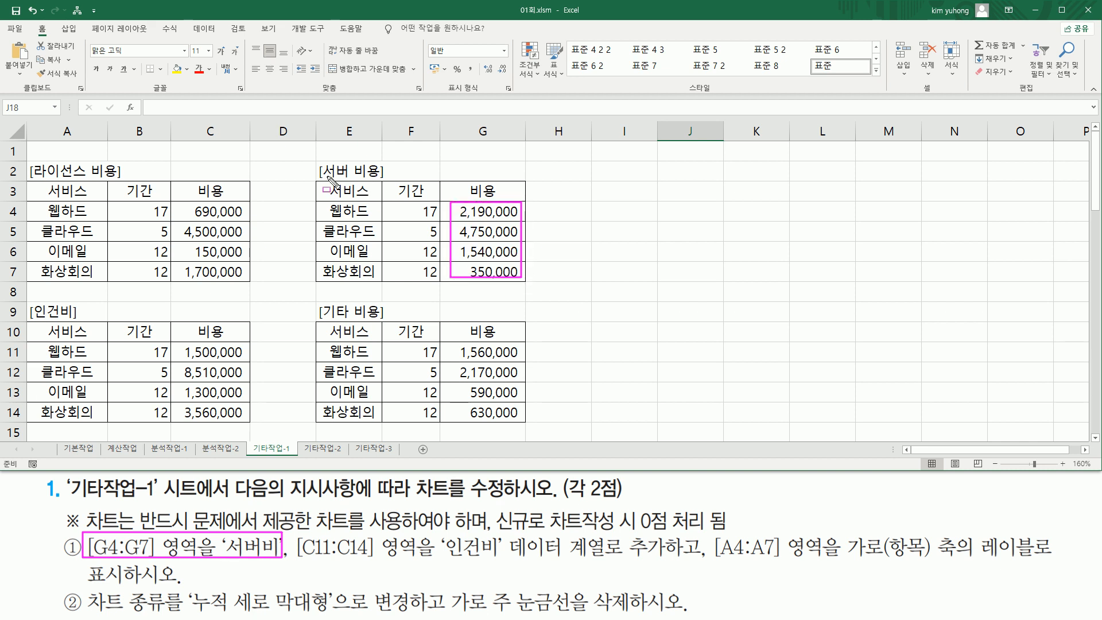
pyautogui.moveTo(323, 177); pyautogui.dragTo(348, 177)
pyautogui.moveTo(227, 528)
pyautogui.mouseDown()
pyautogui.moveTo(237, 562)
pyautogui.moveTo(283, 569)
pyautogui.moveTo(416, 536)
pyautogui.mouseUp()
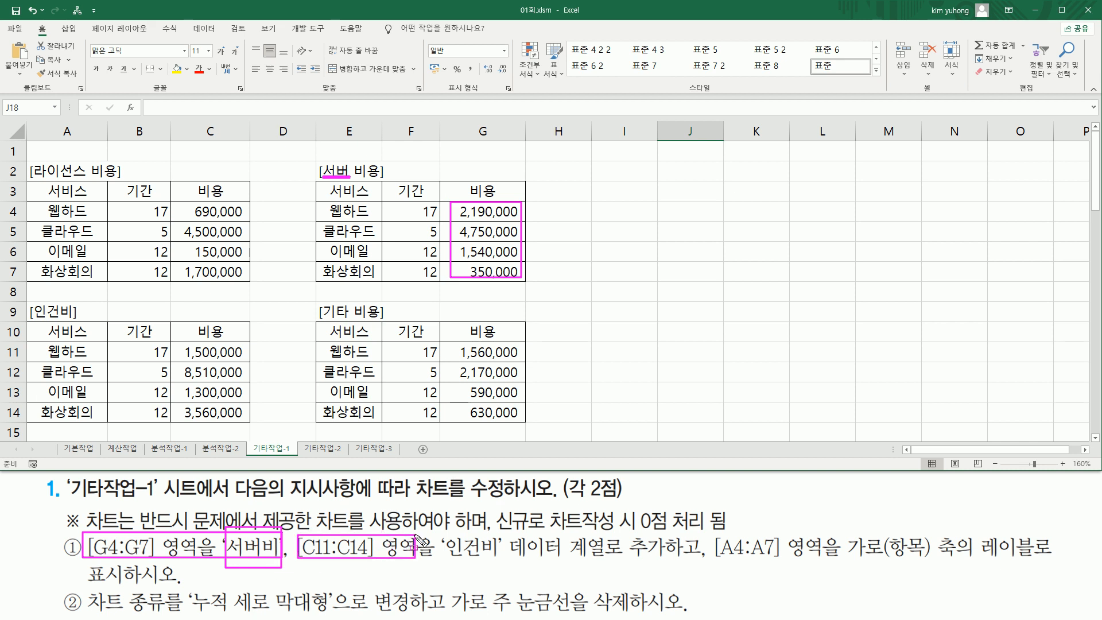
pyautogui.moveTo(182, 343)
pyautogui.mouseDown()
pyautogui.moveTo(195, 374)
pyautogui.moveTo(247, 422)
pyautogui.mouseUp()
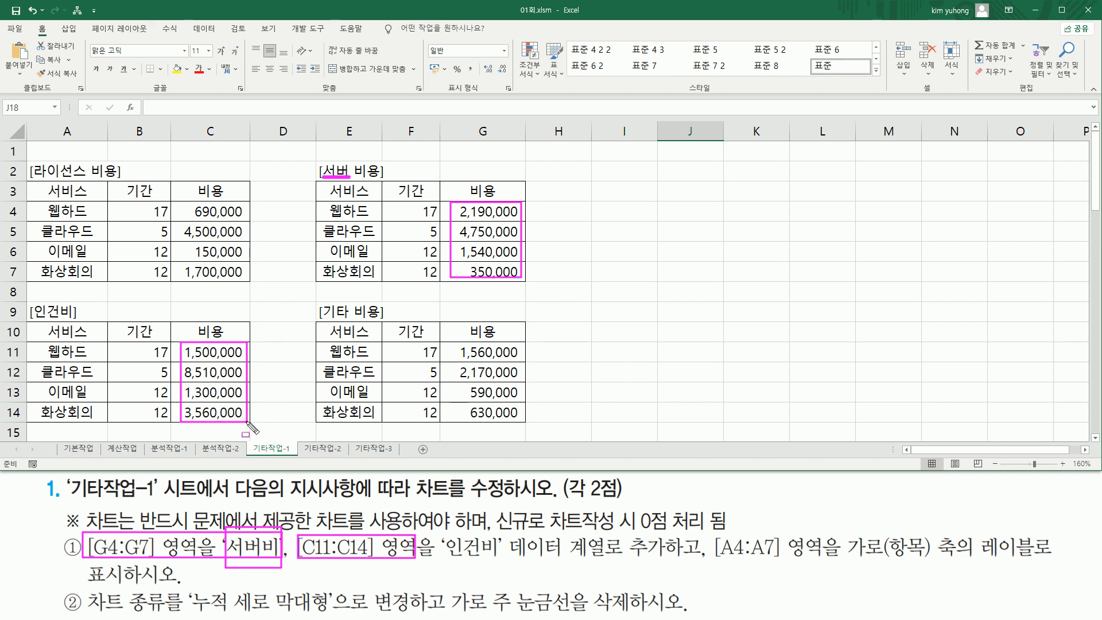
pyautogui.moveTo(33, 320); pyautogui.dragTo(73, 321)
pyautogui.moveTo(444, 532)
pyautogui.mouseDown()
pyautogui.moveTo(463, 562)
pyautogui.moveTo(508, 568)
pyautogui.moveTo(667, 559)
pyautogui.mouseUp()
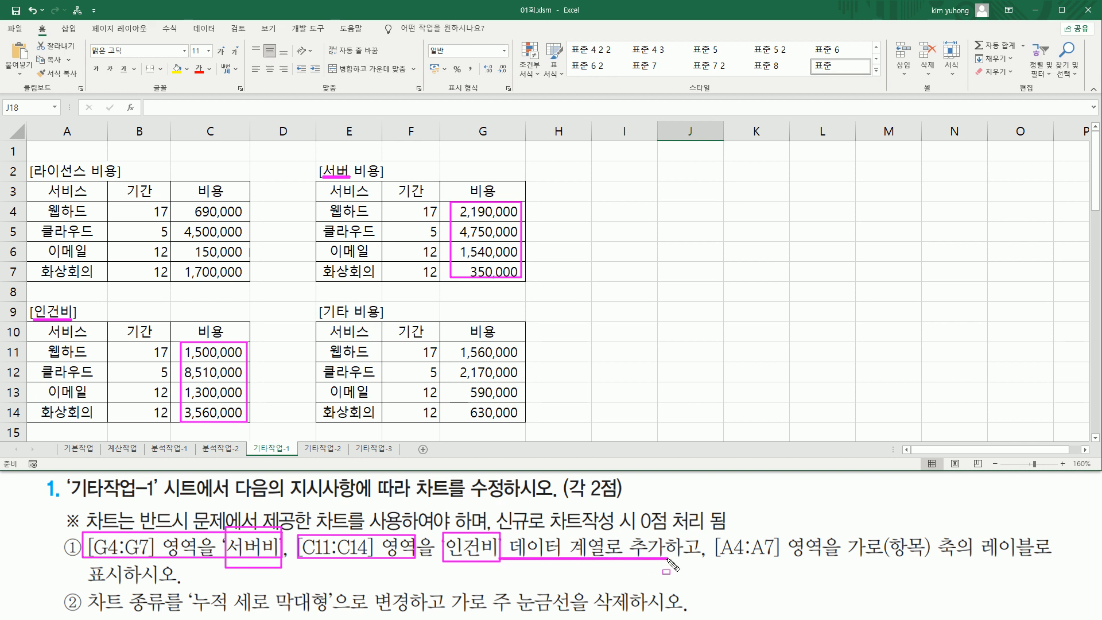
pyautogui.moveTo(712, 531)
pyautogui.mouseDown()
pyautogui.moveTo(771, 566)
pyautogui.moveTo(786, 561)
pyautogui.mouseUp()
pyautogui.moveTo(43, 201); pyautogui.dragTo(98, 280)
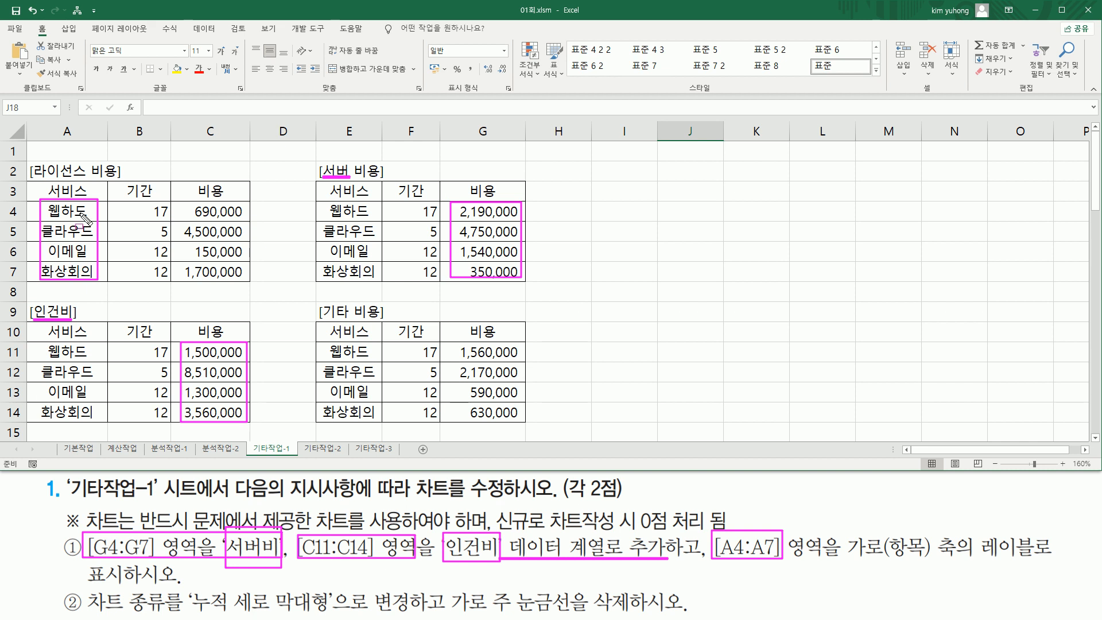
pyautogui.moveTo(851, 559); pyautogui.dragTo(1026, 559)
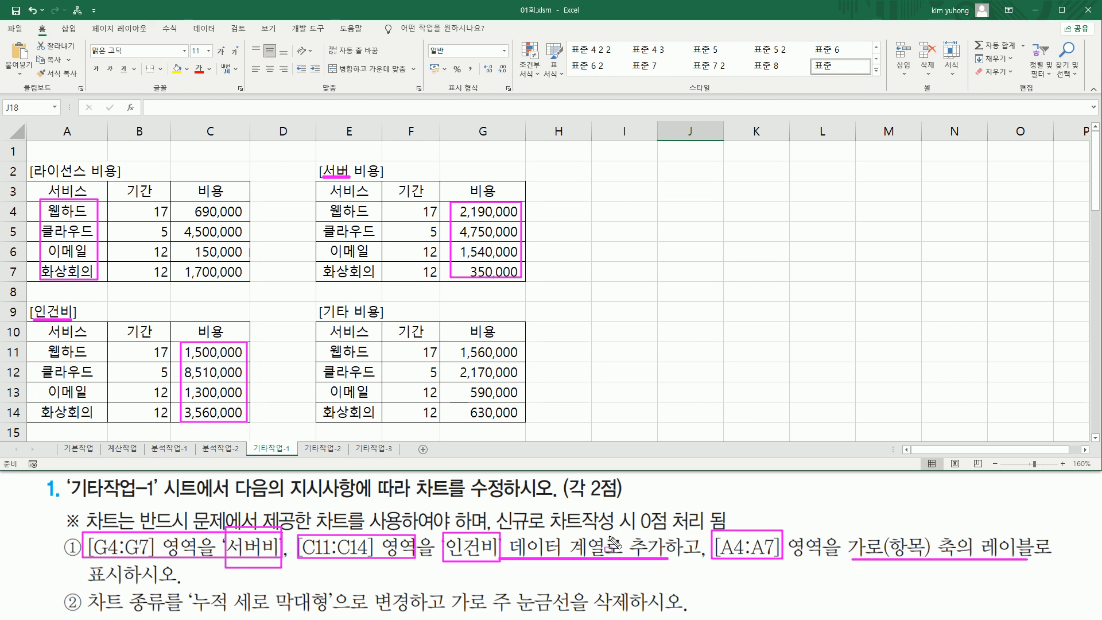
pyautogui.press('Escape')
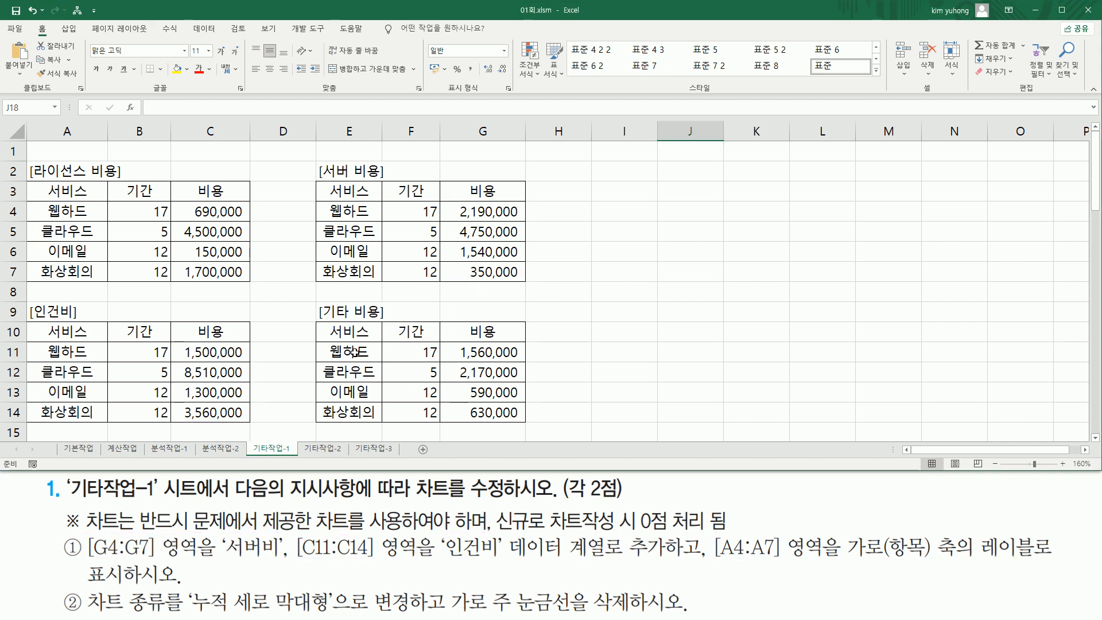
# Select the chart and compare its current source range with G4:G7, C11:C14 and the labels in A4:A7
pyautogui.scroll(-3, 395, 342)
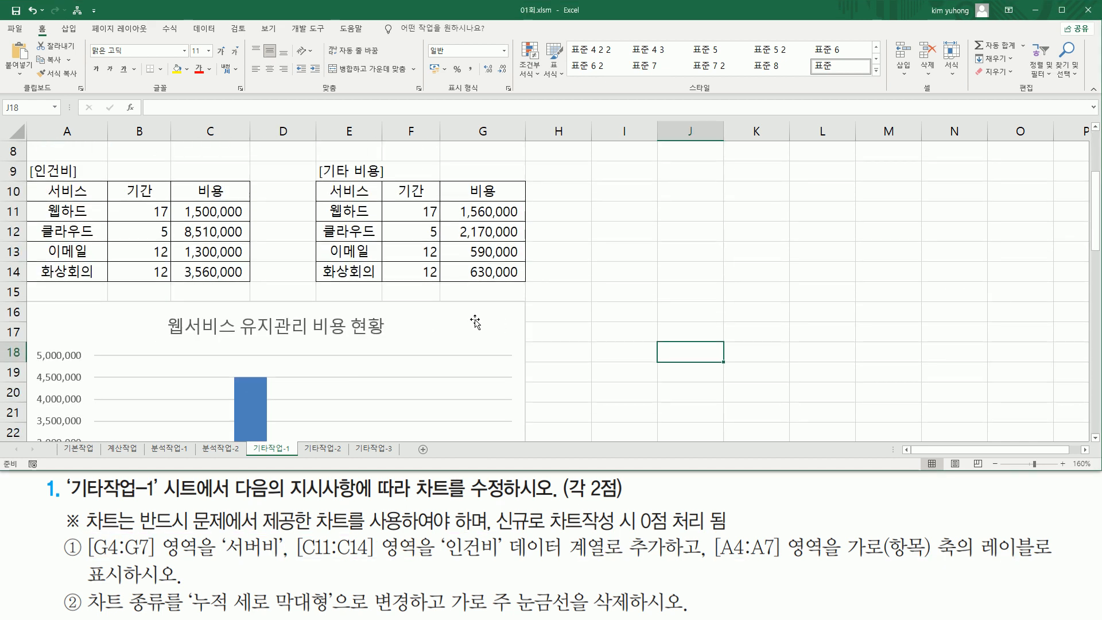
pyautogui.click(457, 326)
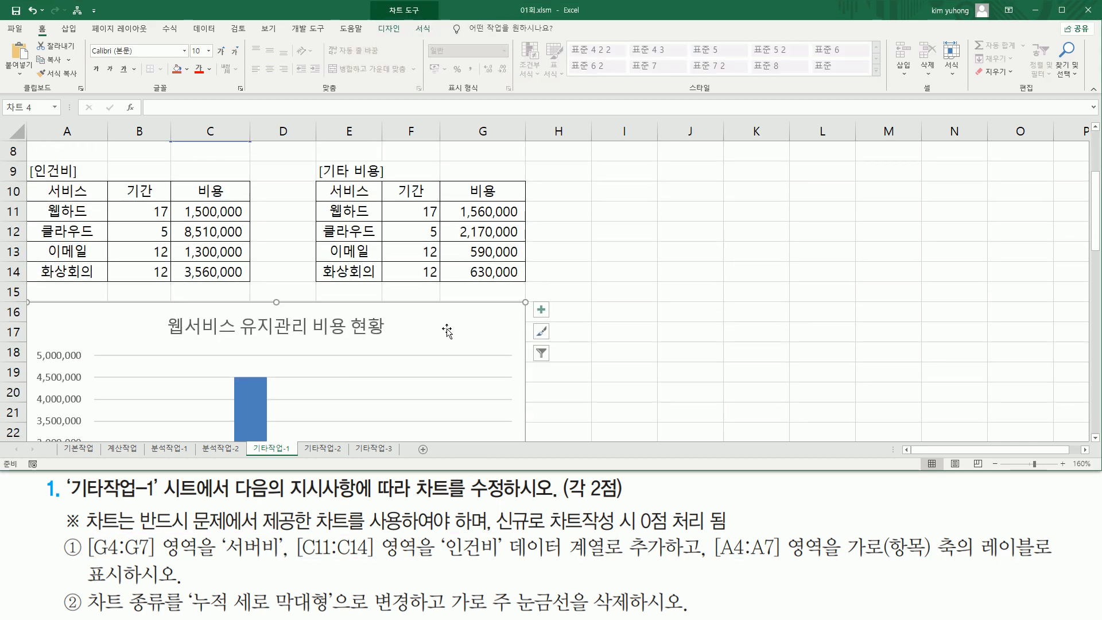
pyautogui.scroll(2, 431, 339)
pyautogui.scroll(-4, 386, 352)
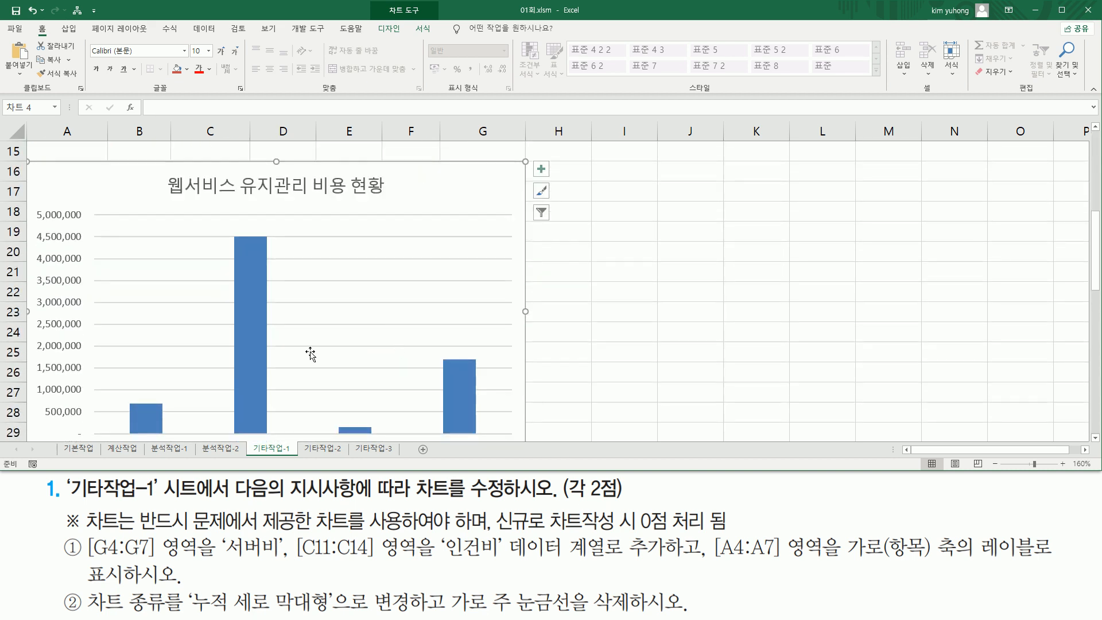
pyautogui.scroll(5, 263, 274)
pyautogui.moveTo(184, 202); pyautogui.dragTo(216, 244)
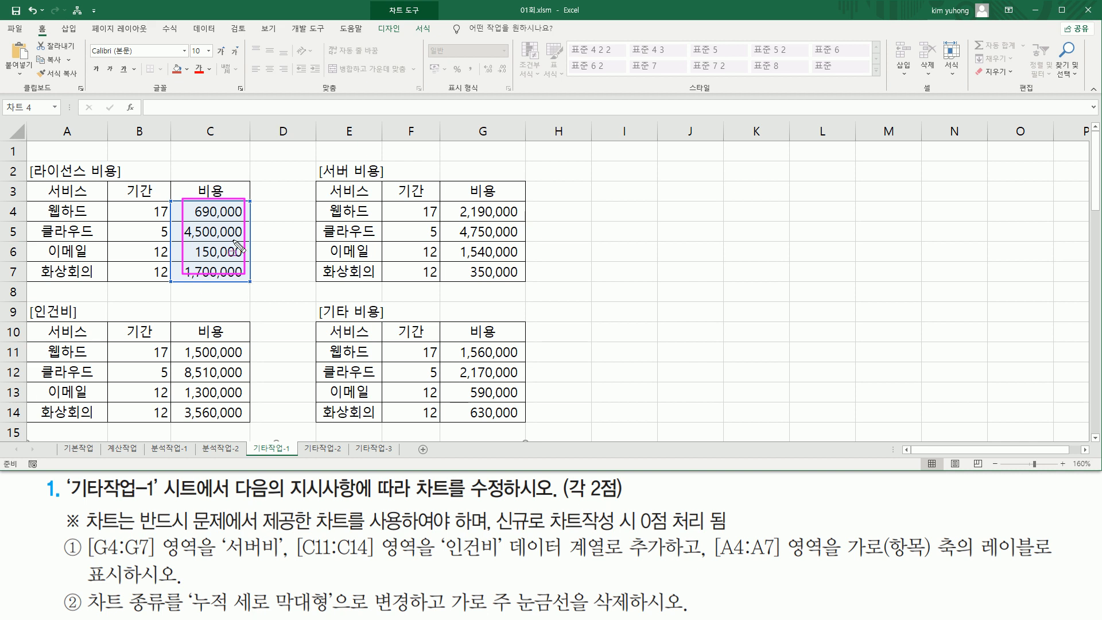
pyautogui.moveTo(447, 199); pyautogui.dragTo(522, 278)
pyautogui.moveTo(182, 344)
pyautogui.mouseDown()
pyautogui.moveTo(184, 373)
pyautogui.moveTo(238, 430)
pyautogui.moveTo(244, 418)
pyautogui.mouseUp()
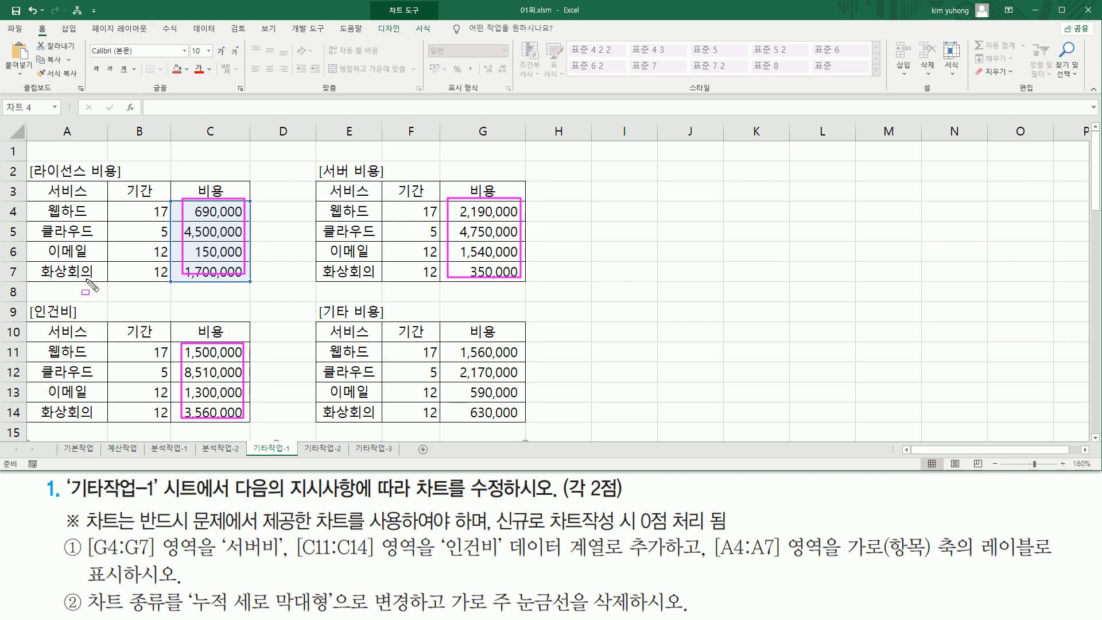
pyautogui.moveTo(48, 217); pyautogui.dragTo(96, 287)
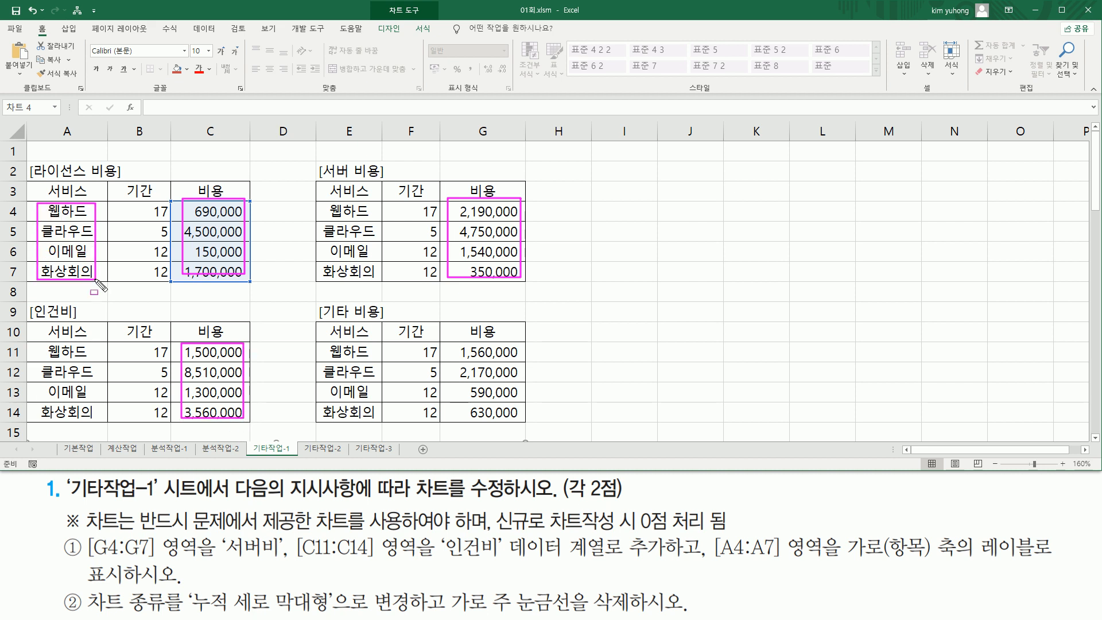
pyautogui.press('Escape')
# Open the data source selection for the chart '웹서비스 유지관리 비용 현황' with the source tables in view
pyautogui.scroll(-5, 430, 180)
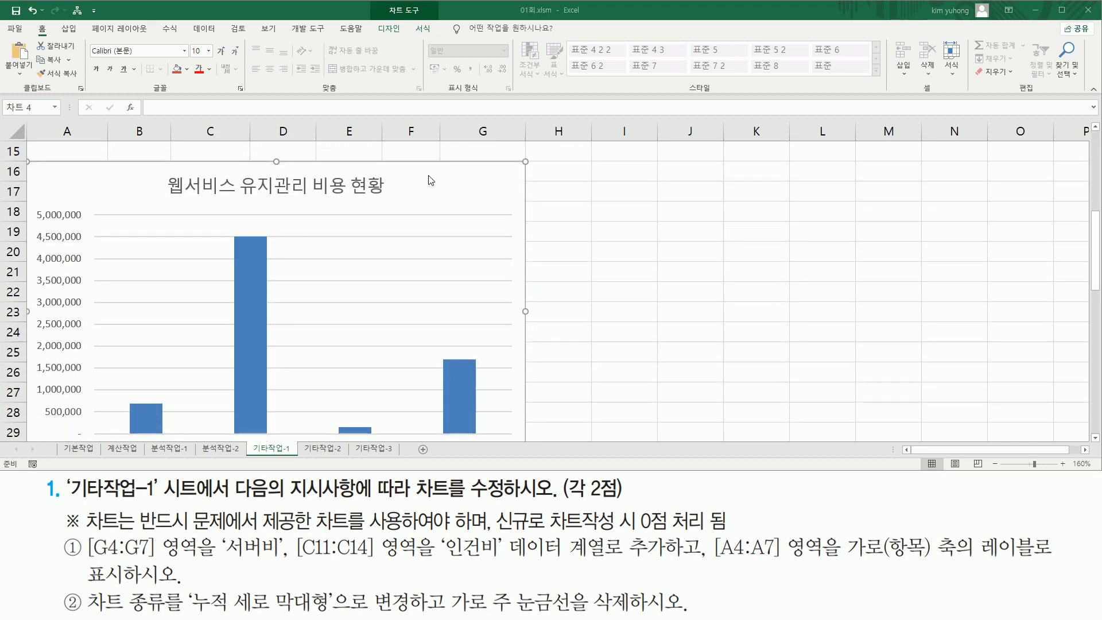
pyautogui.click(425, 172)
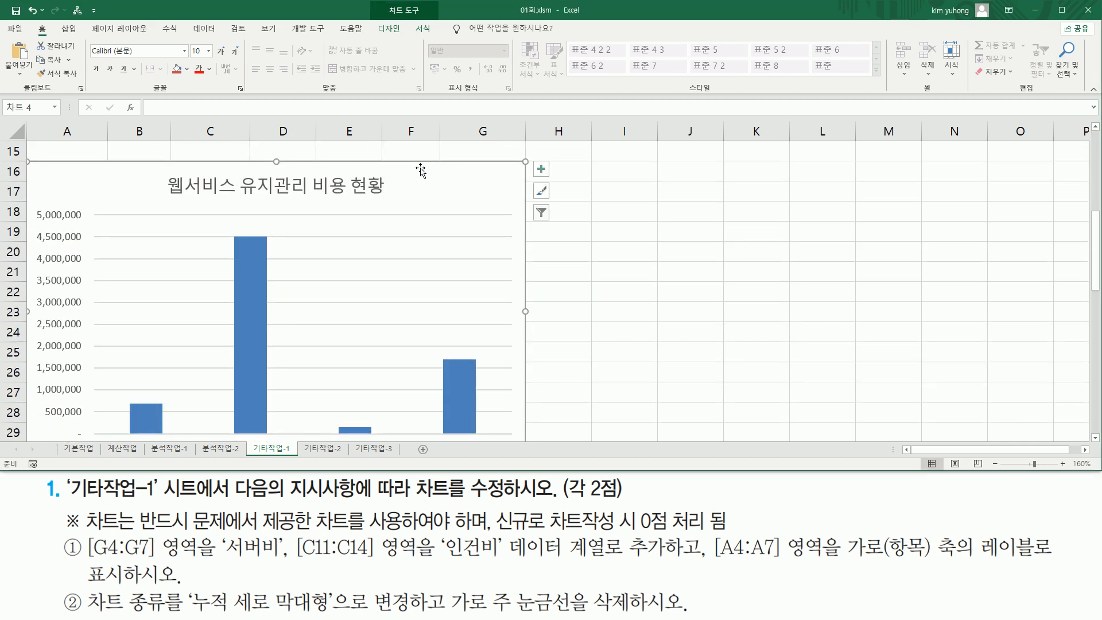
pyautogui.rightClick(421, 169)
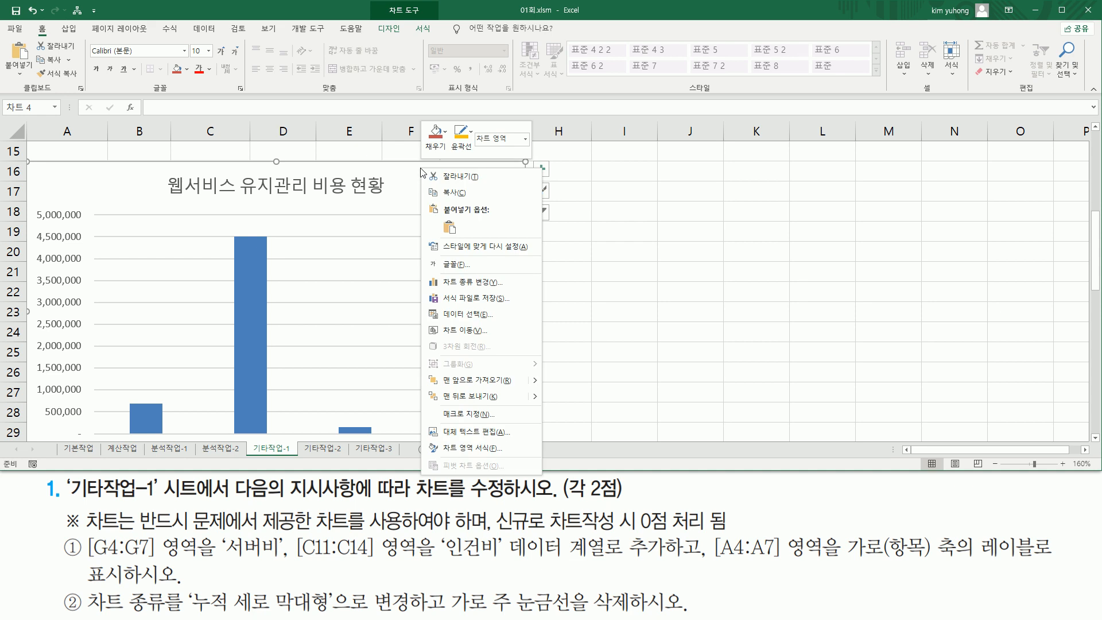
pyautogui.click(463, 315)
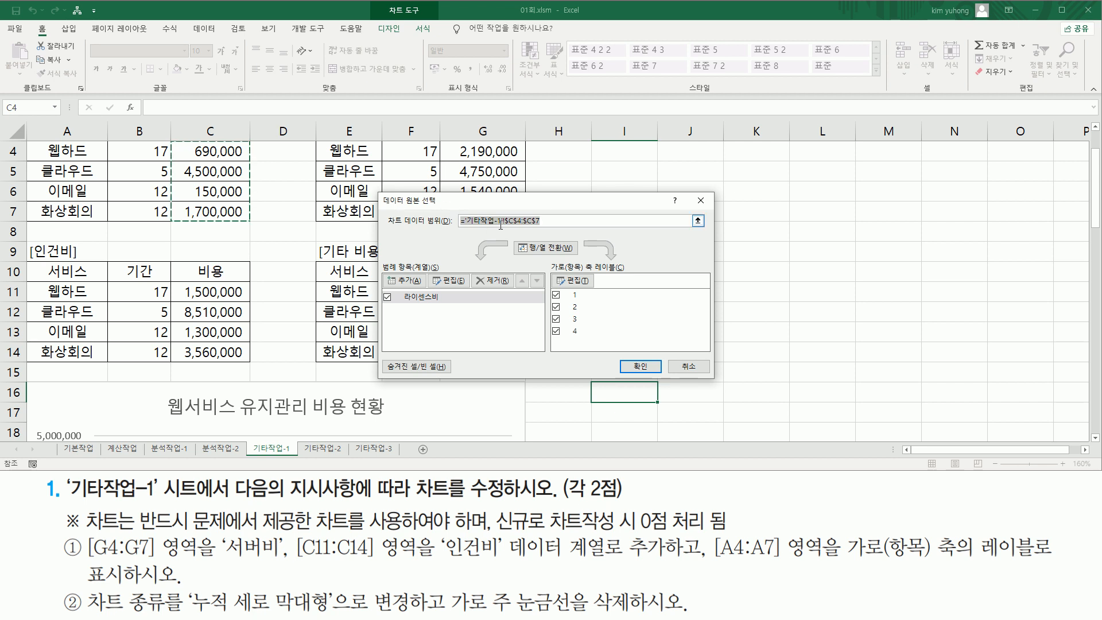
pyautogui.scroll(1, 501, 224)
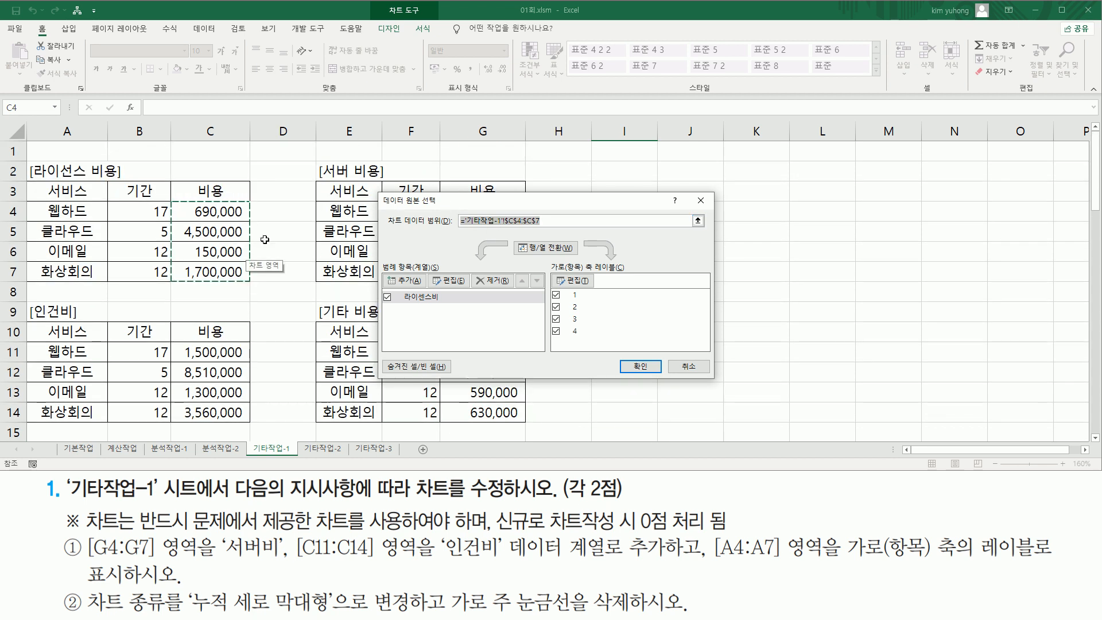
# Compare the chart's legend entries (series) list with instruction ① on adding the 서버비 and 인건비 series
pyautogui.moveTo(401, 301)
pyautogui.mouseDown()
pyautogui.moveTo(440, 306)
pyautogui.moveTo(442, 289)
pyautogui.mouseUp()
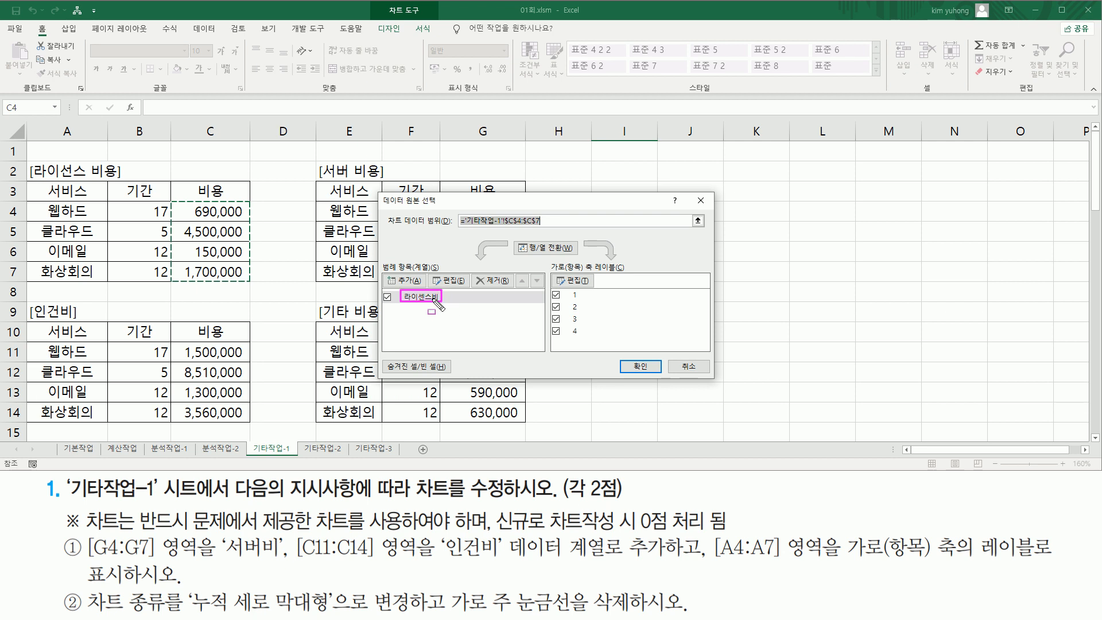
pyautogui.moveTo(379, 274)
pyautogui.mouseDown()
pyautogui.moveTo(432, 259)
pyautogui.moveTo(413, 276)
pyautogui.mouseUp()
pyautogui.moveTo(229, 569); pyautogui.dragTo(285, 568)
pyautogui.moveTo(441, 569); pyautogui.dragTo(497, 568)
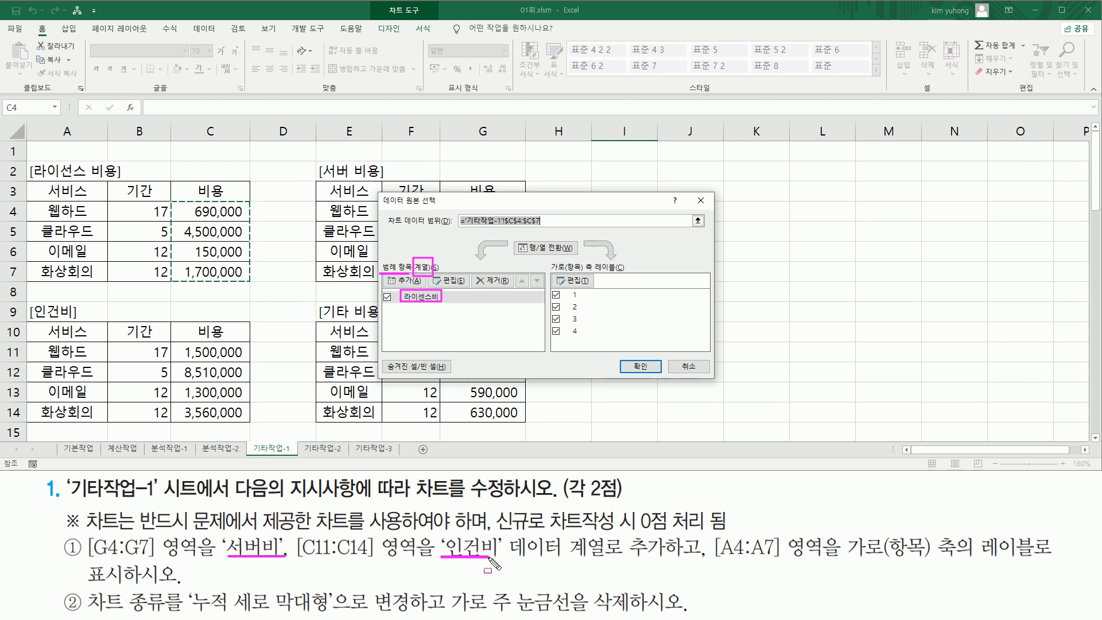
pyautogui.moveTo(510, 531)
pyautogui.mouseDown()
pyautogui.moveTo(624, 565)
pyautogui.moveTo(659, 562)
pyautogui.mouseUp()
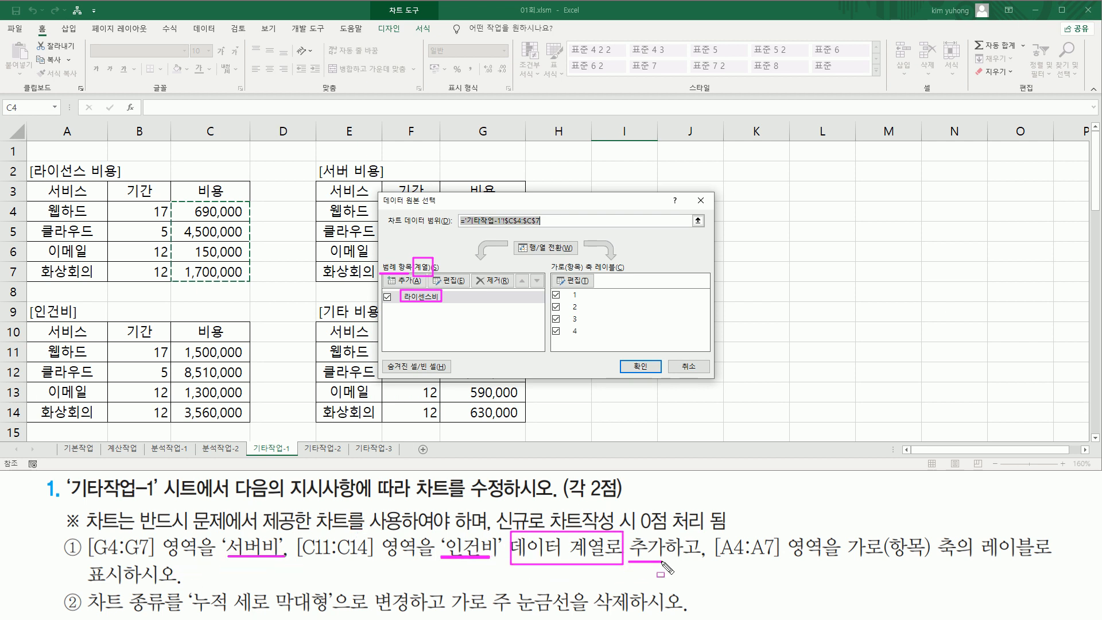
pyautogui.moveTo(388, 277); pyautogui.dragTo(424, 287)
pyautogui.press('Escape')
# Add a data series named 서버비 to the chart with the values in G4:G7
pyautogui.click(410, 282)
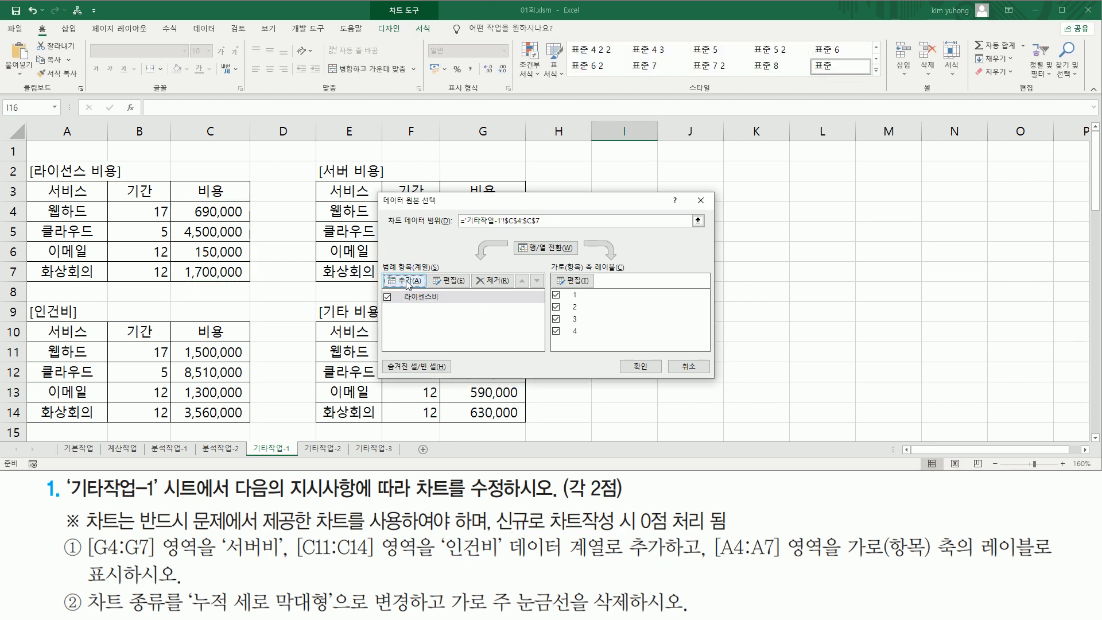
pyautogui.click(405, 281)
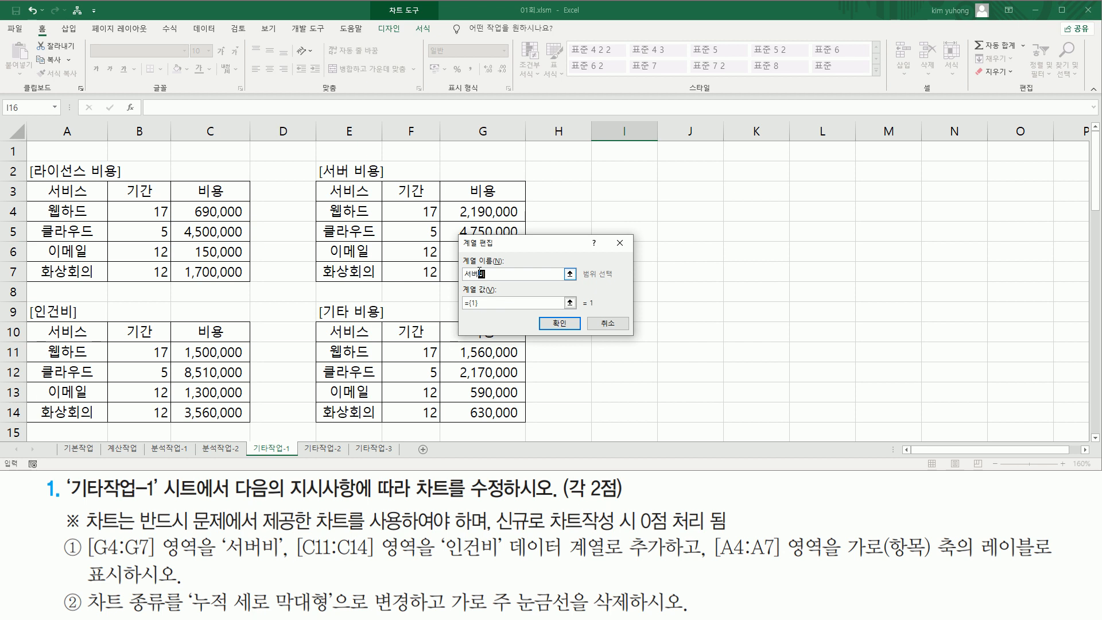
pyautogui.click(498, 304)
pyautogui.moveTo(476, 213); pyautogui.dragTo(469, 275)
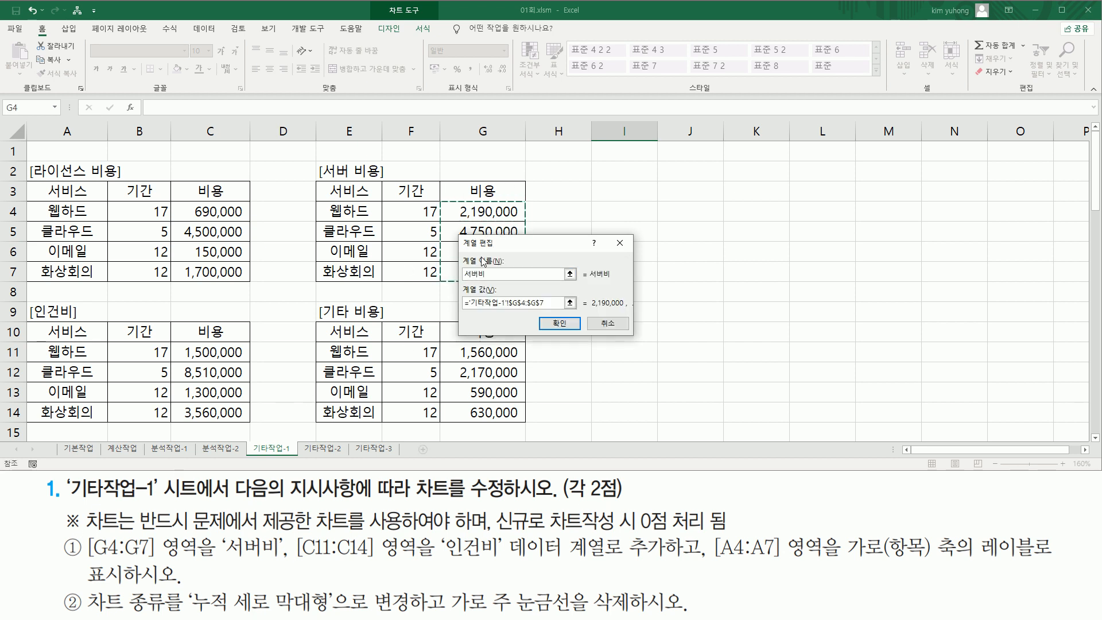
pyautogui.click(565, 325)
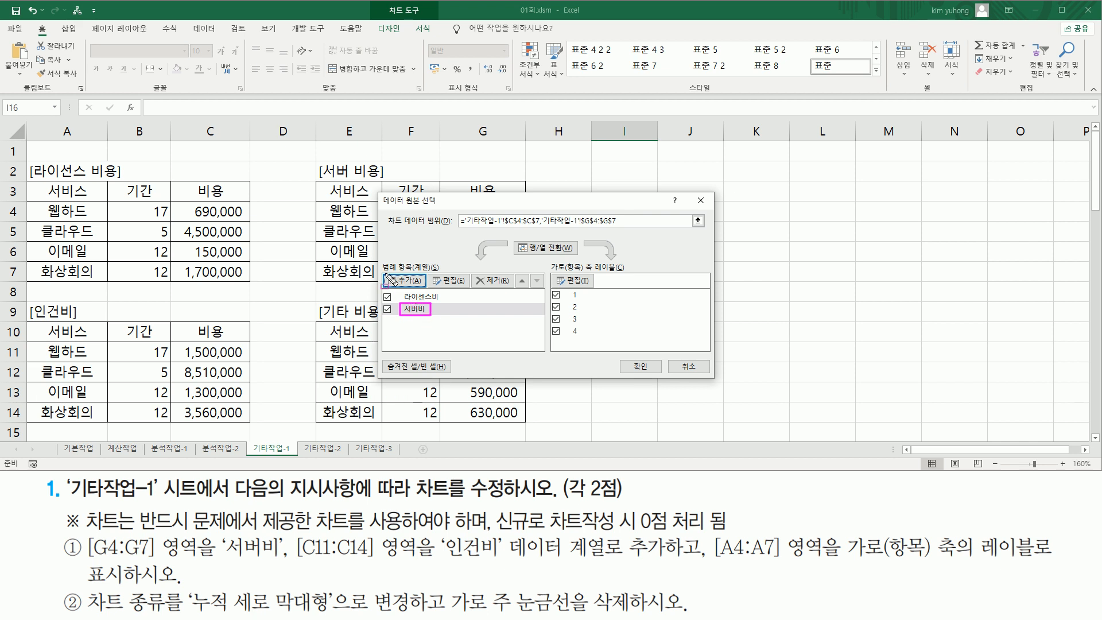
# Add a data series named 인건비 to the chart with the values in C11:C14
pyautogui.click(390, 278)
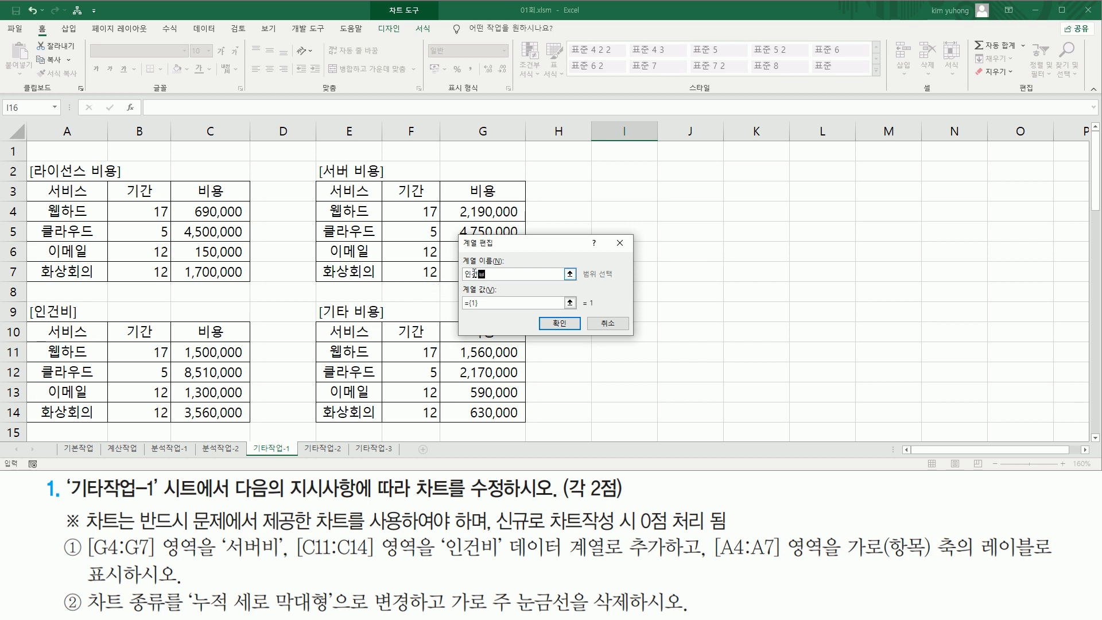
pyautogui.click(475, 302)
pyautogui.click(220, 352)
pyautogui.moveTo(220, 352); pyautogui.dragTo(211, 414)
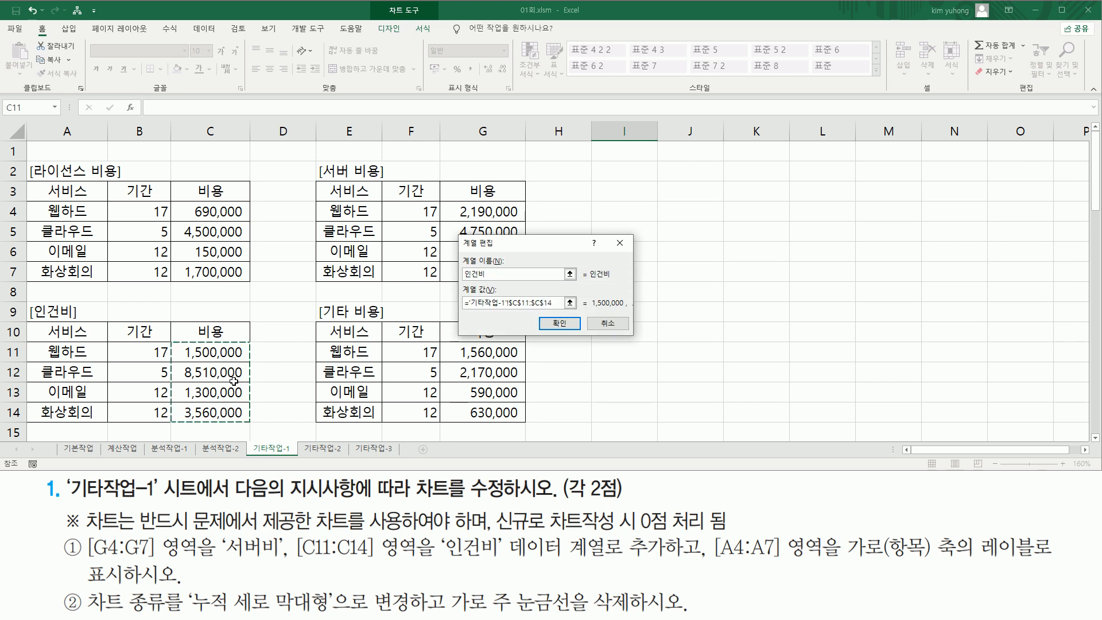
pyautogui.click(574, 325)
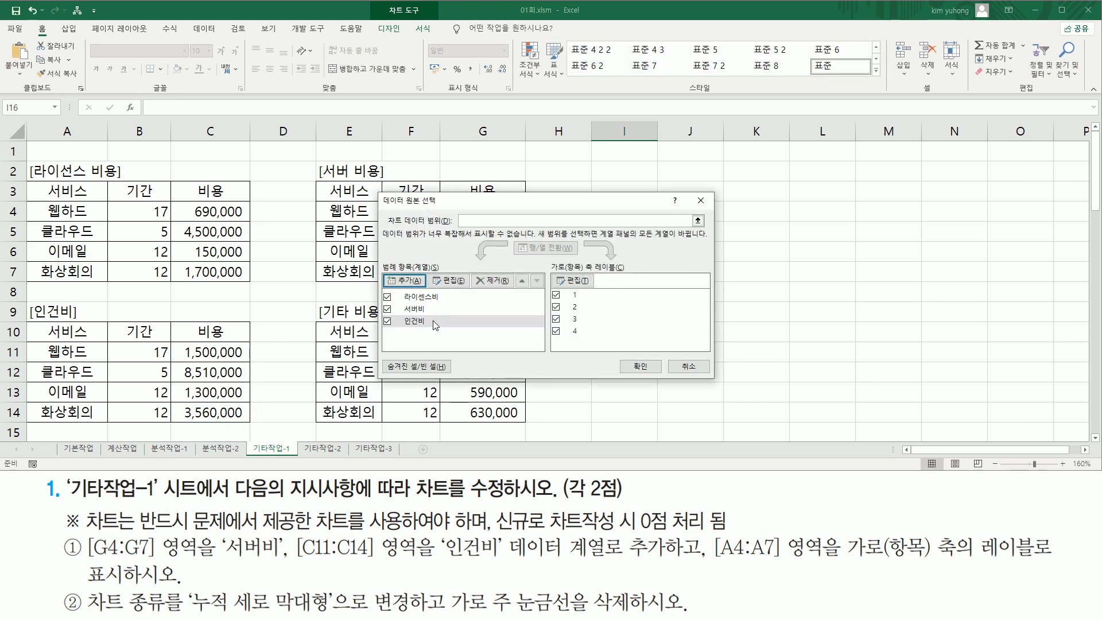
# Set the chart's horizontal (category) axis labels to A4:A7 and apply the data source changes
pyautogui.moveTo(400, 288); pyautogui.dragTo(445, 330)
pyautogui.moveTo(412, 258); pyautogui.dragTo(436, 279)
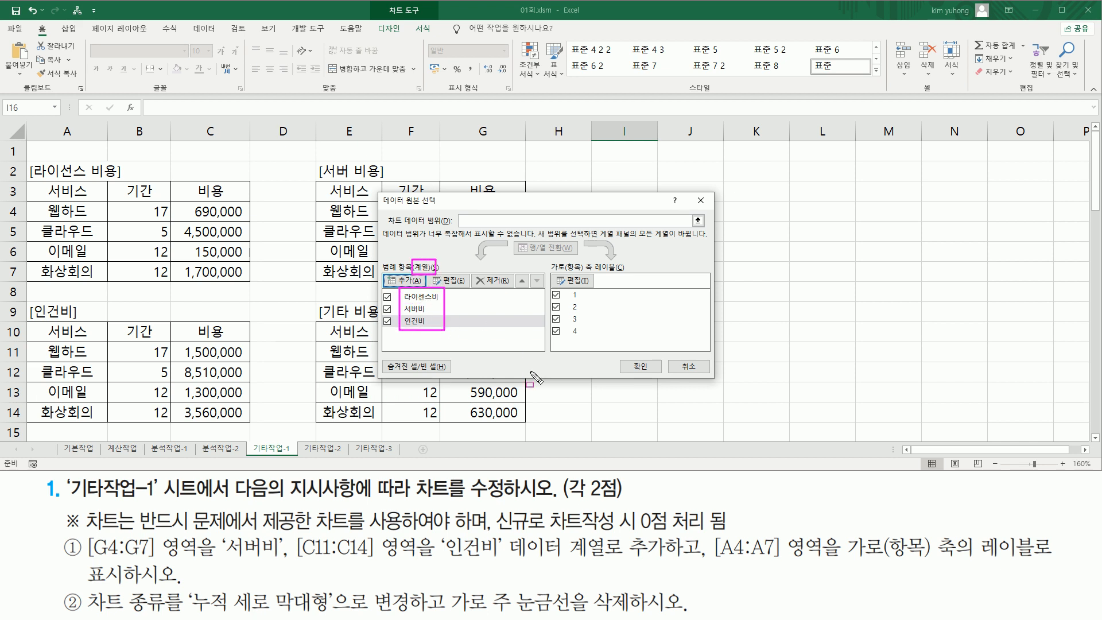
pyautogui.moveTo(710, 533)
pyautogui.mouseDown()
pyautogui.moveTo(749, 562)
pyautogui.moveTo(1052, 559)
pyautogui.mouseUp()
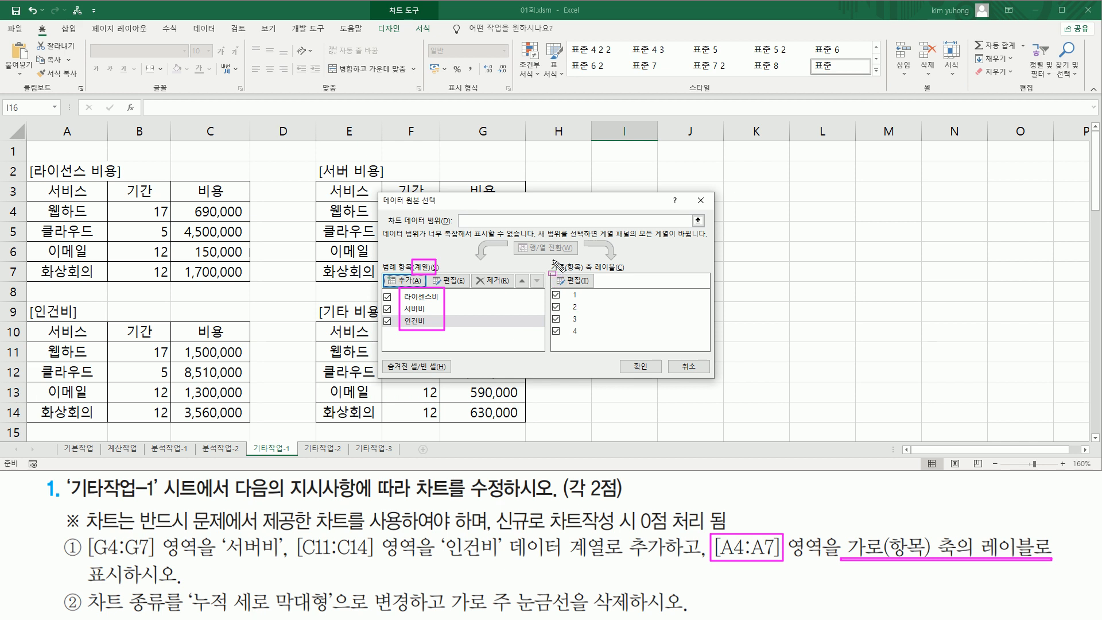
pyautogui.moveTo(559, 268)
pyautogui.mouseDown()
pyautogui.moveTo(628, 276)
pyautogui.moveTo(586, 283)
pyautogui.mouseUp()
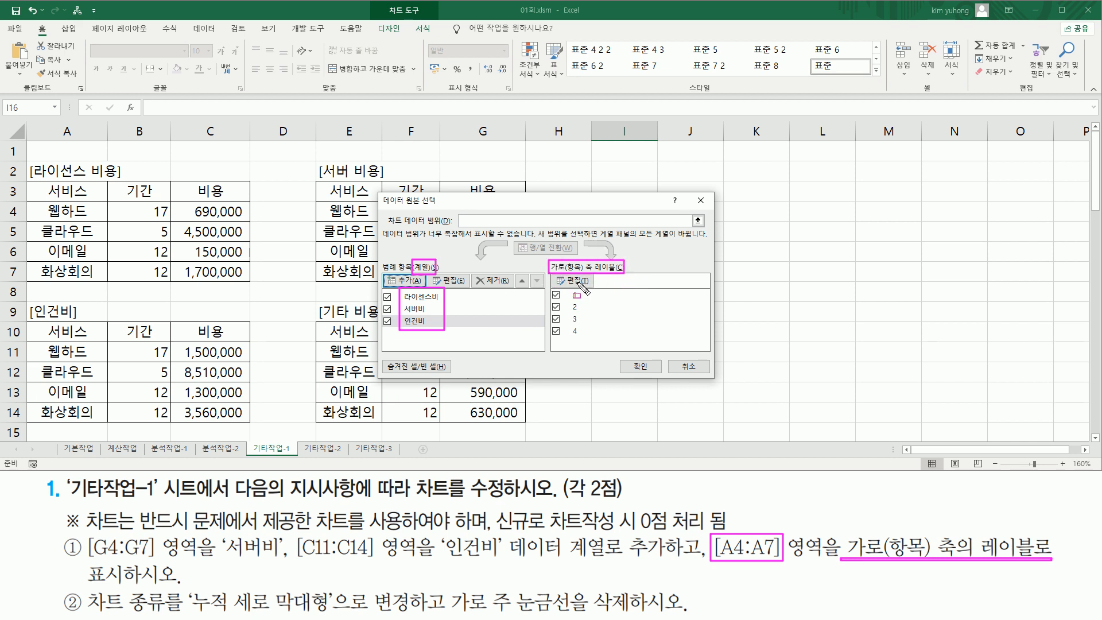
pyautogui.click(582, 281)
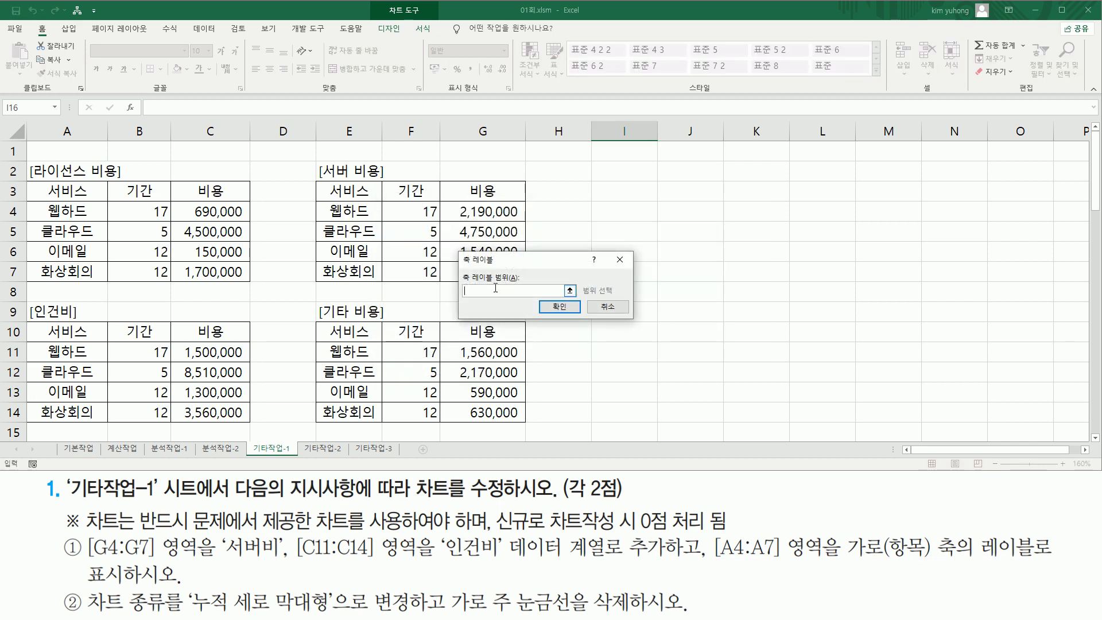
pyautogui.moveTo(71, 208); pyautogui.dragTo(69, 271)
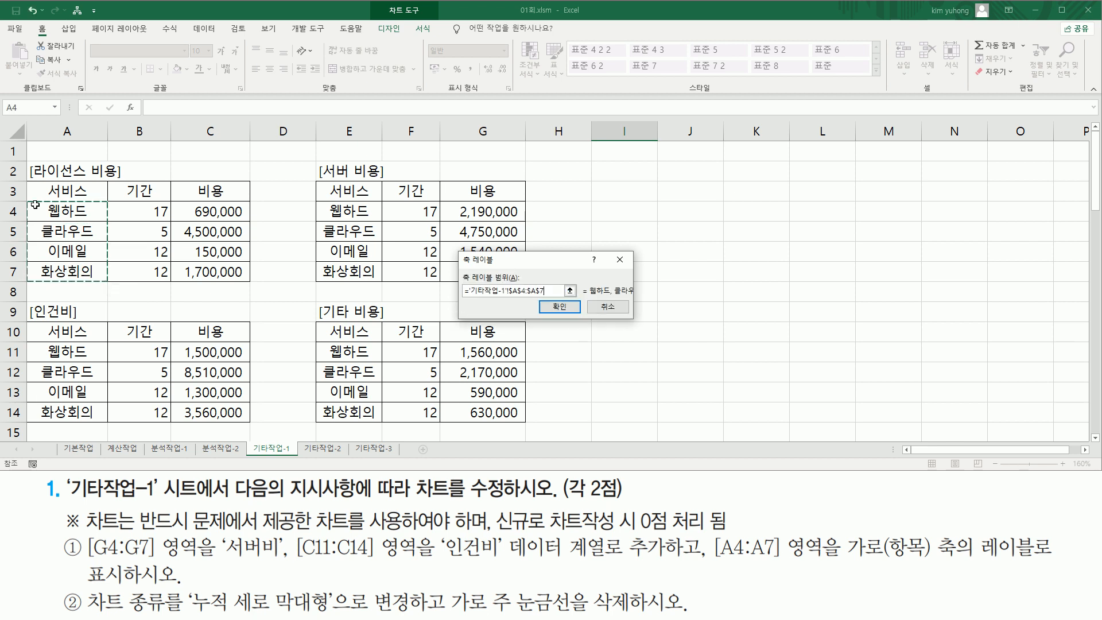
pyautogui.click(558, 307)
pyautogui.moveTo(41, 210); pyautogui.dragTo(105, 287)
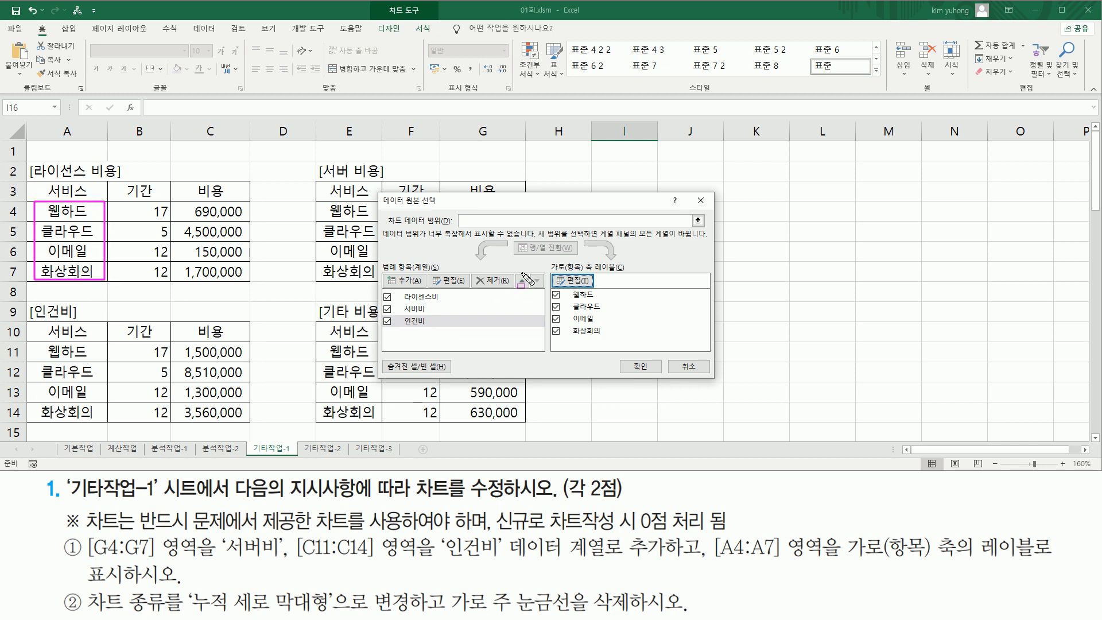
pyautogui.moveTo(570, 288)
pyautogui.mouseDown()
pyautogui.moveTo(636, 376)
pyautogui.moveTo(658, 378)
pyautogui.mouseUp()
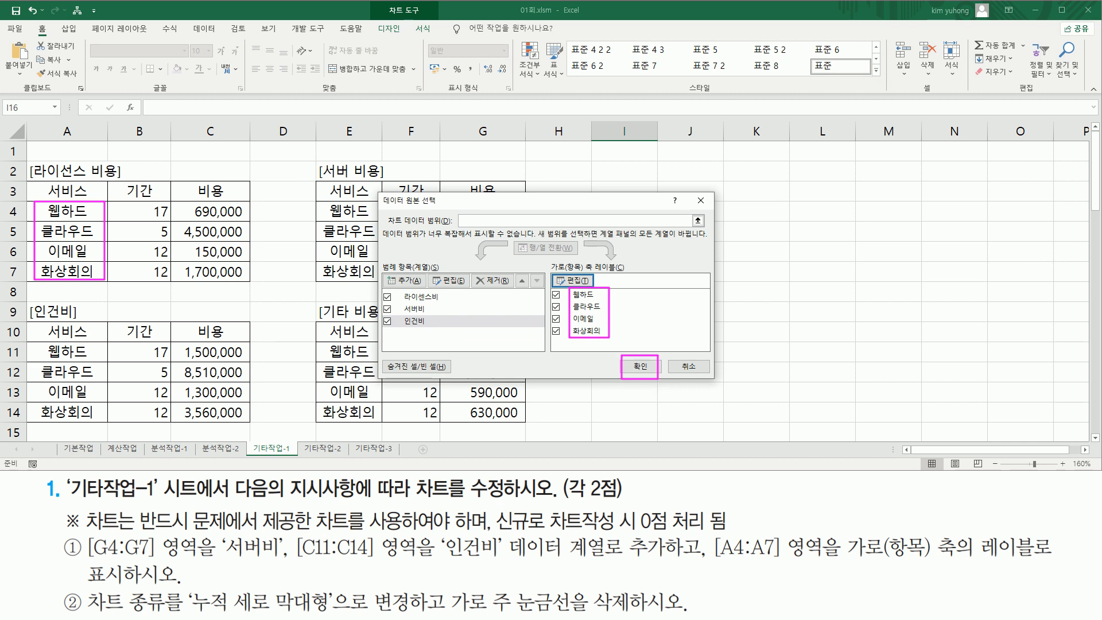
pyautogui.click(640, 366)
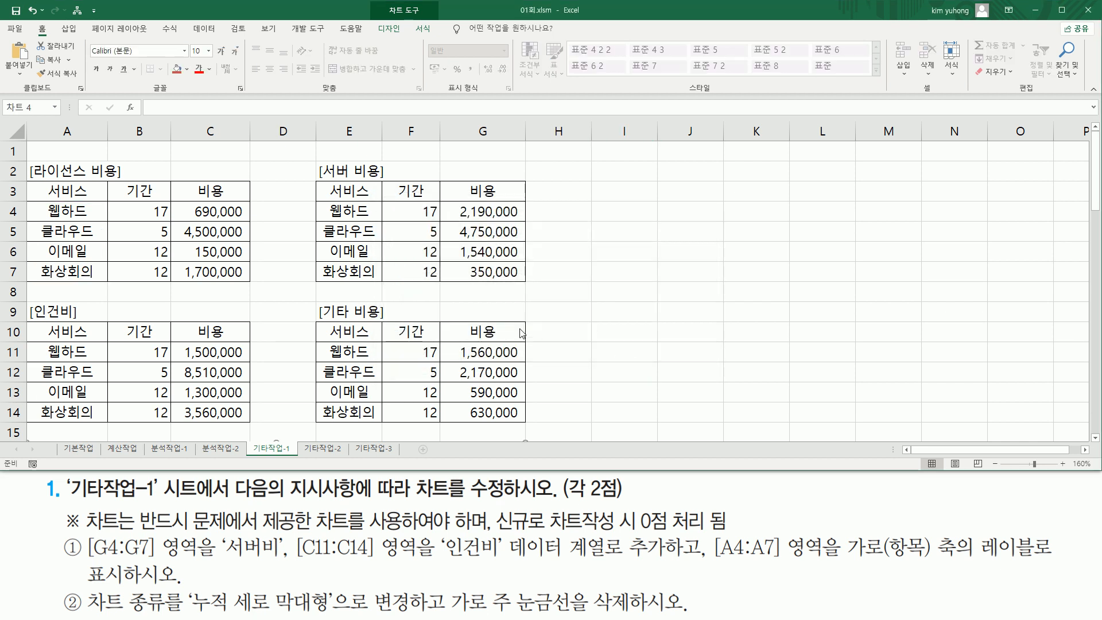
# Check the chart's columns and category labels, and read instruction ② on the chart type and gridlines
pyautogui.scroll(-5, 522, 333)
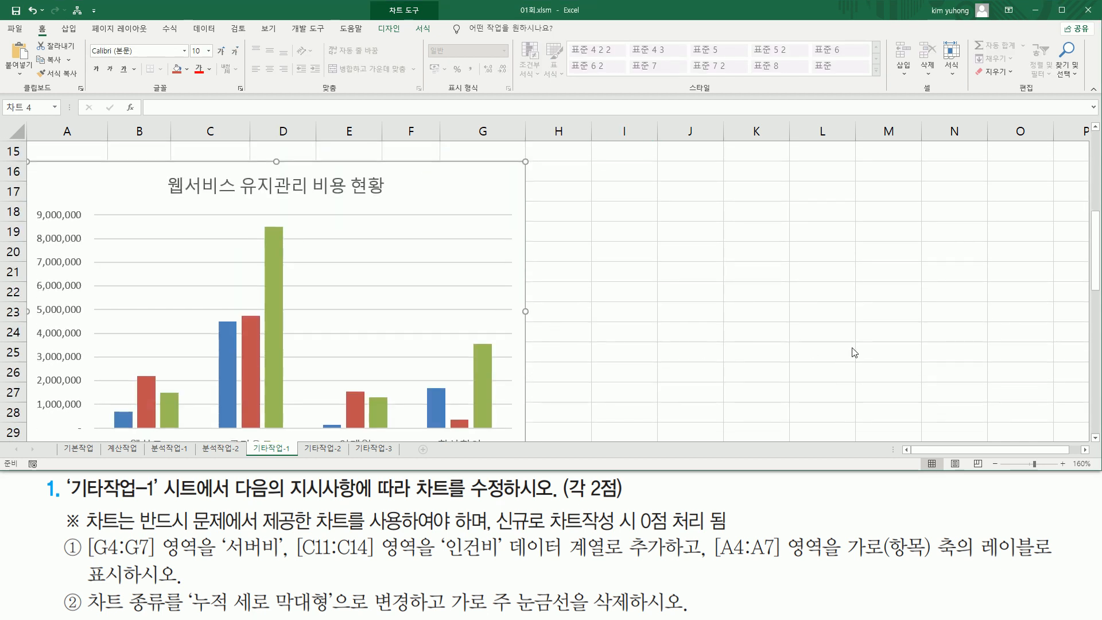
pyautogui.click(1095, 438)
pyautogui.click(1094, 438)
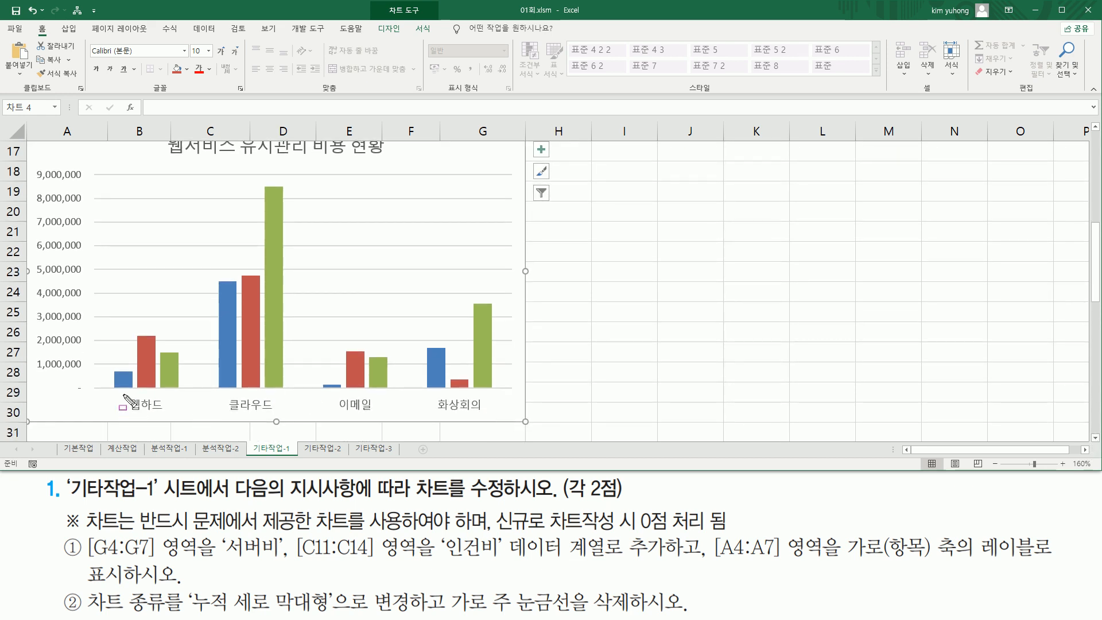
pyautogui.moveTo(123, 394)
pyautogui.mouseDown()
pyautogui.moveTo(173, 415)
pyautogui.moveTo(495, 414)
pyautogui.mouseUp()
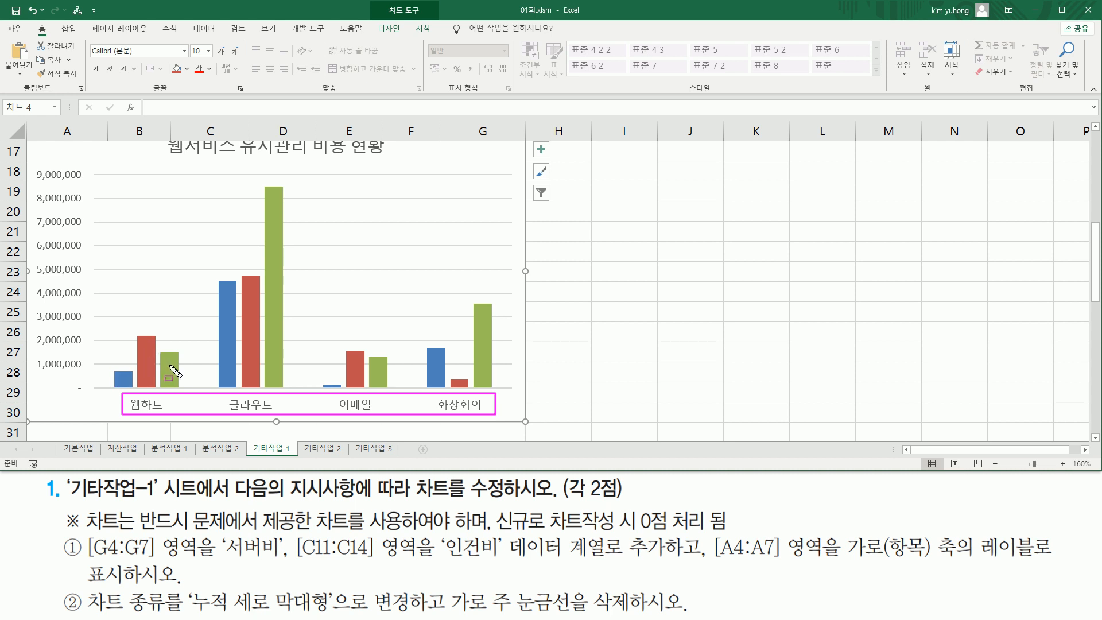
pyautogui.press('Escape')
pyautogui.hotkey('ctrl', '2')
pyautogui.moveTo(84, 587)
pyautogui.mouseDown()
pyautogui.moveTo(179, 617)
pyautogui.moveTo(407, 615)
pyautogui.mouseUp()
pyautogui.moveTo(451, 582); pyautogui.dragTo(452, 613)
pyautogui.press('Escape')
# Change the chart type to stacked column (누적 세로 막대형)
pyautogui.scroll(2, 462, 266)
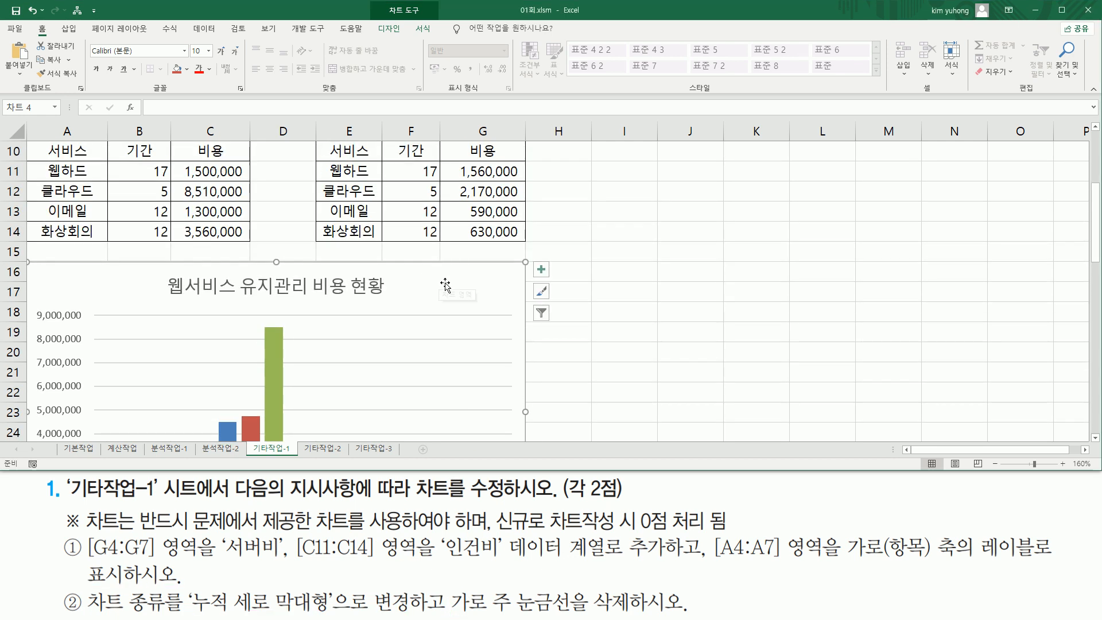
pyautogui.moveTo(408, 269); pyautogui.dragTo(449, 290)
pyautogui.moveTo(50, 274); pyautogui.dragTo(113, 290)
pyautogui.press('Escape')
pyautogui.rightClick(446, 280)
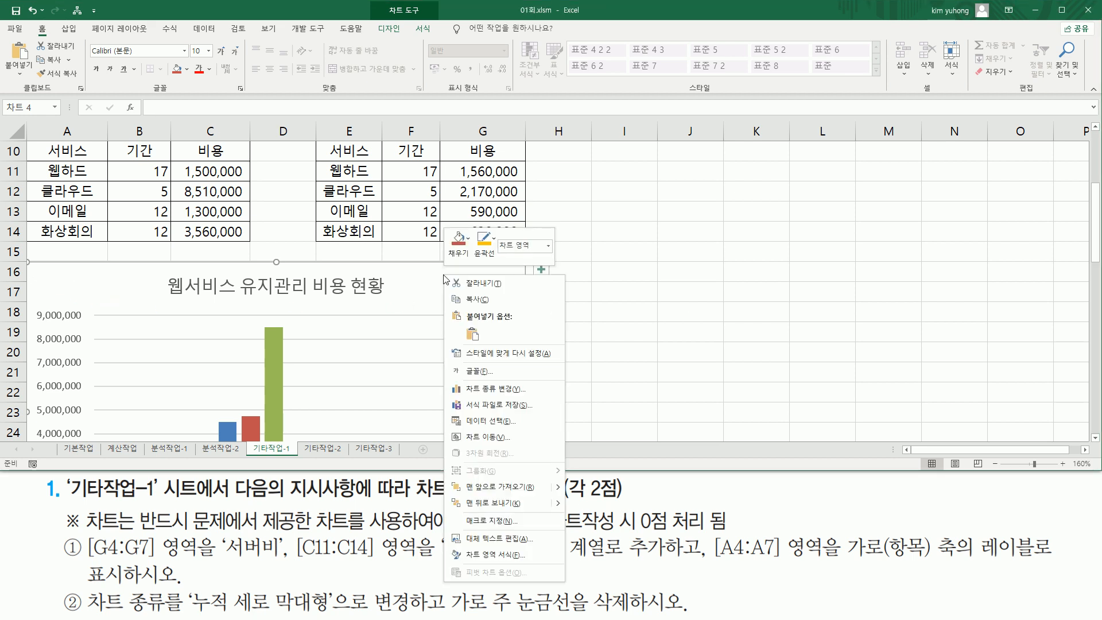
pyautogui.click(483, 391)
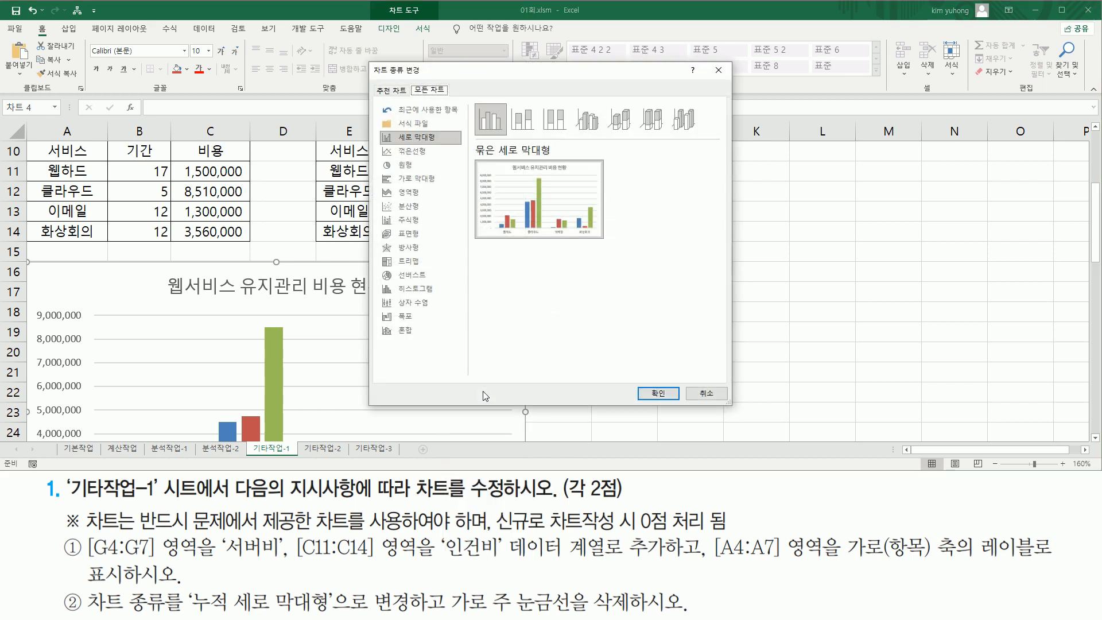
pyautogui.moveTo(190, 586); pyautogui.dragTo(334, 616)
pyautogui.moveTo(393, 131); pyautogui.dragTo(447, 144)
pyautogui.moveTo(512, 98); pyautogui.dragTo(539, 136)
pyautogui.press('Escape')
pyautogui.click(530, 126)
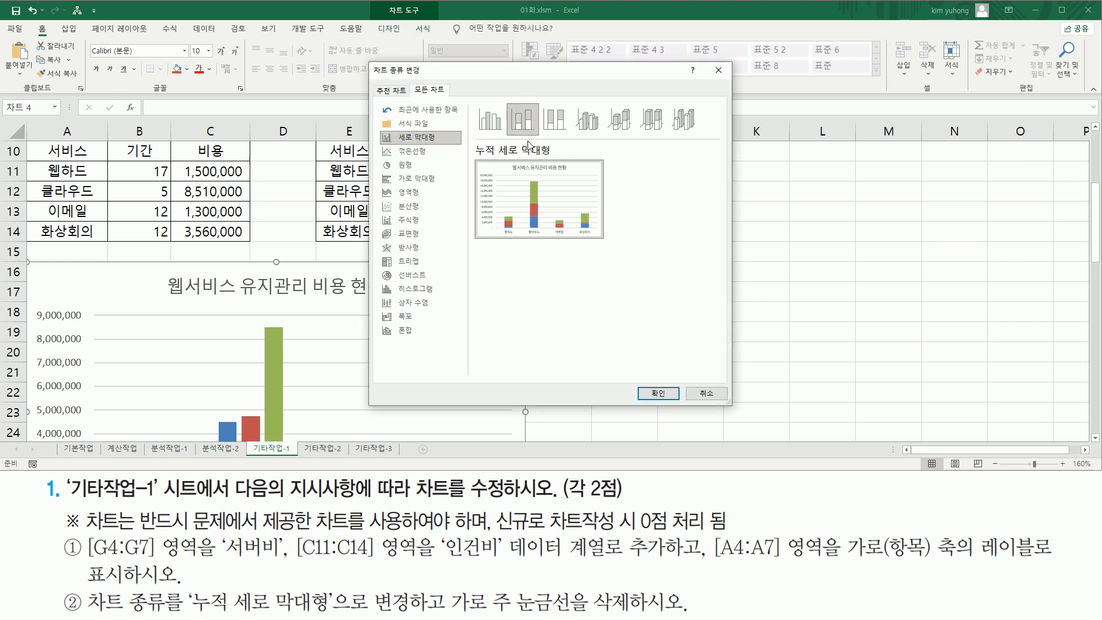
pyautogui.click(657, 394)
# Examine the stacked chart's horizontal major gridlines against the second part of instruction ②
pyautogui.scroll(-3, 446, 344)
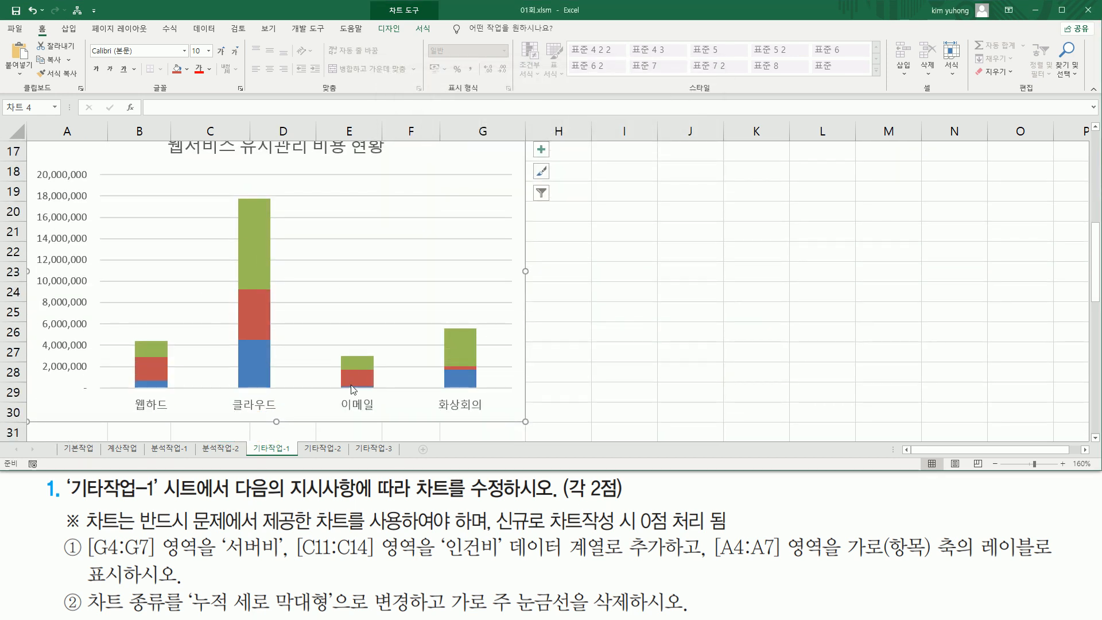
pyautogui.moveTo(447, 583)
pyautogui.mouseDown()
pyautogui.moveTo(447, 616)
pyautogui.moveTo(683, 614)
pyautogui.mouseUp()
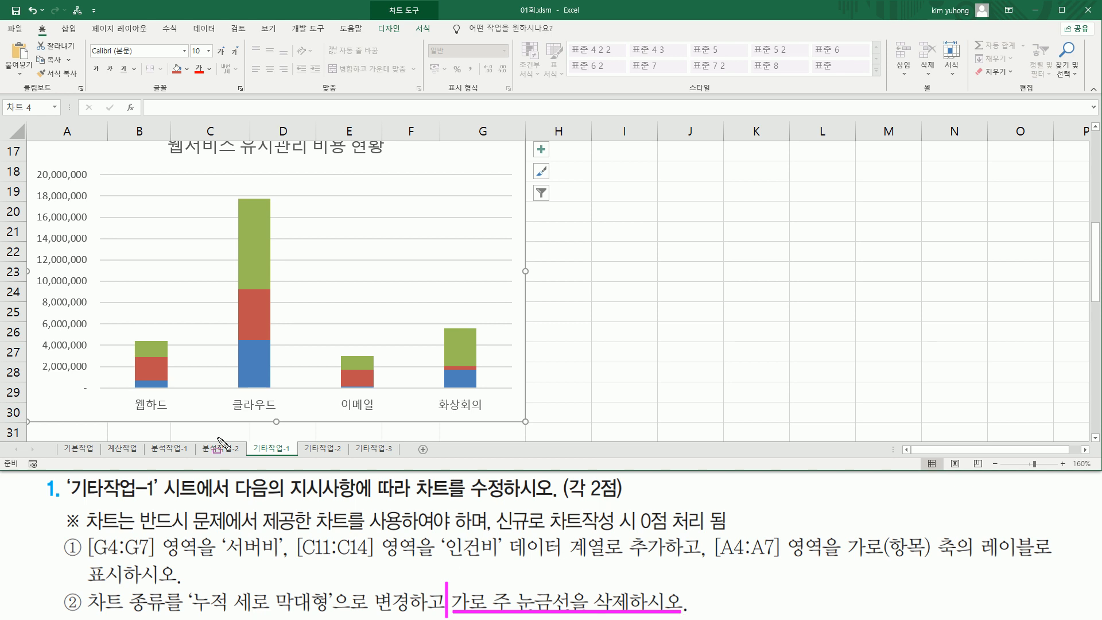
pyautogui.moveTo(97, 167); pyautogui.dragTo(475, 180)
pyautogui.moveTo(96, 189); pyautogui.dragTo(357, 204)
pyautogui.moveTo(439, 204); pyautogui.dragTo(505, 199)
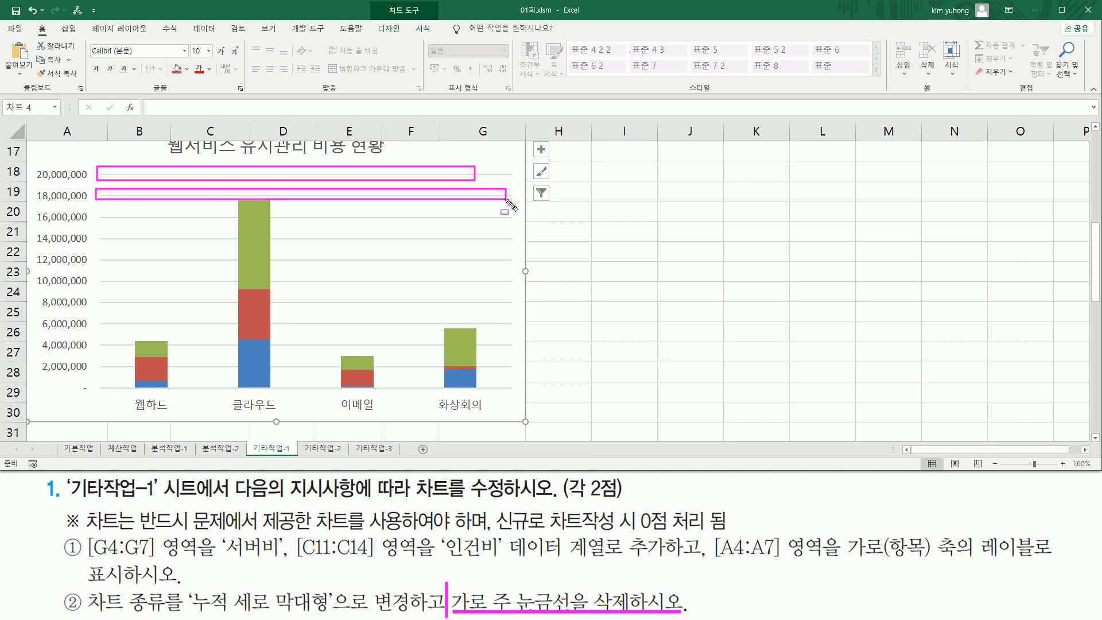
pyautogui.moveTo(95, 209)
pyautogui.mouseDown()
pyautogui.moveTo(215, 227)
pyautogui.moveTo(479, 224)
pyautogui.mouseUp()
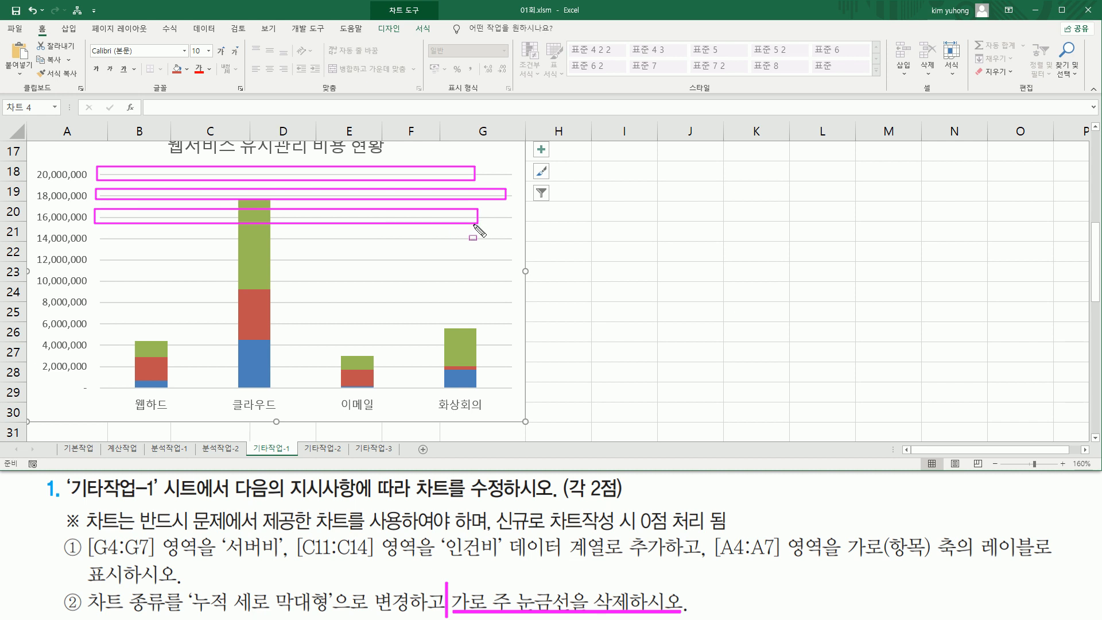
pyautogui.press('Escape')
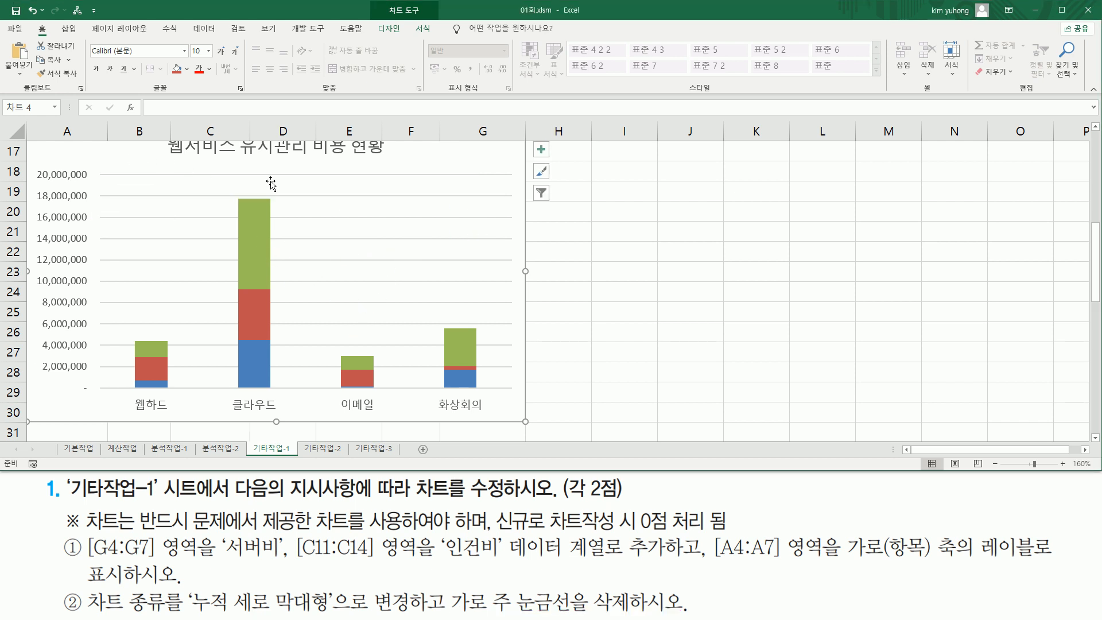
pyautogui.scroll(5, 410, 158)
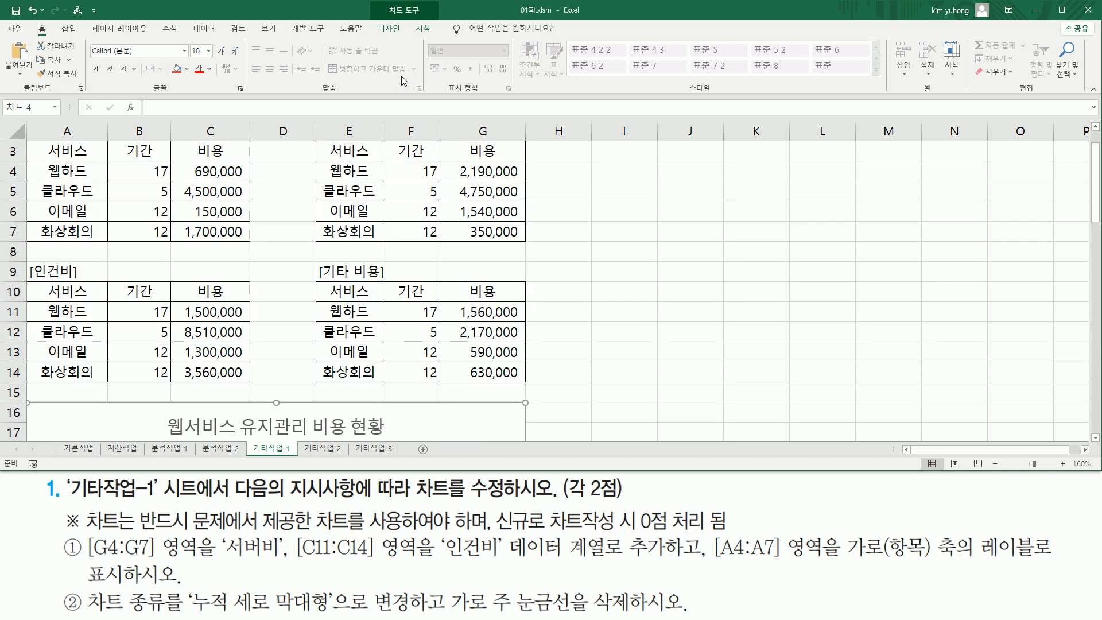
pyautogui.scroll(-2, 404, 82)
pyautogui.scroll(-5, 396, 212)
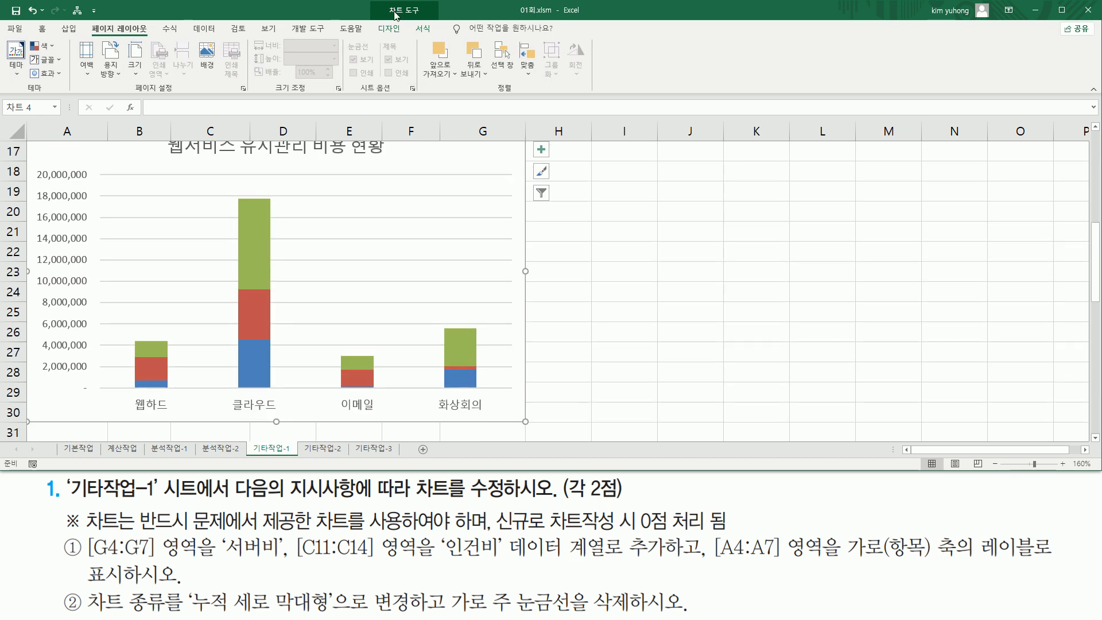
pyautogui.moveTo(385, 2); pyautogui.dragTo(438, 17)
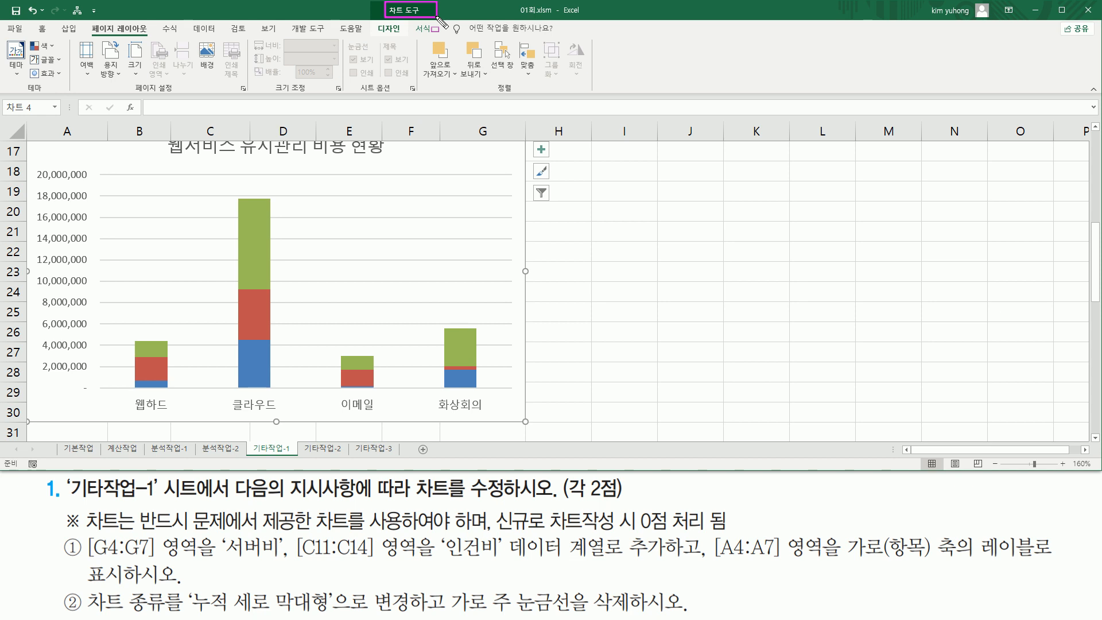
# Remove the primary major horizontal gridlines (기본 주 가로) from the stacked column chart
pyautogui.click(390, 27)
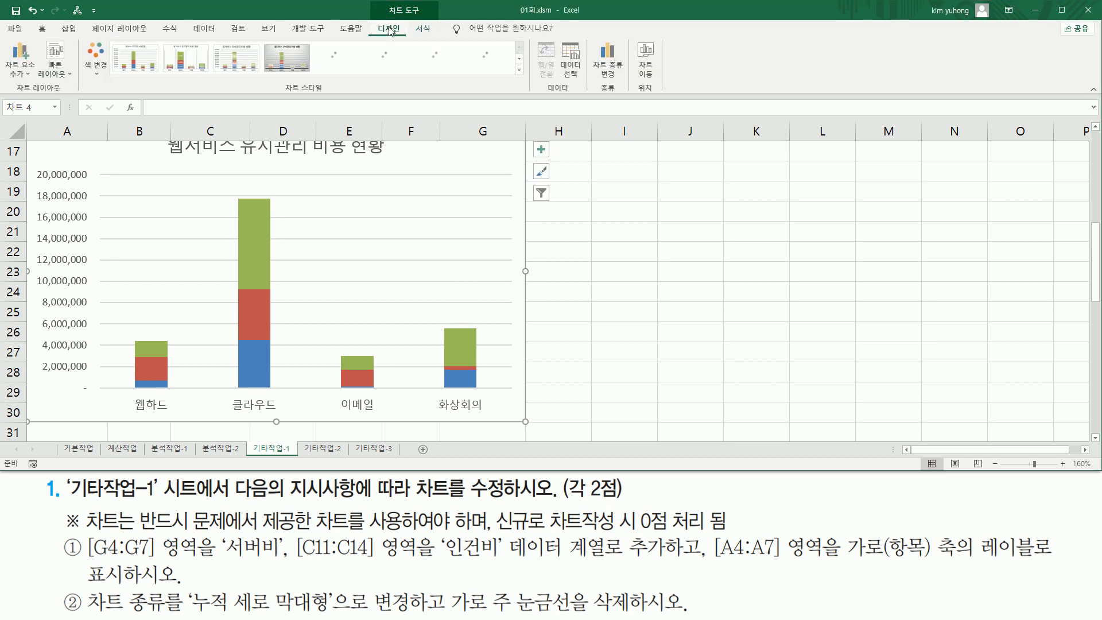
pyautogui.moveTo(370, 20); pyautogui.dragTo(407, 35)
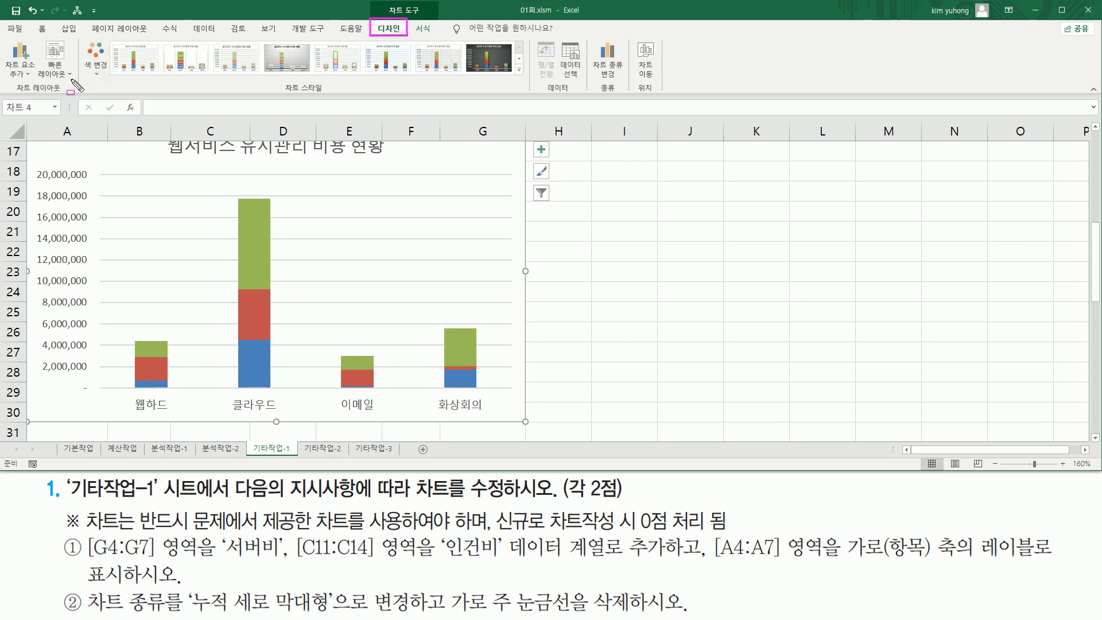
pyautogui.moveTo(3, 41)
pyautogui.mouseDown()
pyautogui.moveTo(17, 69)
pyautogui.moveTo(38, 79)
pyautogui.mouseUp()
pyautogui.press('Escape')
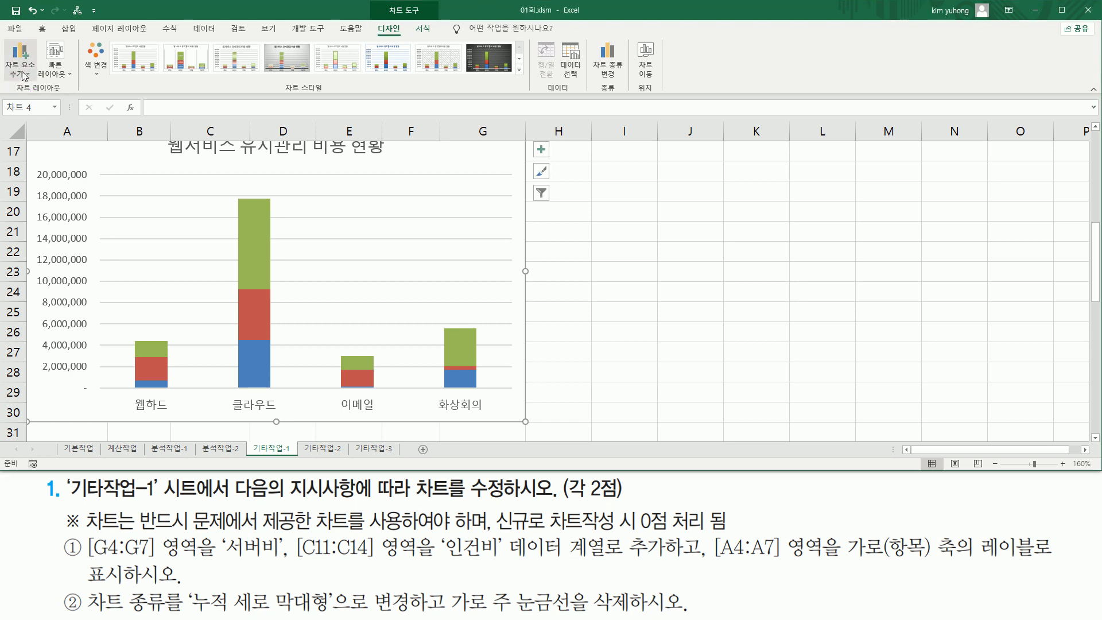
pyautogui.click(24, 75)
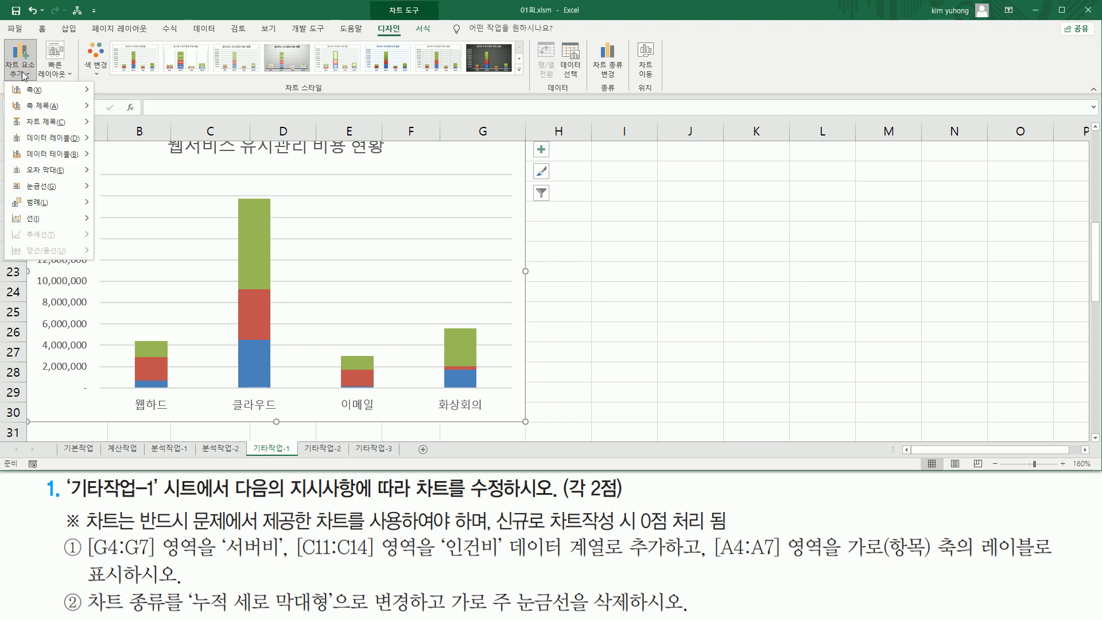
pyautogui.moveTo(32, 189)
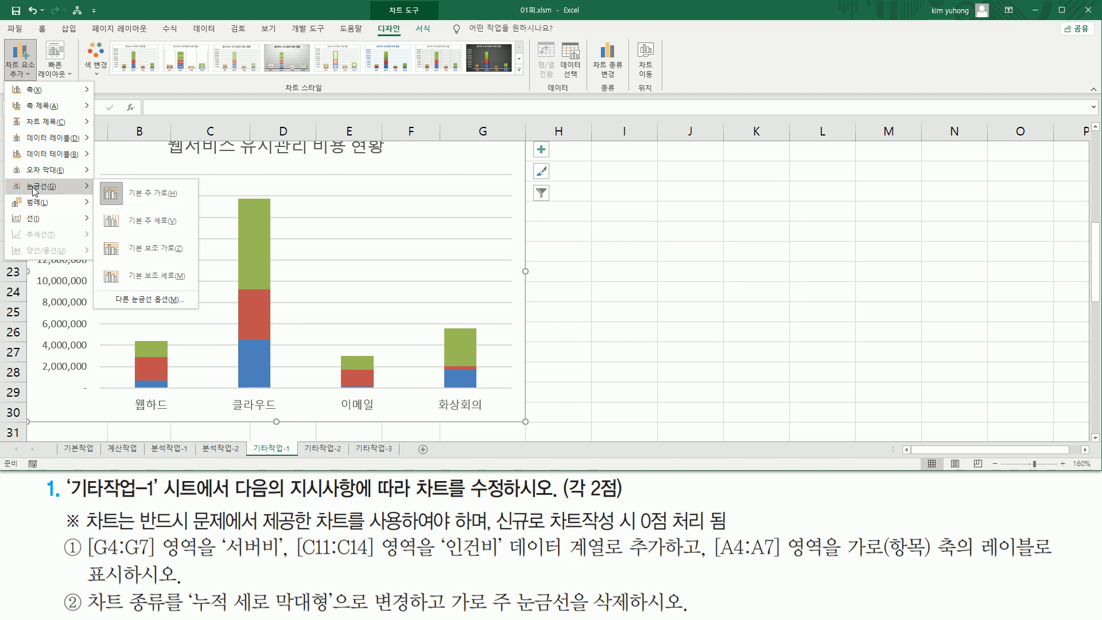
pyautogui.moveTo(21, 178)
pyautogui.mouseDown()
pyautogui.moveTo(188, 200)
pyautogui.moveTo(184, 186)
pyautogui.mouseUp()
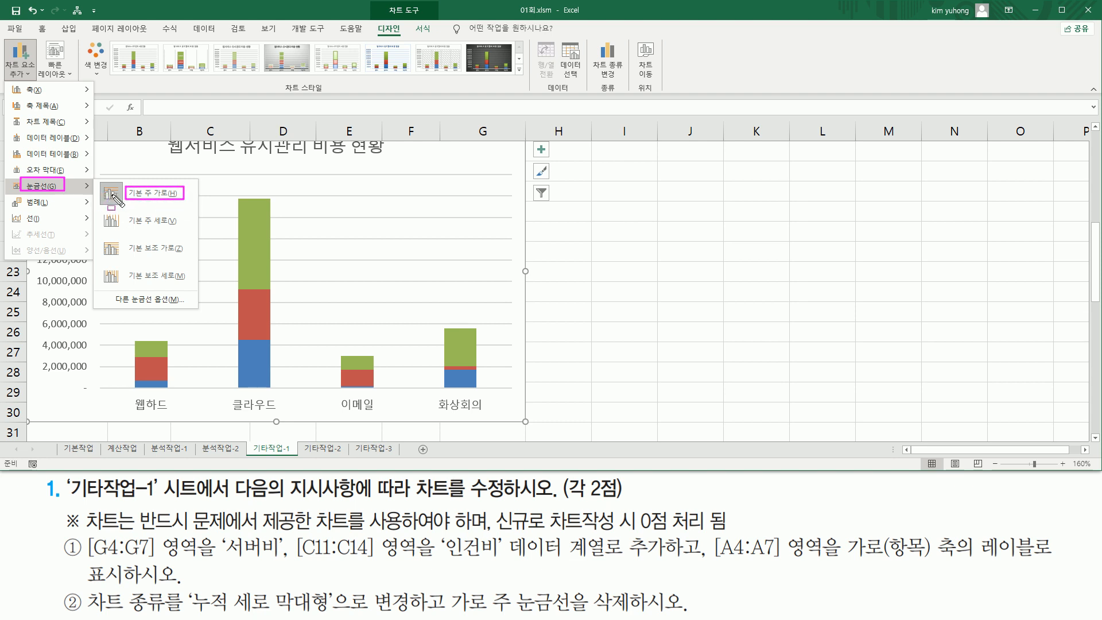
pyautogui.press('Escape')
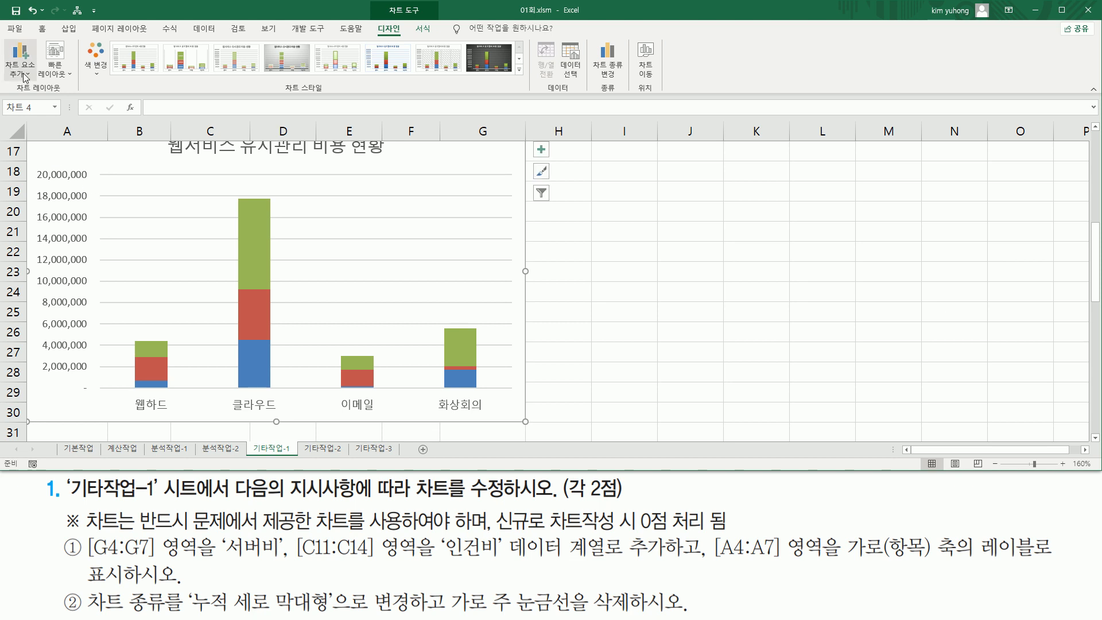
pyautogui.click(21, 68)
pyautogui.moveTo(55, 187)
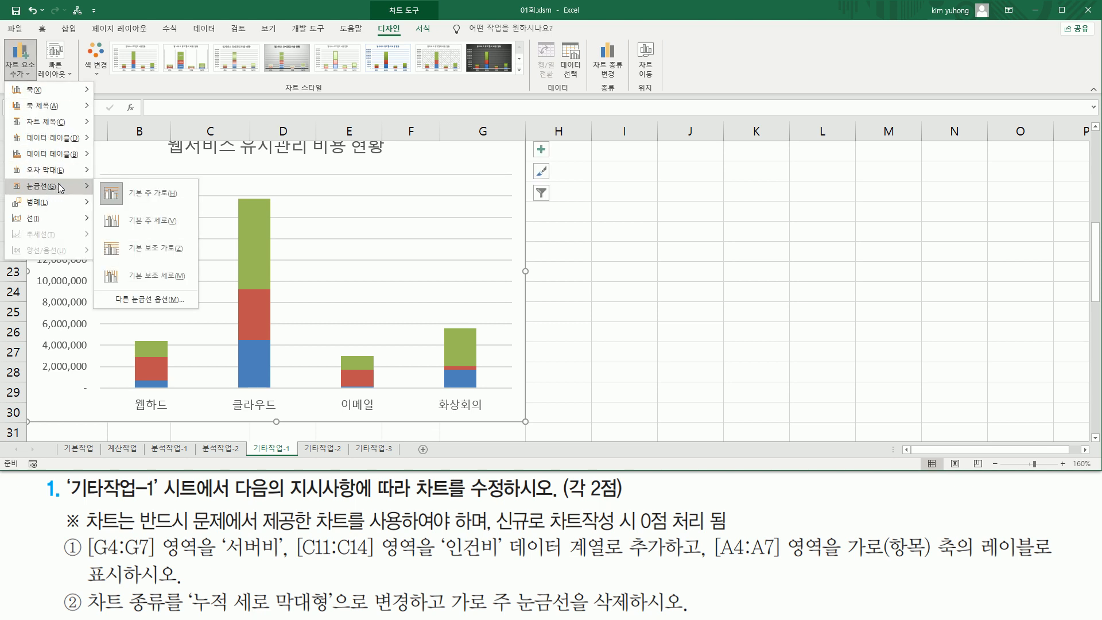
pyautogui.click(142, 197)
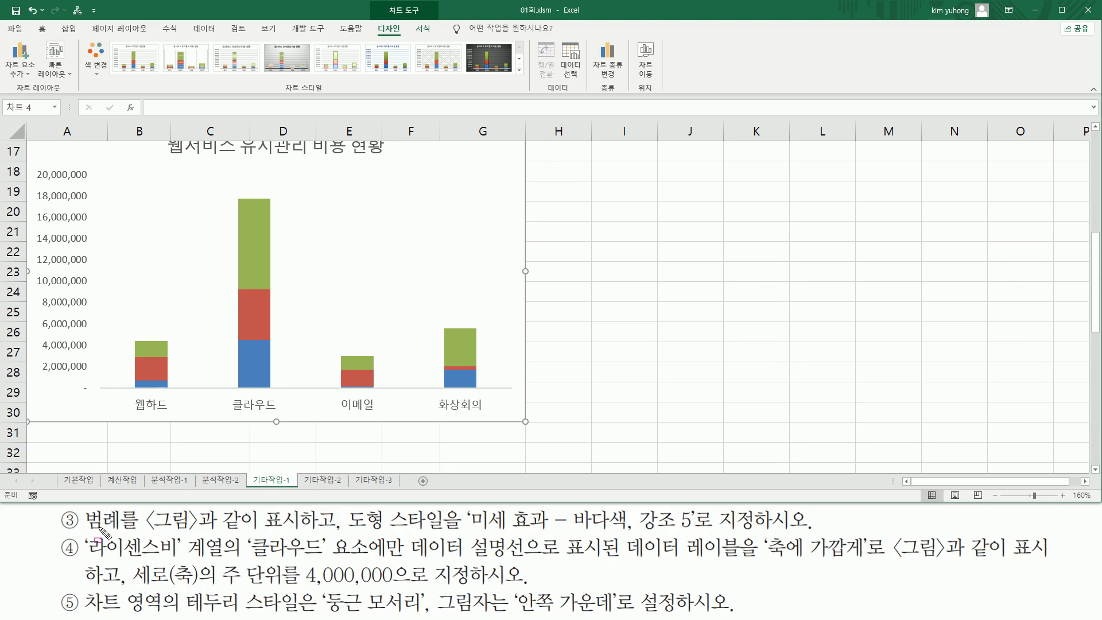
# Read instruction ③ on the legend and examine the legend's placement in the reference picture
pyautogui.moveTo(85, 533); pyautogui.dragTo(302, 529)
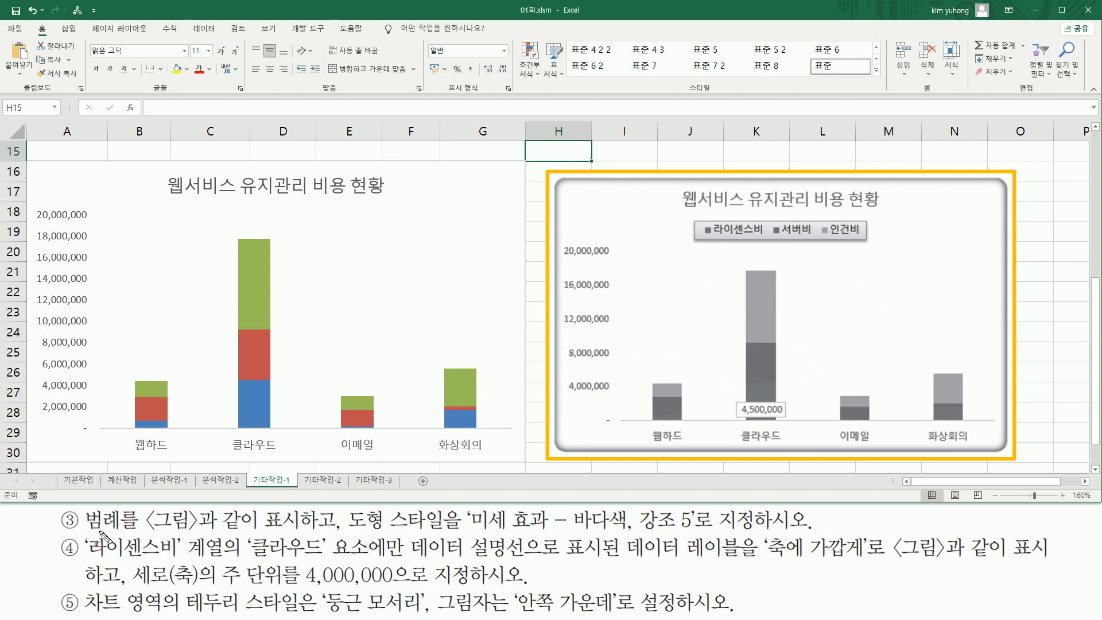
pyautogui.moveTo(84, 506); pyautogui.dragTo(136, 530)
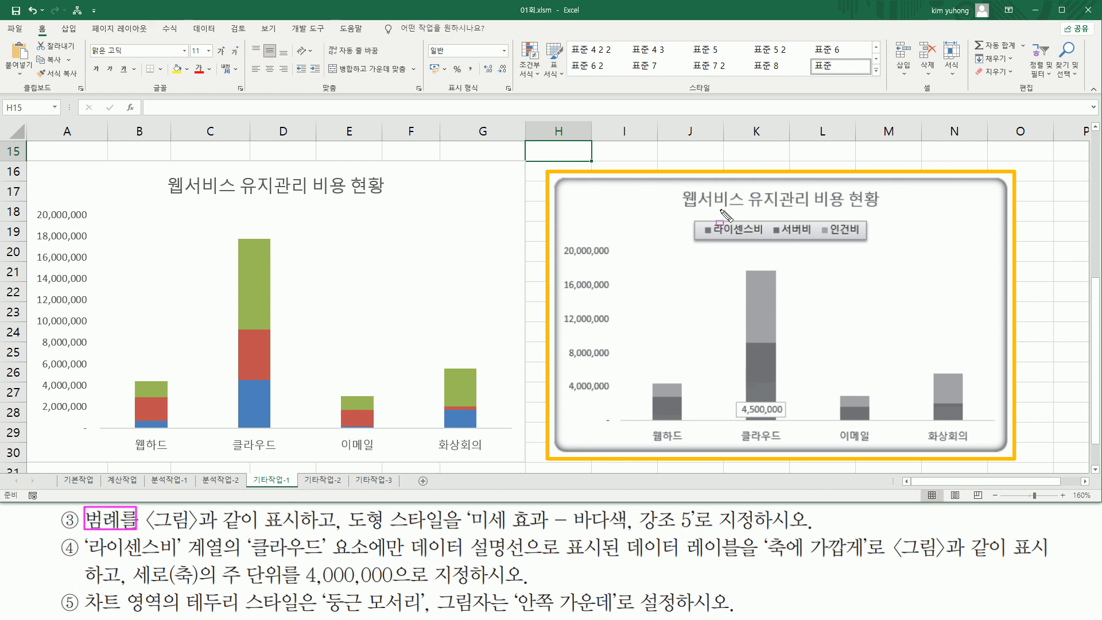
pyautogui.moveTo(686, 217)
pyautogui.mouseDown()
pyautogui.moveTo(766, 247)
pyautogui.moveTo(881, 254)
pyautogui.mouseUp()
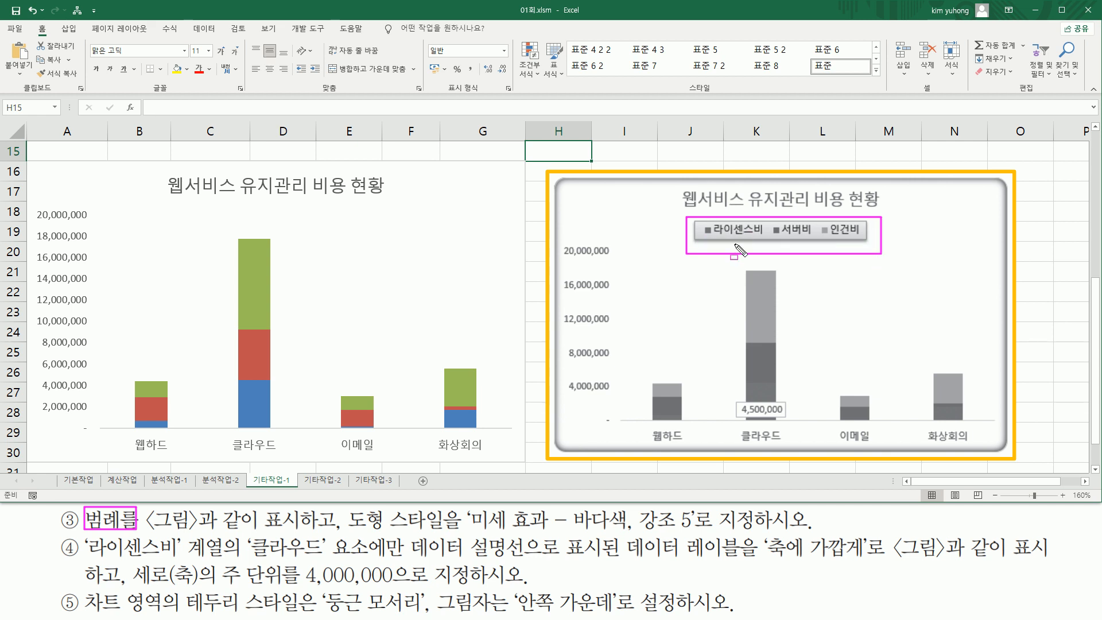
pyautogui.moveTo(147, 531); pyautogui.dragTo(304, 531)
pyautogui.press('Escape')
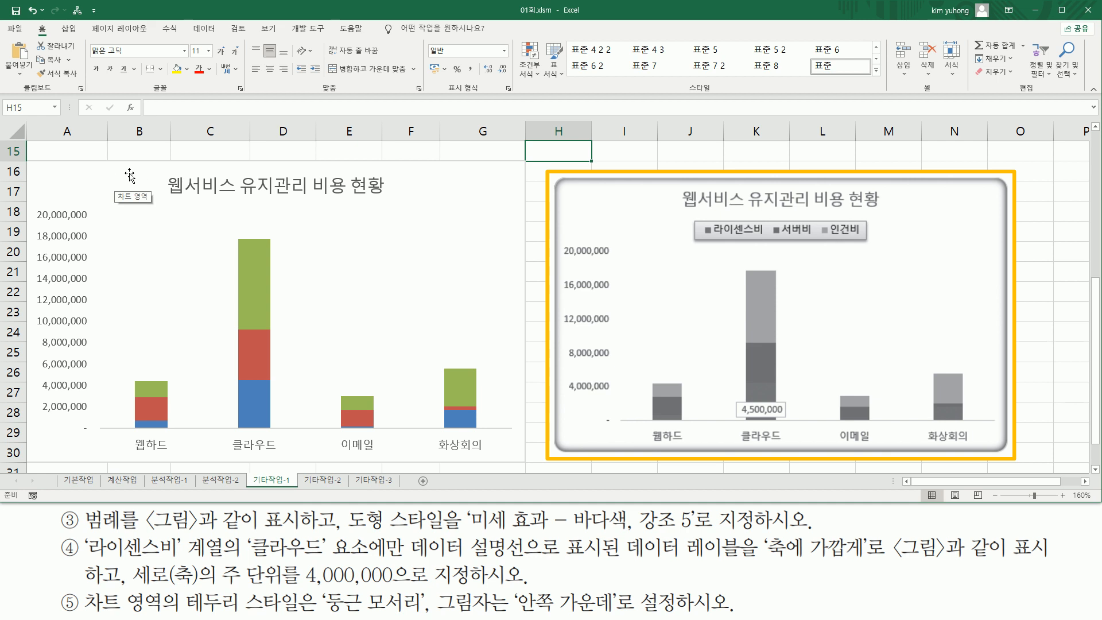
# Add a legend to the chart, positioned at the top (위쪽) beneath the chart title
pyautogui.click(135, 179)
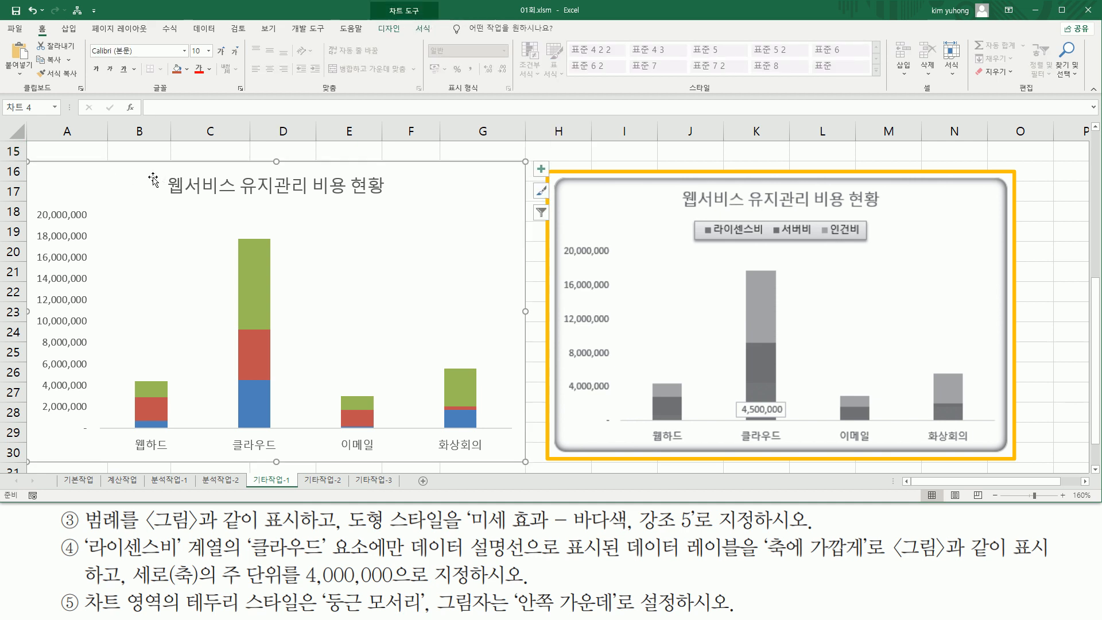
pyautogui.moveTo(381, 4); pyautogui.dragTo(428, 20)
pyautogui.press('Escape')
pyautogui.click(388, 29)
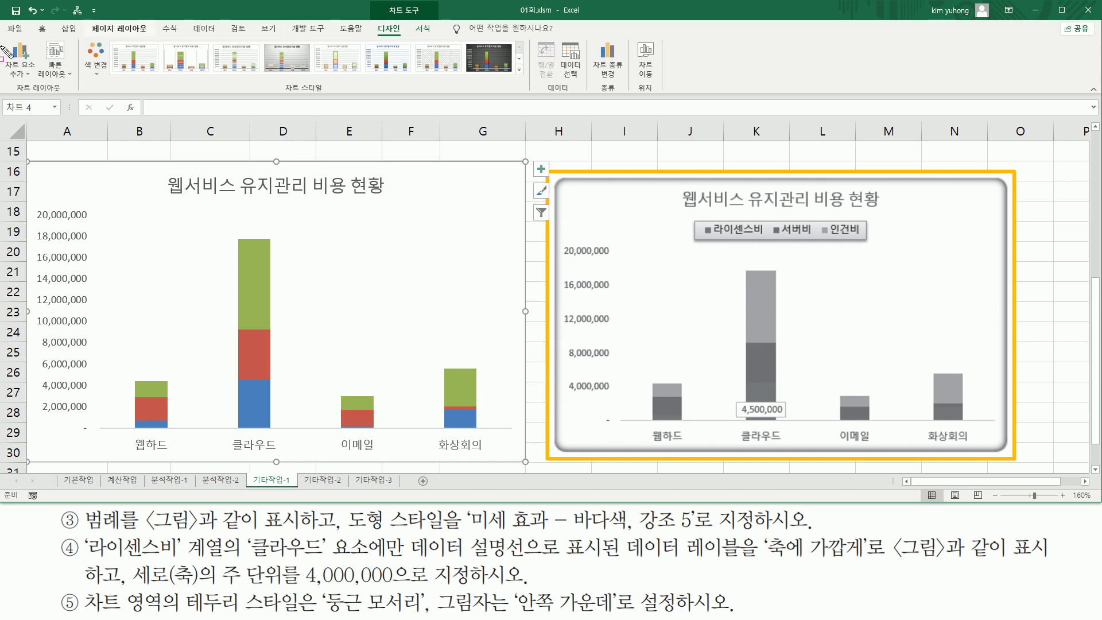
pyautogui.moveTo(5, 42)
pyautogui.mouseDown()
pyautogui.moveTo(21, 76)
pyautogui.moveTo(37, 80)
pyautogui.mouseUp()
pyautogui.press('Escape')
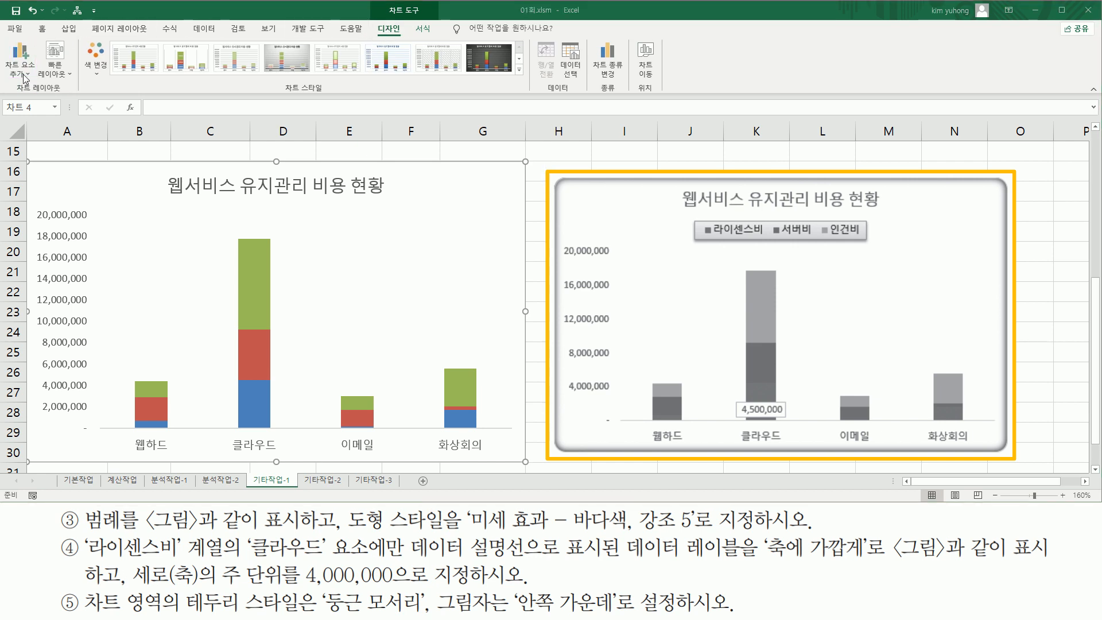
pyautogui.click(25, 74)
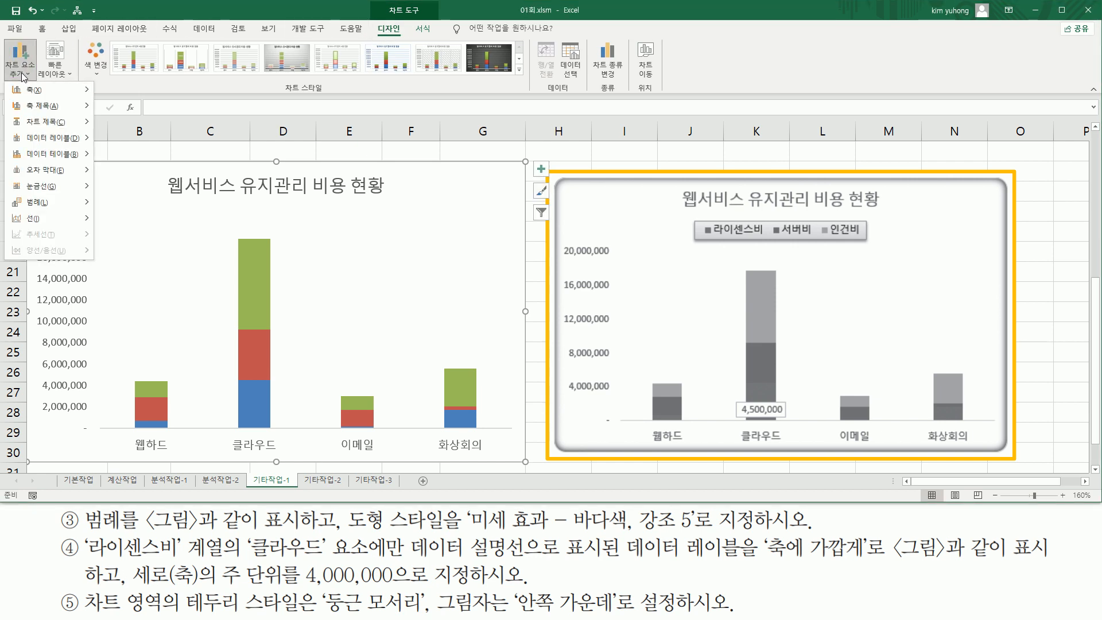
pyautogui.moveTo(30, 208)
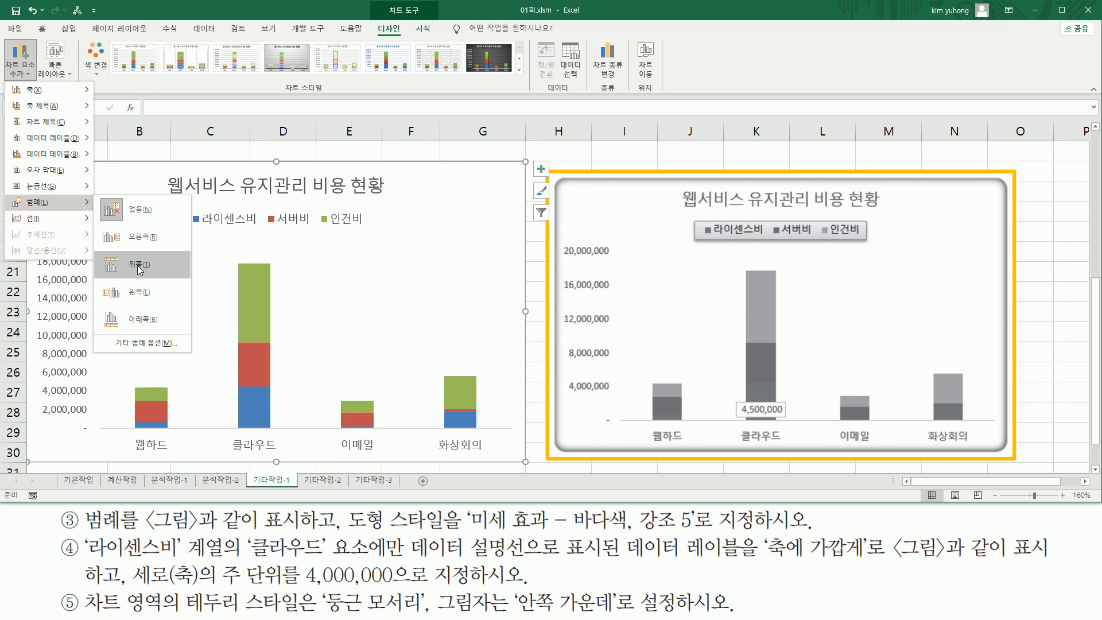
pyautogui.click(137, 265)
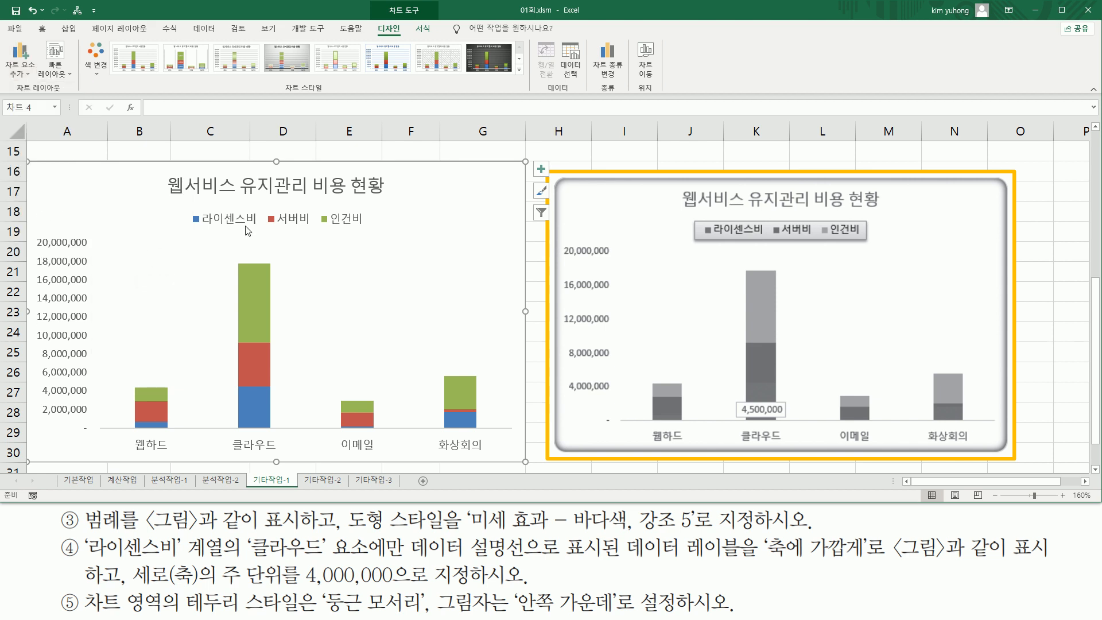
pyautogui.moveTo(177, 204); pyautogui.dragTo(389, 235)
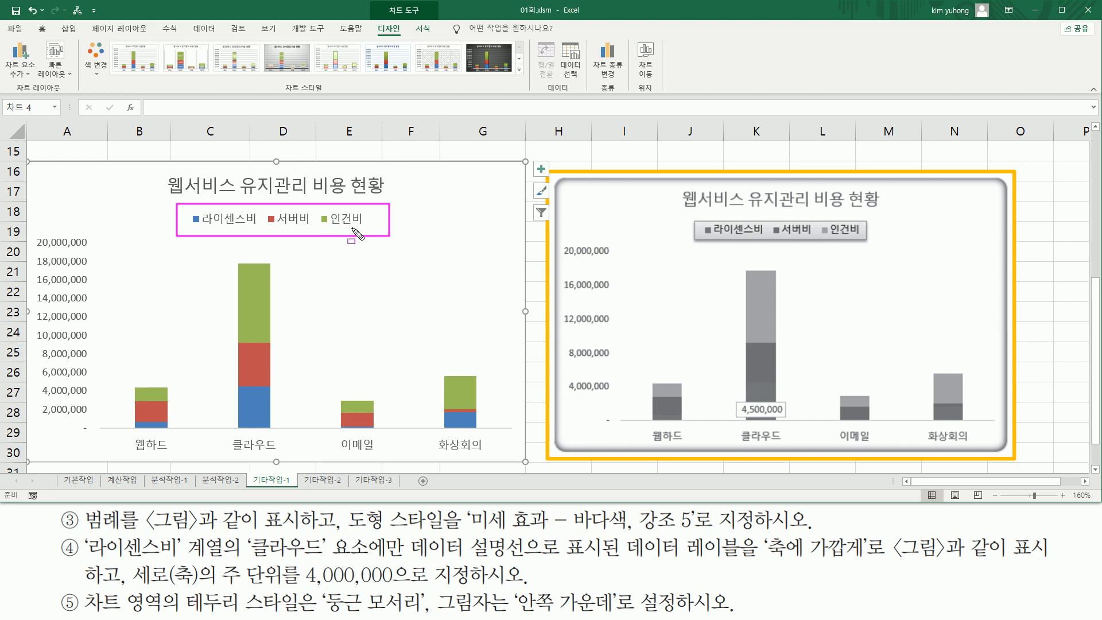
# Apply the shape style '미세 효과 - 바다색, 강조 5' to the chart's legend
pyautogui.moveTo(344, 503); pyautogui.dragTo(345, 555)
pyautogui.moveTo(349, 531); pyautogui.dragTo(694, 530)
pyautogui.press('Escape')
pyautogui.click(297, 226)
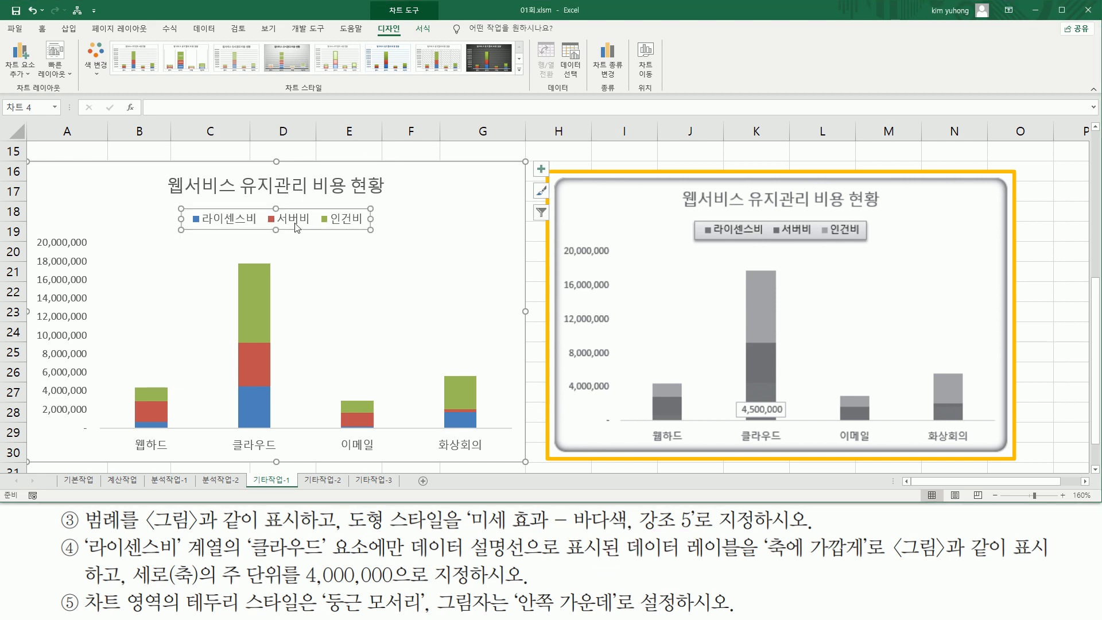
pyautogui.hotkey('ctrl', '2')
pyautogui.moveTo(385, 4); pyautogui.dragTo(434, 15)
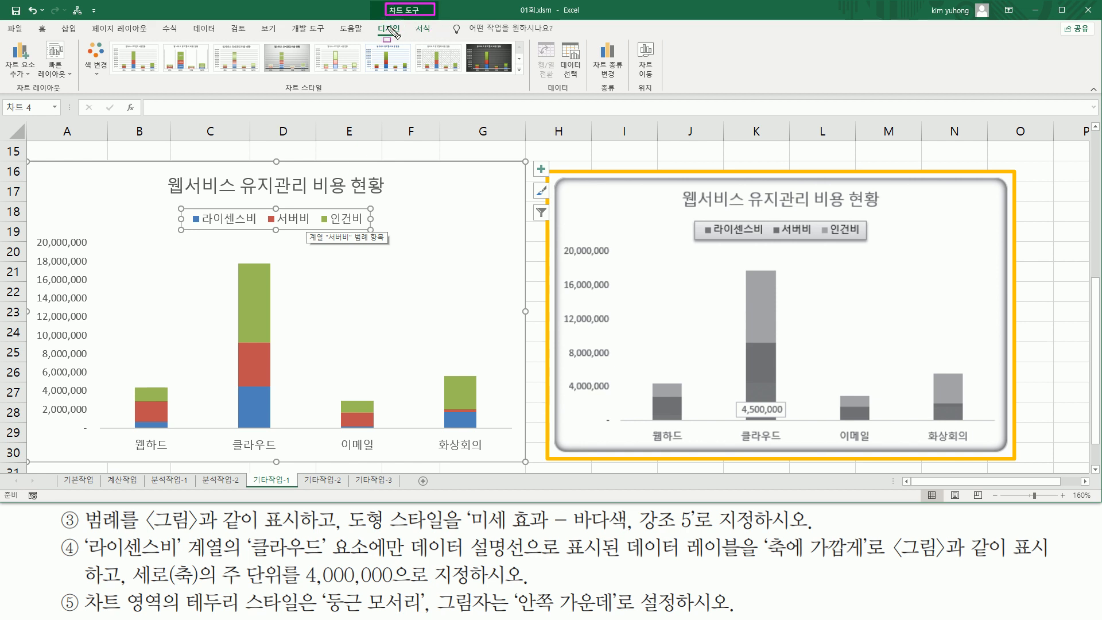
pyautogui.moveTo(376, 20); pyautogui.dragTo(443, 39)
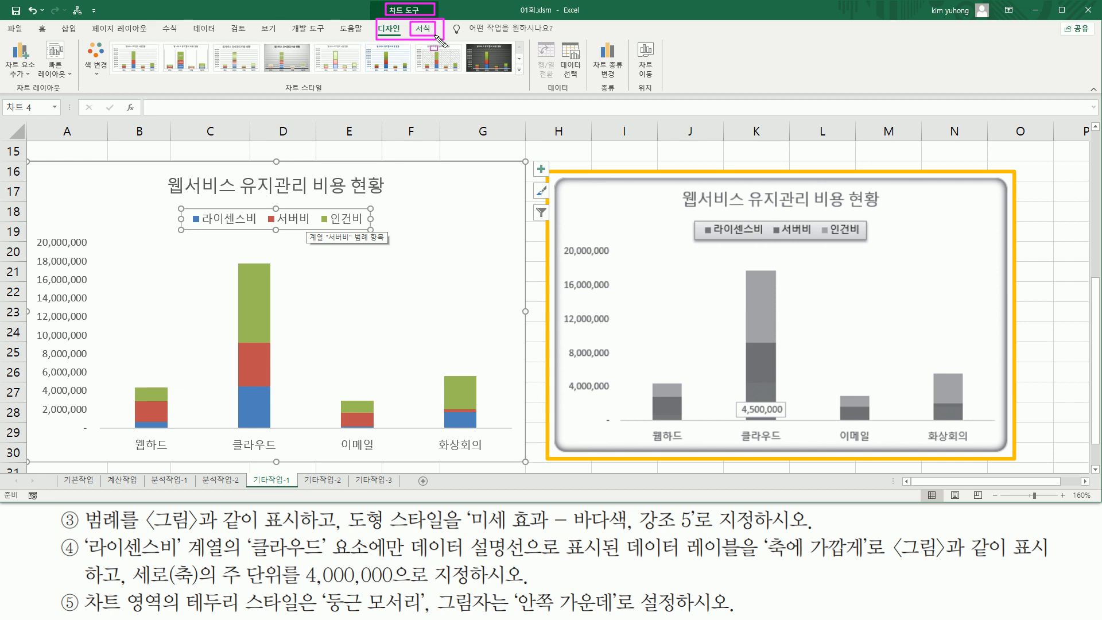
pyautogui.press('Escape')
pyautogui.click(424, 30)
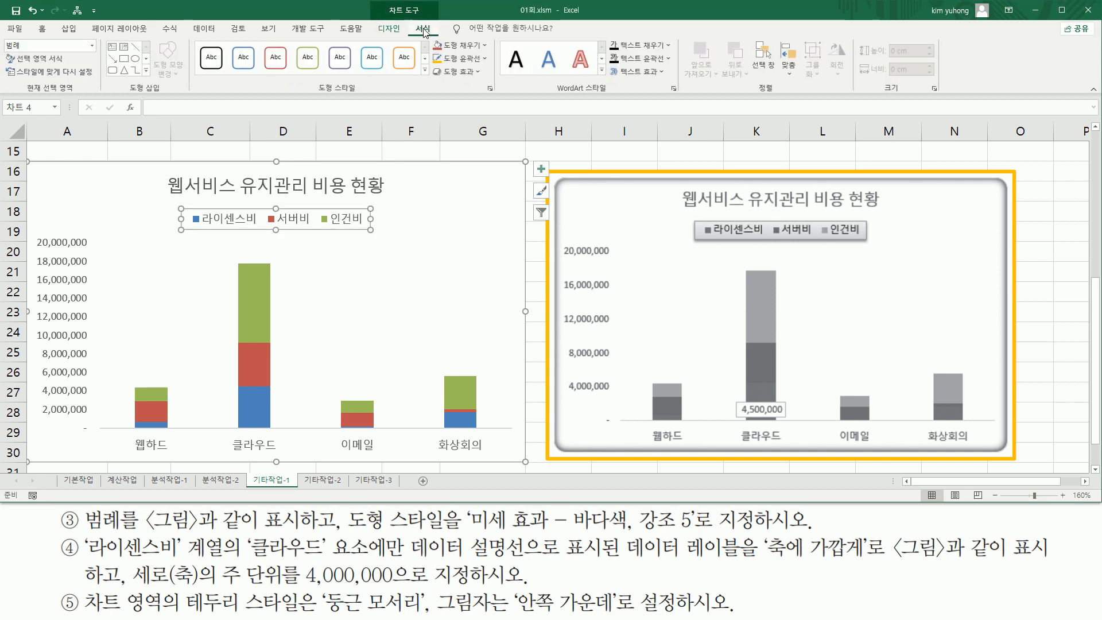
pyautogui.moveTo(313, 81); pyautogui.dragTo(368, 95)
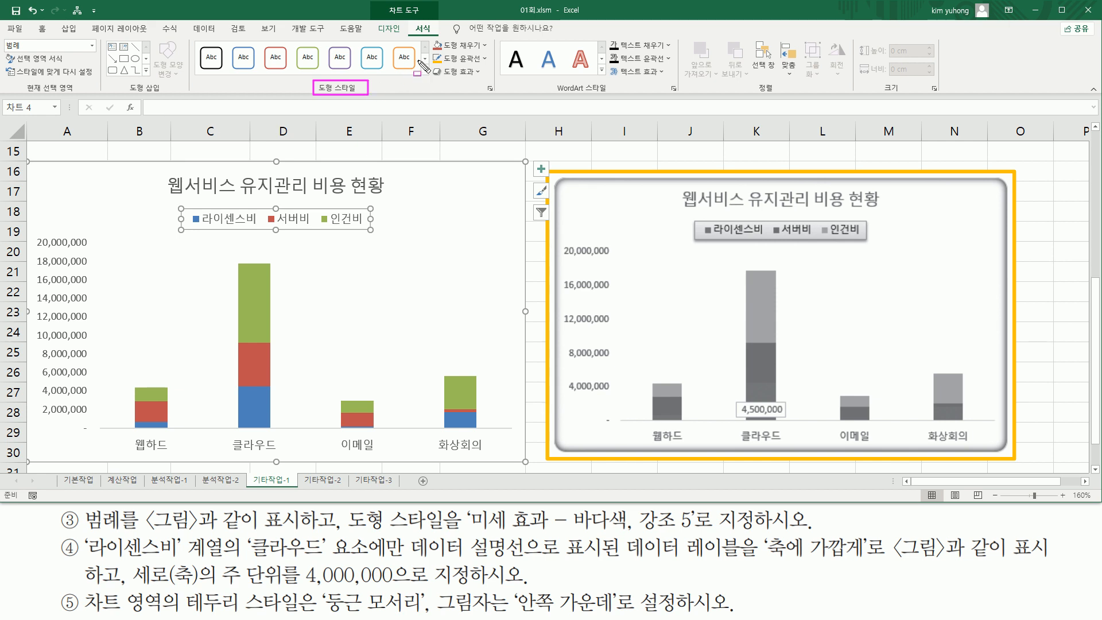
pyautogui.moveTo(422, 64); pyautogui.dragTo(432, 77)
pyautogui.click(424, 71)
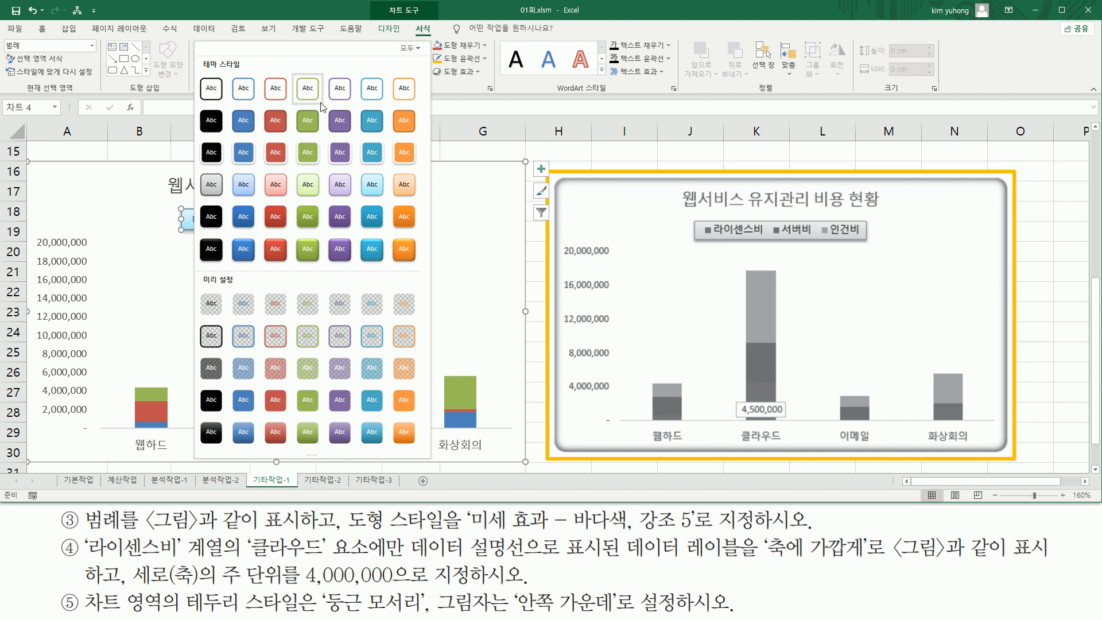
pyautogui.click(370, 187)
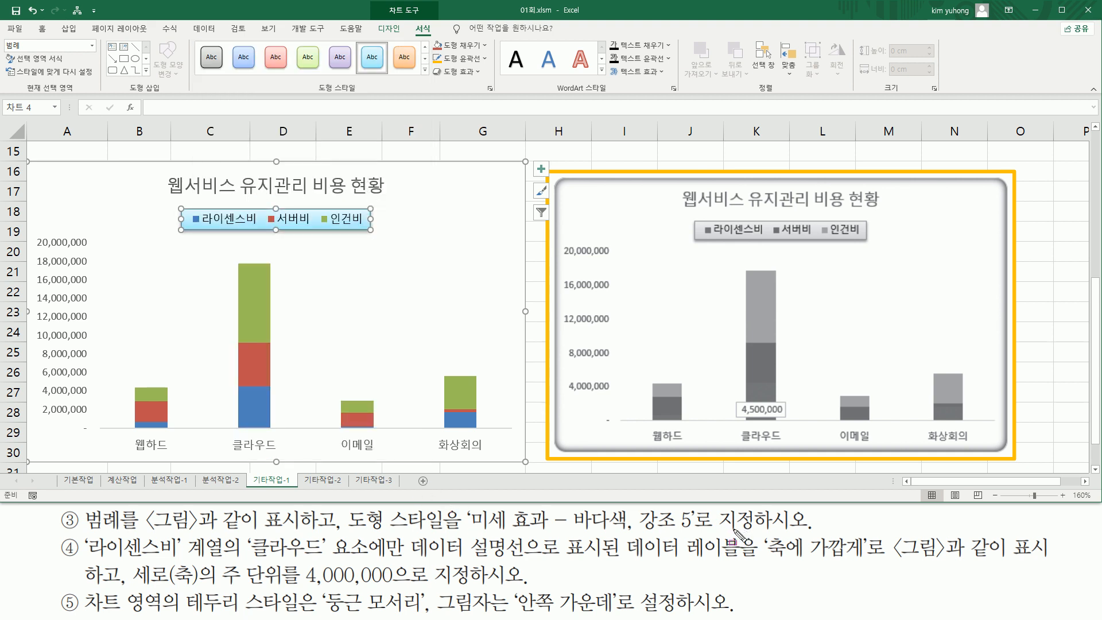
# Read the first part of instruction ④ and locate the 클라우드 element of the 라이센스비 series in the chart
pyautogui.moveTo(86, 557)
pyautogui.mouseDown()
pyautogui.moveTo(114, 571)
pyautogui.moveTo(189, 574)
pyautogui.moveTo(181, 535)
pyautogui.mouseUp()
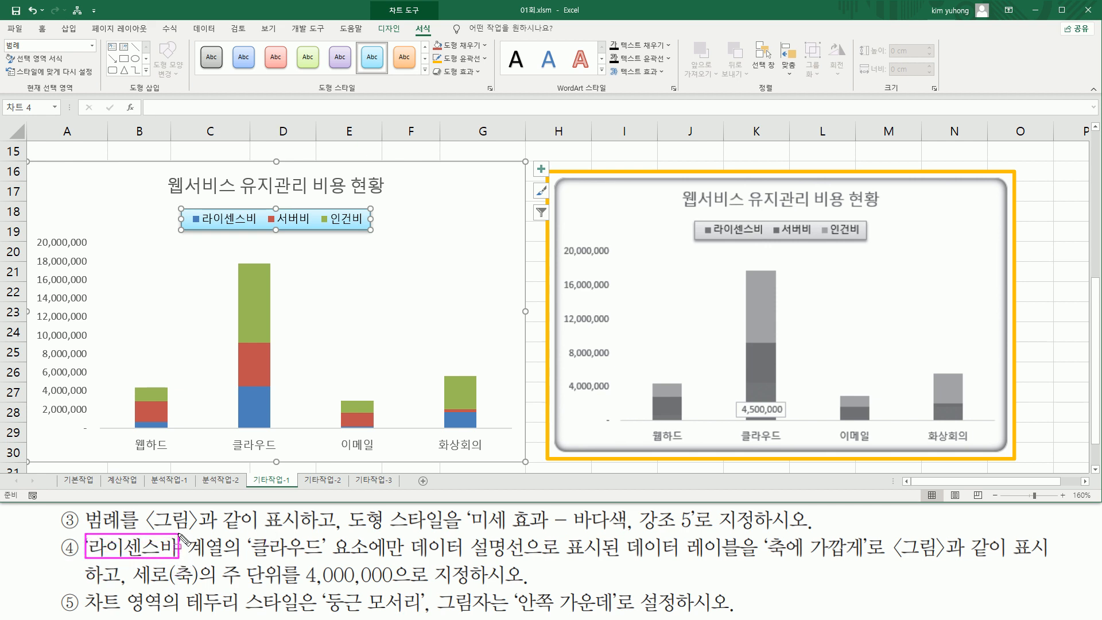
pyautogui.moveTo(190, 207)
pyautogui.mouseDown()
pyautogui.moveTo(223, 241)
pyautogui.moveTo(268, 252)
pyautogui.moveTo(258, 235)
pyautogui.mouseUp()
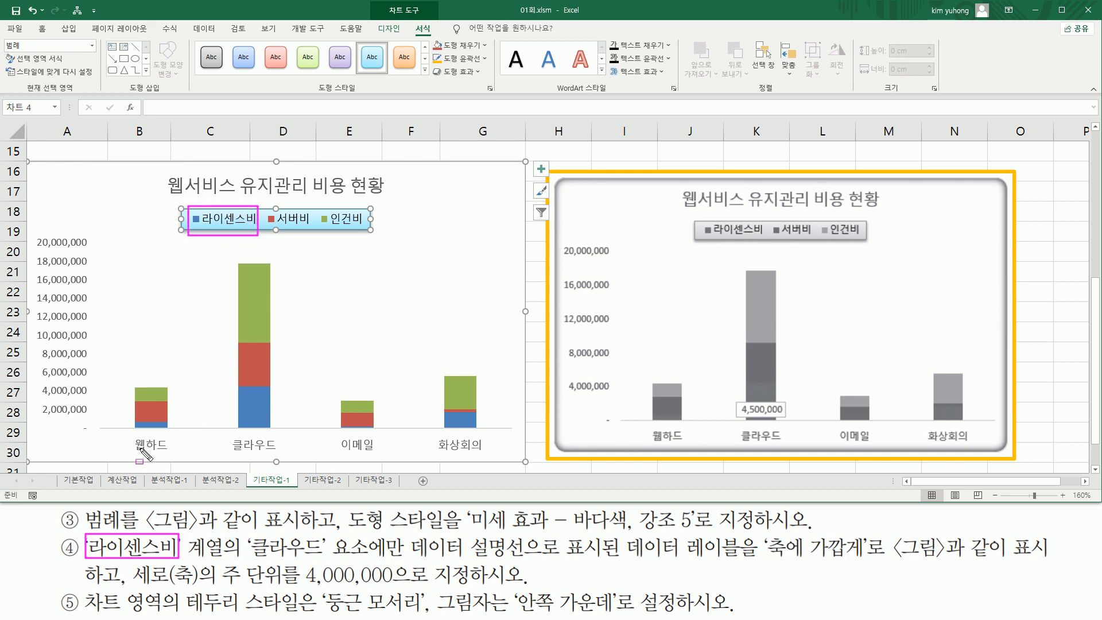
pyautogui.moveTo(131, 421); pyautogui.dragTo(168, 430)
pyautogui.moveTo(231, 386)
pyautogui.mouseDown()
pyautogui.moveTo(269, 428)
pyautogui.moveTo(386, 431)
pyautogui.mouseUp()
pyautogui.moveTo(447, 411); pyautogui.dragTo(492, 426)
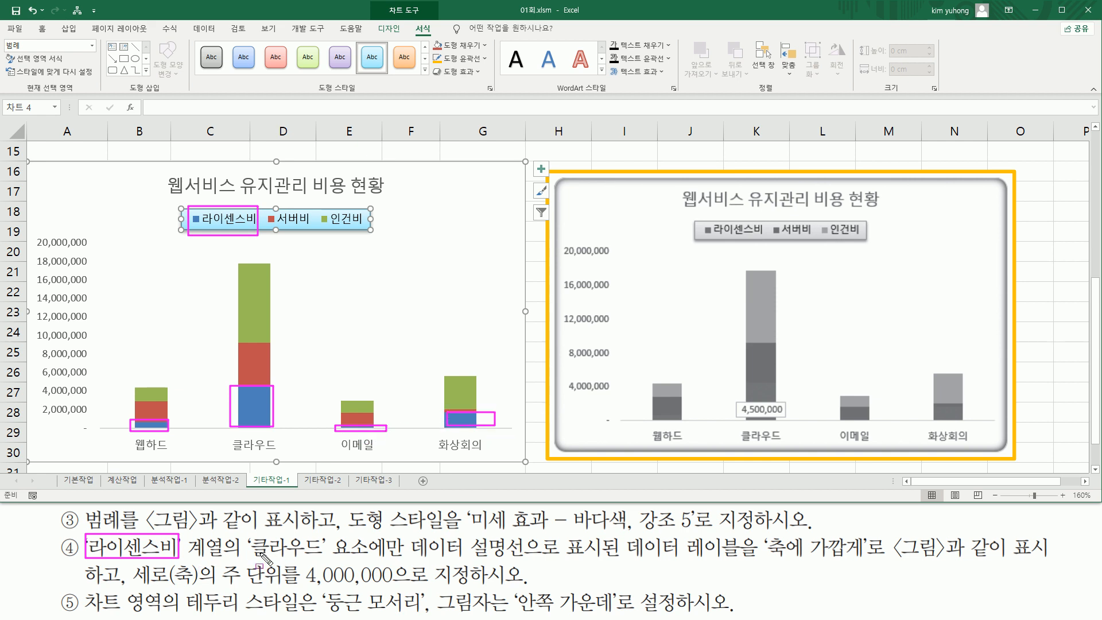
pyautogui.moveTo(248, 535)
pyautogui.mouseDown()
pyautogui.moveTo(263, 551)
pyautogui.moveTo(401, 556)
pyautogui.mouseUp()
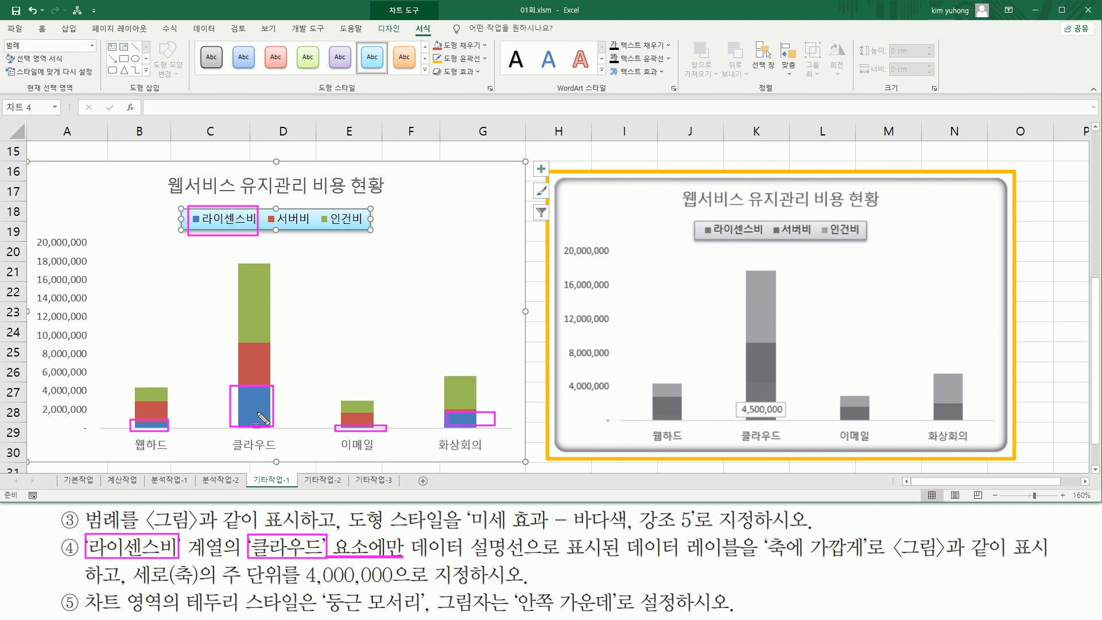
pyautogui.press('Escape')
pyautogui.moveTo(226, 380); pyautogui.dragTo(283, 459)
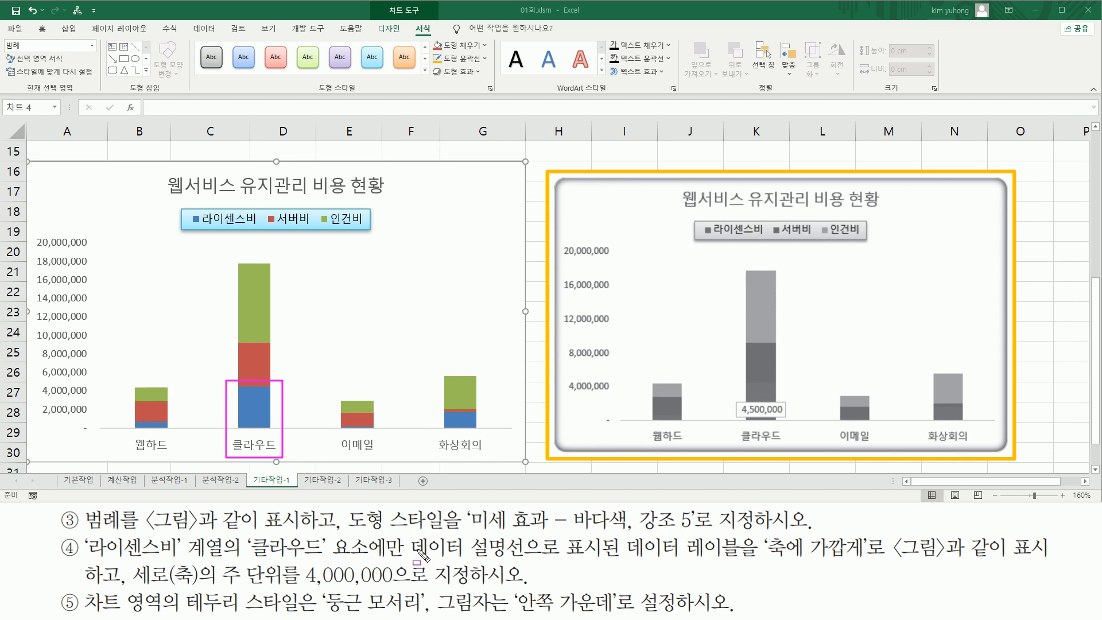
# Add a data callout (데이터 설명선) label to only the 클라우드 element of the 라이센스비 series, as instruction ④ requires
pyautogui.moveTo(407, 533)
pyautogui.mouseDown()
pyautogui.moveTo(420, 556)
pyautogui.moveTo(524, 560)
pyautogui.moveTo(1047, 557)
pyautogui.mouseUp()
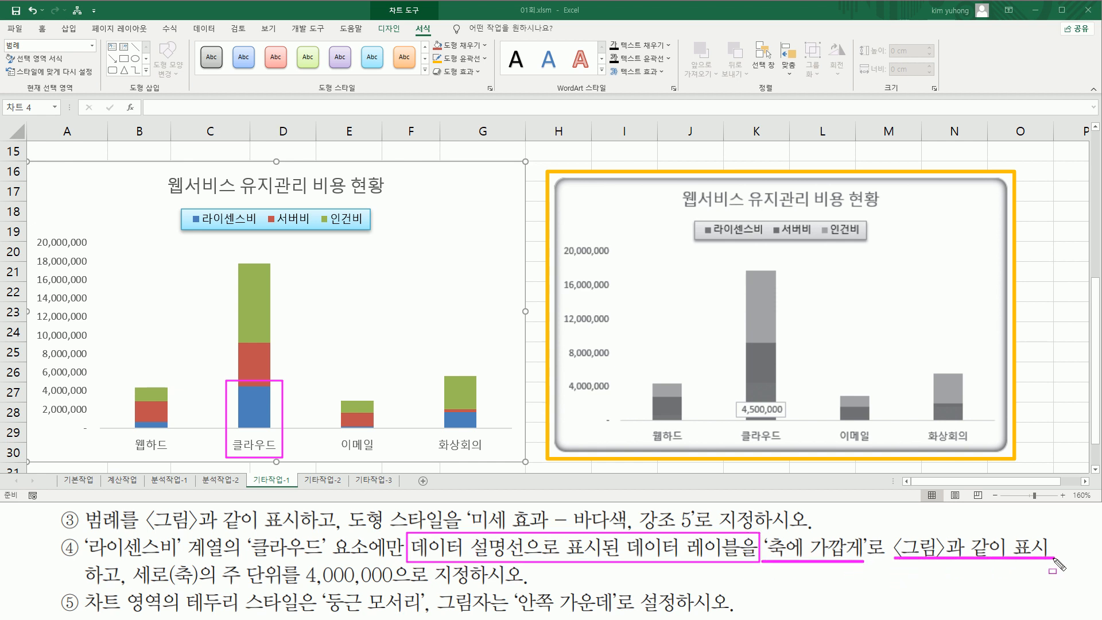
pyautogui.moveTo(129, 561); pyautogui.dragTo(129, 582)
pyautogui.press('Escape')
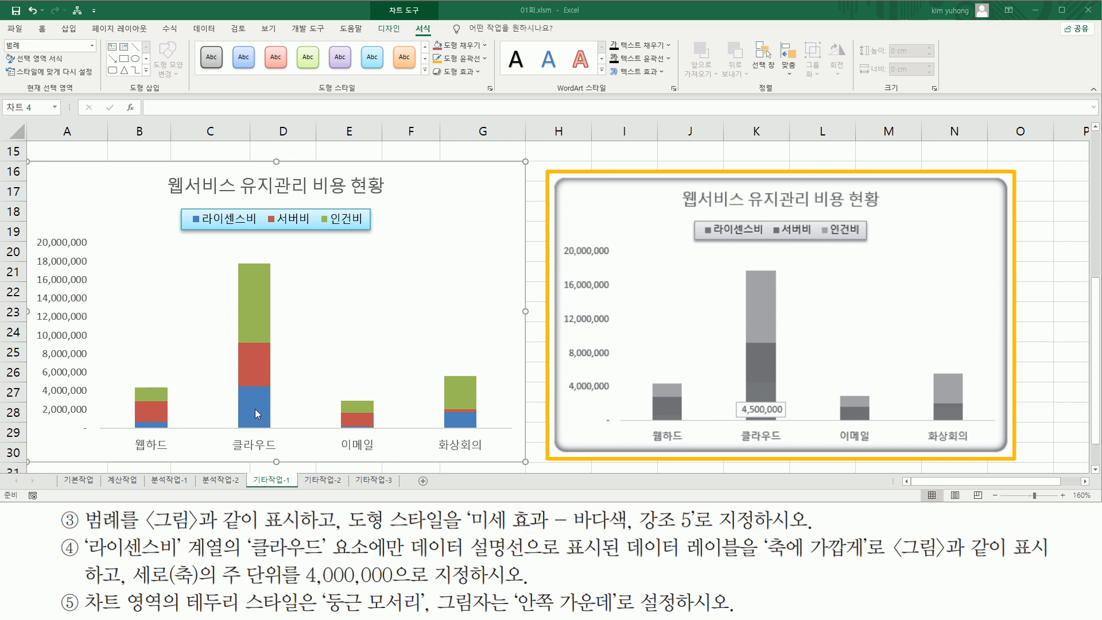
pyautogui.click(250, 402)
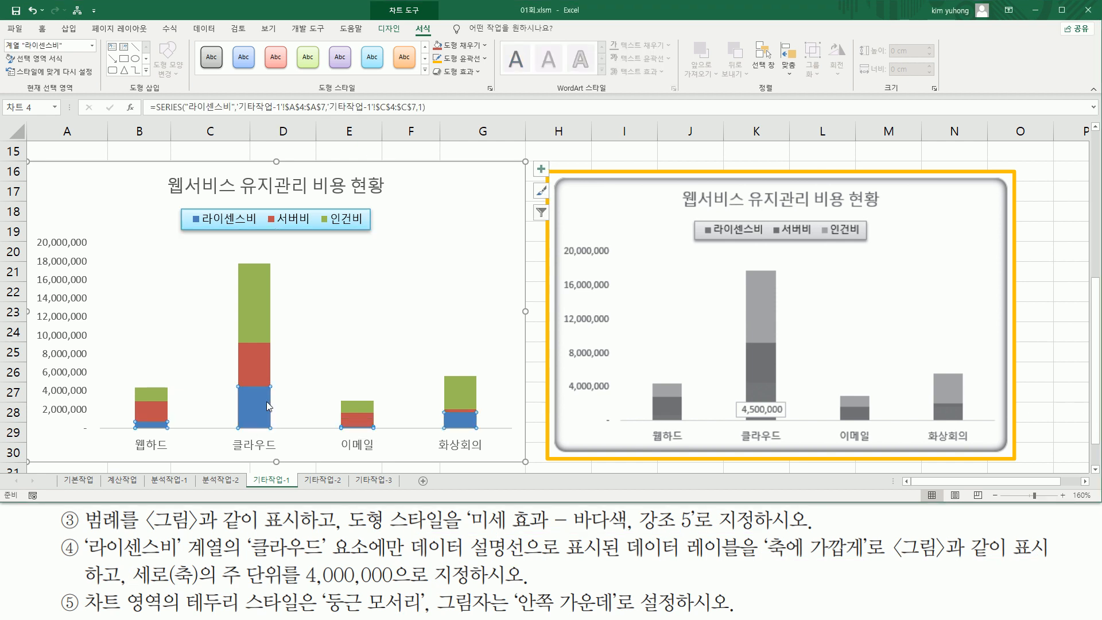
pyautogui.moveTo(126, 416); pyautogui.dragTo(187, 440)
pyautogui.moveTo(228, 380)
pyautogui.mouseDown()
pyautogui.moveTo(291, 436)
pyautogui.moveTo(505, 434)
pyautogui.mouseUp()
pyautogui.press('Escape')
pyautogui.click(256, 403)
pyautogui.moveTo(231, 383); pyautogui.dragTo(286, 453)
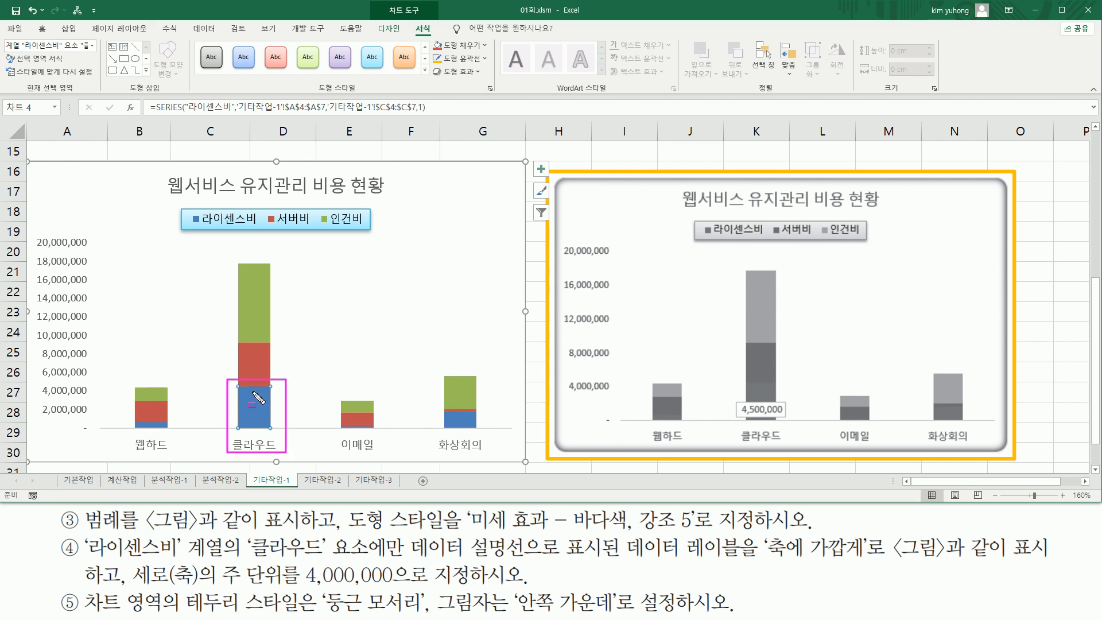
pyautogui.press('Escape')
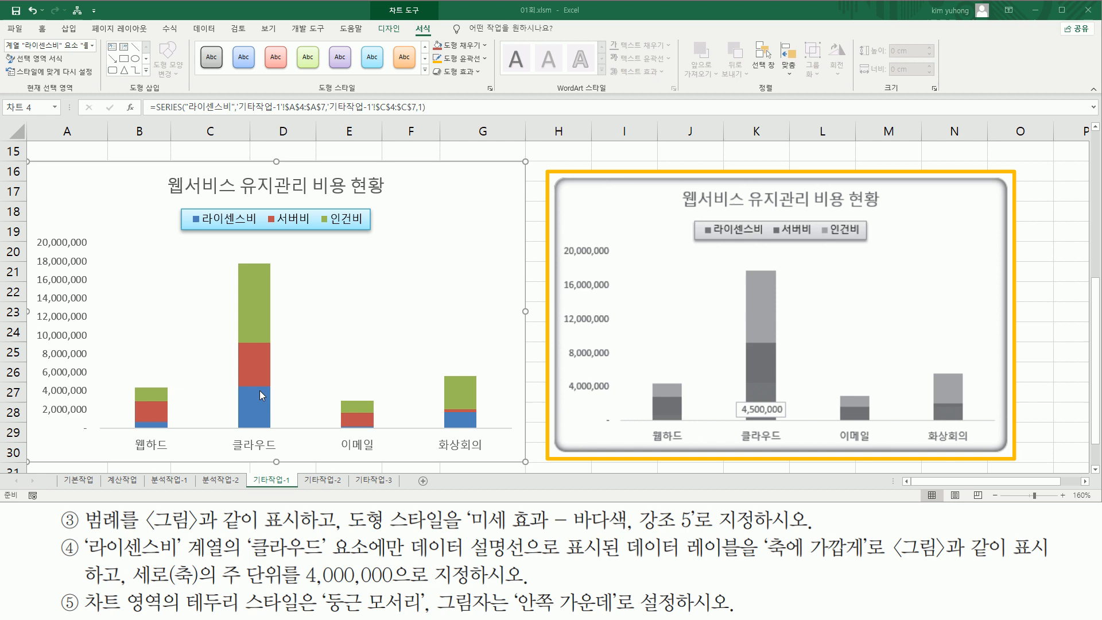
pyautogui.click(390, 29)
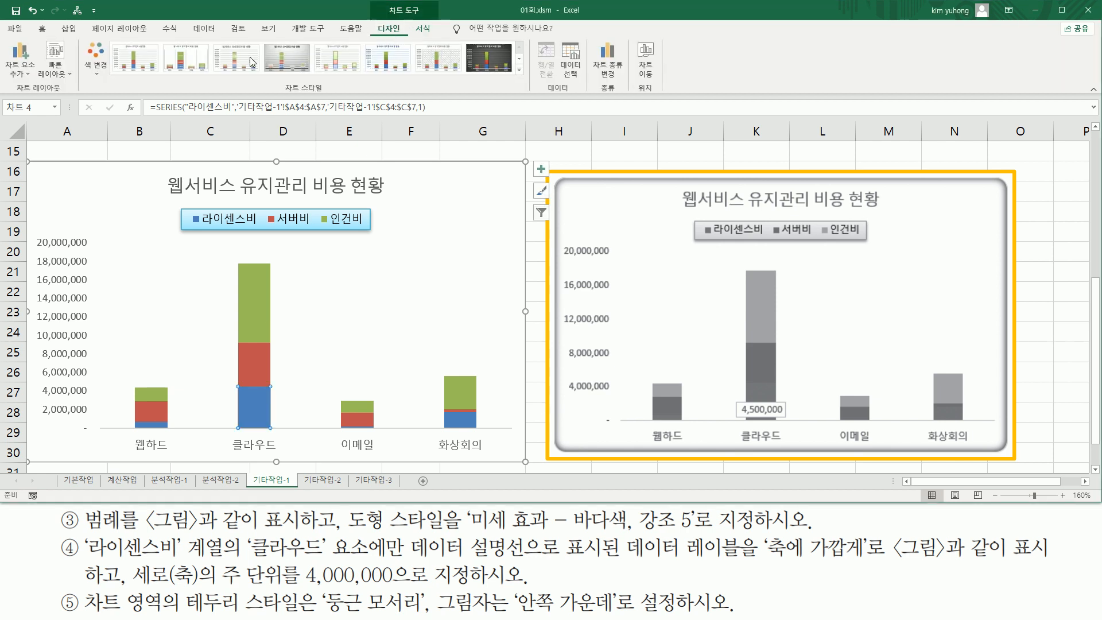
pyautogui.click(20, 72)
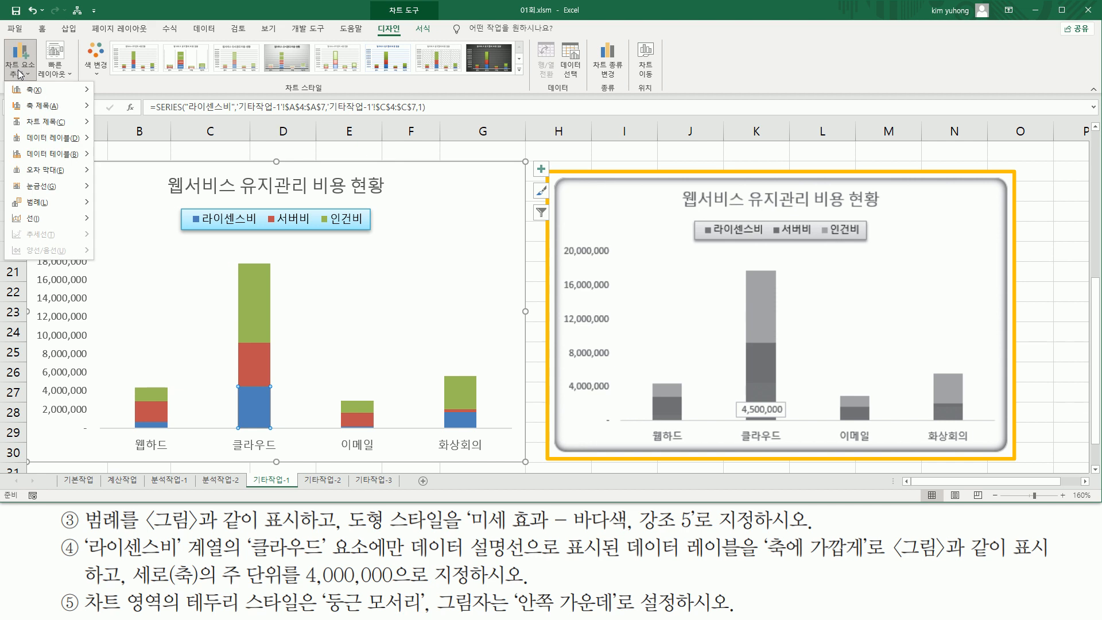
pyautogui.moveTo(59, 145)
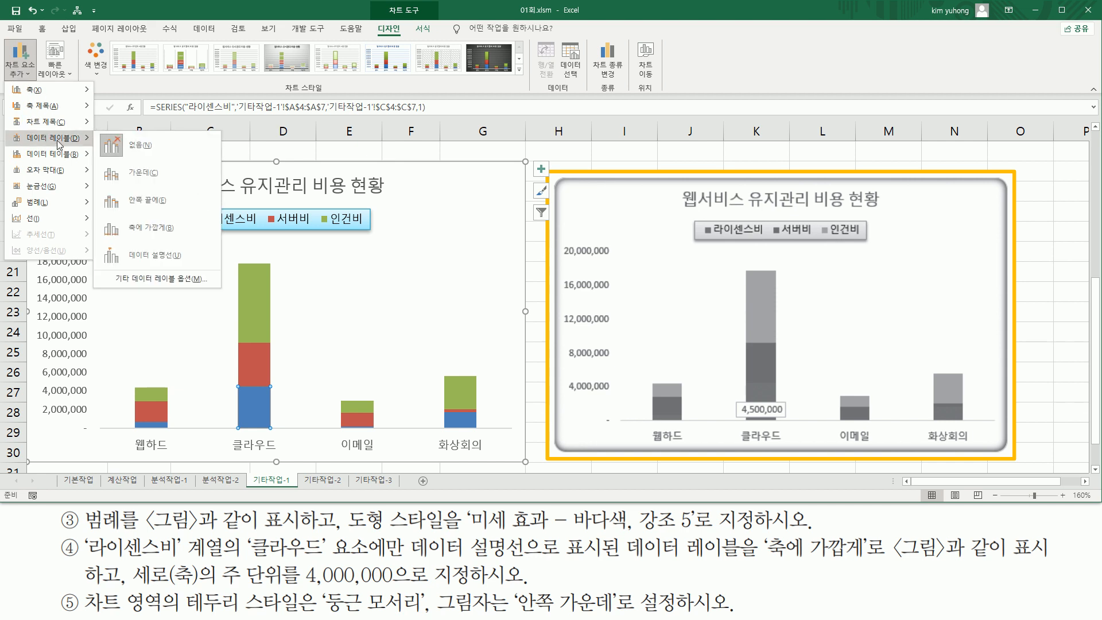
pyautogui.click(164, 256)
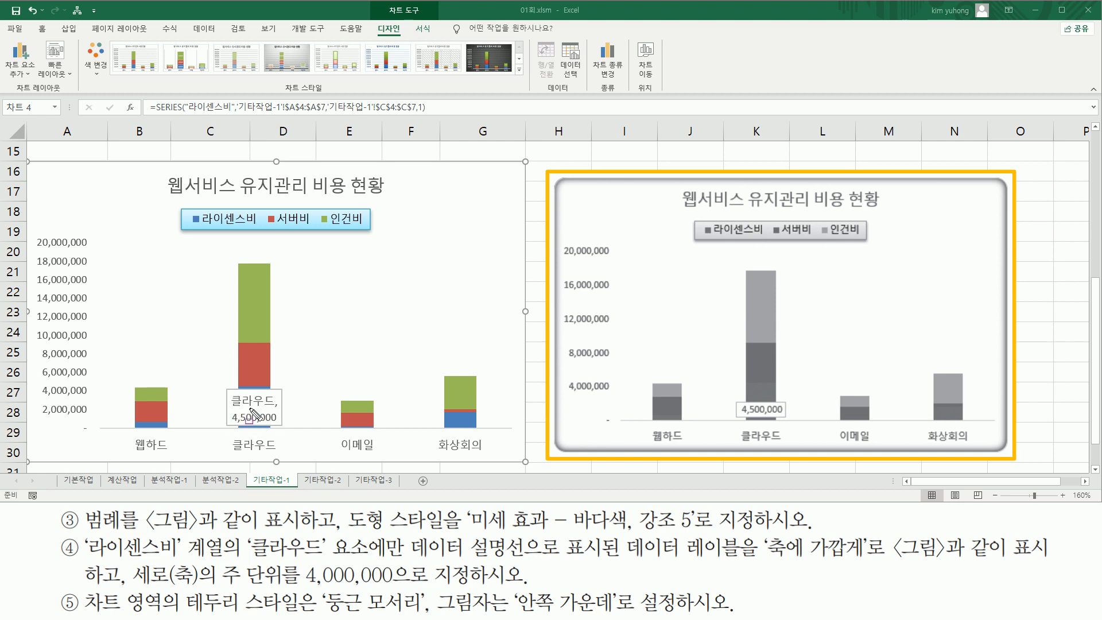
# Remove the category name (항목 이름) from the 클라우드 data label so it shows only the value (값), as in the reference picture
pyautogui.moveTo(732, 398); pyautogui.dragTo(795, 420)
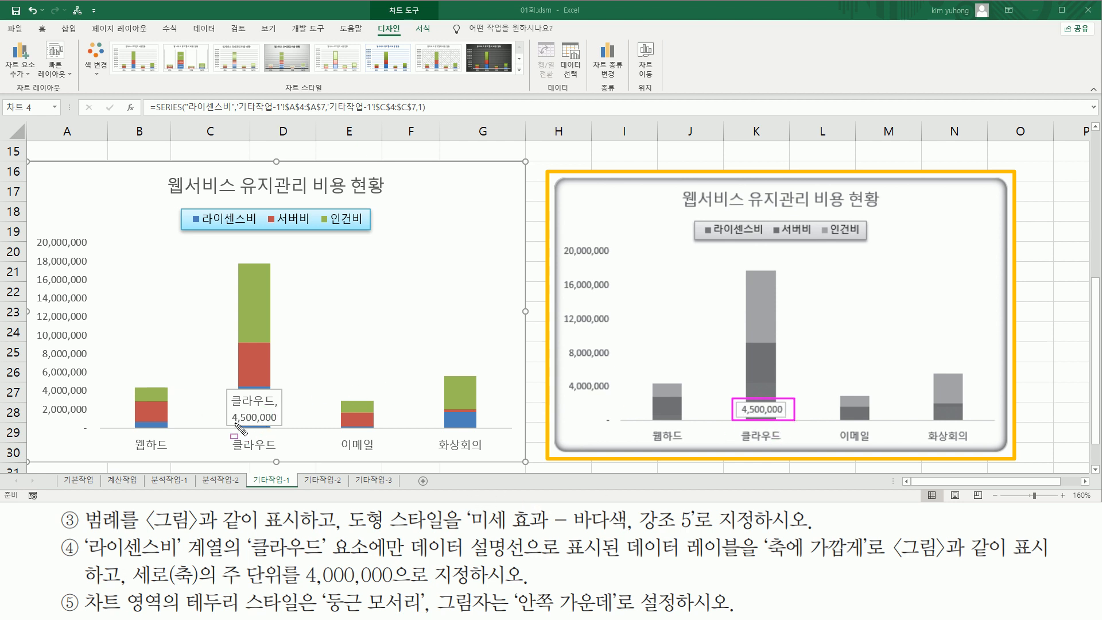
pyautogui.moveTo(626, 558); pyautogui.dragTo(1038, 561)
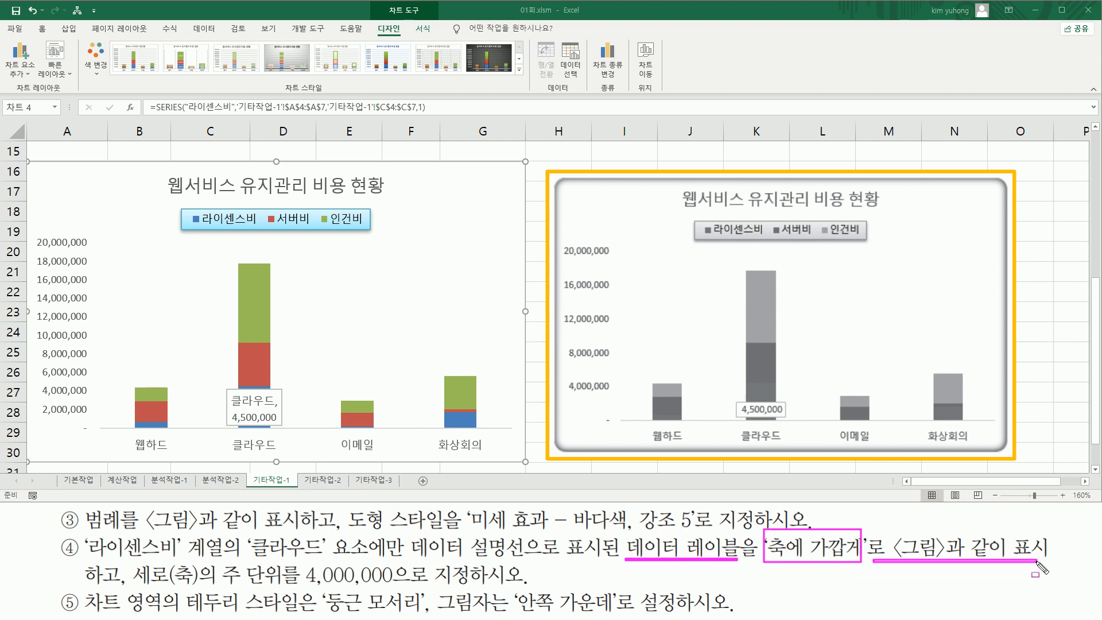
pyautogui.click(269, 404)
pyautogui.click(279, 403)
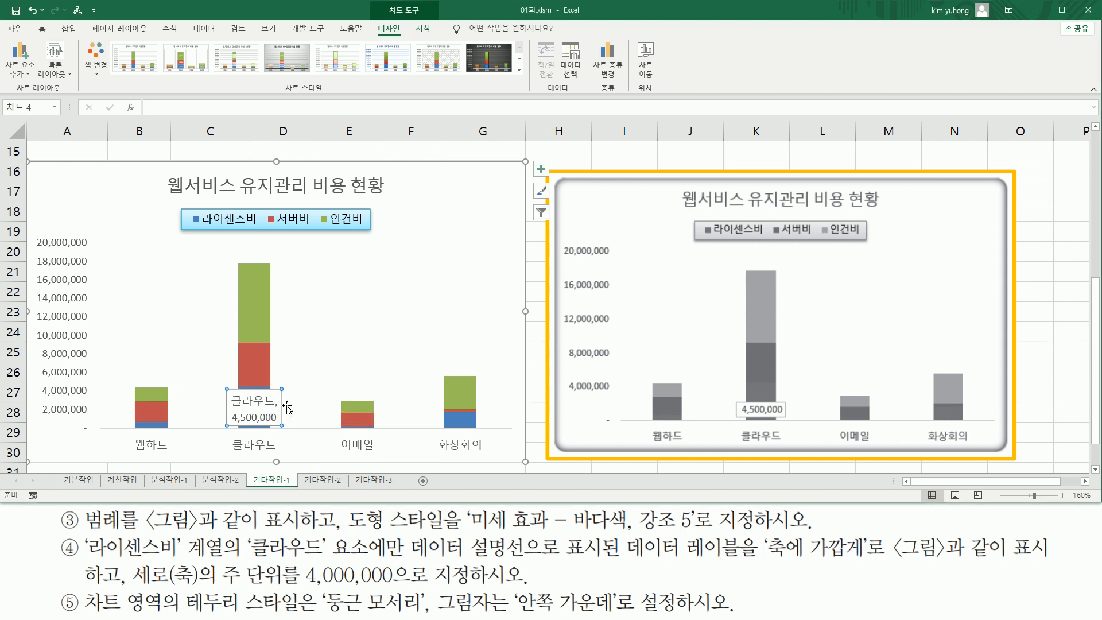
pyautogui.click(254, 403)
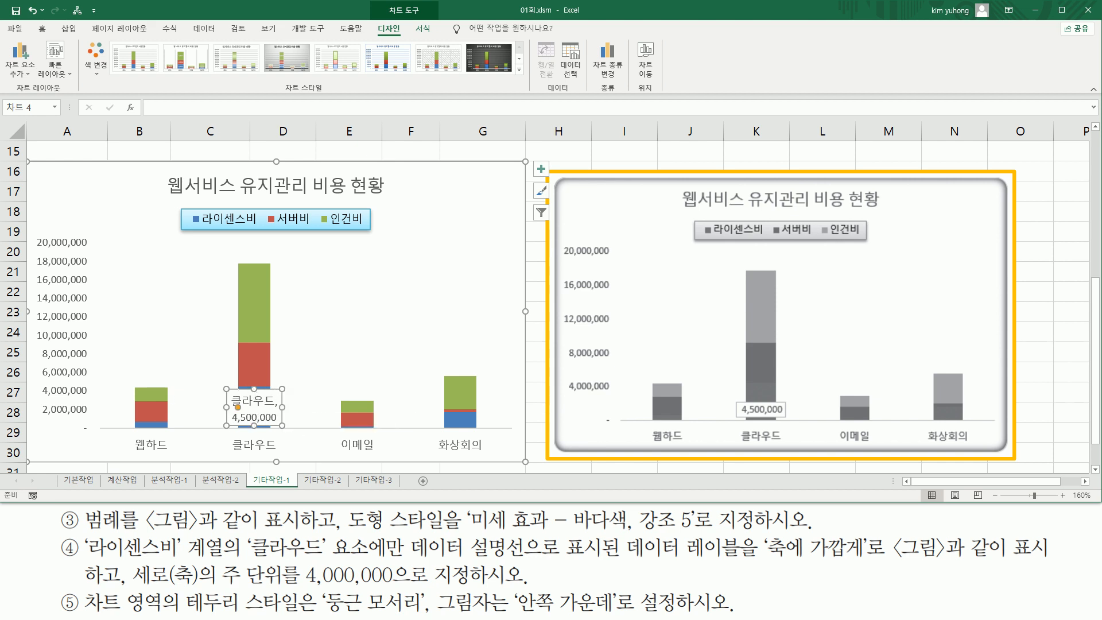
pyautogui.rightClick(260, 399)
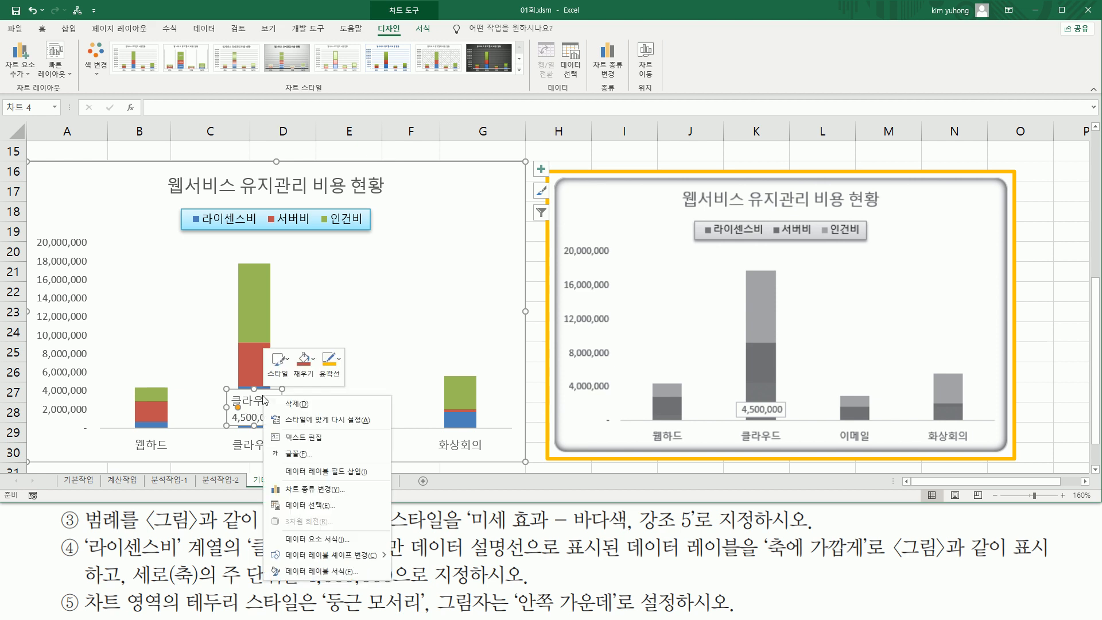
pyautogui.click(320, 571)
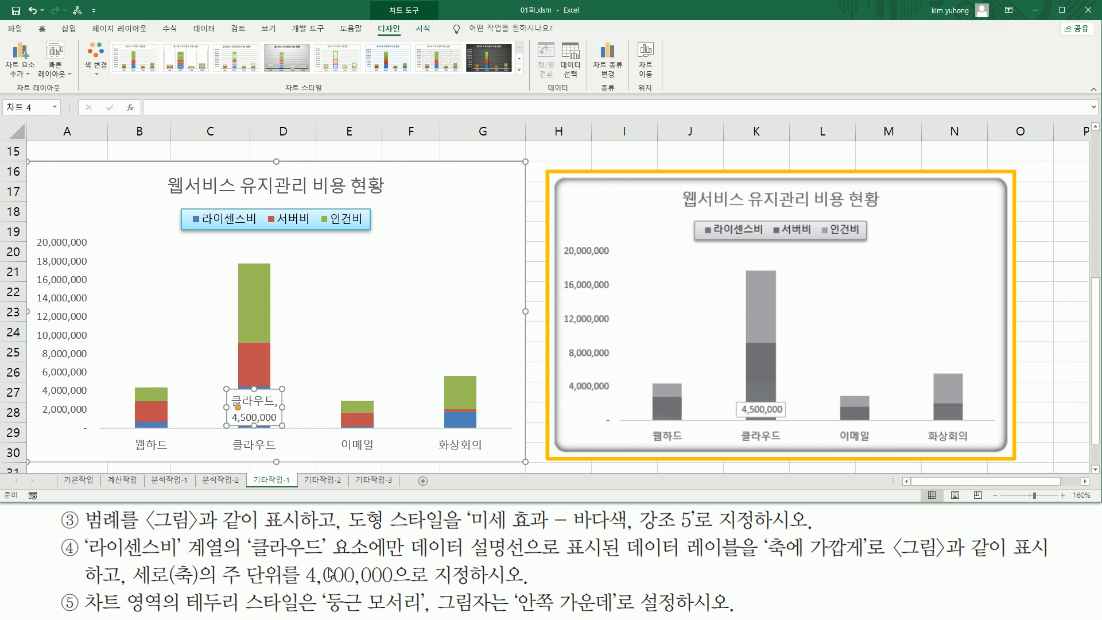
pyautogui.moveTo(944, 127)
pyautogui.mouseDown()
pyautogui.moveTo(975, 146)
pyautogui.moveTo(1059, 147)
pyautogui.mouseUp()
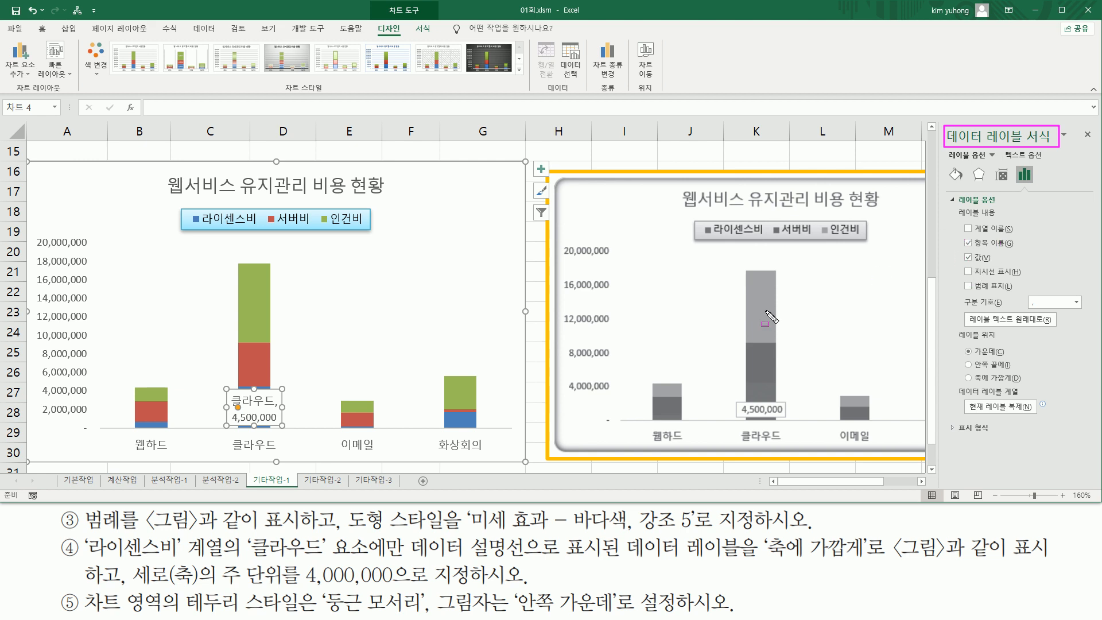
pyautogui.click(968, 243)
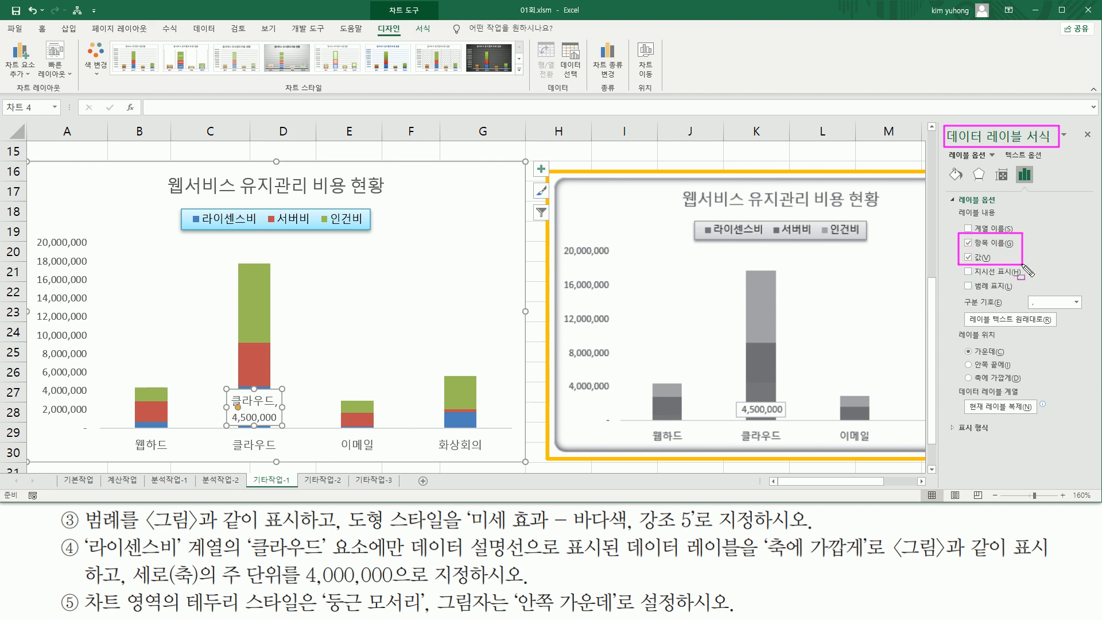
pyautogui.moveTo(733, 394)
pyautogui.mouseDown()
pyautogui.moveTo(802, 429)
pyautogui.moveTo(794, 423)
pyautogui.mouseUp()
pyautogui.press('Escape')
pyautogui.click(970, 244)
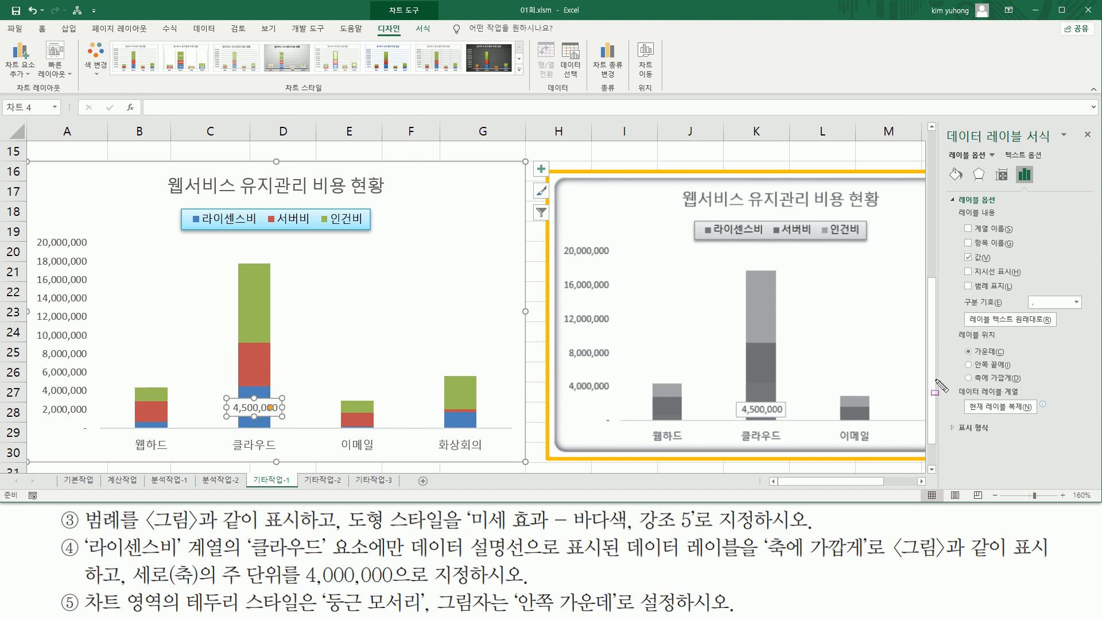
# Set the 클라우드 data label's position to '축에 가깝게' and close the label formatting settings
pyautogui.moveTo(950, 328)
pyautogui.mouseDown()
pyautogui.moveTo(1009, 359)
pyautogui.moveTo(1032, 395)
pyautogui.mouseUp()
pyautogui.moveTo(771, 559); pyautogui.dragTo(869, 560)
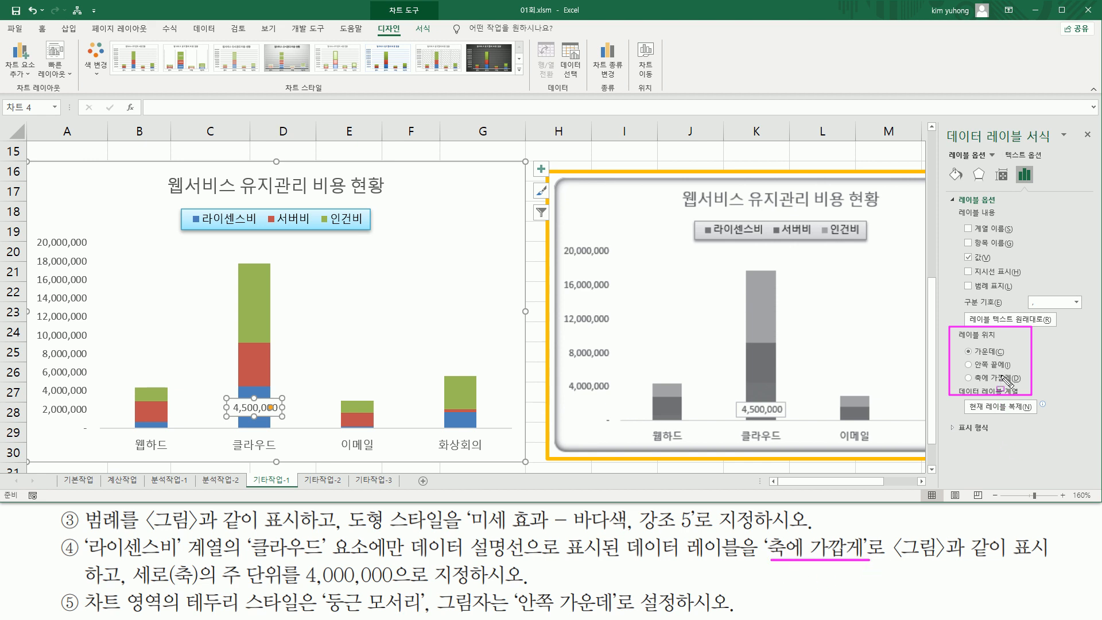
pyautogui.click(969, 378)
pyautogui.moveTo(961, 370); pyautogui.dragTo(1031, 383)
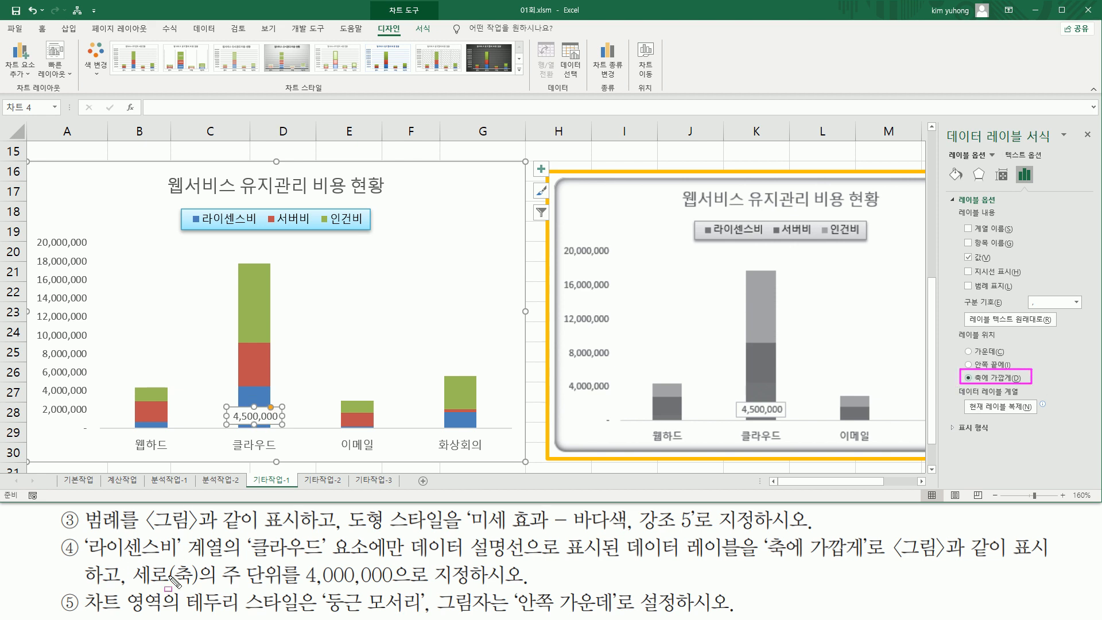
pyautogui.moveTo(125, 563); pyautogui.dragTo(126, 593)
pyautogui.moveTo(1079, 124); pyautogui.dragTo(1096, 142)
pyautogui.press('Escape')
pyautogui.click(1087, 134)
# Read the vertical-axis unit requirement in instruction ④ and compare the axis values in the reference picture with those in the chart
pyautogui.moveTo(131, 559)
pyautogui.mouseDown()
pyautogui.moveTo(156, 583)
pyautogui.moveTo(526, 587)
pyautogui.mouseUp()
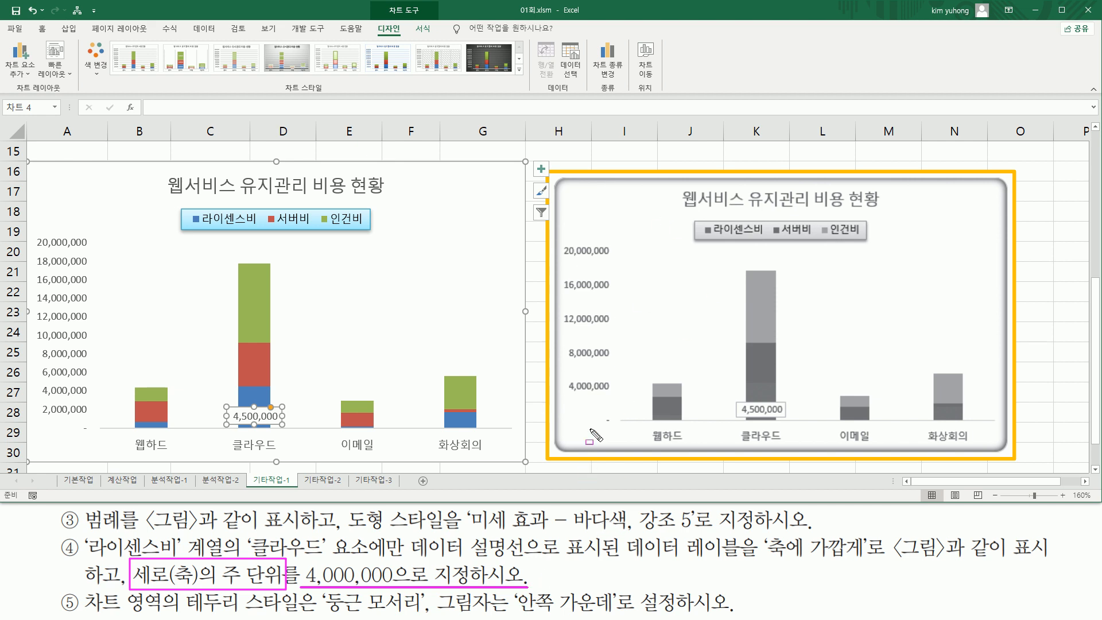
pyautogui.moveTo(600, 416); pyautogui.dragTo(617, 427)
pyautogui.moveTo(565, 392); pyautogui.dragTo(610, 391)
pyautogui.moveTo(567, 357); pyautogui.dragTo(611, 357)
pyautogui.moveTo(564, 324); pyautogui.dragTo(616, 324)
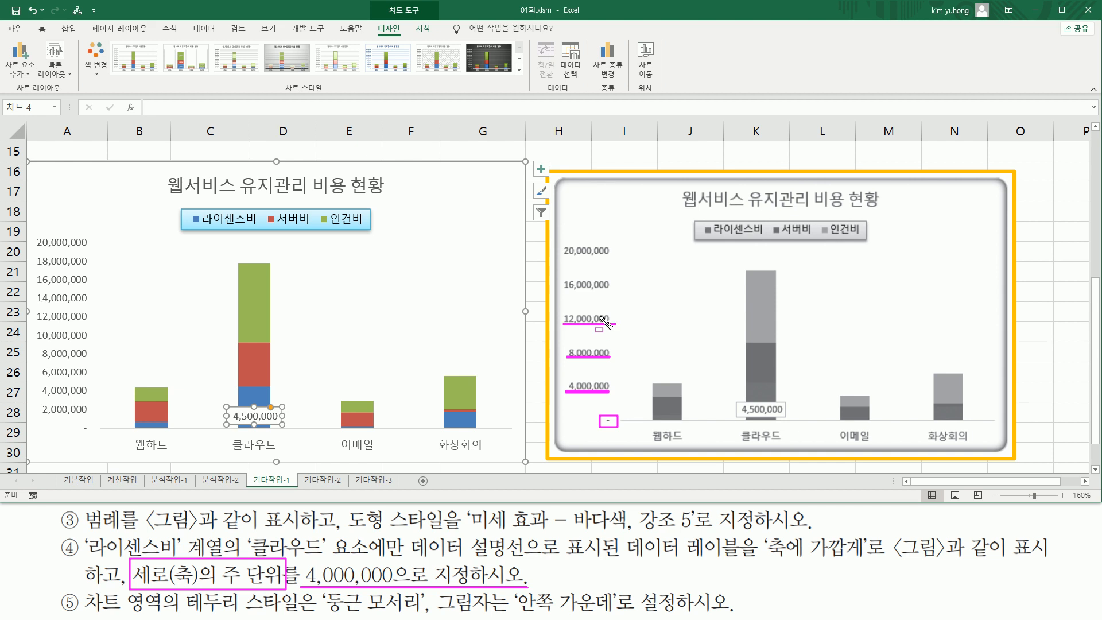
pyautogui.moveTo(562, 293); pyautogui.dragTo(609, 293)
pyautogui.moveTo(562, 258); pyautogui.dragTo(611, 259)
pyautogui.moveTo(84, 428); pyautogui.dragTo(97, 436)
pyautogui.moveTo(35, 234); pyautogui.dragTo(99, 438)
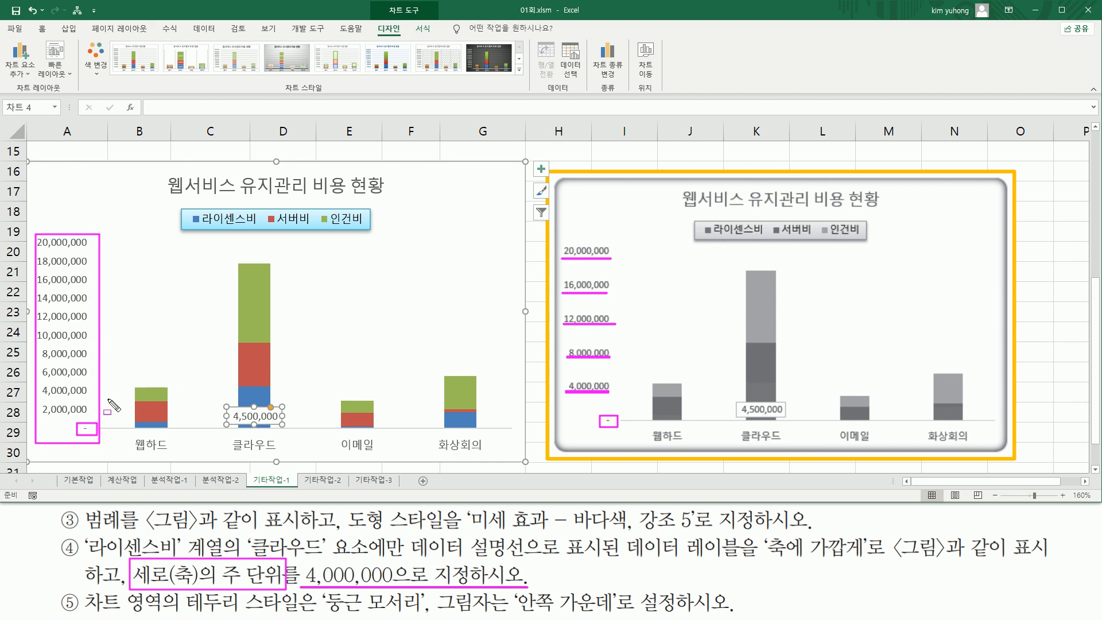
pyautogui.press('Escape')
# Open the axis formatting settings (축 서식) for the chart's vertical value axis and review the bounds and units
pyautogui.click(70, 268)
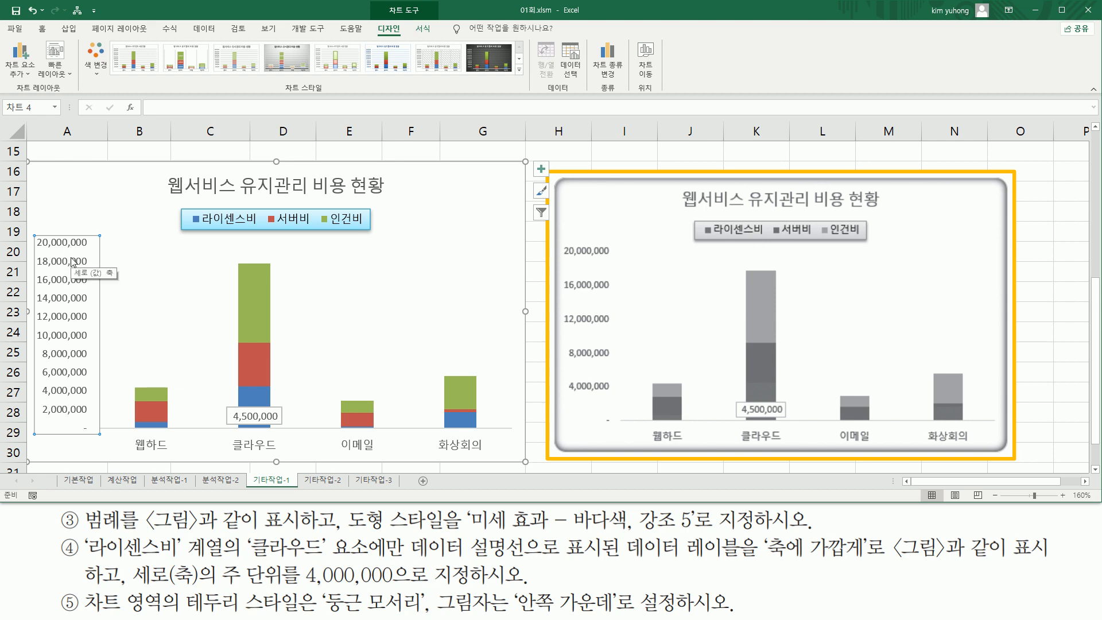
pyautogui.rightClick(73, 262)
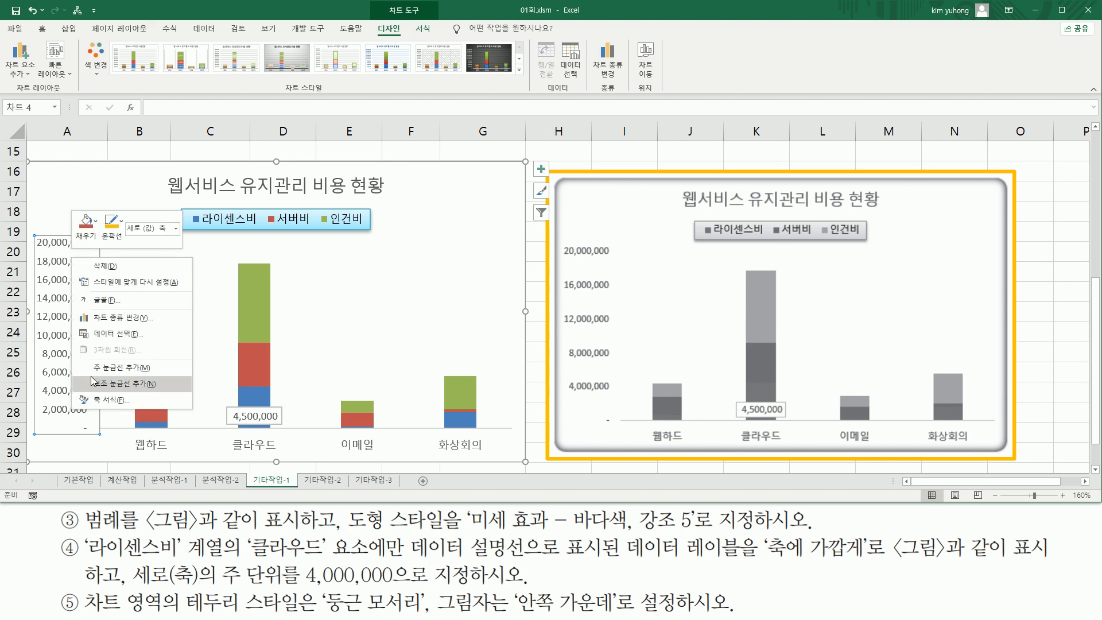
pyautogui.click(119, 399)
pyautogui.moveTo(943, 128)
pyautogui.mouseDown()
pyautogui.moveTo(970, 148)
pyautogui.moveTo(992, 147)
pyautogui.mouseUp()
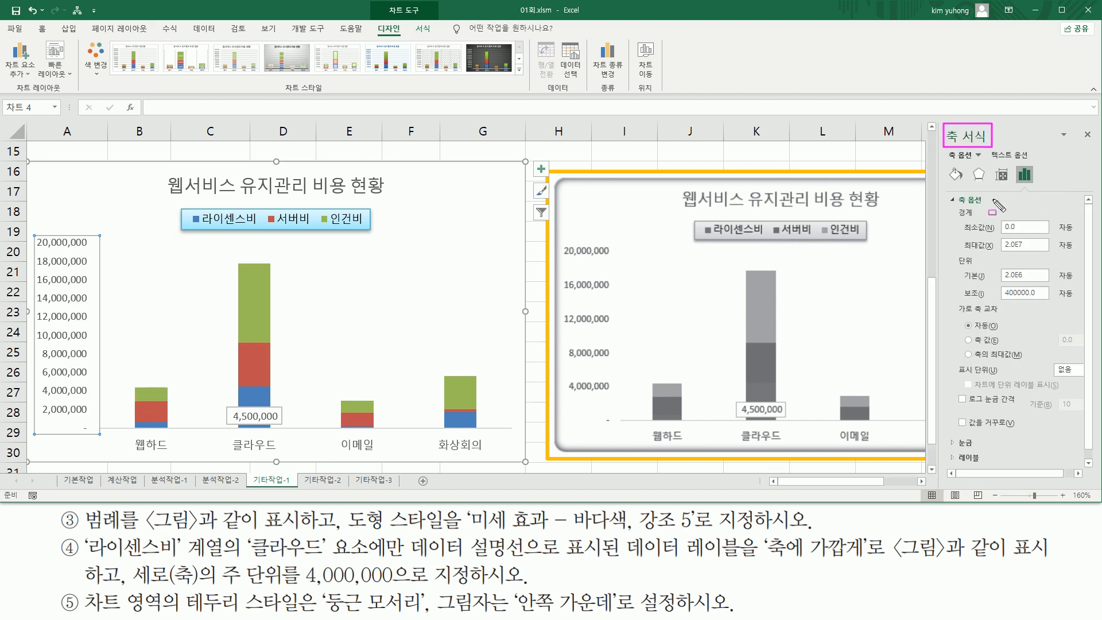
pyautogui.moveTo(960, 219)
pyautogui.mouseDown()
pyautogui.moveTo(1019, 255)
pyautogui.moveTo(1056, 258)
pyautogui.moveTo(1059, 287)
pyautogui.mouseUp()
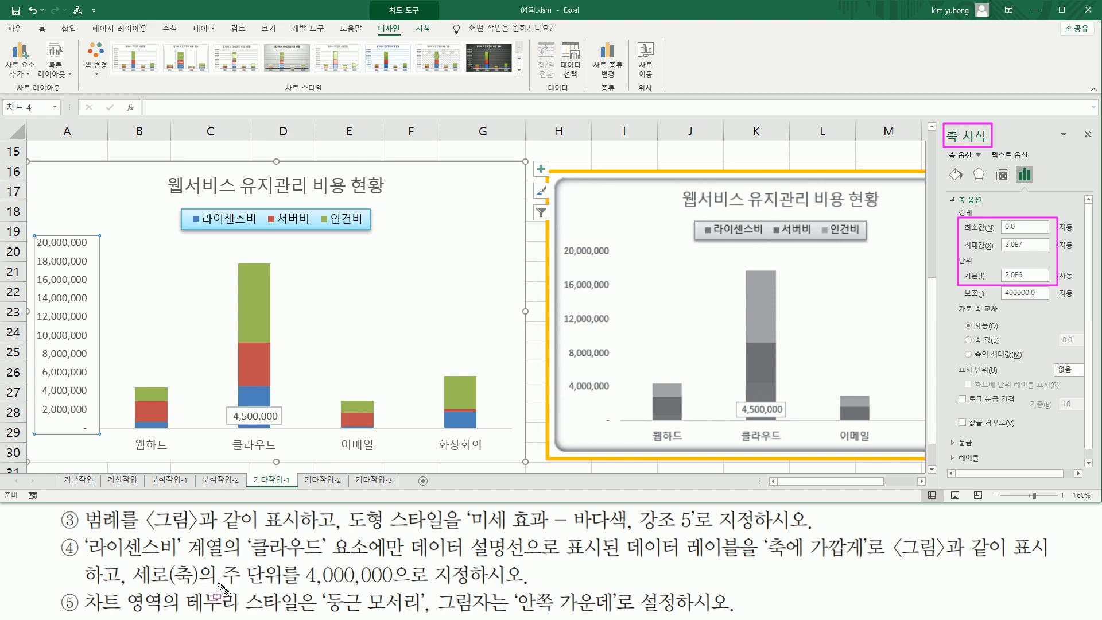
pyautogui.moveTo(221, 585)
pyautogui.mouseDown()
pyautogui.moveTo(285, 585)
pyautogui.moveTo(286, 564)
pyautogui.moveTo(423, 587)
pyautogui.mouseUp()
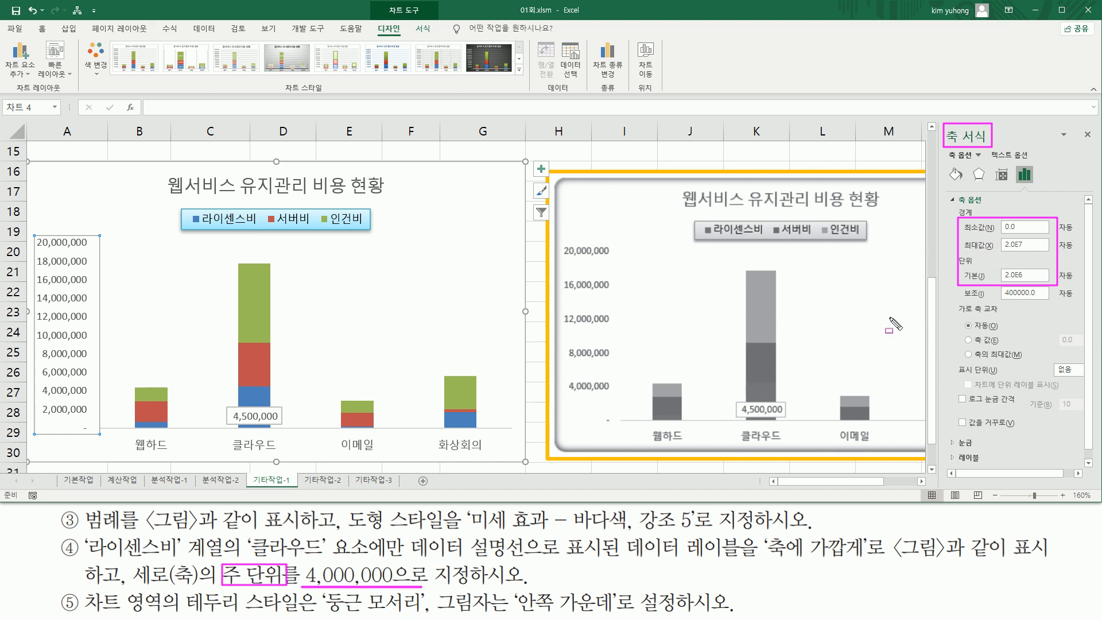
pyautogui.press('Escape')
# Set the vertical axis's major unit (기본) to 4000000 and close the axis formatting settings
pyautogui.hotkey('ctrl', '2')
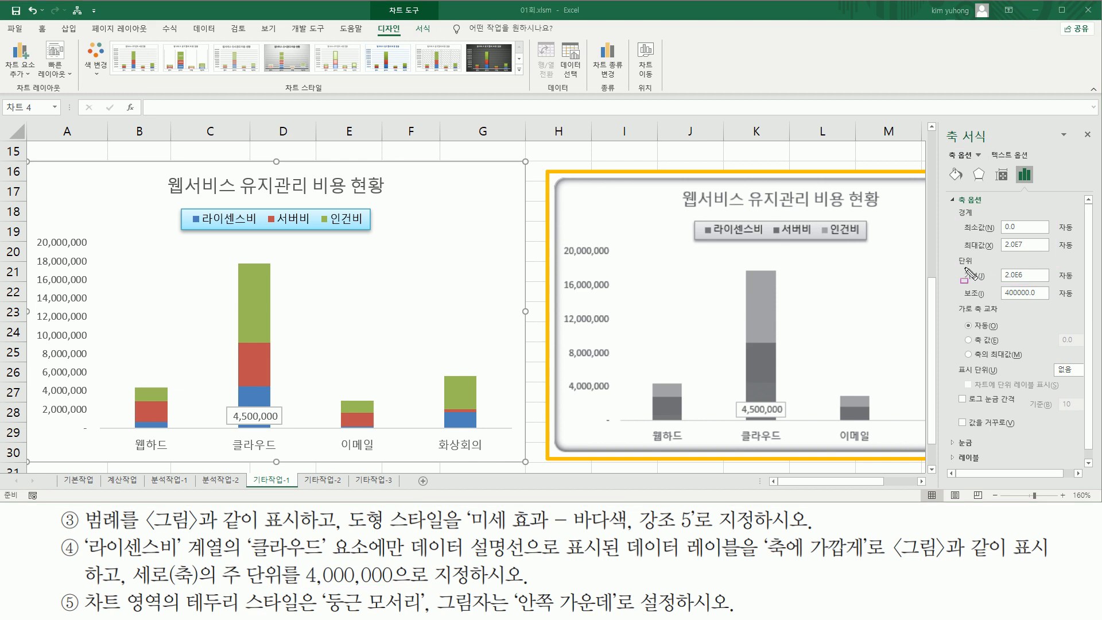
pyautogui.moveTo(959, 266)
pyautogui.mouseDown()
pyautogui.moveTo(1062, 282)
pyautogui.moveTo(1050, 283)
pyautogui.mouseUp()
pyautogui.press('Escape')
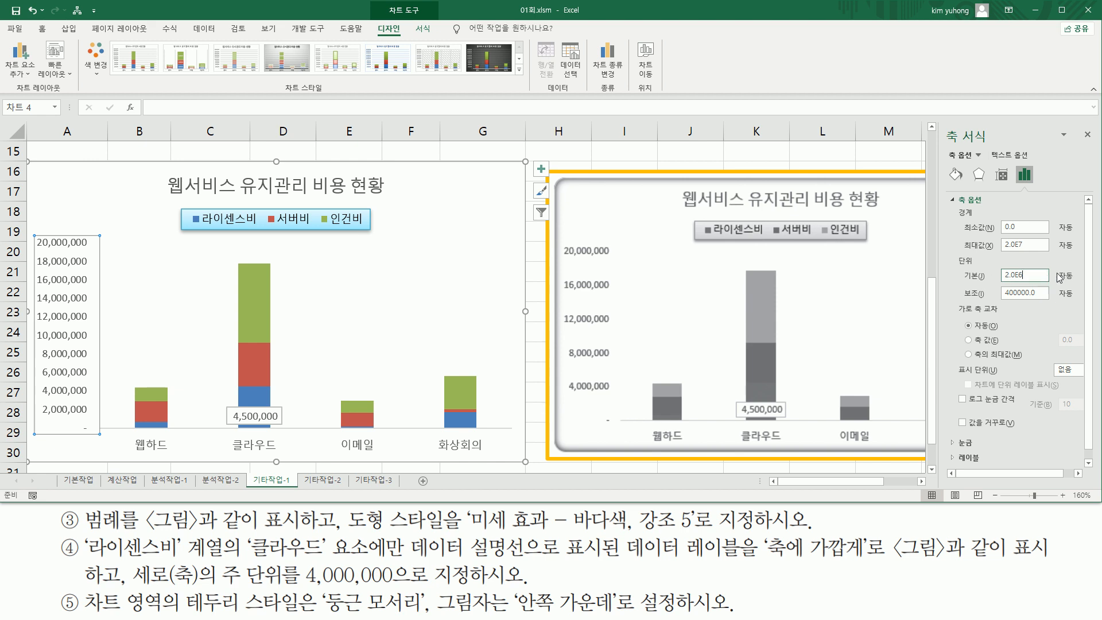
pyautogui.press('BackSpace')
pyautogui.press('BackSpace')
pyautogui.press('BackSpace')
pyautogui.press('BackSpace')
pyautogui.moveTo(958, 265); pyautogui.dragTo(1052, 281)
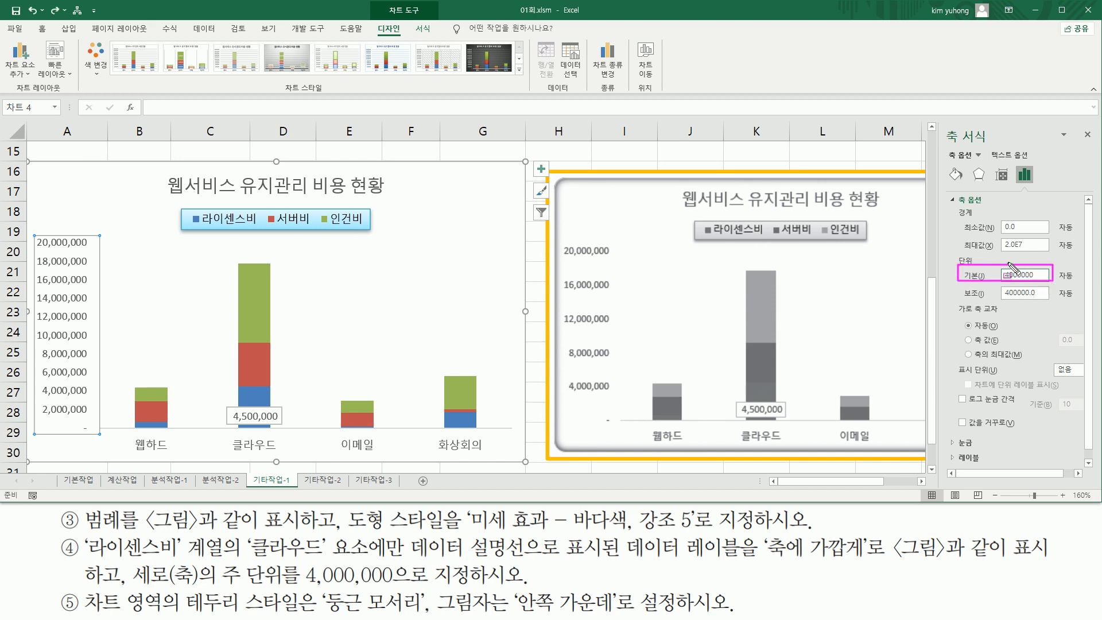
pyautogui.moveTo(940, 142); pyautogui.dragTo(991, 142)
pyautogui.moveTo(1082, 122); pyautogui.dragTo(1094, 143)
pyautogui.press('Escape')
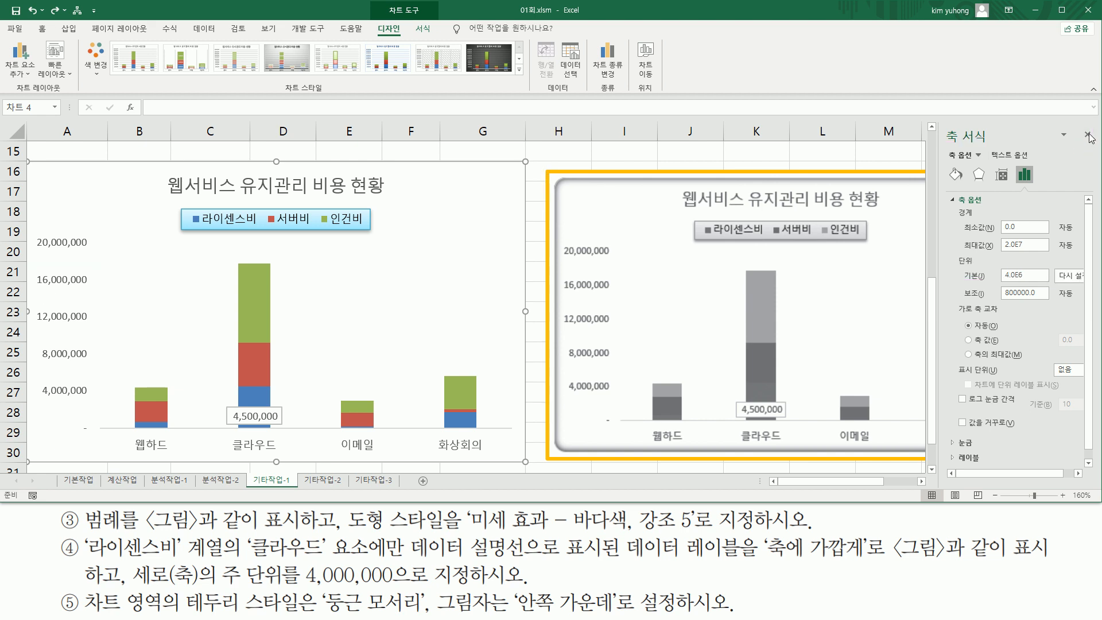
pyautogui.click(1088, 134)
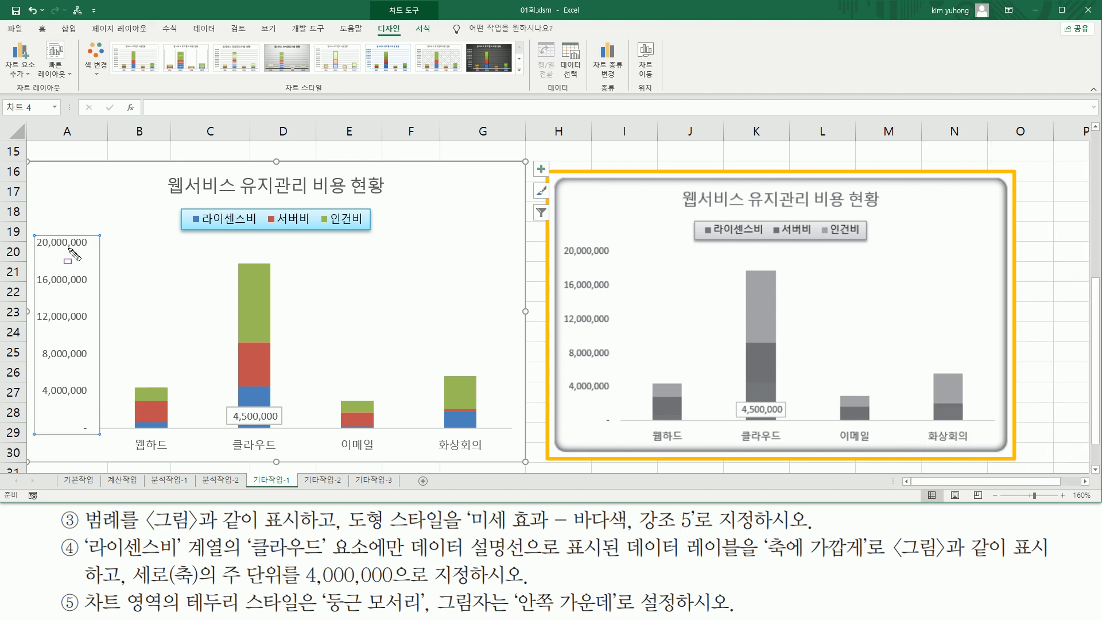
# Check the chart's vertical axis against instruction ④ and read the chart-area border requirement in instruction ⑤
pyautogui.moveTo(28, 227); pyautogui.dragTo(102, 444)
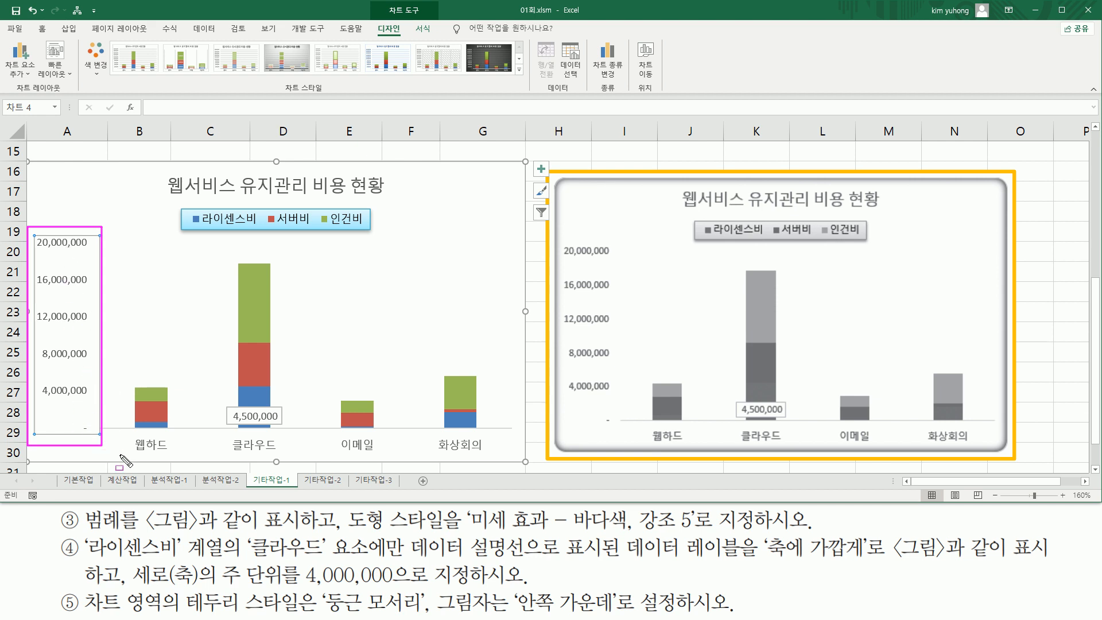
pyautogui.moveTo(527, 565); pyautogui.dragTo(527, 583)
pyautogui.moveTo(81, 613)
pyautogui.mouseDown()
pyautogui.moveTo(192, 602)
pyautogui.moveTo(300, 615)
pyautogui.mouseUp()
pyautogui.press('Escape')
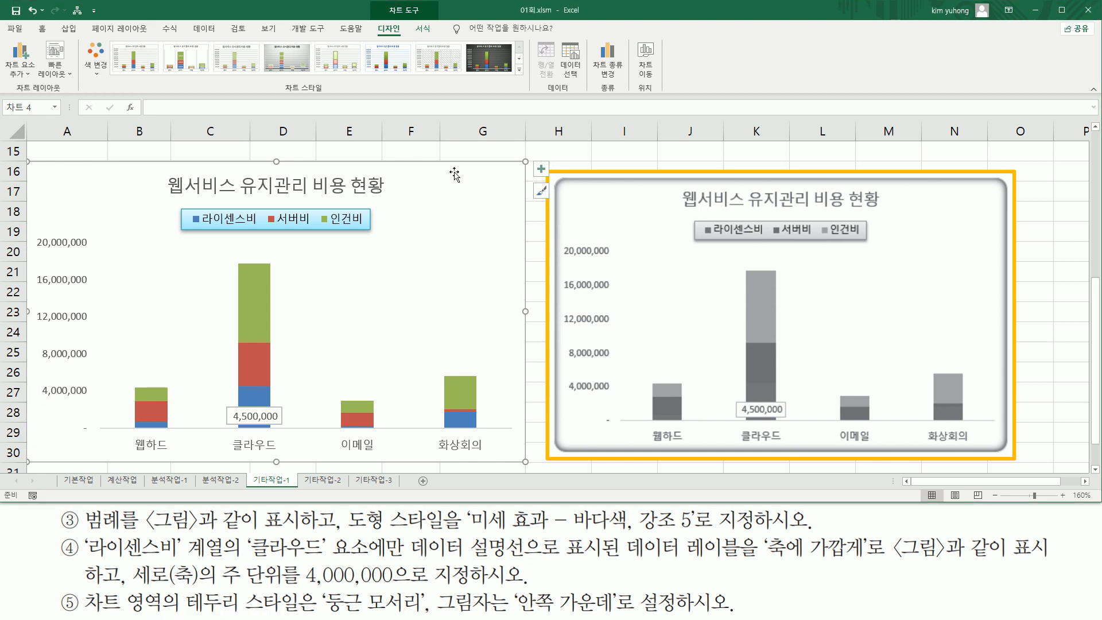
# Open the formatting settings (차트 영역 서식) for the chart area of the 웹서비스 유지관리 비용 현황 chart
pyautogui.moveTo(459, 187); pyautogui.dragTo(472, 197)
pyautogui.moveTo(62, 171); pyautogui.dragTo(159, 206)
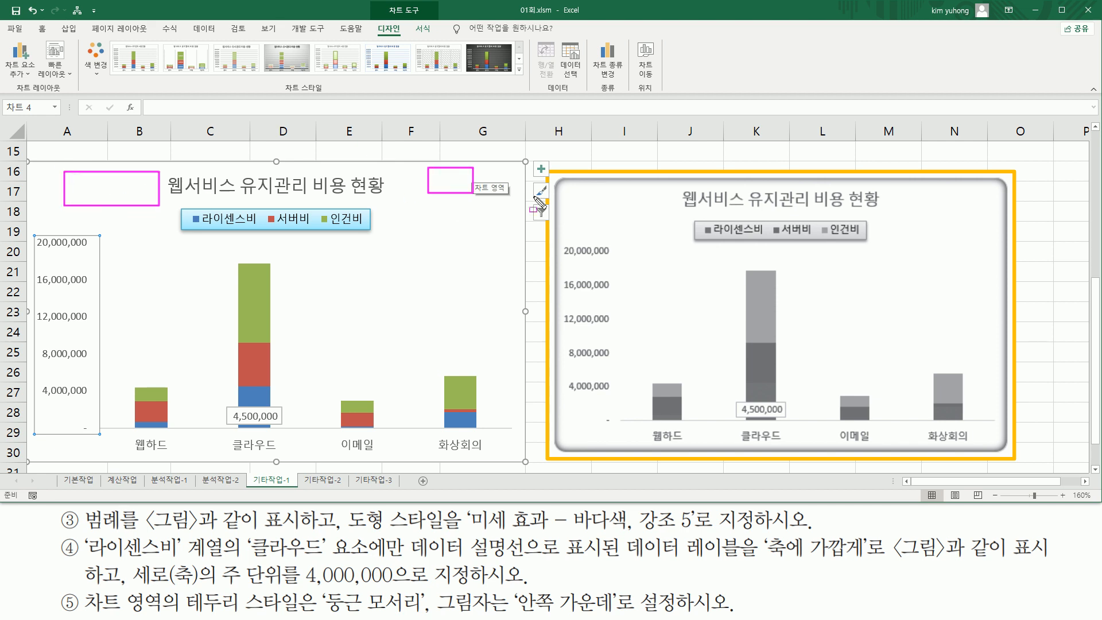
pyautogui.press('Escape')
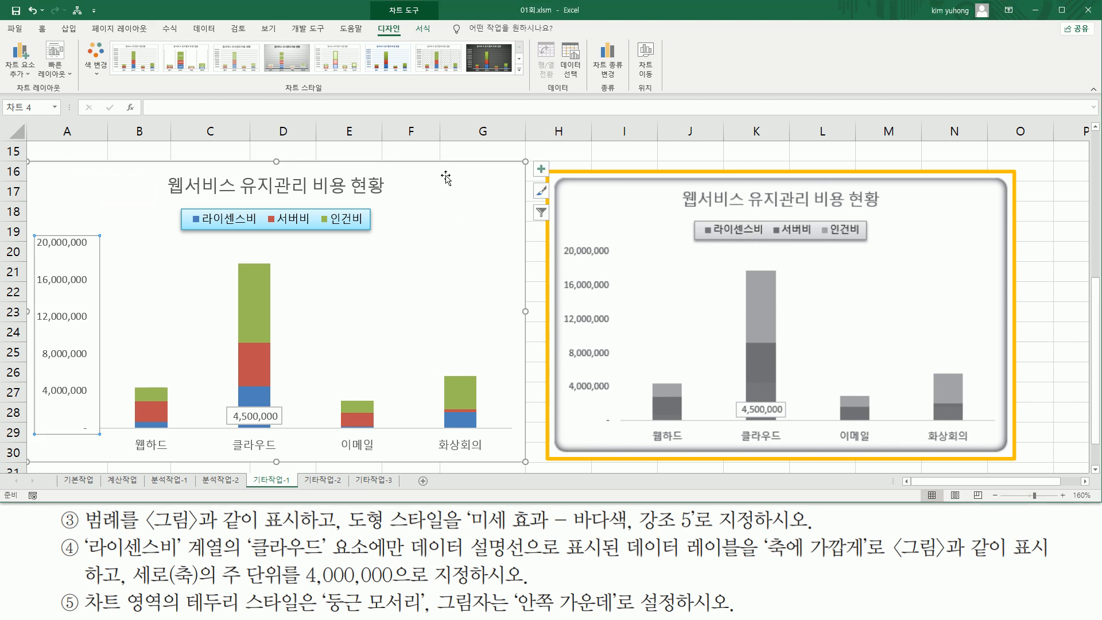
pyautogui.rightClick(444, 174)
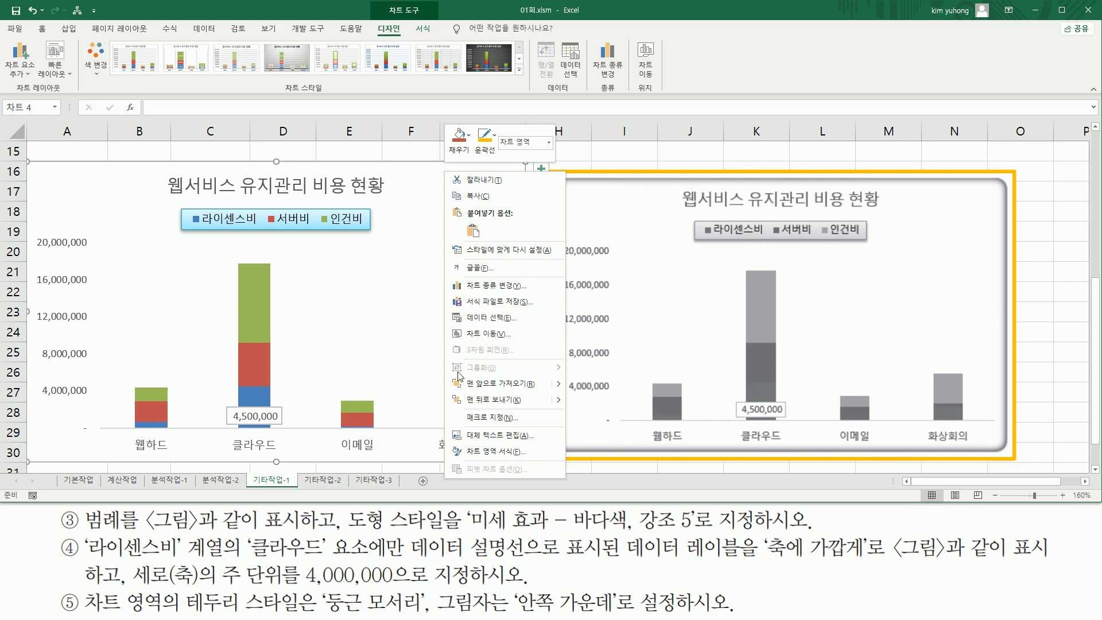
pyautogui.click(516, 455)
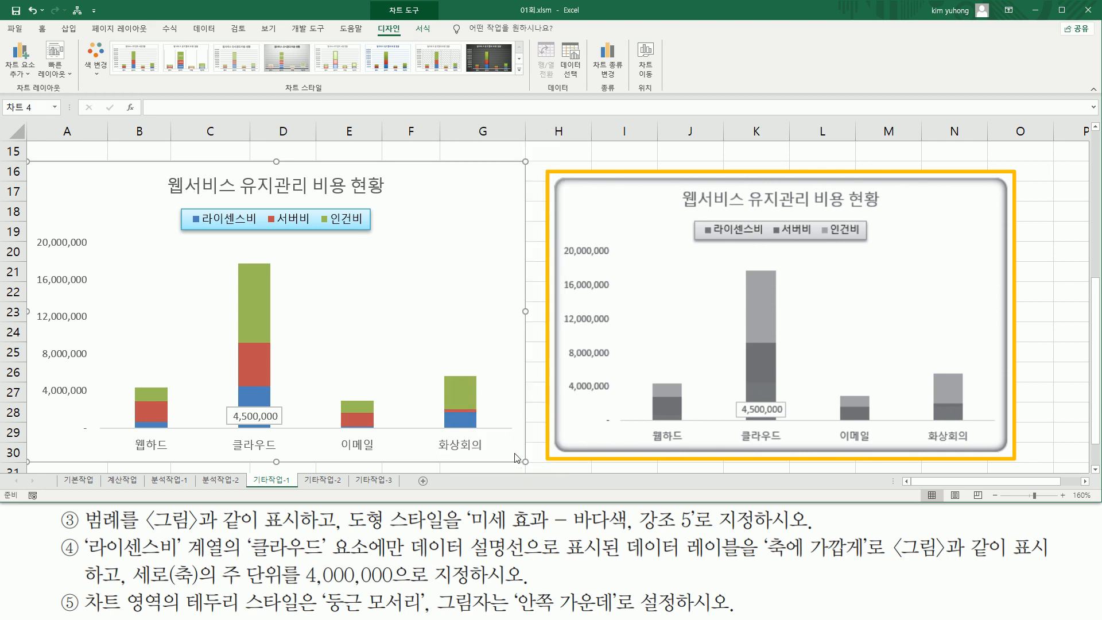
# Turn on rounded corners (둥근 모서리) in the chart area's border settings, as instruction ⑤ requires
pyautogui.moveTo(944, 122); pyautogui.dragTo(1045, 143)
pyautogui.moveTo(184, 588)
pyautogui.mouseDown()
pyautogui.moveTo(259, 616)
pyautogui.moveTo(424, 615)
pyautogui.mouseUp()
pyautogui.moveTo(946, 209); pyautogui.dragTo(987, 222)
pyautogui.press('Escape')
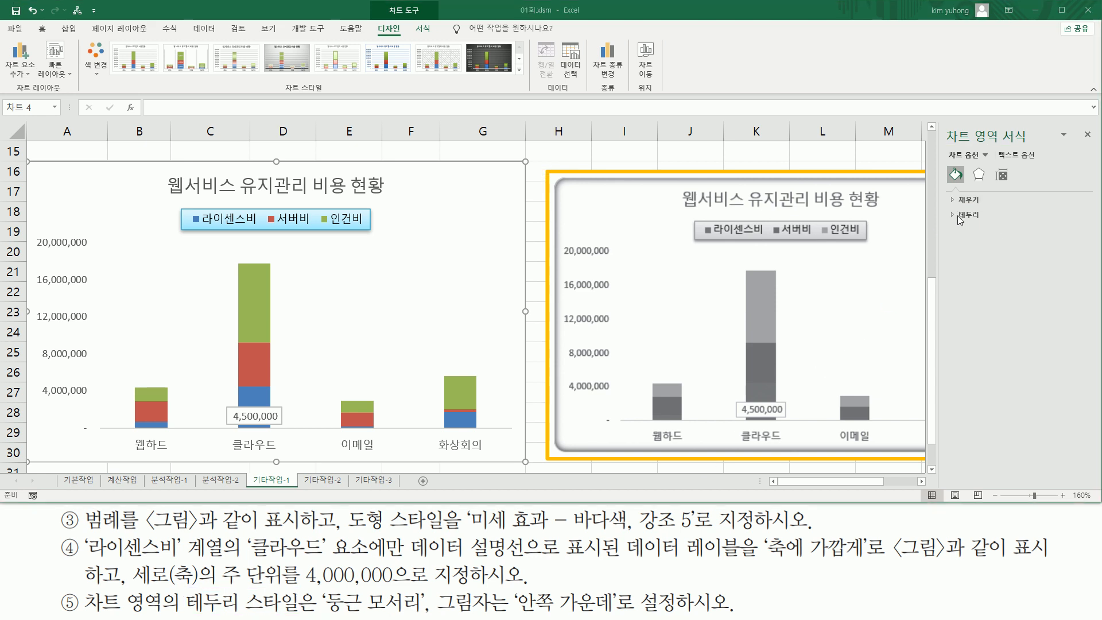
pyautogui.click(954, 214)
pyautogui.scroll(-1, 977, 325)
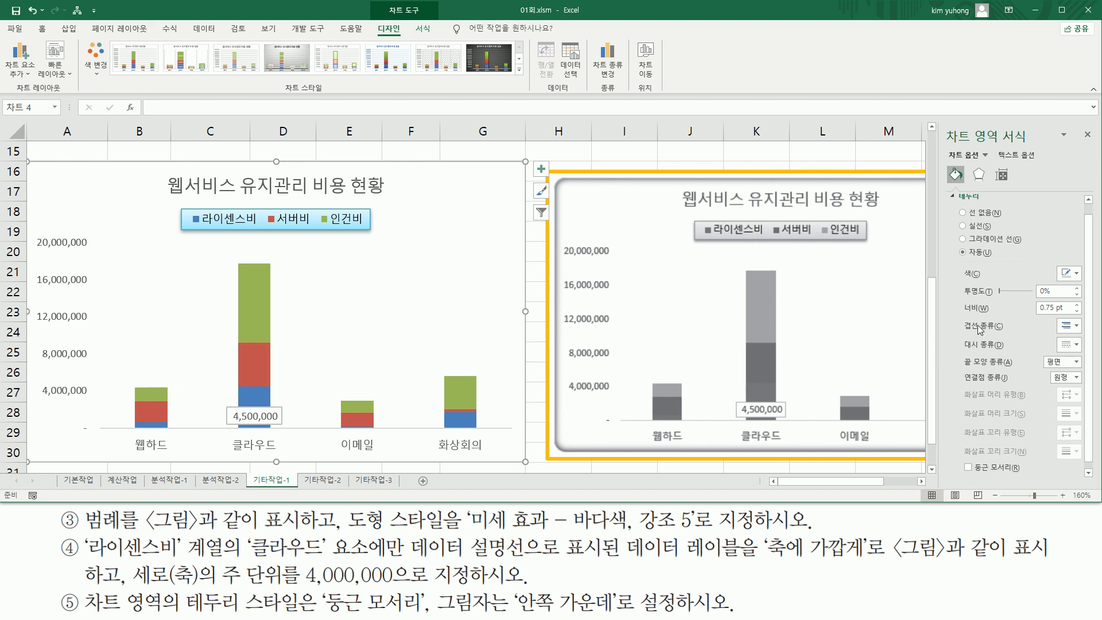
pyautogui.moveTo(957, 476); pyautogui.dragTo(1031, 480)
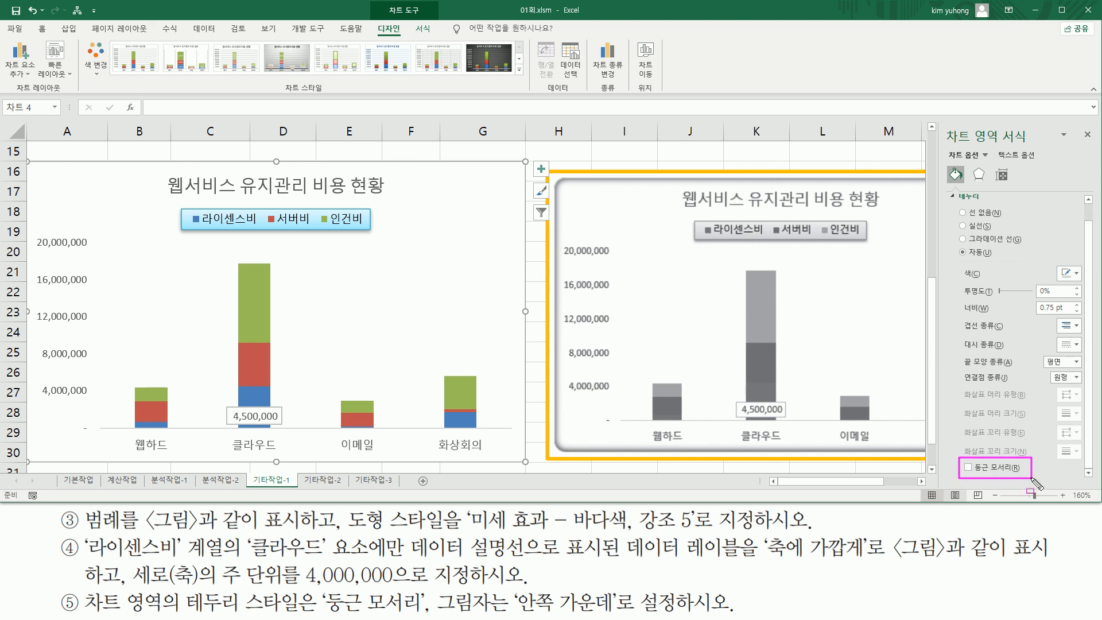
pyautogui.press('Escape')
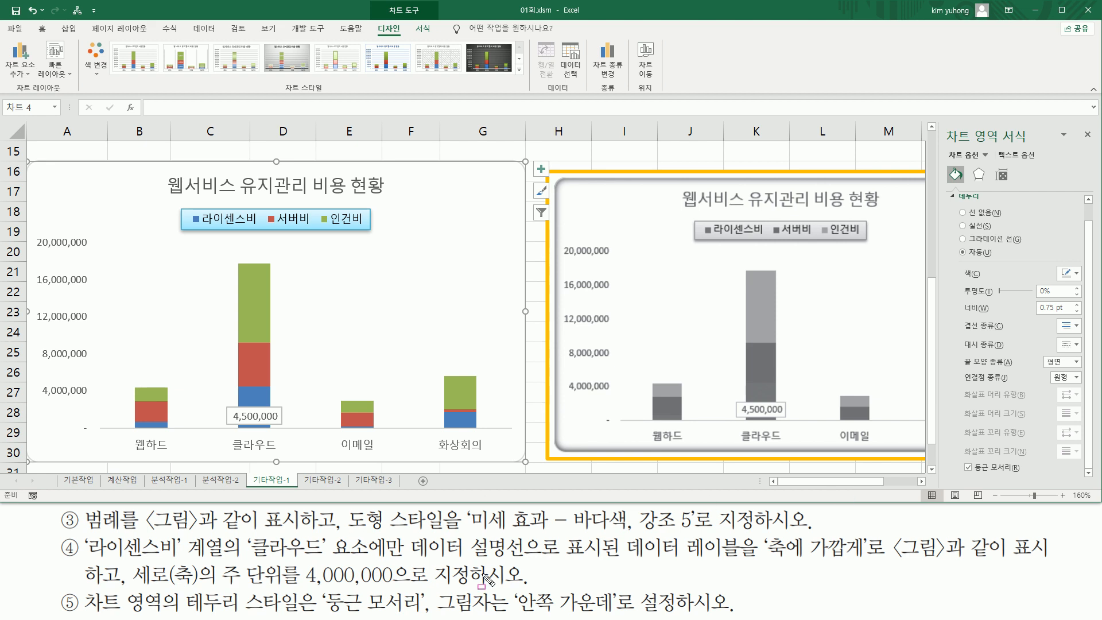
# Read the shadow requirement in instruction ⑤ and expand the chart area's shadow (그림자) effect settings
pyautogui.moveTo(435, 586); pyautogui.dragTo(432, 613)
pyautogui.moveTo(514, 586)
pyautogui.mouseDown()
pyautogui.moveTo(530, 611)
pyautogui.moveTo(725, 614)
pyautogui.mouseUp()
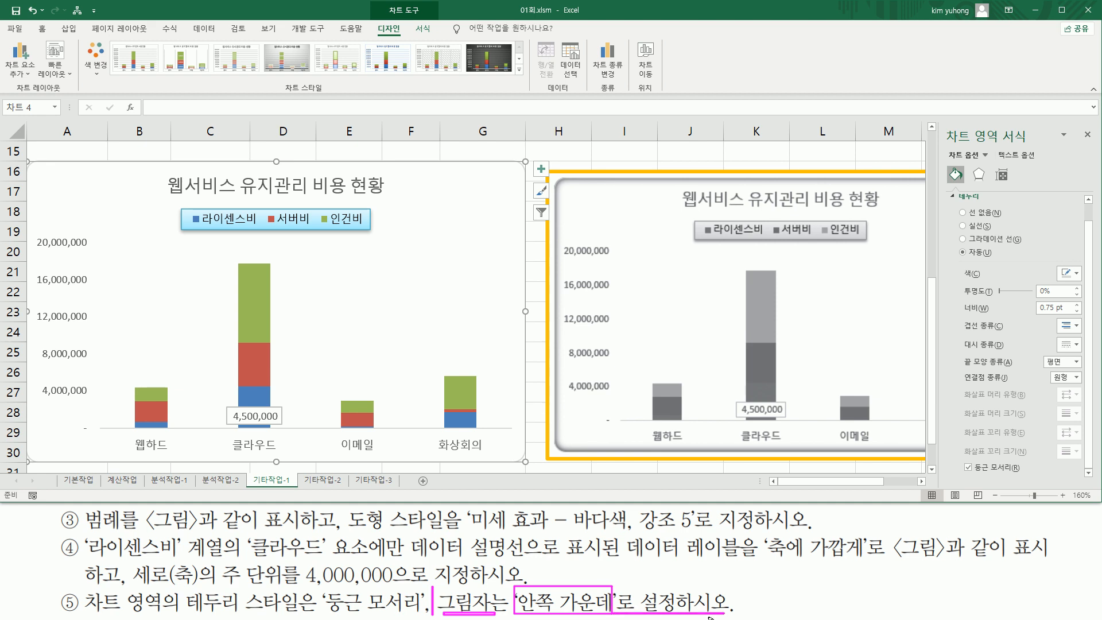
pyautogui.moveTo(967, 162)
pyautogui.mouseDown()
pyautogui.moveTo(983, 186)
pyautogui.moveTo(995, 185)
pyautogui.mouseUp()
pyautogui.press('Escape')
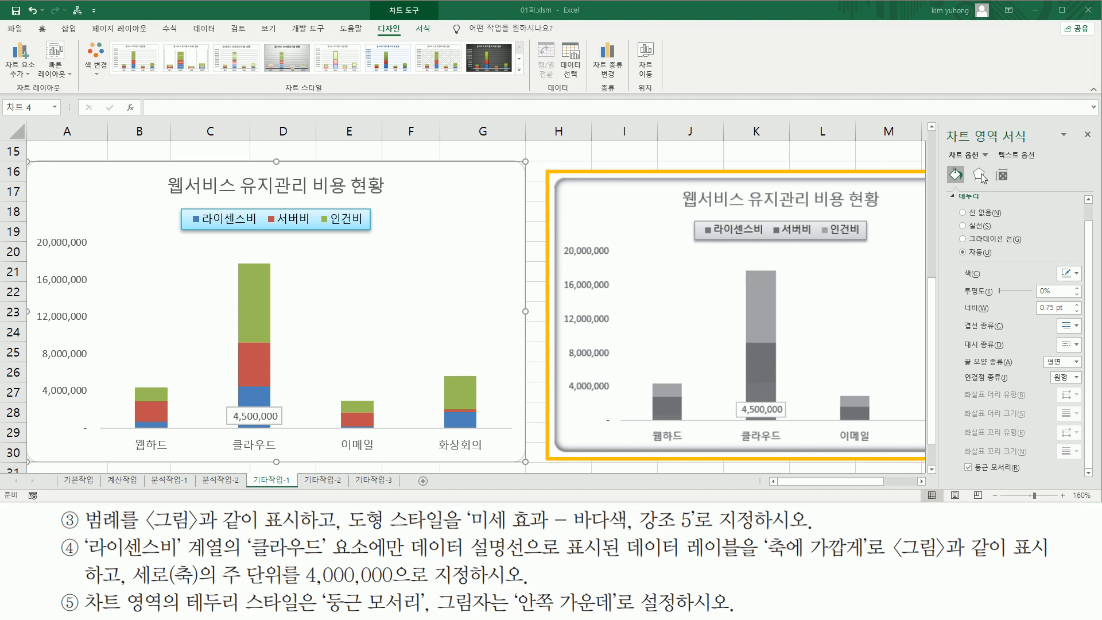
pyautogui.click(980, 174)
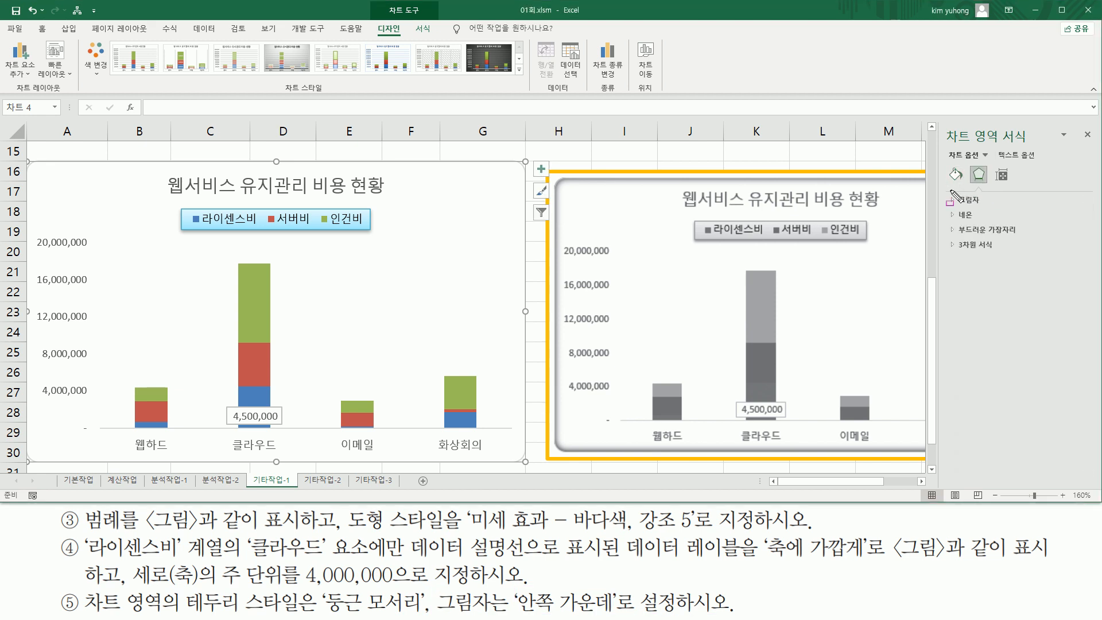
pyautogui.moveTo(945, 188); pyautogui.dragTo(990, 207)
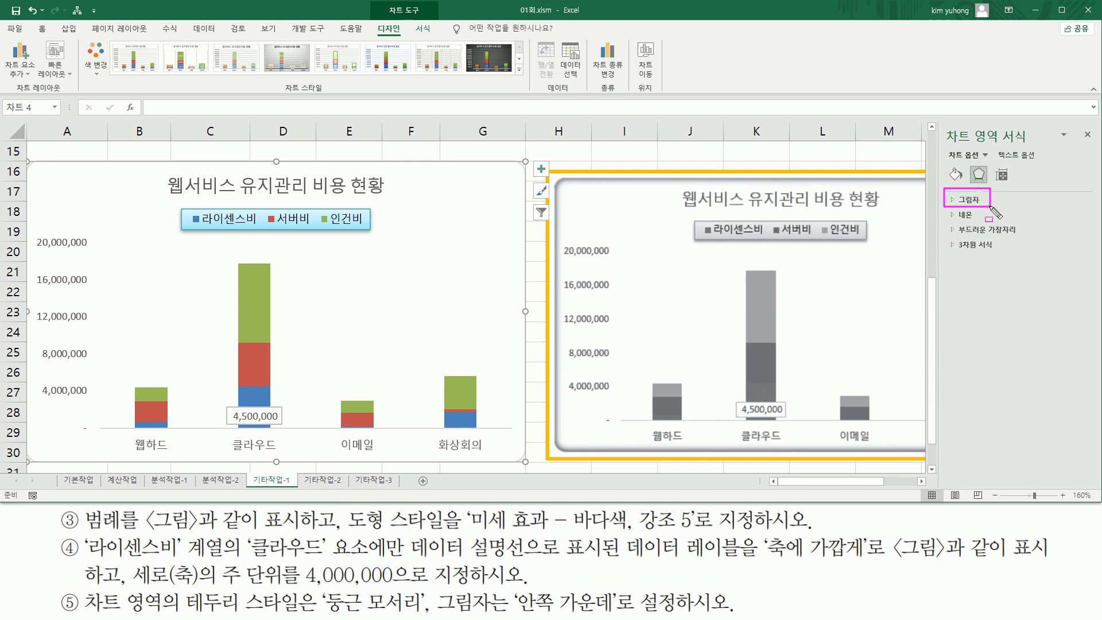
pyautogui.click(954, 198)
pyautogui.moveTo(954, 208); pyautogui.dragTo(1004, 224)
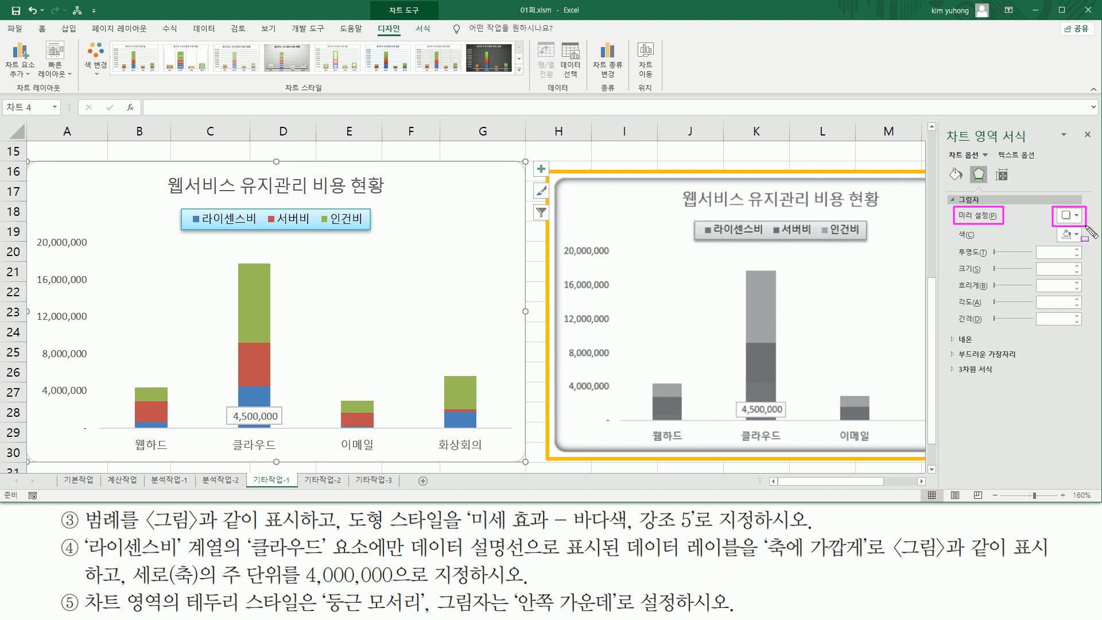
# Apply the centre inner shadow preset (안쪽 가운데) to the chart area and close its formatting settings
pyautogui.click(1077, 215)
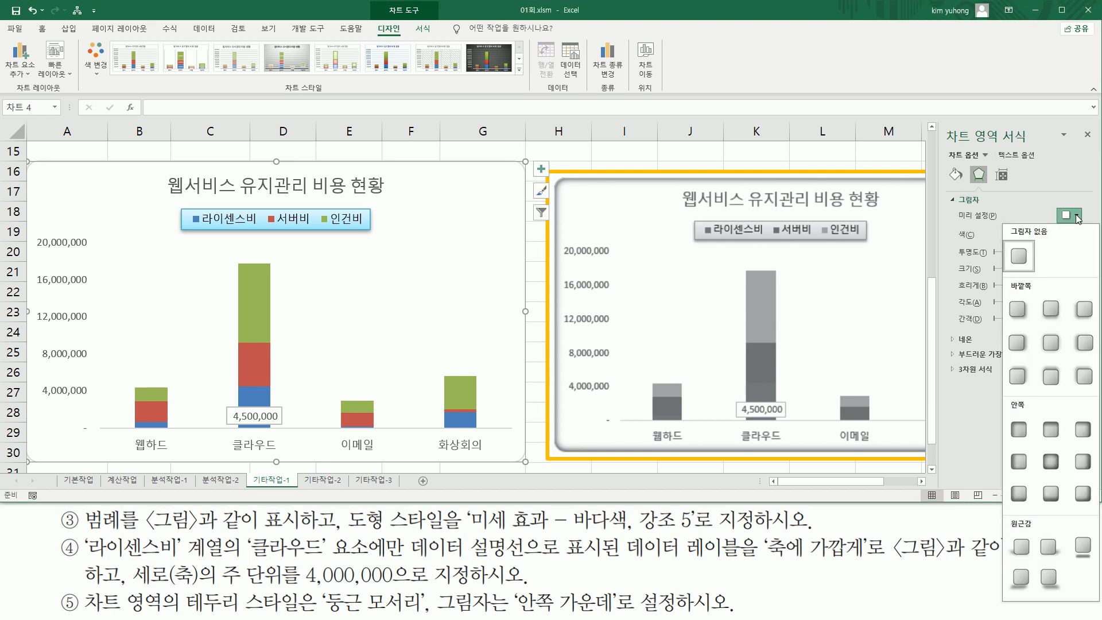
pyautogui.hotkey('ctrl', '2')
pyautogui.moveTo(1006, 397); pyautogui.dragTo(1100, 510)
pyautogui.moveTo(1038, 445); pyautogui.dragTo(1062, 476)
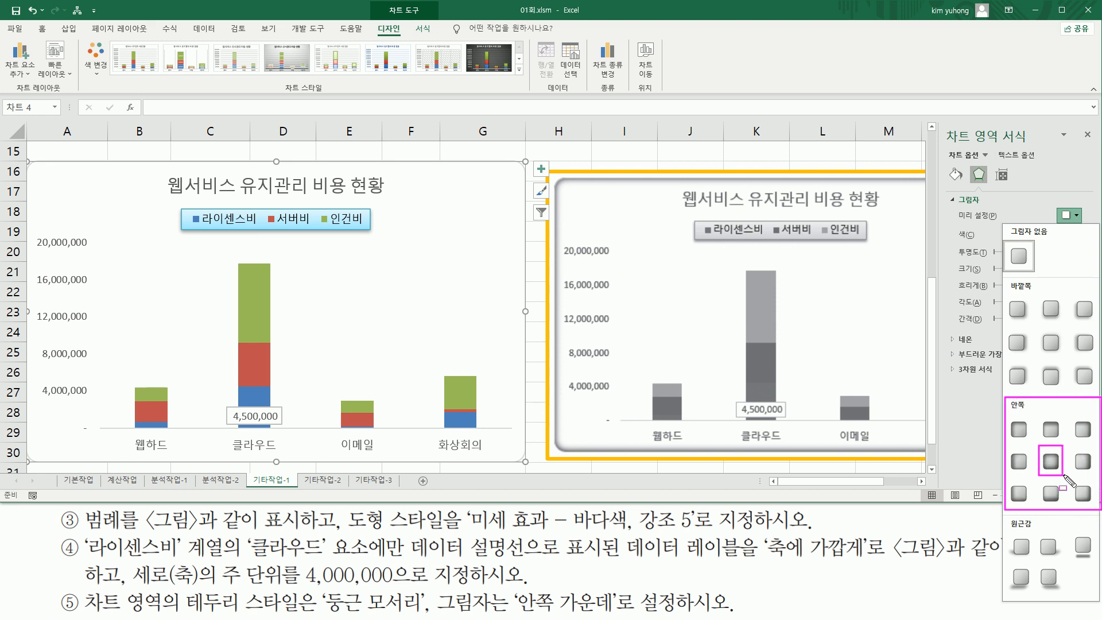
pyautogui.press('Escape')
pyautogui.click(1076, 215)
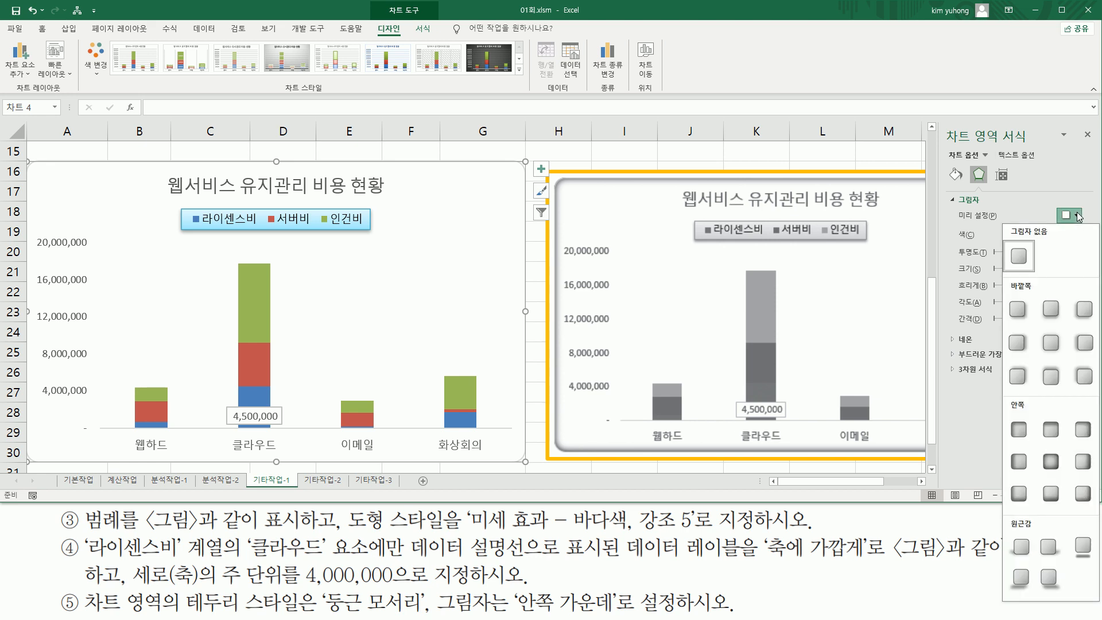
pyautogui.click(1050, 461)
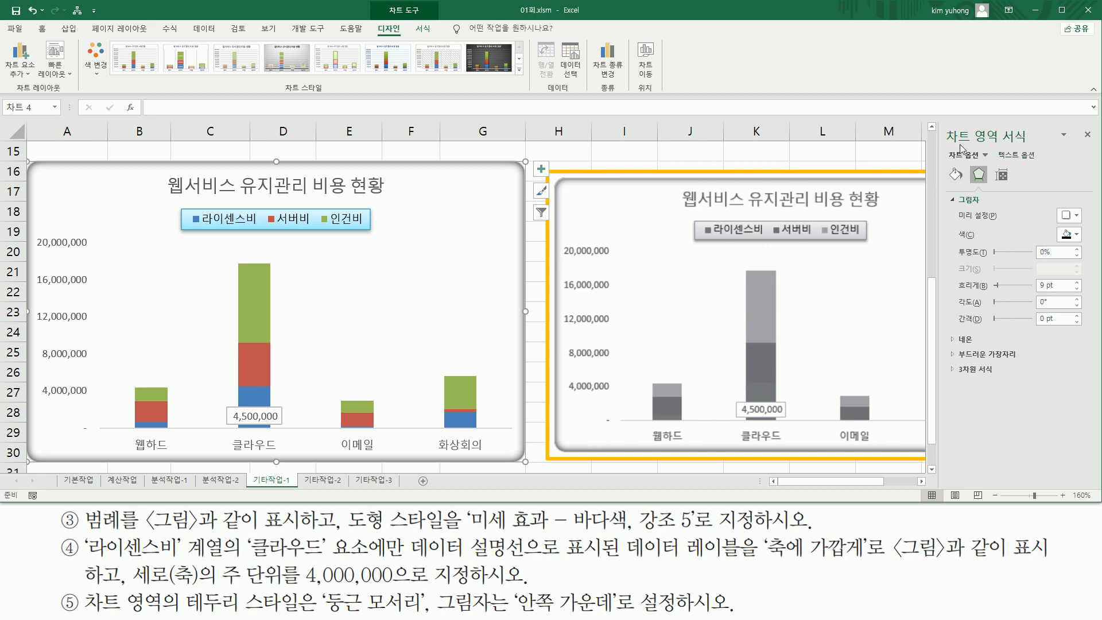
pyautogui.click(1087, 136)
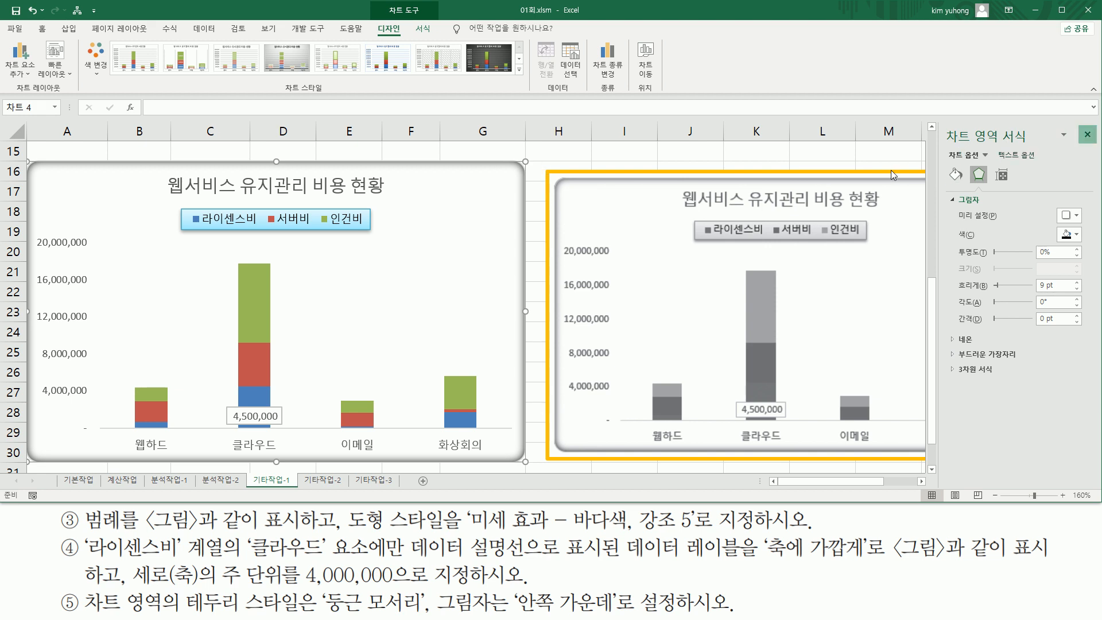
# Deselect the chart and compare its title and overall appearance with the reference picture beside it
pyautogui.click(759, 153)
pyautogui.moveTo(27, 162); pyautogui.dragTo(530, 468)
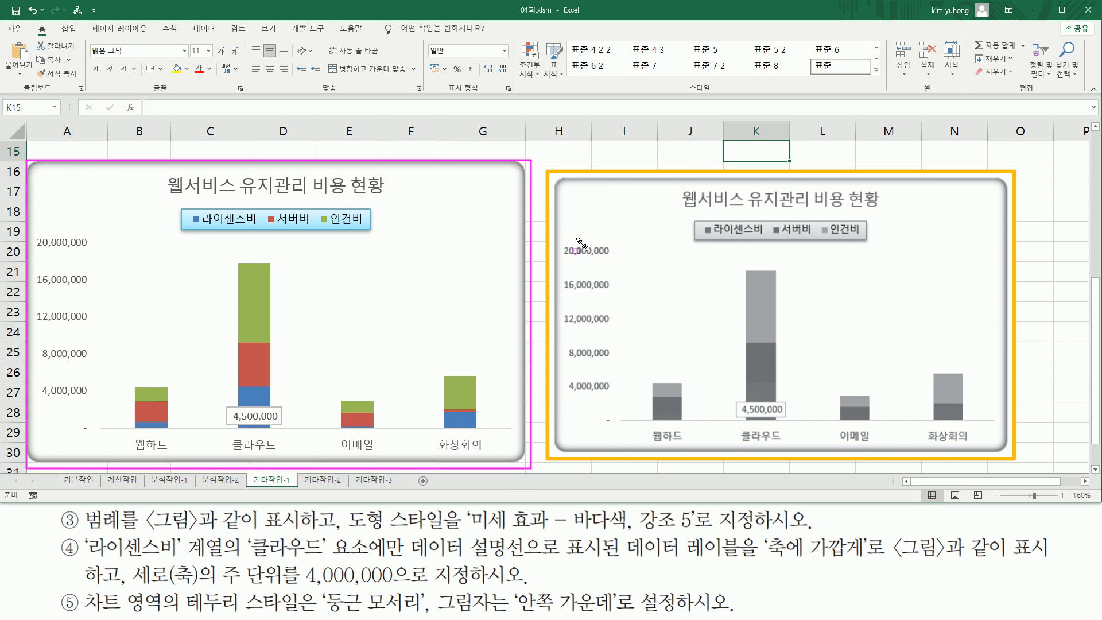
pyautogui.moveTo(553, 174)
pyautogui.mouseDown()
pyautogui.moveTo(610, 293)
pyautogui.moveTo(1019, 466)
pyautogui.moveTo(1012, 456)
pyautogui.mouseUp()
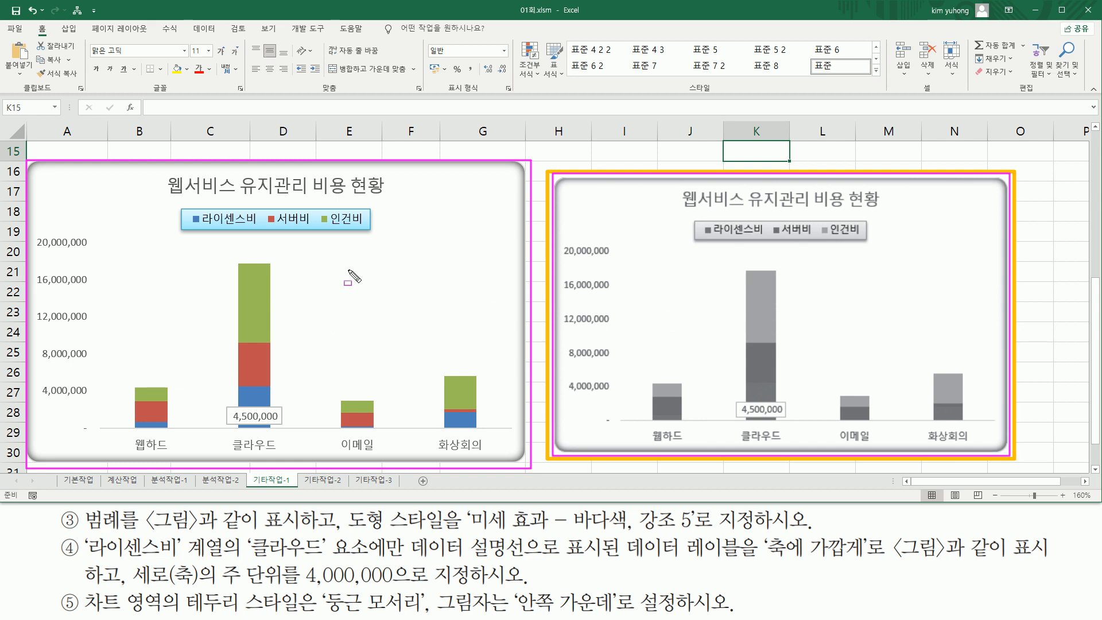
pyautogui.moveTo(160, 172); pyautogui.dragTo(406, 205)
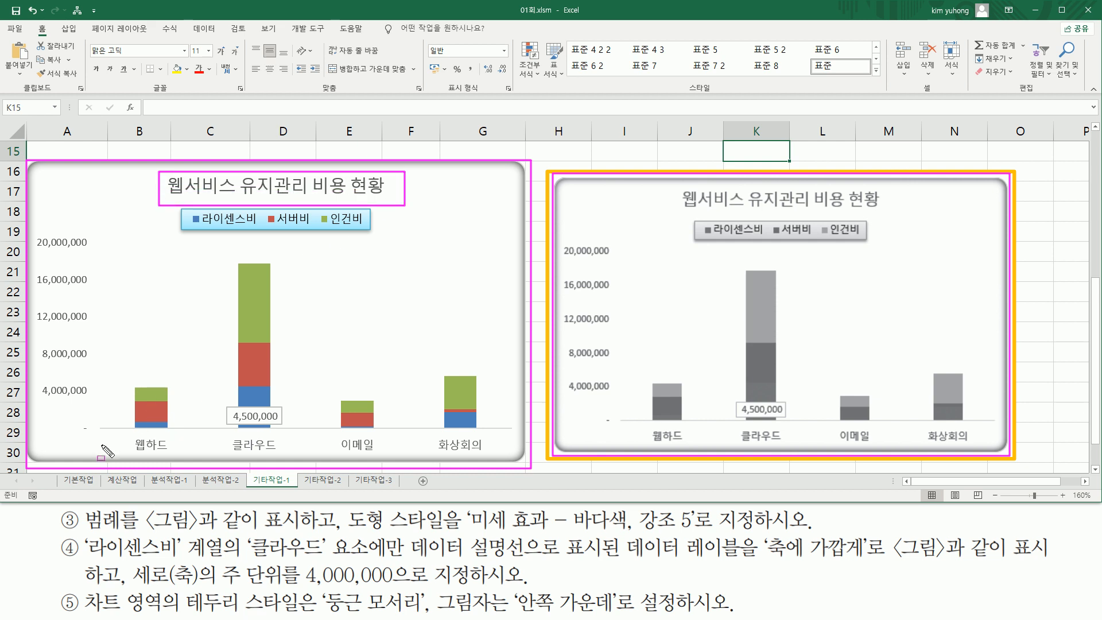
pyautogui.press('Escape')
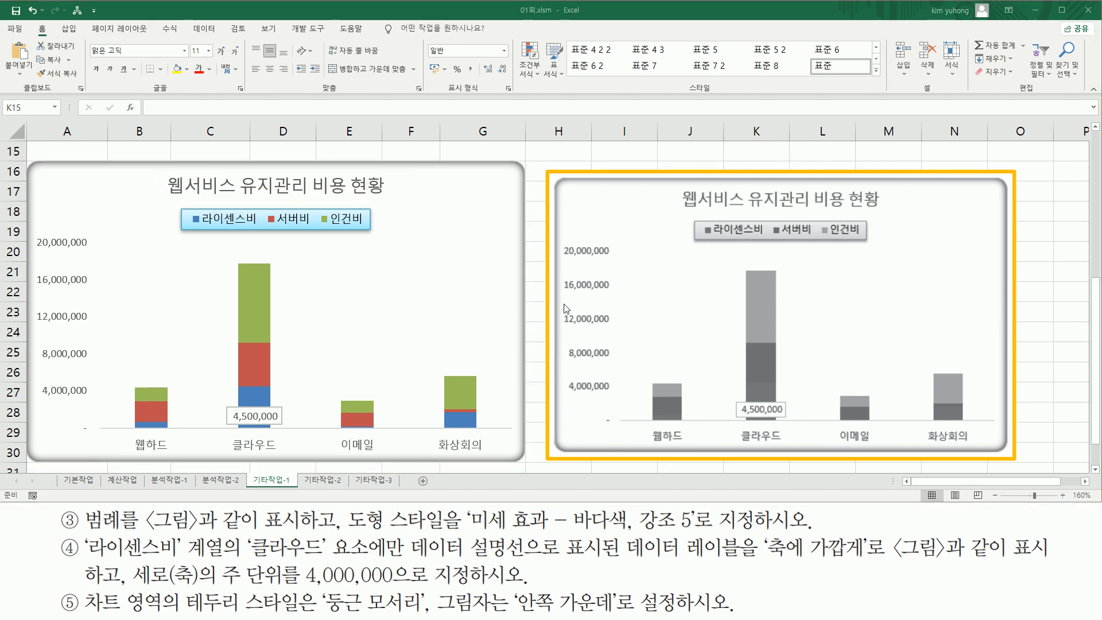
pyautogui.click(540, 149)
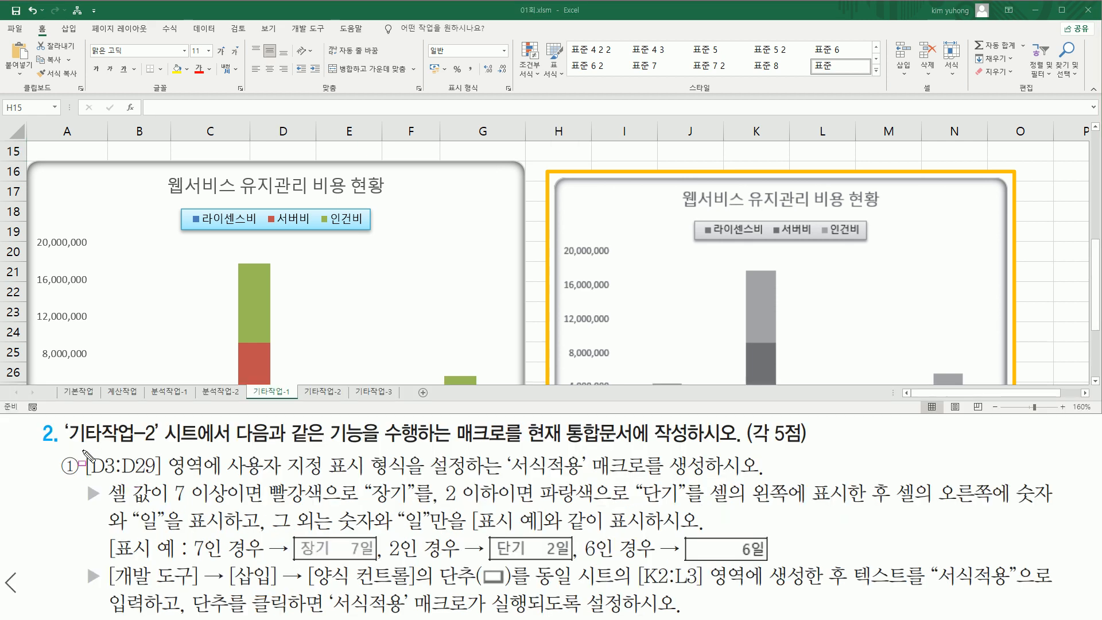
# Switch to the 기타작업-2 sheet named in task 2, look over its rental table and zoom the sheet to 160%
pyautogui.moveTo(68, 444)
pyautogui.mouseDown()
pyautogui.moveTo(163, 447)
pyautogui.moveTo(163, 421)
pyautogui.mouseUp()
pyautogui.moveTo(302, 384); pyautogui.dragTo(345, 400)
pyautogui.press('Escape')
pyautogui.click(325, 392)
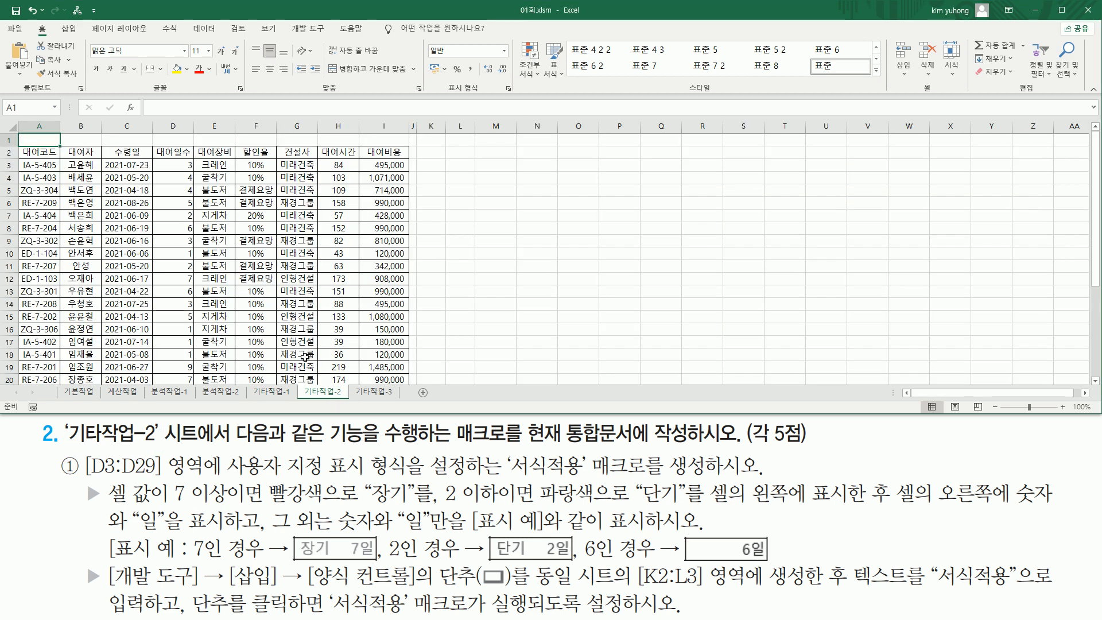
pyautogui.scroll(-4, 259, 237)
pyautogui.scroll(4, 251, 230)
pyautogui.keyDown('ctrl'); pyautogui.scroll(4, 251, 230); pyautogui.keyUp('ctrl')
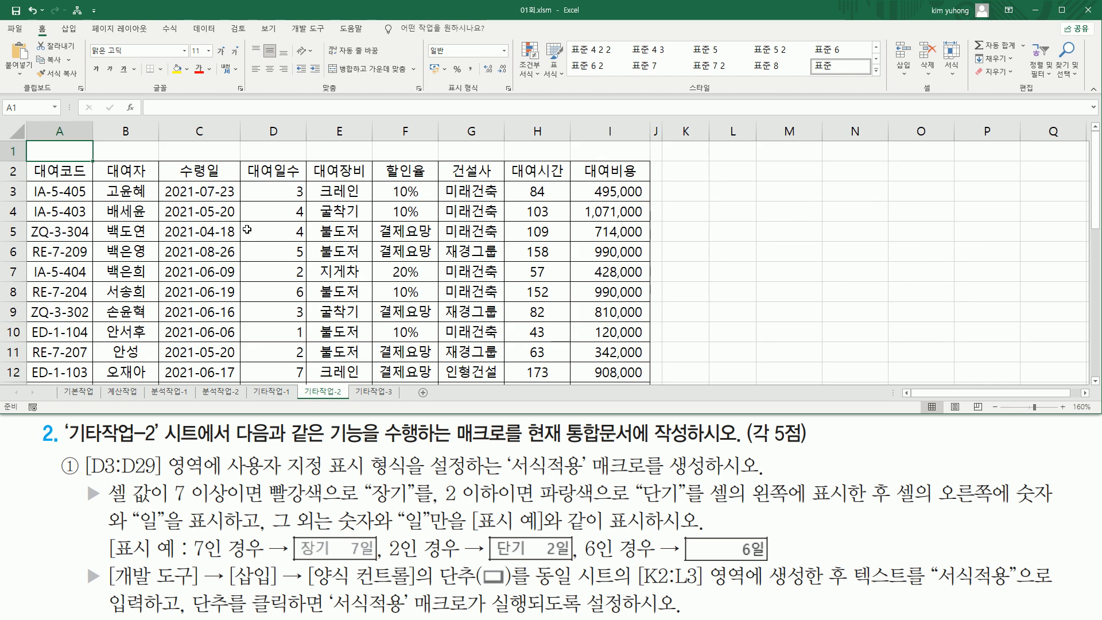
# Read task 2 instruction ① for the '서식적용' macro: the D3:D29 range and the custom format conditions for 장기, 단기 and other values
pyautogui.moveTo(232, 441); pyautogui.dragTo(804, 446)
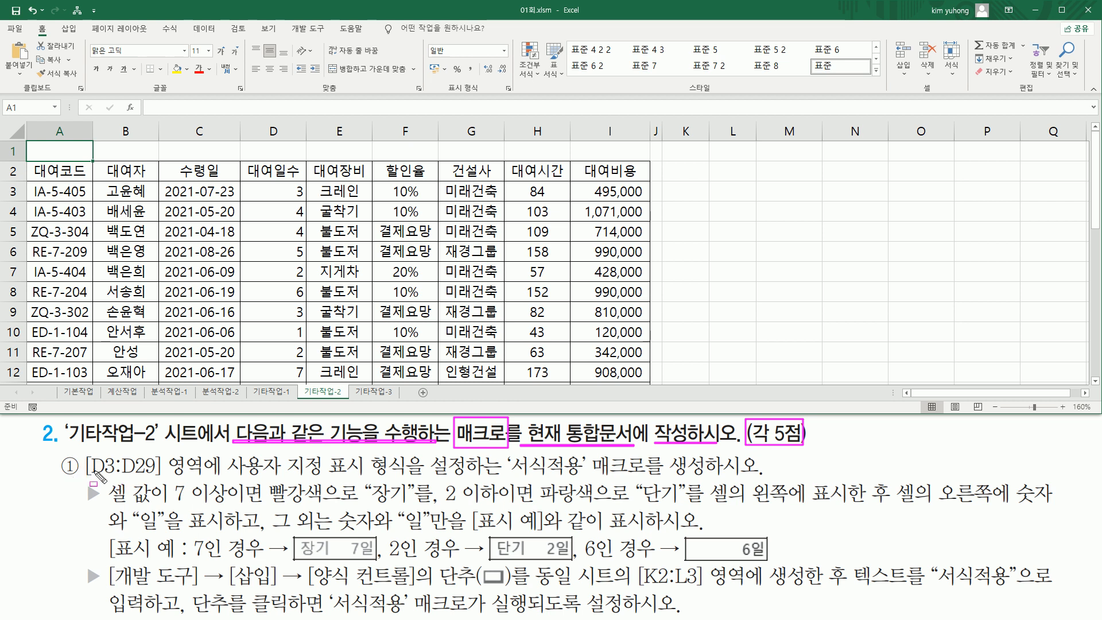
pyautogui.moveTo(81, 451)
pyautogui.mouseDown()
pyautogui.moveTo(155, 480)
pyautogui.moveTo(204, 479)
pyautogui.mouseUp()
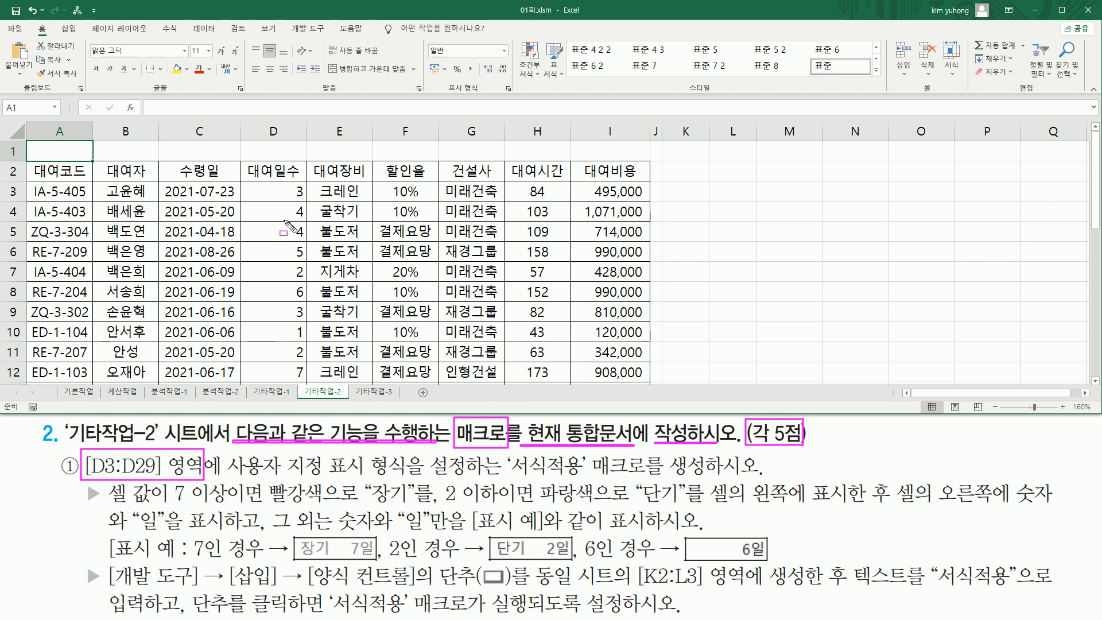
pyautogui.moveTo(248, 183)
pyautogui.mouseDown()
pyautogui.moveTo(271, 207)
pyautogui.moveTo(313, 321)
pyautogui.moveTo(313, 384)
pyautogui.mouseUp()
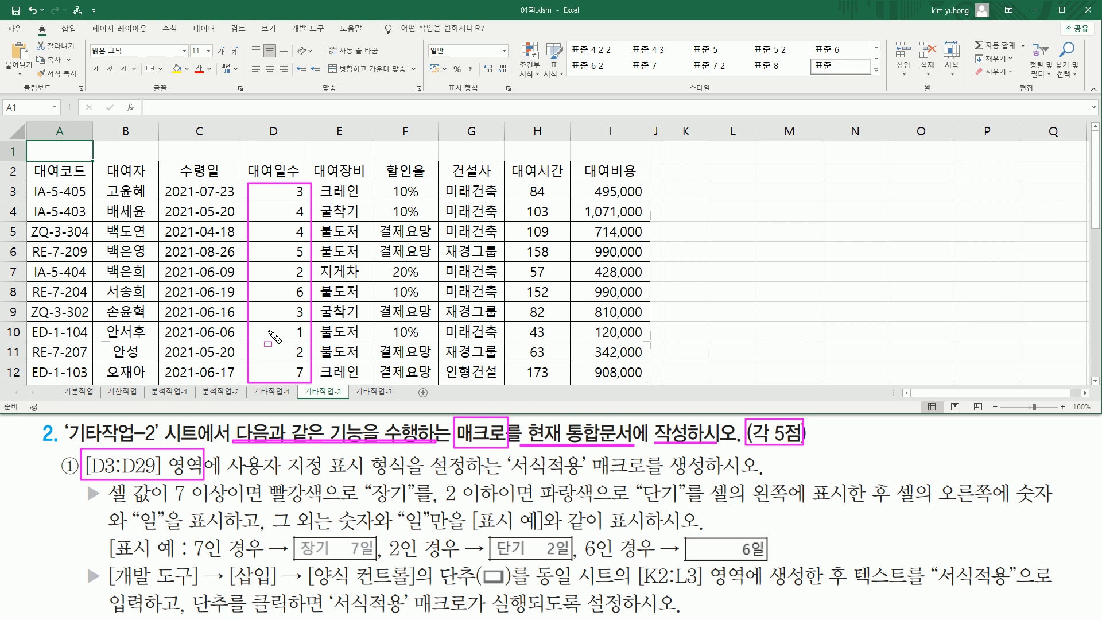
pyautogui.moveTo(229, 475); pyautogui.dragTo(405, 477)
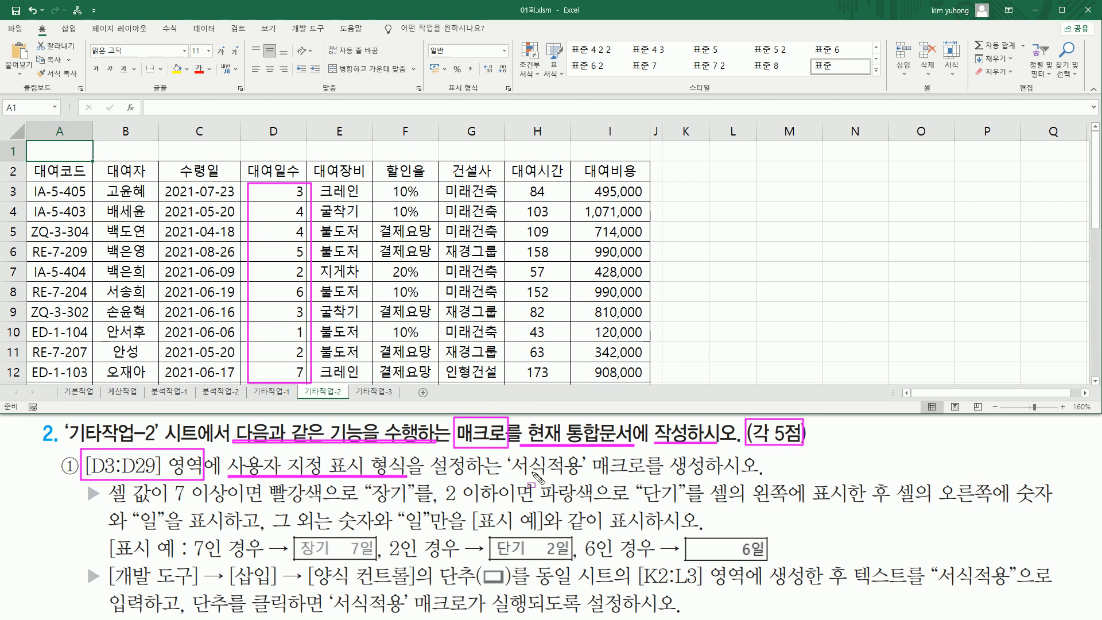
pyautogui.moveTo(507, 477); pyautogui.dragTo(581, 480)
pyautogui.moveTo(109, 503); pyautogui.dragTo(418, 507)
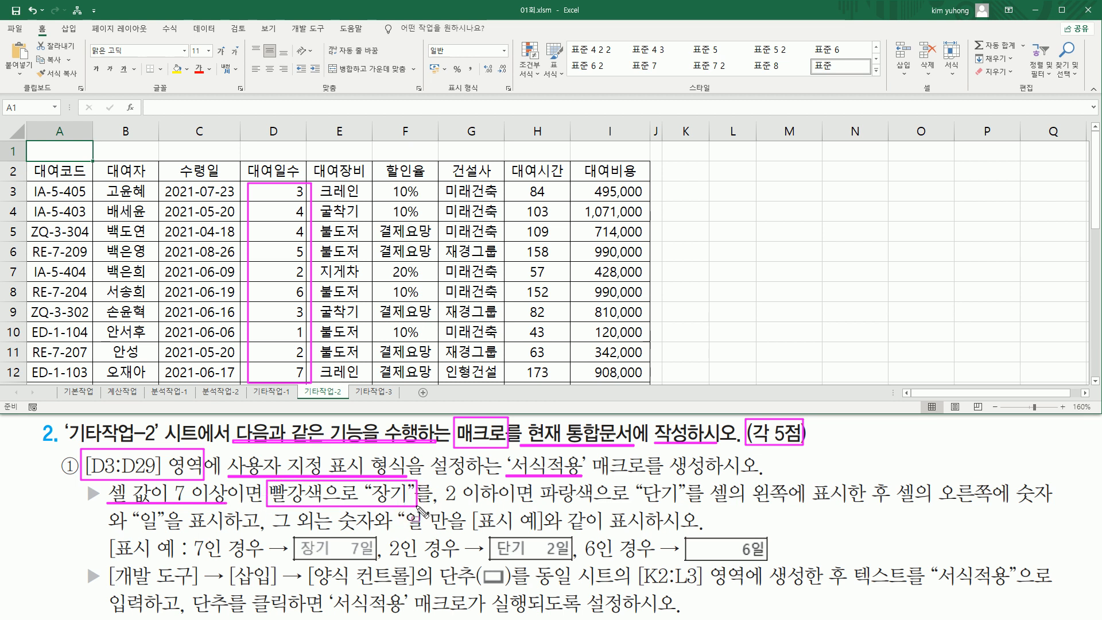
pyautogui.moveTo(439, 505); pyautogui.dragTo(1046, 504)
pyautogui.moveTo(133, 534)
pyautogui.mouseDown()
pyautogui.moveTo(133, 507)
pyautogui.moveTo(166, 539)
pyautogui.moveTo(248, 534)
pyautogui.mouseUp()
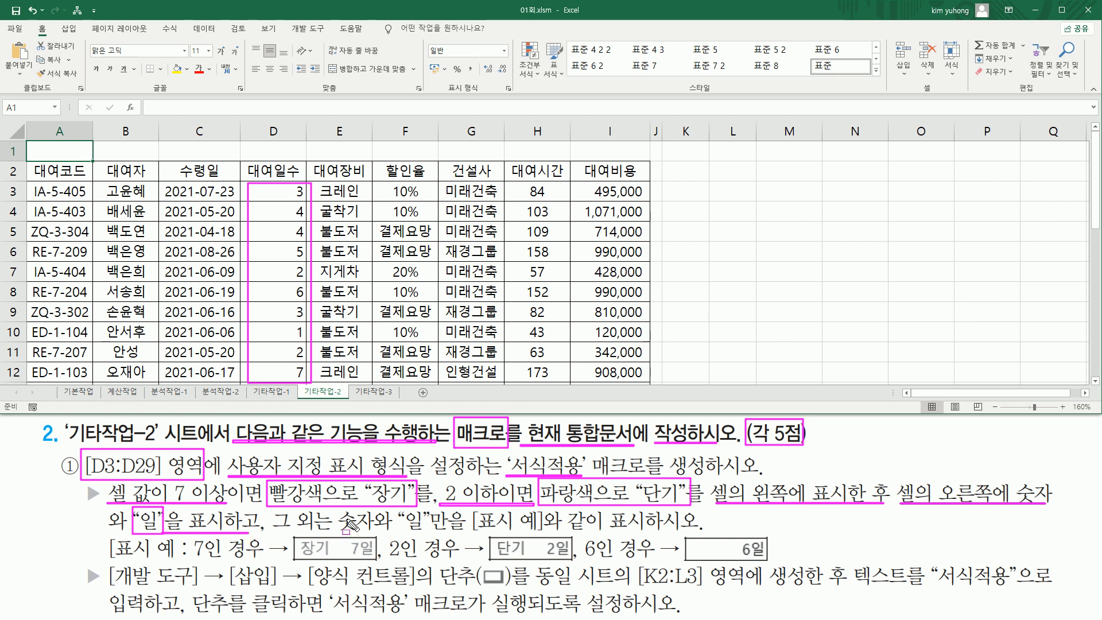
pyautogui.moveTo(335, 511)
pyautogui.mouseDown()
pyautogui.moveTo(460, 532)
pyautogui.moveTo(682, 534)
pyautogui.mouseUp()
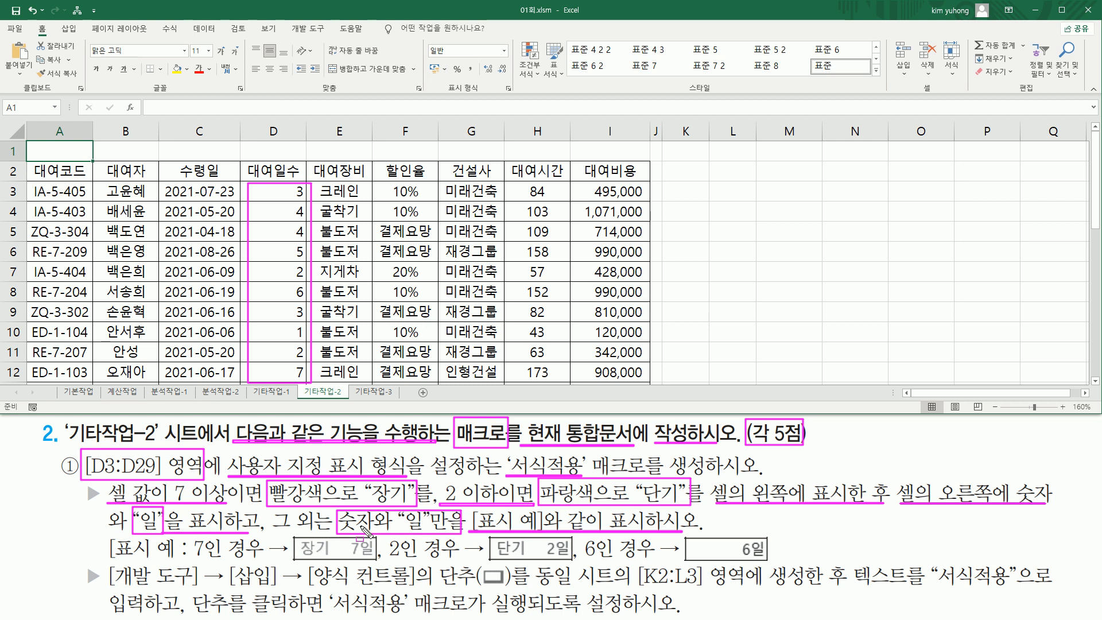
pyautogui.press('Escape')
# Study how the 7, 2 and 6 display examples in task 2 match the 장기, 단기 and other-value conditions for the rental days
pyautogui.hotkey('ctrl', '2')
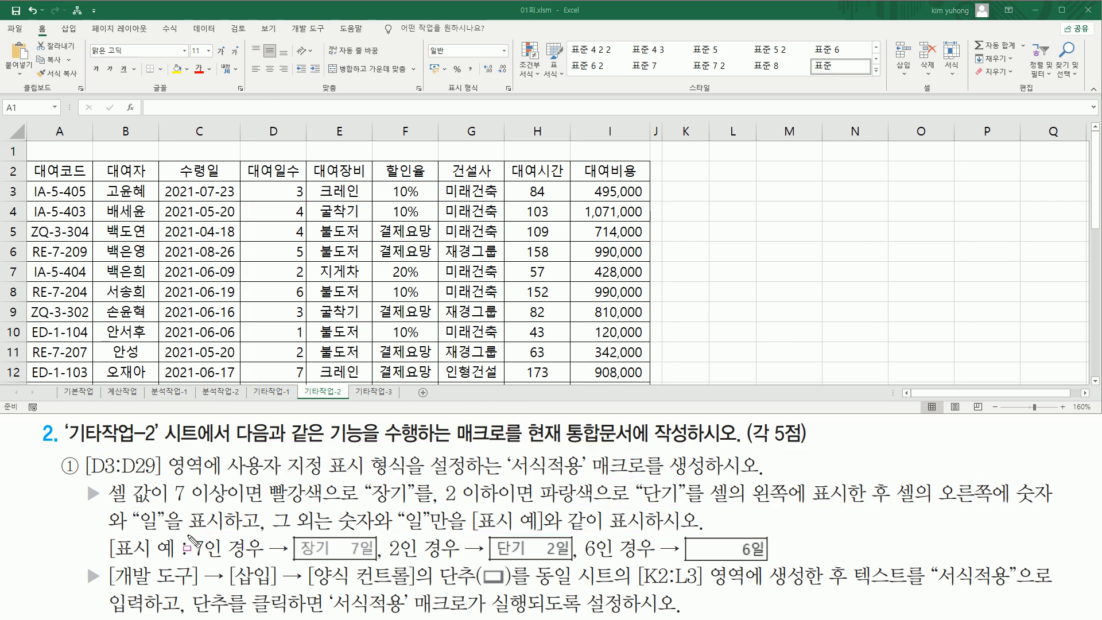
pyautogui.moveTo(243, 178)
pyautogui.mouseDown()
pyautogui.moveTo(260, 198)
pyautogui.moveTo(308, 374)
pyautogui.mouseUp()
pyautogui.moveTo(190, 535); pyautogui.dragTo(215, 564)
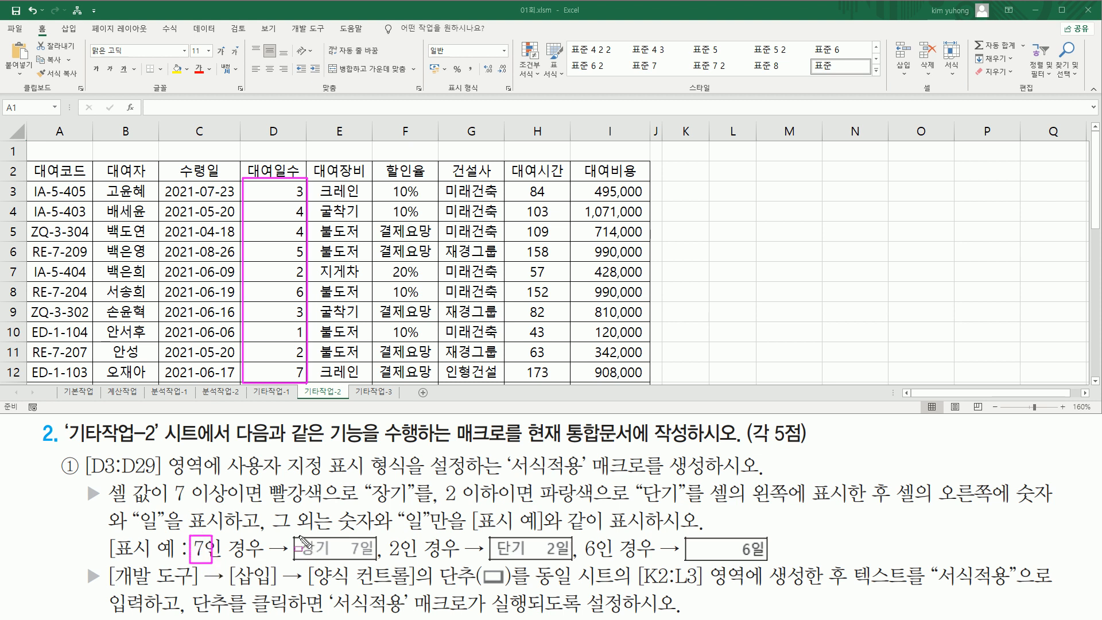
pyautogui.moveTo(297, 538)
pyautogui.mouseDown()
pyautogui.moveTo(332, 562)
pyautogui.moveTo(356, 552)
pyautogui.moveTo(360, 561)
pyautogui.mouseUp()
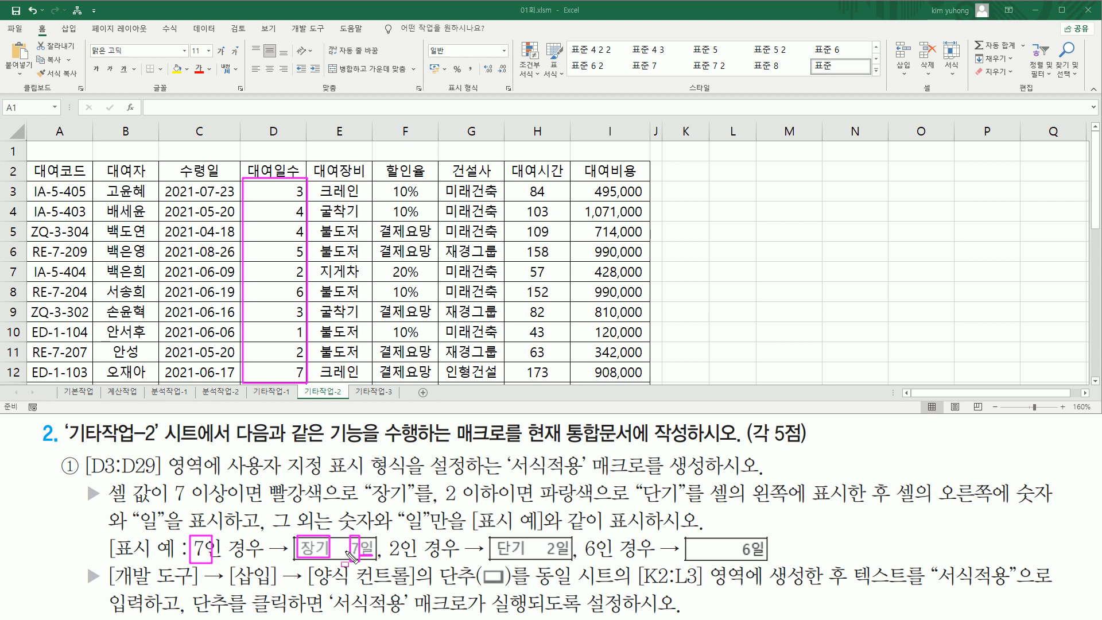
pyautogui.moveTo(266, 480)
pyautogui.mouseDown()
pyautogui.moveTo(287, 505)
pyautogui.moveTo(326, 509)
pyautogui.mouseUp()
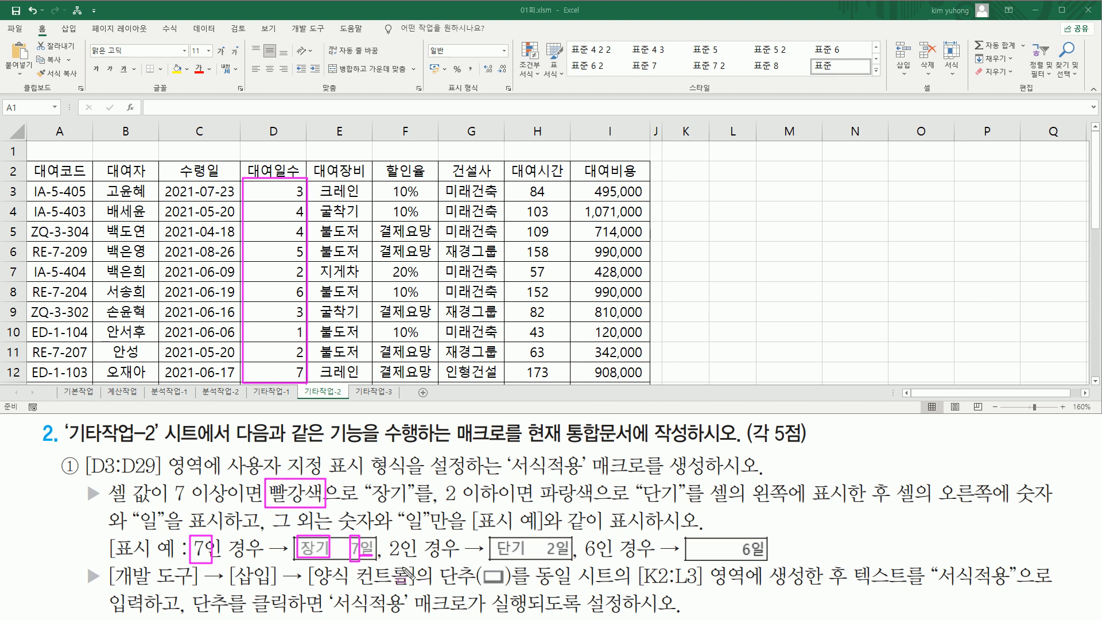
pyautogui.moveTo(388, 557); pyautogui.dragTo(461, 559)
pyautogui.moveTo(441, 506); pyautogui.dragTo(519, 506)
pyautogui.moveTo(535, 480)
pyautogui.mouseDown()
pyautogui.moveTo(577, 505)
pyautogui.moveTo(698, 503)
pyautogui.mouseUp()
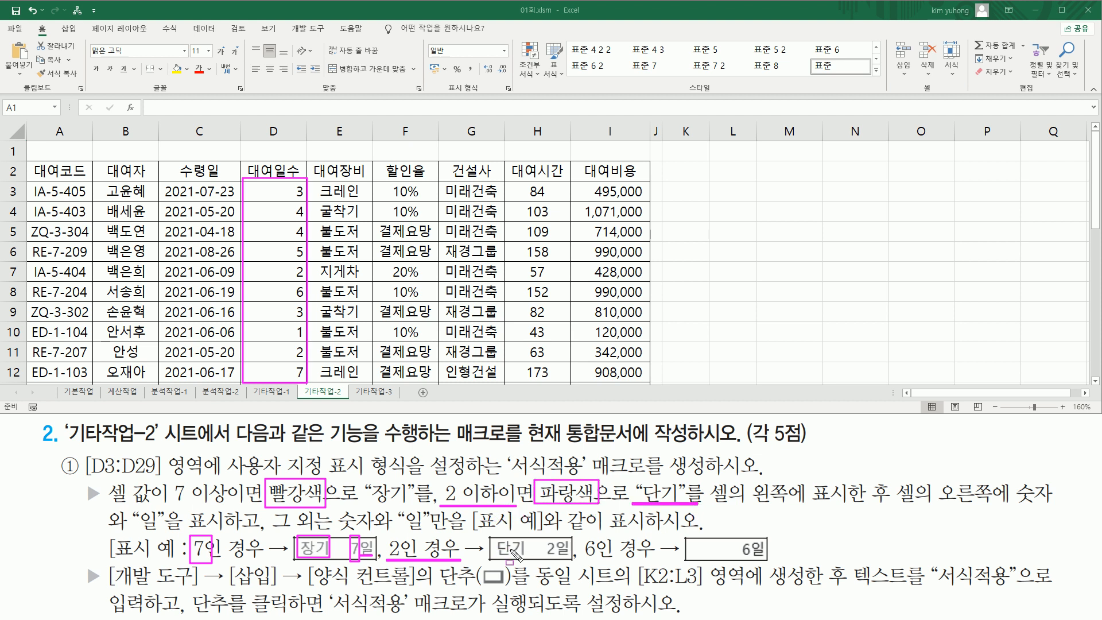
pyautogui.moveTo(496, 541)
pyautogui.mouseDown()
pyautogui.moveTo(525, 561)
pyautogui.moveTo(574, 545)
pyautogui.moveTo(573, 561)
pyautogui.mouseUp()
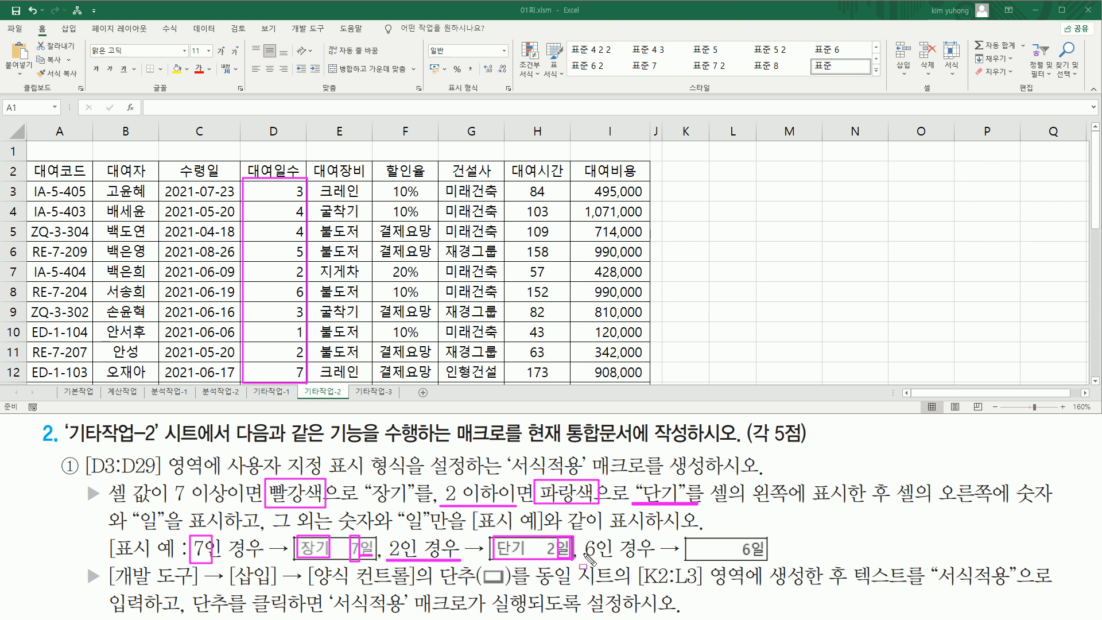
pyautogui.moveTo(584, 559); pyautogui.dragTo(645, 560)
pyautogui.moveTo(270, 529); pyautogui.dragTo(336, 530)
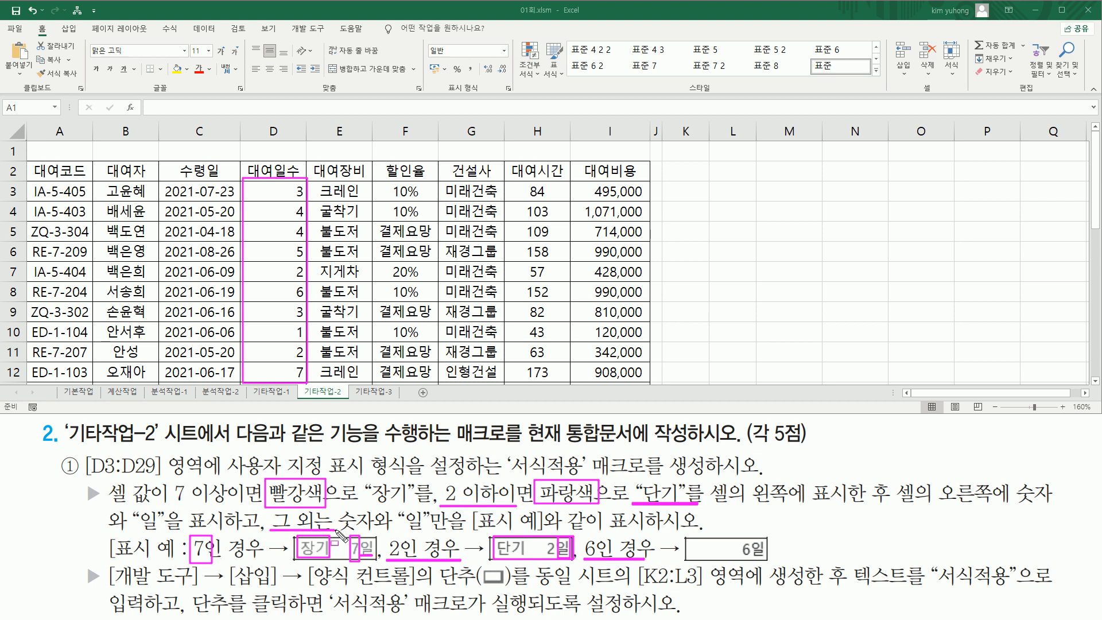
pyautogui.moveTo(398, 509)
pyautogui.mouseDown()
pyautogui.moveTo(414, 536)
pyautogui.moveTo(438, 536)
pyautogui.mouseUp()
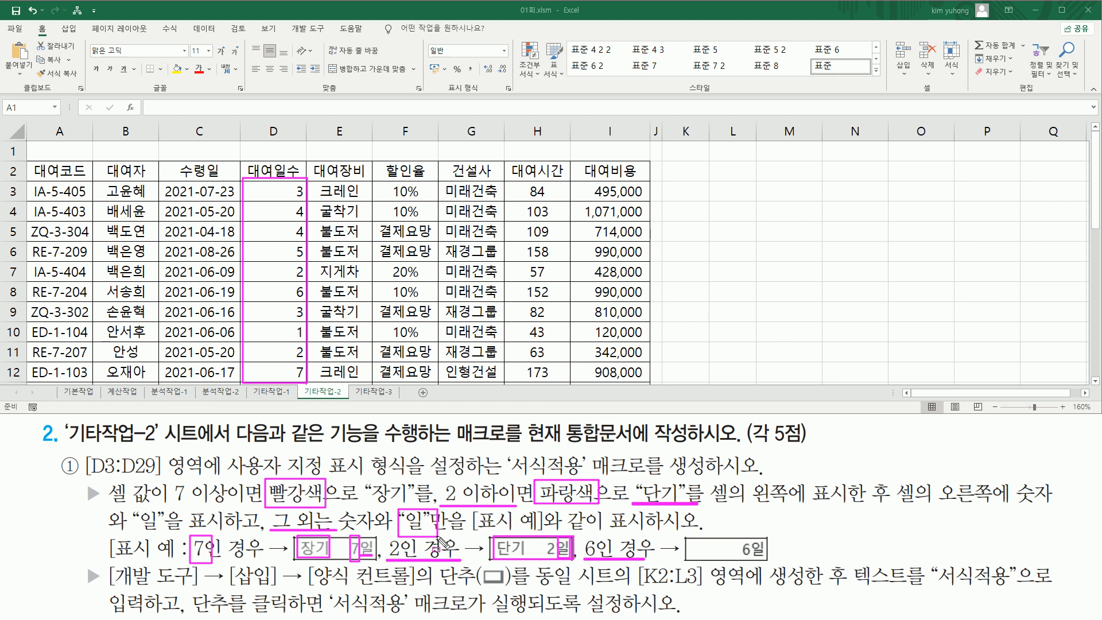
pyautogui.moveTo(740, 538); pyautogui.dragTo(767, 574)
pyautogui.press('Escape')
# Enter the sample values 7, 2 and 6 in cells L3 to L5 and select them
pyautogui.click(738, 194)
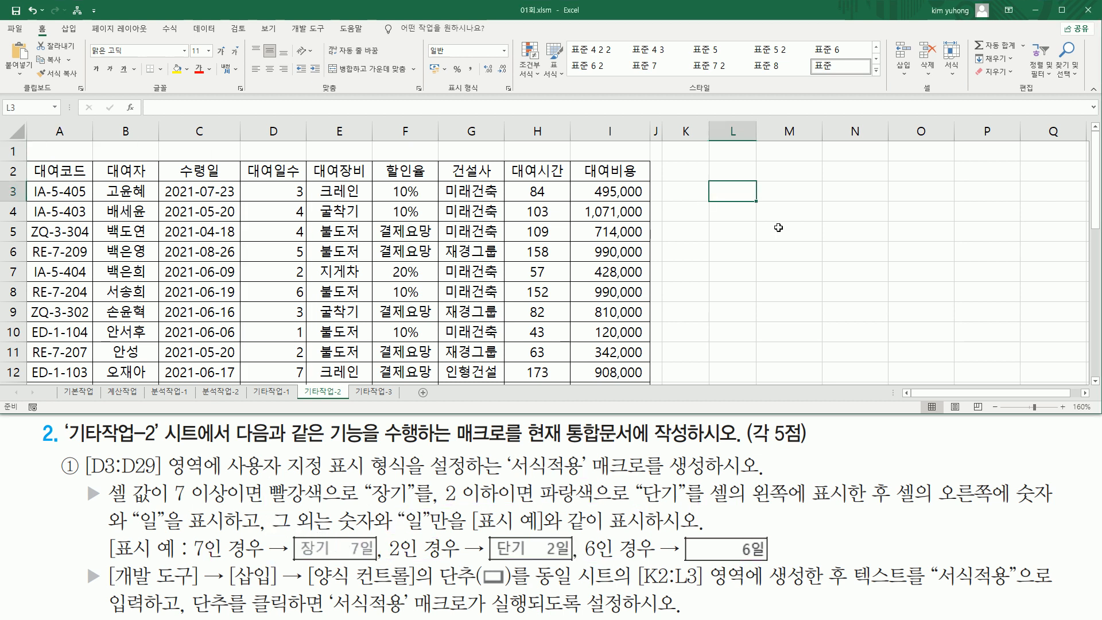
pyautogui.write('7')
pyautogui.press('Return')
pyautogui.write('2')
pyautogui.press('Return')
pyautogui.write('6')
pyautogui.press('Return')
pyautogui.press('Up')
pyautogui.press('Up')
pyautogui.press('Up')
pyautogui.hotkey('shift', 'Down')
pyautogui.hotkey('shift', 'Down')
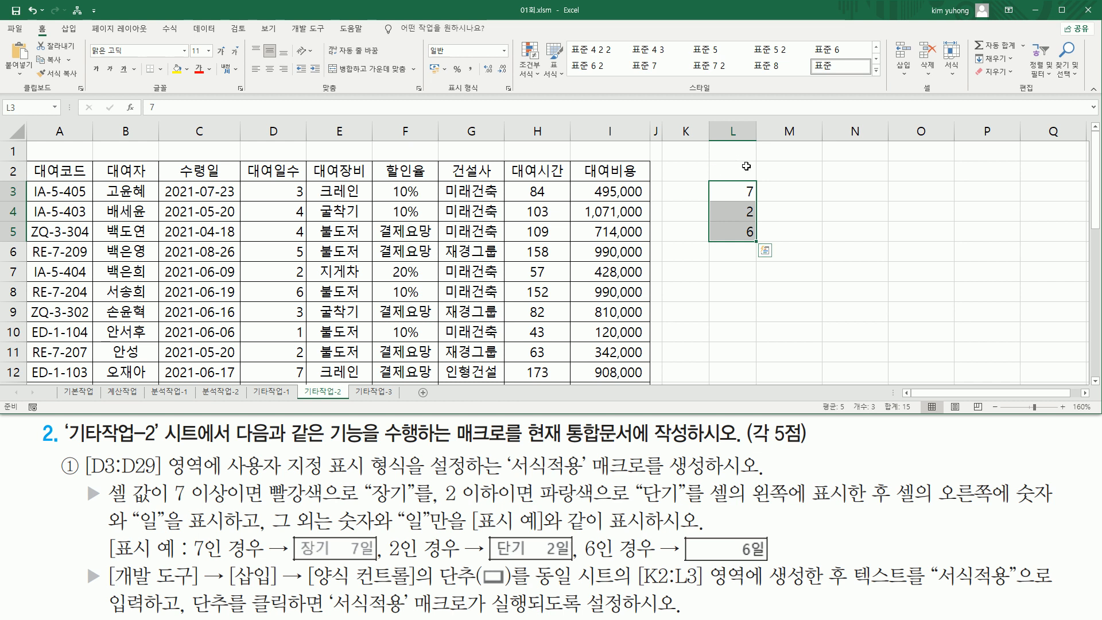
# Enter the format pattern note [색이름][조건]표시형식 in cell L2
pyautogui.click(787, 167)
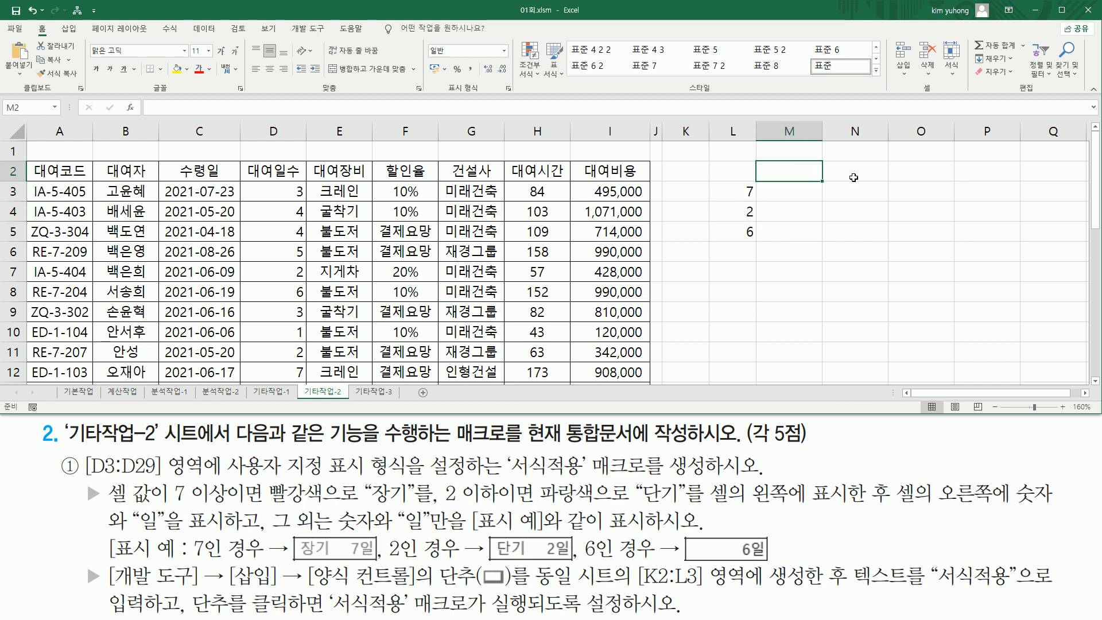
pyautogui.press('Left')
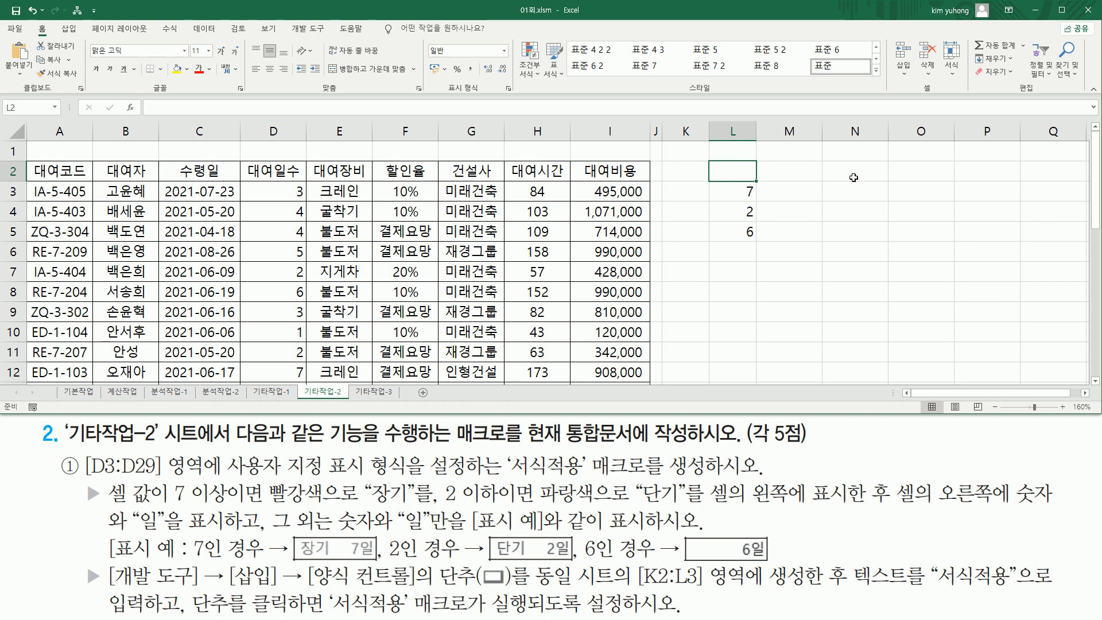
pyautogui.write('[')
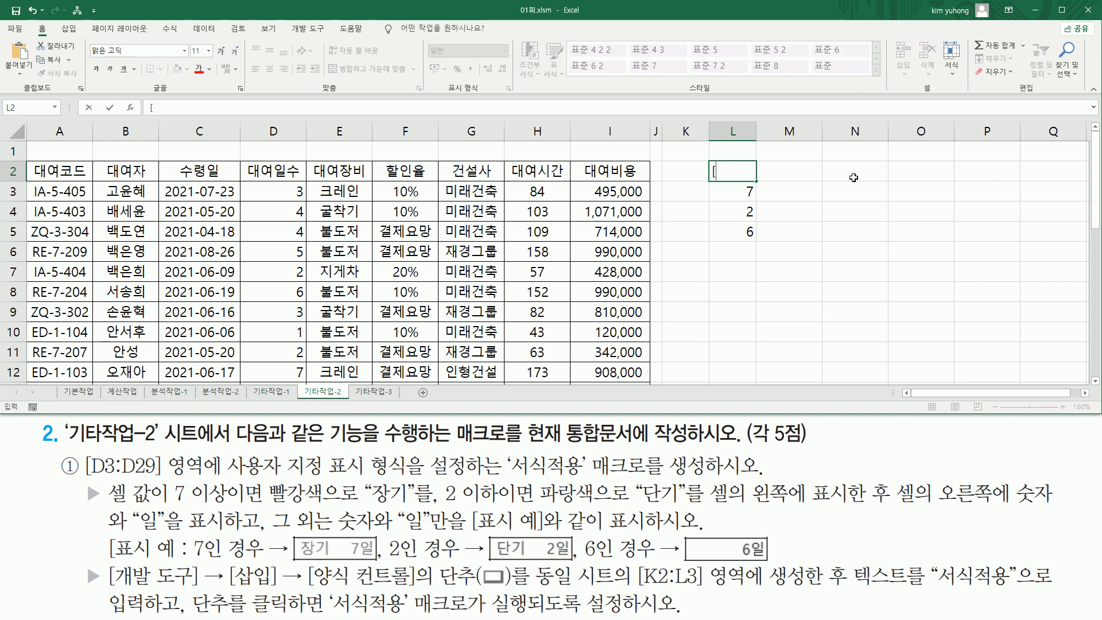
pyautogui.write('색ㅇ')
pyautogui.write('이름')
pyautogui.write('][')
pyautogui.write('조건')
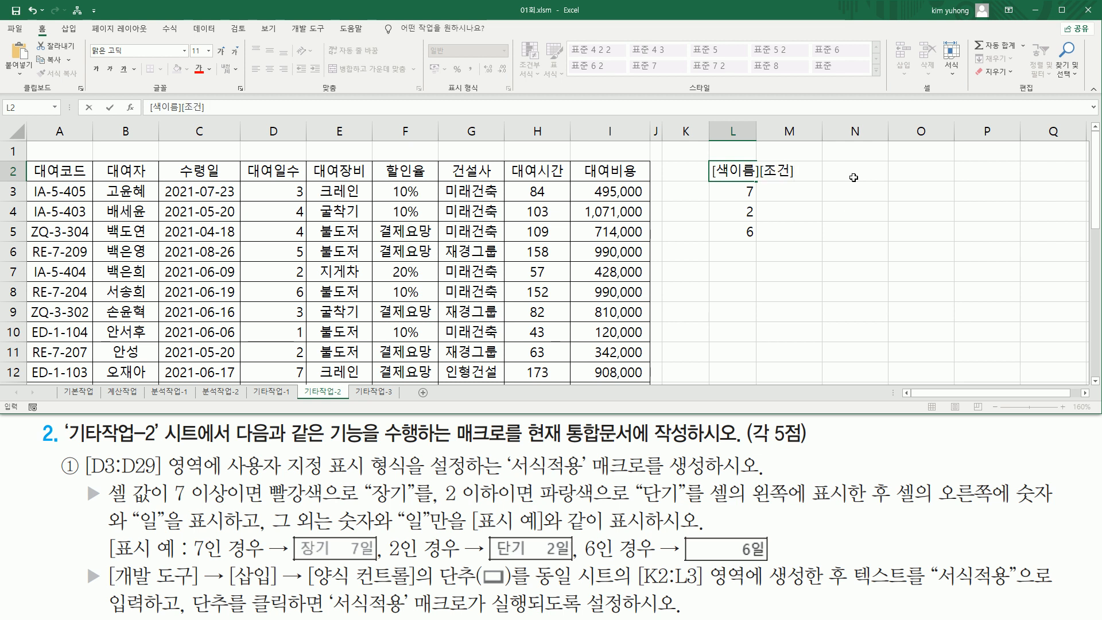
pyautogui.write(']표시형시')
pyautogui.write('ㄱ')
pyautogui.hotkey('ctrl', 'Return')
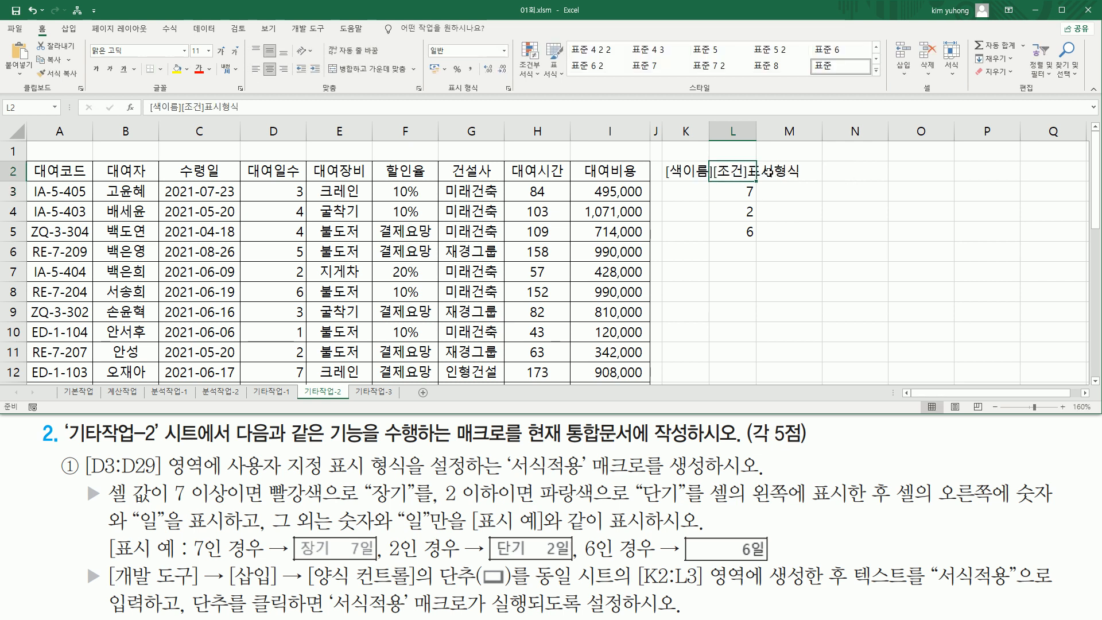
# Extend the L2 note to three [색이름][조건]표시형식 sections separated by semicolons and left-align it
pyautogui.press('F2')
pyautogui.moveTo(665, 173); pyautogui.dragTo(839, 177)
pyautogui.hotkey('ctrl', 'c')
pyautogui.click(803, 169)
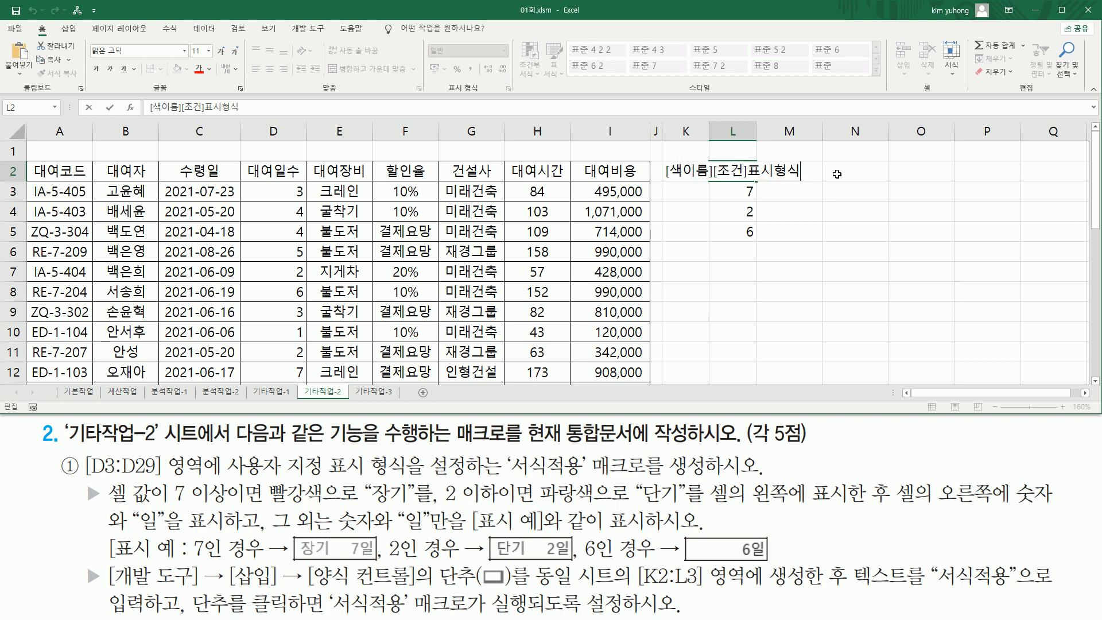
pyautogui.write(';')
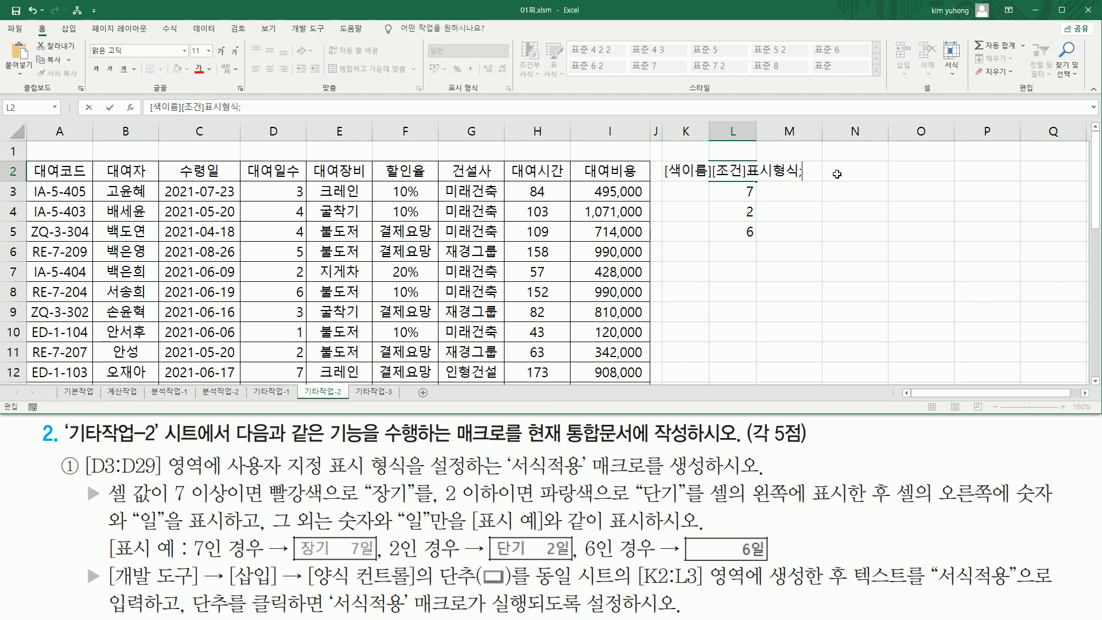
pyautogui.hotkey('ctrl', 'v')
pyautogui.write(';')
pyautogui.hotkey('ctrl', 'v')
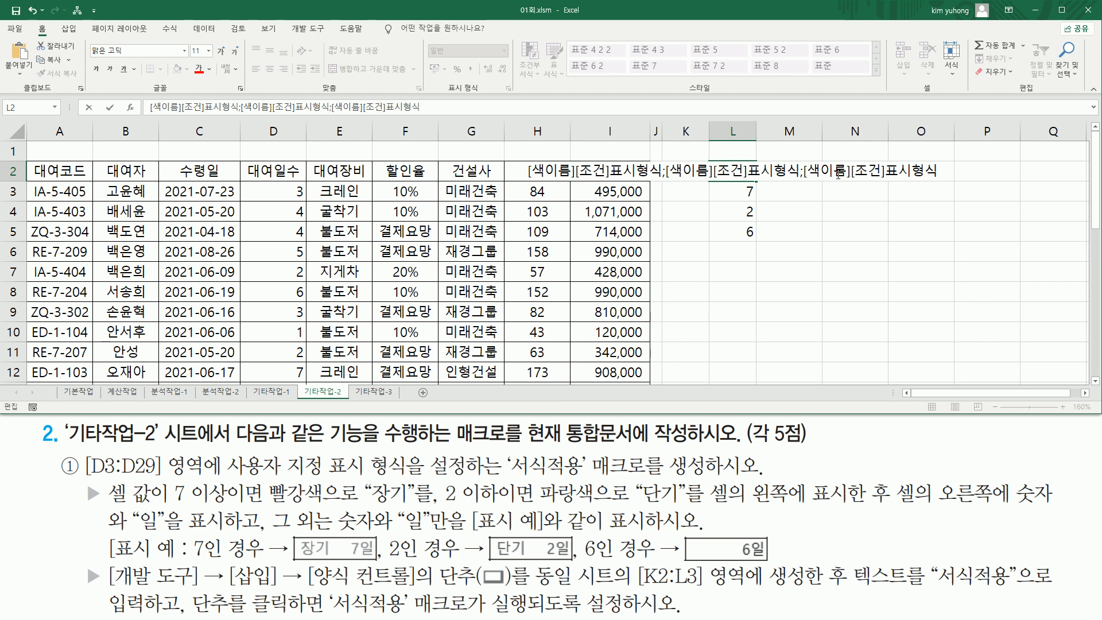
pyautogui.press('Return')
pyautogui.press('Up')
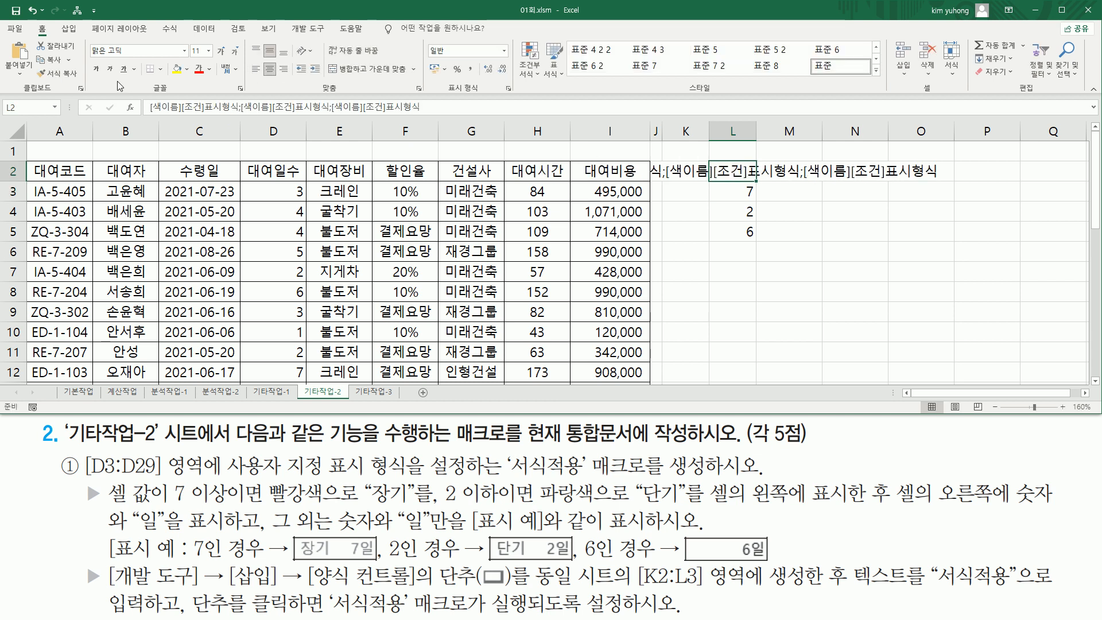
pyautogui.click(258, 70)
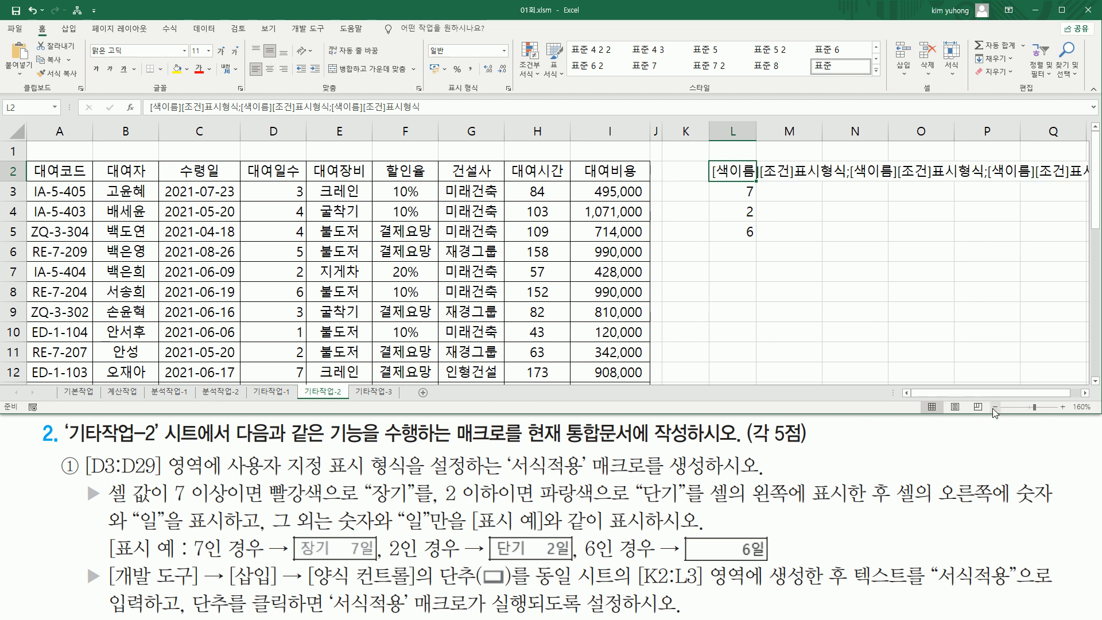
# Examine the colour, condition and display format parts of each semicolon-separated section in the L2 pattern
pyautogui.moveTo(991, 393); pyautogui.dragTo(1002, 393)
pyautogui.hotkey('ctrl', '2')
pyautogui.moveTo(699, 180); pyautogui.dragTo(727, 179)
pyautogui.moveTo(648, 159)
pyautogui.mouseDown()
pyautogui.moveTo(666, 175)
pyautogui.moveTo(778, 187)
pyautogui.mouseUp()
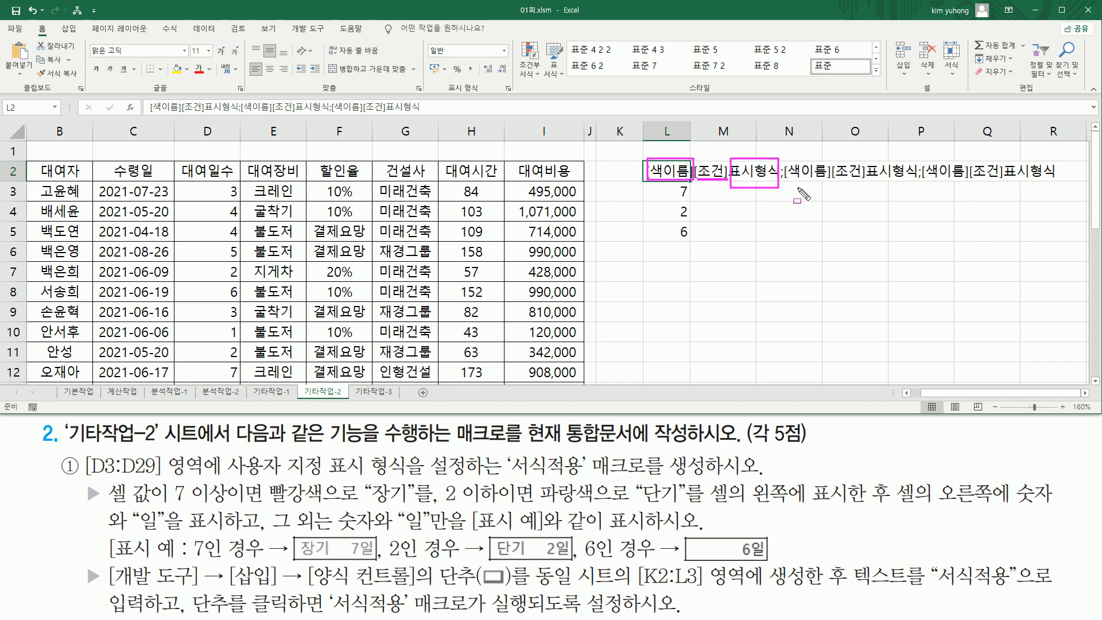
pyautogui.moveTo(837, 161); pyautogui.dragTo(862, 184)
pyautogui.moveTo(791, 174)
pyautogui.mouseDown()
pyautogui.moveTo(830, 174)
pyautogui.moveTo(830, 163)
pyautogui.mouseUp()
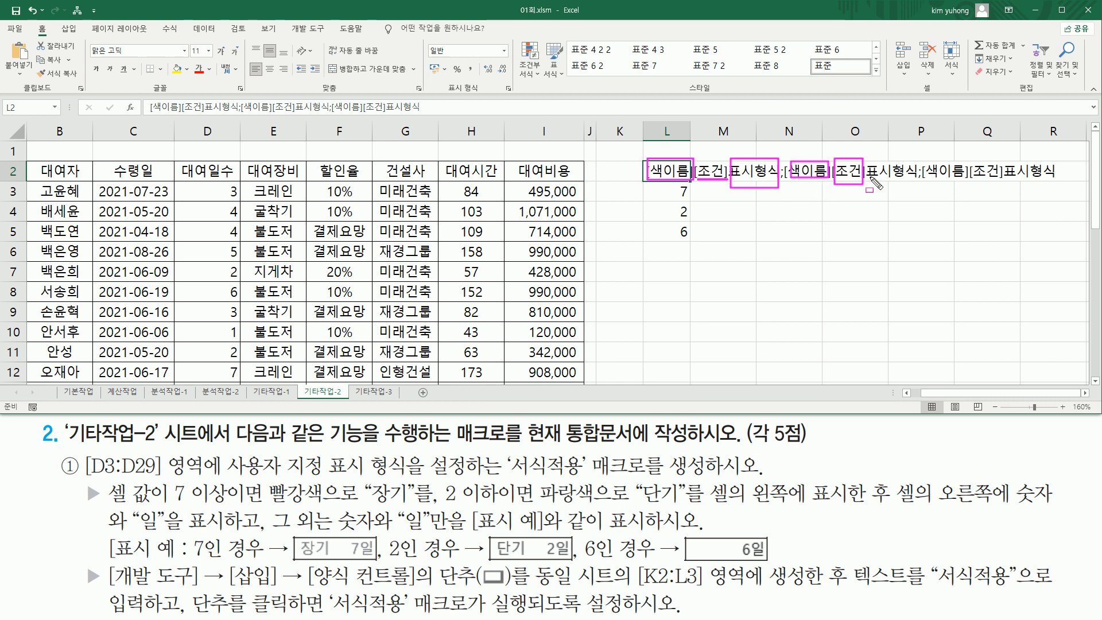
pyautogui.moveTo(865, 178); pyautogui.dragTo(1055, 181)
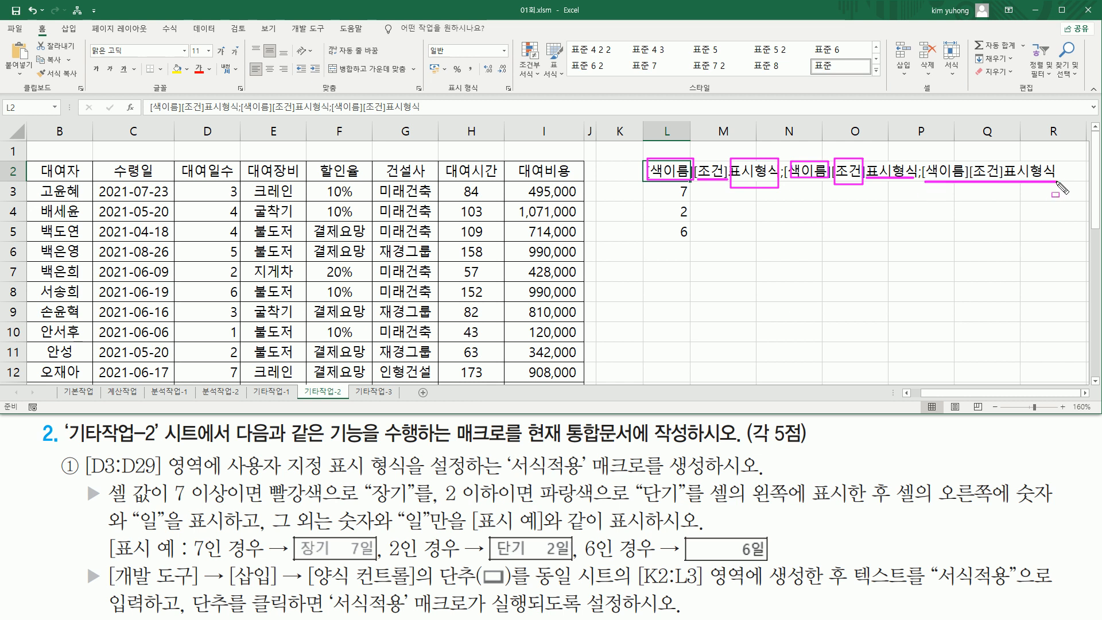
pyautogui.press('Escape')
# Open the cell format settings for L3:L5 and choose the 사용자 지정 number category
pyautogui.moveTo(666, 192); pyautogui.dragTo(664, 234)
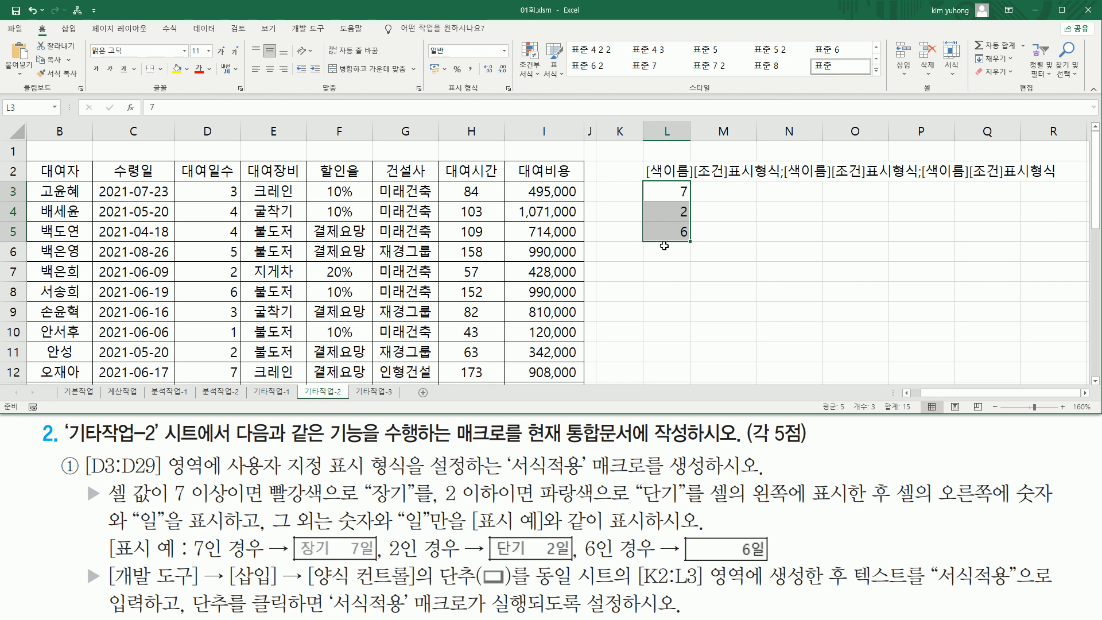
pyautogui.hotkey('ctrl', '1')
pyautogui.moveTo(559, 126); pyautogui.dragTo(445, 75)
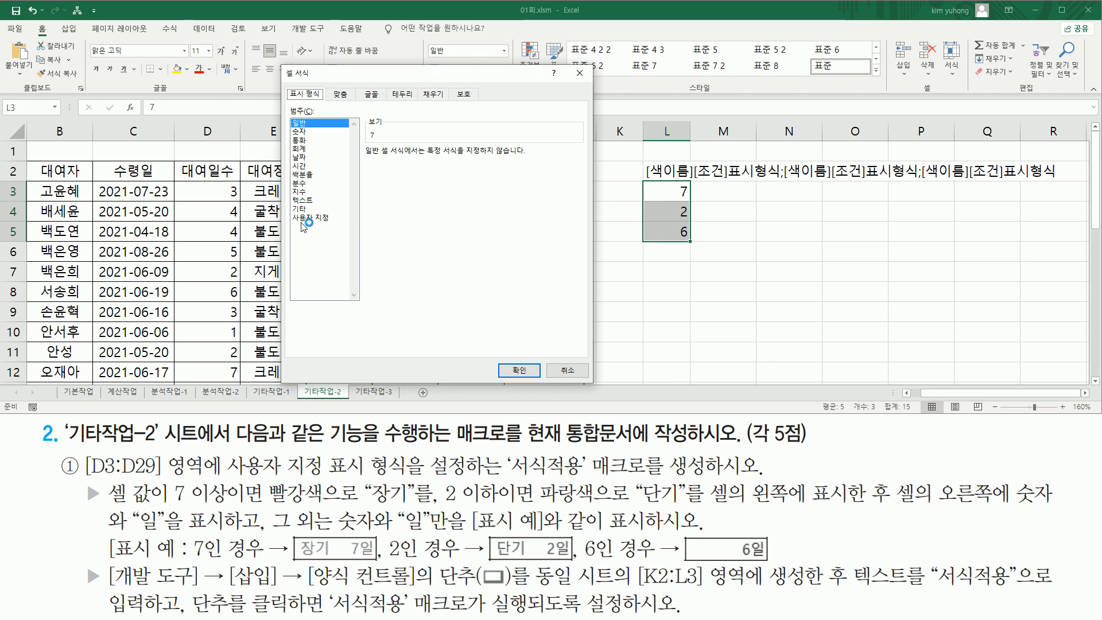
pyautogui.moveTo(288, 87)
pyautogui.mouseDown()
pyautogui.moveTo(322, 101)
pyautogui.moveTo(324, 118)
pyautogui.mouseUp()
pyautogui.moveTo(291, 213); pyautogui.dragTo(343, 225)
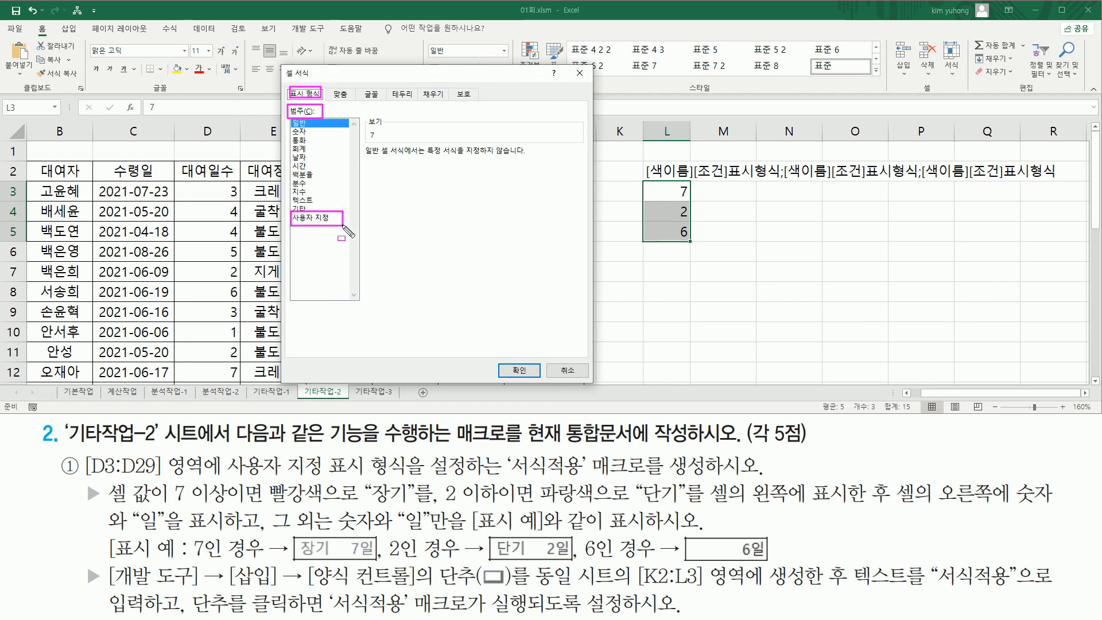
pyautogui.press('Escape')
pyautogui.click(315, 217)
pyautogui.moveTo(362, 154); pyautogui.dragTo(398, 167)
pyautogui.press('Escape')
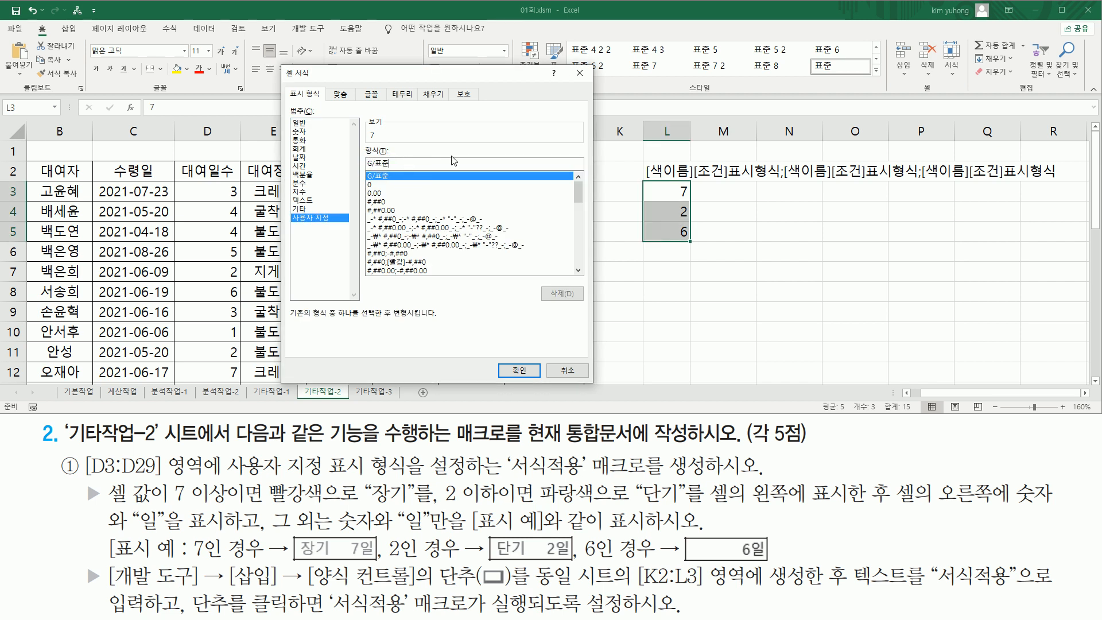
# Replace the format code with the red colour and 7-or-more condition [빨강][>=7]
pyautogui.press('BackSpace')
pyautogui.press('BackSpace')
pyautogui.press('BackSpace')
pyautogui.press('BackSpace')
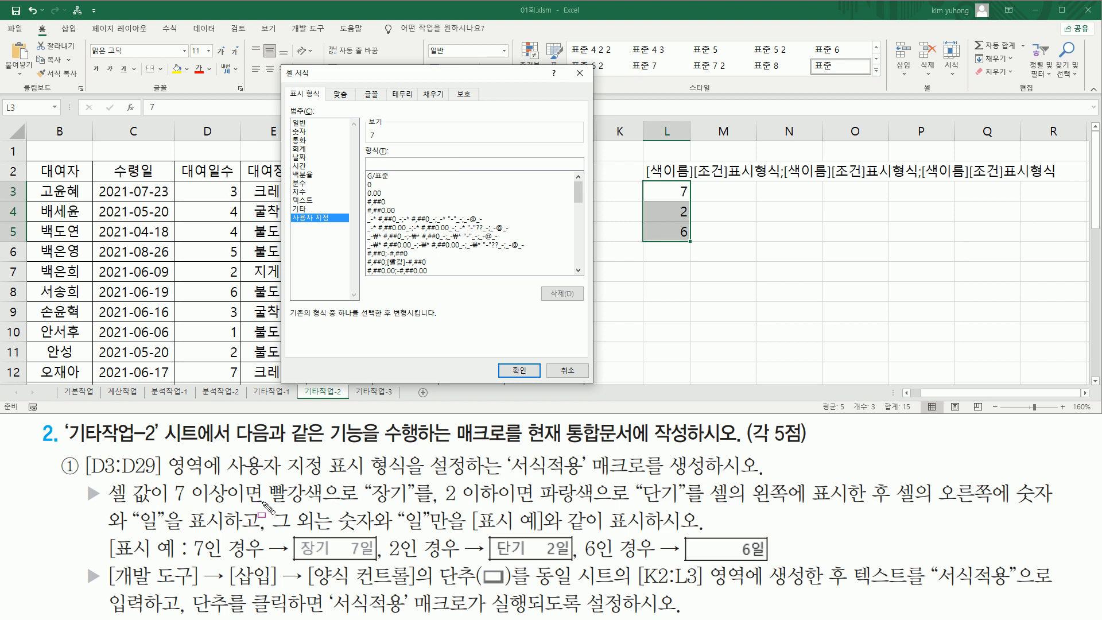
pyautogui.moveTo(168, 479)
pyautogui.mouseDown()
pyautogui.moveTo(234, 506)
pyautogui.moveTo(325, 506)
pyautogui.mouseUp()
pyautogui.click(403, 162)
pyautogui.write('[빨강][>=7')
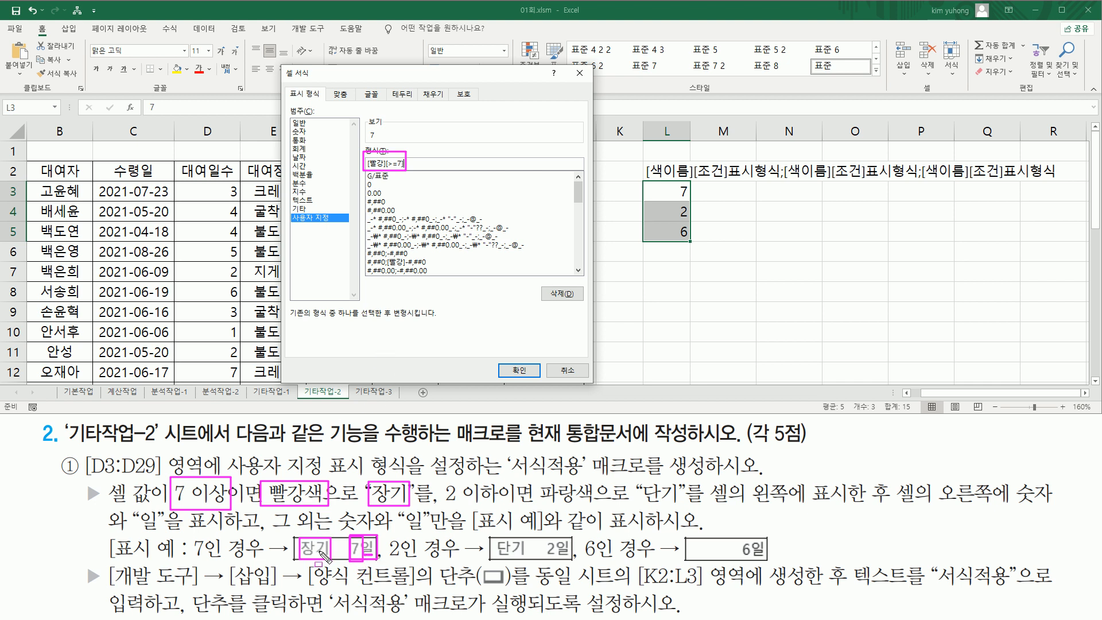
# Complete the custom format as [빨강][>=7]"장기"#"일" and apply it to L3:L5
pyautogui.press('Escape')
pyautogui.click(430, 164)
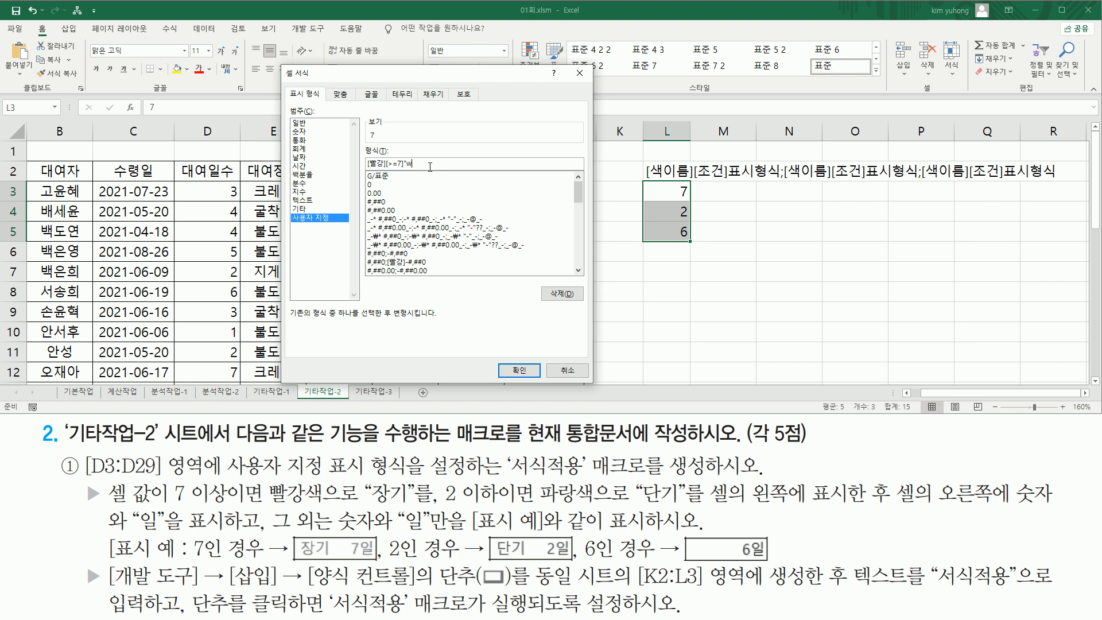
pyautogui.write('장기')
pyautogui.write('"#"일')
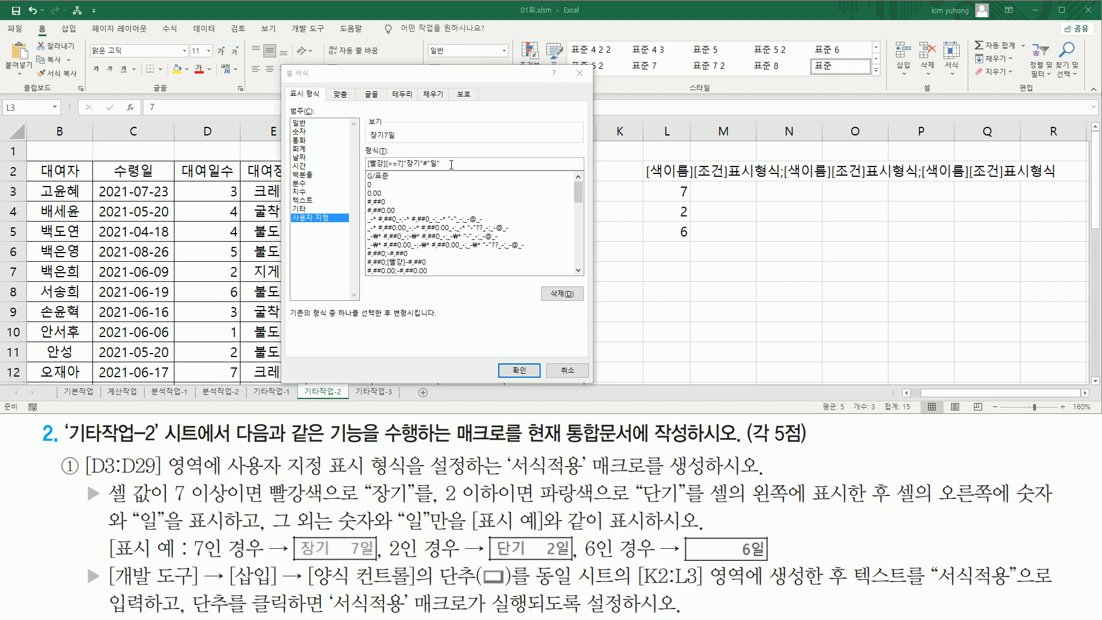
pyautogui.click(526, 371)
# Widen column L so the formatted value in L3 fits
pyautogui.hscroll(-1, 714, 190)
pyautogui.click(715, 191)
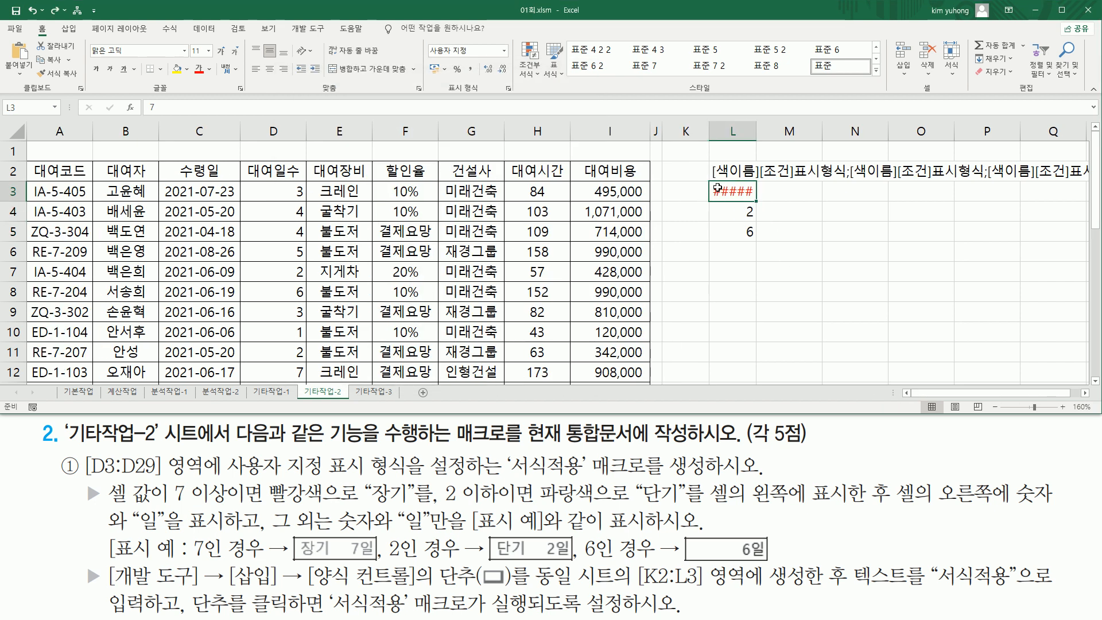
pyautogui.moveTo(757, 131); pyautogui.dragTo(800, 132)
# Compare L3 with the 장기 7일 display example, checking the gap between text and number, and reselect L3:L5
pyautogui.moveTo(749, 197); pyautogui.dragTo(797, 197)
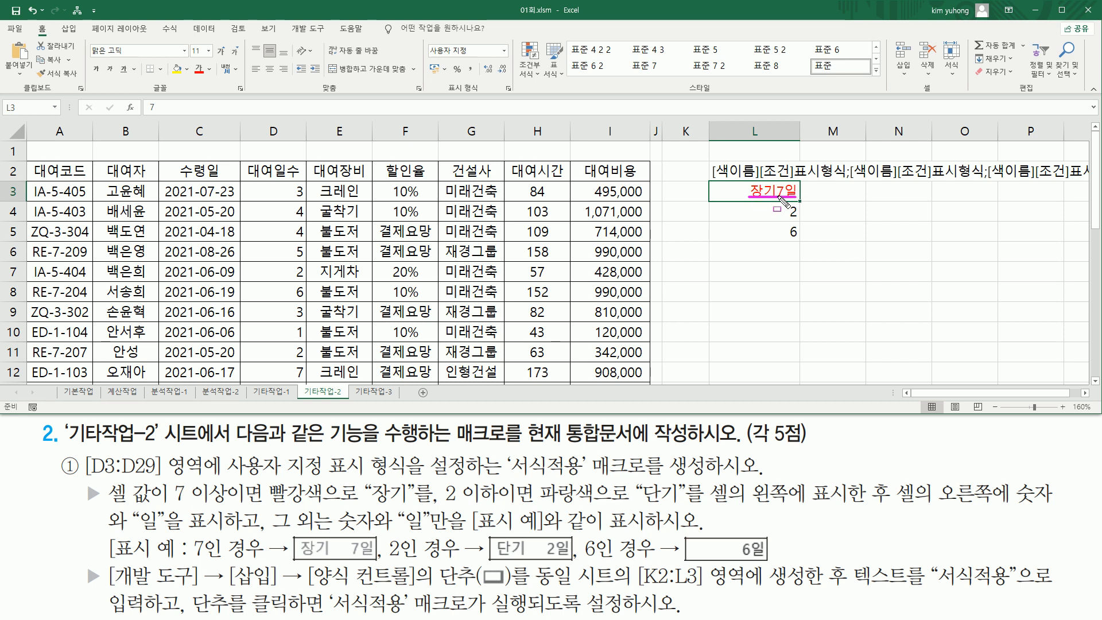
pyautogui.moveTo(296, 537)
pyautogui.mouseDown()
pyautogui.moveTo(297, 558)
pyautogui.moveTo(329, 560)
pyautogui.mouseUp()
pyautogui.moveTo(350, 536); pyautogui.dragTo(376, 559)
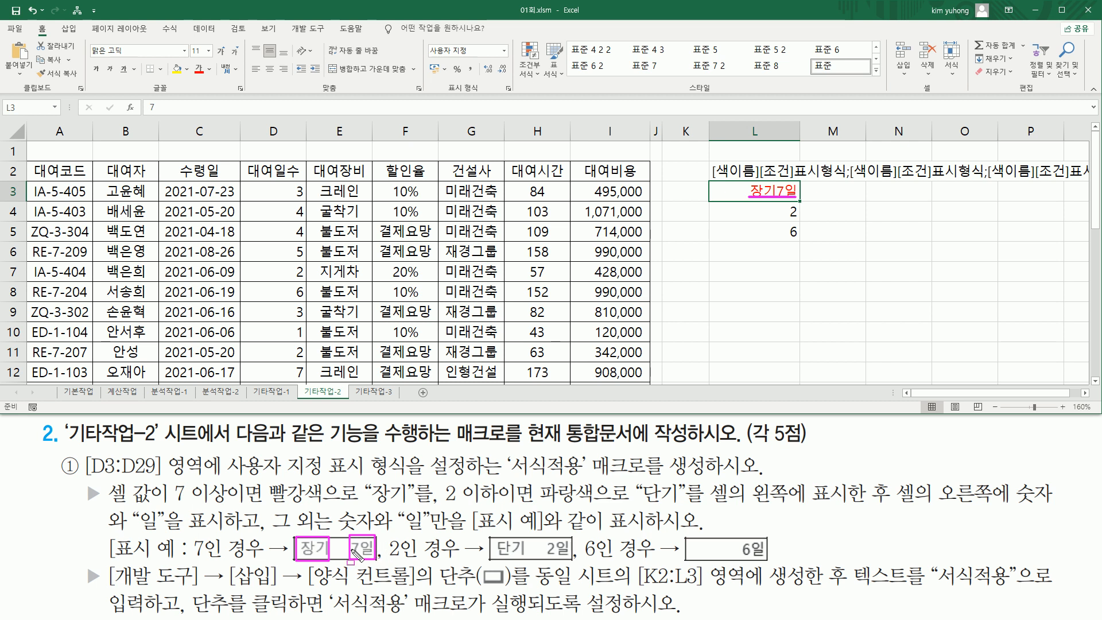
pyautogui.moveTo(331, 539); pyautogui.dragTo(350, 559)
pyautogui.press('Escape')
pyautogui.moveTo(781, 193); pyautogui.dragTo(787, 228)
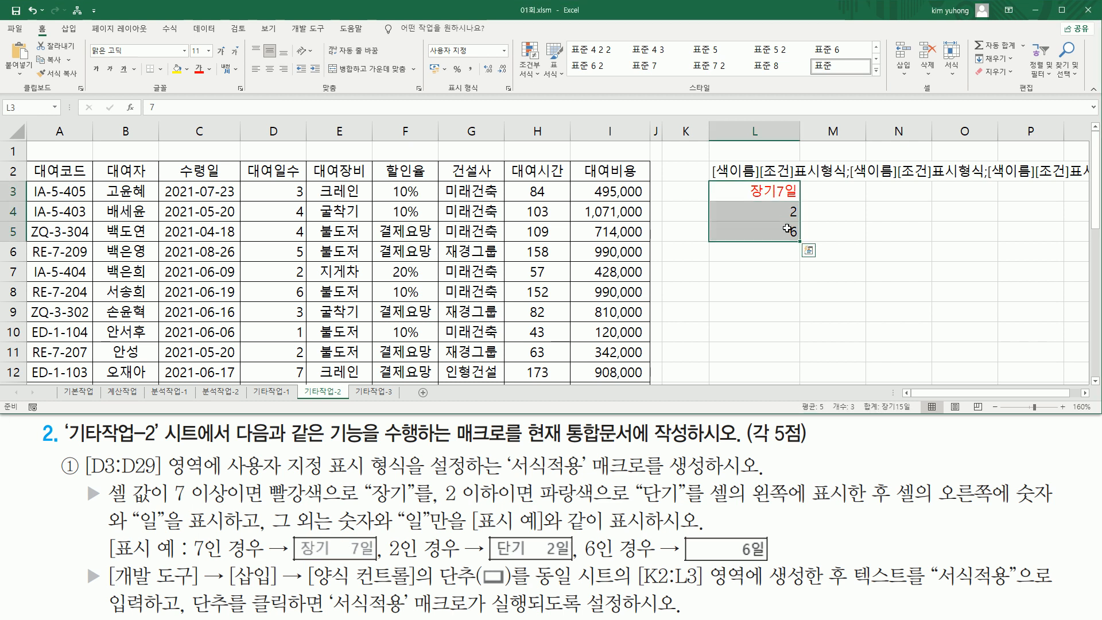
# Insert a space fill (* ) between "장기" and # in the custom format of L3:L5 and apply it
pyautogui.hotkey('ctrl', '1')
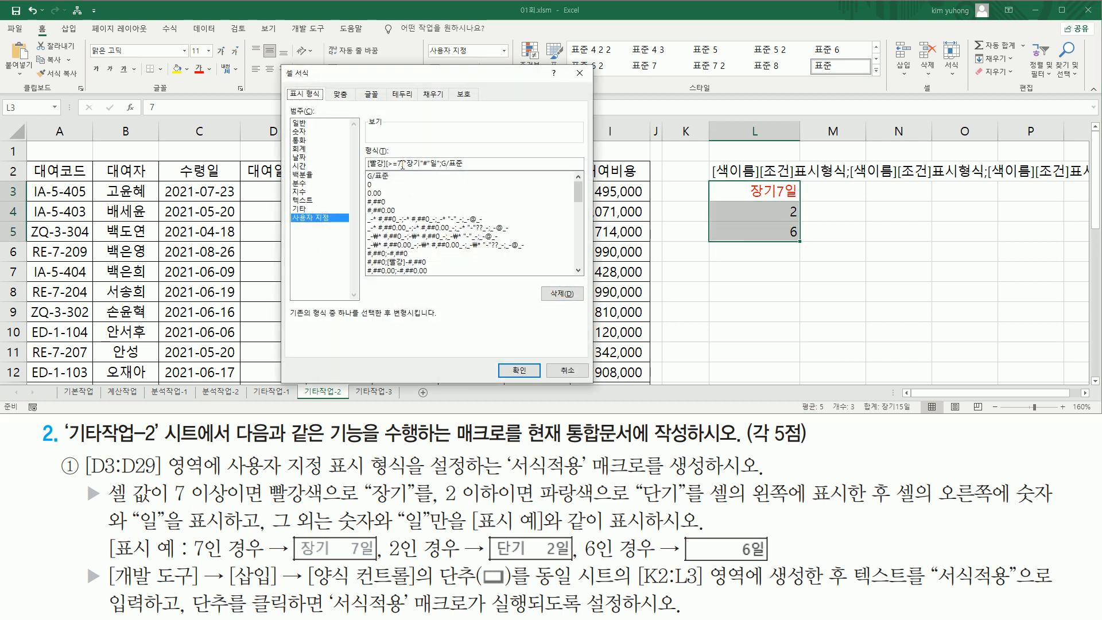
pyautogui.click(421, 164)
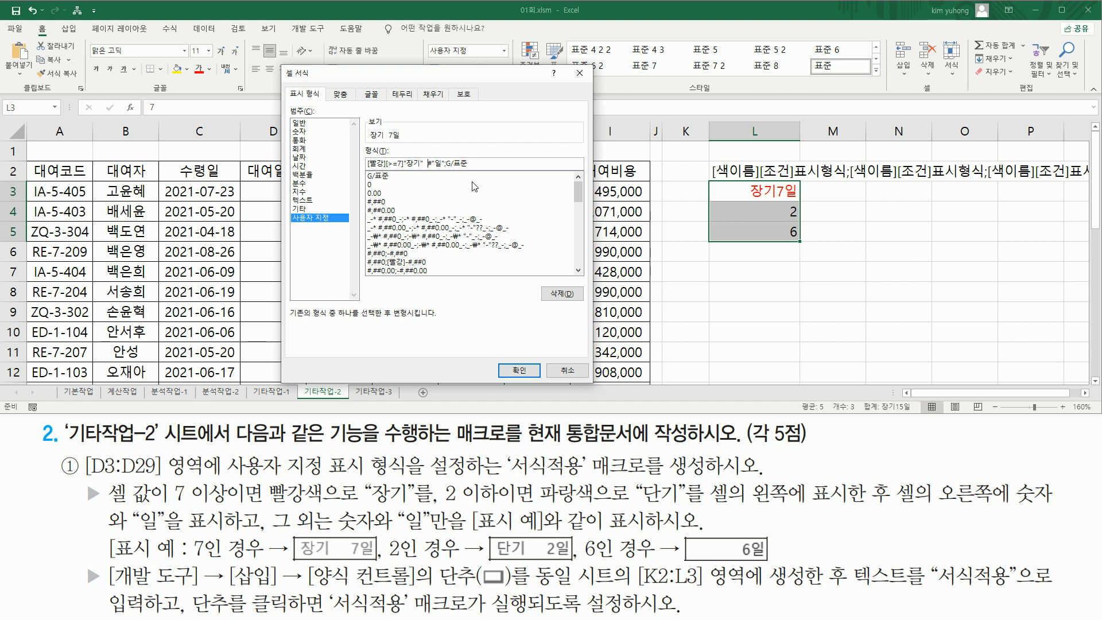
pyautogui.click(425, 164)
pyautogui.press('Delete')
pyautogui.press('Delete')
pyautogui.press('Delete')
pyautogui.write('*')
pyautogui.moveTo(444, 168); pyautogui.dragTo(472, 153)
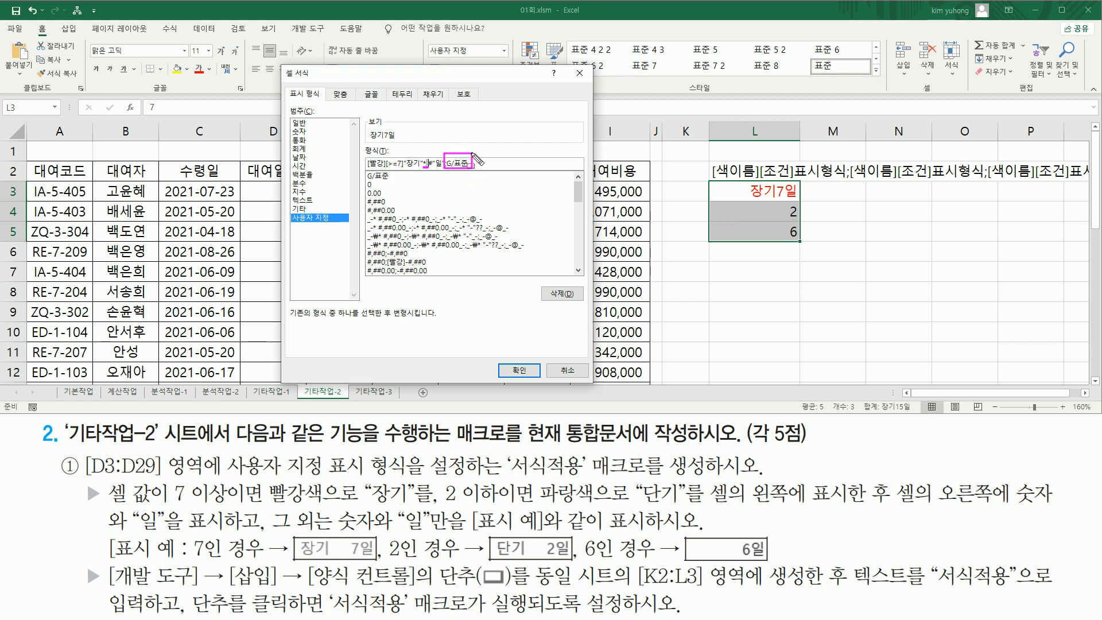
pyautogui.press('Escape')
pyautogui.click(477, 163)
pyautogui.click(526, 369)
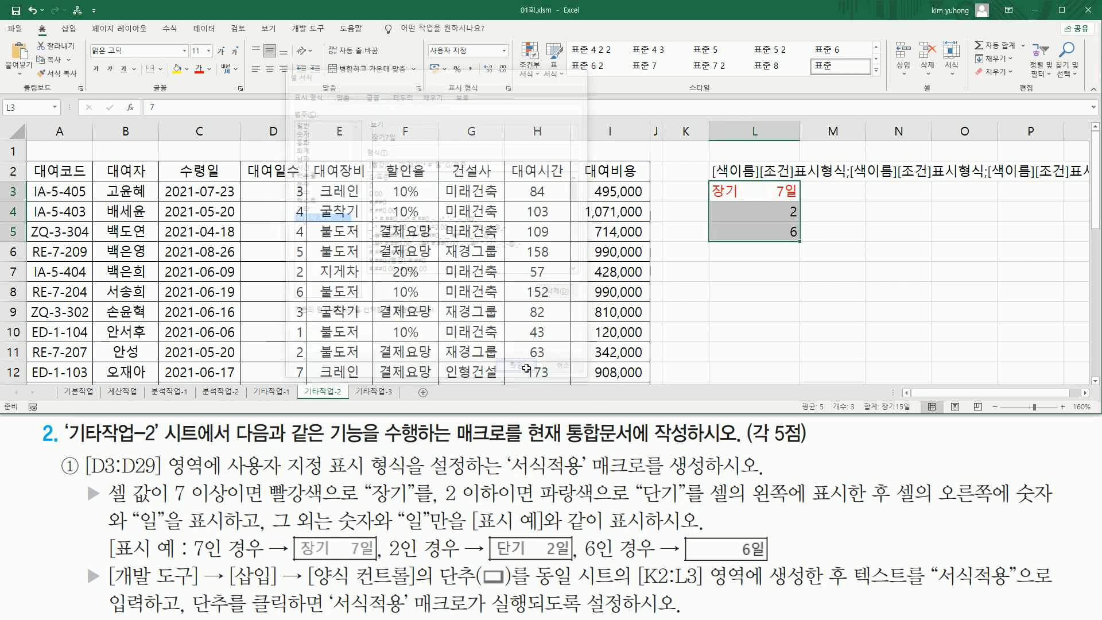
# Narrow column L to test how the fill spaces the text and number in L3
pyautogui.moveTo(711, 197); pyautogui.dragTo(796, 197)
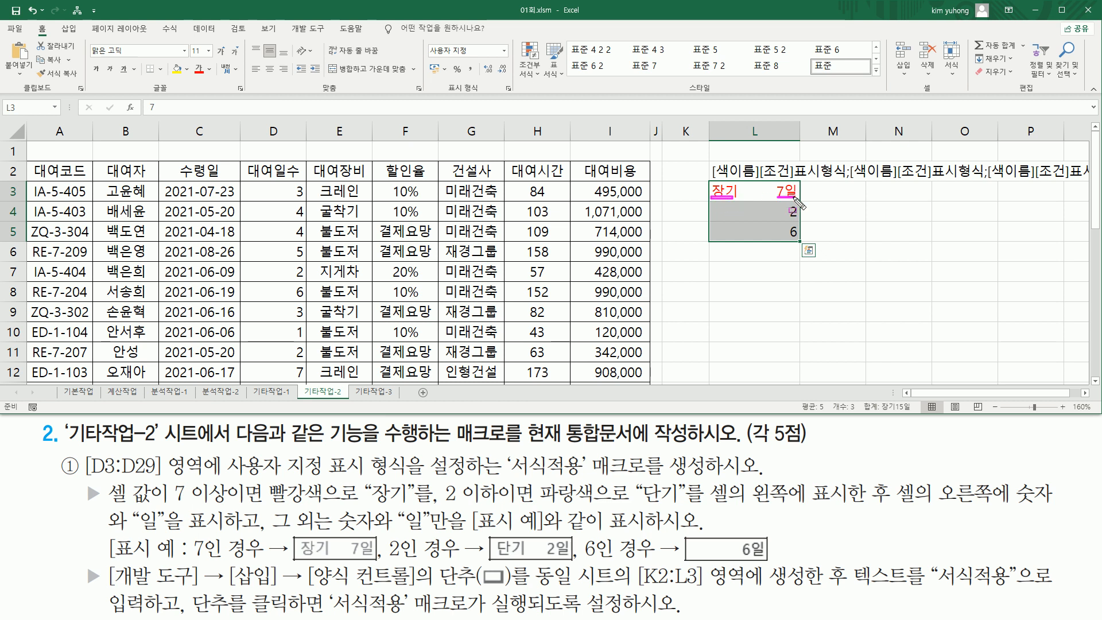
pyautogui.moveTo(799, 134); pyautogui.dragTo(777, 134)
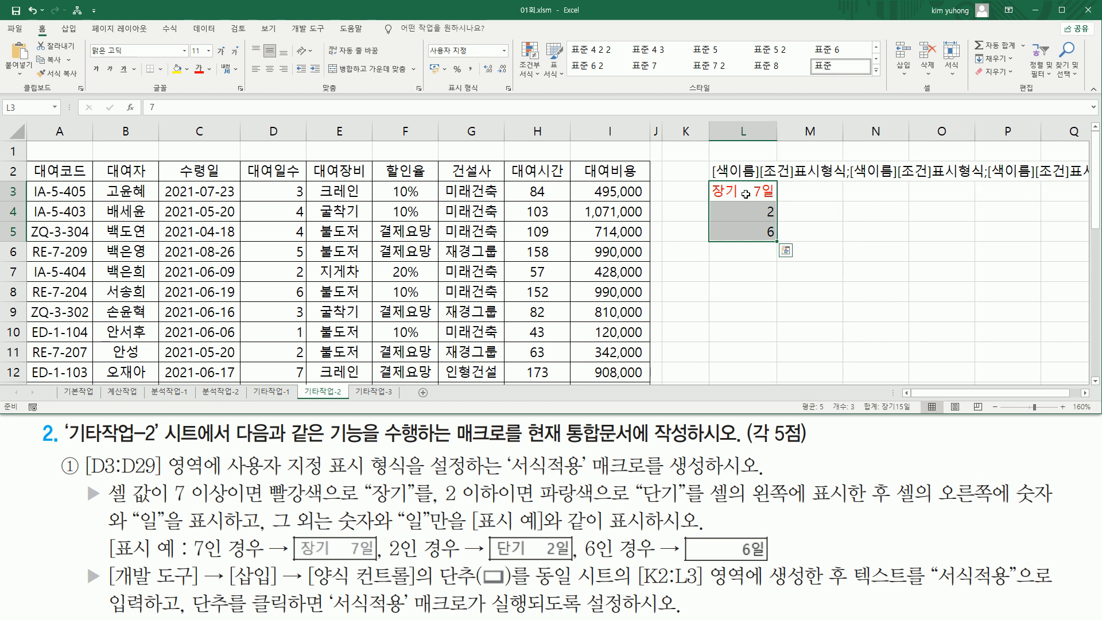
pyautogui.click(761, 198)
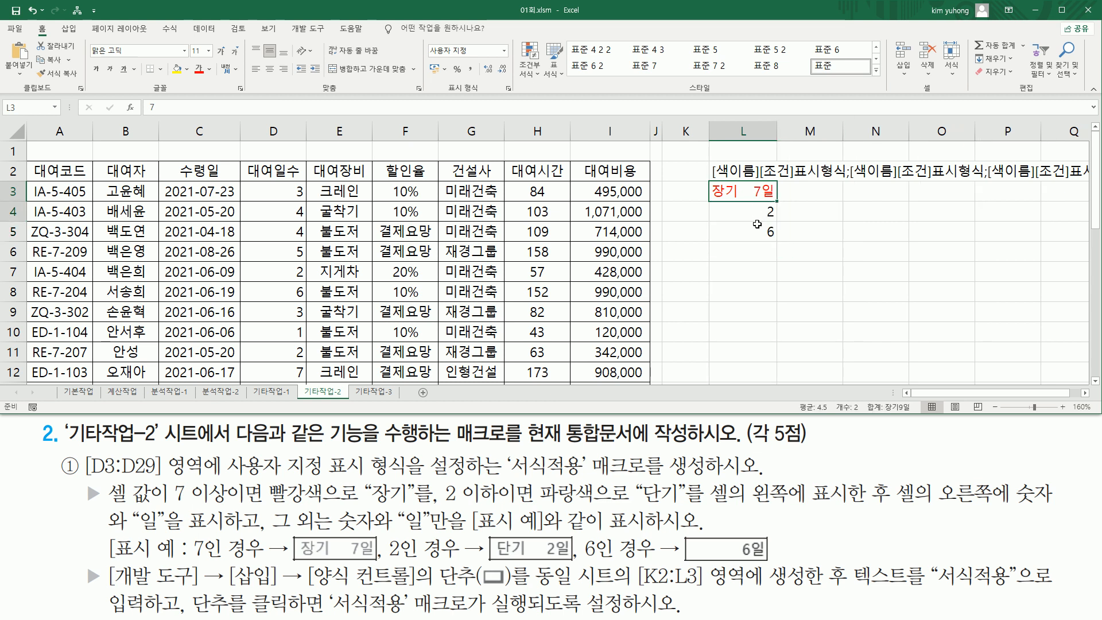
# Remove the G/표준 section from the custom format of L3:L5 and copy the remaining code [빨강][>=7]"장기"* #"일"
pyautogui.moveTo(756, 196); pyautogui.dragTo(759, 235)
pyautogui.hotkey('ctrl', '1')
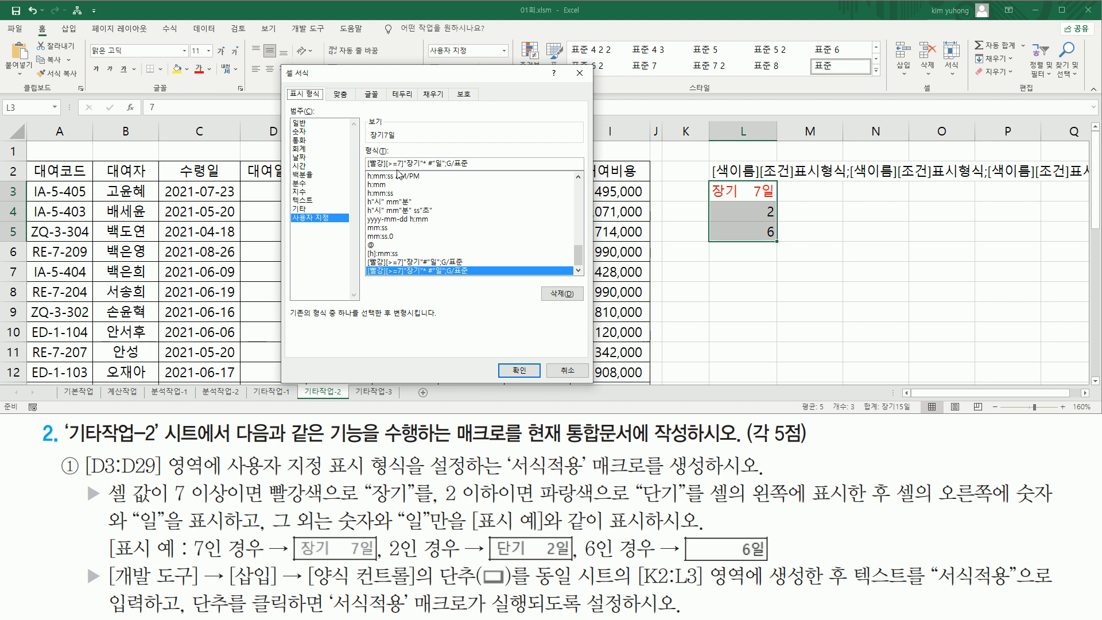
pyautogui.click(431, 164)
pyautogui.moveTo(445, 164); pyautogui.dragTo(498, 165)
pyautogui.press('Delete')
pyautogui.hotkey('shift', 'Home')
pyautogui.hotkey('ctrl', 'c')
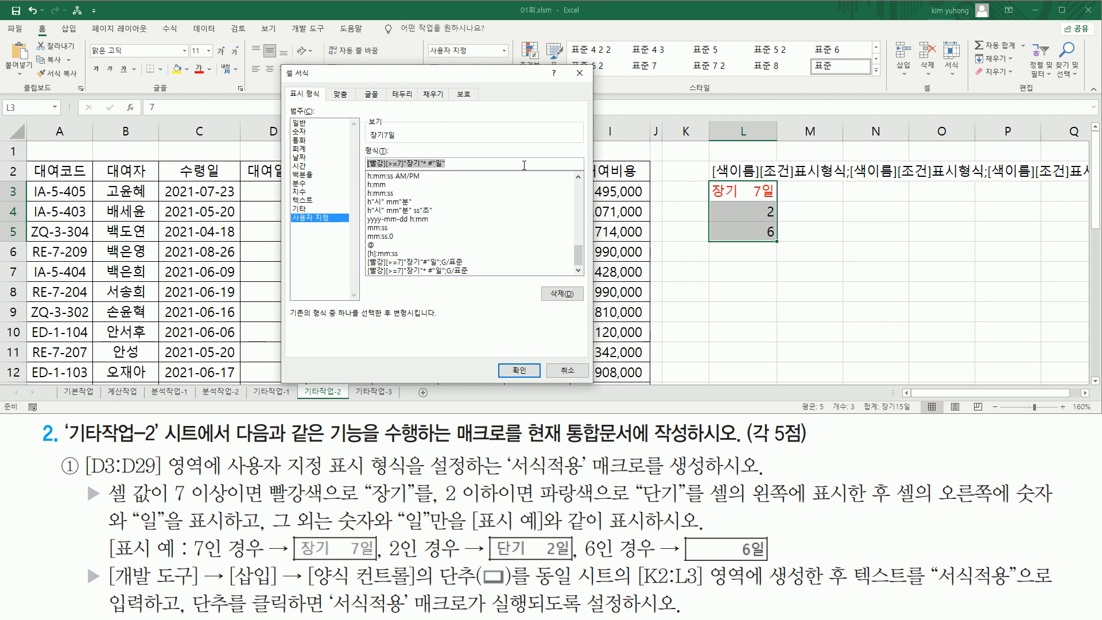
pyautogui.click(519, 371)
# Paste the copied format code into M3 as plain text for reference
pyautogui.click(876, 251)
pyautogui.click(795, 195)
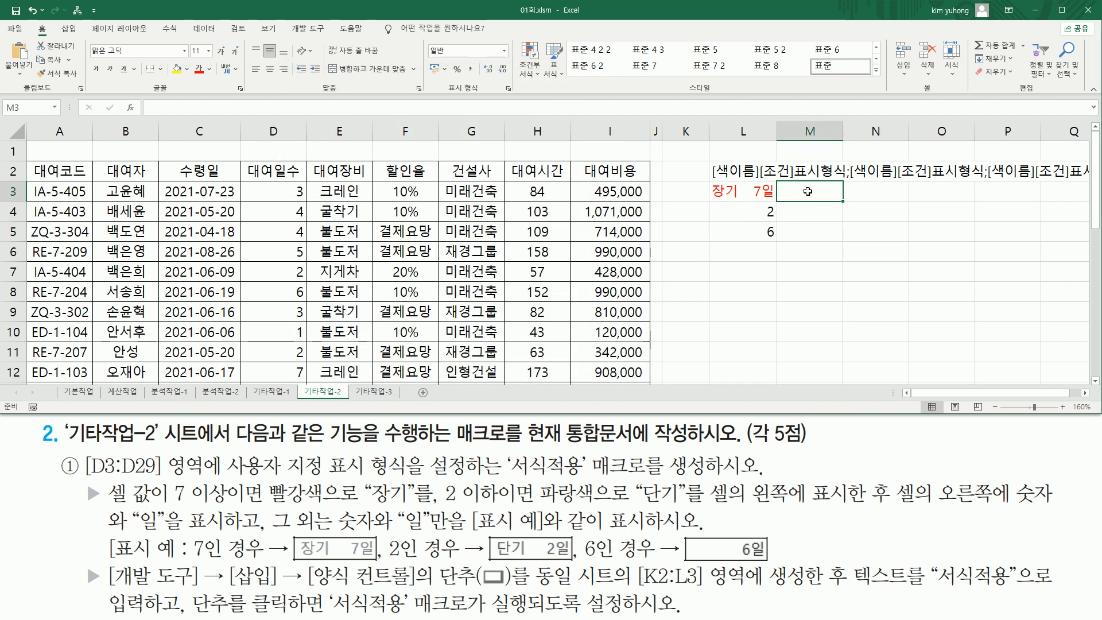
pyautogui.hotkey('ctrl', 'v')
pyautogui.press('Return')
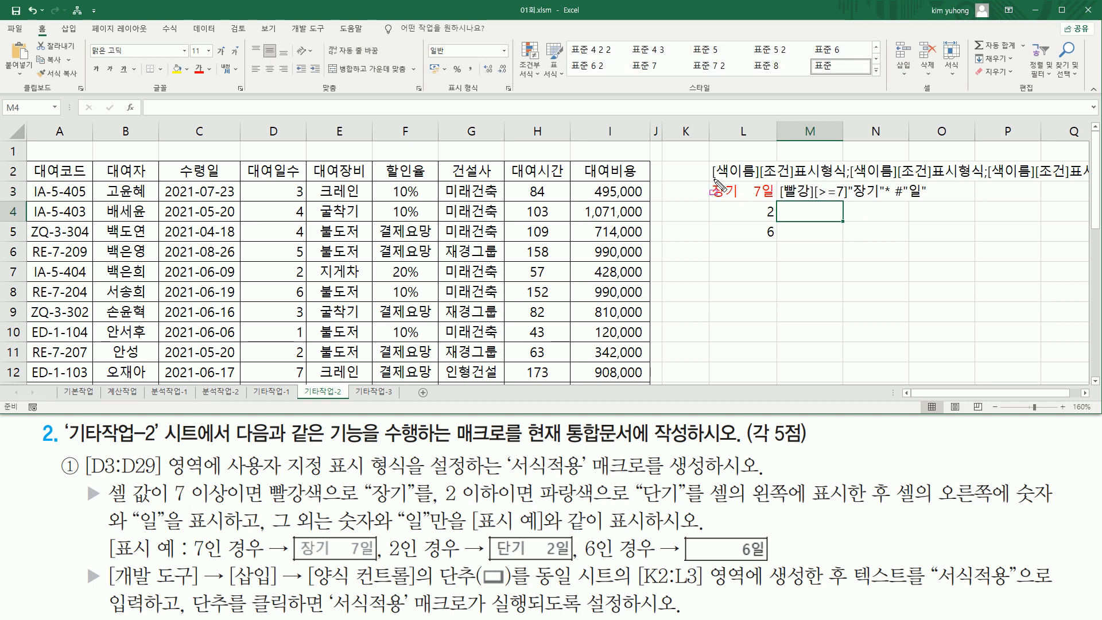
# Compare each part of the M3 format code with the pattern in L2 and the formatted display in L3
pyautogui.moveTo(712, 179)
pyautogui.mouseDown()
pyautogui.moveTo(758, 178)
pyautogui.moveTo(813, 199)
pyautogui.mouseUp()
pyautogui.moveTo(762, 179); pyautogui.dragTo(842, 199)
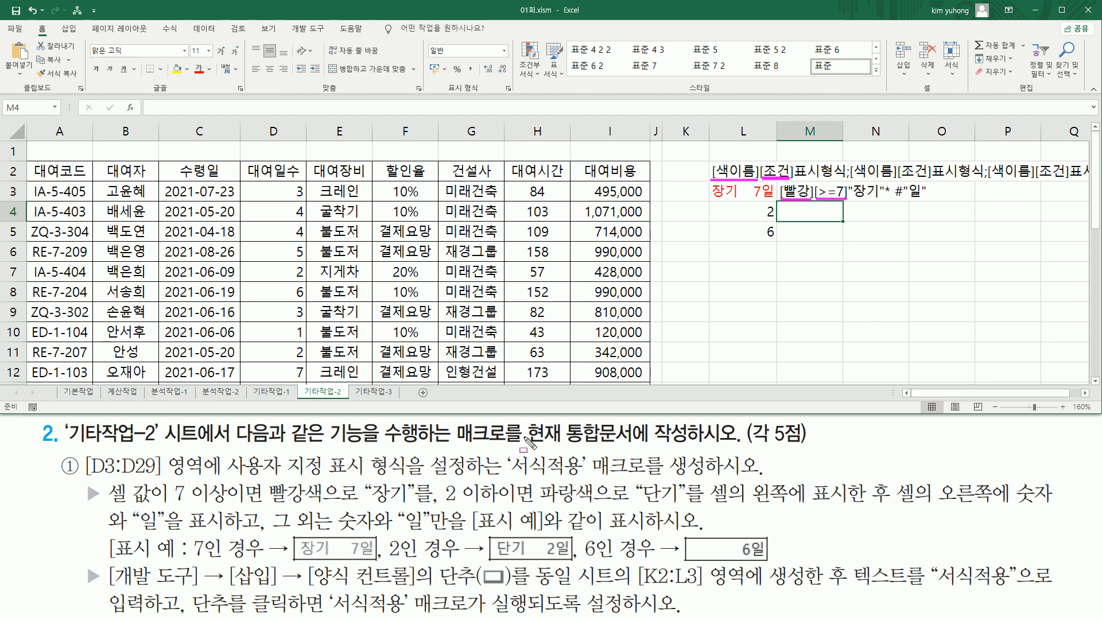
pyautogui.moveTo(854, 199); pyautogui.dragTo(878, 200)
pyautogui.moveTo(895, 197); pyautogui.dragTo(903, 197)
pyautogui.moveTo(909, 197); pyautogui.dragTo(918, 197)
pyautogui.moveTo(739, 185); pyautogui.dragTo(754, 198)
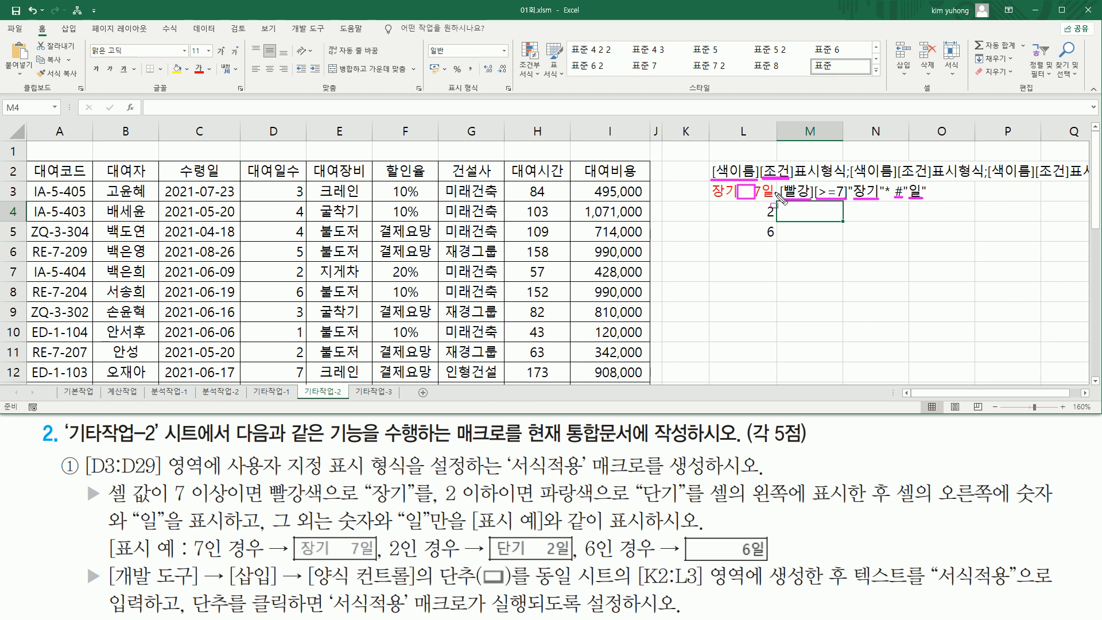
pyautogui.moveTo(885, 184); pyautogui.dragTo(891, 197)
pyautogui.press('Escape')
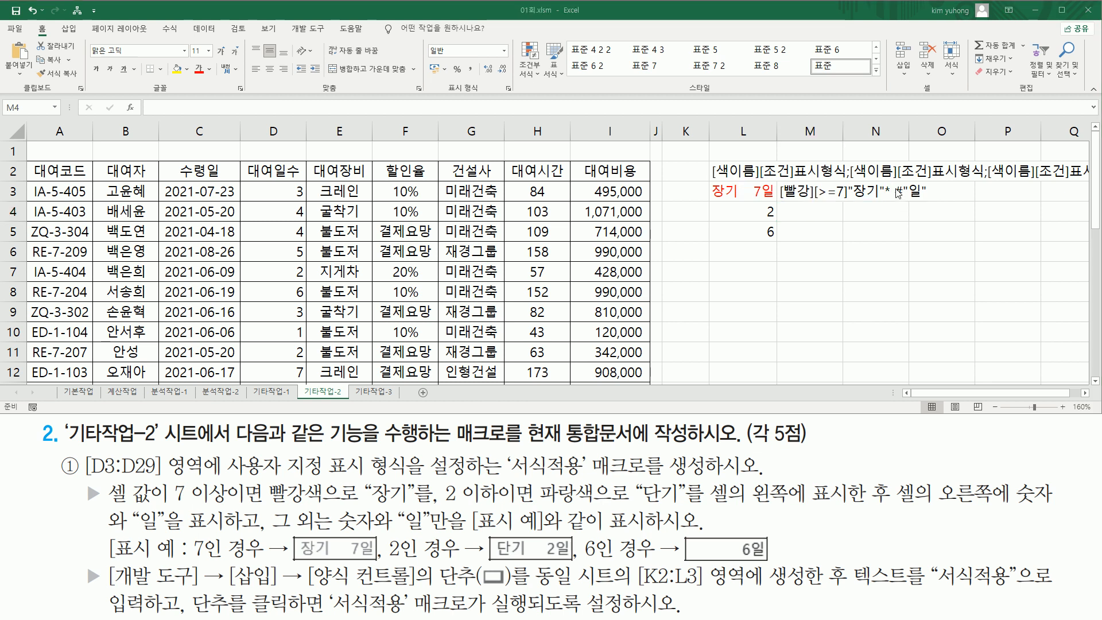
# Inspect the space that follows the asterisk within the M3 format code, leaving the cell as it is
pyautogui.doubleClick(828, 190)
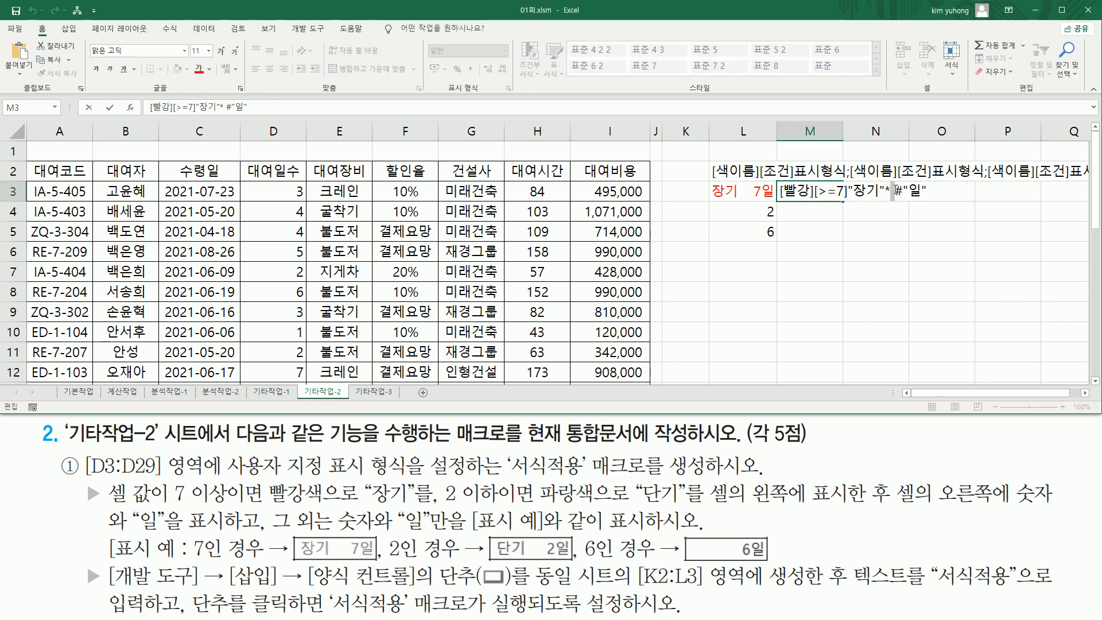
pyautogui.click(893, 190)
pyautogui.click(886, 238)
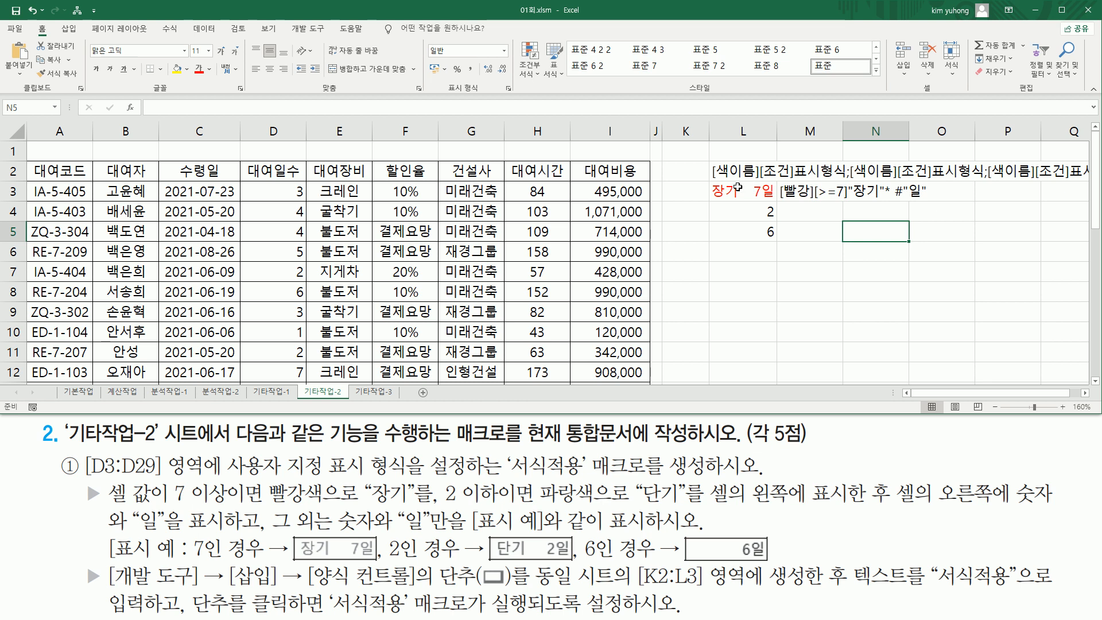
# Move the format code from M3 to F1, and clear and narrow the sample column L
pyautogui.click(770, 211)
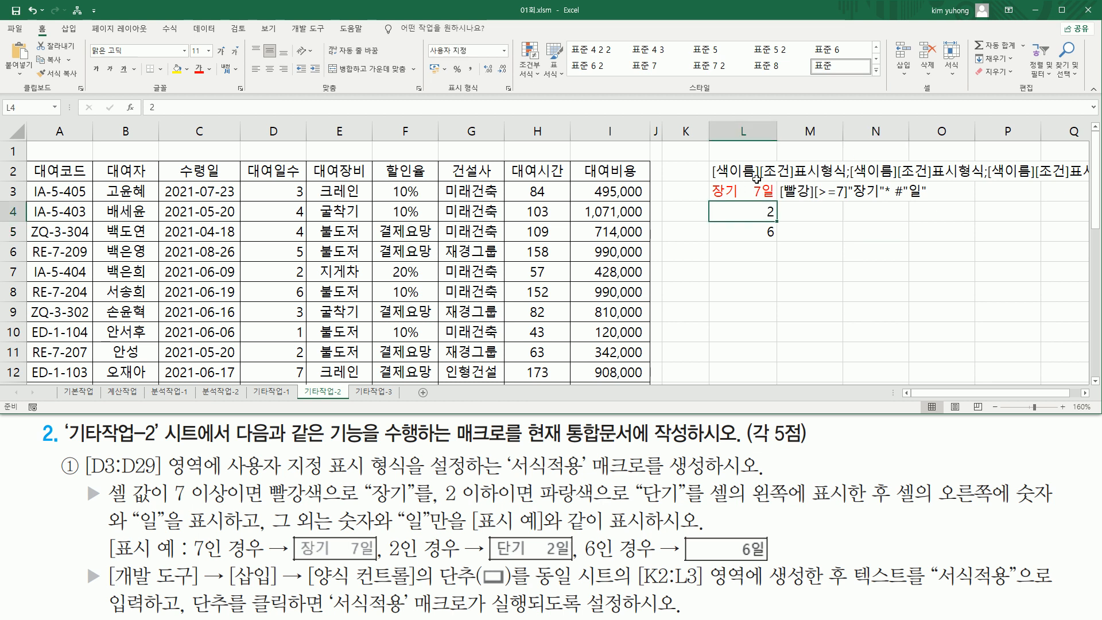
pyautogui.click(804, 196)
pyautogui.moveTo(804, 198); pyautogui.dragTo(426, 152)
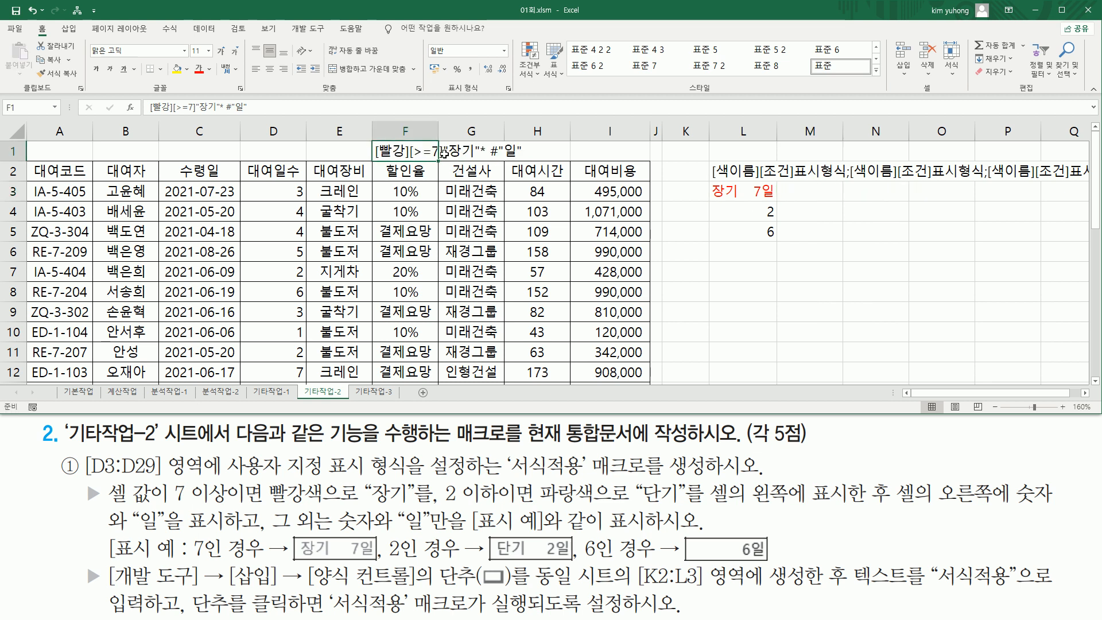
pyautogui.moveTo(777, 131)
pyautogui.mouseDown()
pyautogui.moveTo(755, 134)
pyautogui.moveTo(767, 128)
pyautogui.mouseUp()
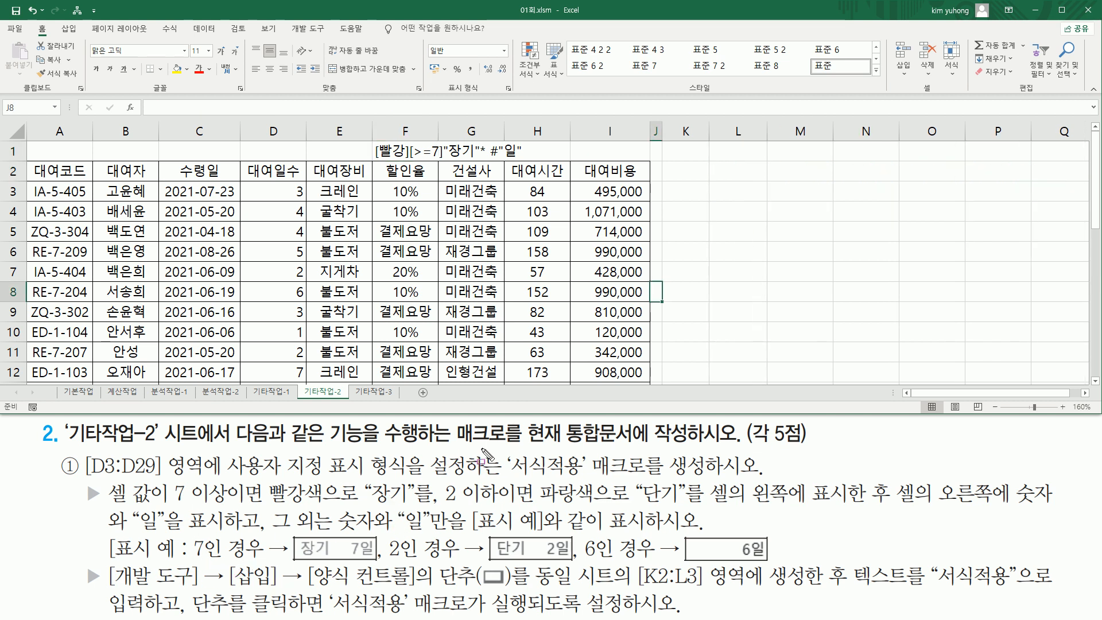
# Read the task's requirements for the 서식적용 macro and its form-control button, including location, caption and assigned macro
pyautogui.moveTo(510, 451)
pyautogui.mouseDown()
pyautogui.moveTo(583, 479)
pyautogui.moveTo(640, 476)
pyautogui.mouseUp()
pyautogui.moveTo(109, 587)
pyautogui.mouseDown()
pyautogui.moveTo(507, 588)
pyautogui.moveTo(509, 565)
pyautogui.moveTo(630, 587)
pyautogui.moveTo(837, 588)
pyautogui.mouseUp()
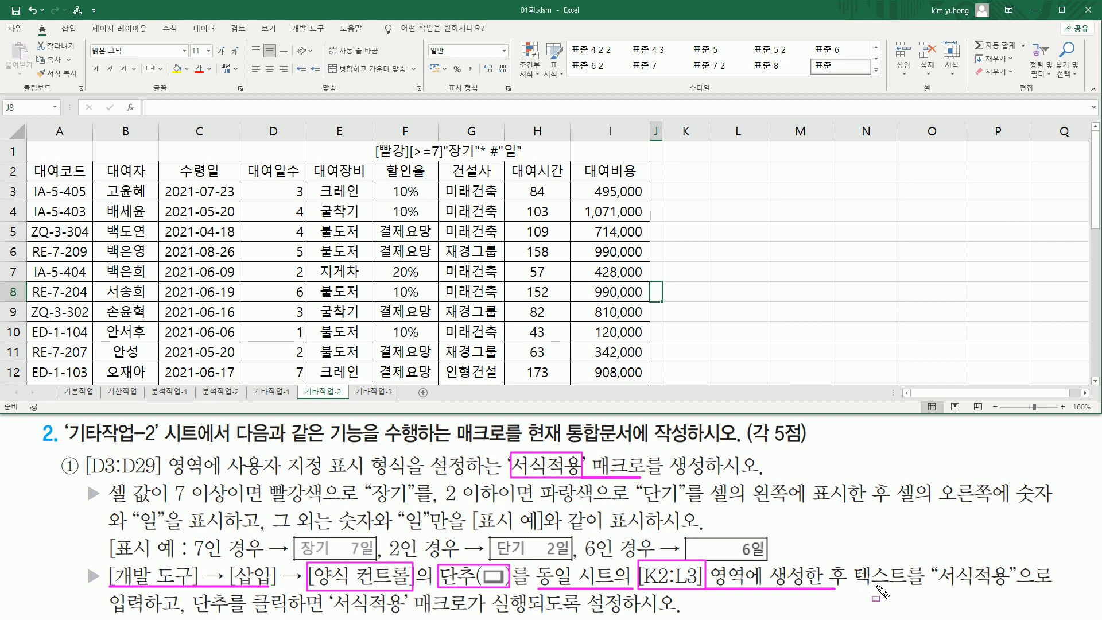
pyautogui.moveTo(853, 560); pyautogui.dragTo(1014, 591)
pyautogui.moveTo(96, 611); pyautogui.dragTo(384, 614)
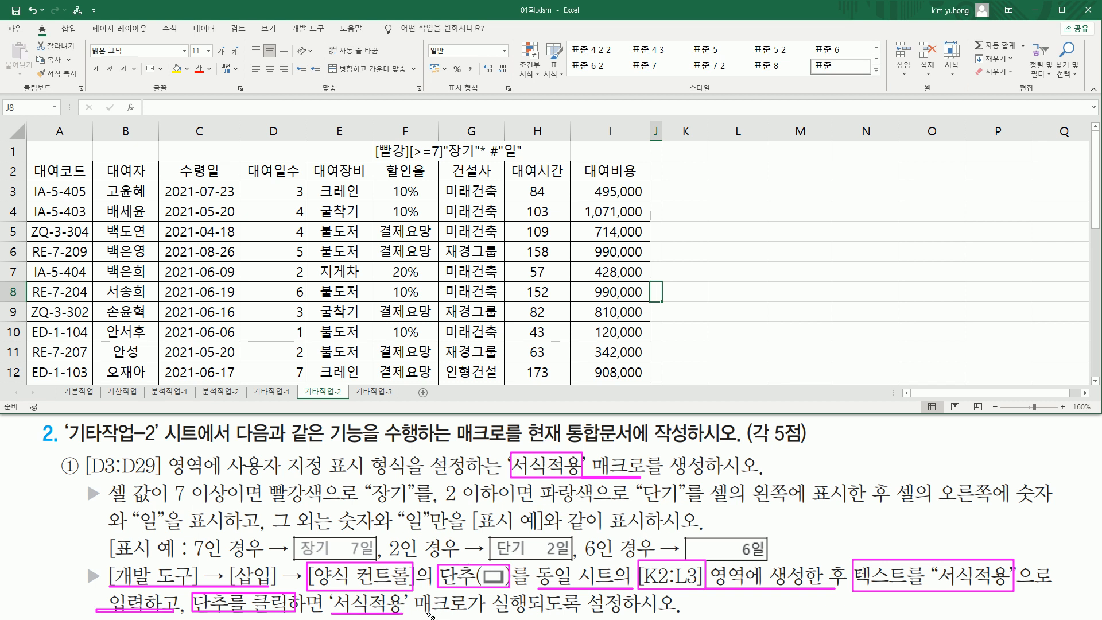
pyautogui.moveTo(496, 616); pyautogui.dragTo(655, 616)
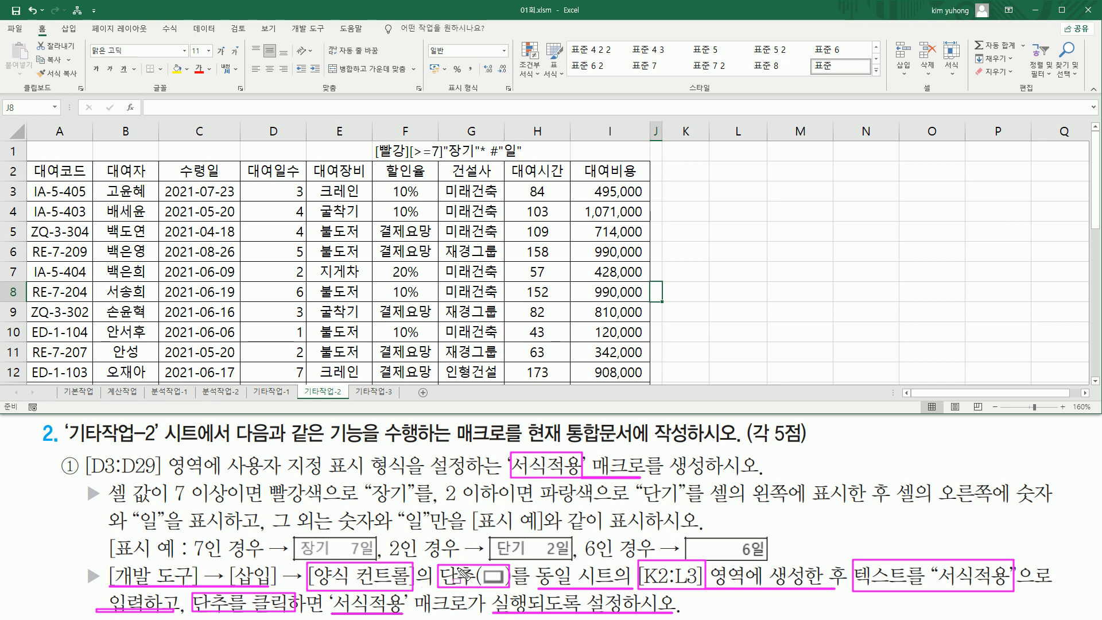
pyautogui.press('Escape')
pyautogui.moveTo(438, 563); pyautogui.dragTo(512, 591)
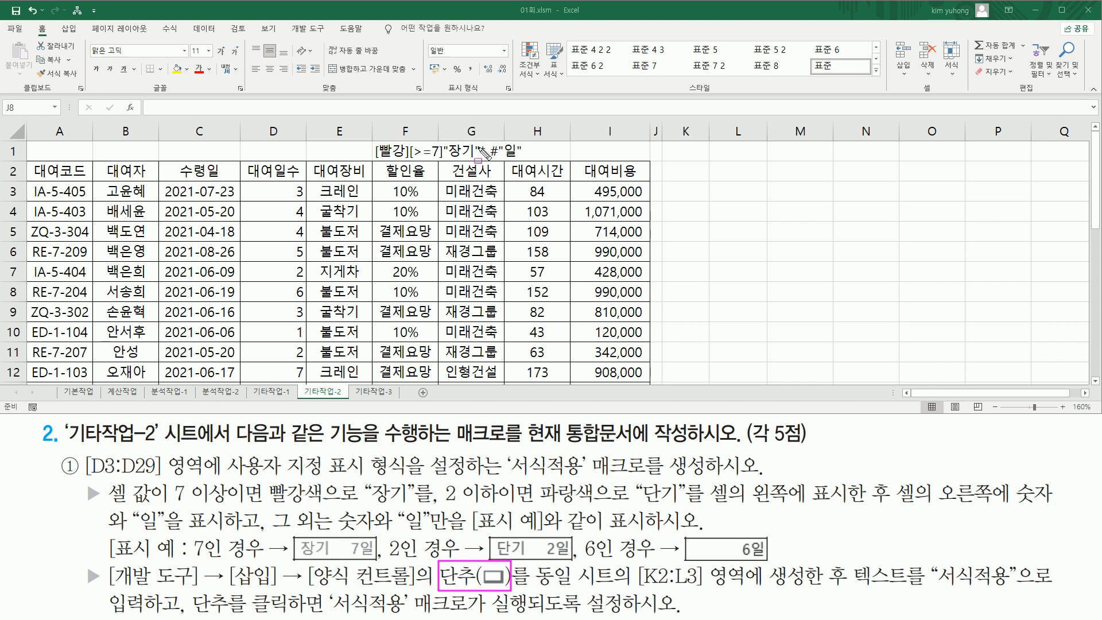
# Display the 개발 도구 commands and enlarge the workbook window to full screen height
pyautogui.moveTo(290, 20); pyautogui.dragTo(330, 37)
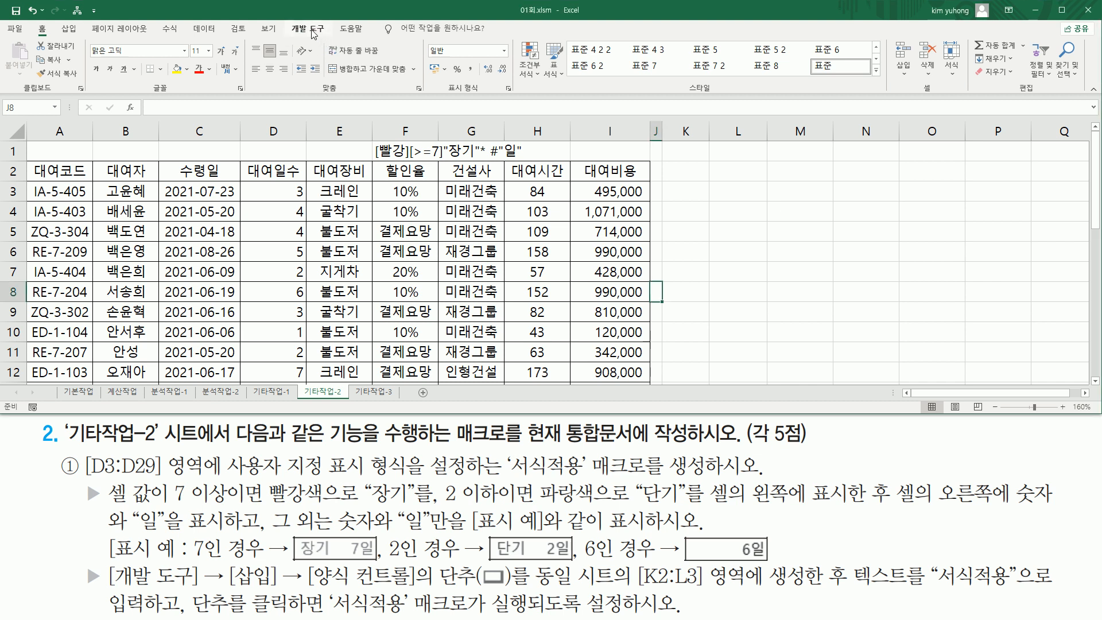
pyautogui.click(319, 29)
pyautogui.moveTo(296, 29)
pyautogui.mouseDown()
pyautogui.moveTo(338, 49)
pyautogui.moveTo(312, 53)
pyautogui.moveTo(323, 35)
pyautogui.mouseUp()
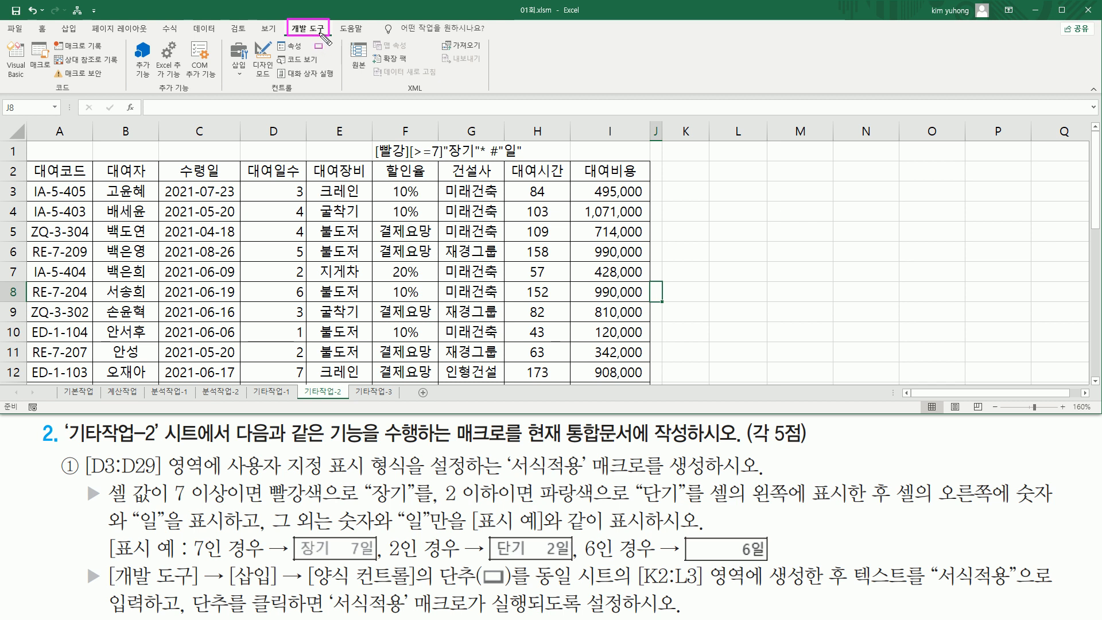
pyautogui.press('Escape')
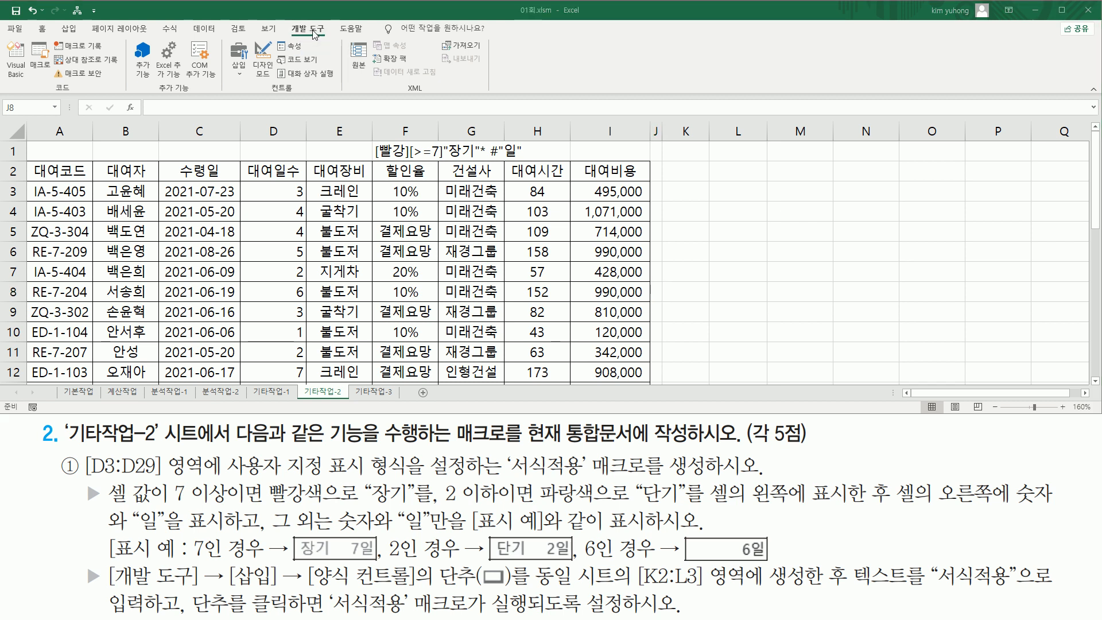
pyautogui.click(590, 10)
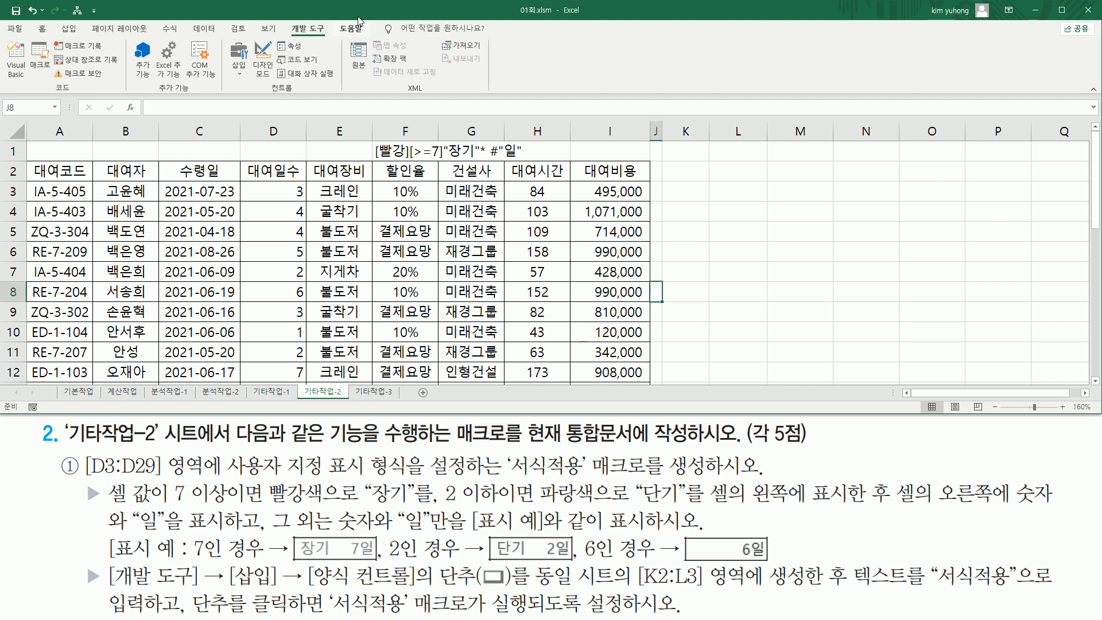
pyautogui.doubleClick(423, 12)
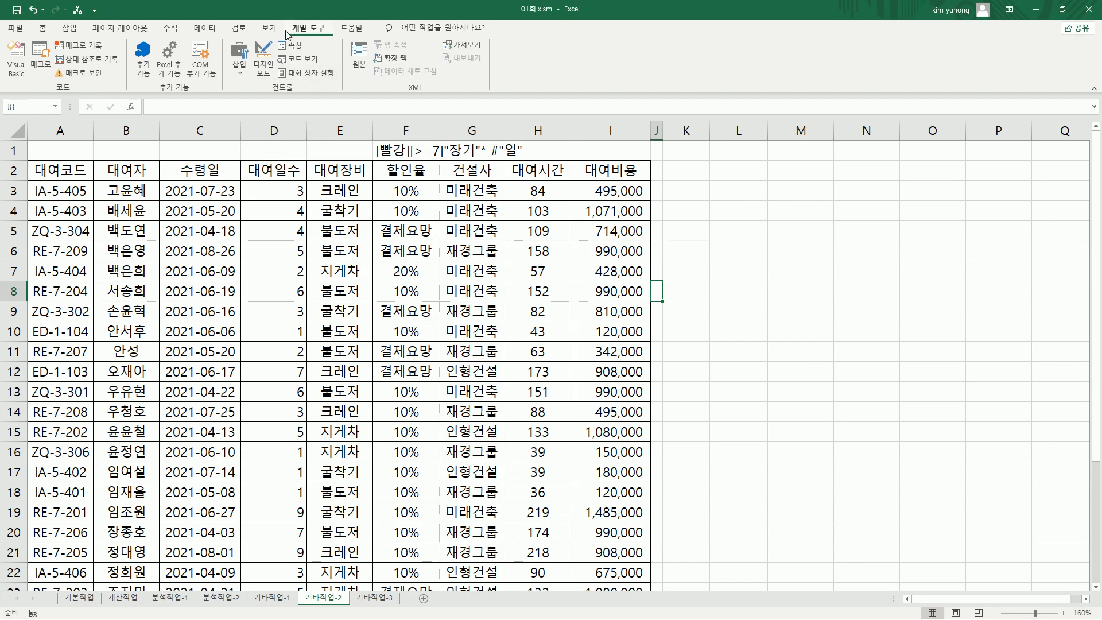
# Open the ribbon customization settings in the Excel options
pyautogui.click(16, 28)
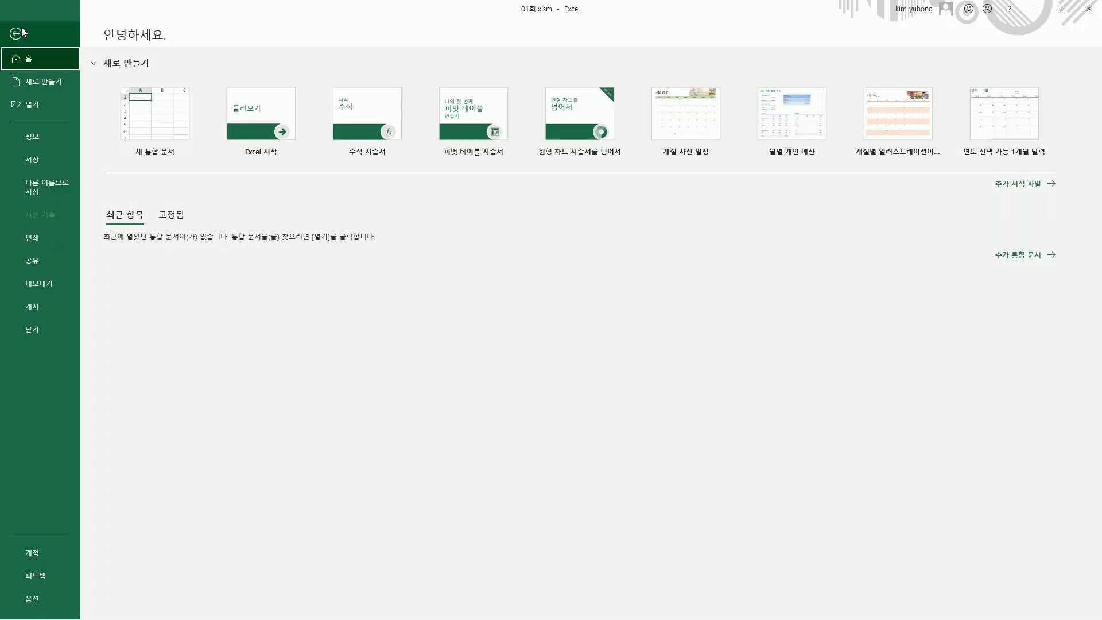
pyautogui.click(34, 599)
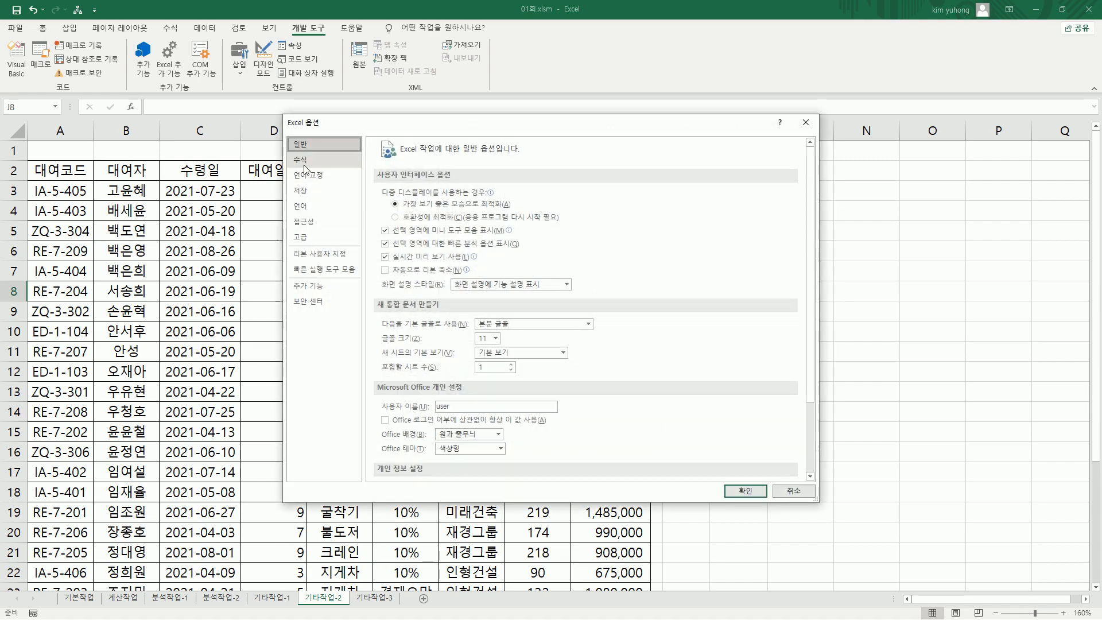
pyautogui.moveTo(282, 112); pyautogui.dragTo(326, 127)
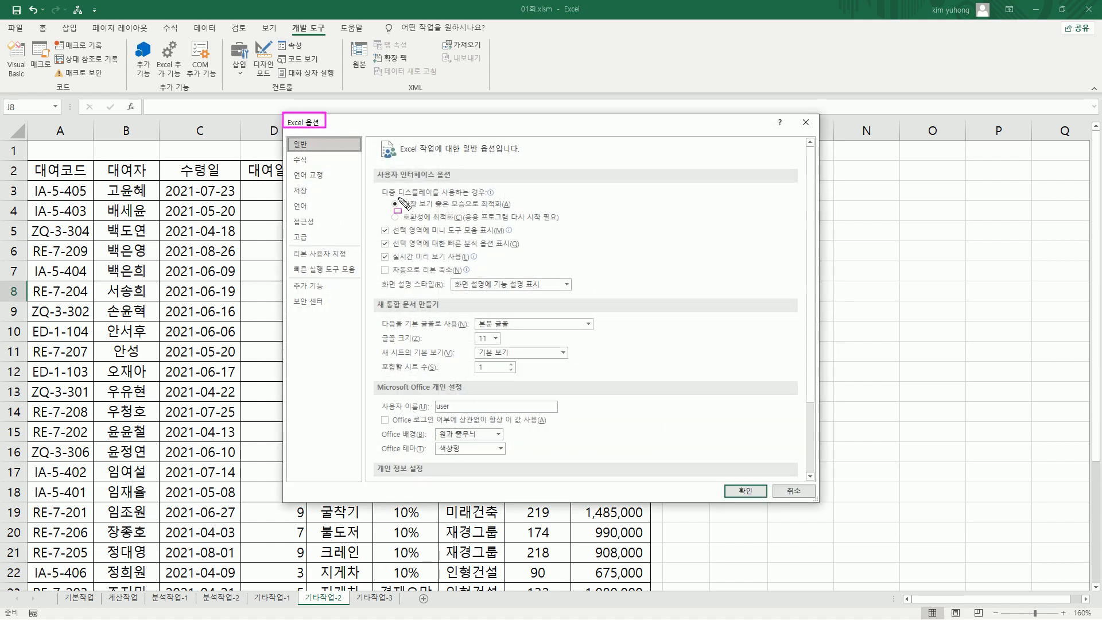
pyautogui.press('Escape')
pyautogui.moveTo(291, 247); pyautogui.dragTo(349, 262)
pyautogui.press('Escape')
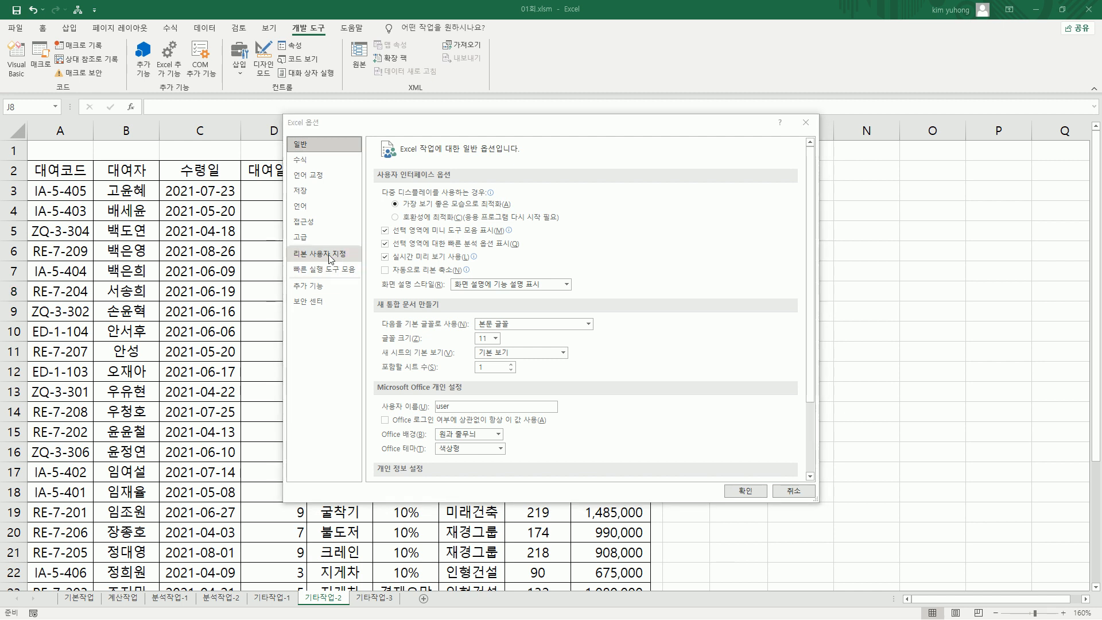
pyautogui.click(323, 255)
# Check in the list of main ribbon tabs whether 개발 도구 is enabled
pyautogui.hotkey('ctrl', 'shift', 'd')
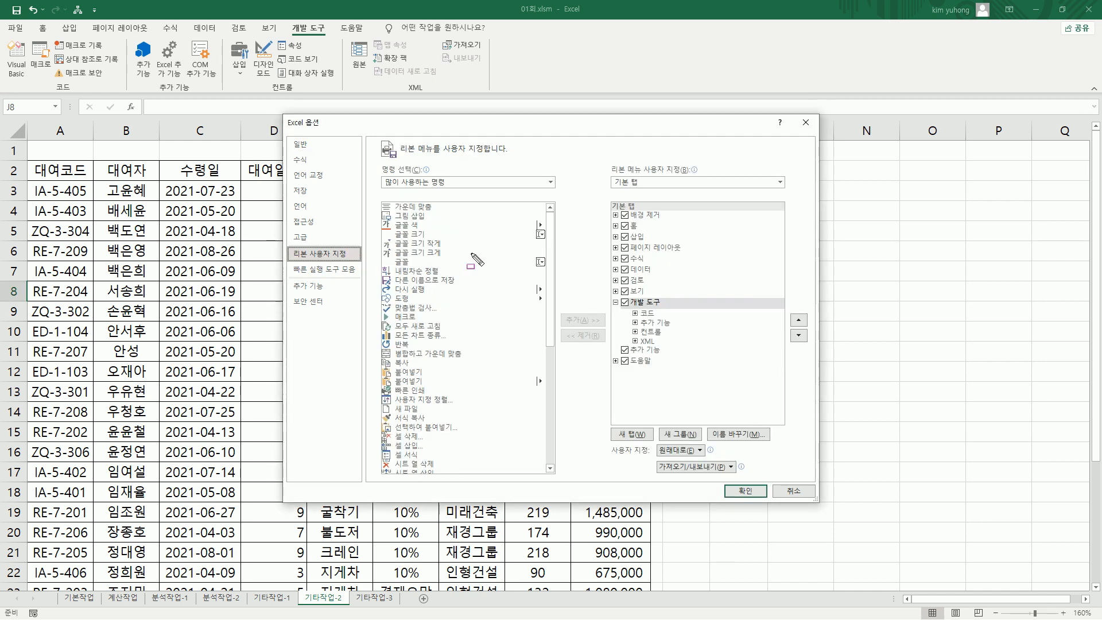
pyautogui.moveTo(603, 198)
pyautogui.mouseDown()
pyautogui.moveTo(686, 445)
pyautogui.moveTo(798, 452)
pyautogui.mouseUp()
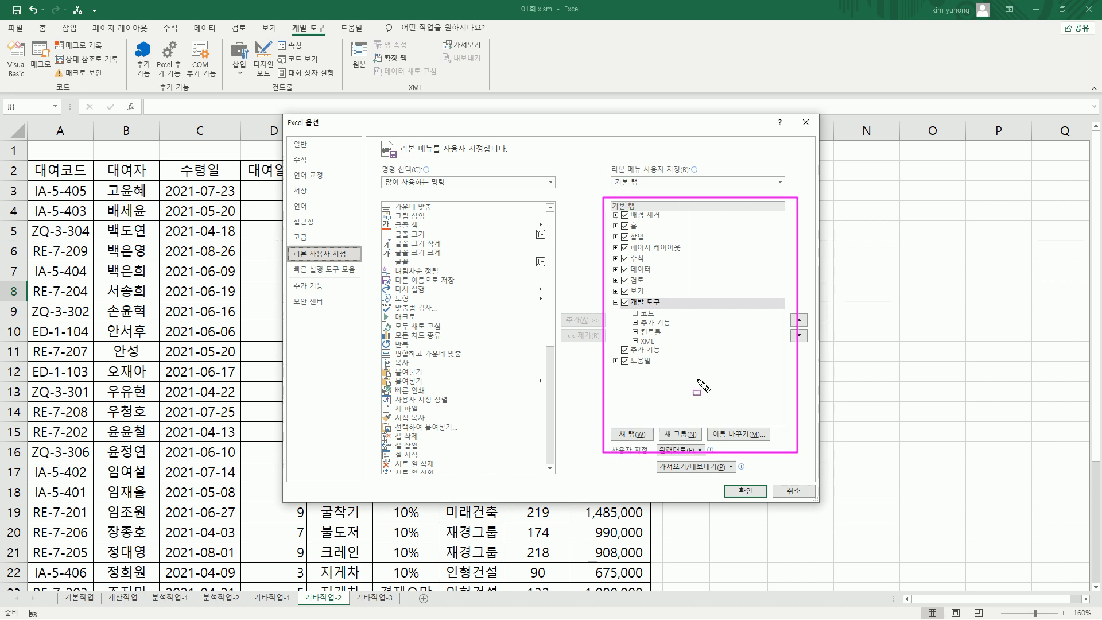
pyautogui.moveTo(618, 296)
pyautogui.mouseDown()
pyautogui.moveTo(670, 308)
pyautogui.moveTo(631, 308)
pyautogui.mouseUp()
pyautogui.moveTo(289, 19); pyautogui.dragTo(327, 35)
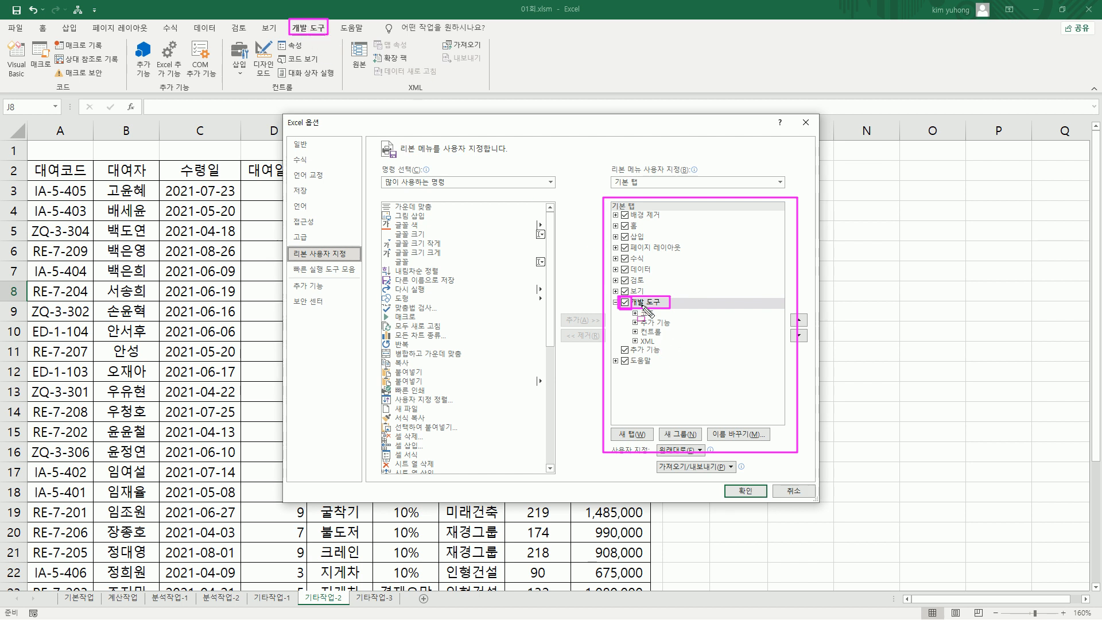
# Review the enabled 개발 도구 entry in the ribbon customization settings and close the Excel options
pyautogui.press('Escape')
pyautogui.moveTo(618, 297); pyautogui.dragTo(634, 310)
pyautogui.moveTo(721, 483); pyautogui.dragTo(770, 501)
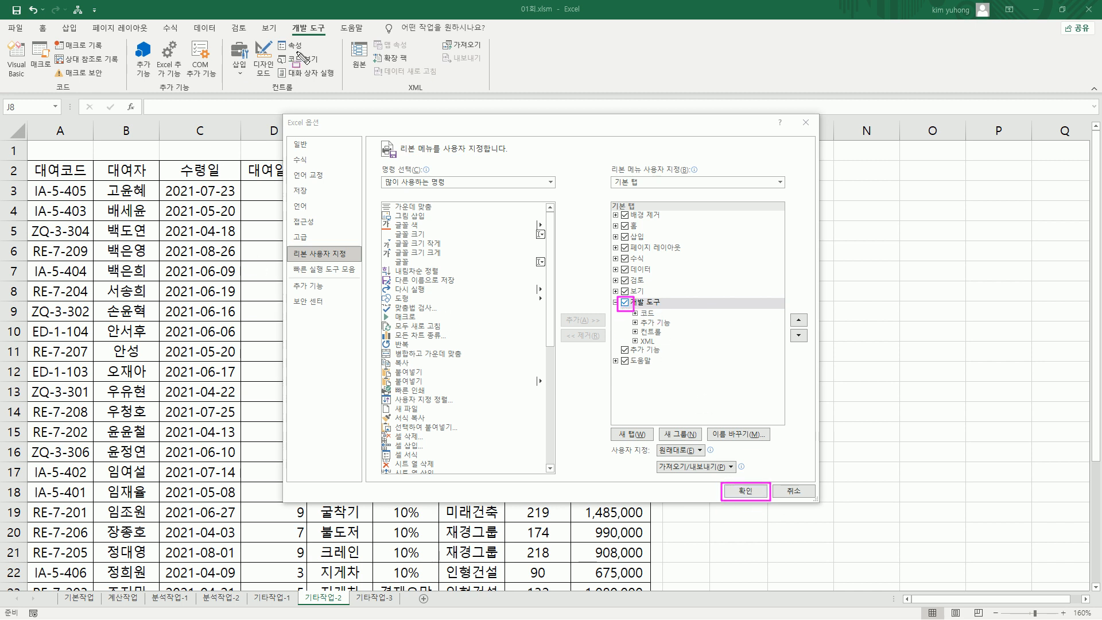
pyautogui.moveTo(286, 16); pyautogui.dragTo(330, 37)
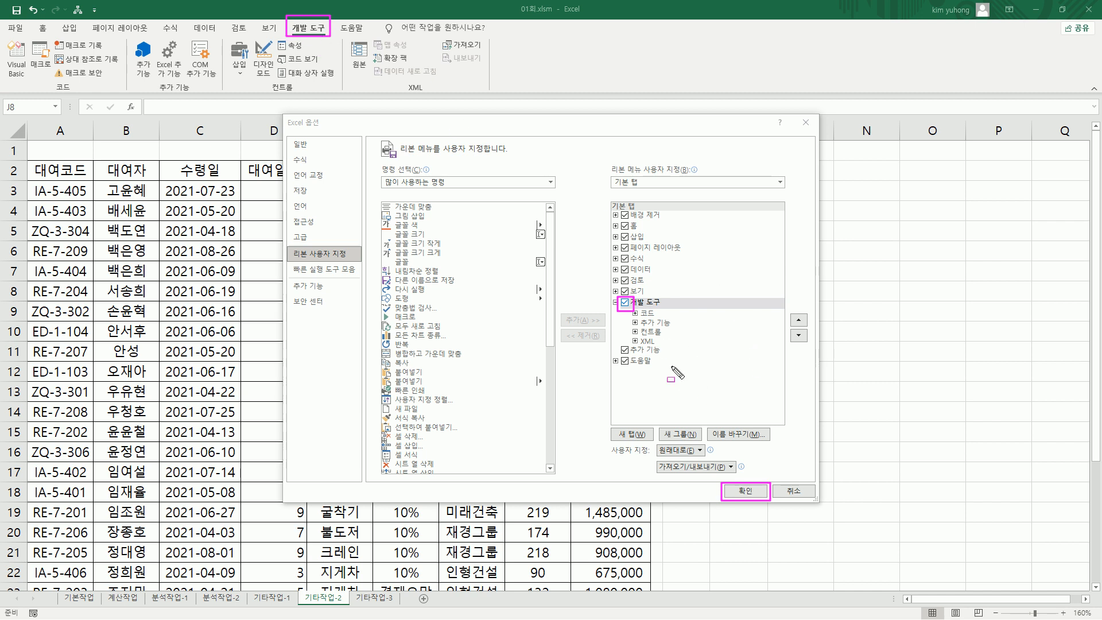
pyautogui.moveTo(287, 127); pyautogui.dragTo(323, 127)
pyautogui.moveTo(293, 247); pyautogui.dragTo(360, 262)
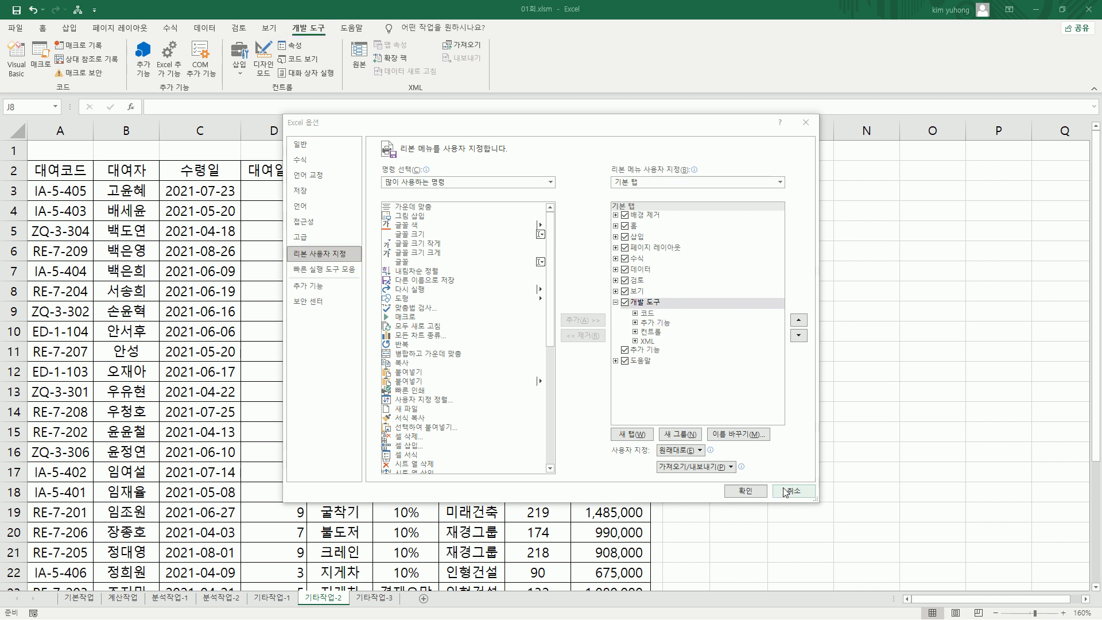
pyautogui.click(746, 492)
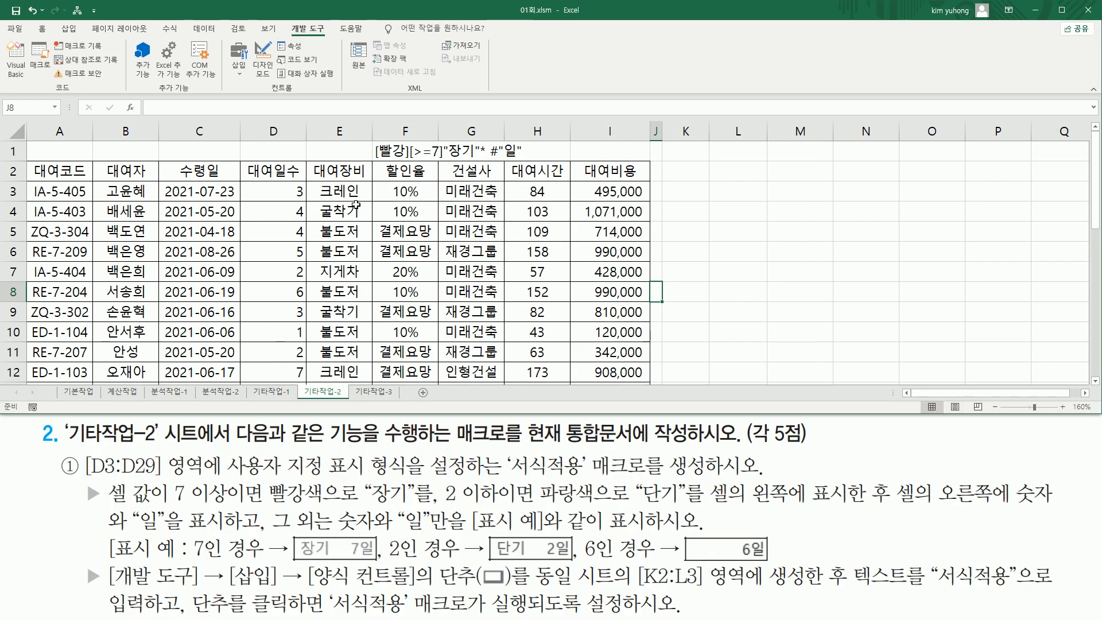
# Insert a form-control button (양식 컨트롤) covering K2:L3 on the 기타작업-2 sheet
pyautogui.click(243, 74)
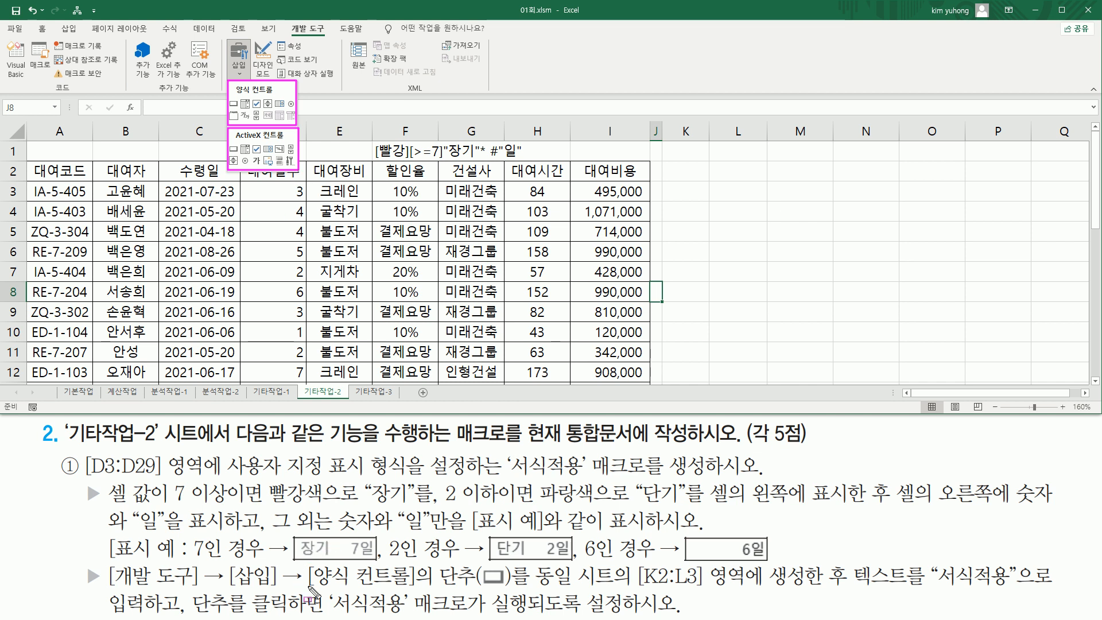
pyautogui.moveTo(314, 586); pyautogui.dragTo(409, 586)
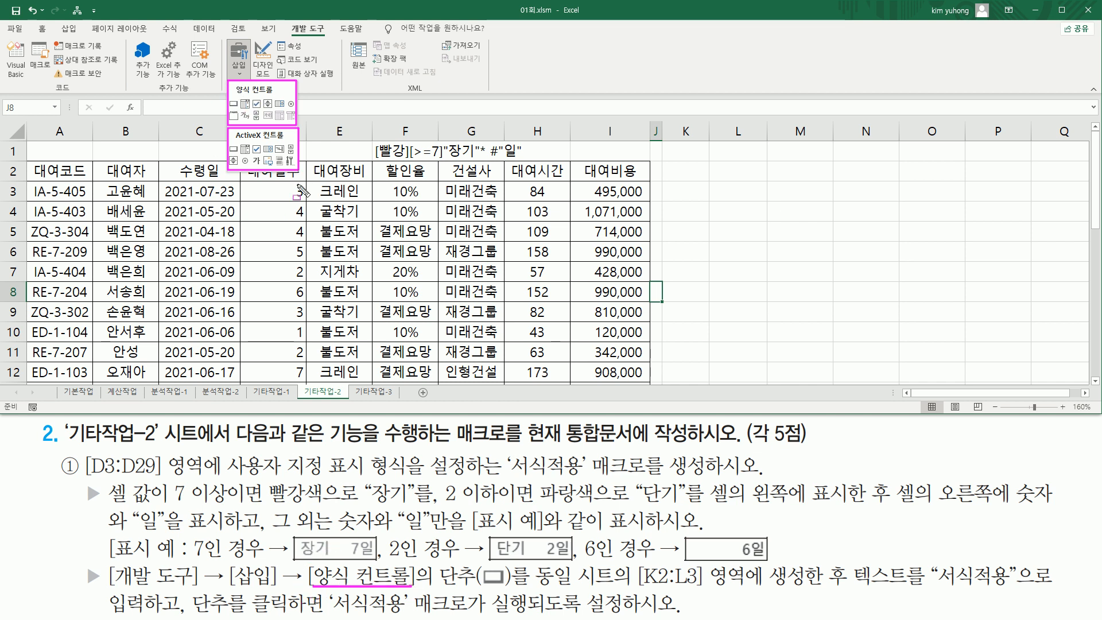
pyautogui.moveTo(435, 566)
pyautogui.mouseDown()
pyautogui.moveTo(440, 586)
pyautogui.moveTo(506, 586)
pyautogui.moveTo(508, 568)
pyautogui.mouseUp()
pyautogui.moveTo(228, 96); pyautogui.dragTo(240, 108)
pyautogui.press('Escape')
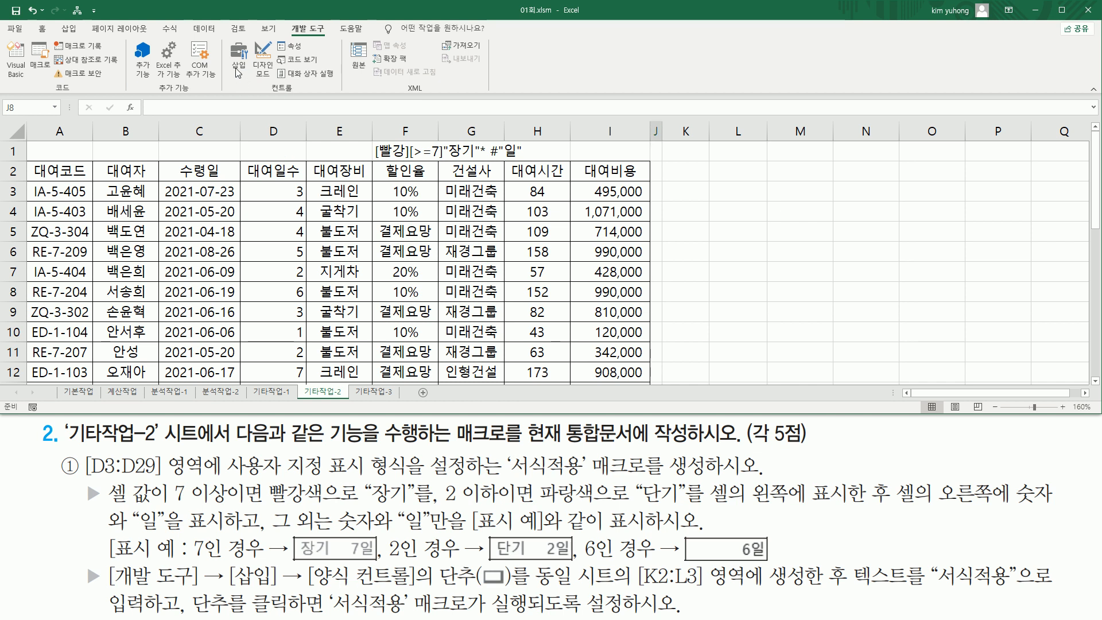
pyautogui.click(237, 69)
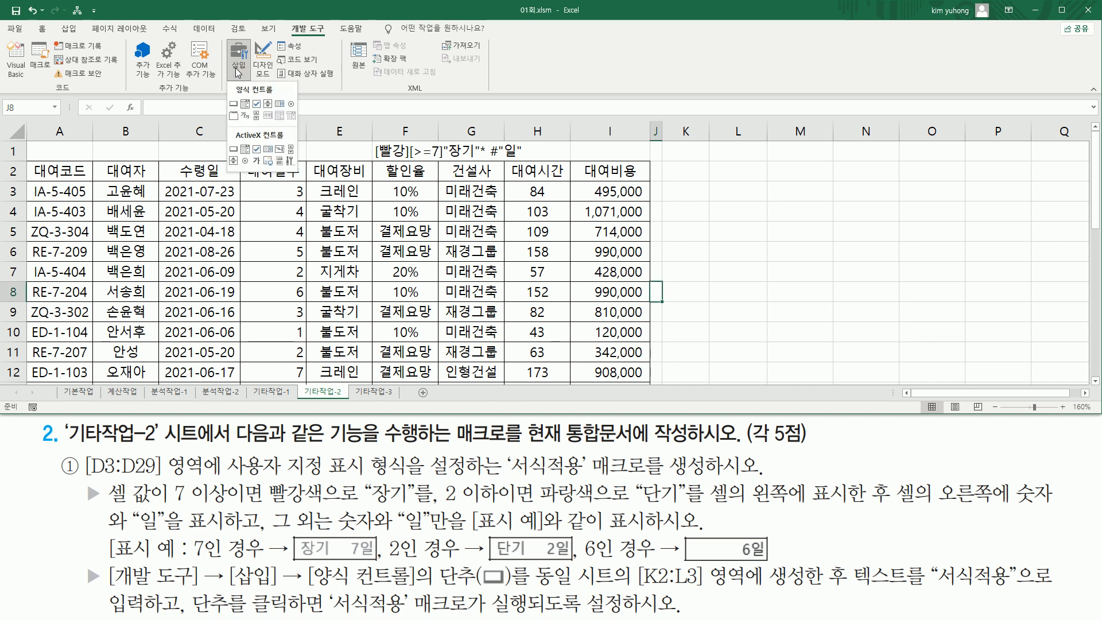
pyautogui.click(233, 104)
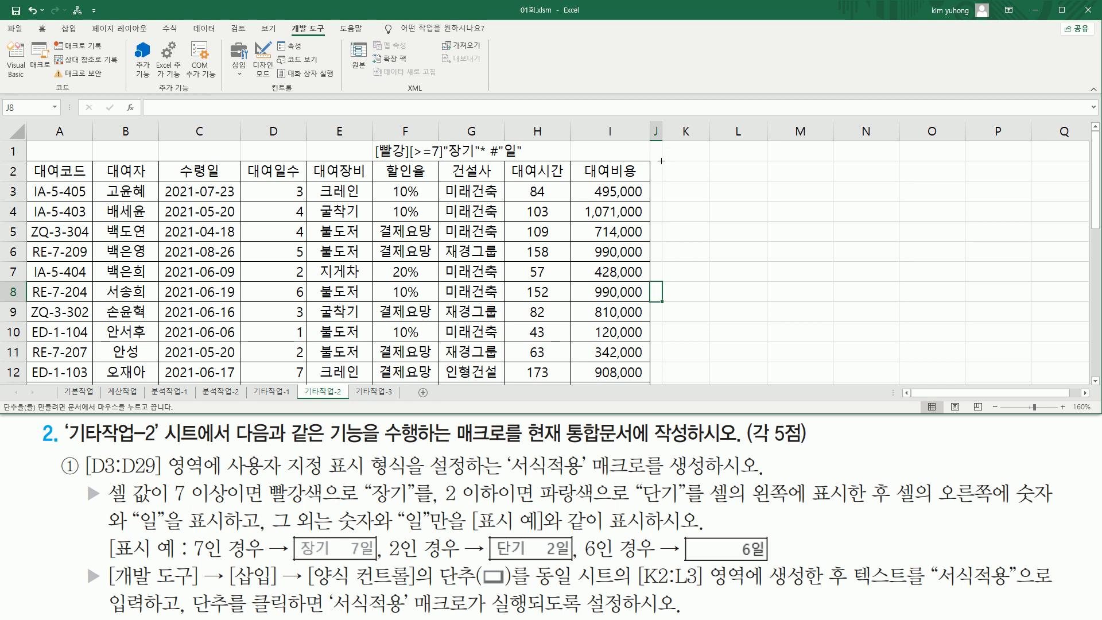
pyautogui.moveTo(661, 161); pyautogui.dragTo(756, 202)
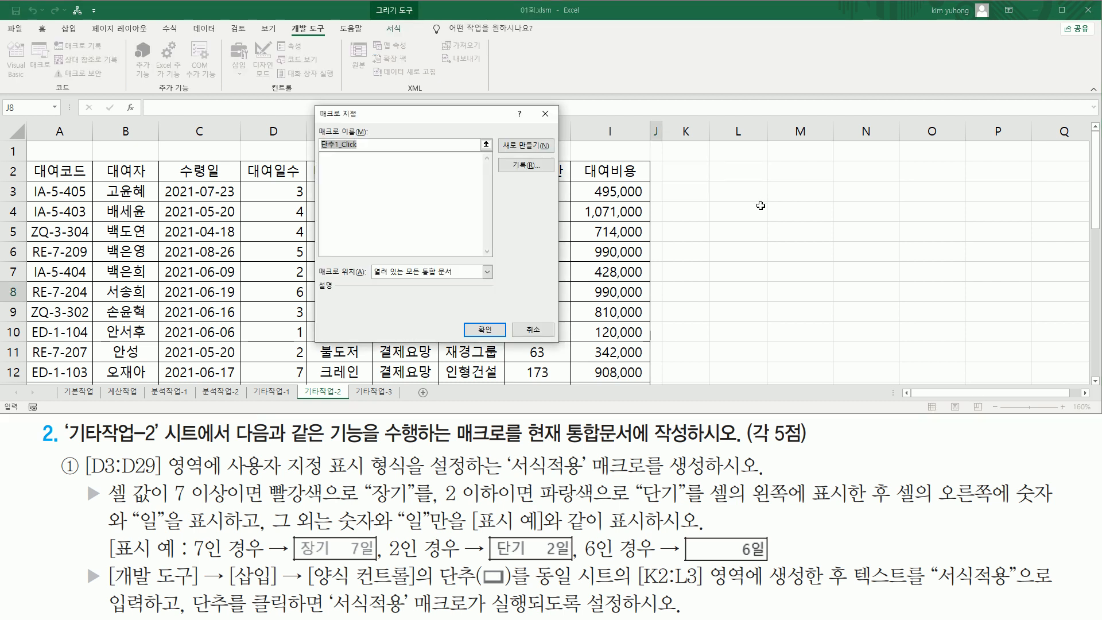
# Name the macro assigned to the new button 서식적용 and choose to record it
pyautogui.moveTo(437, 584)
pyautogui.mouseDown()
pyautogui.moveTo(532, 585)
pyautogui.moveTo(527, 567)
pyautogui.mouseUp()
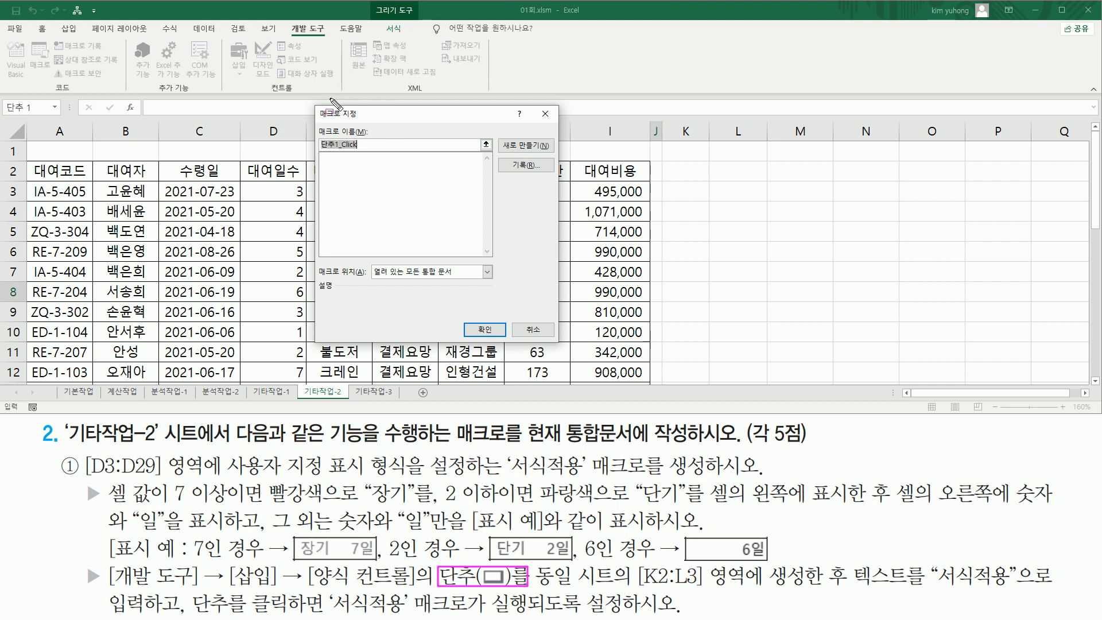
pyautogui.moveTo(314, 103)
pyautogui.mouseDown()
pyautogui.moveTo(364, 233)
pyautogui.moveTo(570, 349)
pyautogui.moveTo(561, 347)
pyautogui.mouseUp()
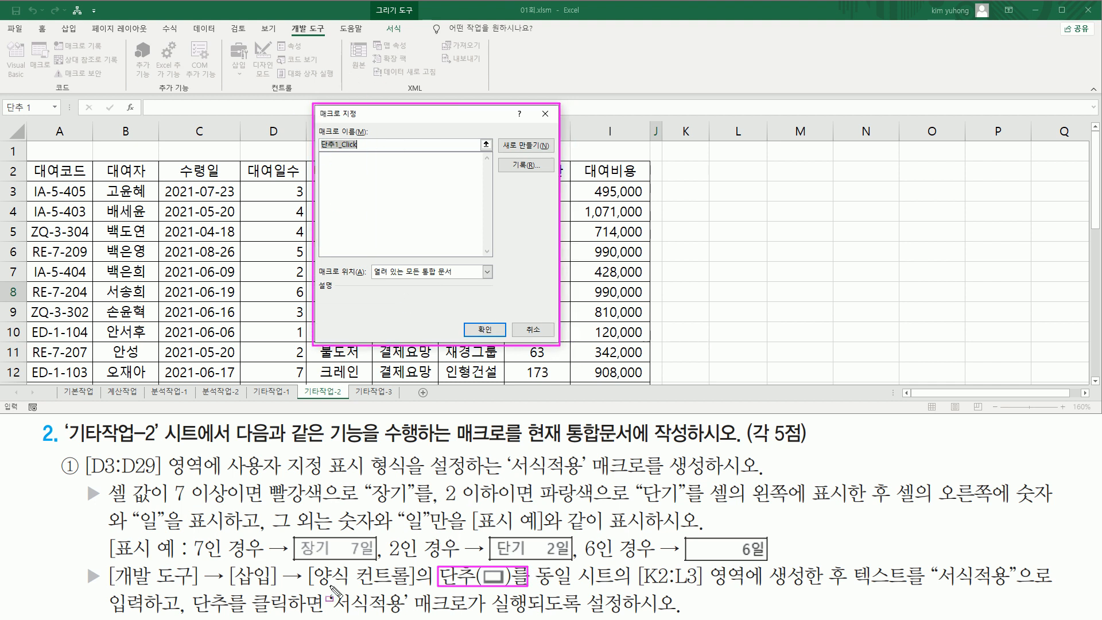
pyautogui.moveTo(307, 585); pyautogui.dragTo(411, 586)
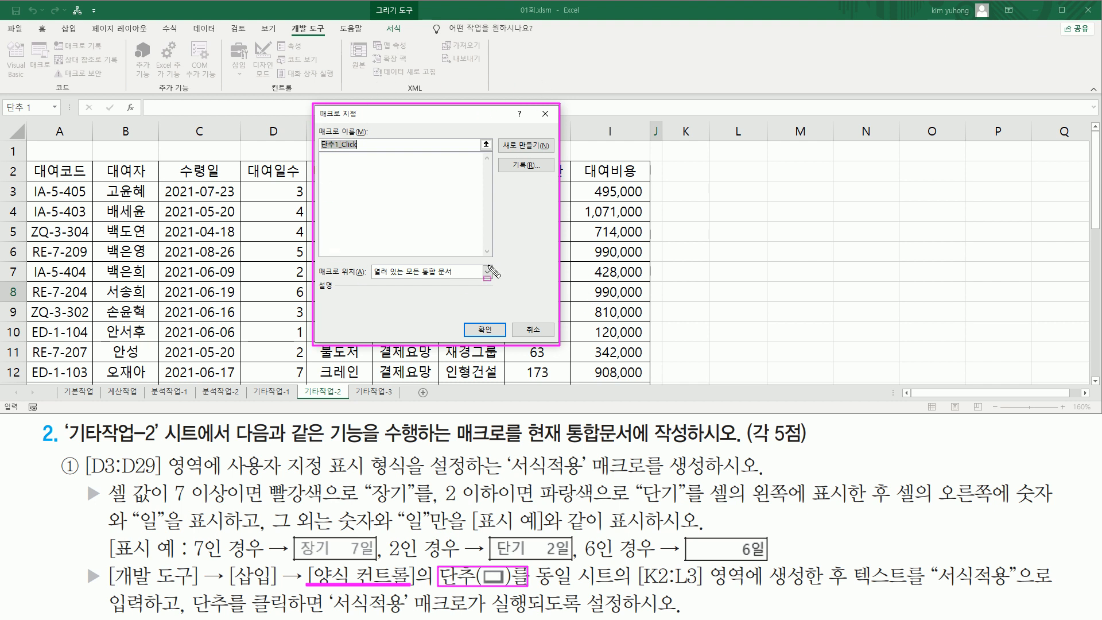
pyautogui.moveTo(317, 122)
pyautogui.mouseDown()
pyautogui.moveTo(346, 148)
pyautogui.moveTo(372, 152)
pyautogui.mouseUp()
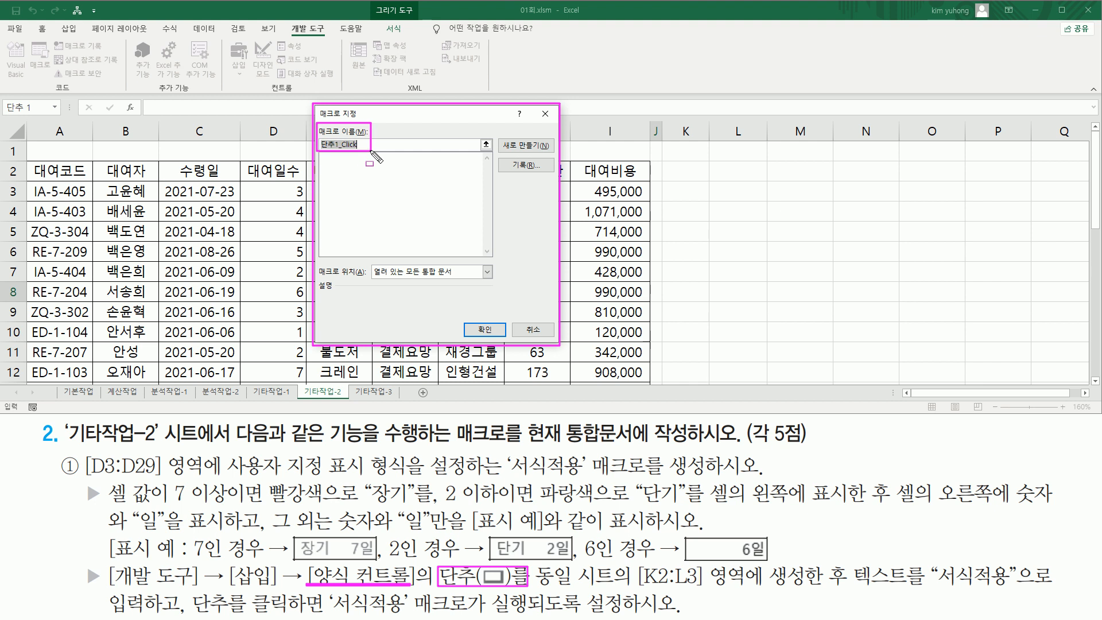
pyautogui.moveTo(508, 483); pyautogui.dragTo(706, 456)
pyautogui.press('Escape')
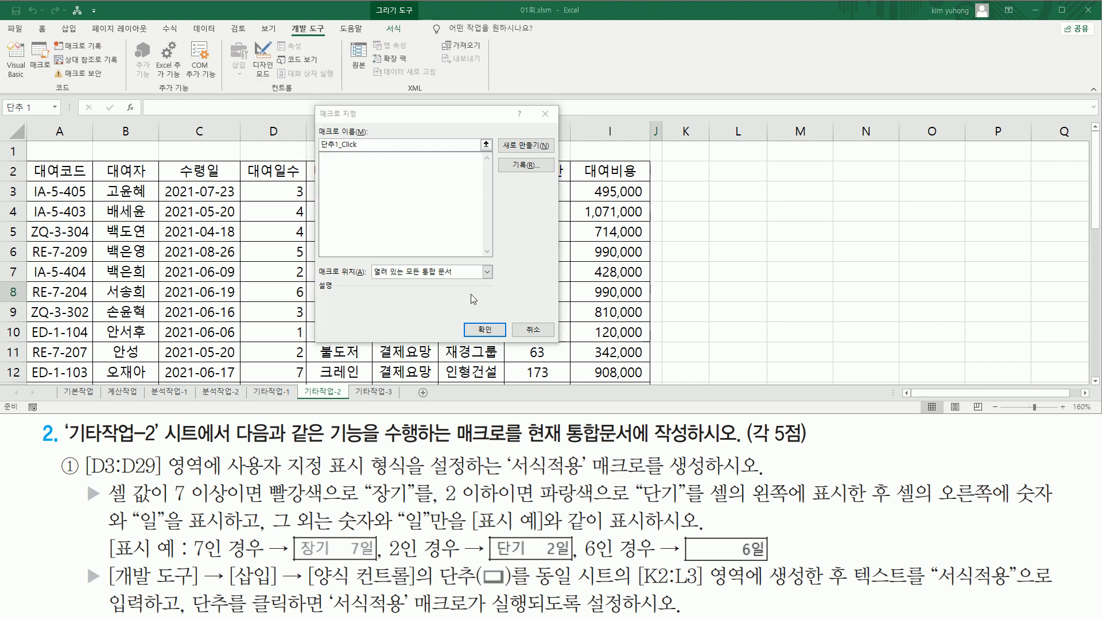
pyautogui.moveTo(367, 146); pyautogui.dragTo(263, 135)
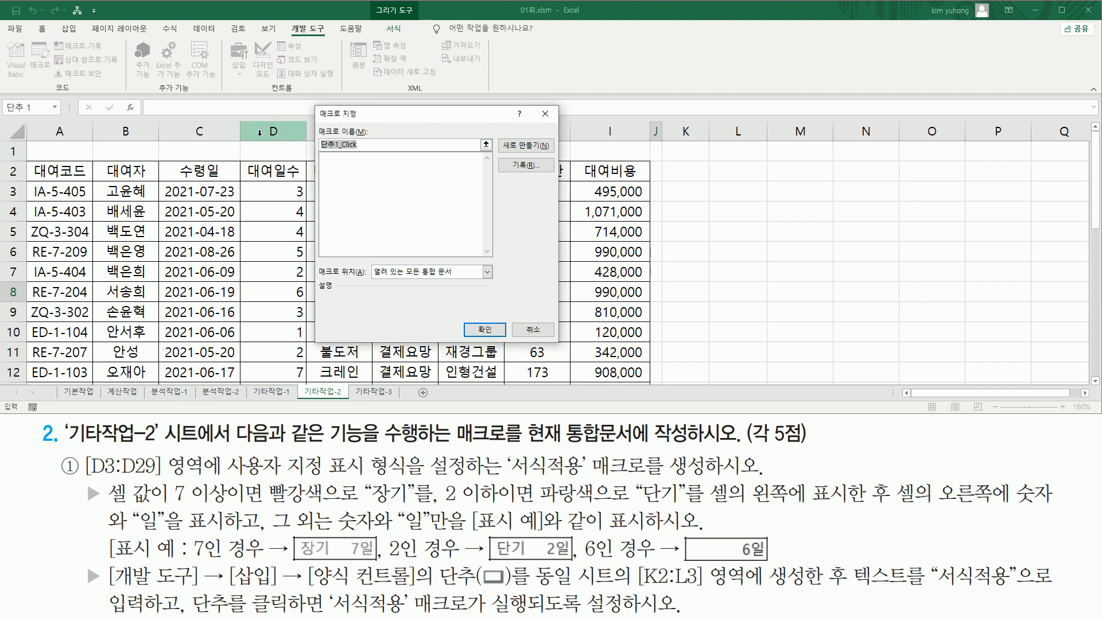
pyautogui.write('서식적용')
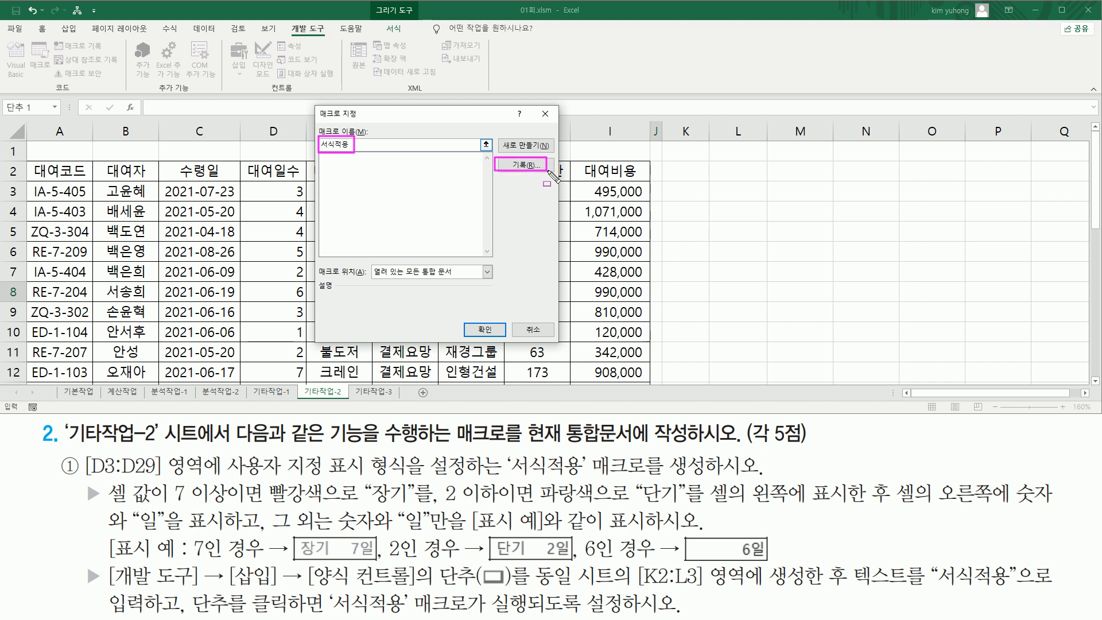
pyautogui.click(524, 166)
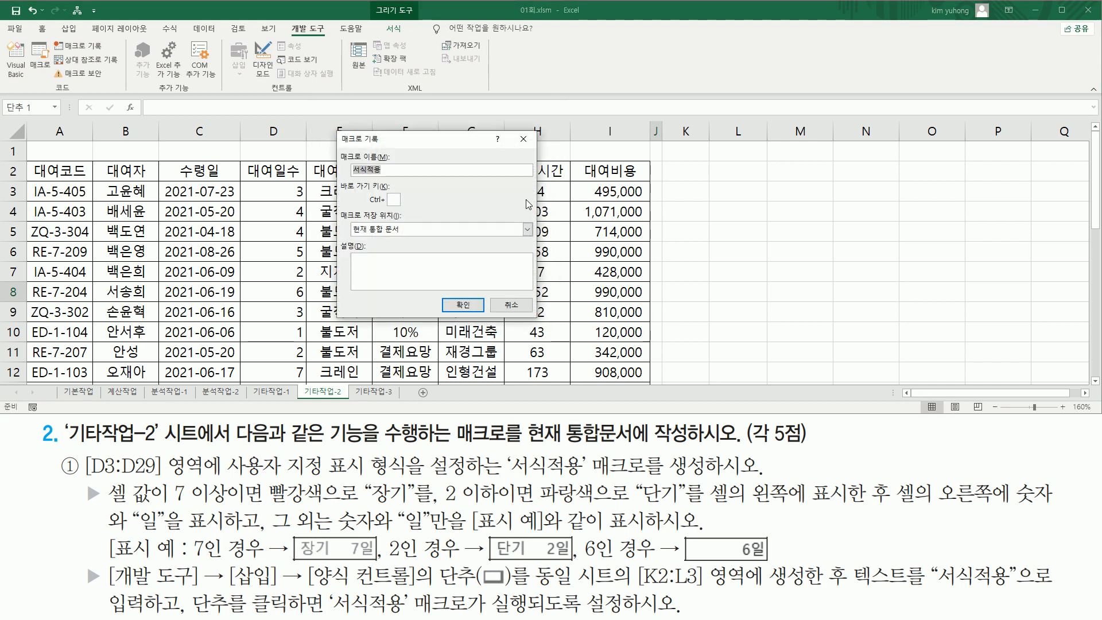
# Start recording the 서식적용 macro with 현재 통합 문서 as its storage location
pyautogui.moveTo(339, 137)
pyautogui.mouseDown()
pyautogui.moveTo(459, 287)
pyautogui.moveTo(542, 328)
pyautogui.mouseUp()
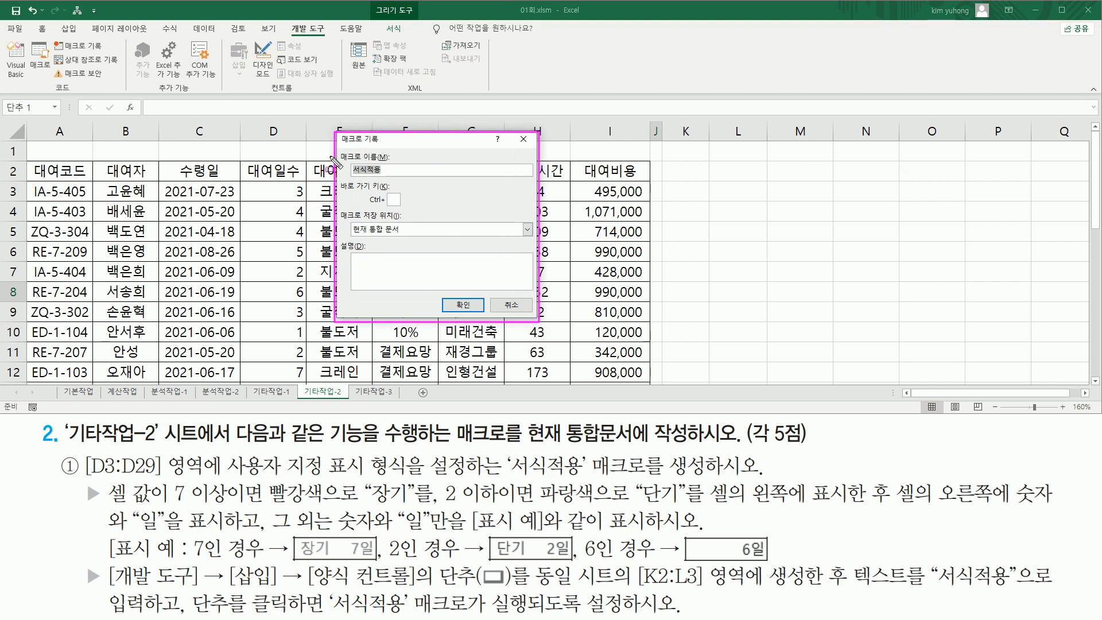
pyautogui.moveTo(341, 150); pyautogui.dragTo(393, 174)
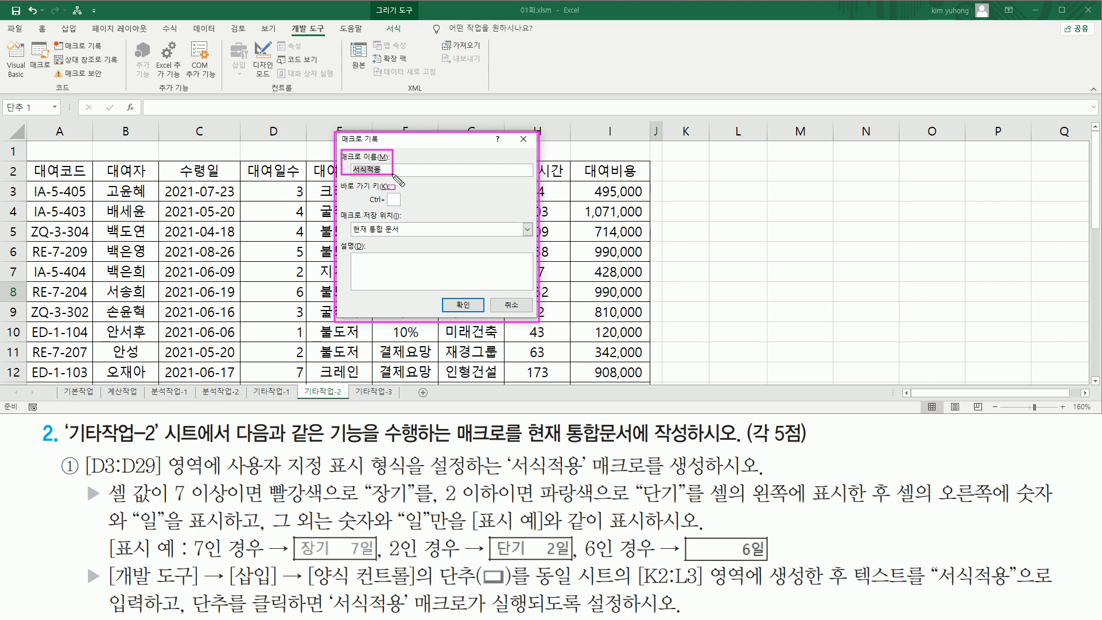
pyautogui.moveTo(339, 206)
pyautogui.mouseDown()
pyautogui.moveTo(358, 237)
pyautogui.moveTo(405, 240)
pyautogui.moveTo(371, 234)
pyautogui.moveTo(398, 234)
pyautogui.mouseUp()
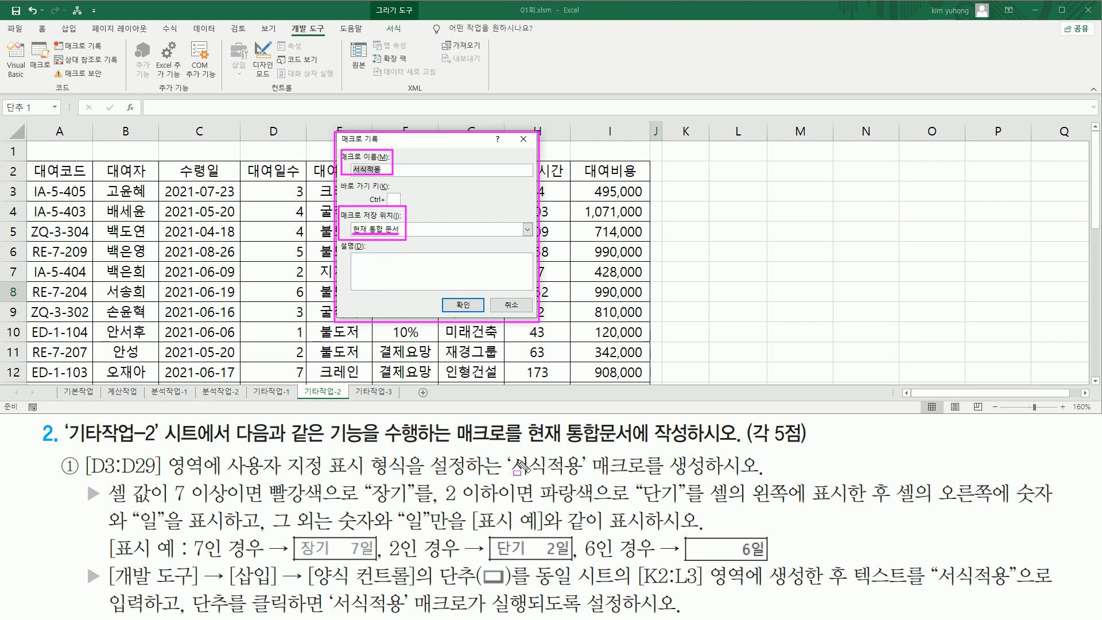
pyautogui.moveTo(453, 449); pyautogui.dragTo(682, 451)
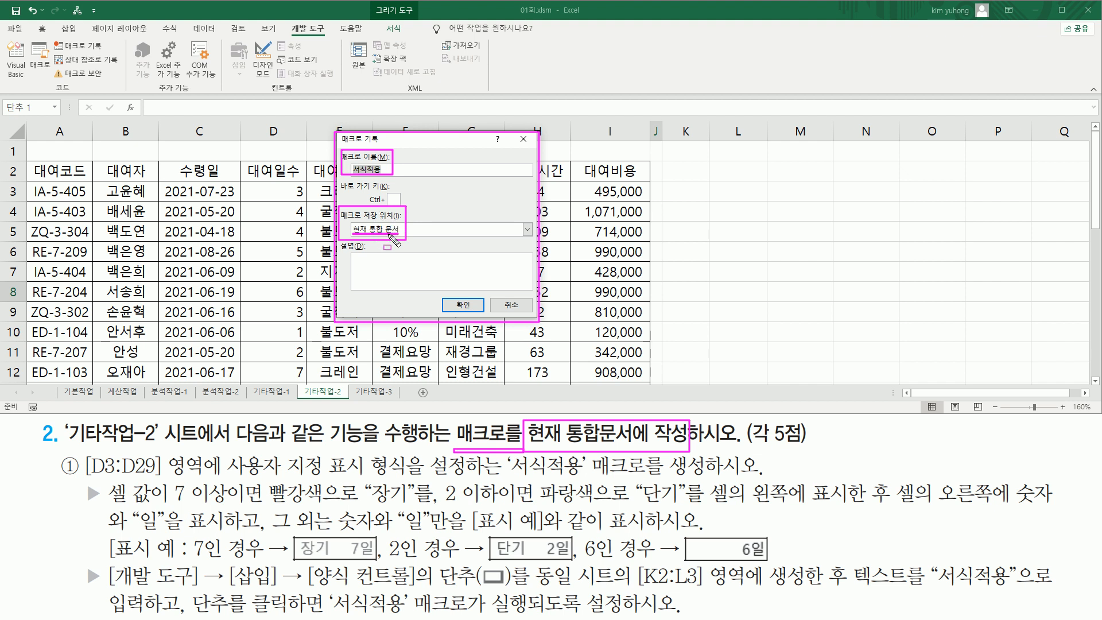
pyautogui.press('Escape')
pyautogui.hotkey('ctrl', '2')
pyautogui.moveTo(440, 292)
pyautogui.mouseDown()
pyautogui.moveTo(487, 315)
pyautogui.moveTo(468, 321)
pyautogui.moveTo(472, 338)
pyautogui.mouseUp()
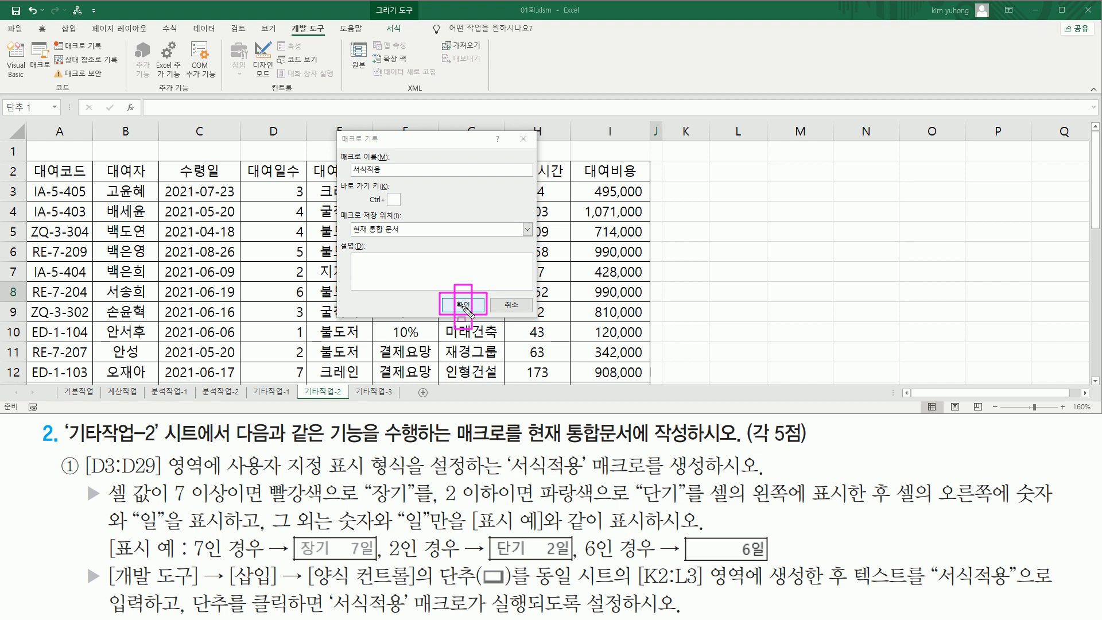
pyautogui.click(463, 305)
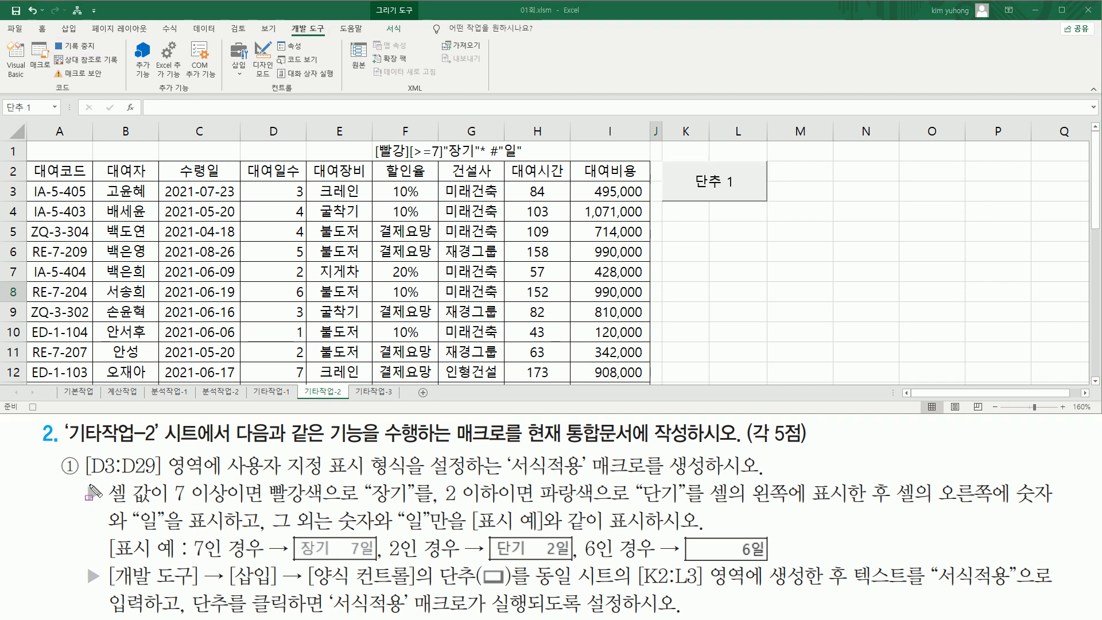
# Select D3:D29 and open its cell number format settings in the 사용자 지정 category
pyautogui.moveTo(228, 478)
pyautogui.mouseDown()
pyautogui.moveTo(405, 480)
pyautogui.moveTo(409, 453)
pyautogui.mouseUp()
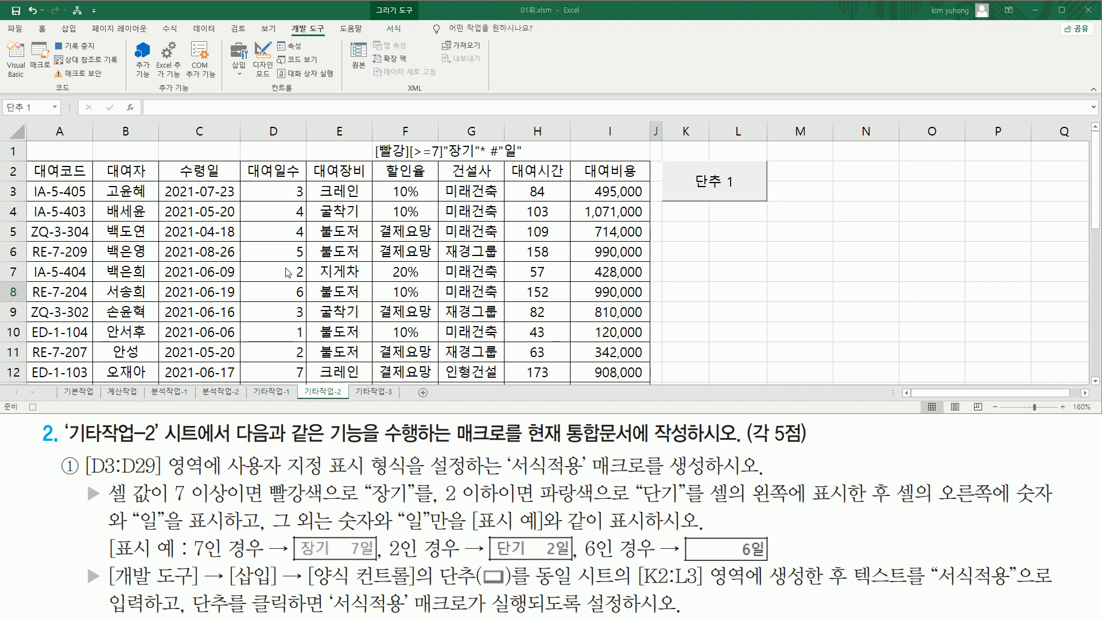
pyautogui.click(286, 191)
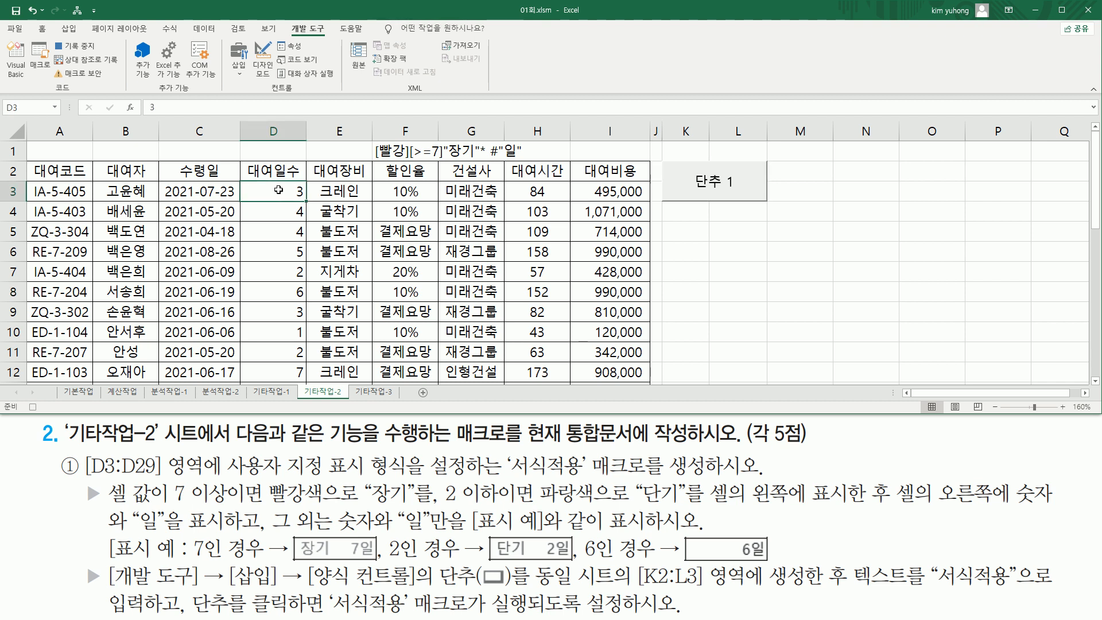
pyautogui.moveTo(279, 190); pyautogui.dragTo(282, 359)
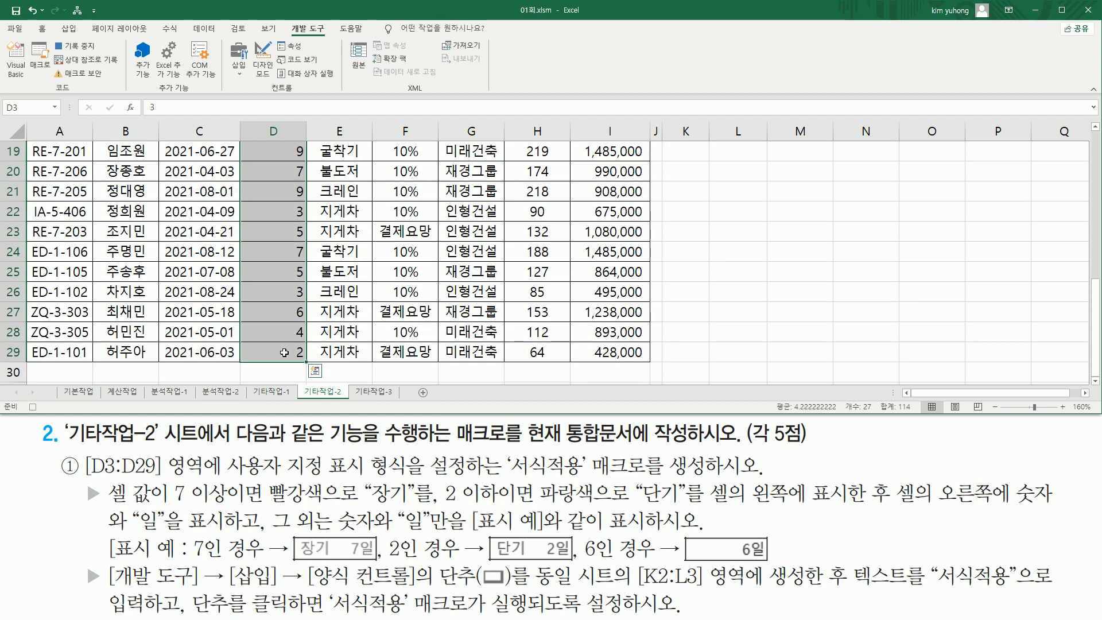
pyautogui.scroll(6, 312, 248)
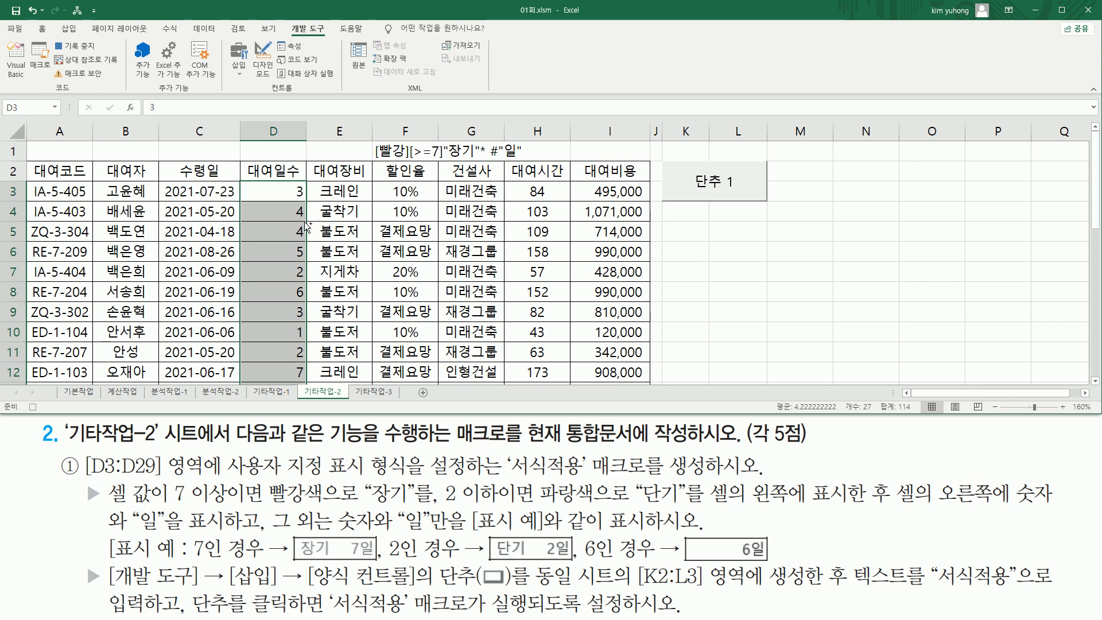
pyautogui.hotkey('ctrl', '1')
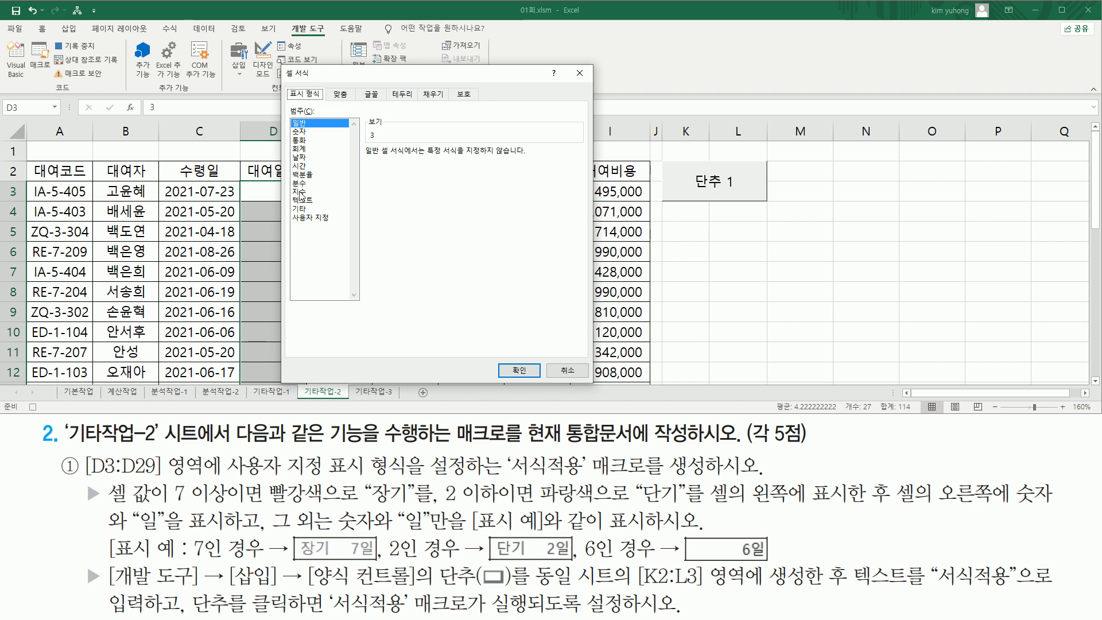
pyautogui.click(310, 218)
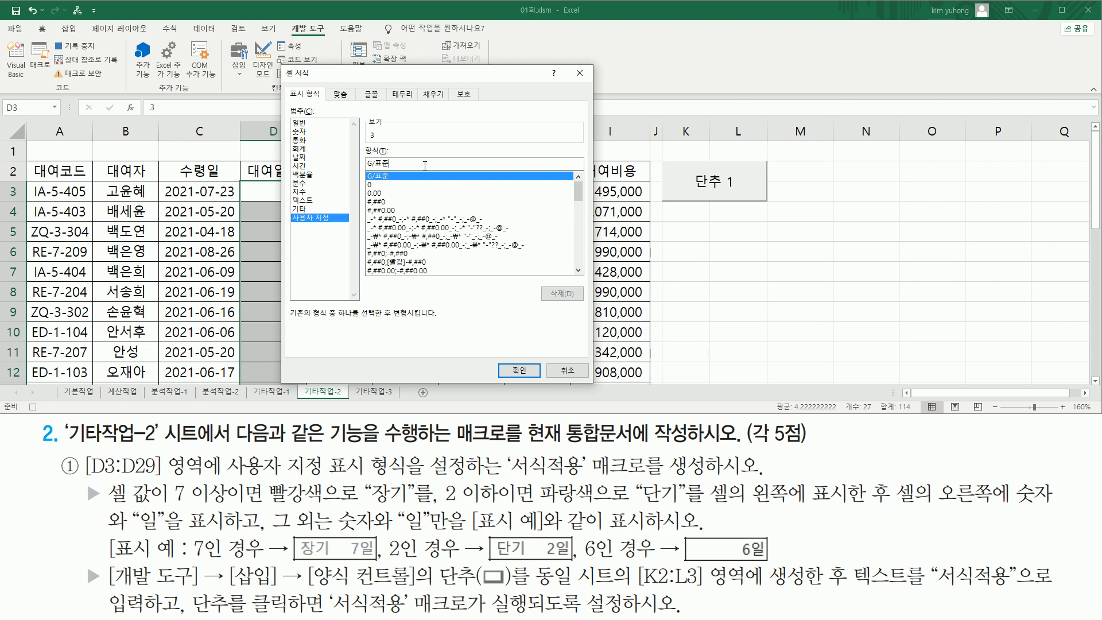
# Replace the default format code with the red colour and condition [빨강][>=7]
pyautogui.click(425, 165)
pyautogui.press('BackSpace')
pyautogui.press('BackSpace')
pyautogui.press('BackSpace')
pyautogui.press('BackSpace')
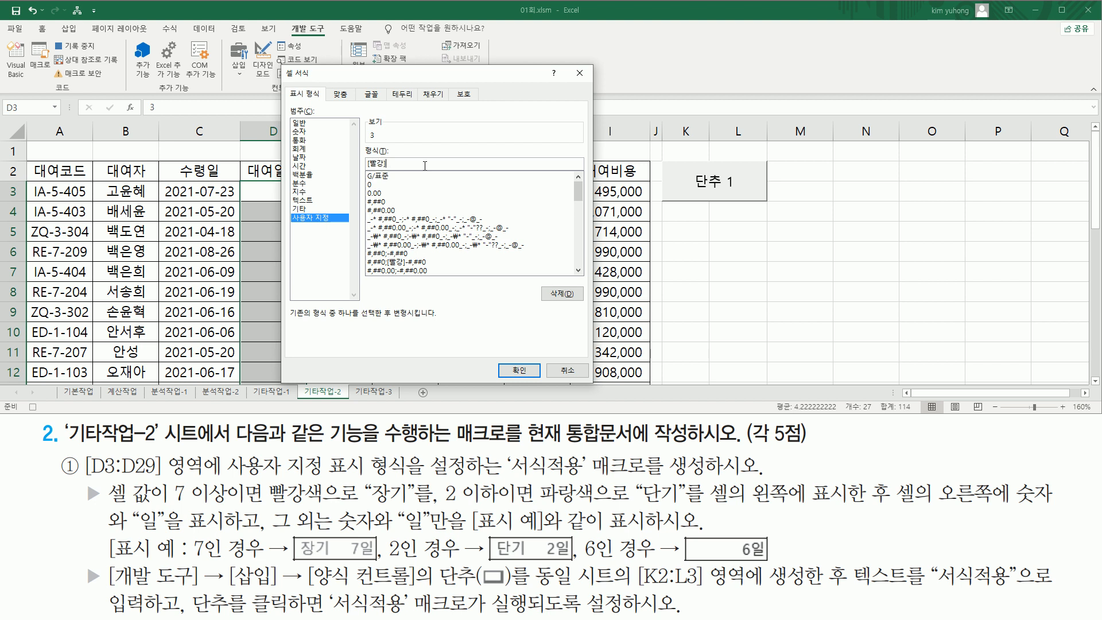
pyautogui.moveTo(271, 503); pyautogui.dragTo(325, 503)
pyautogui.moveTo(166, 484)
pyautogui.mouseDown()
pyautogui.moveTo(223, 515)
pyautogui.moveTo(228, 507)
pyautogui.mouseUp()
pyautogui.press('Escape')
pyautogui.click(408, 164)
pyautogui.write('[>=7]')
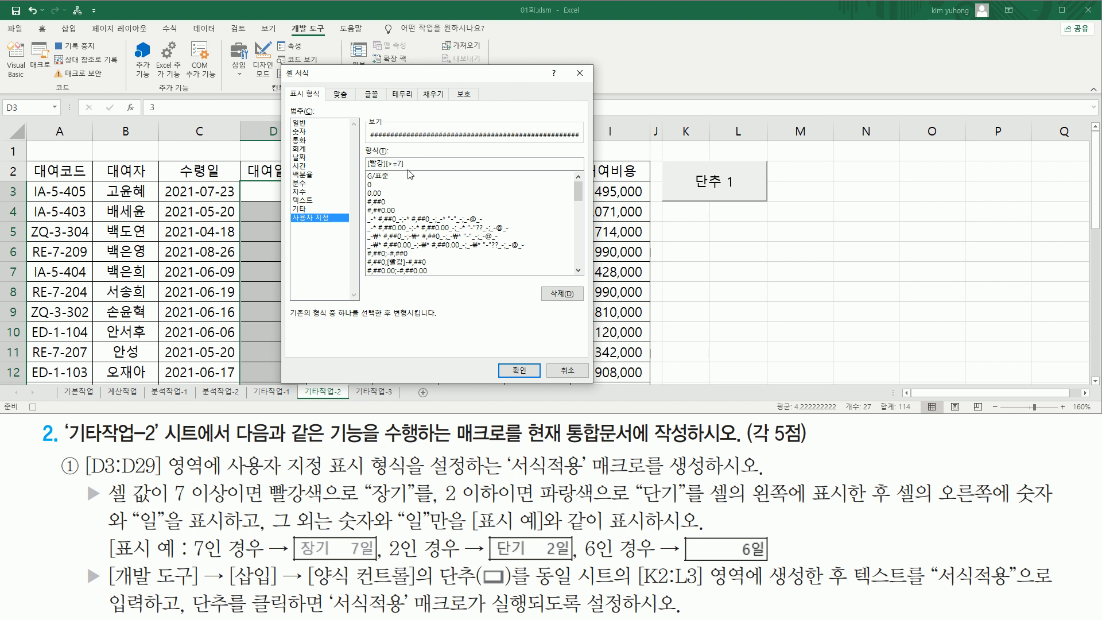
pyautogui.hotkey('ctrl', '2')
pyautogui.moveTo(405, 169); pyautogui.dragTo(442, 170)
pyautogui.moveTo(298, 538)
pyautogui.mouseDown()
pyautogui.moveTo(326, 558)
pyautogui.moveTo(374, 560)
pyautogui.mouseUp()
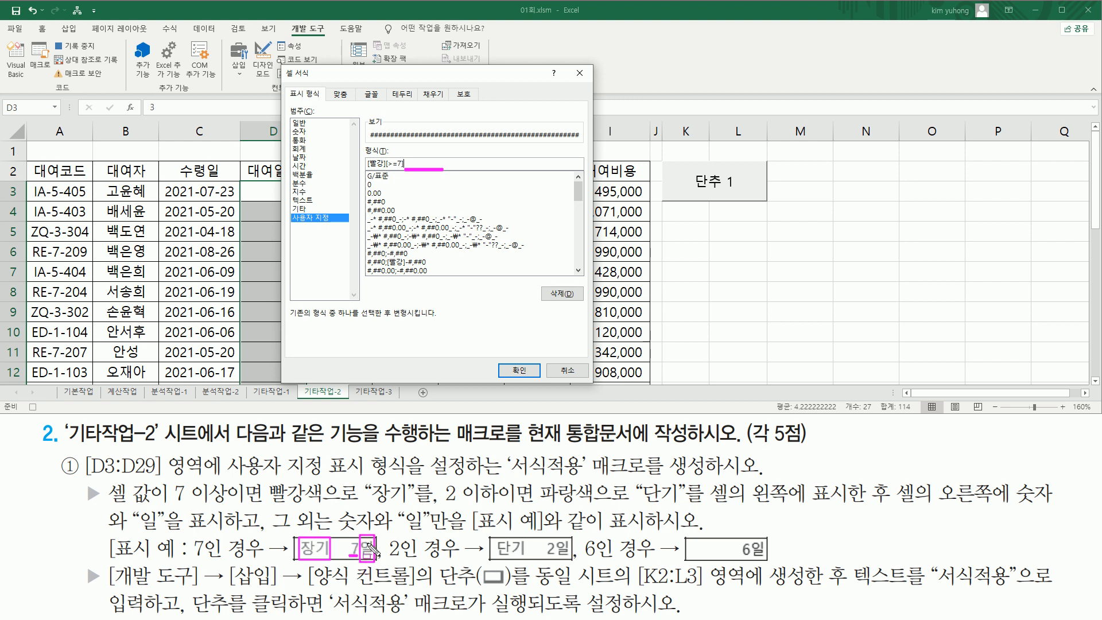
pyautogui.moveTo(334, 538)
pyautogui.mouseDown()
pyautogui.moveTo(334, 559)
pyautogui.moveTo(346, 537)
pyautogui.mouseUp()
pyautogui.press('Escape')
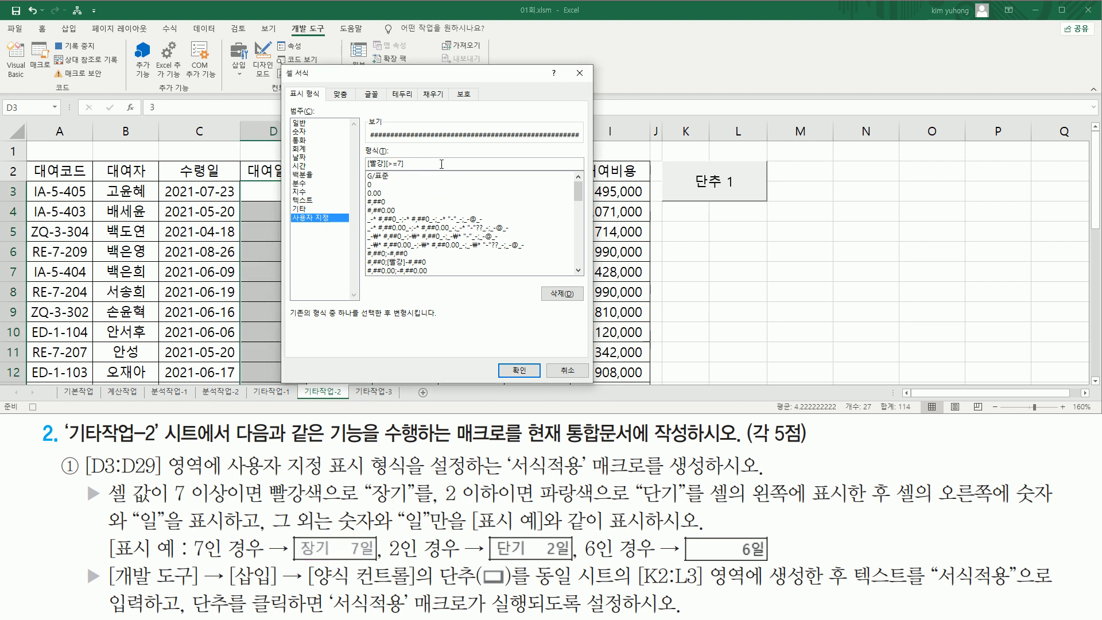
# Extend the custom format's [빨강][>=7] section with "장기"* #"일" so label and number align to opposite cell edges
pyautogui.write('wk')
pyautogui.press('BackSpace')
pyautogui.press('BackSpace')
pyautogui.press('Hangul')
pyautogui.write('장ㄱㅣ"')
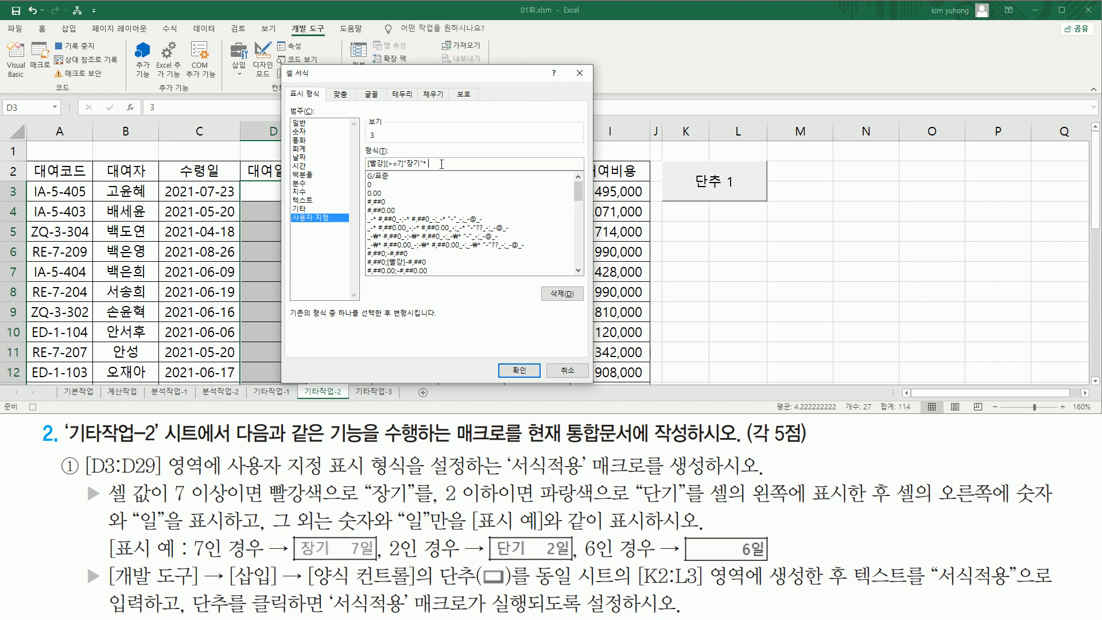
pyautogui.write('#"d')
pyautogui.press('BackSpace')
pyautogui.write('일')
# Start a second section of the custom format, separated by a semicolon, with the blue colour and condition [파랑][<=2]
pyautogui.moveTo(437, 476); pyautogui.dragTo(438, 507)
pyautogui.press('Escape')
pyautogui.click(463, 163)
pyautogui.moveTo(440, 503)
pyautogui.mouseDown()
pyautogui.moveTo(494, 503)
pyautogui.moveTo(498, 481)
pyautogui.moveTo(591, 502)
pyautogui.mouseUp()
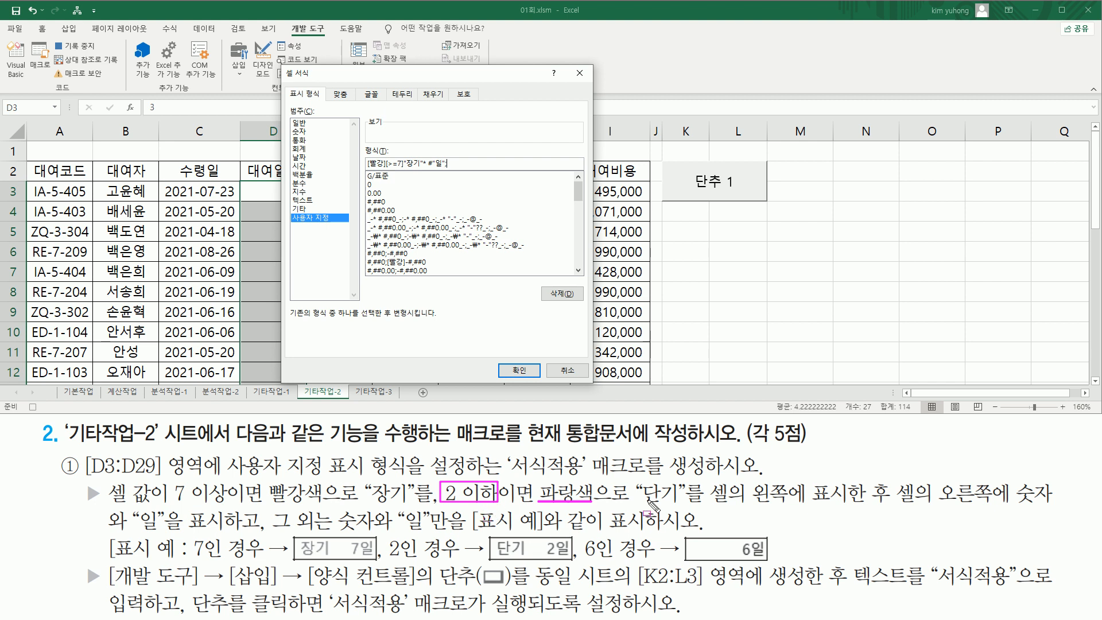
pyautogui.moveTo(642, 485)
pyautogui.mouseDown()
pyautogui.moveTo(682, 507)
pyautogui.moveTo(1056, 509)
pyautogui.mouseUp()
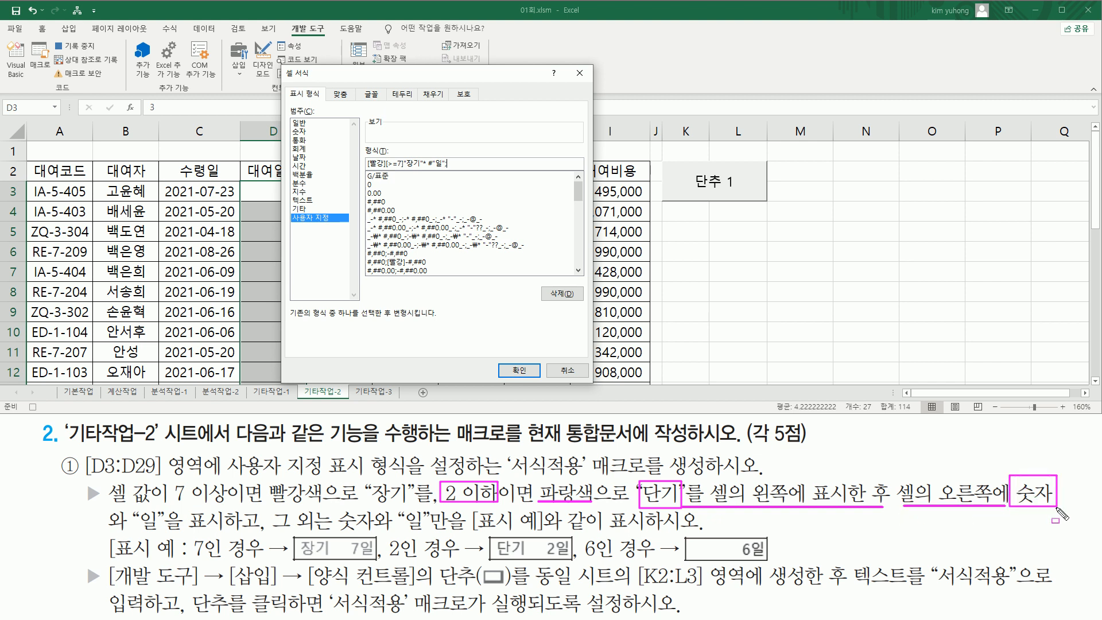
pyautogui.moveTo(139, 508); pyautogui.dragTo(162, 537)
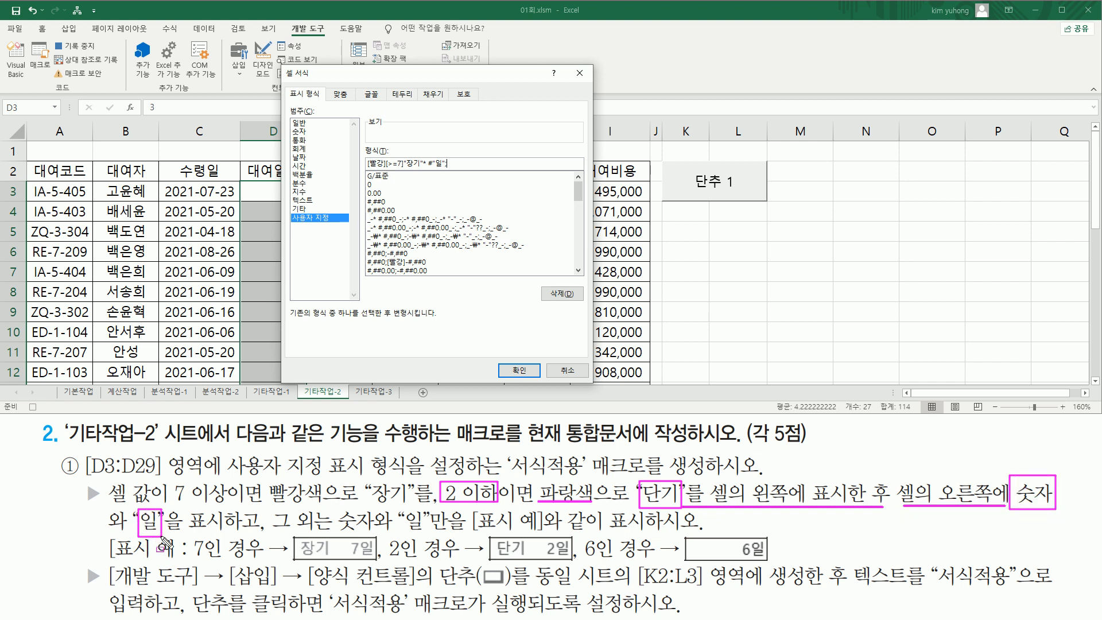
pyautogui.press('Escape')
pyautogui.click(473, 164)
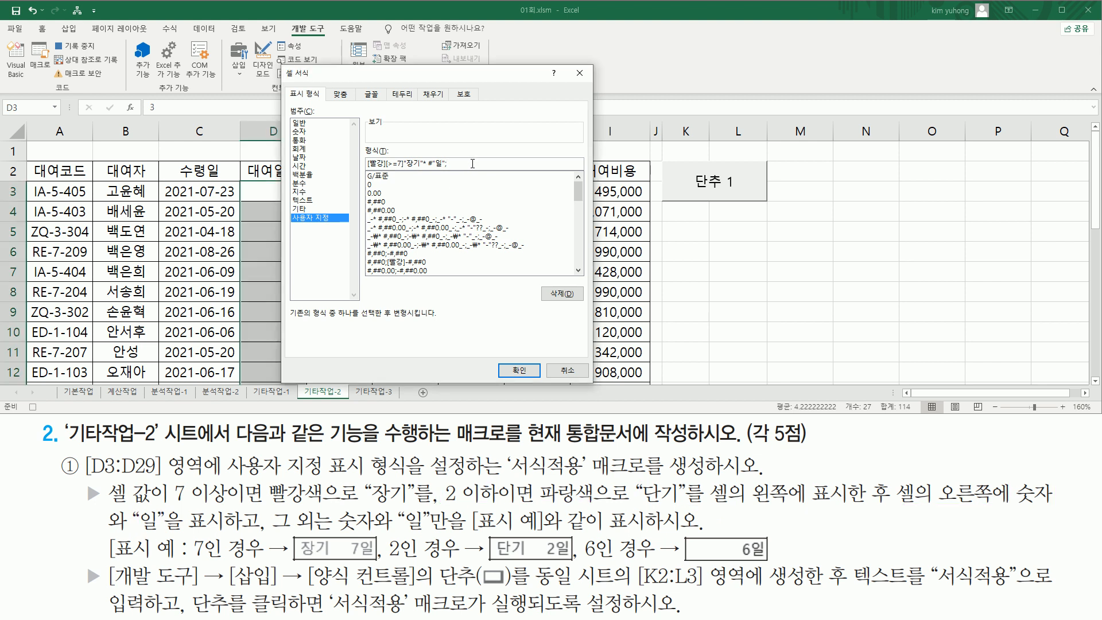
pyautogui.write('[파랑')
pyautogui.write('][<=2]')
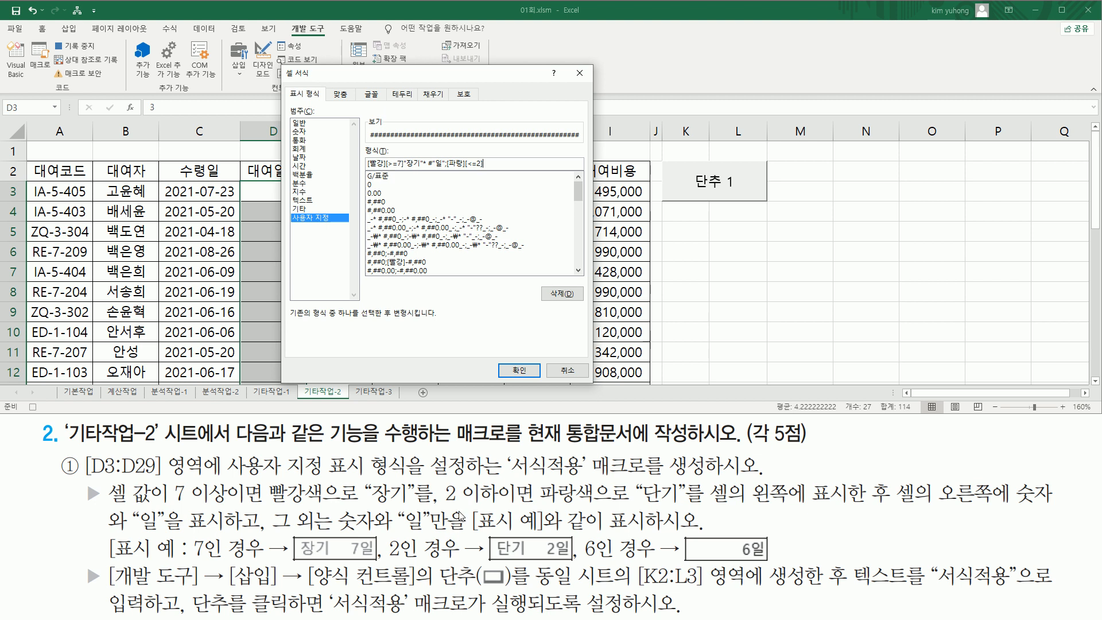
# Complete the [파랑][<=2] section of the custom format with "단기"* #"일"
pyautogui.moveTo(635, 501); pyautogui.dragTo(682, 502)
pyautogui.moveTo(491, 556)
pyautogui.mouseDown()
pyautogui.moveTo(555, 566)
pyautogui.moveTo(569, 557)
pyautogui.mouseUp()
pyautogui.press('Escape')
pyautogui.click(509, 164)
pyautogui.write('"단기')
pyautogui.write('*#"일"ㅇㅣㄹ"일')
# Add a third section ;* #"일" for all other values and apply the custom format to D3:D29
pyautogui.moveTo(268, 508)
pyautogui.mouseDown()
pyautogui.moveTo(268, 543)
pyautogui.moveTo(350, 531)
pyautogui.moveTo(446, 550)
pyautogui.moveTo(433, 535)
pyautogui.mouseUp()
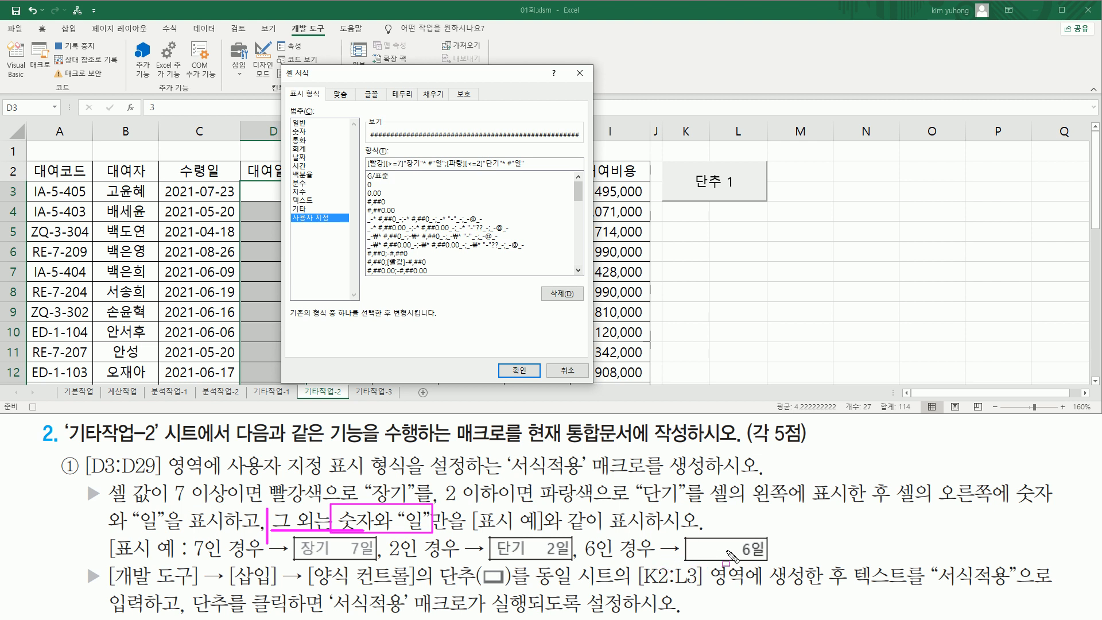
pyautogui.press('Escape')
pyautogui.click(540, 163)
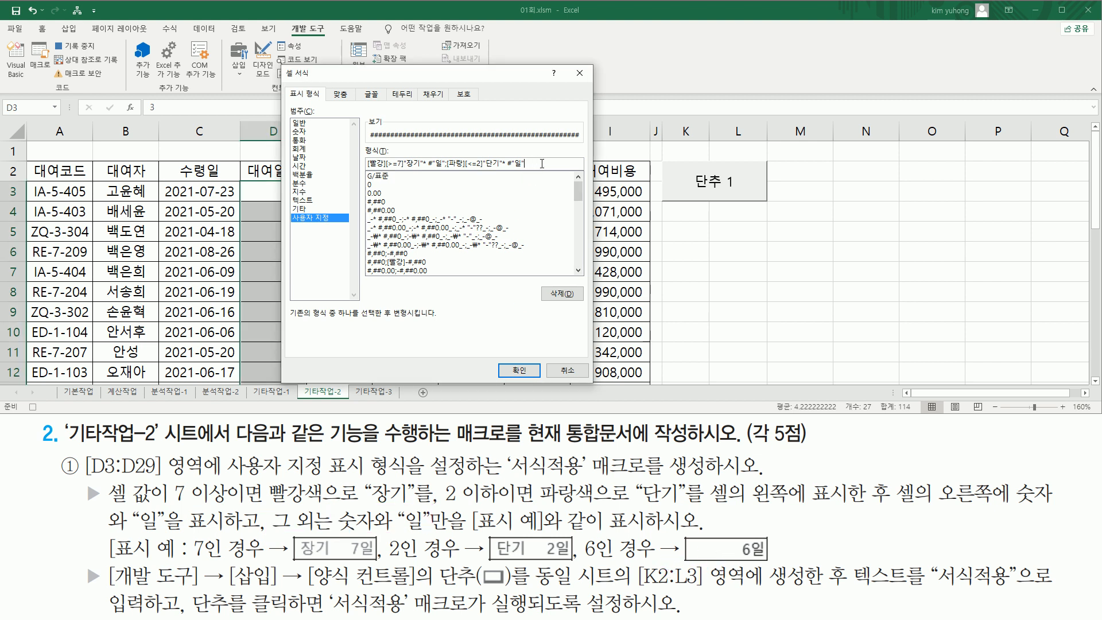
pyautogui.write(';* #"에')
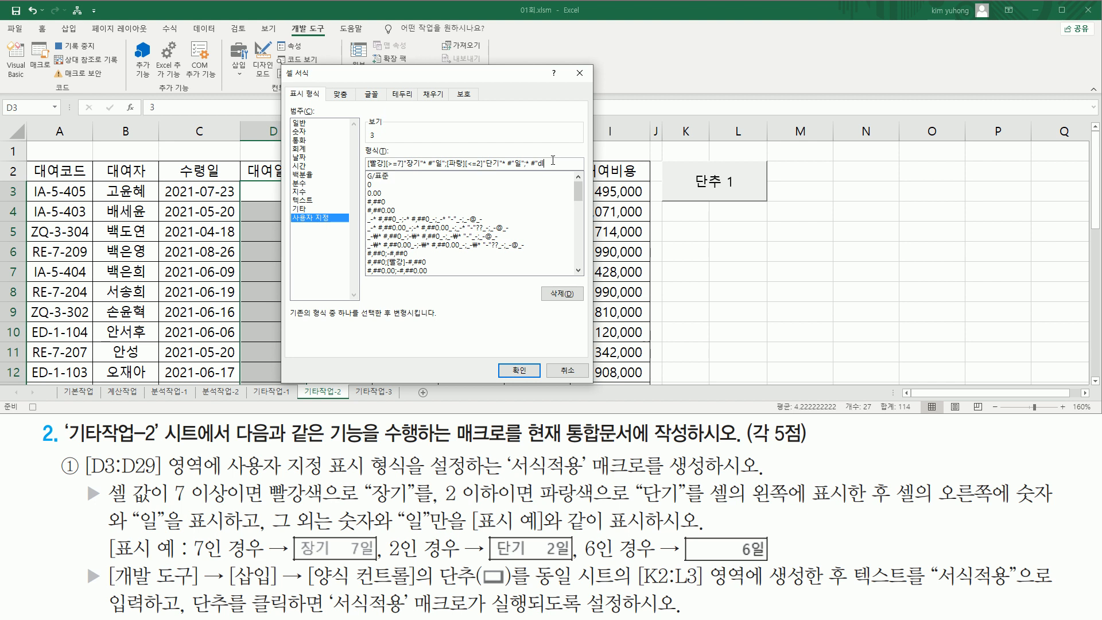
pyautogui.write('일"')
pyautogui.moveTo(563, 163); pyautogui.dragTo(174, 171)
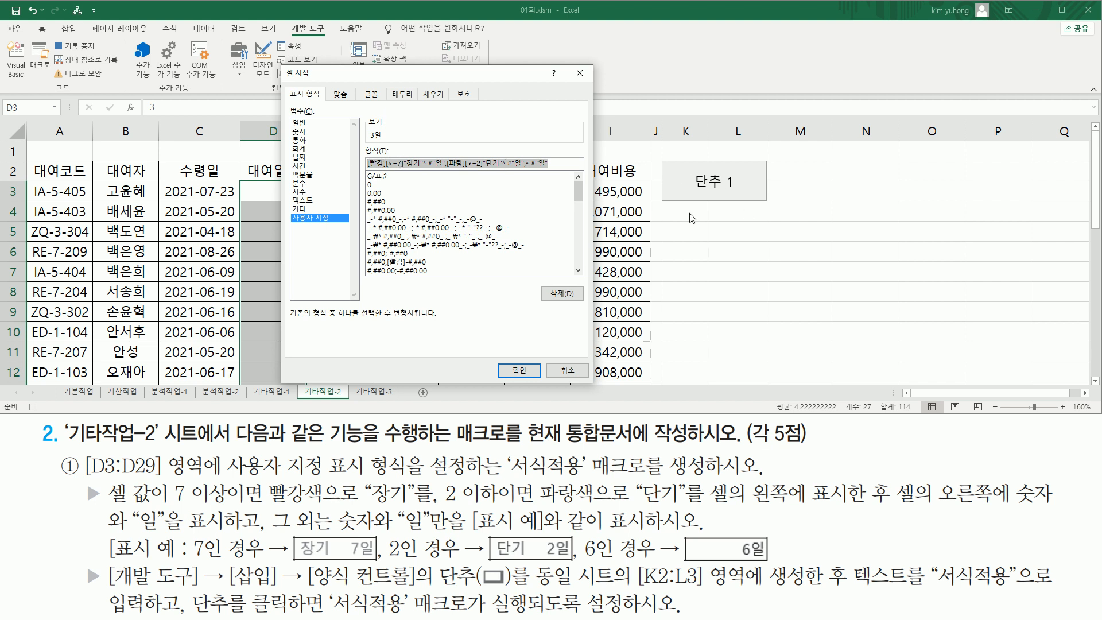
pyautogui.click(563, 162)
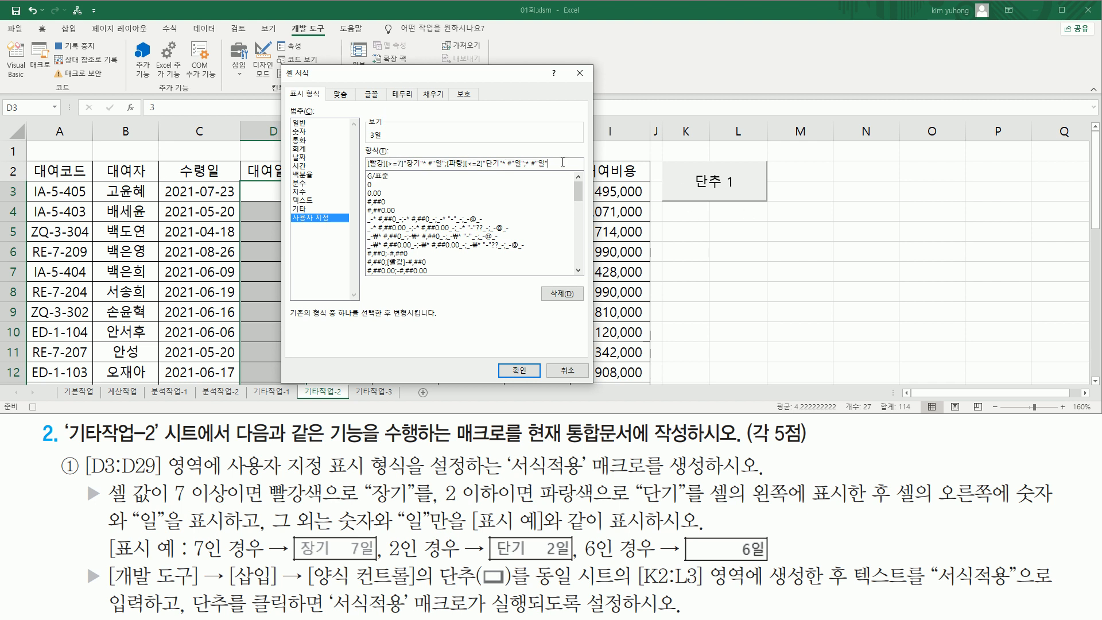
pyautogui.click(522, 369)
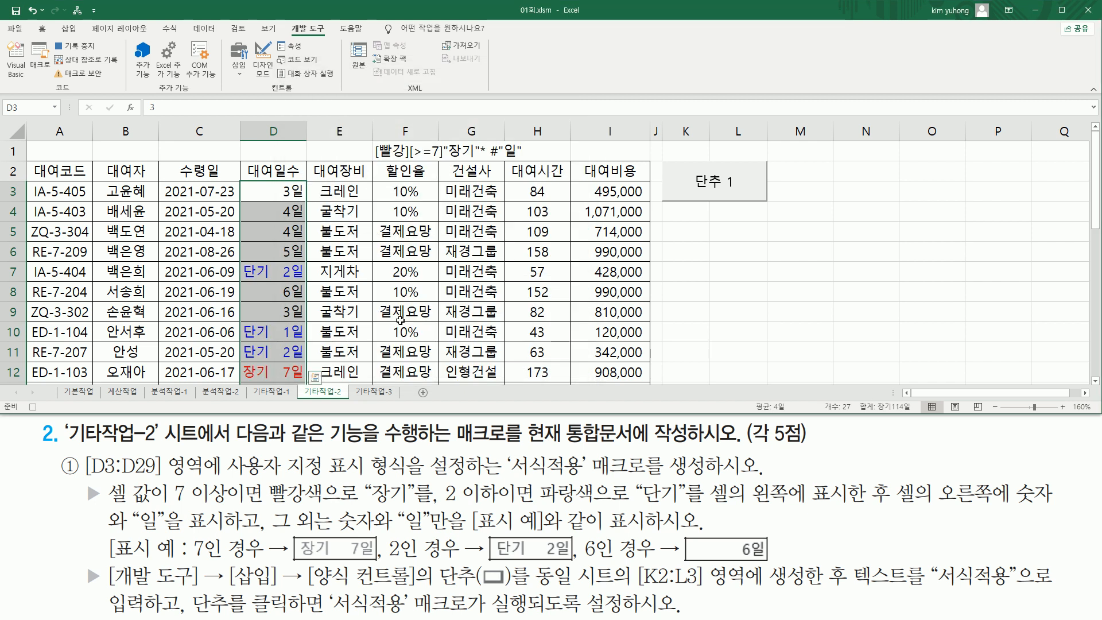
# Check the formatted D column, select cell C1 and stop recording the macro
pyautogui.scroll(-5, 300, 214)
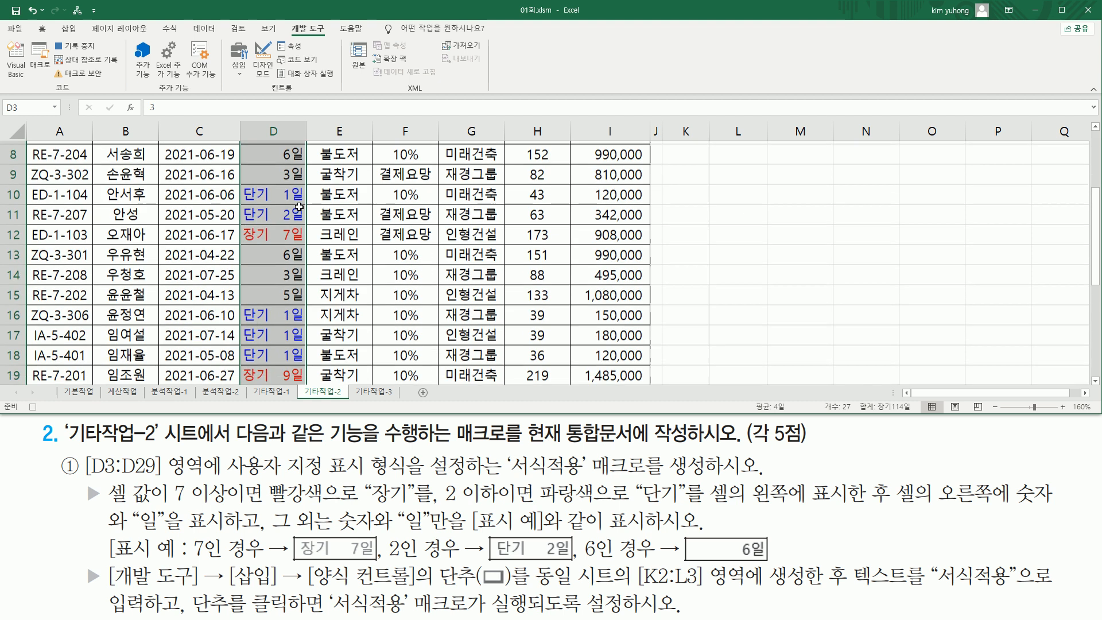
pyautogui.scroll(5, 299, 210)
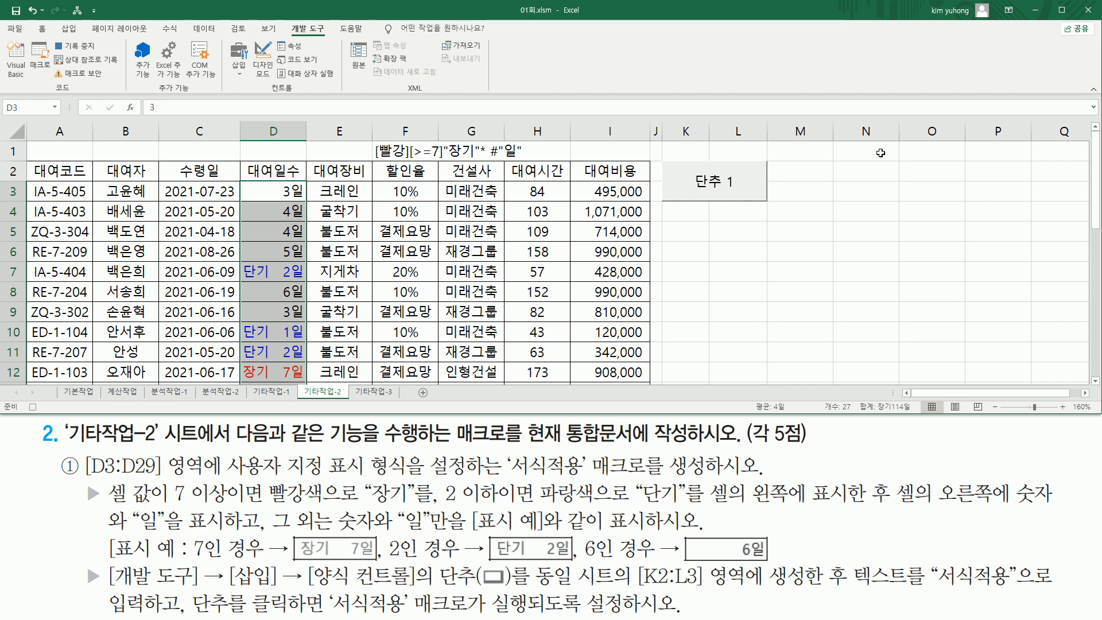
pyautogui.click(197, 151)
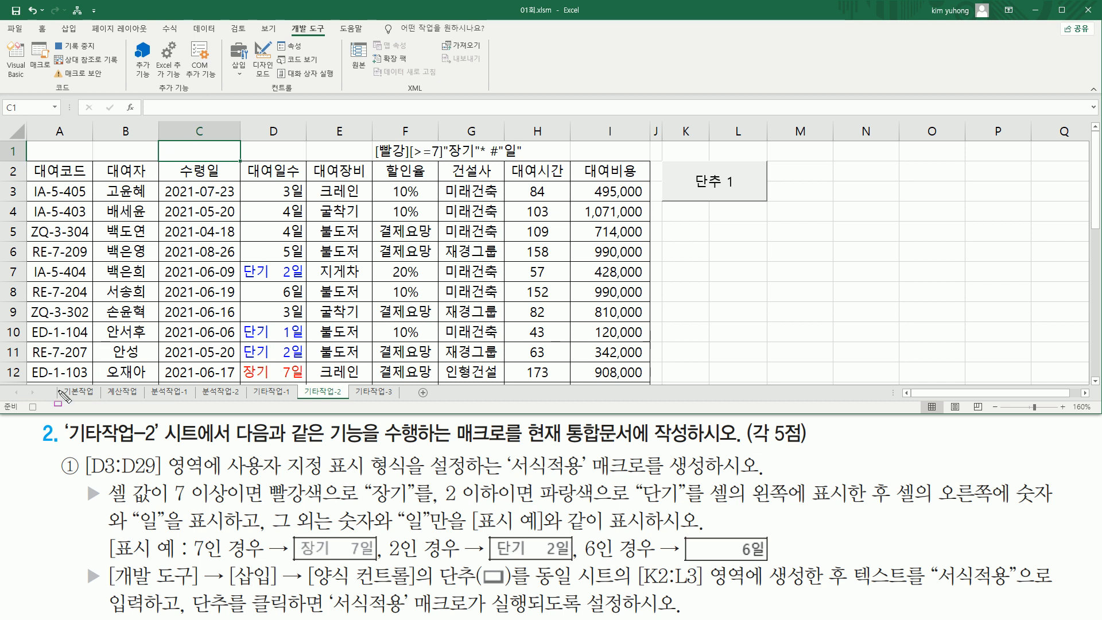
pyautogui.moveTo(50, 38); pyautogui.dragTo(102, 54)
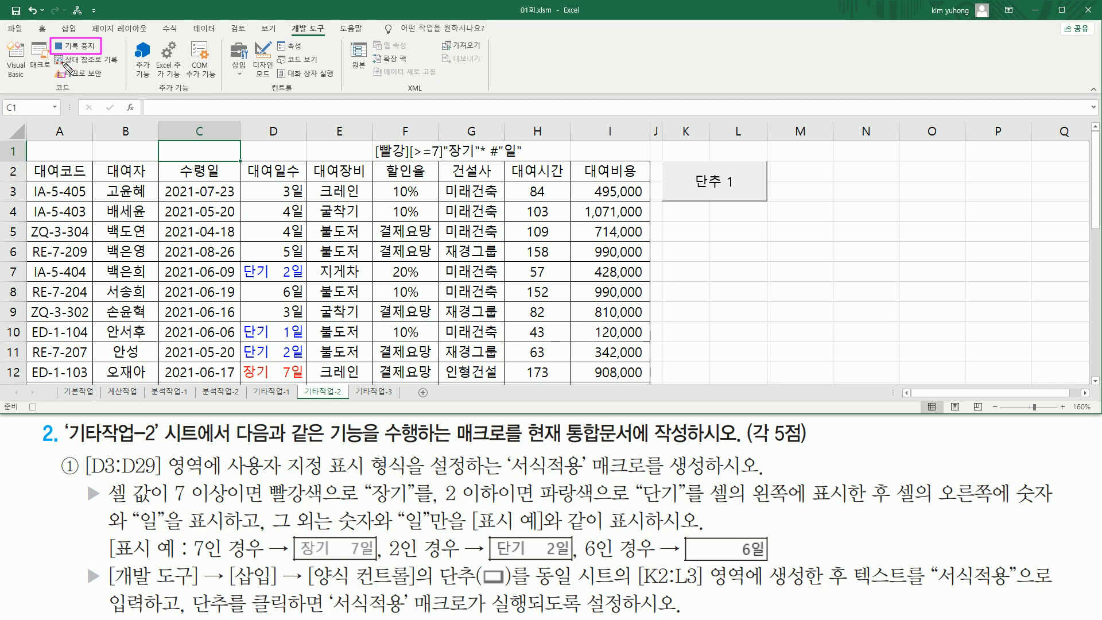
pyautogui.moveTo(23, 399); pyautogui.dragTo(43, 414)
pyautogui.press('Escape')
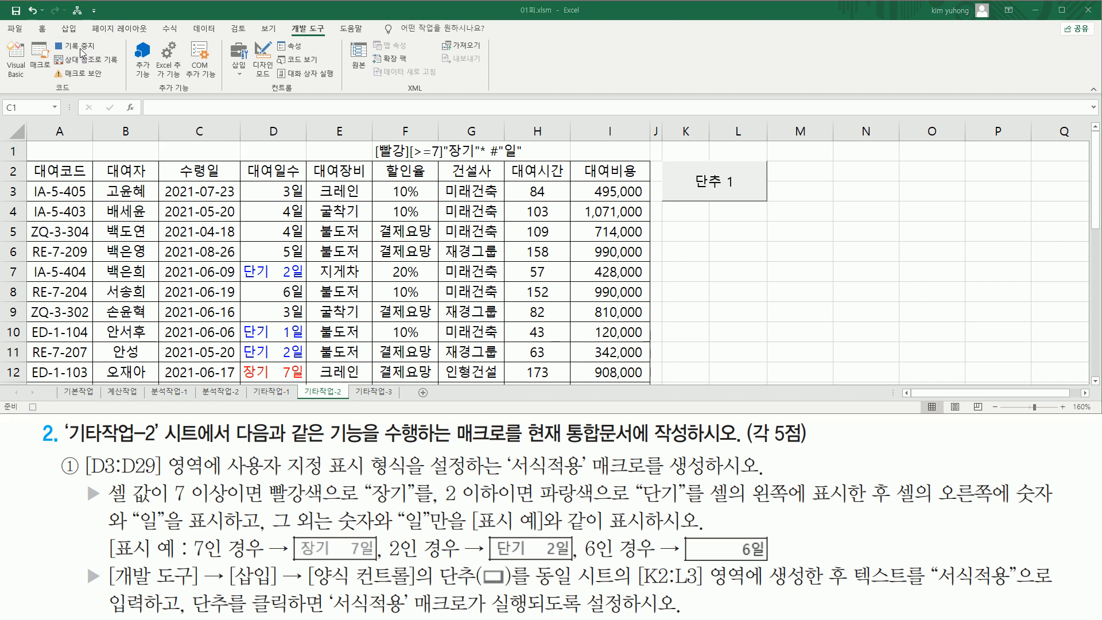
pyautogui.click(73, 50)
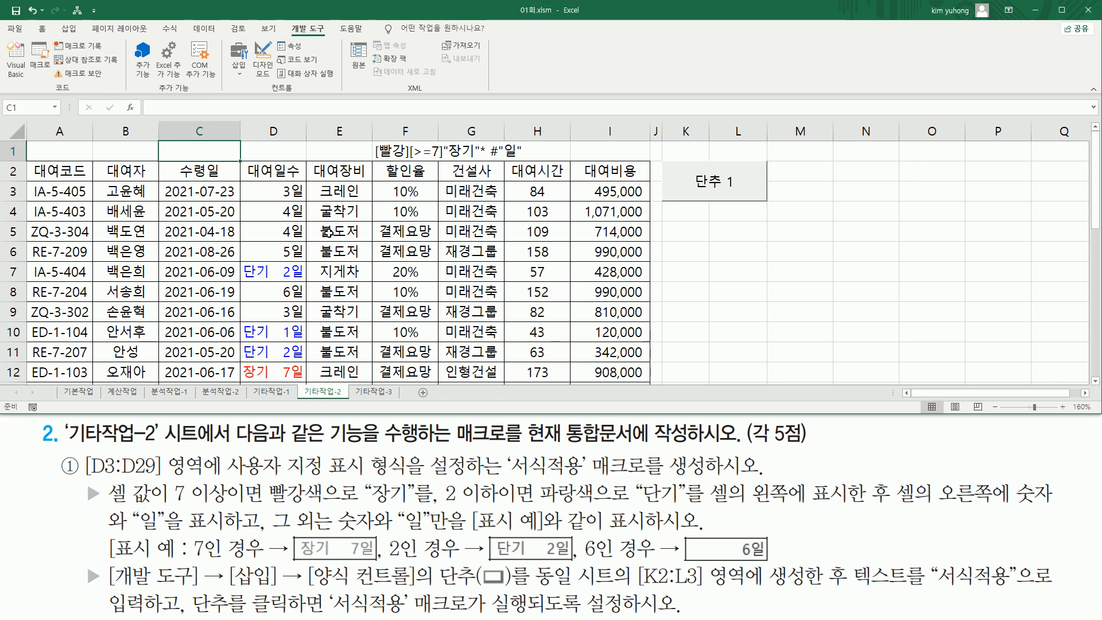
# Run the recorded macro from the form button at K2:L3
pyautogui.moveTo(661, 158)
pyautogui.mouseDown()
pyautogui.moveTo(748, 214)
pyautogui.moveTo(770, 206)
pyautogui.mouseUp()
pyautogui.press('Escape')
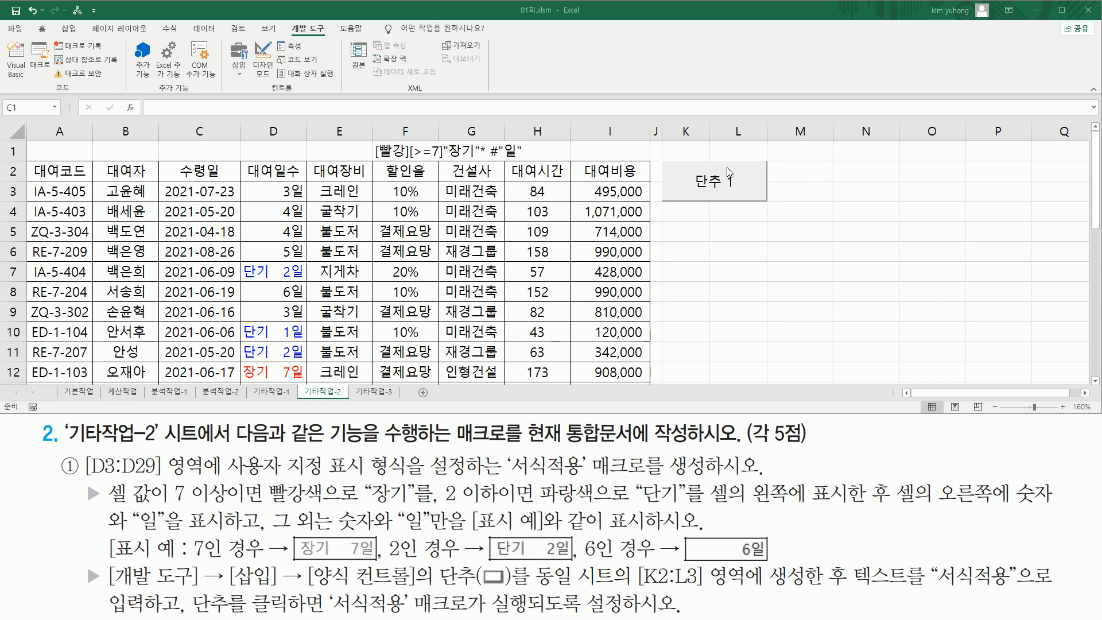
pyautogui.click(728, 173)
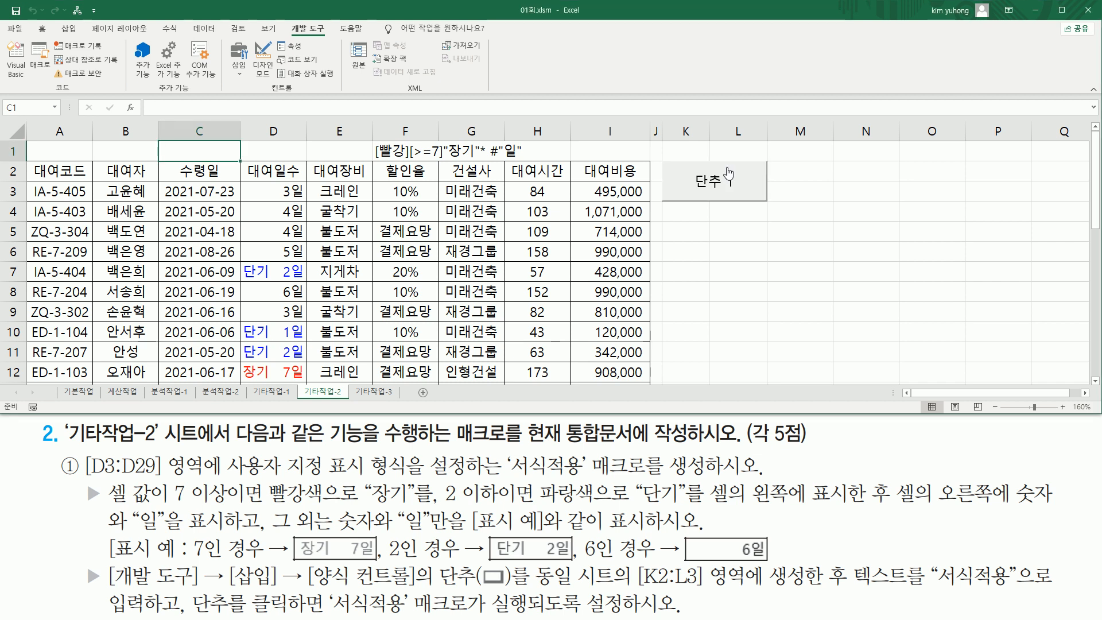
pyautogui.click(728, 174)
pyautogui.click(728, 173)
pyautogui.click(728, 173)
# Change the text on the form button at K2:L3 to 서식적용 and deselect the button
pyautogui.rightClick(713, 167)
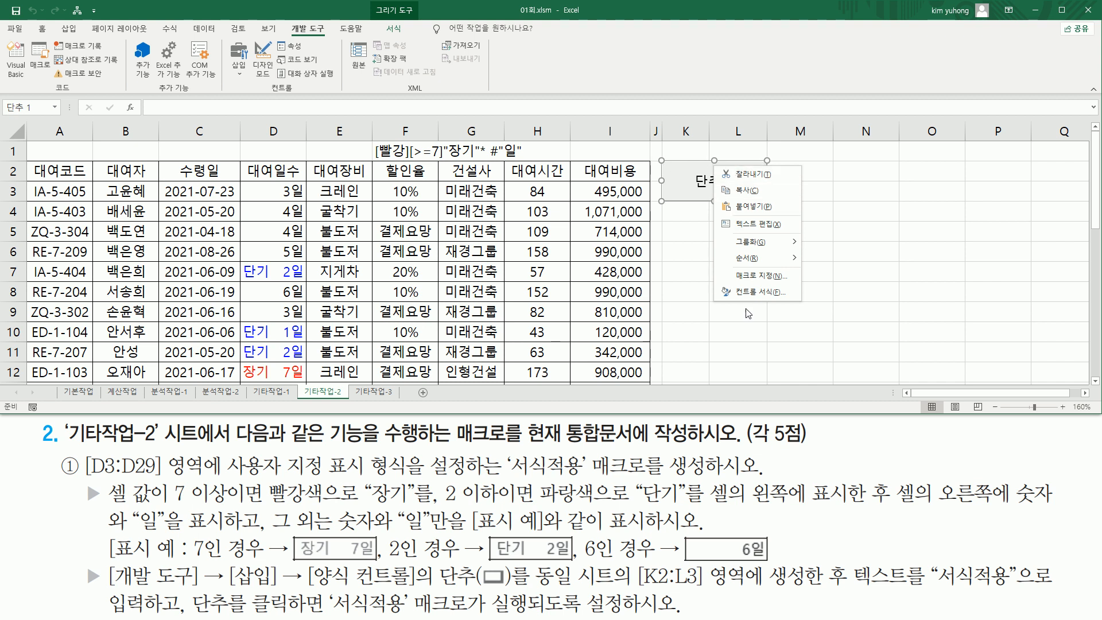
pyautogui.click(763, 224)
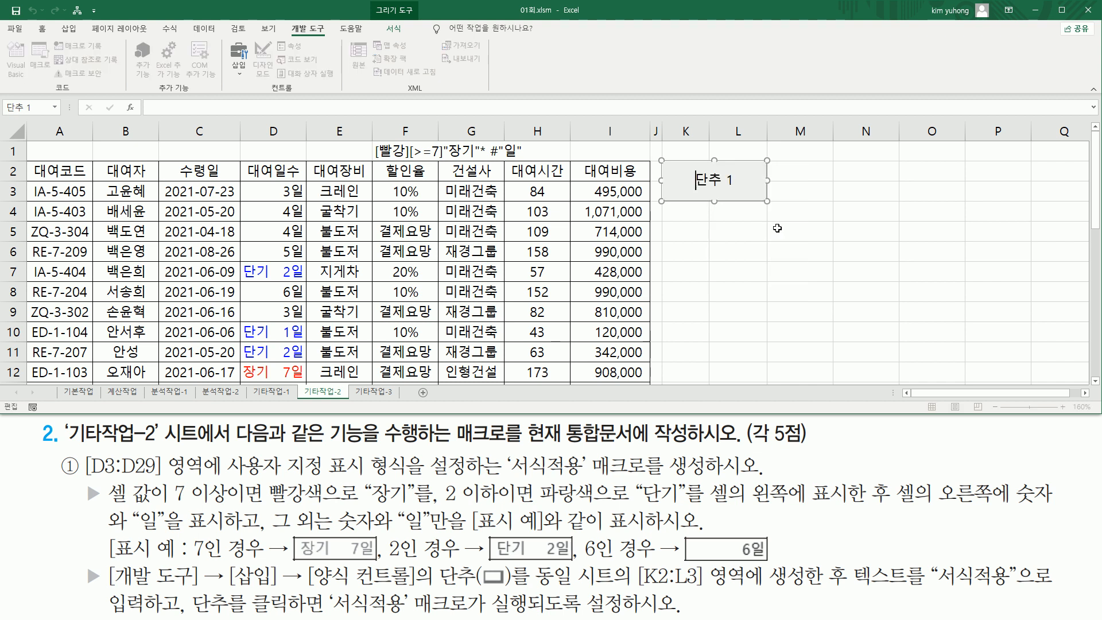
pyautogui.press('Delete')
pyautogui.press('Delete')
pyautogui.press('Delete')
pyautogui.write('서식저')
pyautogui.write('용')
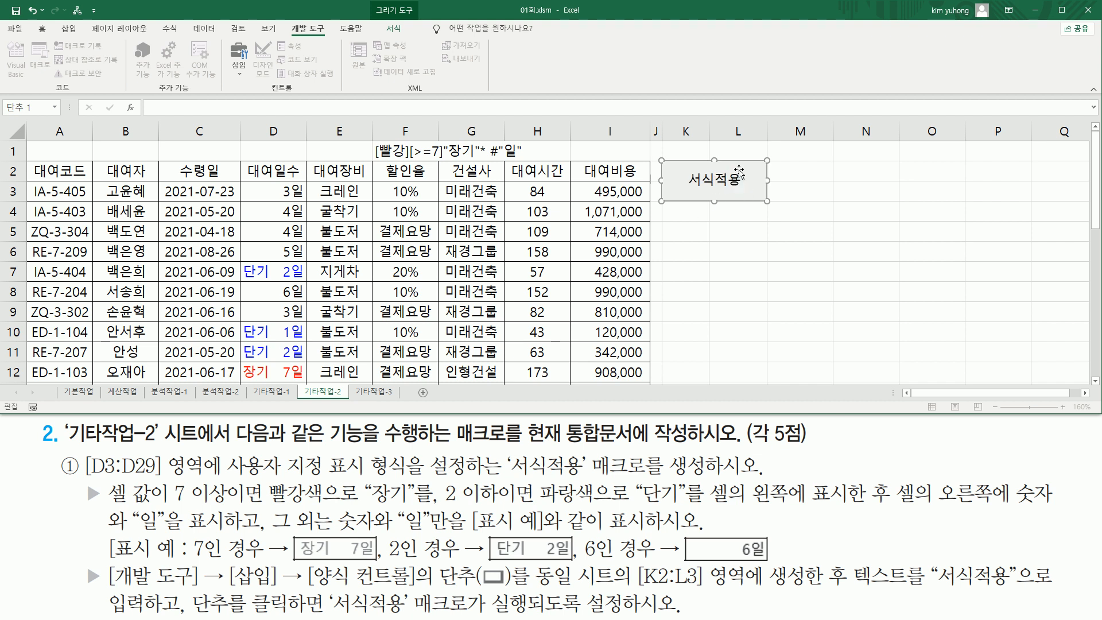
pyautogui.press('Return')
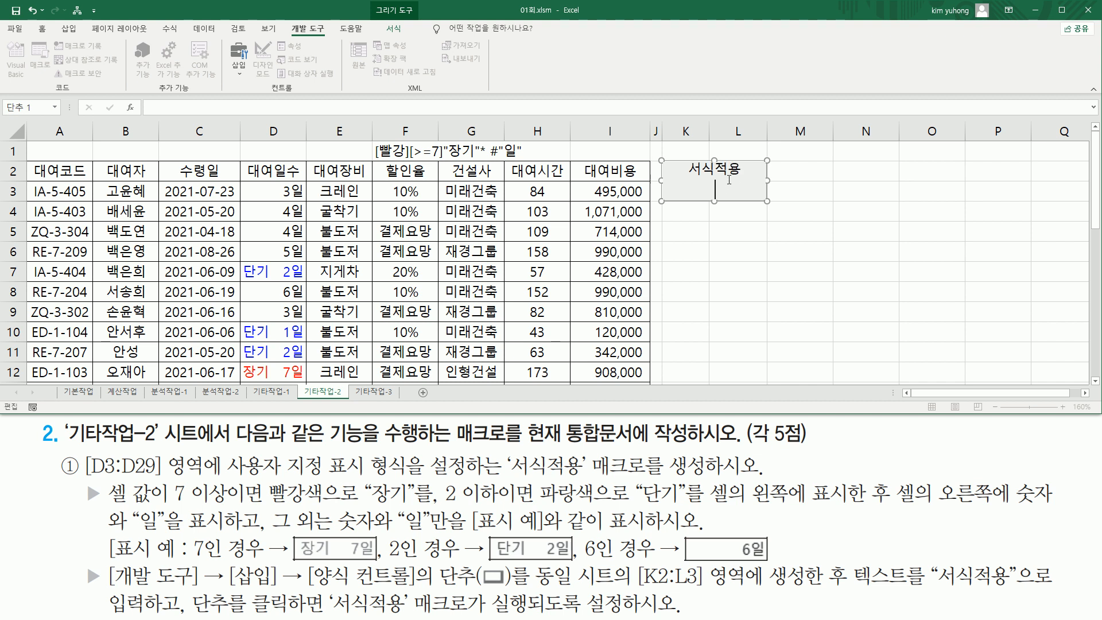
pyautogui.press('BackSpace')
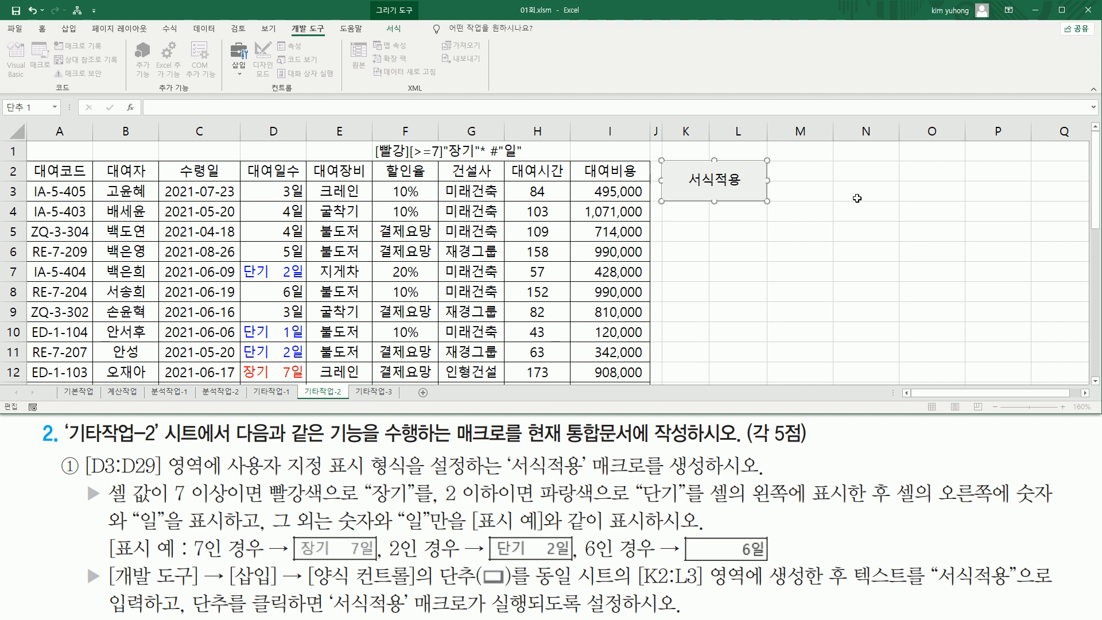
pyautogui.click(880, 151)
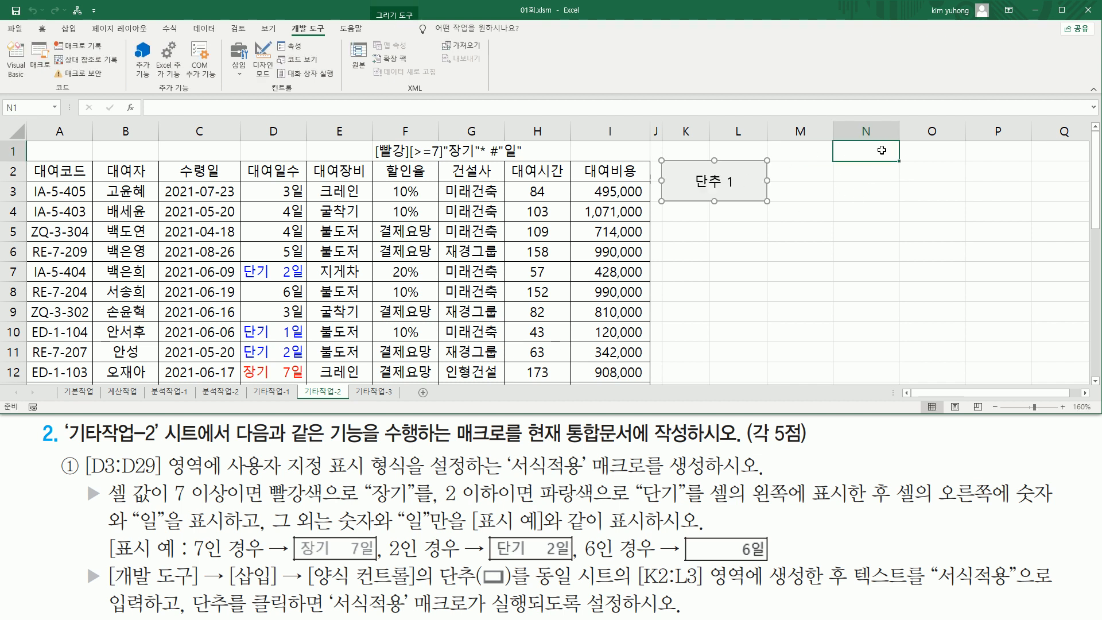
pyautogui.click(921, 172)
pyautogui.moveTo(684, 189); pyautogui.dragTo(746, 190)
pyautogui.press('Escape')
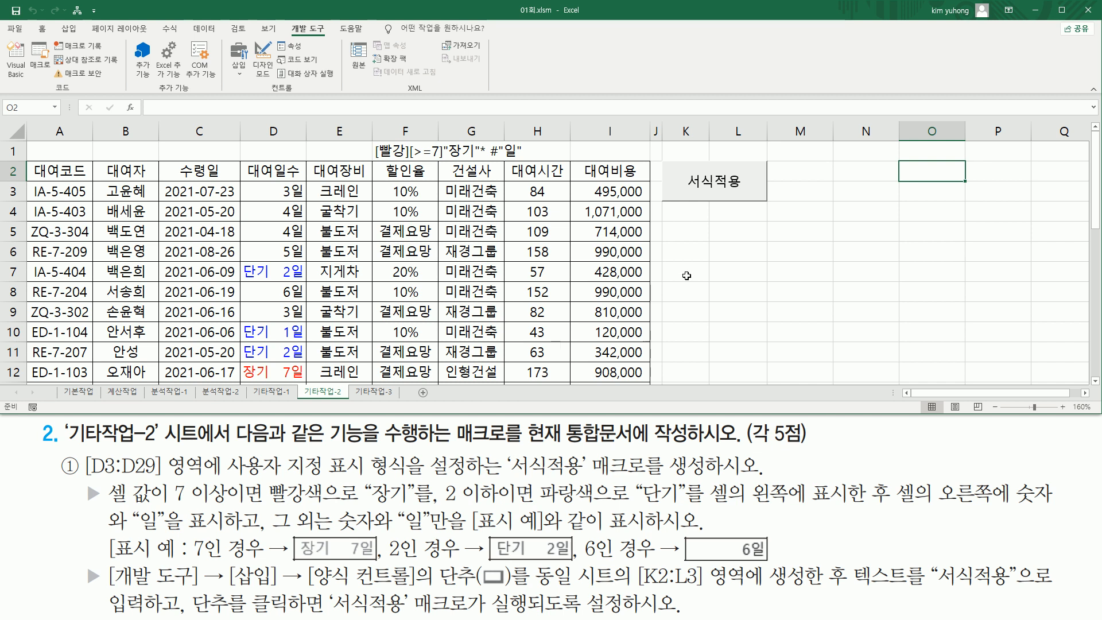
# Reset the number format of D3:D29 to 일반 so the macro can be tested on unformatted values
pyautogui.click(753, 274)
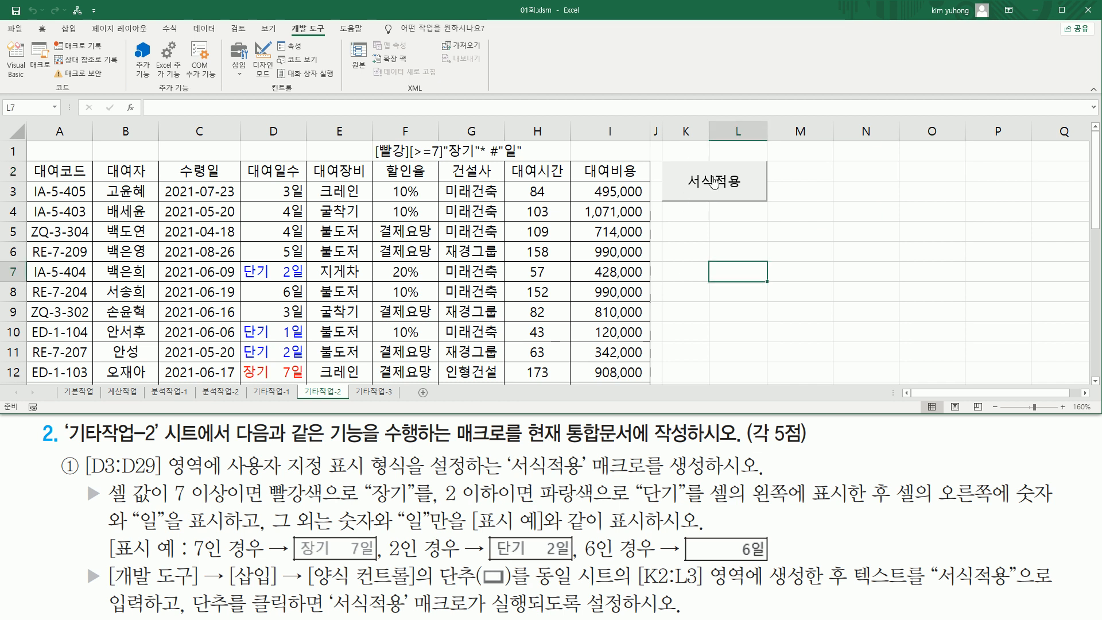
pyautogui.click(289, 191)
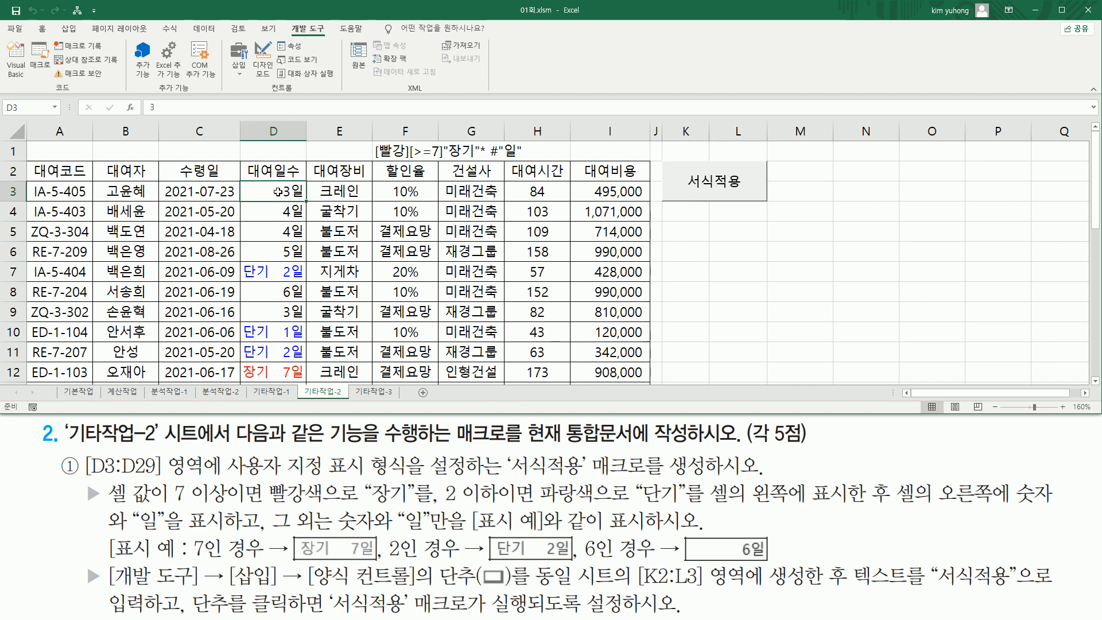
pyautogui.scroll(-7, 290, 207)
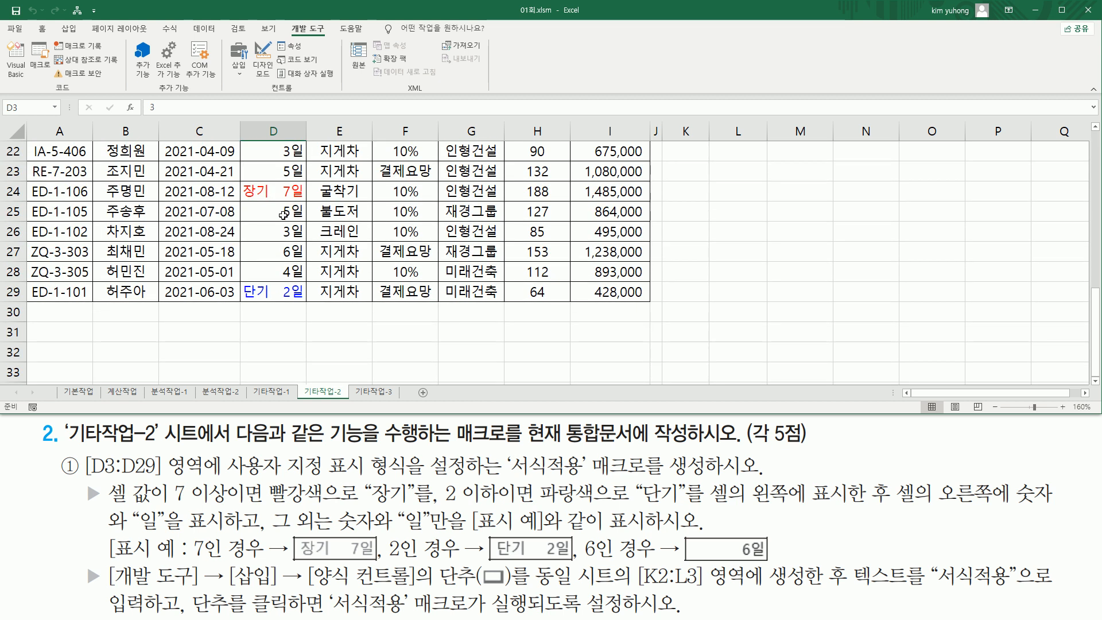
pyautogui.keyDown('shift'); pyautogui.click(292, 290); pyautogui.keyUp('shift')
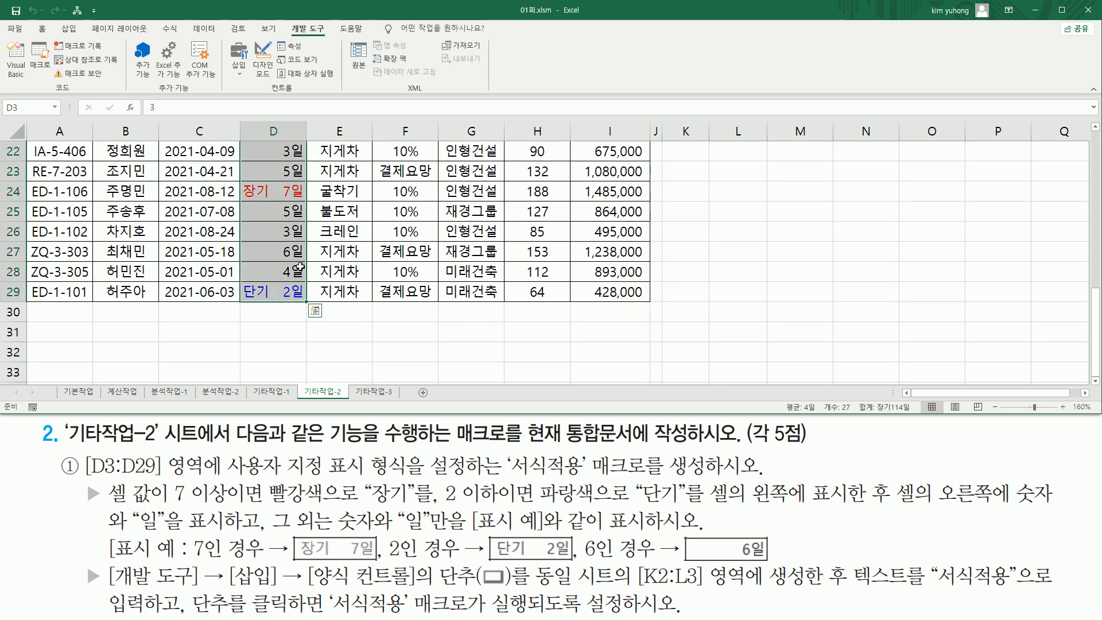
pyautogui.scroll(7, 300, 267)
pyautogui.hotkey('ctrl', '1')
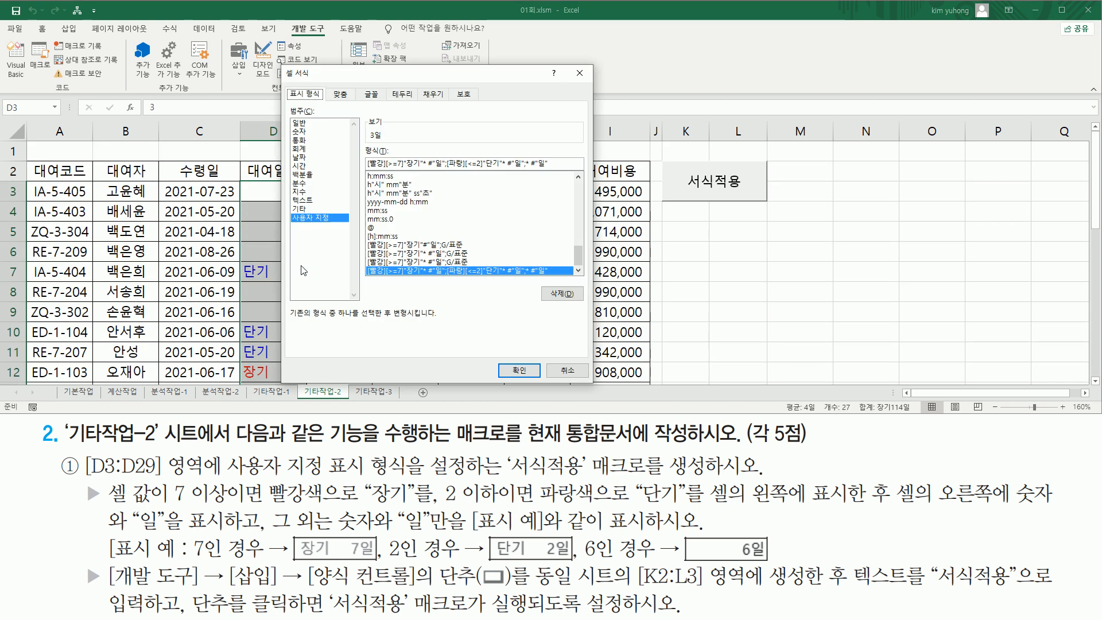
pyautogui.click(308, 123)
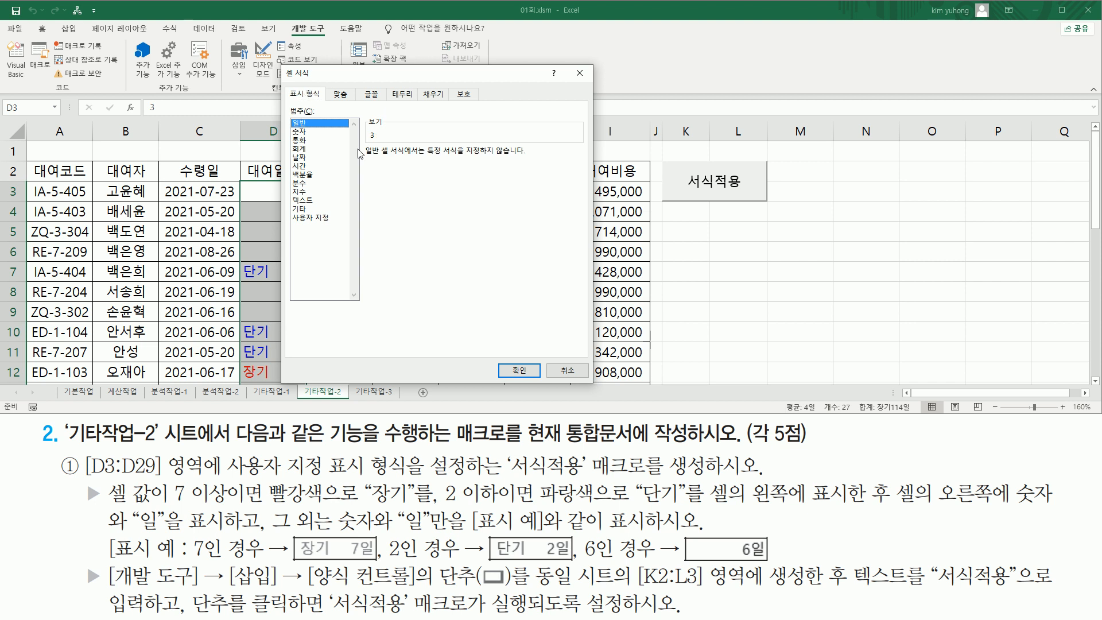
pyautogui.click(519, 370)
pyautogui.click(297, 223)
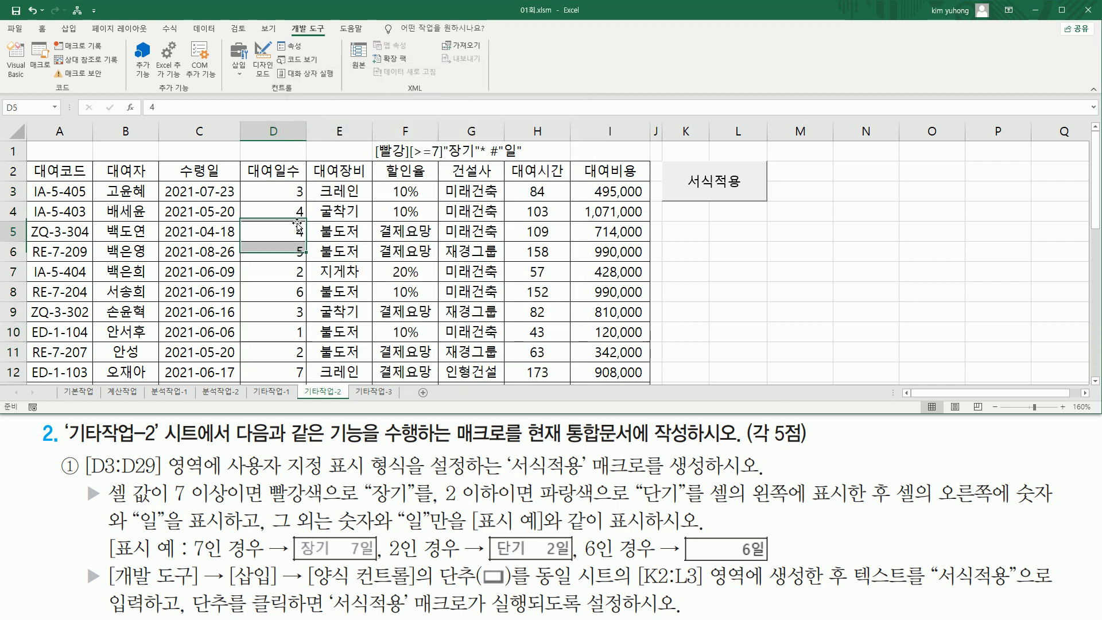
# Check the unformatted D column and run the 서식적용 macro from its form button
pyautogui.scroll(-7, 356, 236)
pyautogui.scroll(5, 359, 235)
pyautogui.scroll(1, 359, 235)
pyautogui.click(686, 251)
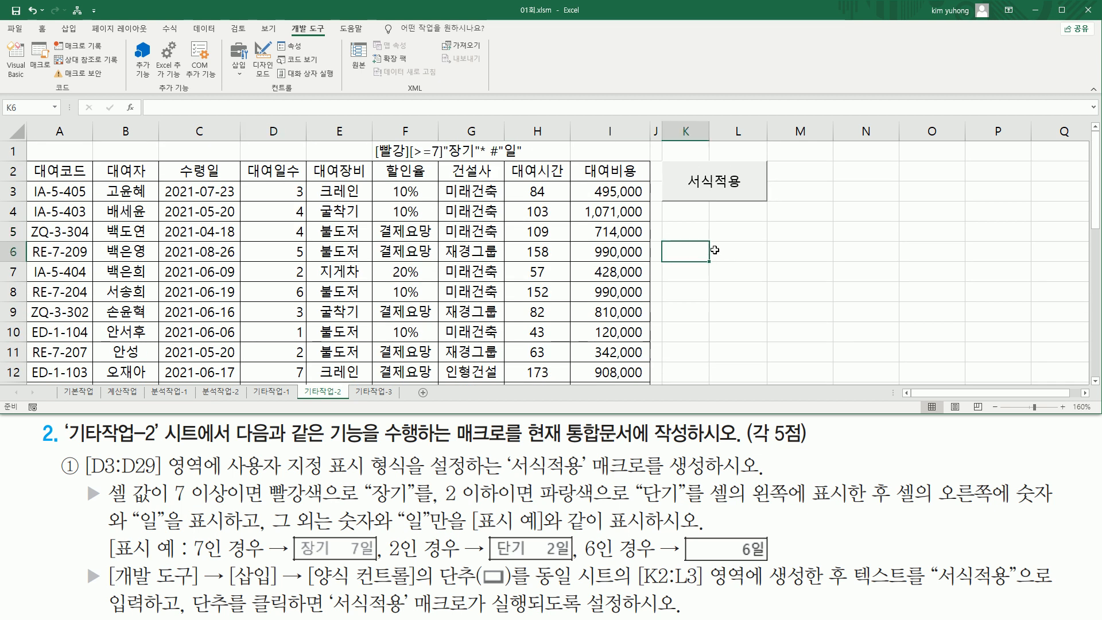
pyautogui.click(701, 187)
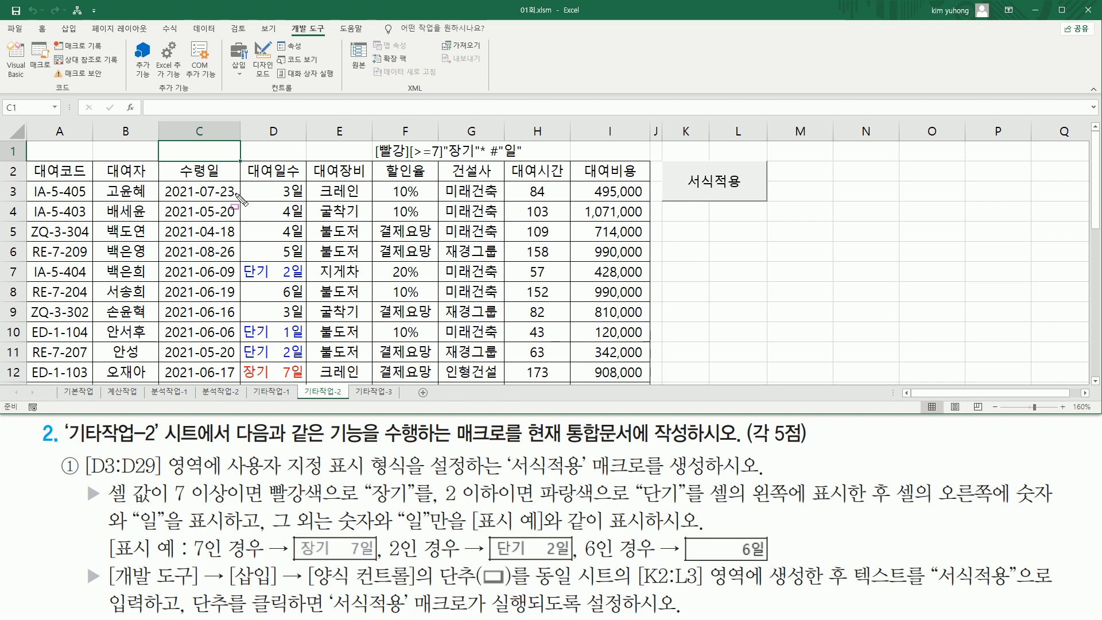
# Compare the formatted 대여일수 values with the task's display examples for values of 2 or less, 7 or more, and others
pyautogui.moveTo(240, 177)
pyautogui.mouseDown()
pyautogui.moveTo(287, 373)
pyautogui.moveTo(309, 386)
pyautogui.mouseUp()
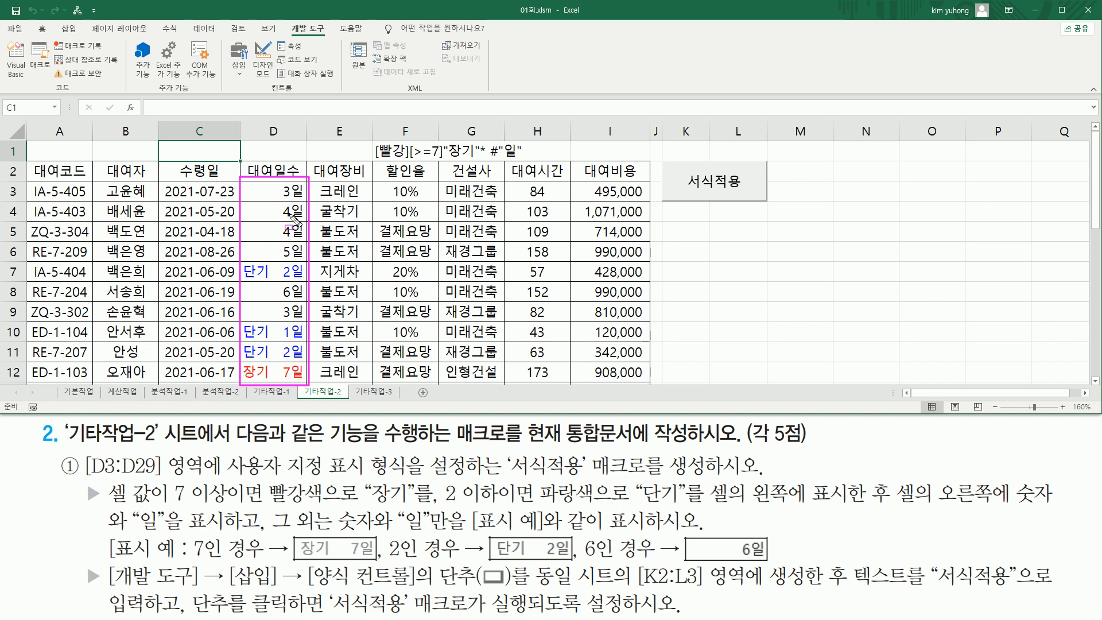
pyautogui.moveTo(280, 180); pyautogui.dragTo(311, 265)
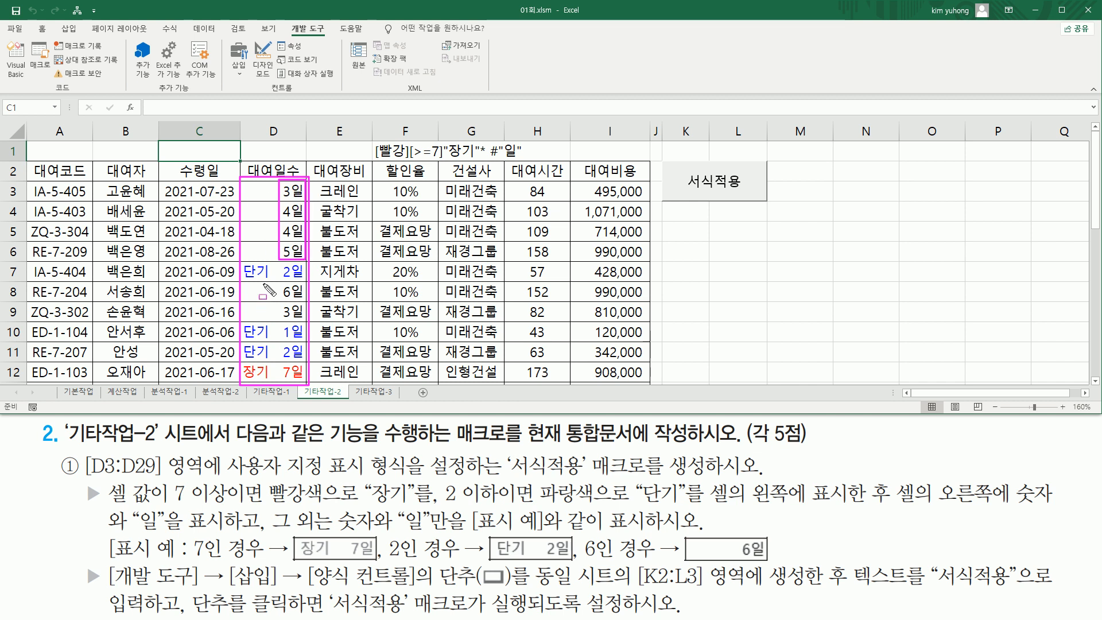
pyautogui.moveTo(440, 502); pyautogui.dragTo(497, 482)
pyautogui.moveTo(489, 530)
pyautogui.mouseDown()
pyautogui.moveTo(539, 564)
pyautogui.moveTo(568, 561)
pyautogui.mouseUp()
pyautogui.moveTo(242, 266)
pyautogui.mouseDown()
pyautogui.moveTo(241, 278)
pyautogui.moveTo(310, 278)
pyautogui.mouseUp()
pyautogui.moveTo(241, 322)
pyautogui.mouseDown()
pyautogui.moveTo(241, 350)
pyautogui.moveTo(339, 357)
pyautogui.moveTo(321, 373)
pyautogui.moveTo(308, 361)
pyautogui.mouseUp()
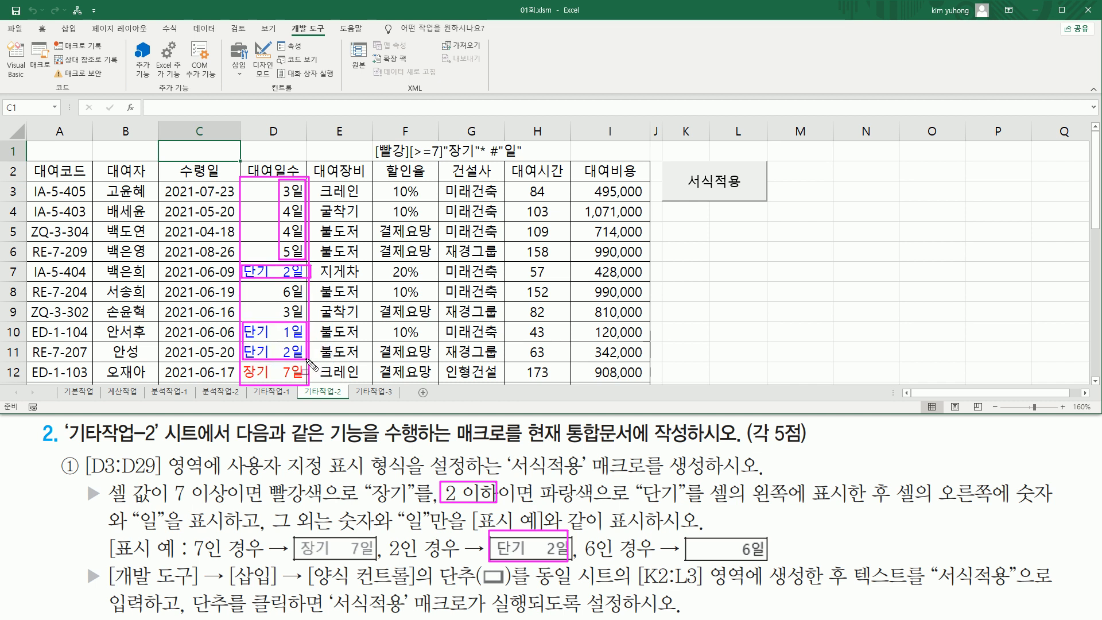
pyautogui.moveTo(167, 505)
pyautogui.mouseDown()
pyautogui.moveTo(227, 479)
pyautogui.moveTo(393, 502)
pyautogui.mouseUp()
pyautogui.moveTo(295, 536); pyautogui.dragTo(378, 561)
pyautogui.press('Escape')
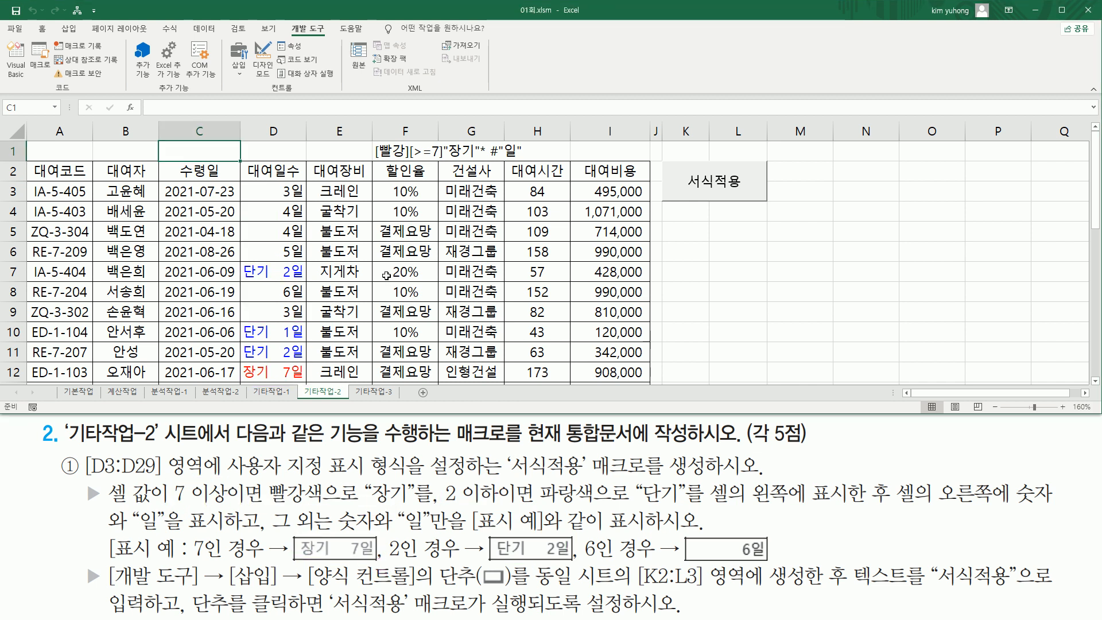
# Examine the remaining 대여일수 cells down to row 29, checking that values of 7 or more follow the 장기 format
pyautogui.scroll(-3, 386, 270)
pyautogui.click(290, 231)
pyautogui.scroll(-3, 290, 232)
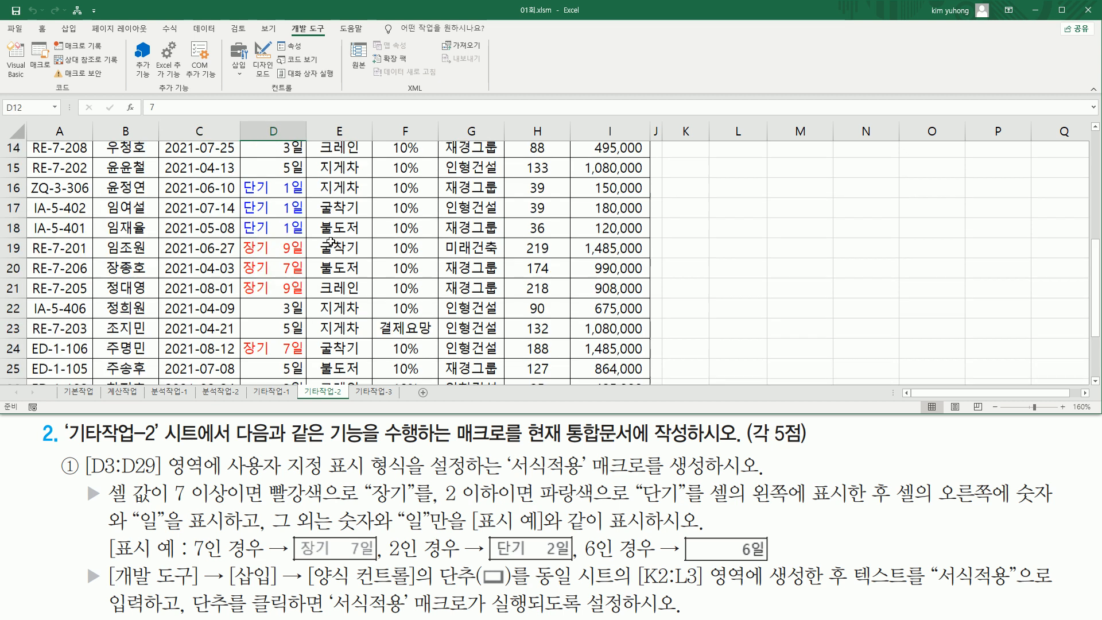
pyautogui.click(290, 232)
pyautogui.click(296, 252)
pyautogui.click(289, 274)
pyautogui.click(301, 333)
pyautogui.scroll(-3, 300, 333)
pyautogui.scroll(8, 548, 297)
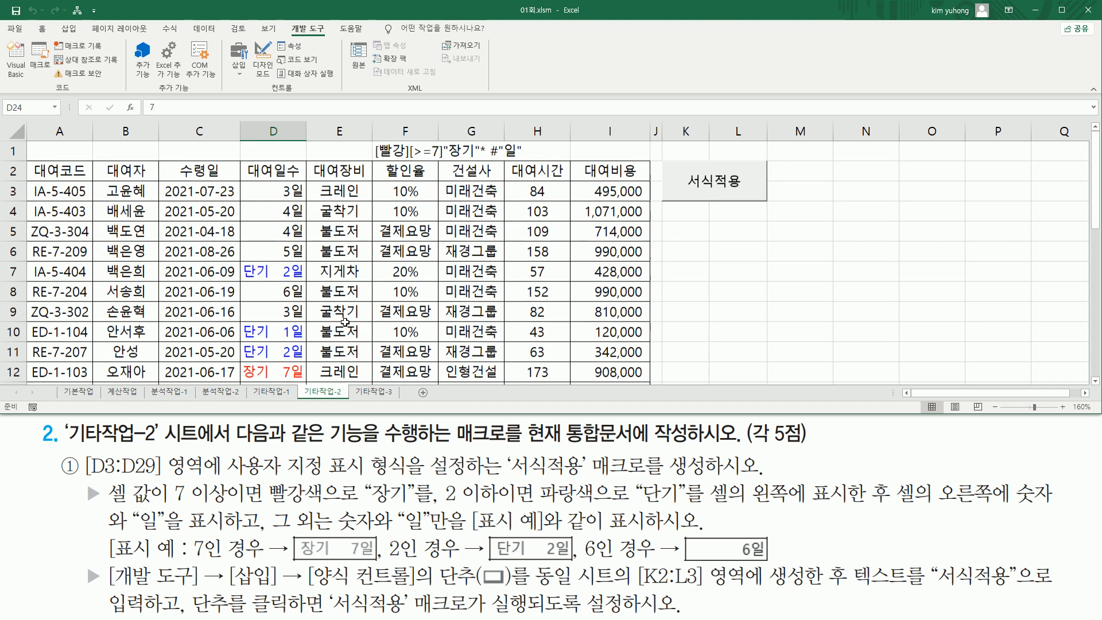
pyautogui.click(747, 297)
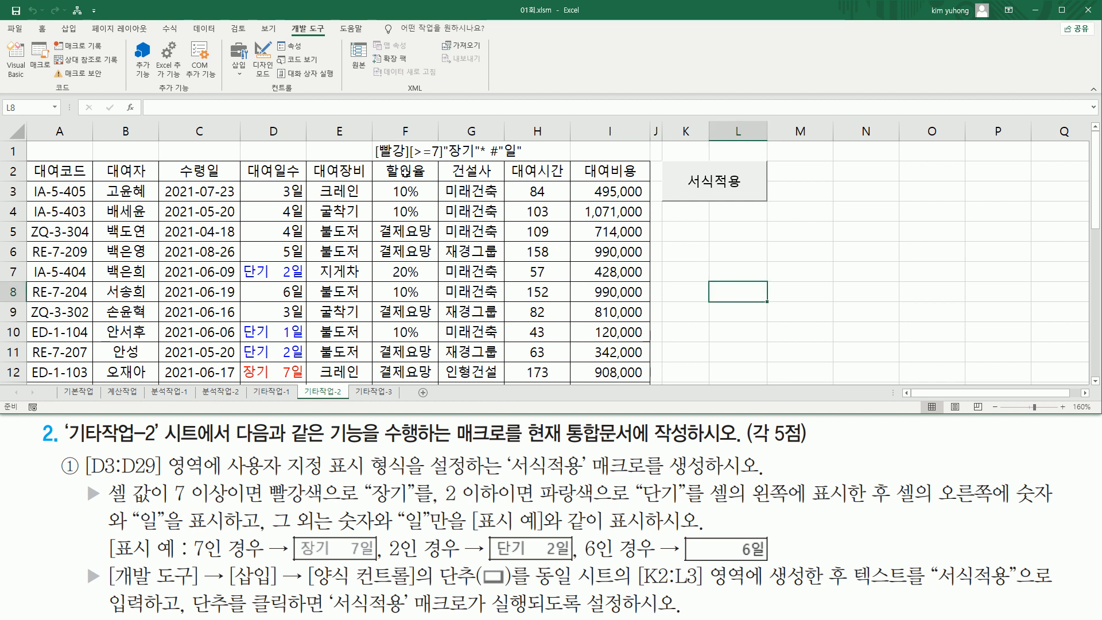
# Clear the note in F1 and enter the format code [빨강][>=7]"장기"* #"일" ; [파랑][<=2]"단기"* #"일" ; * #"일" in B1 as red text
pyautogui.click(404, 150)
pyautogui.press('Delete')
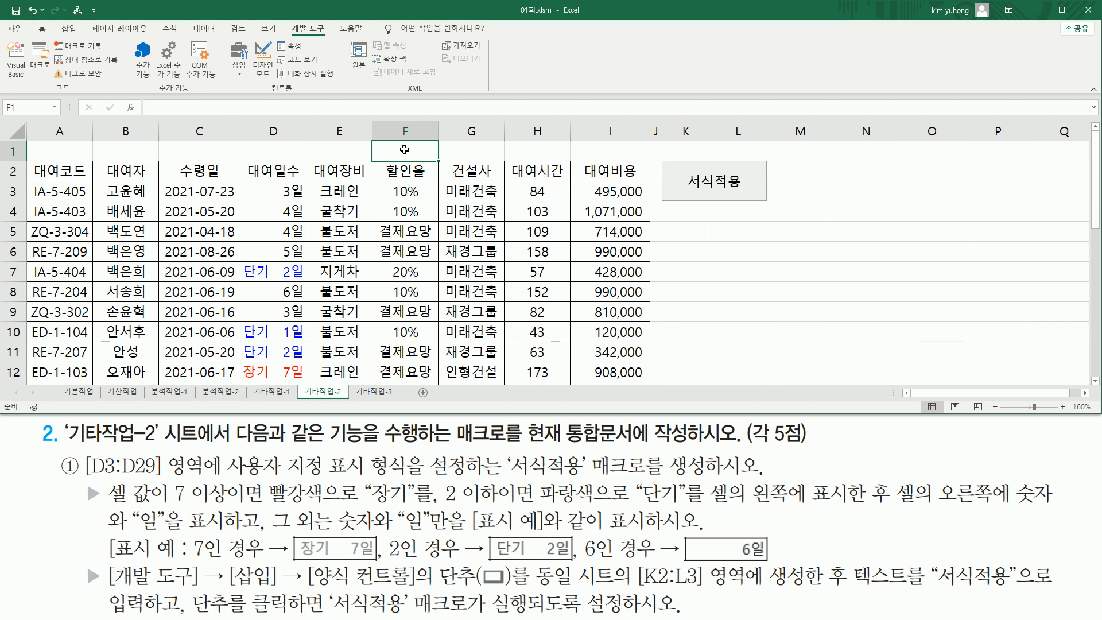
pyautogui.click(138, 152)
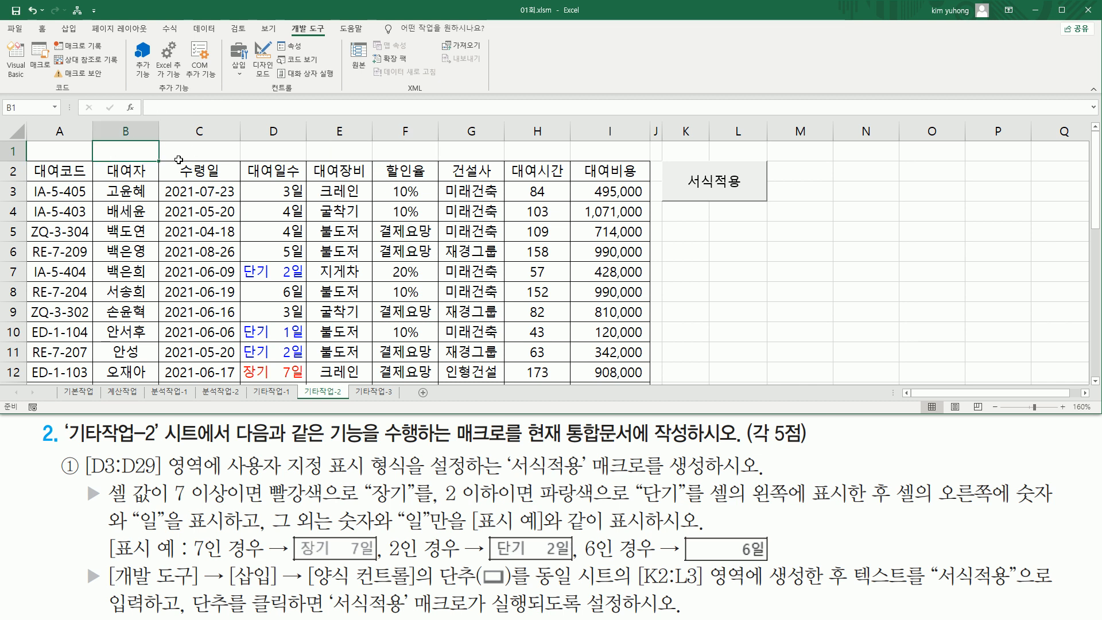
pyautogui.write('[빨강][>=7]"장기"* #"일";[파랑][<=2]"단기"* #"일";* #"일"')
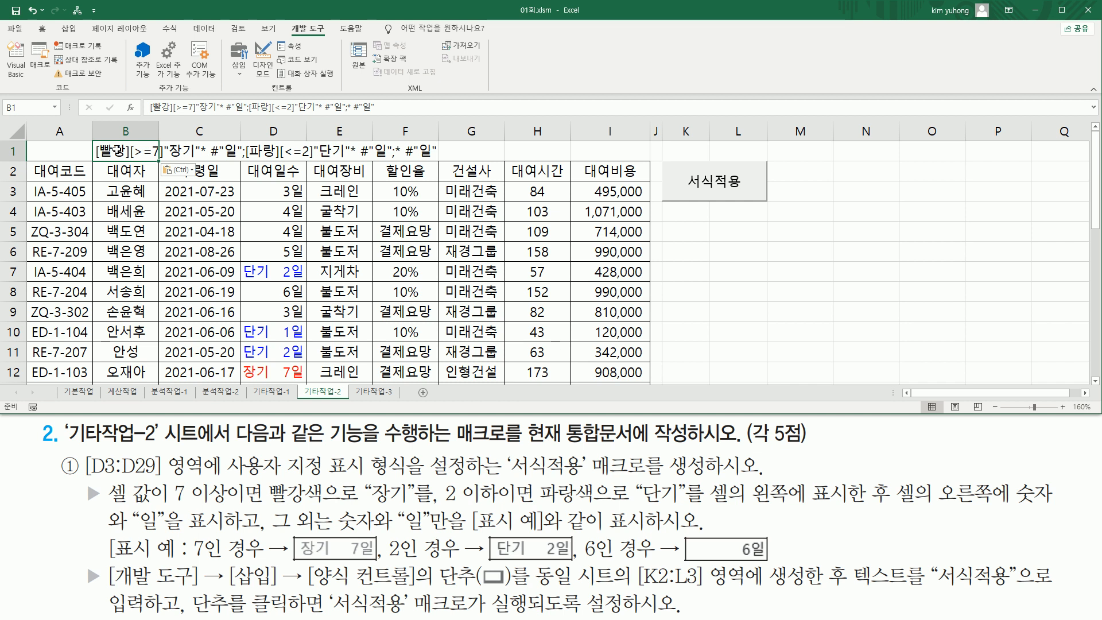
pyautogui.click(42, 28)
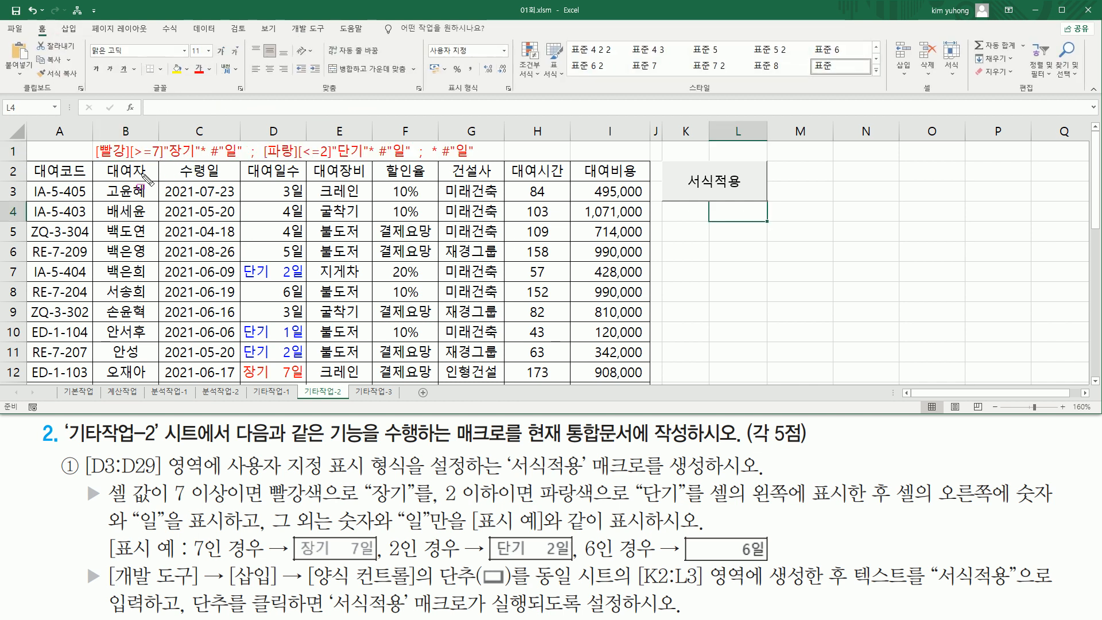
# Review each section of the format code in B1: its color, condition, text, fill asterisk, digit placeholder and semicolon separators
pyautogui.moveTo(93, 139); pyautogui.dragTo(164, 165)
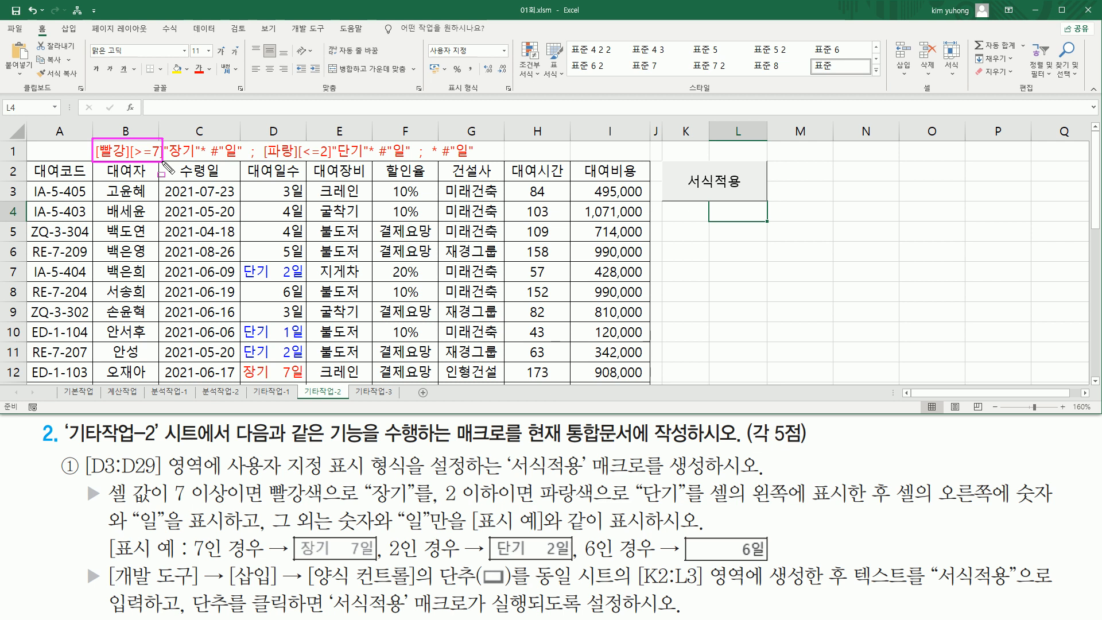
pyautogui.moveTo(166, 158); pyautogui.dragTo(194, 162)
pyautogui.moveTo(199, 139); pyautogui.dragTo(212, 162)
pyautogui.moveTo(223, 140); pyautogui.dragTo(236, 163)
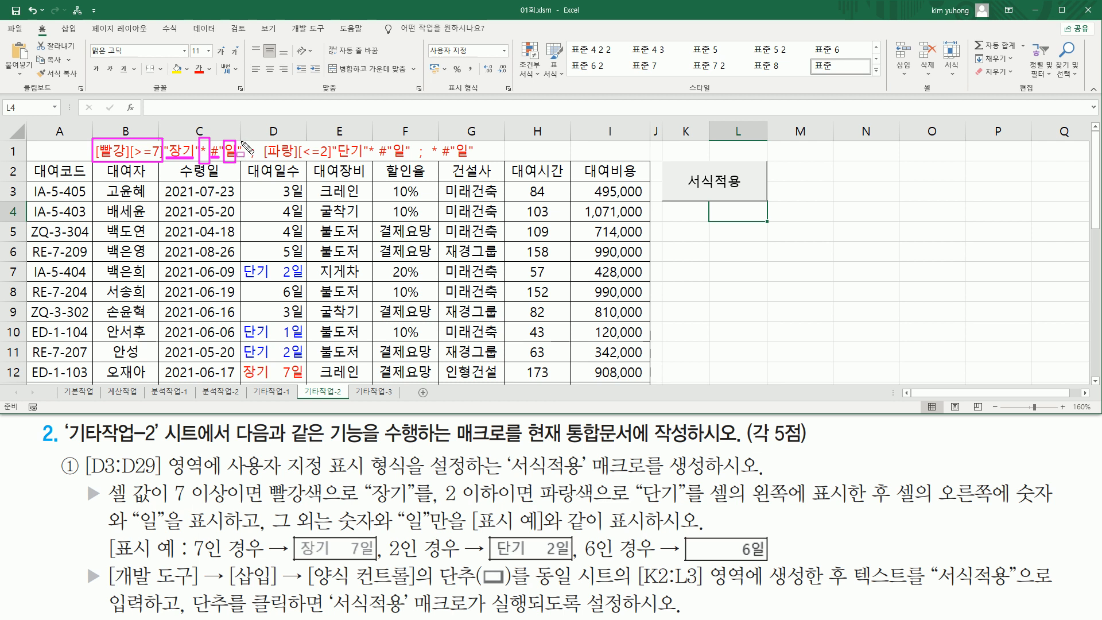
pyautogui.moveTo(247, 133)
pyautogui.mouseDown()
pyautogui.moveTo(257, 187)
pyautogui.moveTo(273, 159)
pyautogui.moveTo(331, 160)
pyautogui.mouseUp()
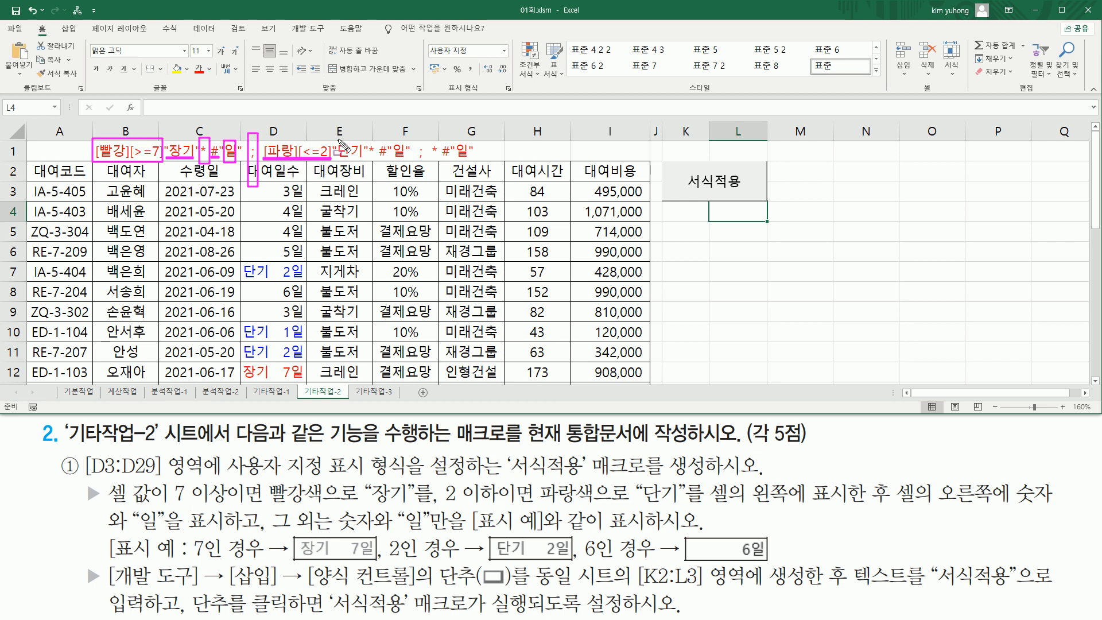
pyautogui.moveTo(339, 159)
pyautogui.mouseDown()
pyautogui.moveTo(374, 146)
pyautogui.moveTo(379, 168)
pyautogui.mouseUp()
pyautogui.moveTo(392, 136); pyautogui.dragTo(407, 165)
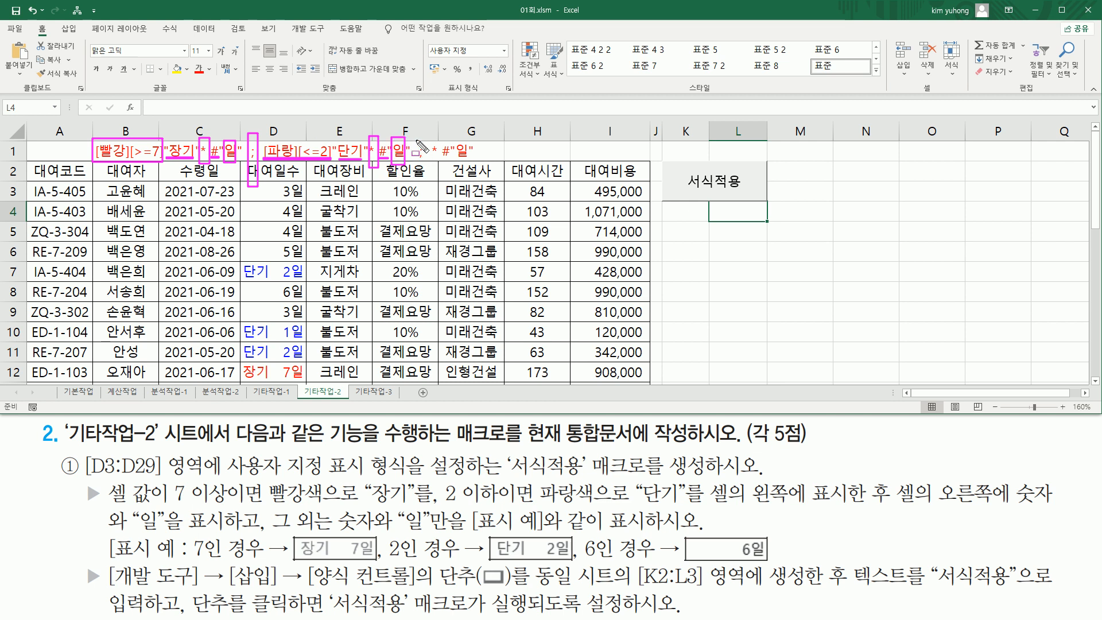
pyautogui.moveTo(271, 530); pyautogui.dragTo(453, 529)
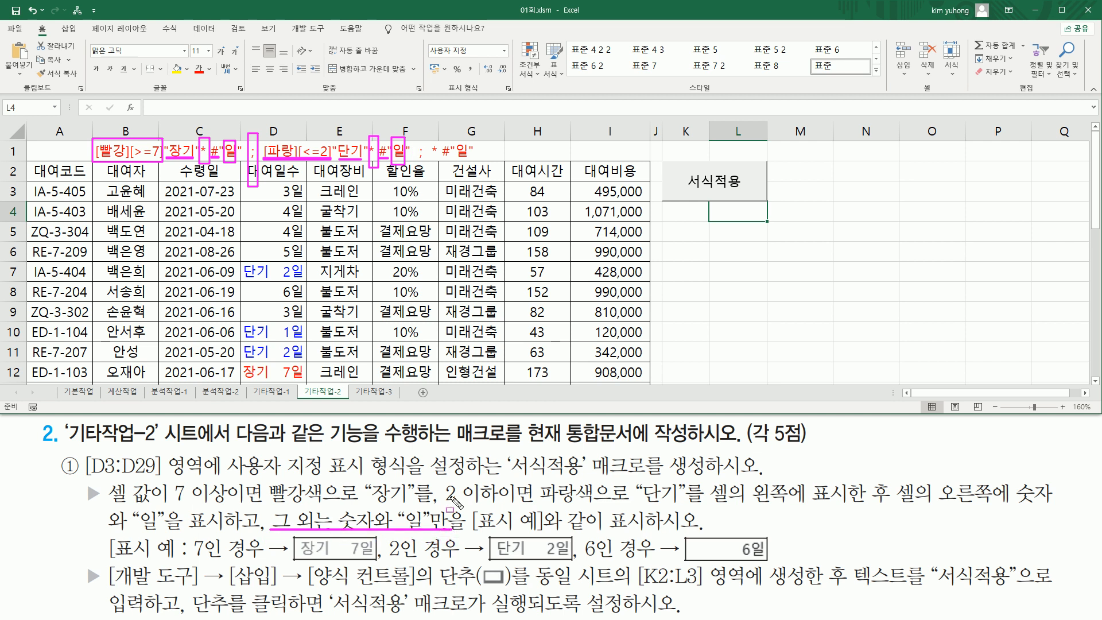
pyautogui.moveTo(421, 141)
pyautogui.mouseDown()
pyautogui.moveTo(424, 213)
pyautogui.moveTo(424, 137)
pyautogui.moveTo(426, 205)
pyautogui.mouseUp()
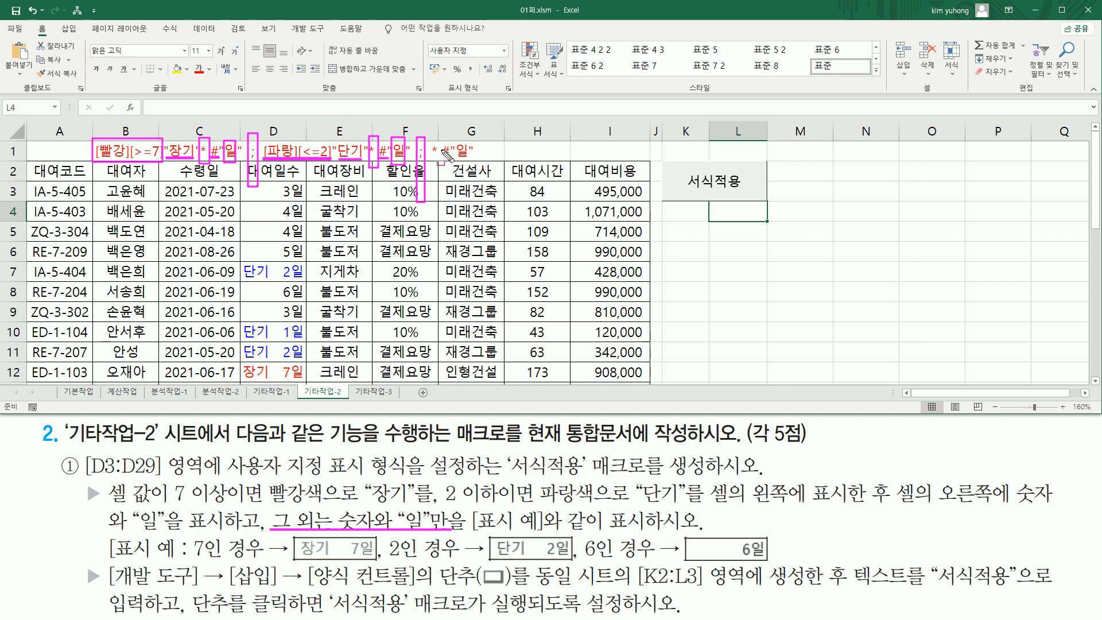
pyautogui.moveTo(434, 136)
pyautogui.mouseDown()
pyautogui.moveTo(436, 189)
pyautogui.moveTo(441, 181)
pyautogui.mouseUp()
pyautogui.moveTo(457, 158); pyautogui.dragTo(469, 158)
pyautogui.press('Escape')
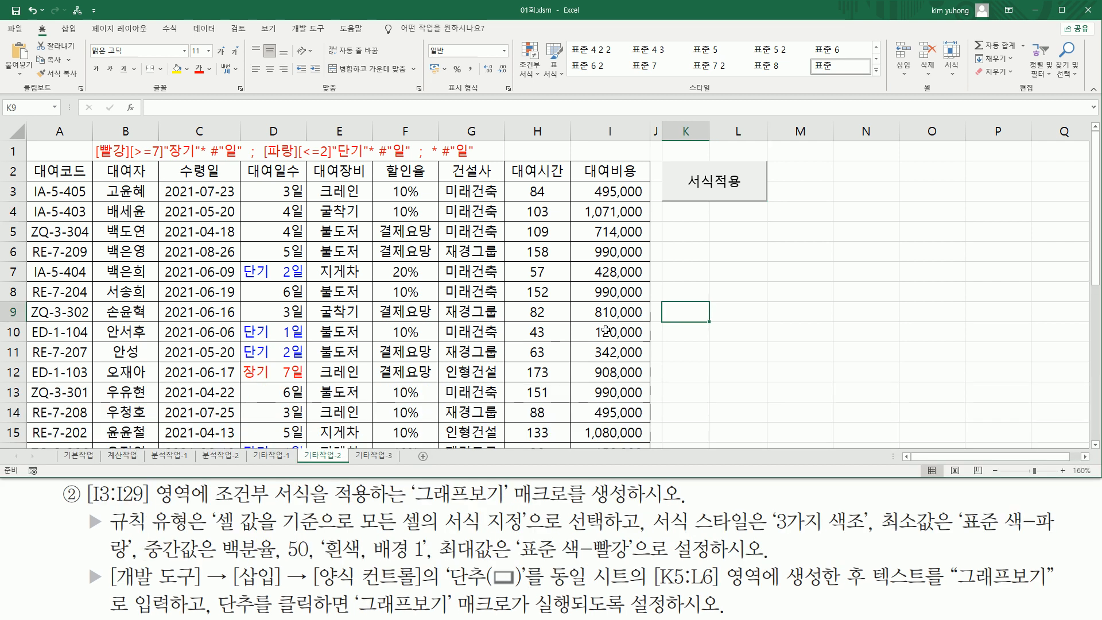
# Read the 그래프보기 macro task, noting the I3:I29 range, the 3가지 색조 conditional formatting settings and the button requirements at K5:L6
pyautogui.hotkey('ctrl', '2')
pyautogui.moveTo(84, 507)
pyautogui.mouseDown()
pyautogui.moveTo(151, 507)
pyautogui.moveTo(151, 484)
pyautogui.moveTo(309, 506)
pyautogui.mouseUp()
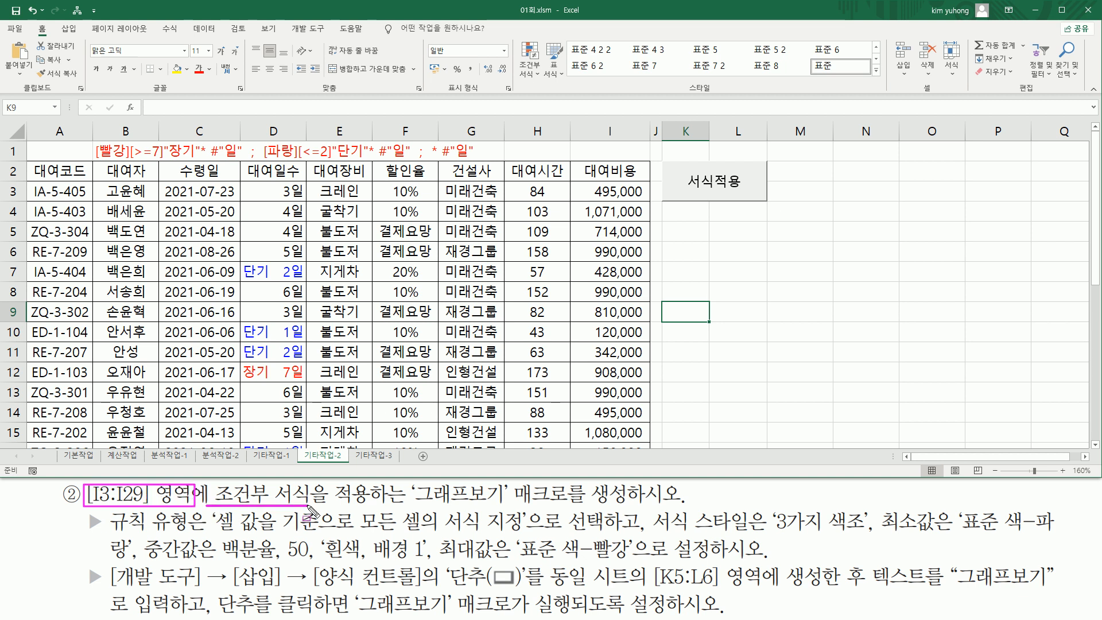
pyautogui.moveTo(497, 504); pyautogui.dragTo(504, 504)
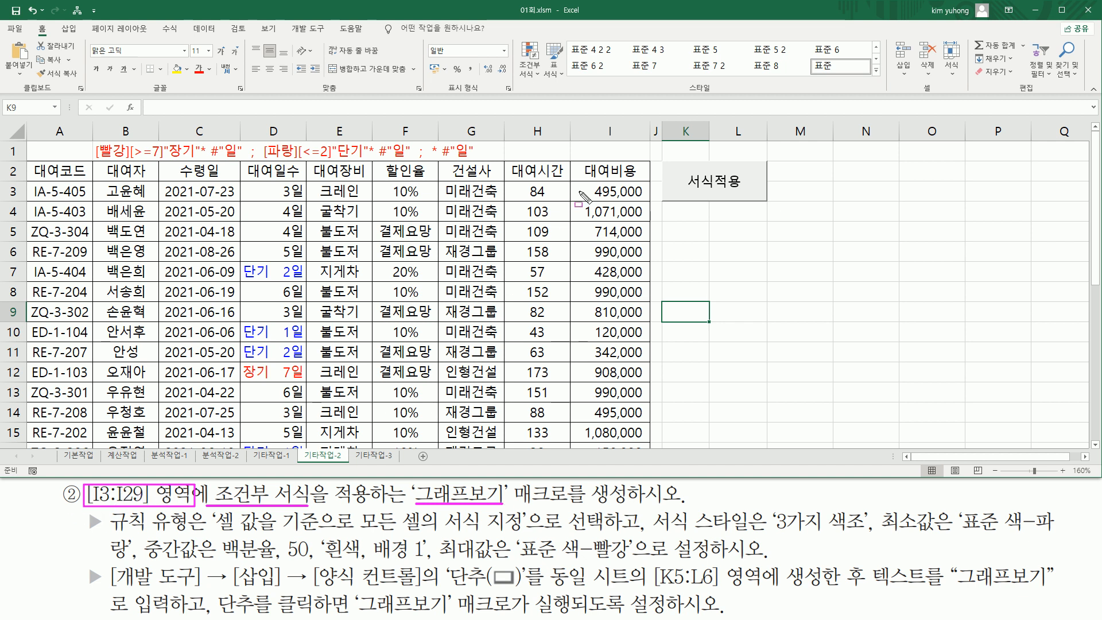
pyautogui.moveTo(574, 181); pyautogui.dragTo(648, 454)
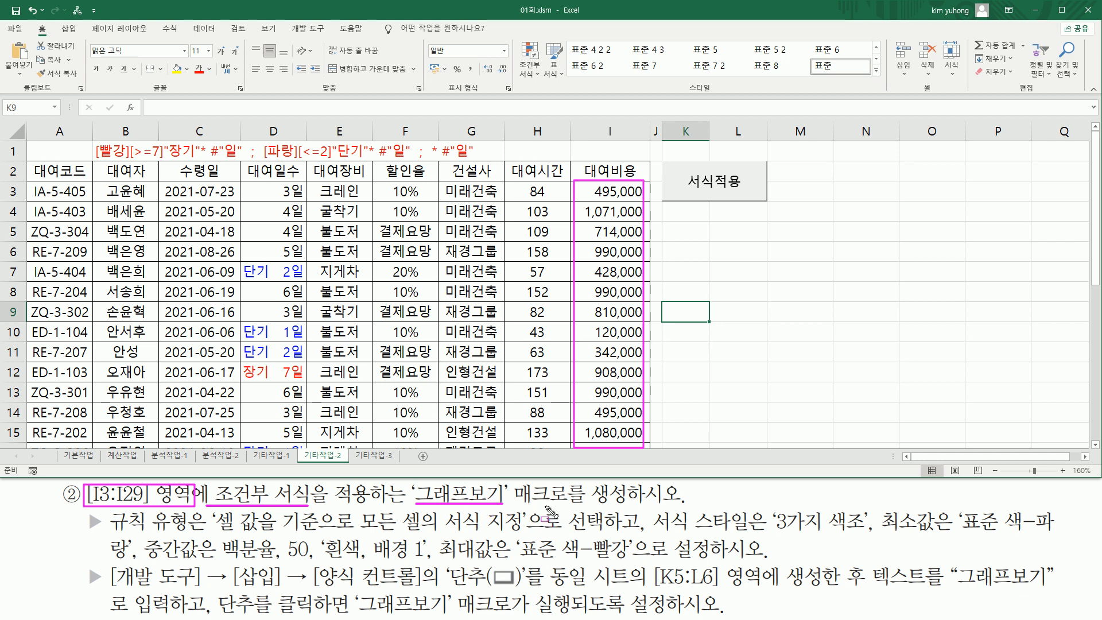
pyautogui.moveTo(109, 541)
pyautogui.mouseDown()
pyautogui.moveTo(188, 542)
pyautogui.moveTo(188, 511)
pyautogui.moveTo(376, 532)
pyautogui.moveTo(523, 533)
pyautogui.mouseUp()
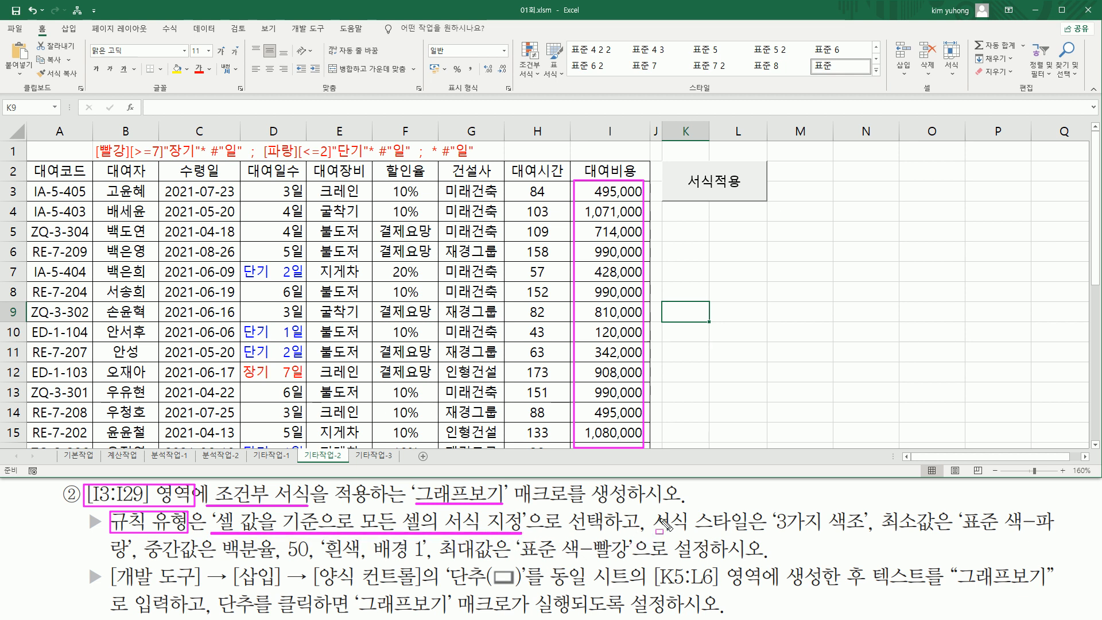
pyautogui.moveTo(652, 507)
pyautogui.mouseDown()
pyautogui.moveTo(705, 531)
pyautogui.moveTo(868, 533)
pyautogui.moveTo(891, 520)
pyautogui.moveTo(895, 534)
pyautogui.moveTo(1062, 540)
pyautogui.mouseUp()
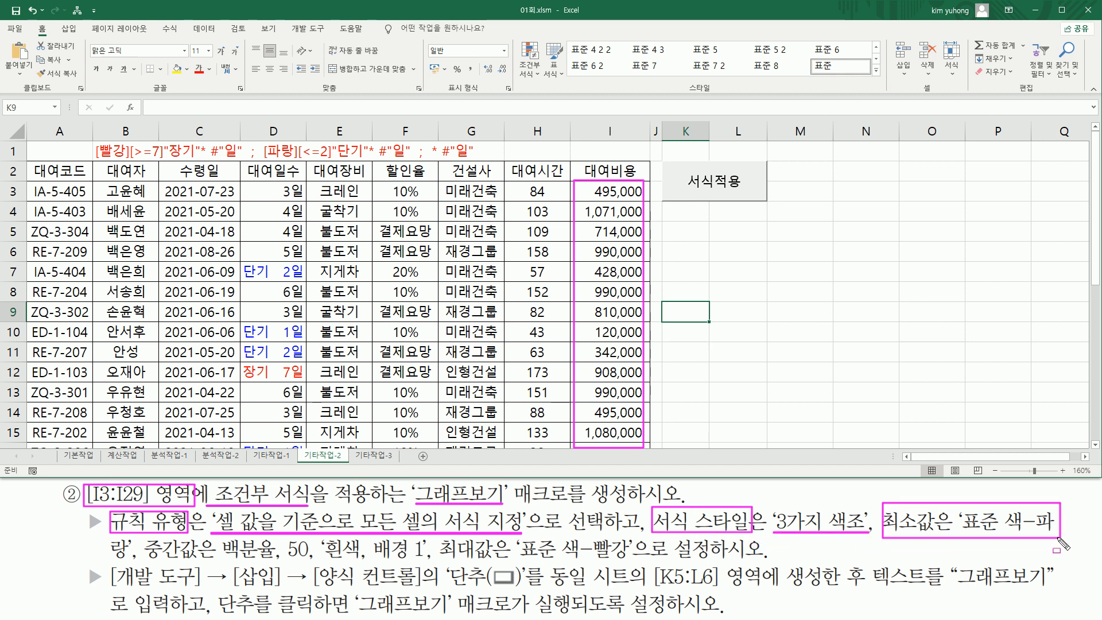
pyautogui.moveTo(140, 538)
pyautogui.mouseDown()
pyautogui.moveTo(201, 560)
pyautogui.moveTo(432, 567)
pyautogui.moveTo(630, 562)
pyautogui.moveTo(630, 537)
pyautogui.mouseUp()
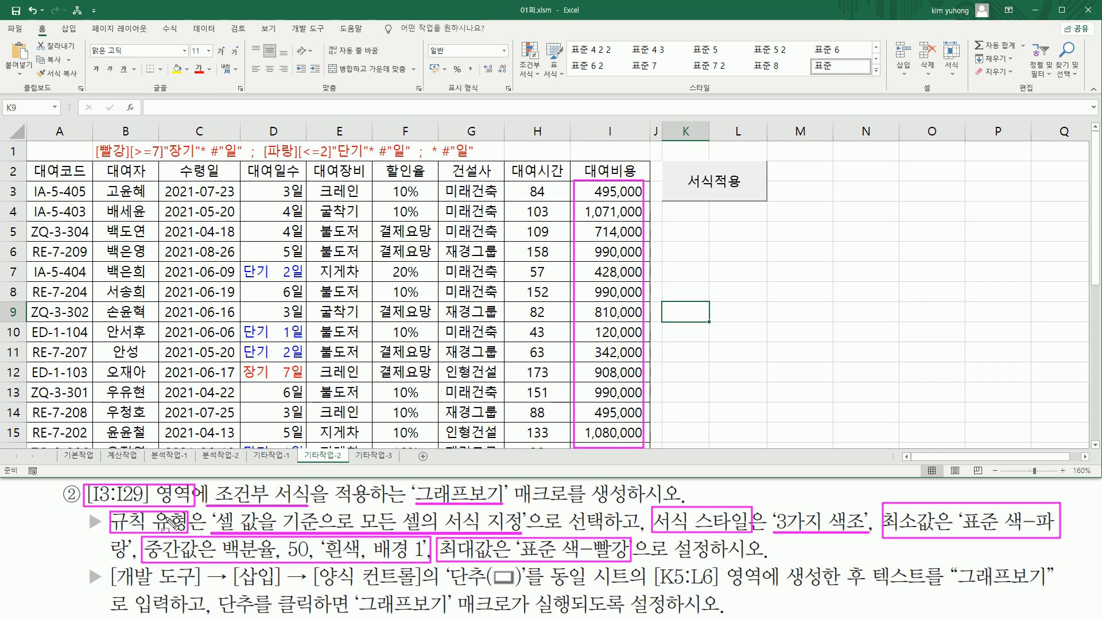
pyautogui.moveTo(111, 587); pyautogui.dragTo(521, 590)
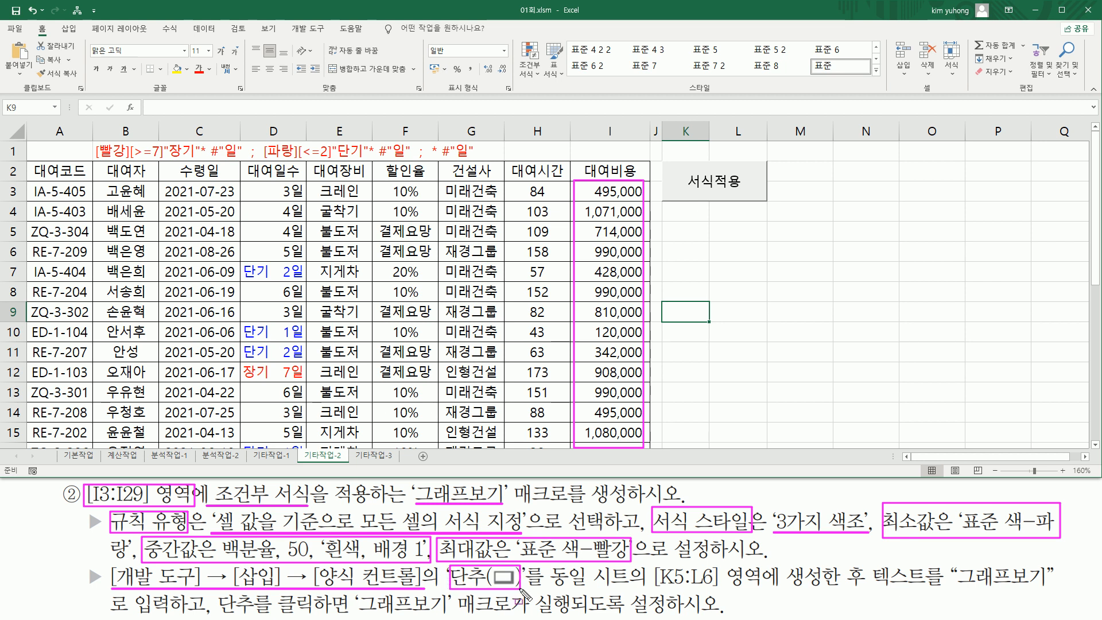
pyautogui.moveTo(655, 586)
pyautogui.mouseDown()
pyautogui.moveTo(735, 590)
pyautogui.moveTo(724, 567)
pyautogui.mouseUp()
pyautogui.moveTo(867, 586)
pyautogui.mouseDown()
pyautogui.moveTo(976, 574)
pyautogui.moveTo(1050, 592)
pyautogui.mouseUp()
pyautogui.moveTo(117, 612)
pyautogui.mouseDown()
pyautogui.moveTo(193, 613)
pyautogui.moveTo(239, 597)
pyautogui.moveTo(438, 615)
pyautogui.mouseUp()
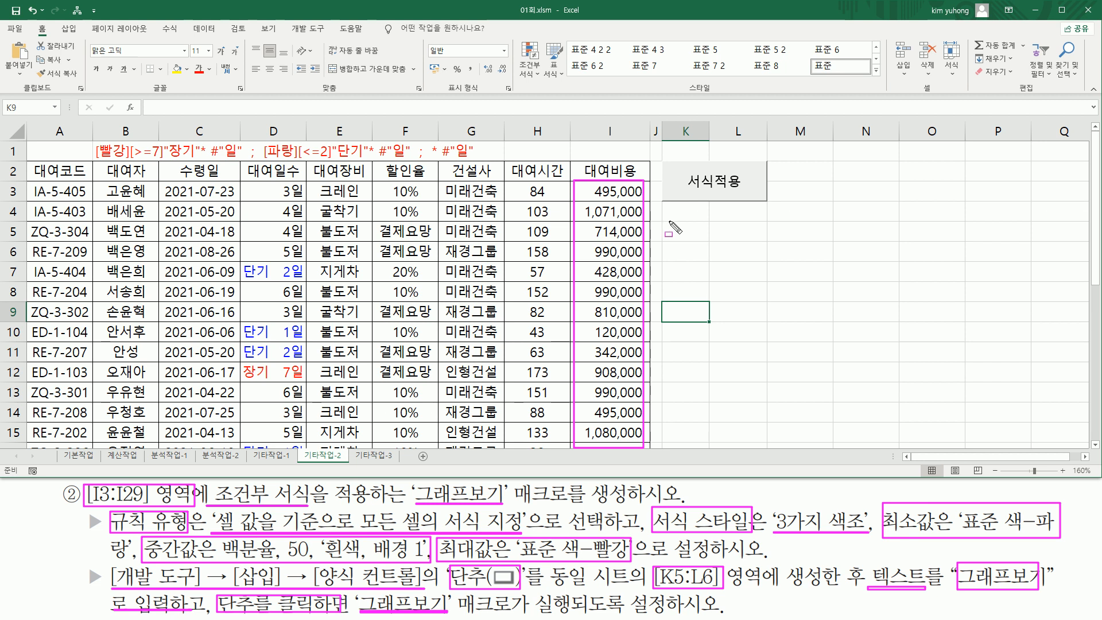
# Insert a form-control button covering cells K5:L6 on the 기타작업-2 sheet
pyautogui.moveTo(662, 221)
pyautogui.mouseDown()
pyautogui.moveTo(689, 244)
pyautogui.moveTo(769, 260)
pyautogui.mouseUp()
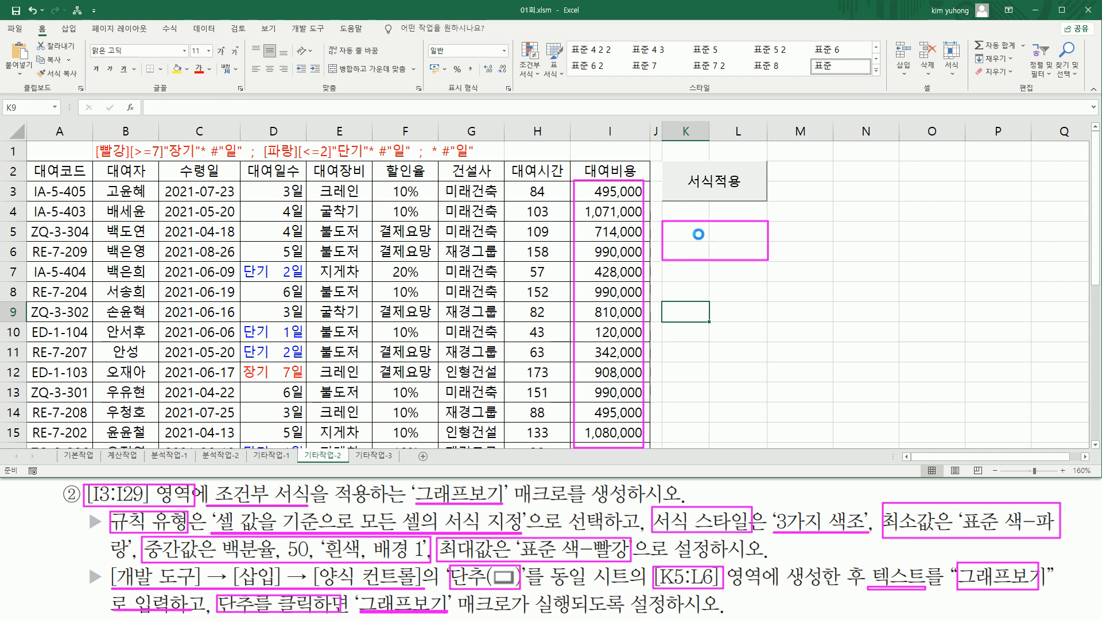
pyautogui.press('Escape')
pyautogui.click(694, 278)
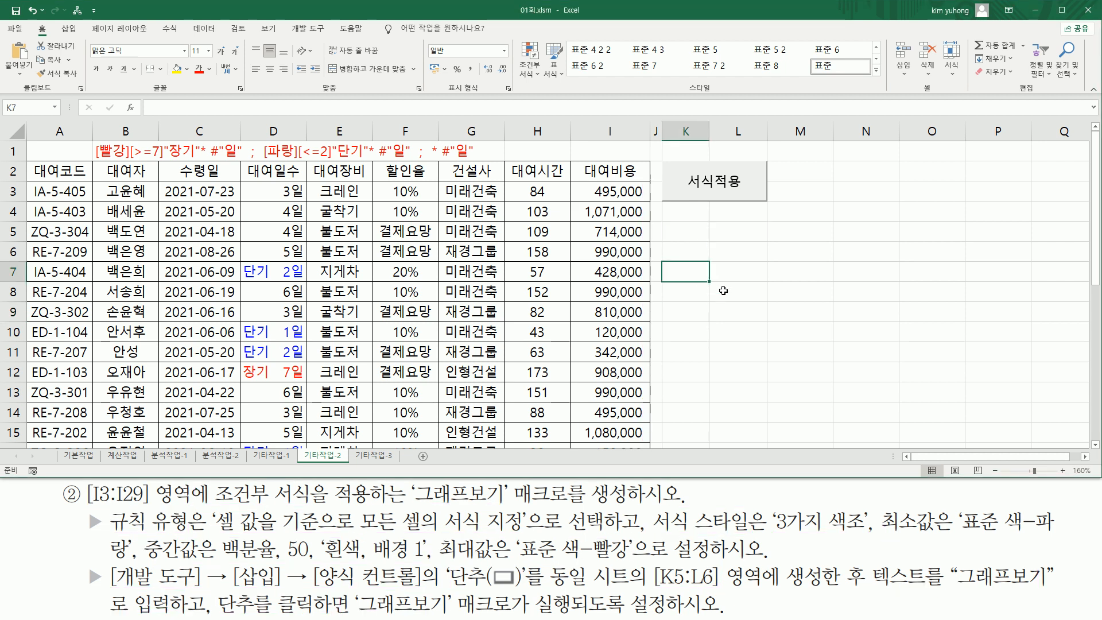
pyautogui.click(308, 29)
pyautogui.click(239, 64)
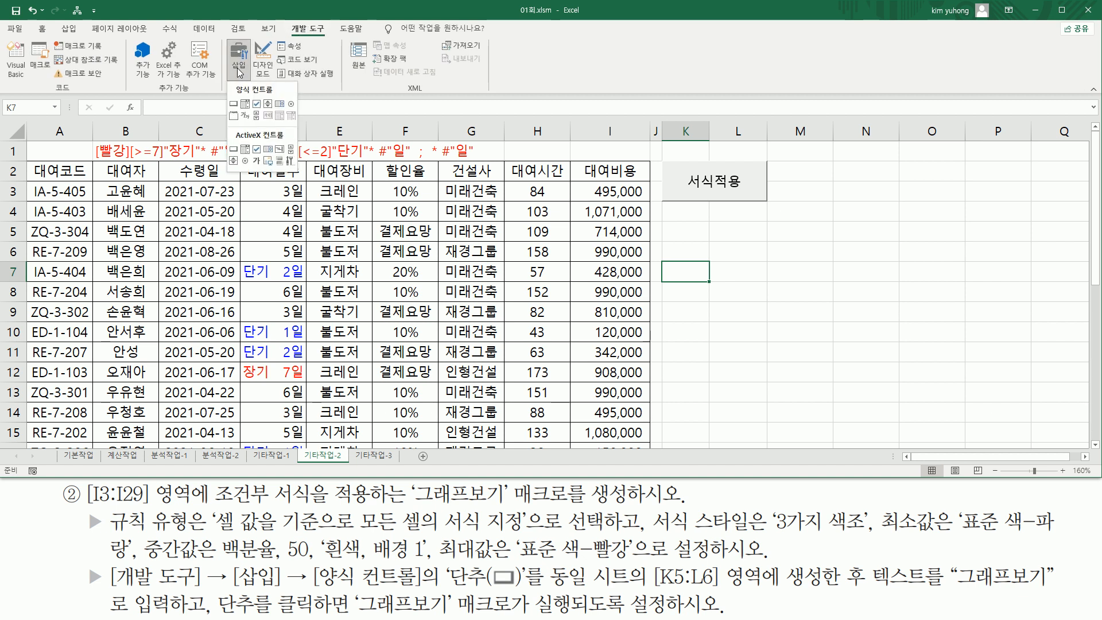
pyautogui.click(233, 105)
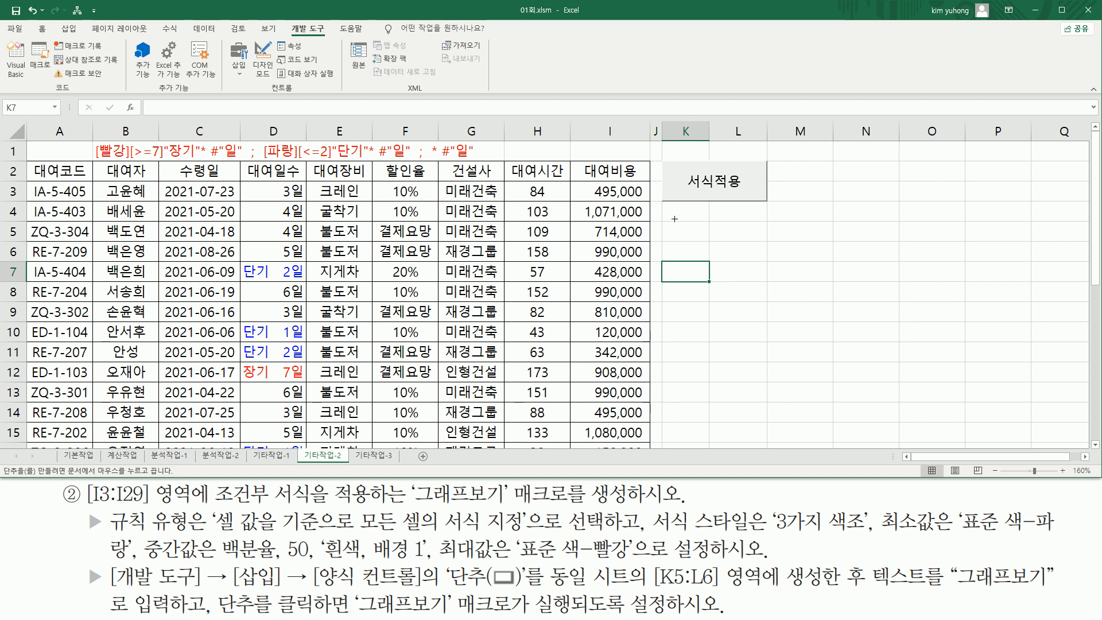
pyautogui.moveTo(663, 221); pyautogui.dragTo(742, 262)
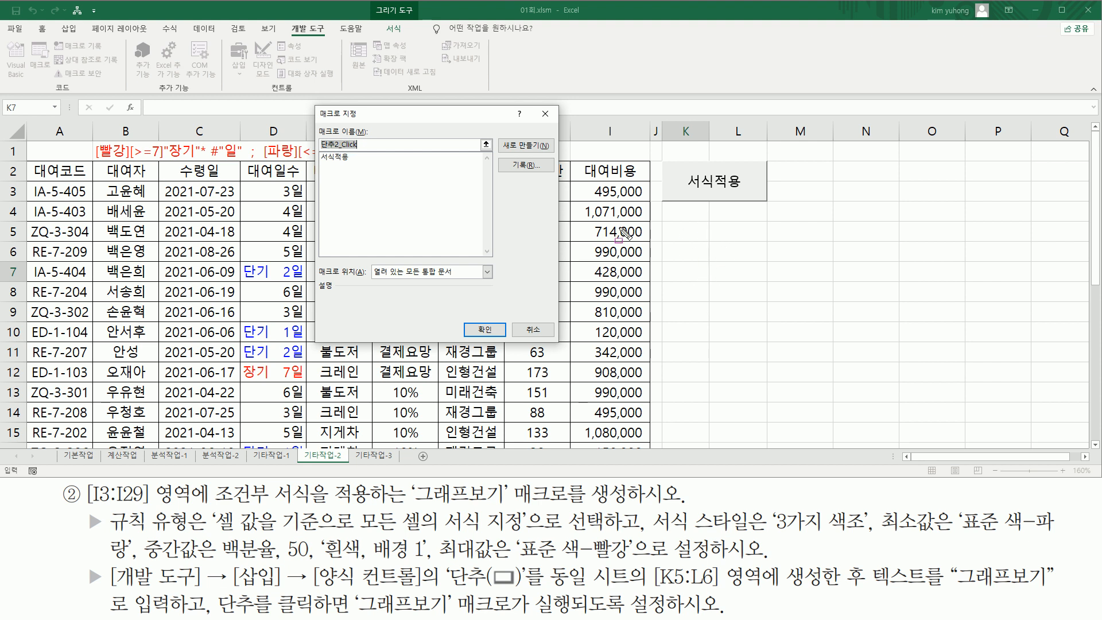
# Replace the new button's default macro name with 그래프보기 and open the macro recording settings
pyautogui.moveTo(314, 107)
pyautogui.mouseDown()
pyautogui.moveTo(345, 237)
pyautogui.moveTo(567, 348)
pyautogui.mouseUp()
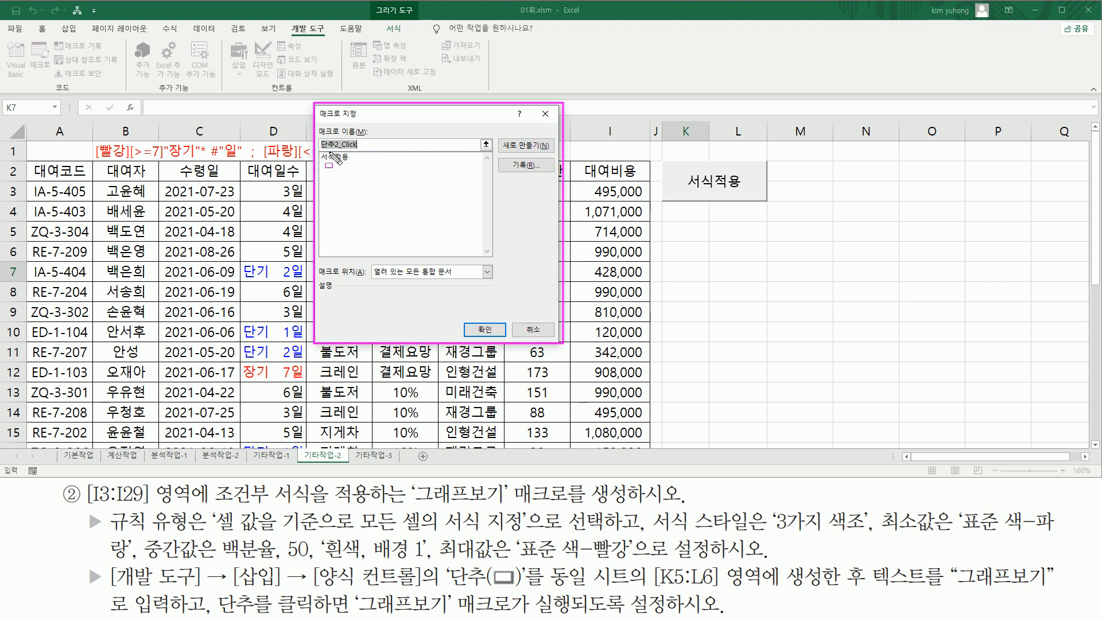
pyautogui.moveTo(321, 149); pyautogui.dragTo(358, 149)
pyautogui.press('Escape')
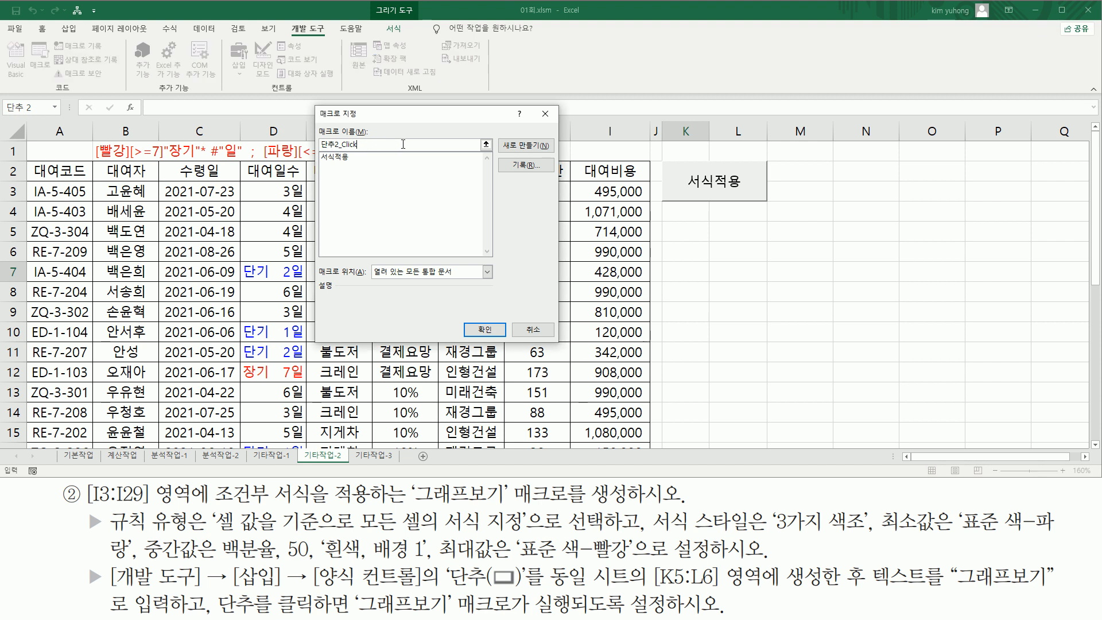
pyautogui.press('BackSpace')
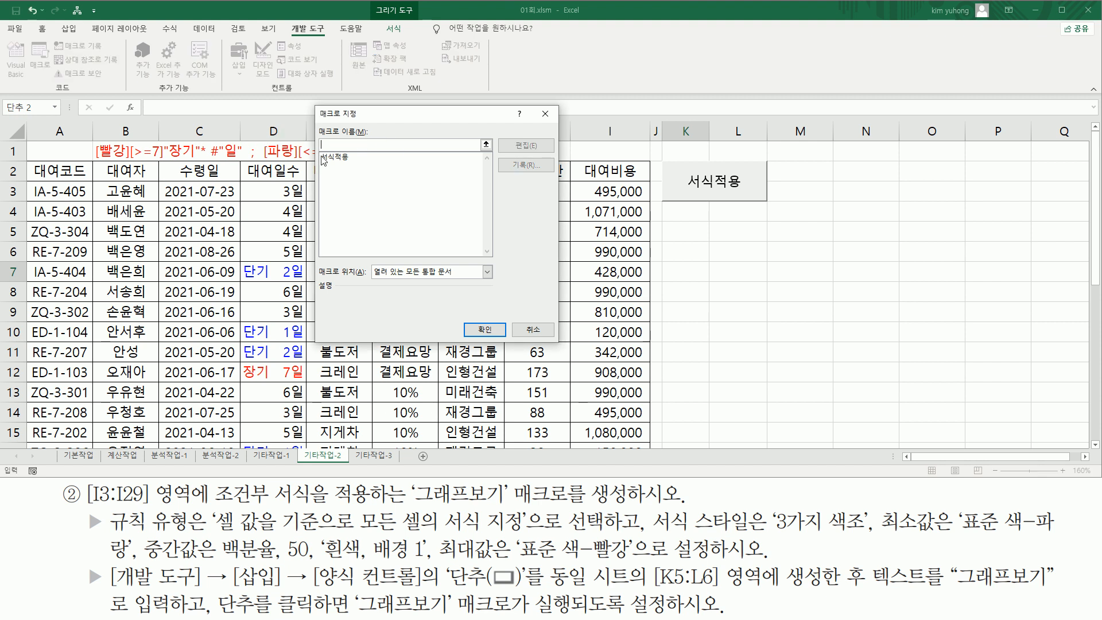
pyautogui.write('rmf')
pyautogui.press('BackSpace')
pyautogui.press('BackSpace')
pyautogui.press('BackSpace')
pyautogui.press('Hangul')
pyautogui.write('글')
pyautogui.moveTo(320, 138); pyautogui.dragTo(364, 151)
pyautogui.moveTo(500, 151); pyautogui.dragTo(549, 181)
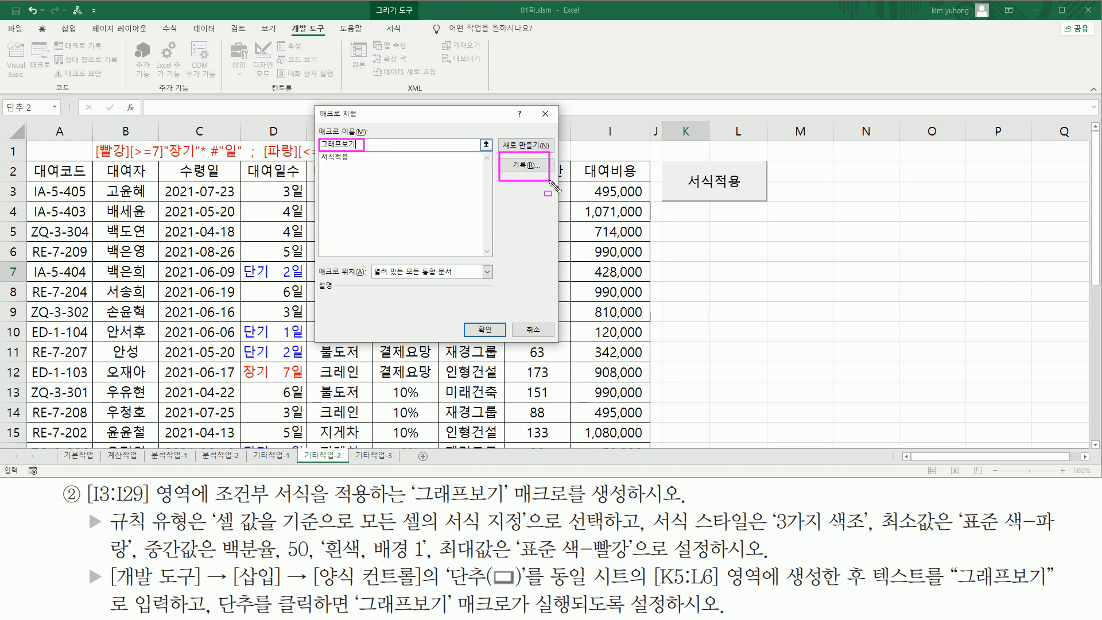
pyautogui.press('Escape')
pyautogui.click(523, 167)
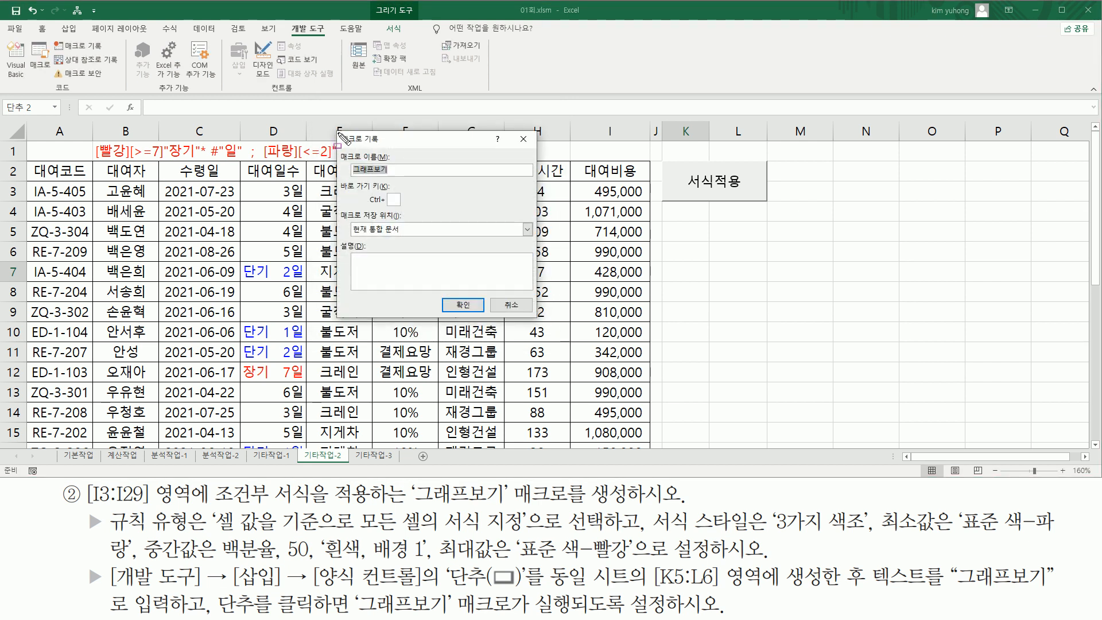
pyautogui.moveTo(338, 132)
pyautogui.mouseDown()
pyautogui.moveTo(545, 330)
pyautogui.moveTo(538, 320)
pyautogui.mouseUp()
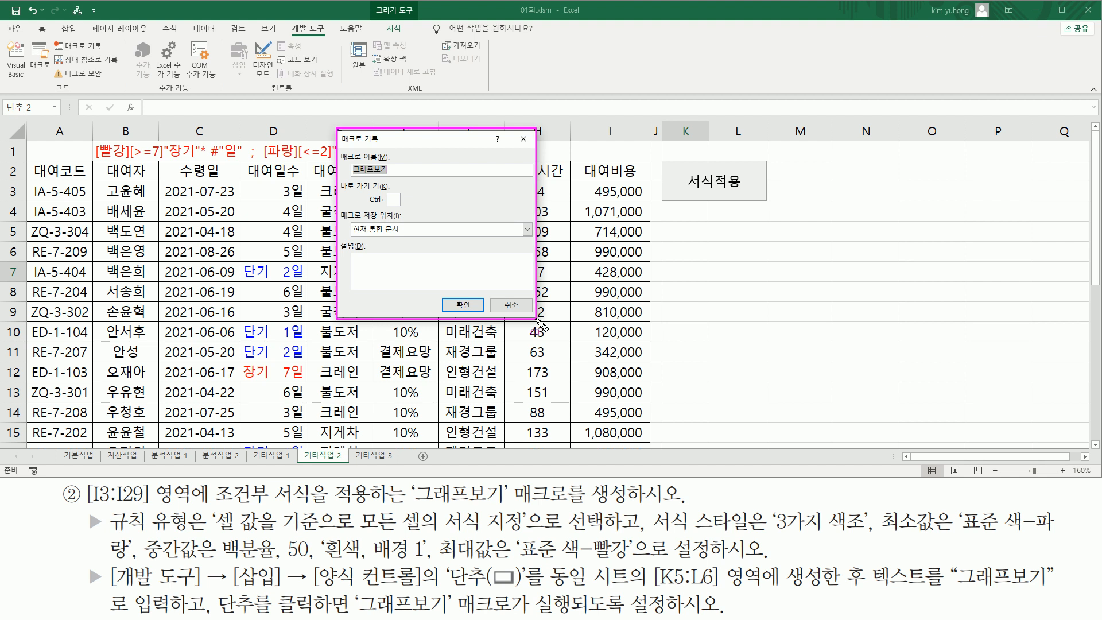
pyautogui.moveTo(338, 147); pyautogui.dragTo(400, 172)
pyautogui.moveTo(395, 185); pyautogui.dragTo(402, 188)
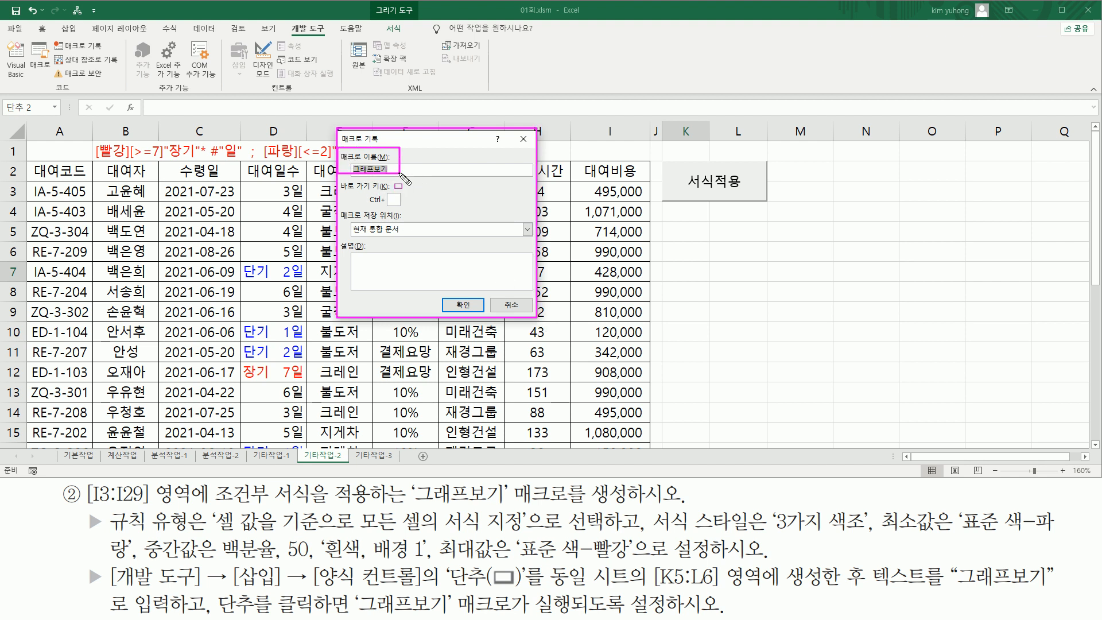
pyautogui.moveTo(338, 207)
pyautogui.mouseDown()
pyautogui.moveTo(417, 250)
pyautogui.moveTo(411, 236)
pyautogui.mouseUp()
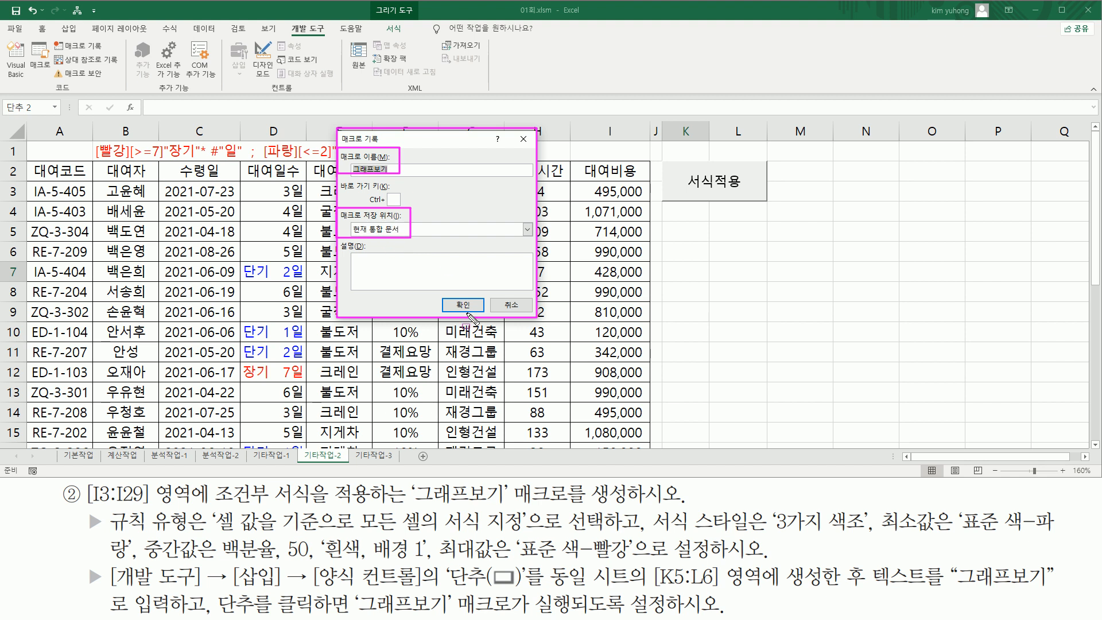
pyautogui.moveTo(449, 291)
pyautogui.mouseDown()
pyautogui.moveTo(488, 341)
pyautogui.moveTo(479, 343)
pyautogui.mouseUp()
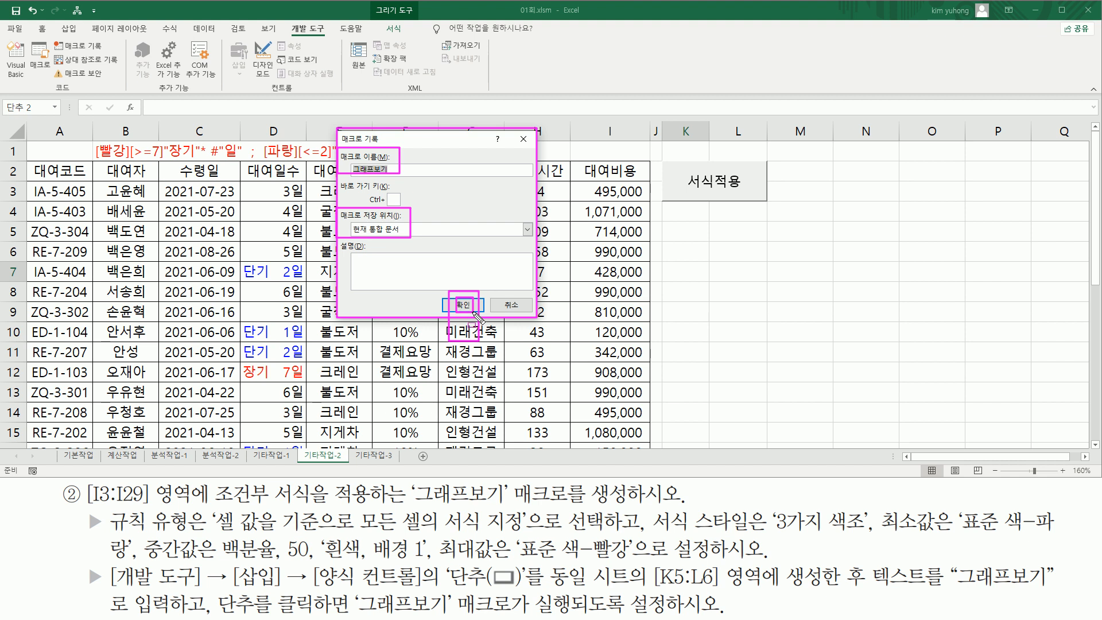
# Start recording the macro 그래프보기, stored in the current workbook (현재 통합 문서)
pyautogui.click(463, 305)
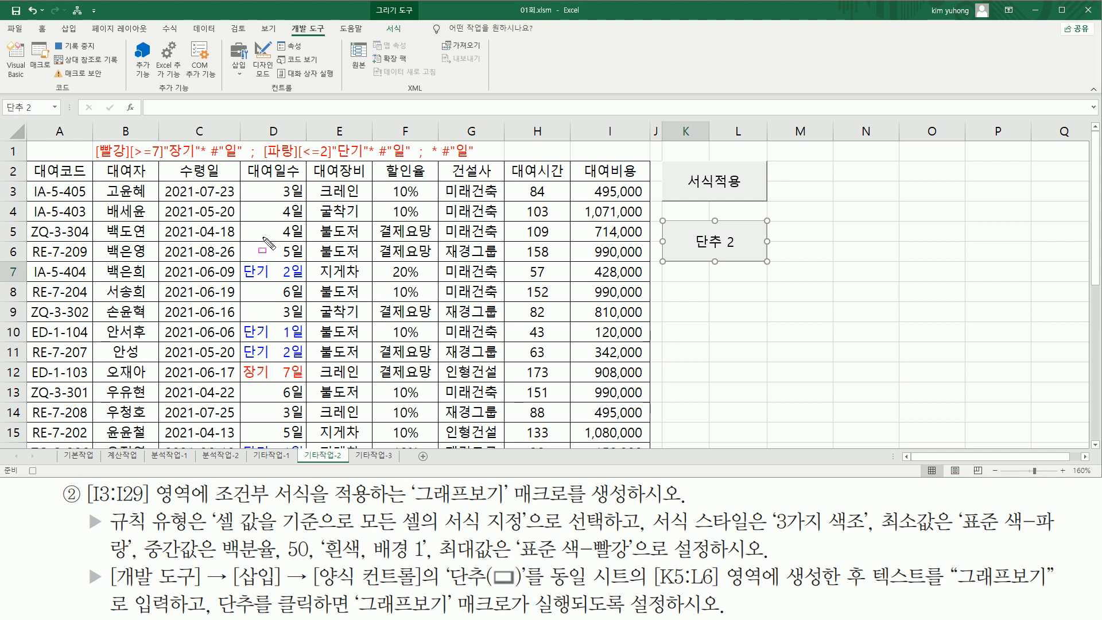
pyautogui.moveTo(50, 36)
pyautogui.mouseDown()
pyautogui.moveTo(109, 68)
pyautogui.moveTo(98, 58)
pyautogui.mouseUp()
pyautogui.moveTo(25, 463); pyautogui.dragTo(43, 479)
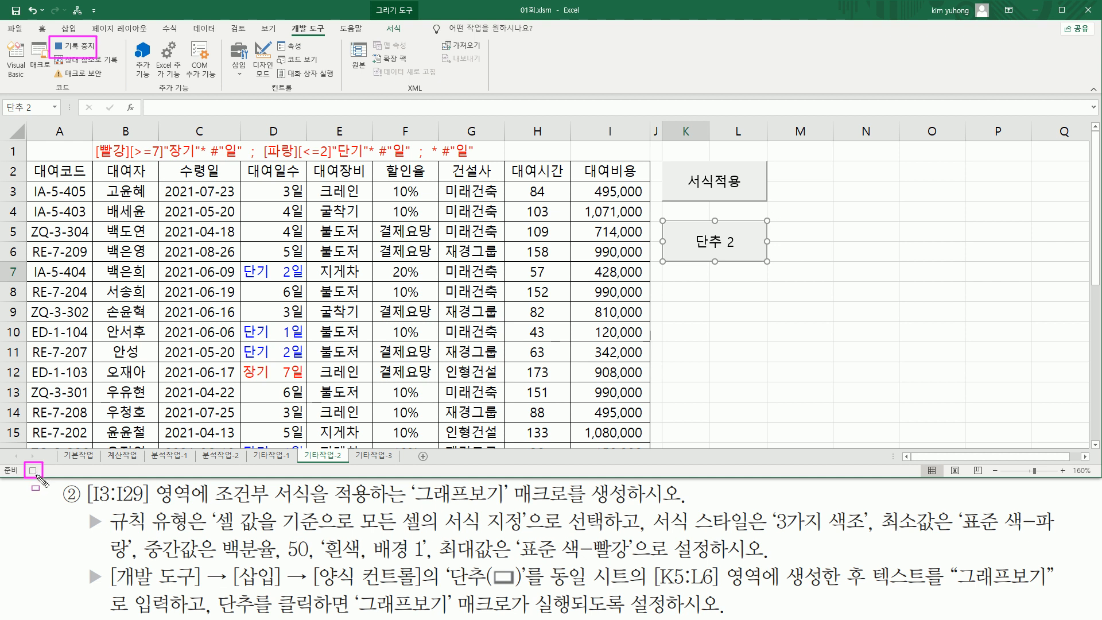
pyautogui.press('Escape')
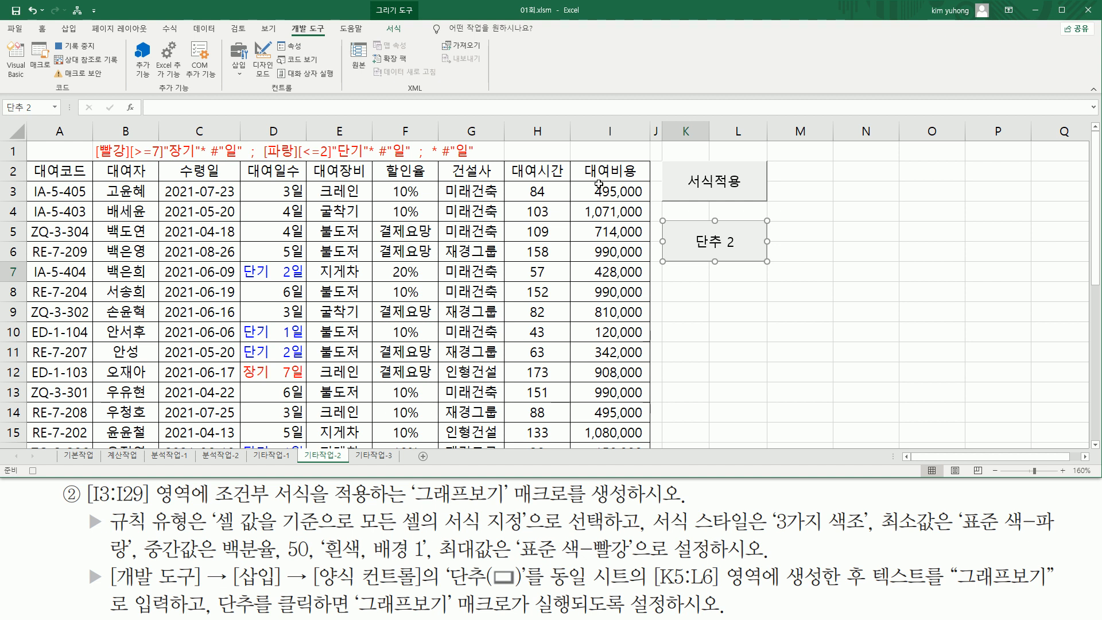
# Select the rental cost range I3:I29 and start a new conditional formatting rule for it
pyautogui.click(599, 191)
pyautogui.moveTo(599, 196); pyautogui.dragTo(617, 406)
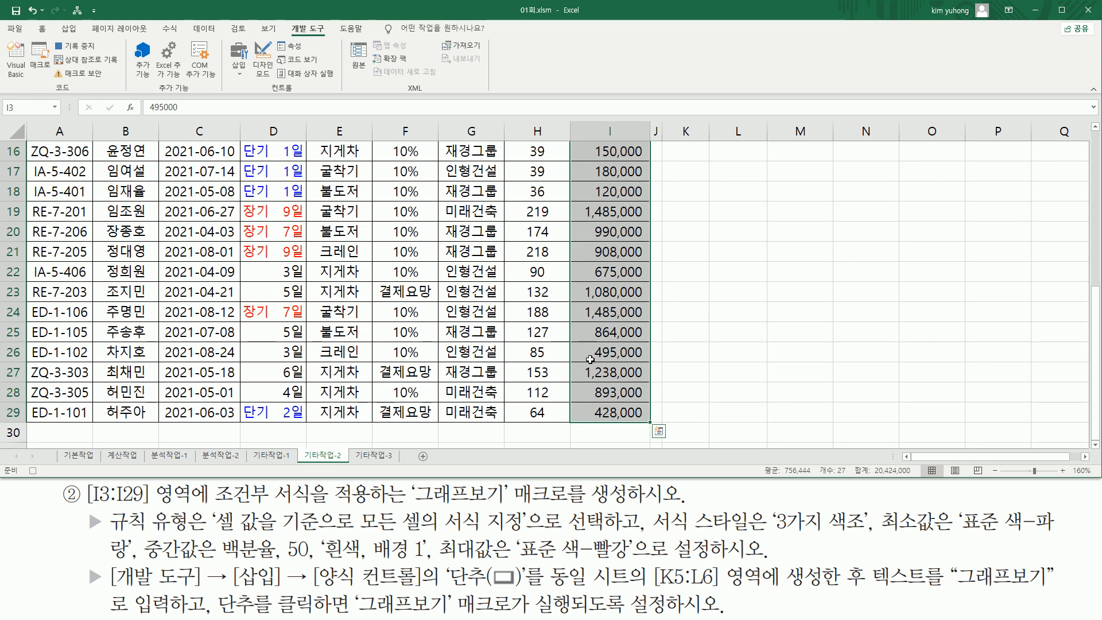
pyautogui.click(42, 29)
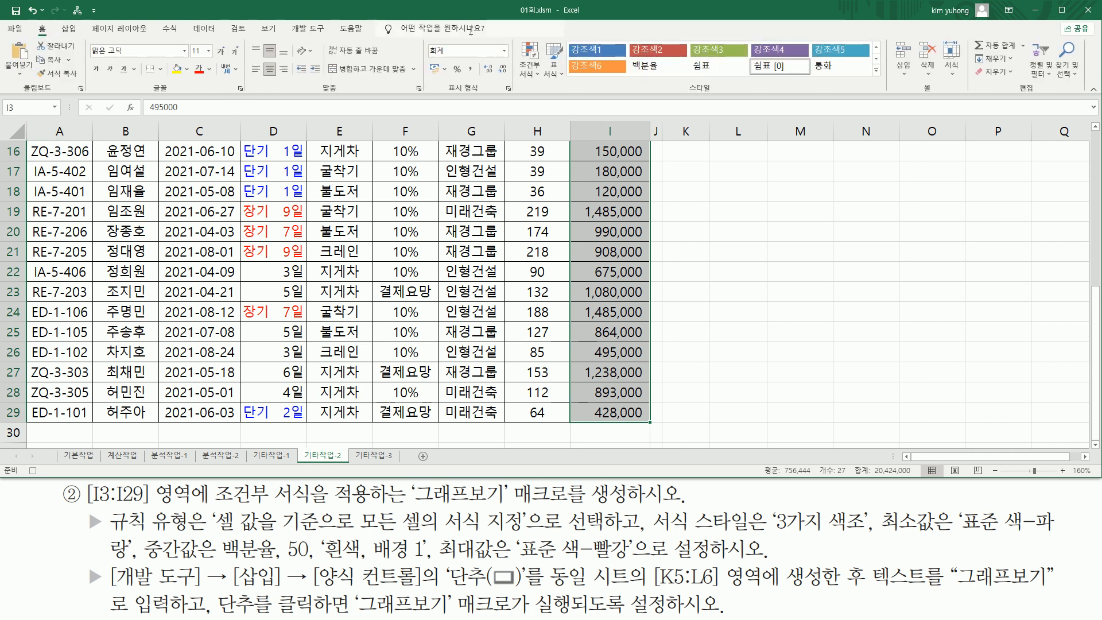
pyautogui.click(534, 77)
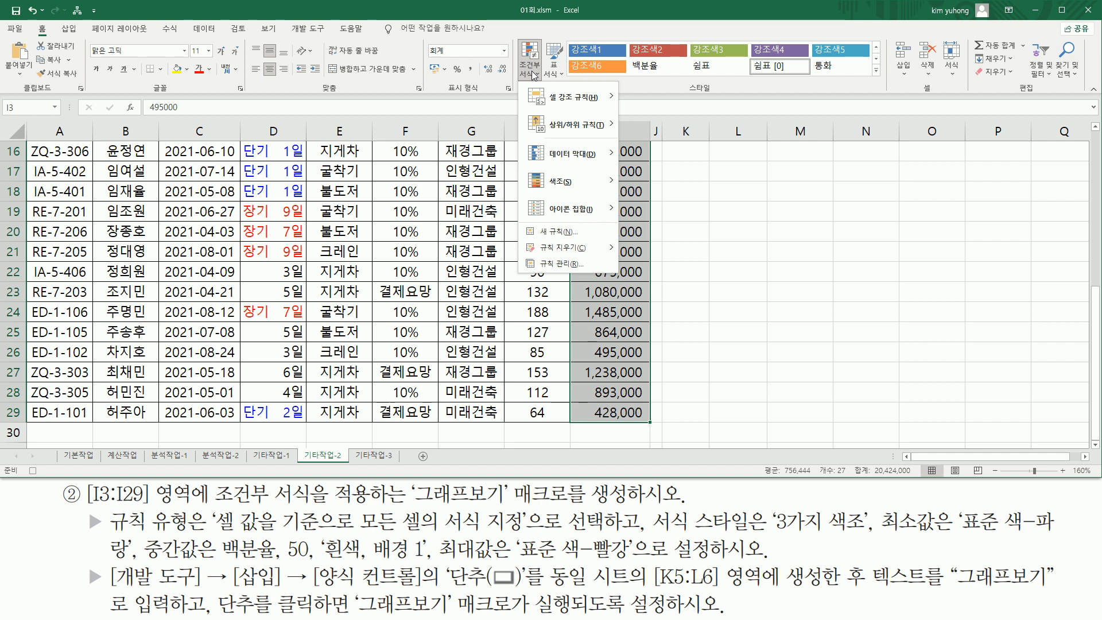
pyautogui.click(550, 233)
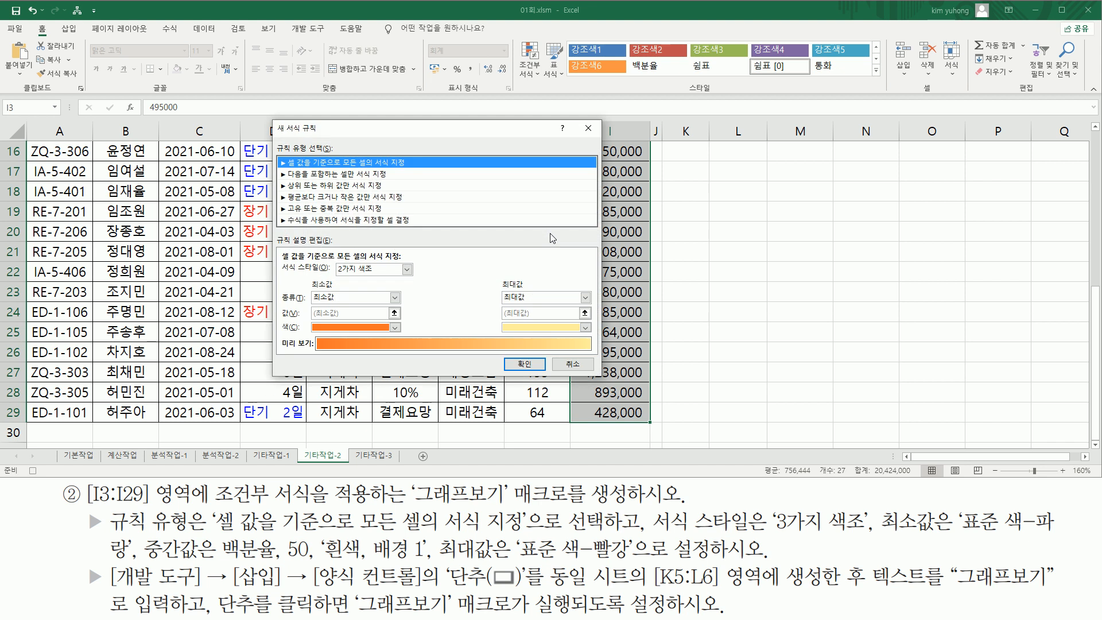
# Set the rule type to 셀 값을 기준으로 모든 셀의 서식 지정 and the format style to 3가지 색조
pyautogui.moveTo(276, 142); pyautogui.dragTo(339, 154)
pyautogui.moveTo(216, 535); pyautogui.dragTo(521, 536)
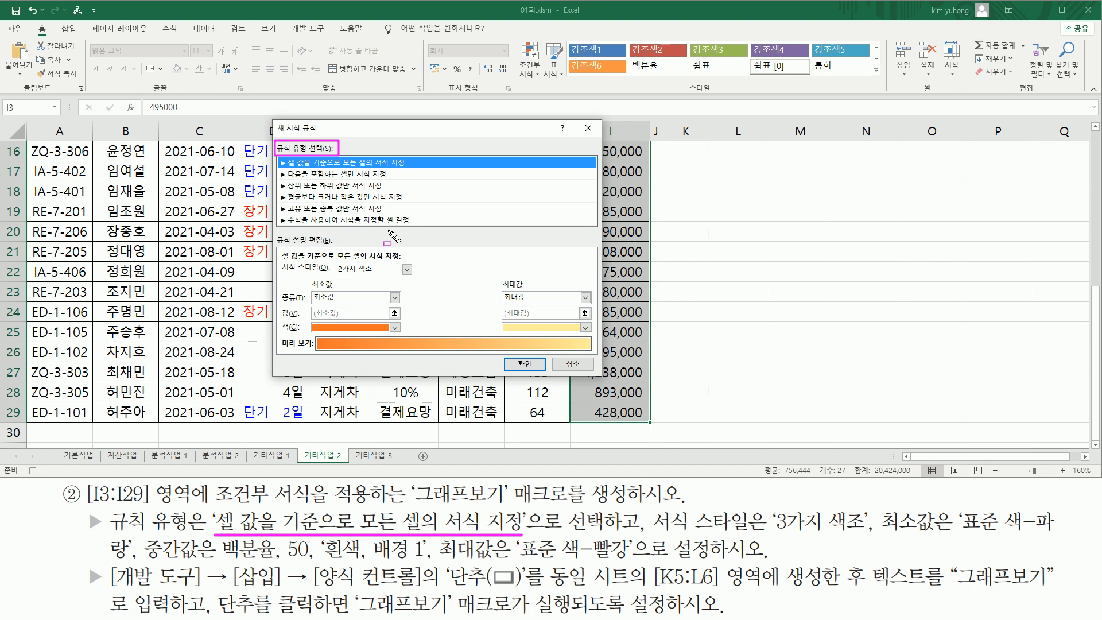
pyautogui.moveTo(281, 157); pyautogui.dragTo(414, 169)
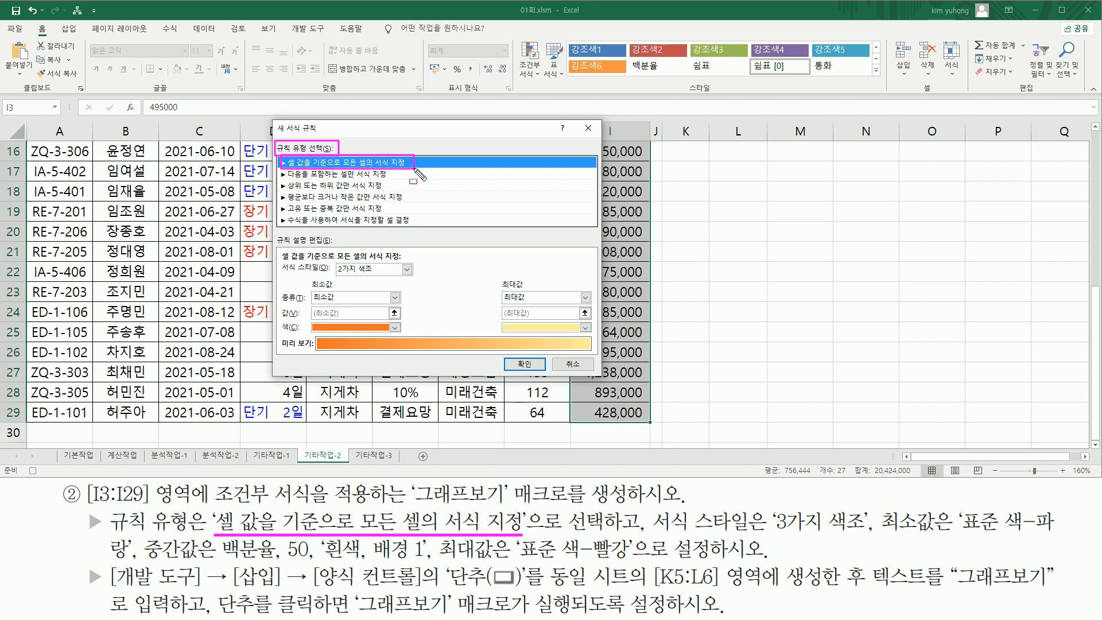
pyautogui.press('Escape')
pyautogui.click(339, 163)
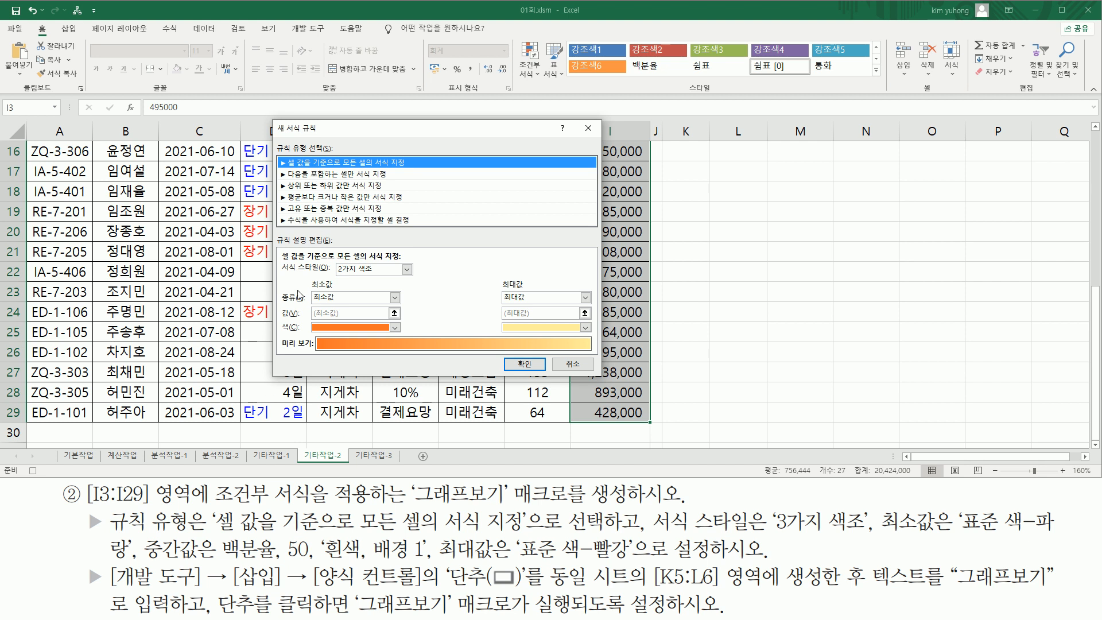
pyautogui.press('Escape')
pyautogui.click(363, 271)
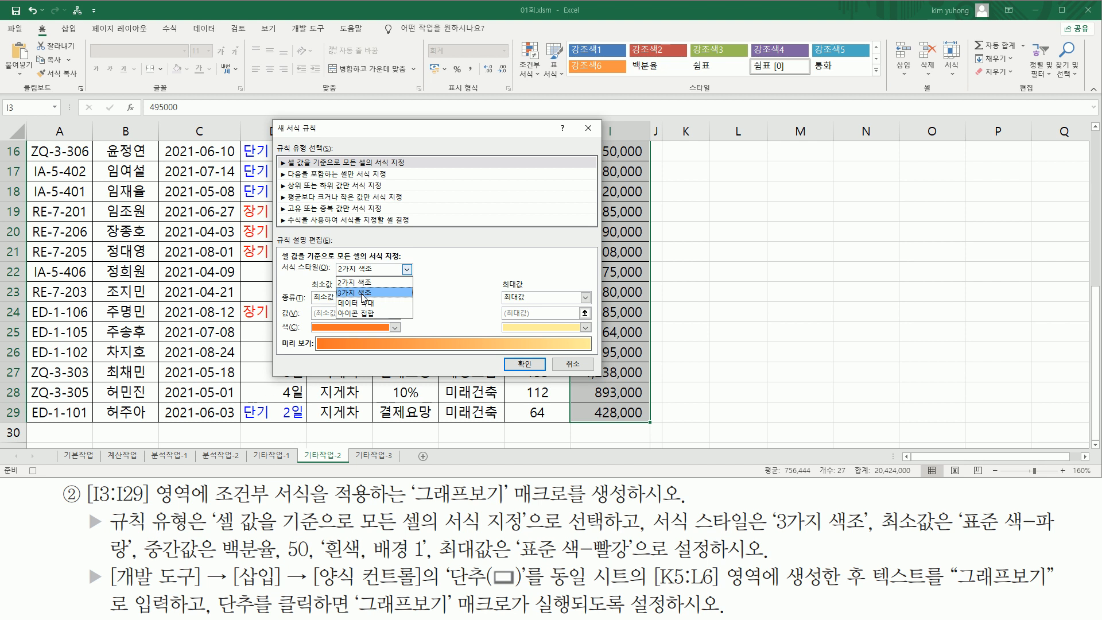
pyautogui.click(363, 292)
pyautogui.moveTo(308, 278); pyautogui.dragTo(356, 323)
pyautogui.moveTo(405, 276); pyautogui.dragTo(461, 332)
pyautogui.moveTo(499, 276); pyautogui.dragTo(583, 331)
pyautogui.moveTo(866, 536); pyautogui.dragTo(1037, 535)
pyautogui.moveTo(103, 560); pyautogui.dragTo(142, 559)
pyautogui.press('Escape')
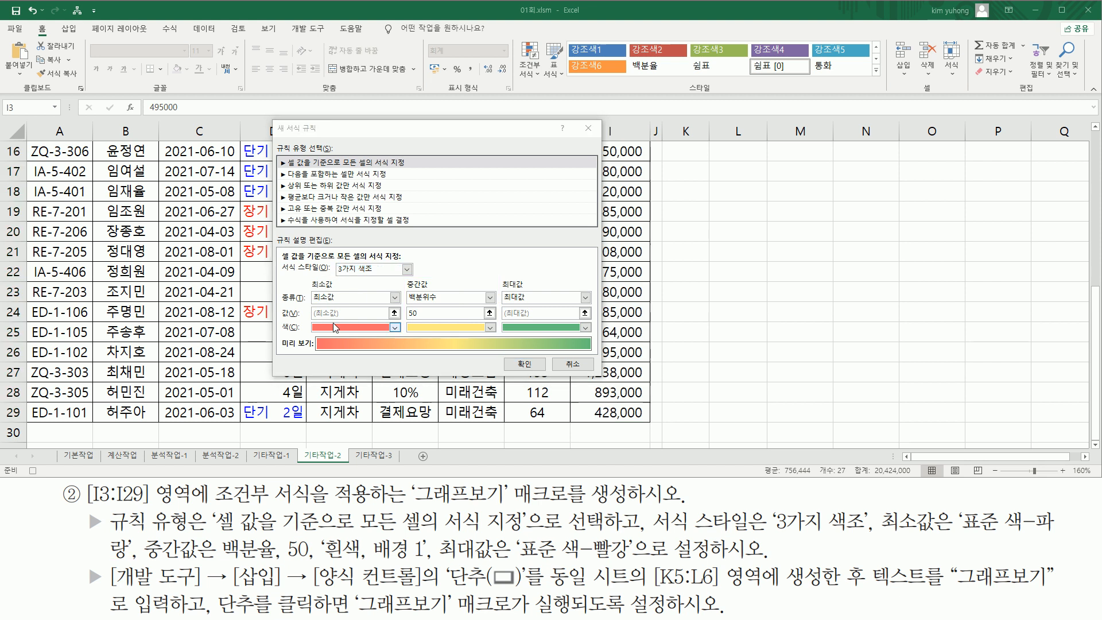
# Set the minimum colour of the three-colour scale to the standard colour 파랑 (blue)
pyautogui.click(337, 326)
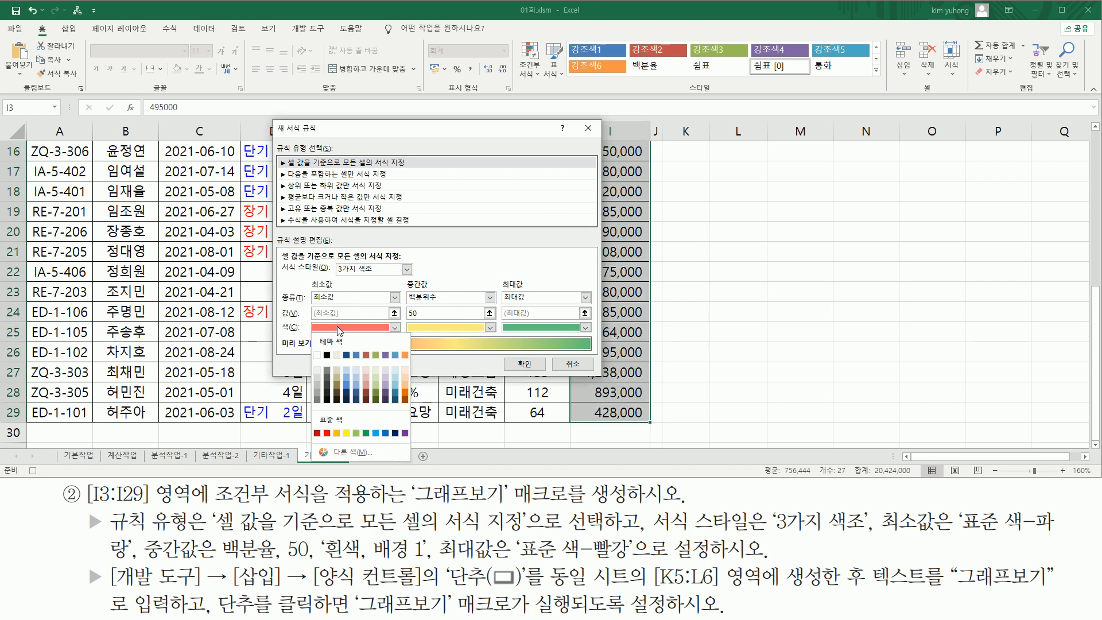
pyautogui.click(385, 434)
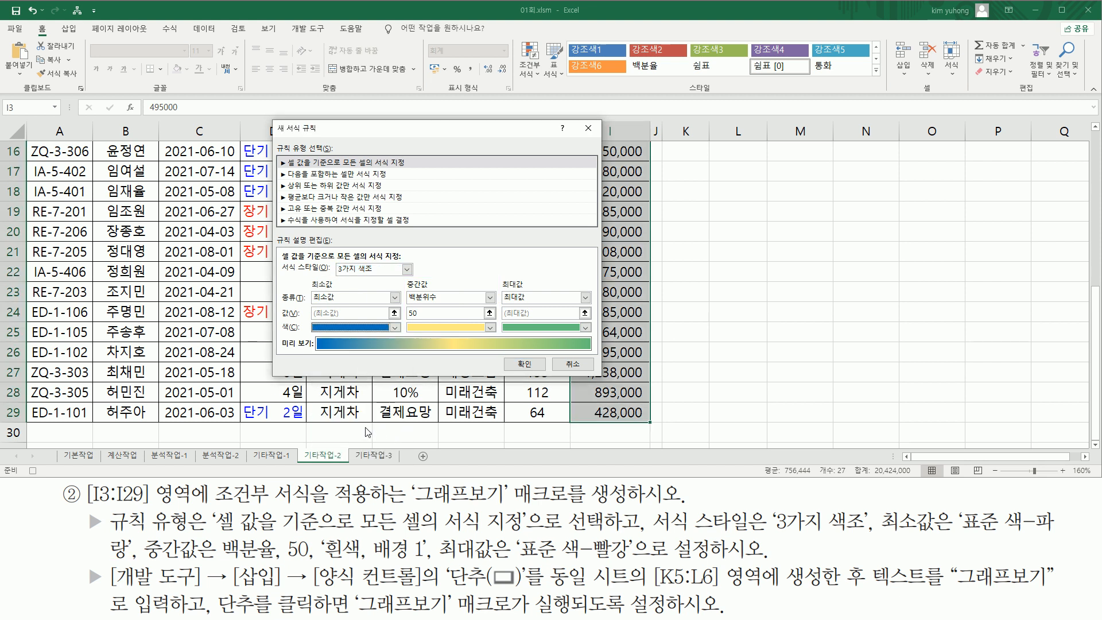
pyautogui.moveTo(140, 534)
pyautogui.mouseDown()
pyautogui.moveTo(160, 553)
pyautogui.moveTo(316, 563)
pyautogui.mouseUp()
pyautogui.moveTo(404, 565); pyautogui.dragTo(436, 564)
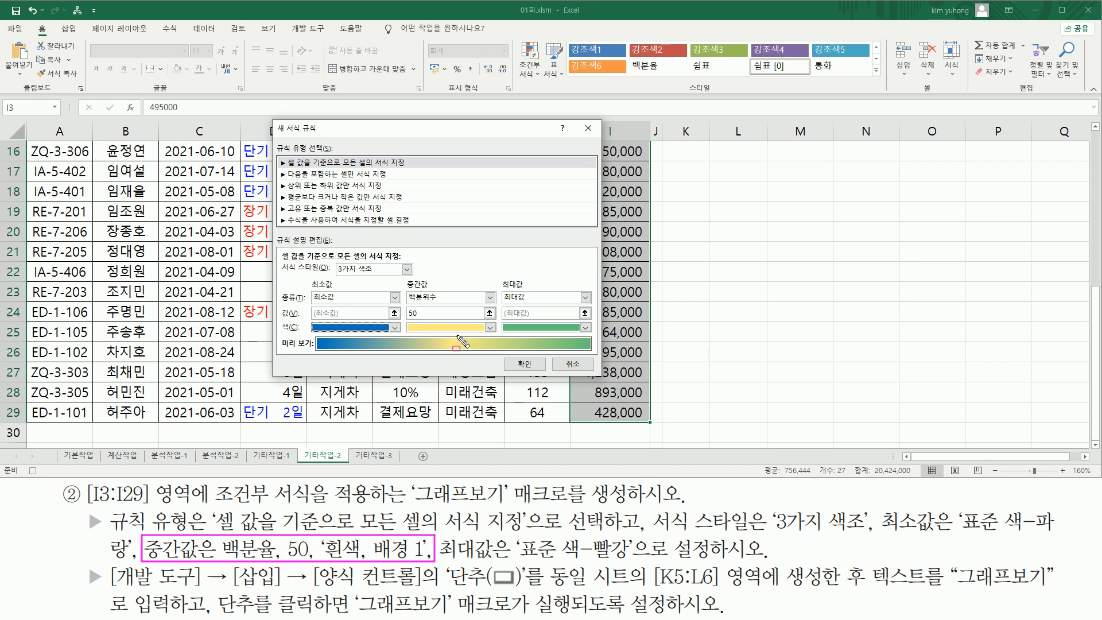
pyautogui.press('Escape')
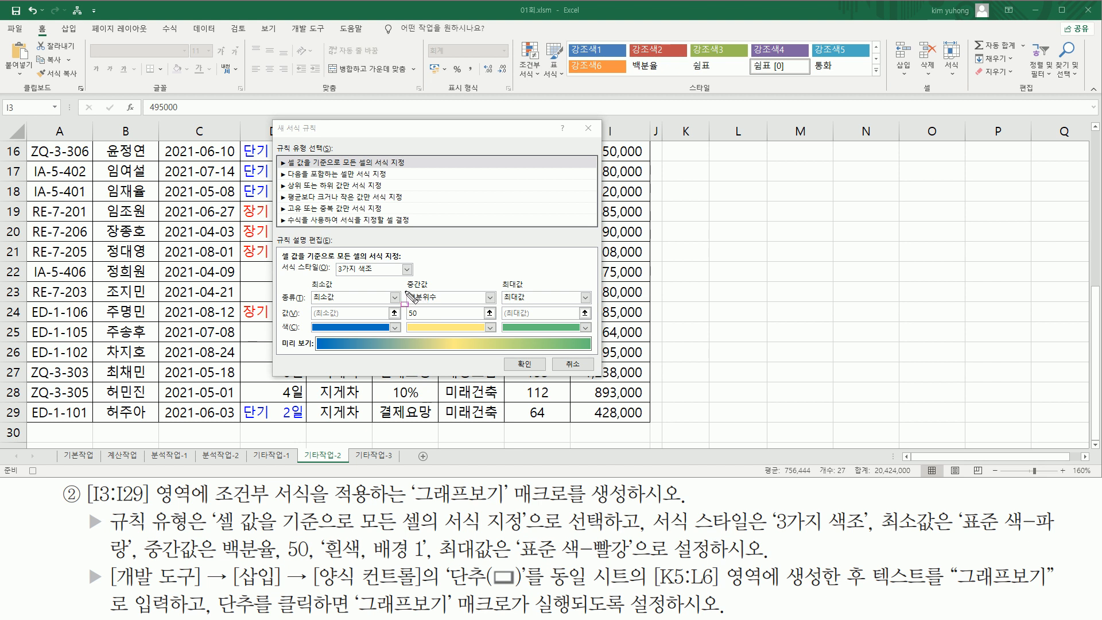
# Set the colour scale's midpoint to type 백분율, value 50 and the theme colour 흰색, 배경 1
pyautogui.click(430, 297)
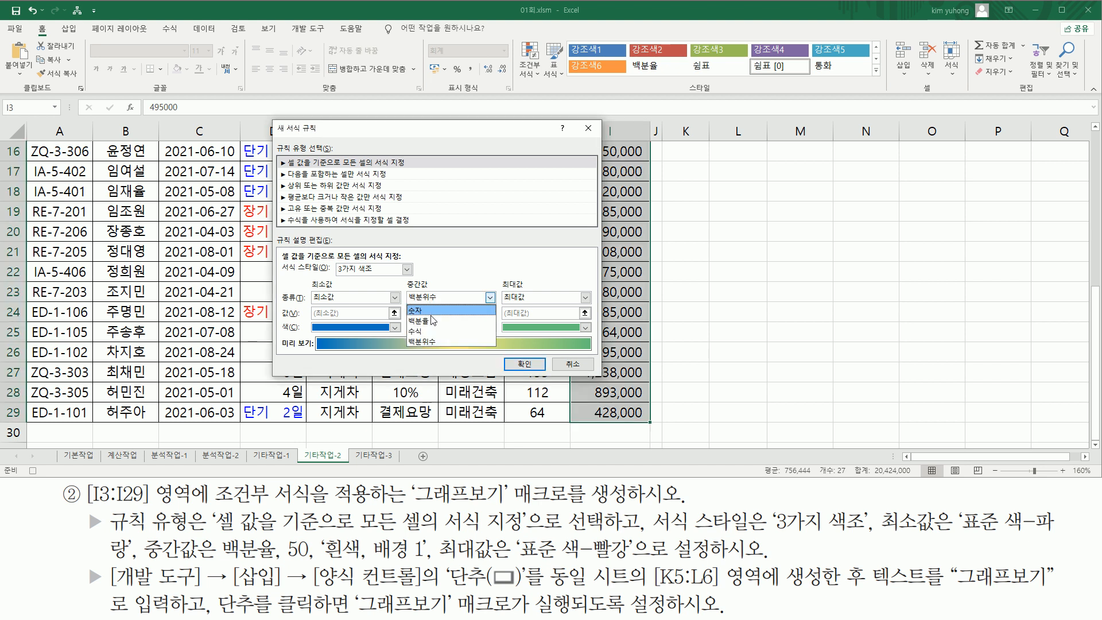
pyautogui.click(425, 321)
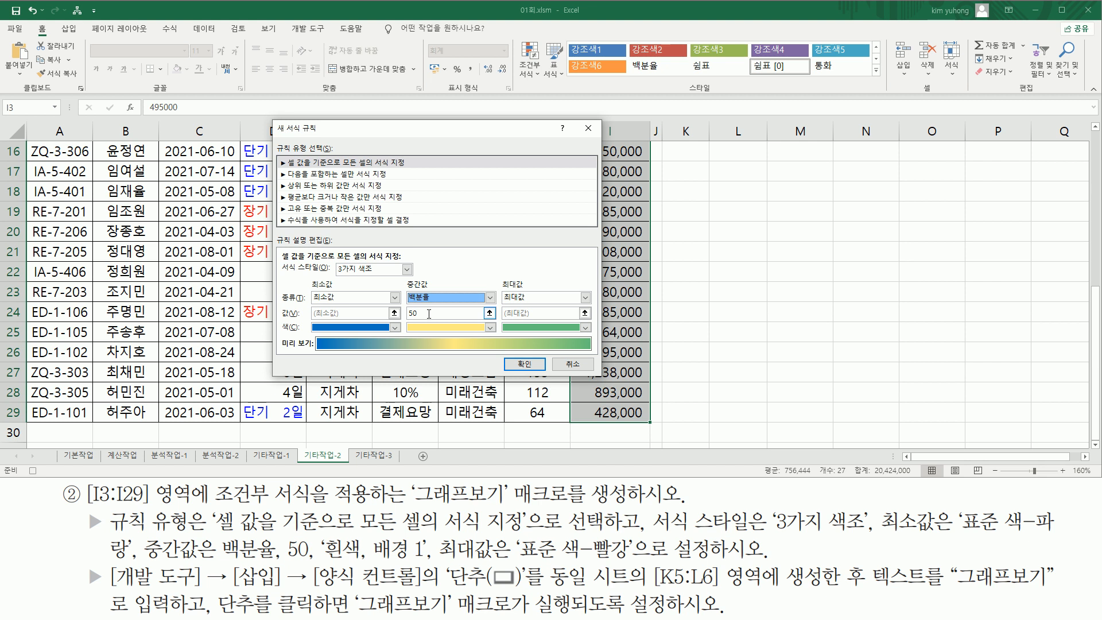
pyautogui.click(432, 313)
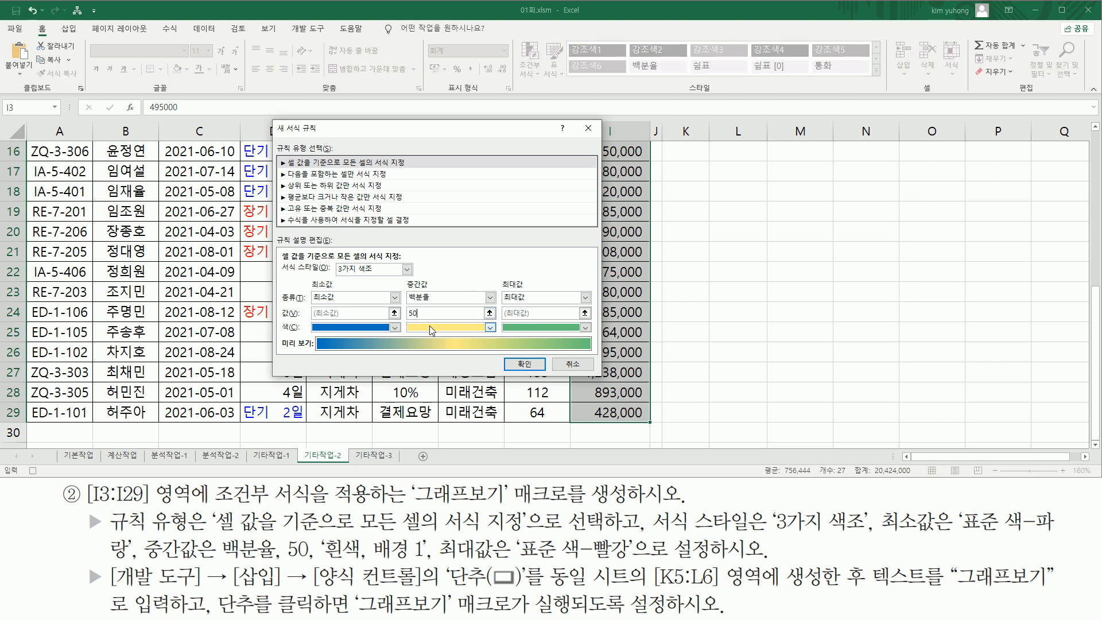
pyautogui.click(431, 328)
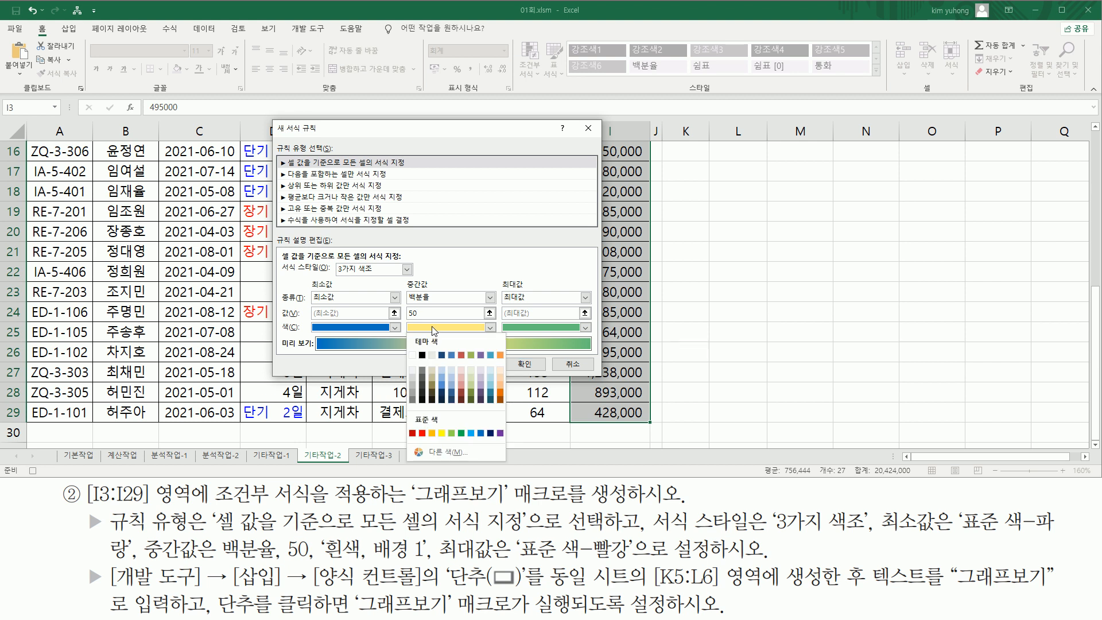
pyautogui.click(413, 355)
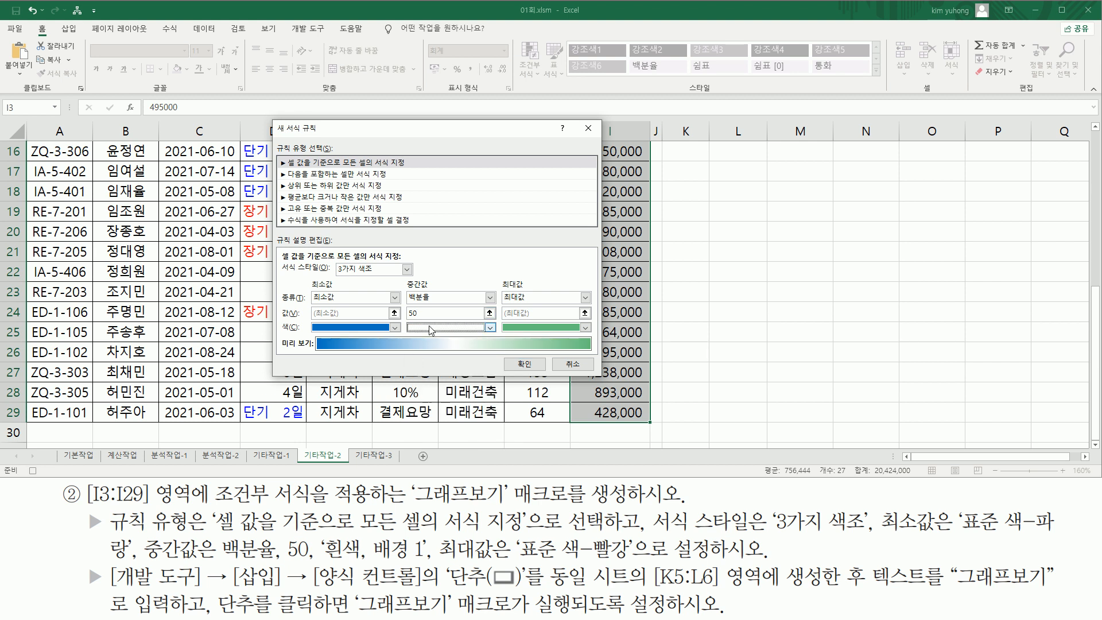
# Set the colour scale's maximum colour to the standard colour 빨강 (red) and apply the rule
pyautogui.moveTo(441, 535)
pyautogui.mouseDown()
pyautogui.moveTo(640, 564)
pyautogui.moveTo(630, 564)
pyautogui.mouseUp()
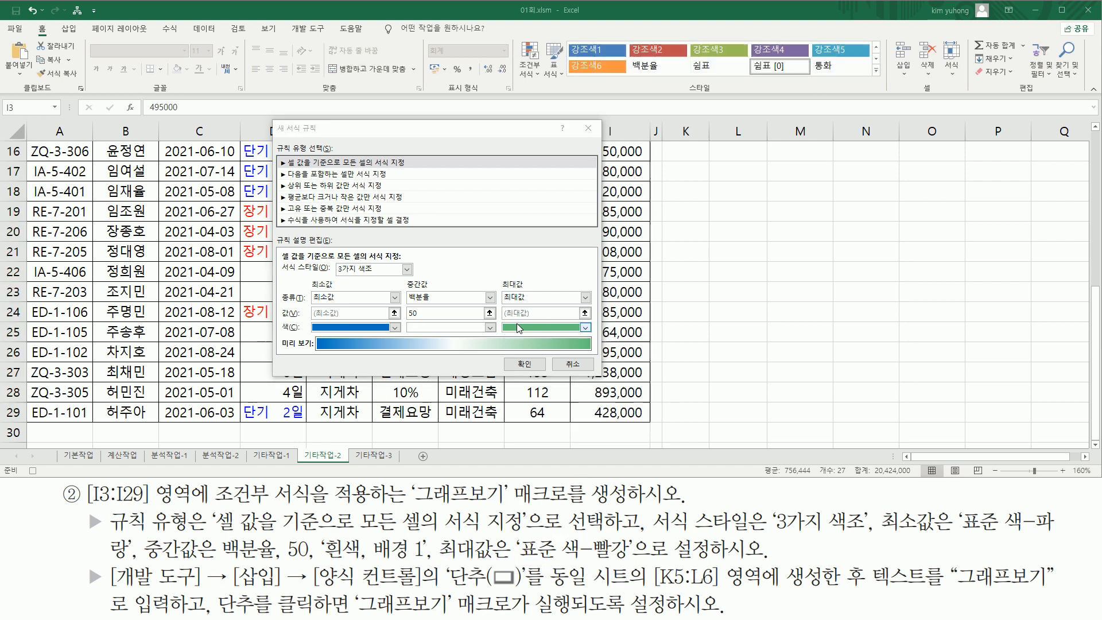
pyautogui.click(523, 327)
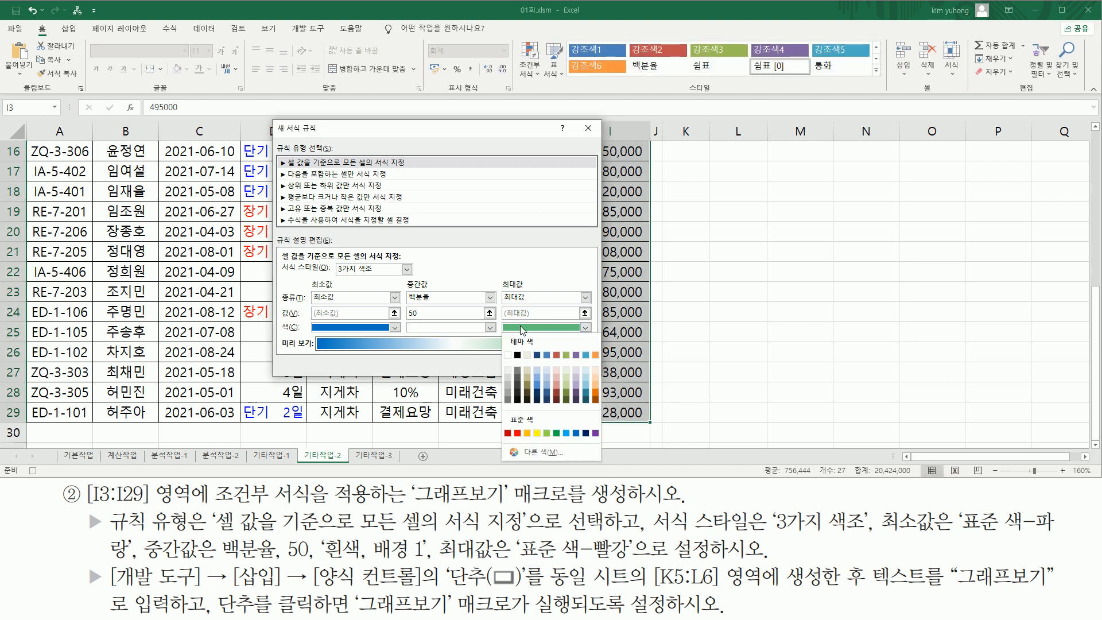
pyautogui.click(518, 433)
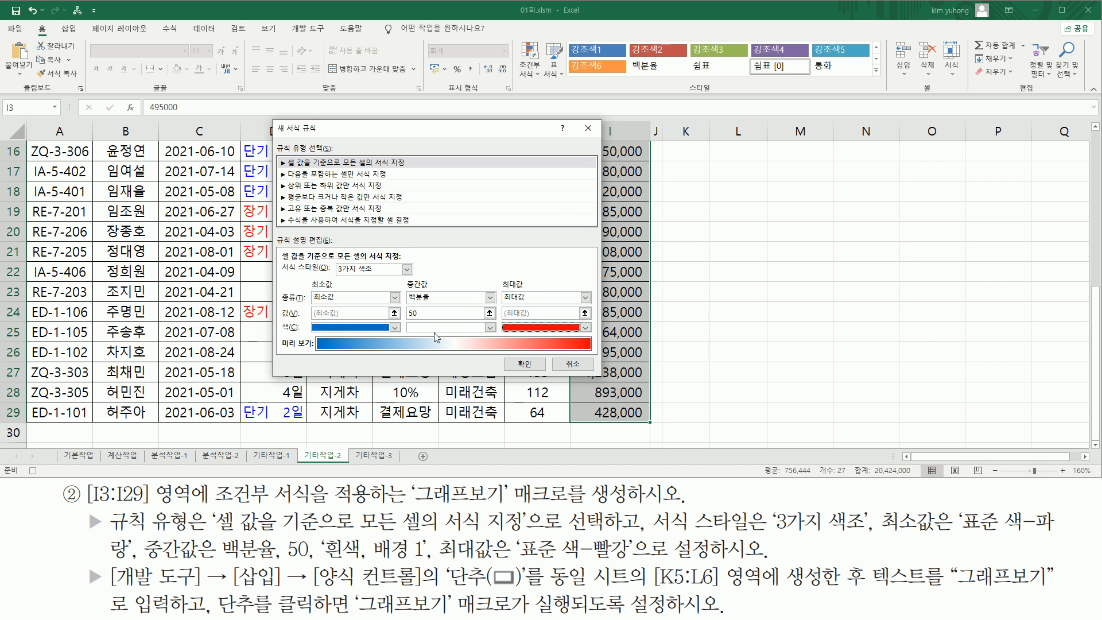
pyautogui.click(524, 365)
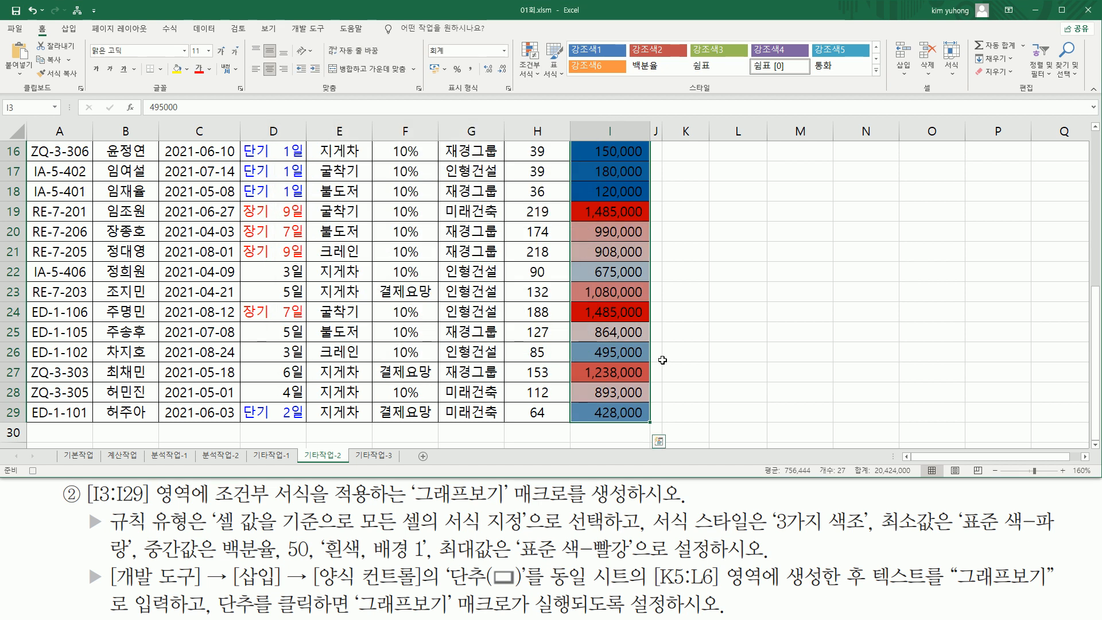
# Check the coloured cost column, deselect it by selecting cell H1, and stop the macro recording
pyautogui.scroll(5, 662, 360)
pyautogui.scroll(-5, 663, 360)
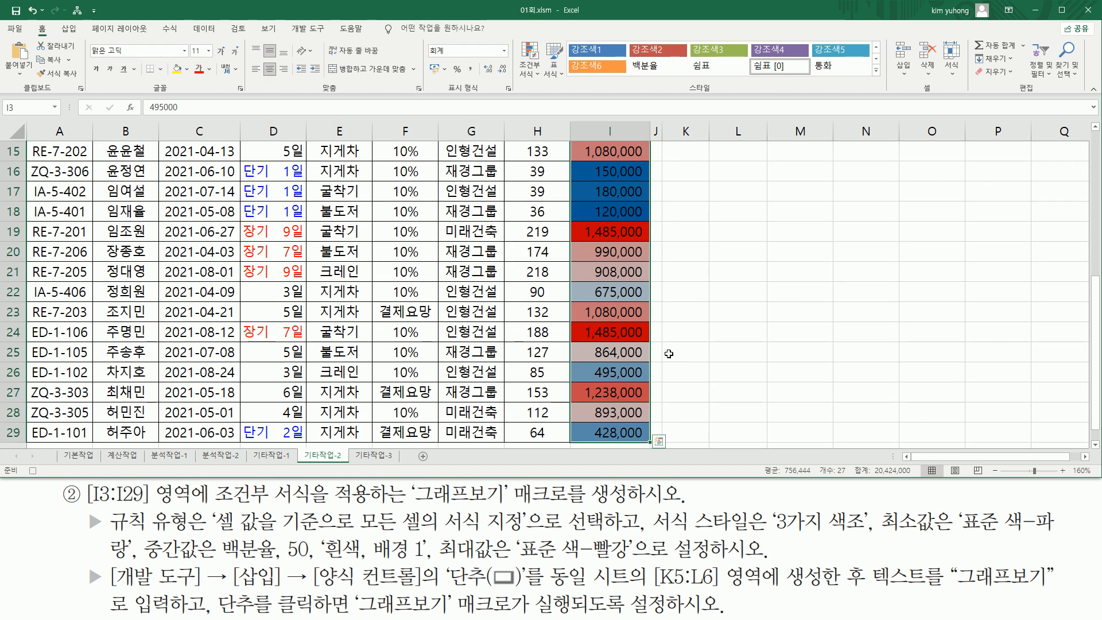
pyautogui.scroll(5, 669, 354)
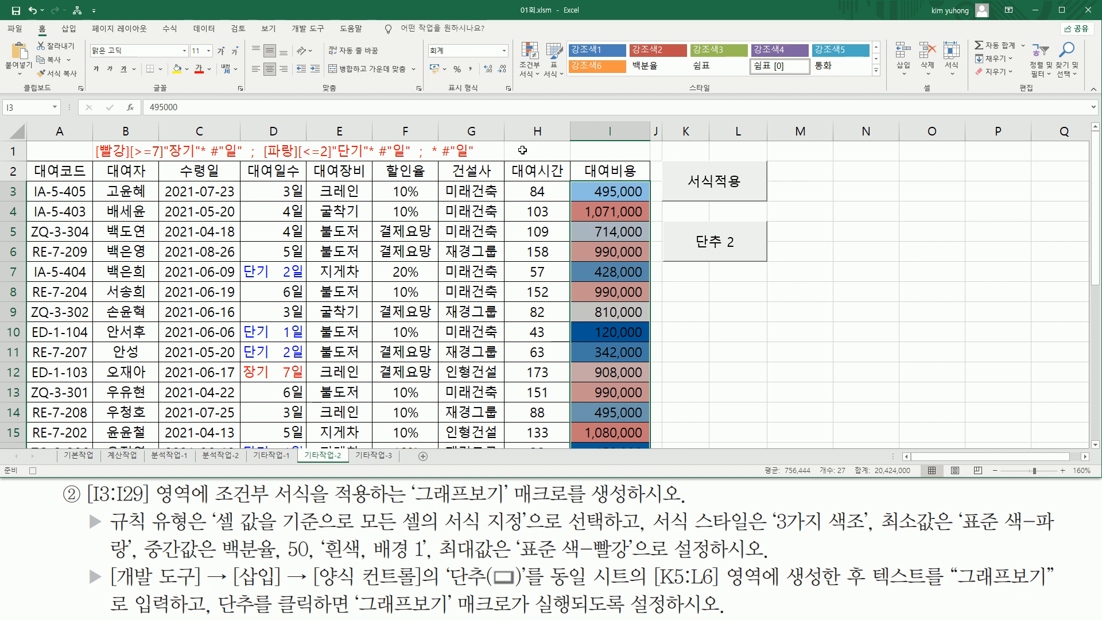
pyautogui.click(546, 156)
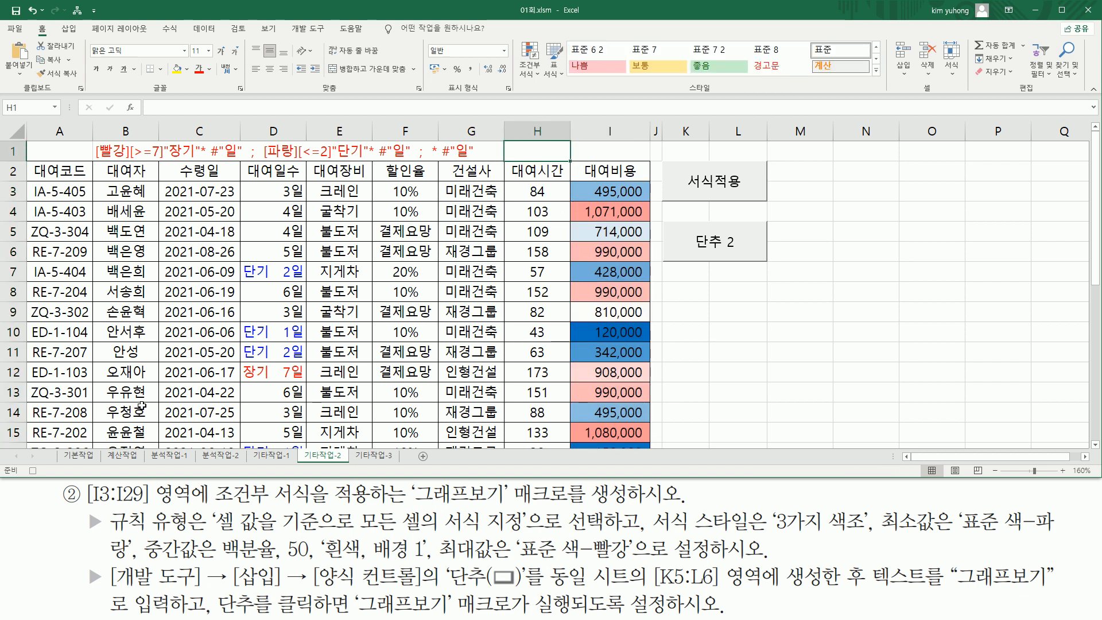
pyautogui.moveTo(24, 466); pyautogui.dragTo(42, 477)
pyautogui.press('Escape')
pyautogui.click(35, 474)
# Change the caption of the button 단추 2 to 그래프보기 and deselect the button
pyautogui.rightClick(749, 235)
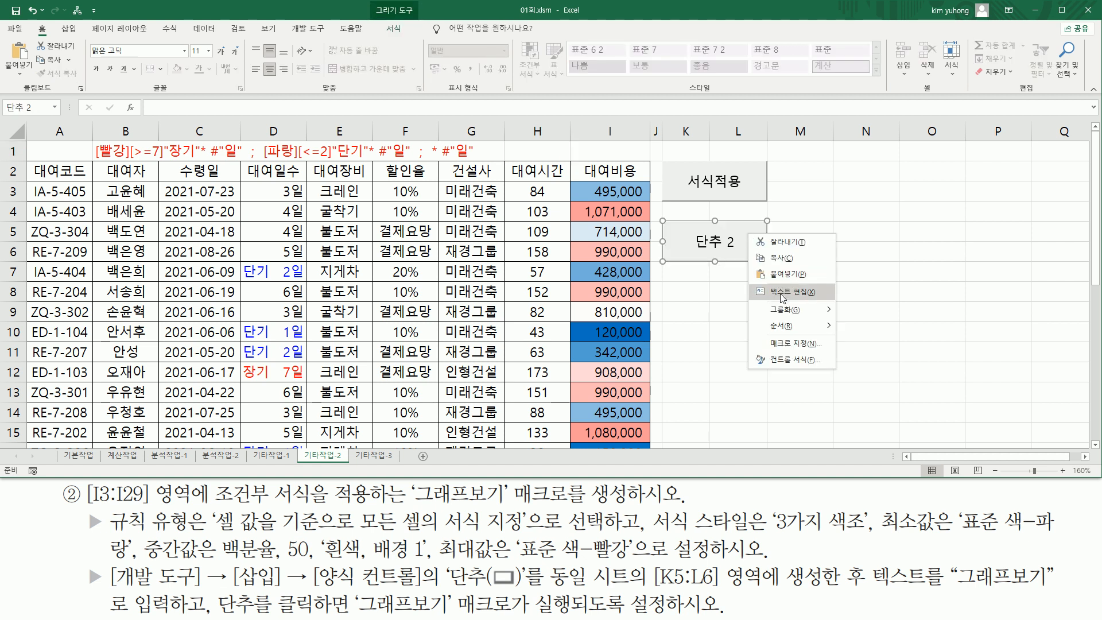
pyautogui.click(780, 291)
pyautogui.press('Delete')
pyautogui.press('Delete')
pyautogui.press('Delete')
pyautogui.press('Delete')
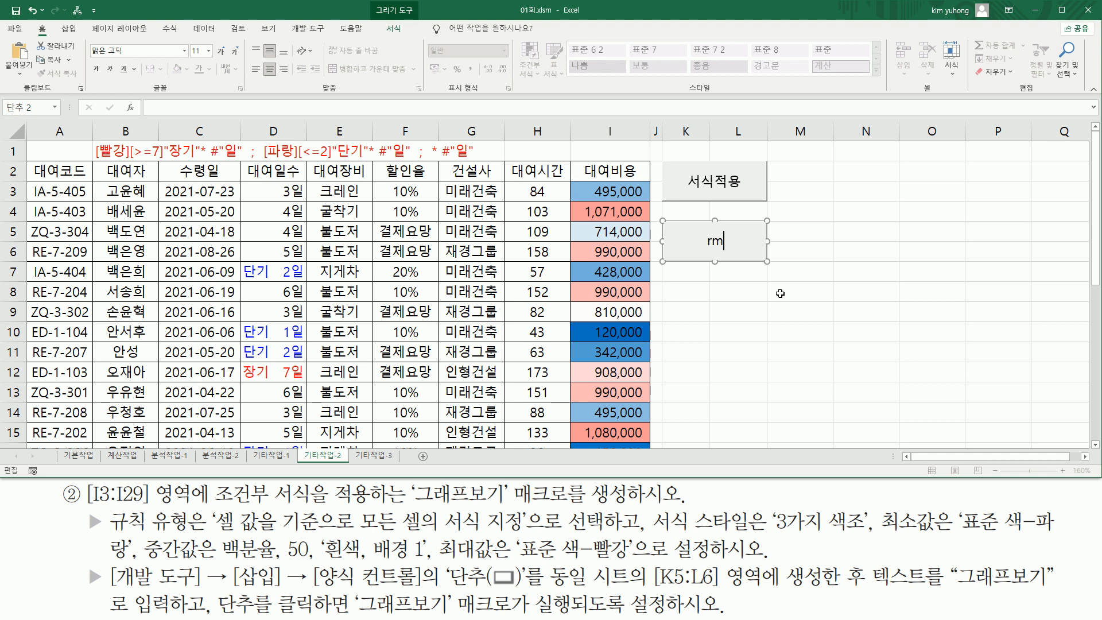
pyautogui.write('그래프보기')
pyautogui.click(873, 176)
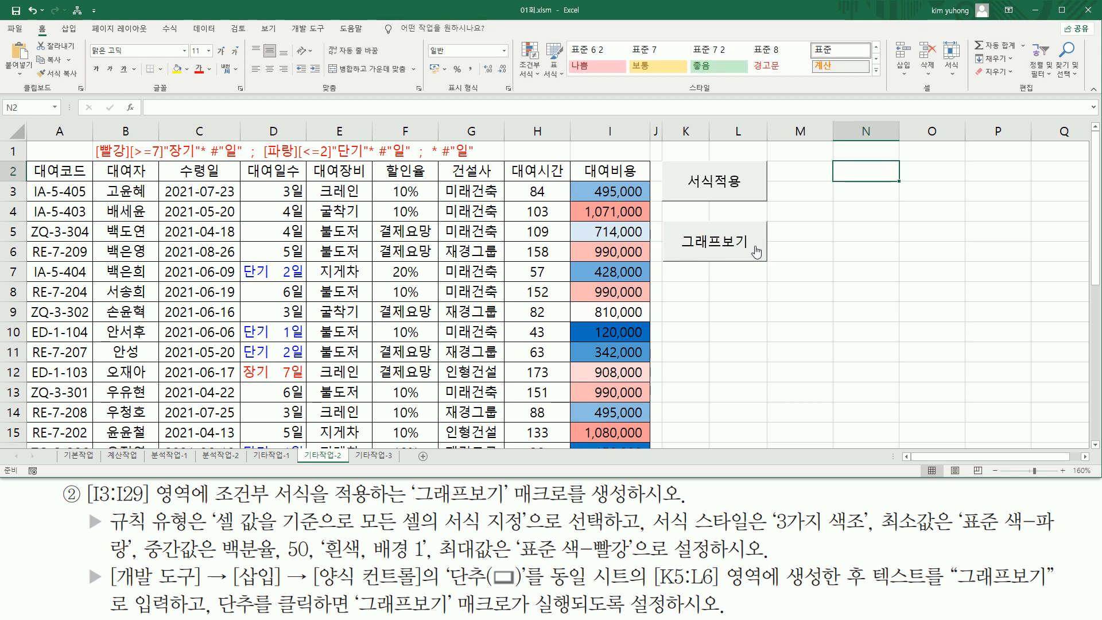
# Run the 그래프보기 macro, clear the conditional formatting rules from I3:I29 and deselect the range by selecting K10
pyautogui.click(714, 240)
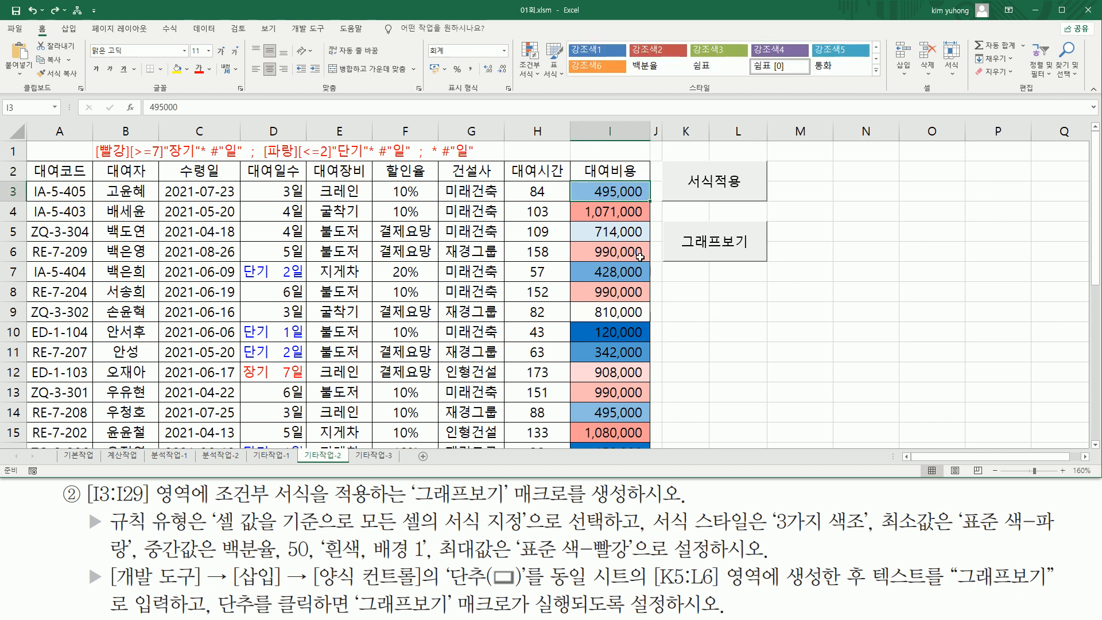
pyautogui.scroll(-5, 628, 264)
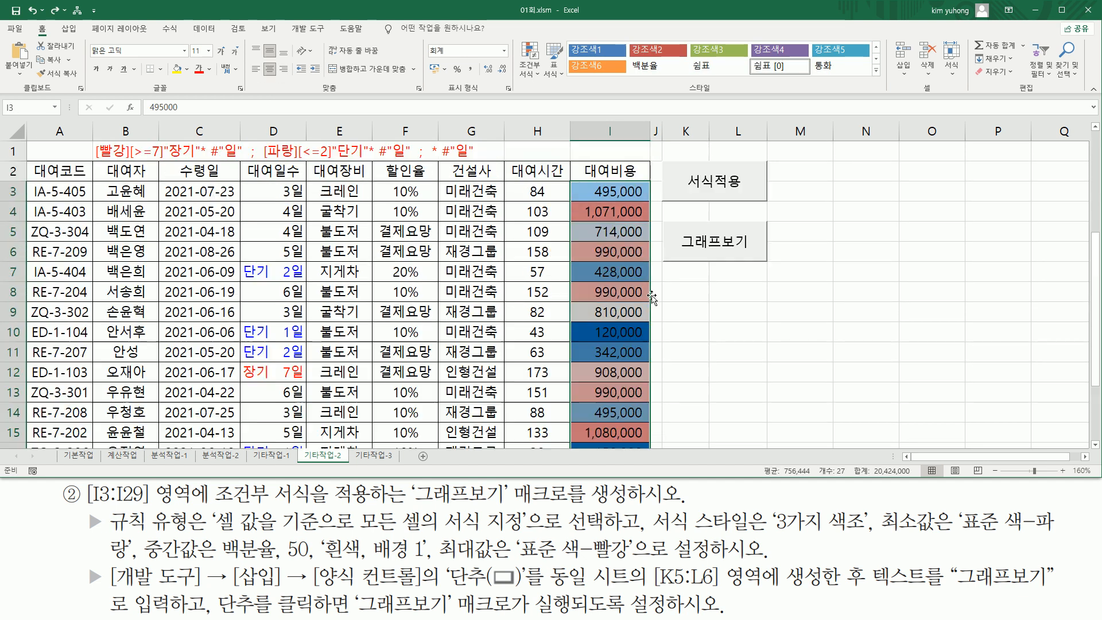
pyautogui.click(531, 73)
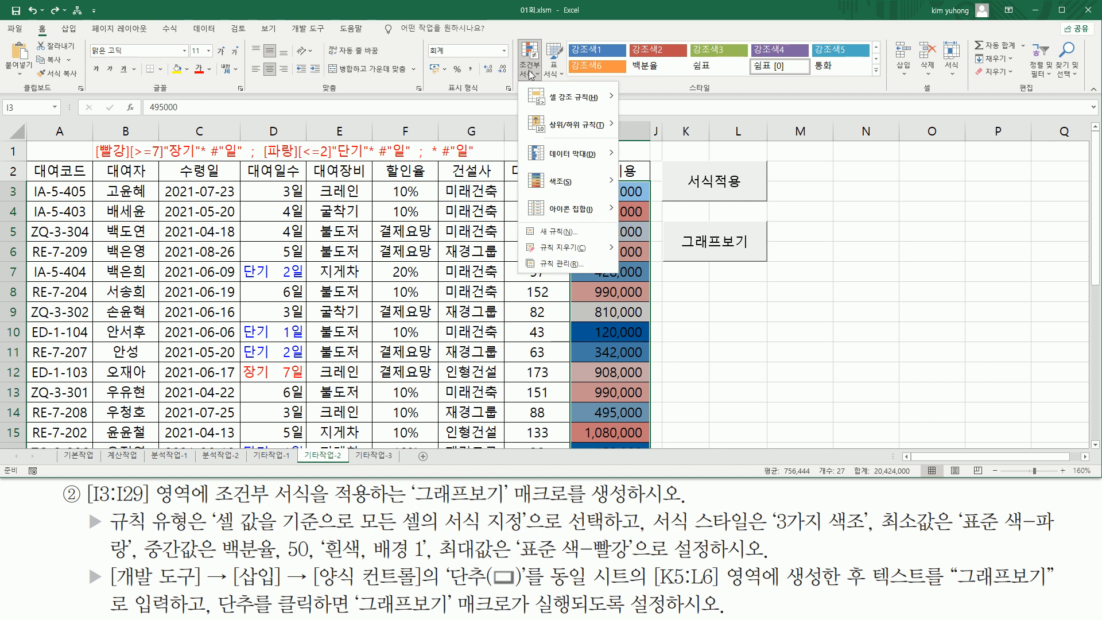
pyautogui.moveTo(568, 252)
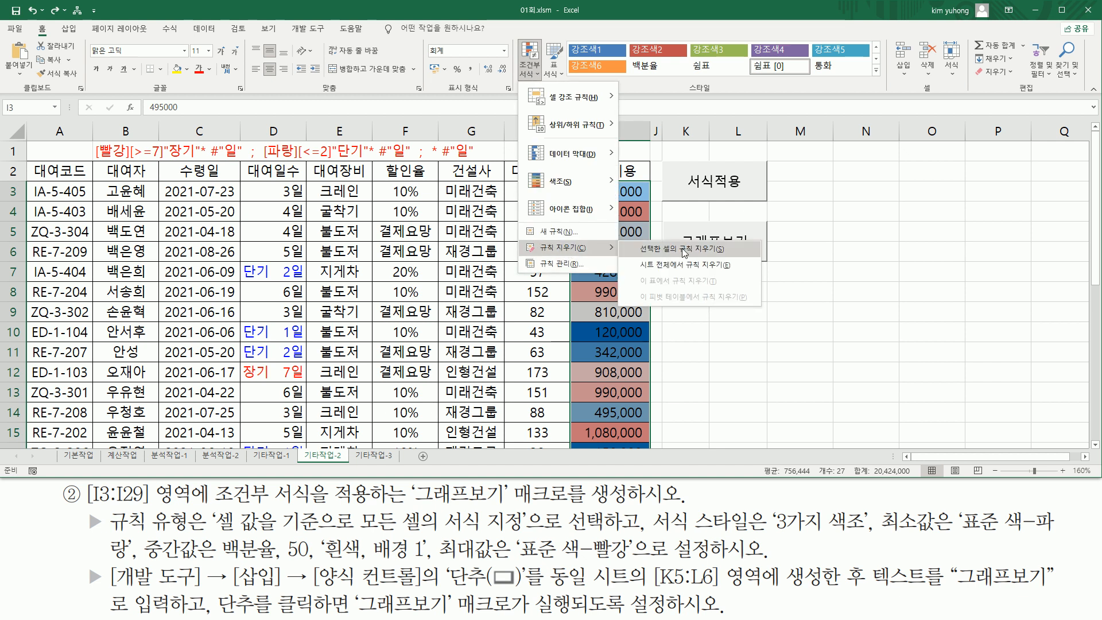
pyautogui.click(706, 251)
pyautogui.click(685, 332)
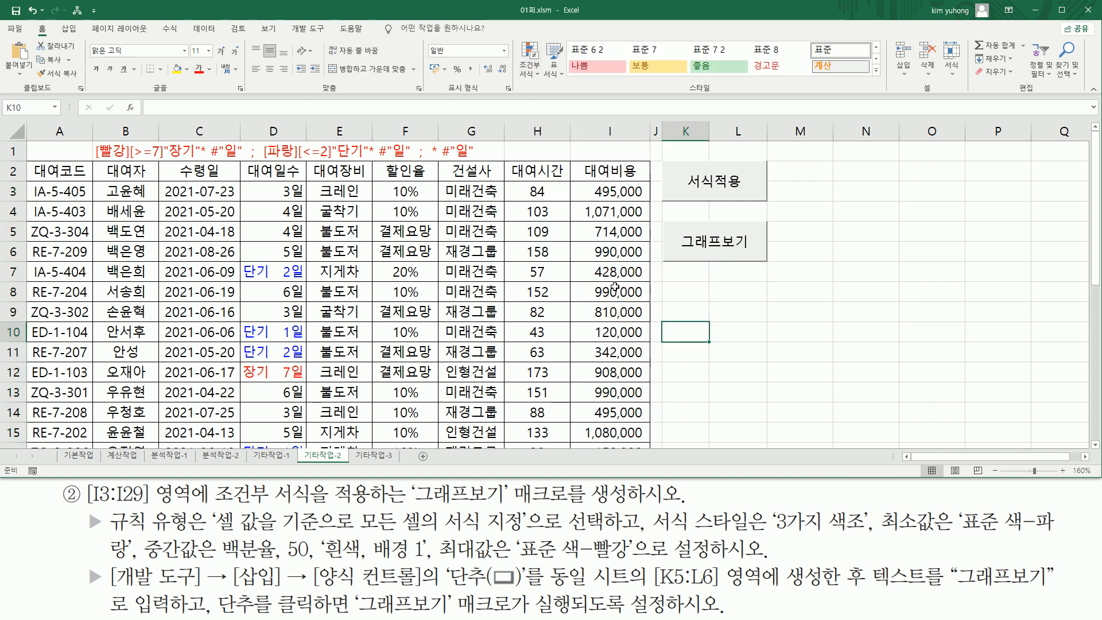
# Run the 그래프보기 macro from its worksheet button to apply the three-colour scale to I3:I29 again
pyautogui.hotkey('ctrl', '2')
pyautogui.moveTo(666, 216); pyautogui.dragTo(779, 267)
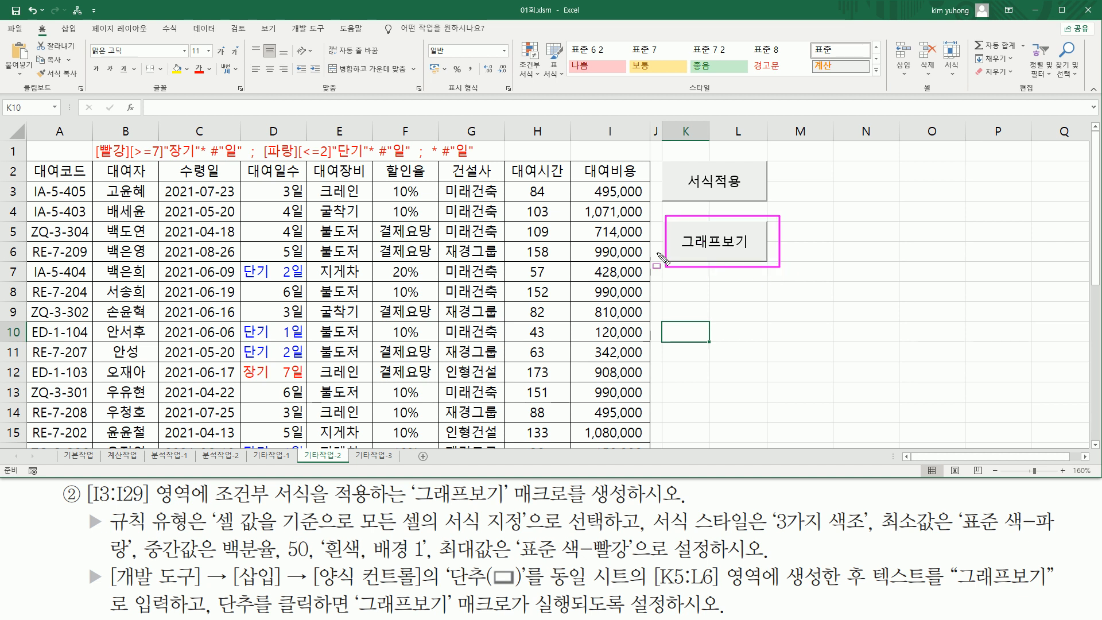
pyautogui.press('Escape')
pyautogui.click(716, 251)
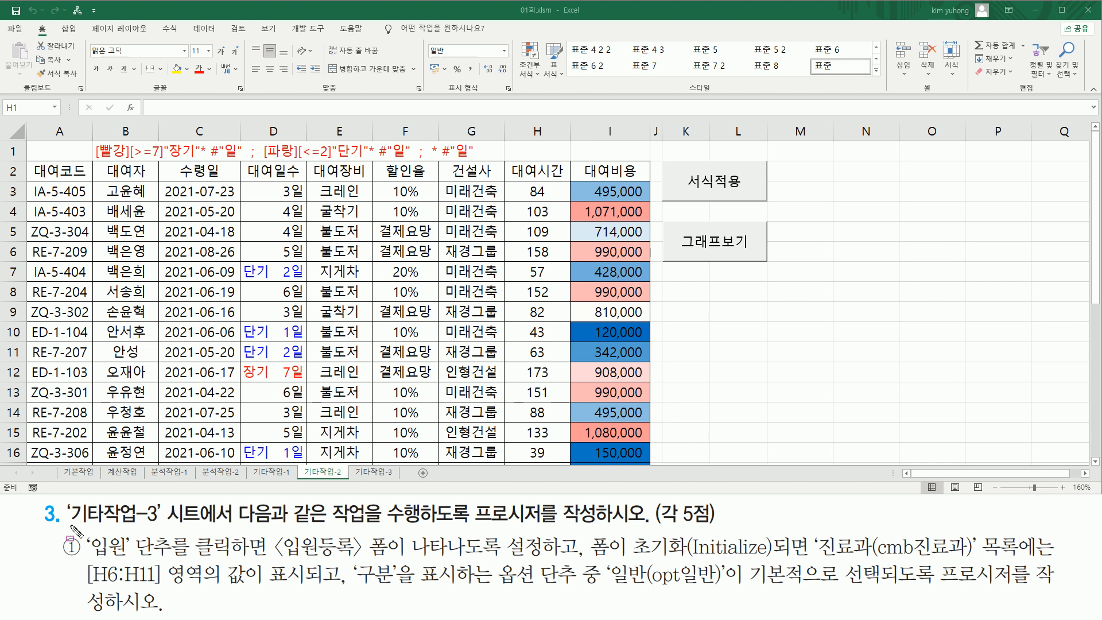
# Switch to the sheet 기타작업-3
pyautogui.moveTo(67, 525)
pyautogui.mouseDown()
pyautogui.moveTo(183, 539)
pyautogui.moveTo(178, 502)
pyautogui.moveTo(166, 497)
pyautogui.mouseUp()
pyautogui.moveTo(239, 526)
pyautogui.mouseDown()
pyautogui.moveTo(466, 526)
pyautogui.moveTo(475, 507)
pyautogui.moveTo(549, 532)
pyautogui.moveTo(714, 526)
pyautogui.mouseUp()
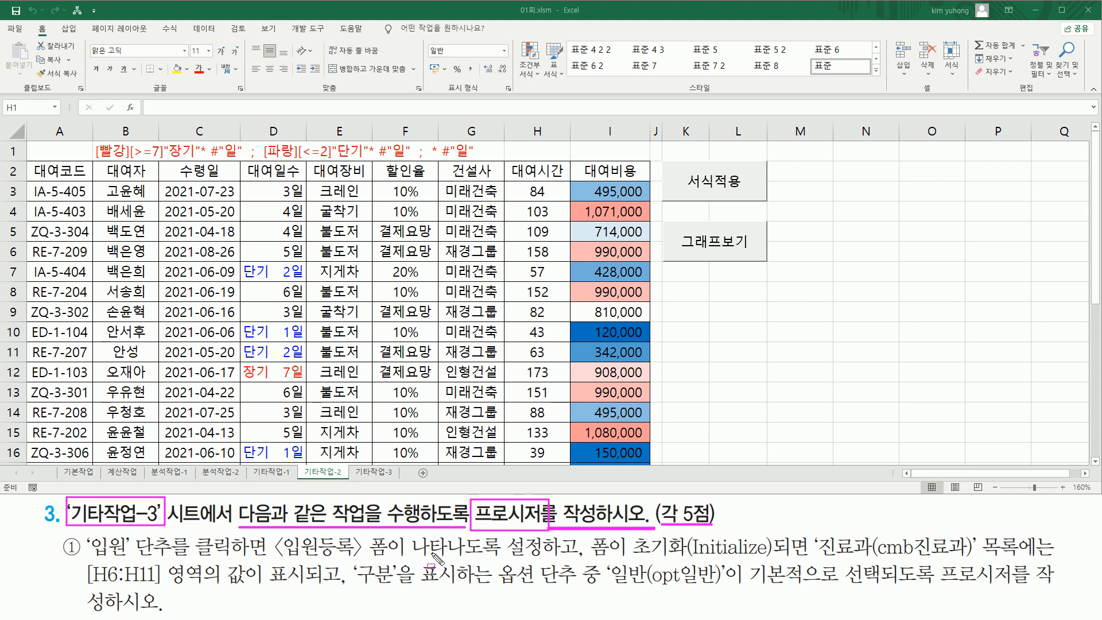
pyautogui.moveTo(354, 461); pyautogui.dragTo(399, 481)
pyautogui.press('Escape')
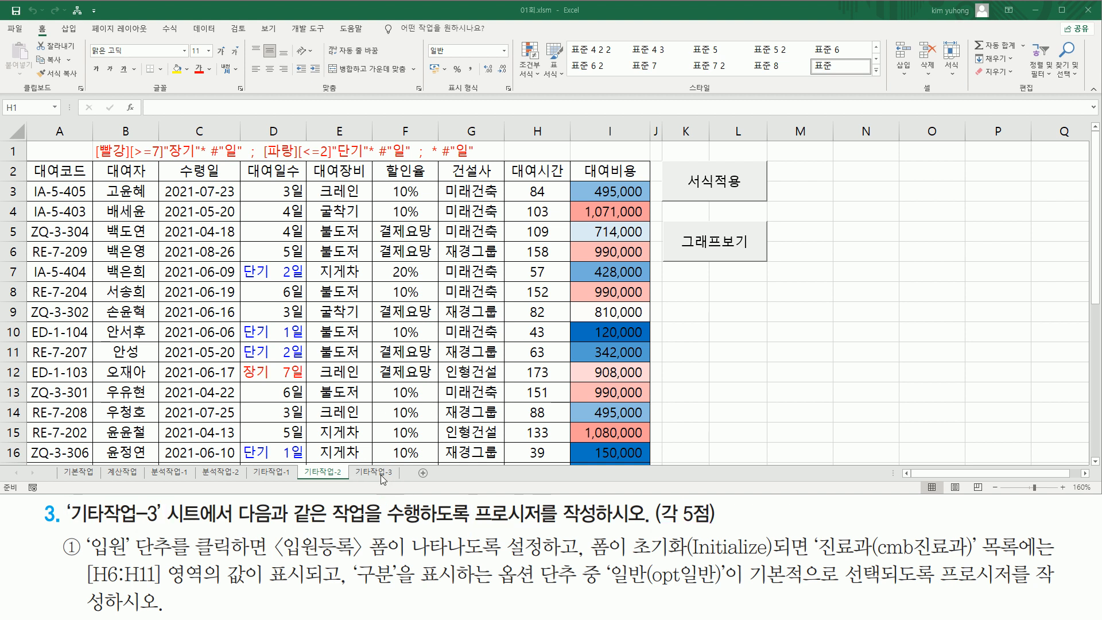
pyautogui.click(374, 472)
pyautogui.keyDown('ctrl'); pyautogui.scroll(4, 210, 358); pyautogui.keyUp('ctrl')
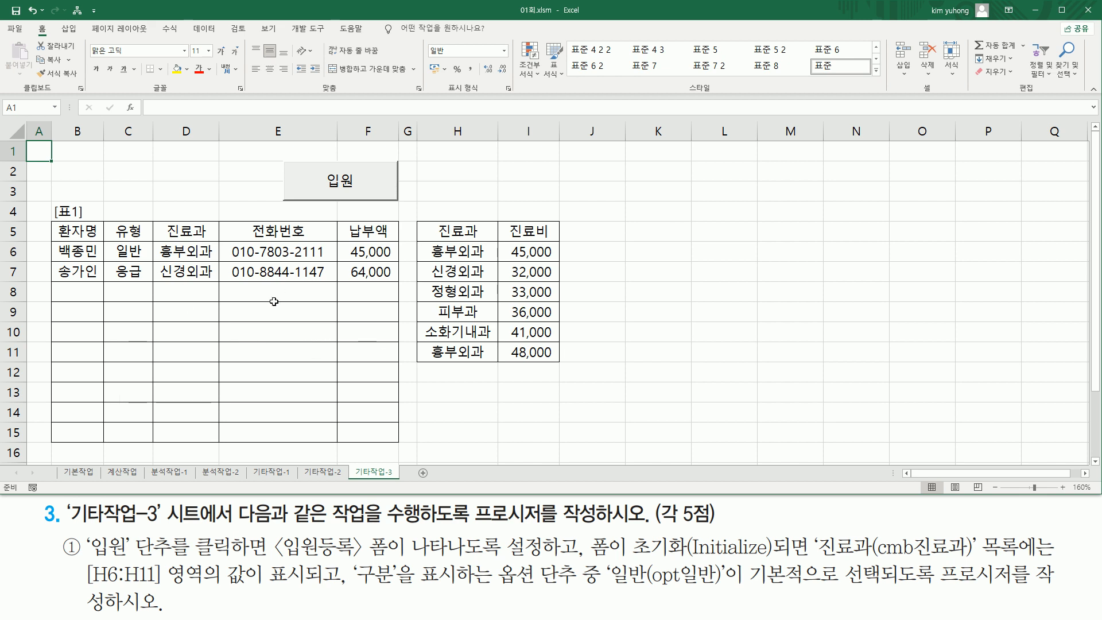
pyautogui.hotkey('ctrl', '2')
pyautogui.moveTo(85, 534)
pyautogui.mouseDown()
pyautogui.moveTo(134, 559)
pyautogui.moveTo(229, 558)
pyautogui.mouseUp()
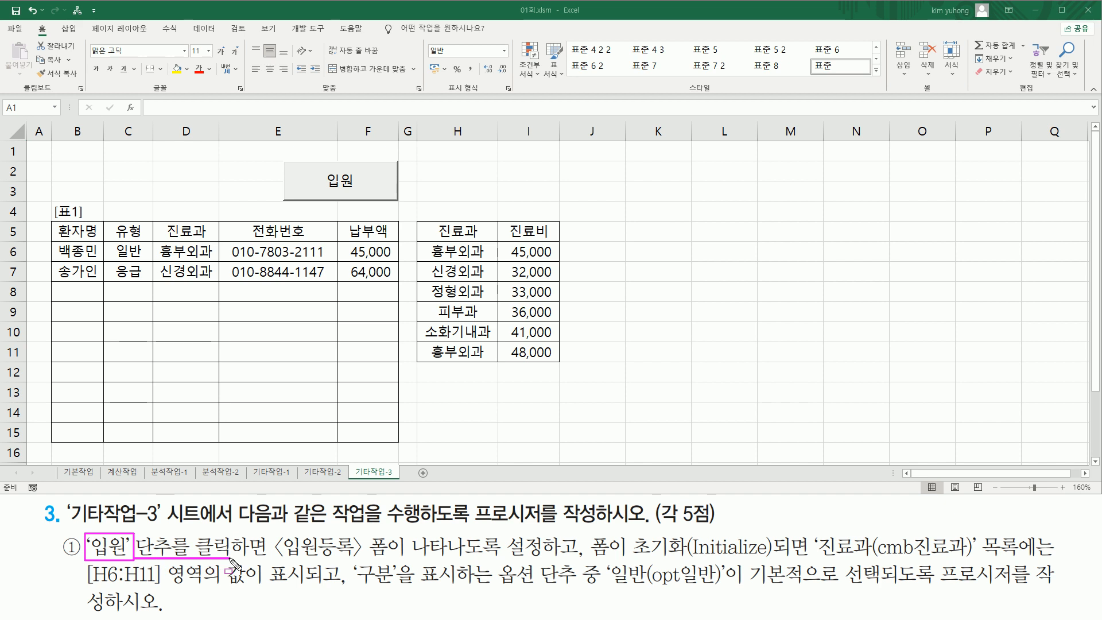
pyautogui.moveTo(275, 529)
pyautogui.mouseDown()
pyautogui.moveTo(295, 551)
pyautogui.moveTo(361, 559)
pyautogui.moveTo(539, 558)
pyautogui.mouseUp()
pyautogui.moveTo(287, 166)
pyautogui.mouseDown()
pyautogui.moveTo(332, 199)
pyautogui.moveTo(397, 163)
pyautogui.moveTo(398, 201)
pyautogui.mouseUp()
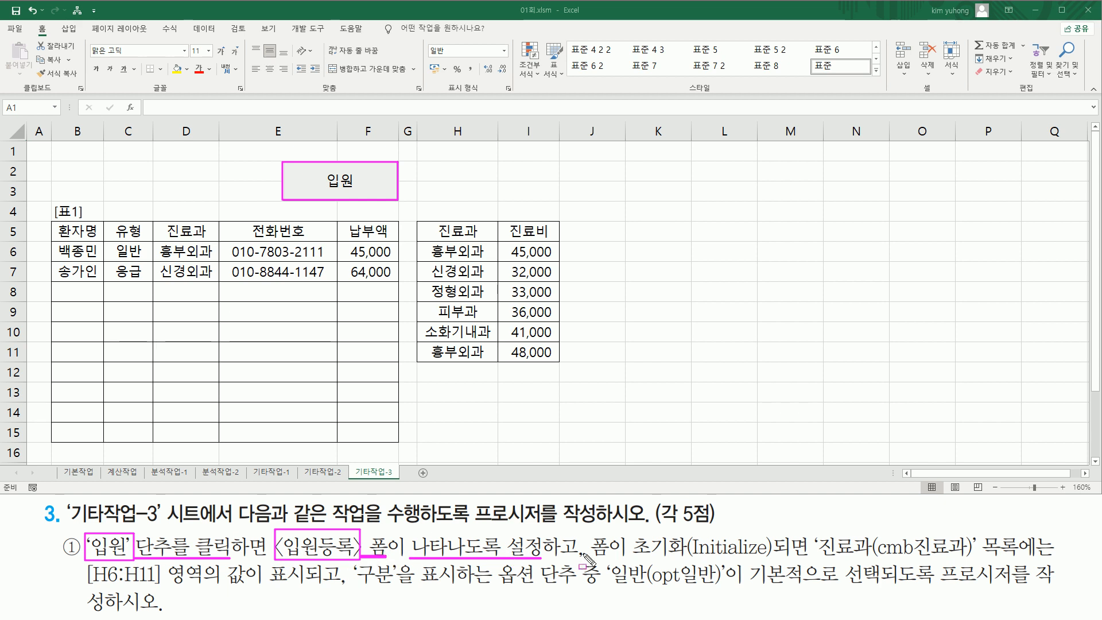
pyautogui.moveTo(570, 537); pyautogui.dragTo(571, 566)
pyautogui.press('Escape')
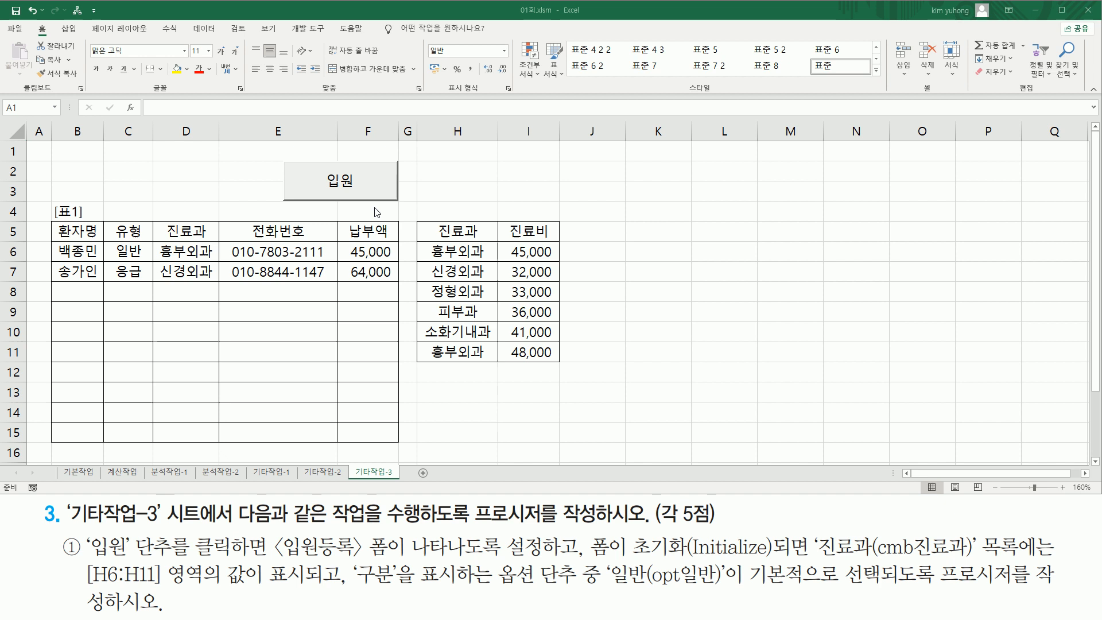
# Try the 입원 button on the sheet and turn on design mode for its controls
pyautogui.click(336, 191)
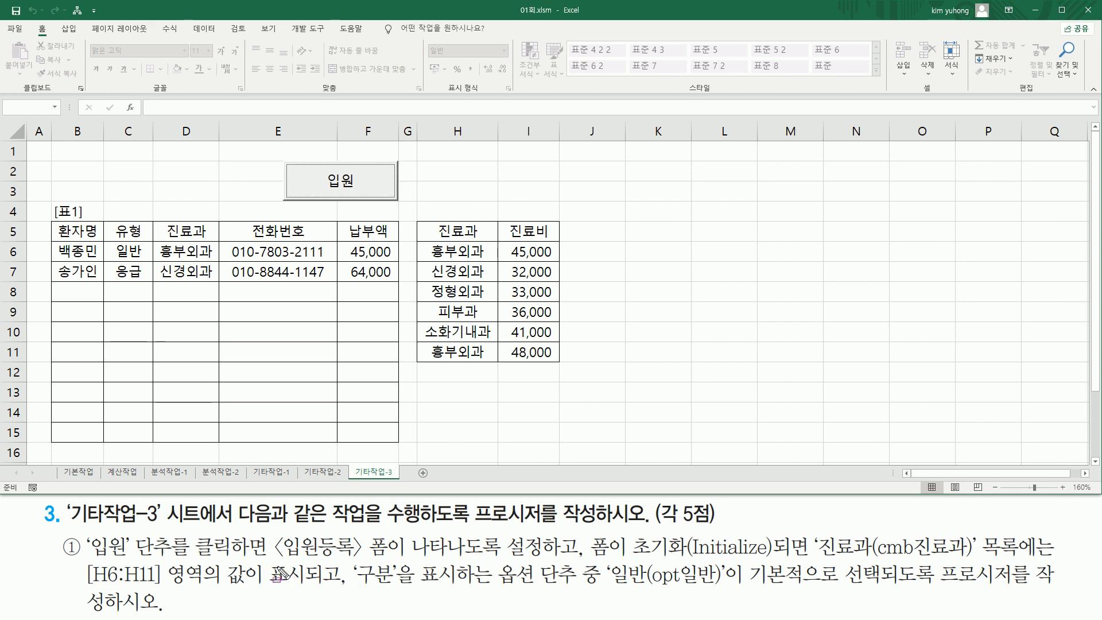
pyautogui.moveTo(275, 558)
pyautogui.mouseDown()
pyautogui.moveTo(345, 565)
pyautogui.moveTo(362, 530)
pyautogui.mouseUp()
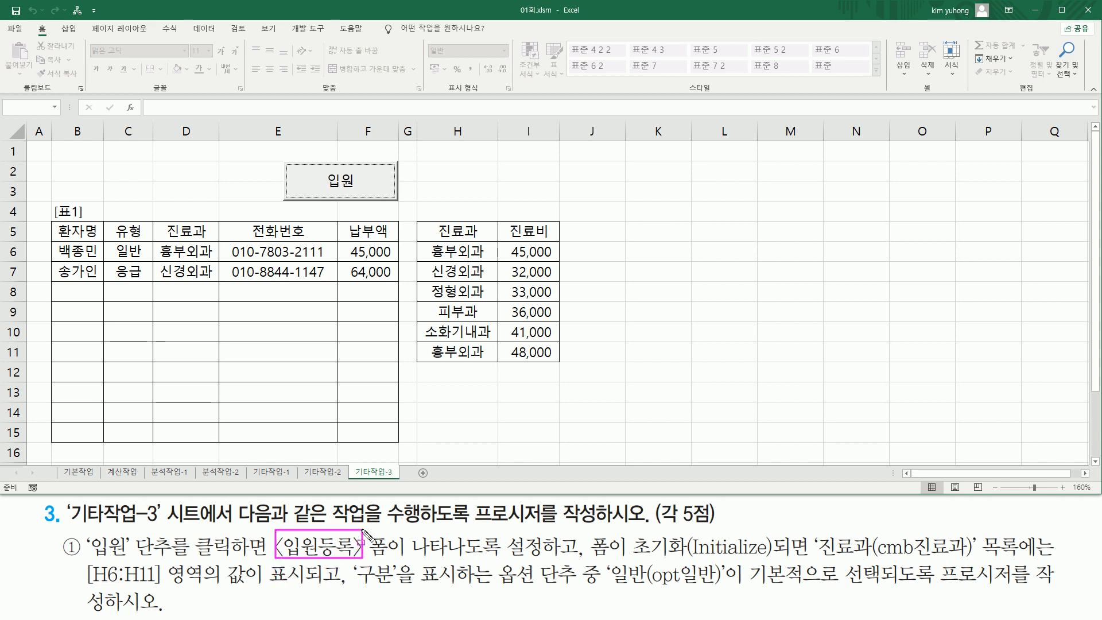
pyautogui.press('Escape')
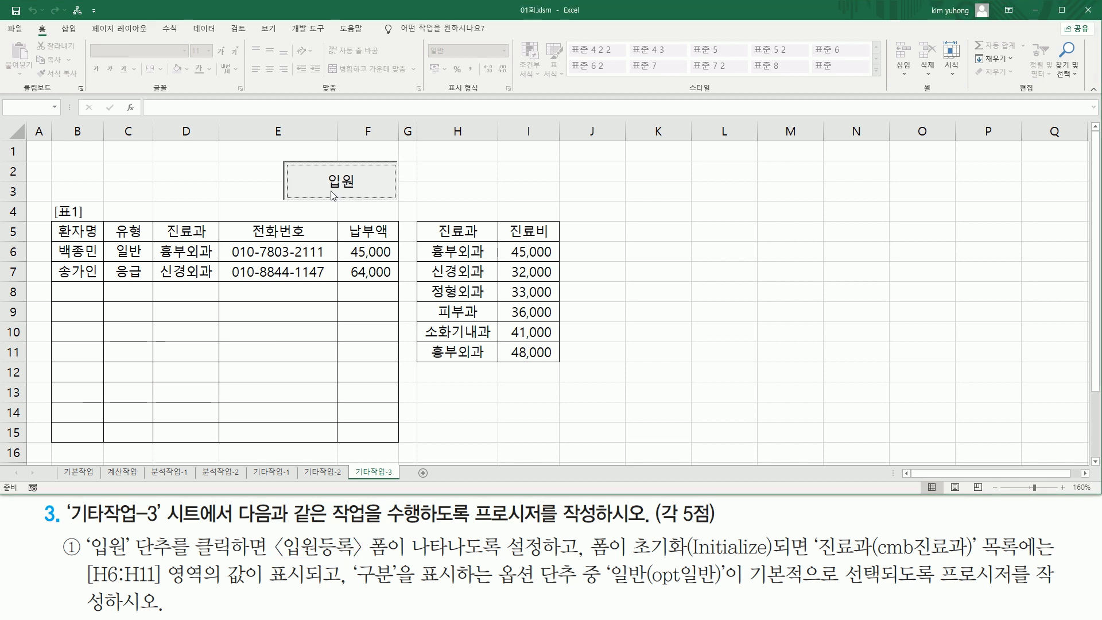
pyautogui.moveTo(290, 17)
pyautogui.mouseDown()
pyautogui.moveTo(353, 37)
pyautogui.moveTo(328, 38)
pyautogui.mouseUp()
pyautogui.press('Escape')
pyautogui.click(307, 34)
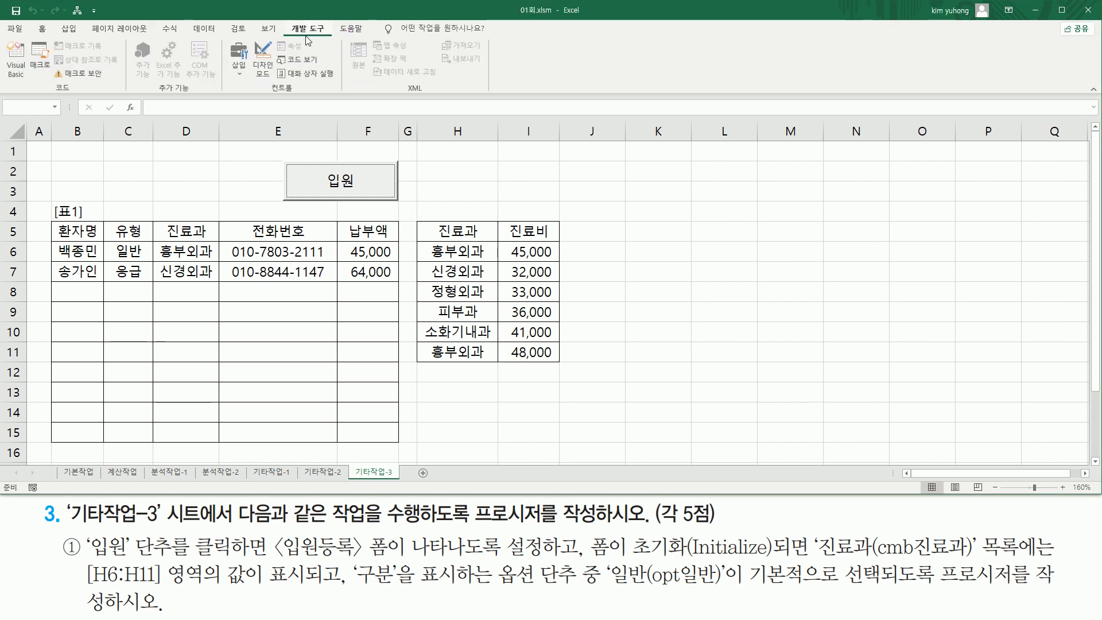
pyautogui.moveTo(248, 37); pyautogui.dragTo(276, 81)
pyautogui.press('Escape')
pyautogui.click(274, 78)
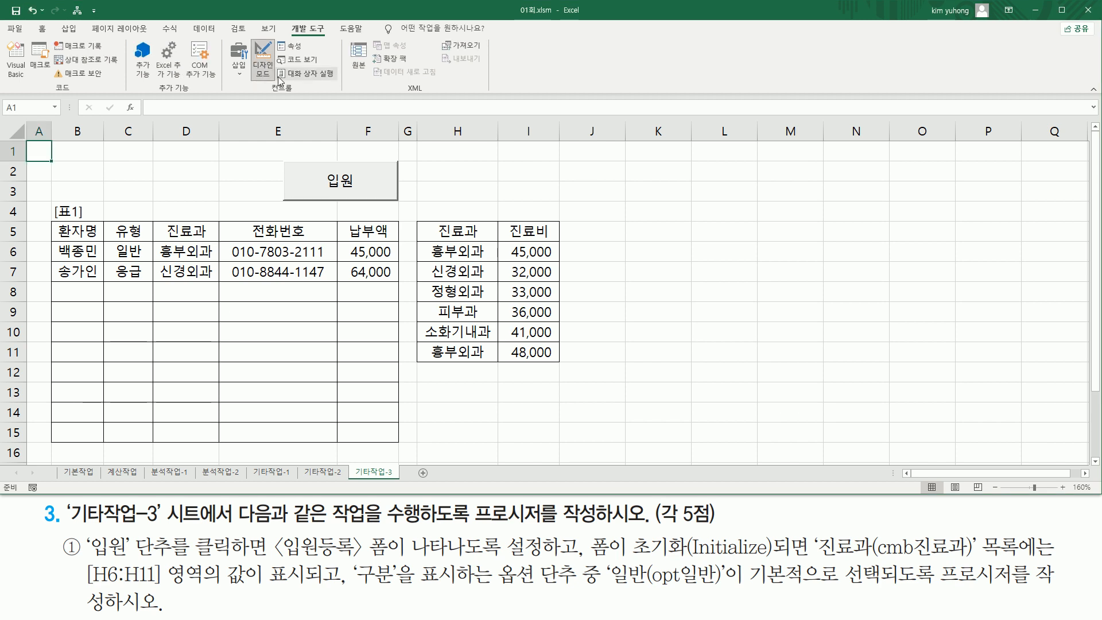
# Open the Click event procedure of the command button 입원 (cmd입원) in the Visual Basic editor
pyautogui.click(322, 182)
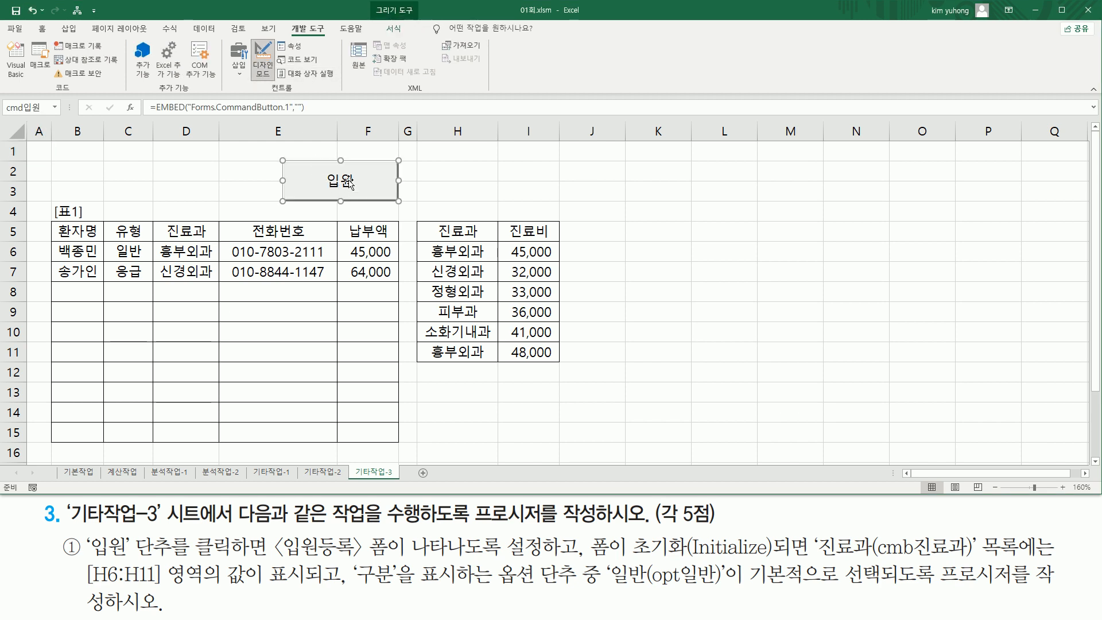
pyautogui.doubleClick(301, 182)
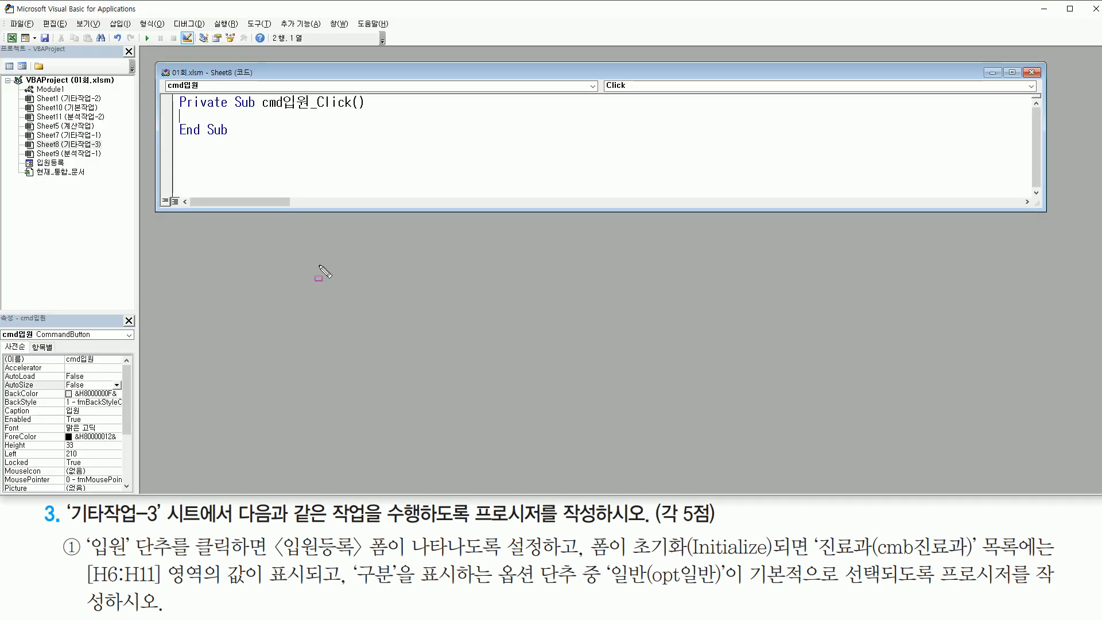
pyautogui.moveTo(259, 111); pyautogui.dragTo(308, 111)
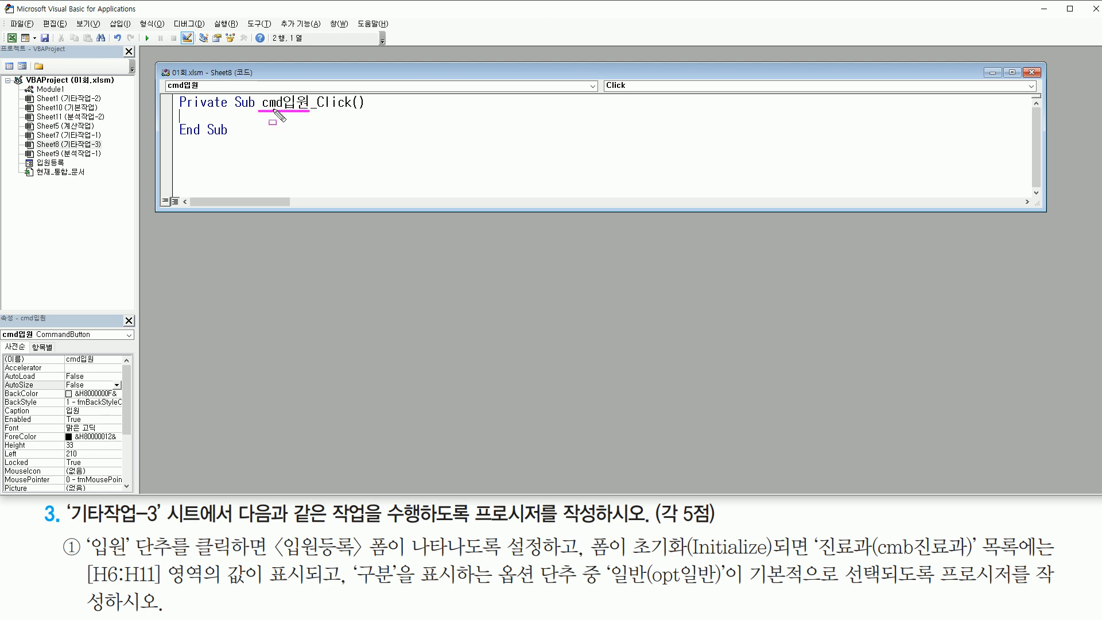
pyautogui.moveTo(316, 92); pyautogui.dragTo(356, 113)
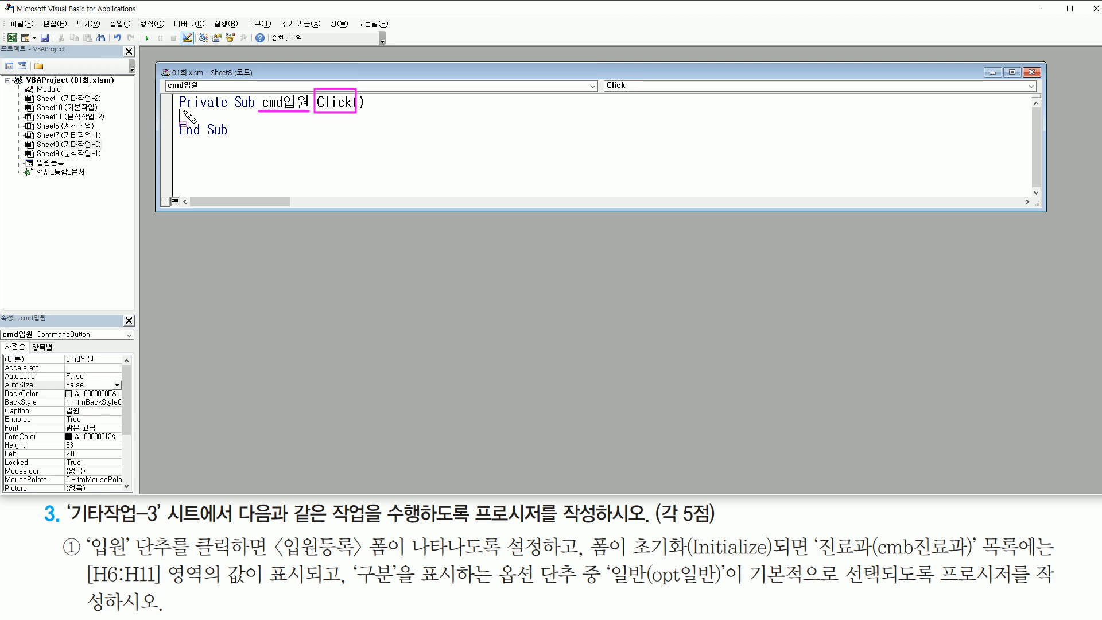
pyautogui.moveTo(182, 112); pyautogui.dragTo(230, 120)
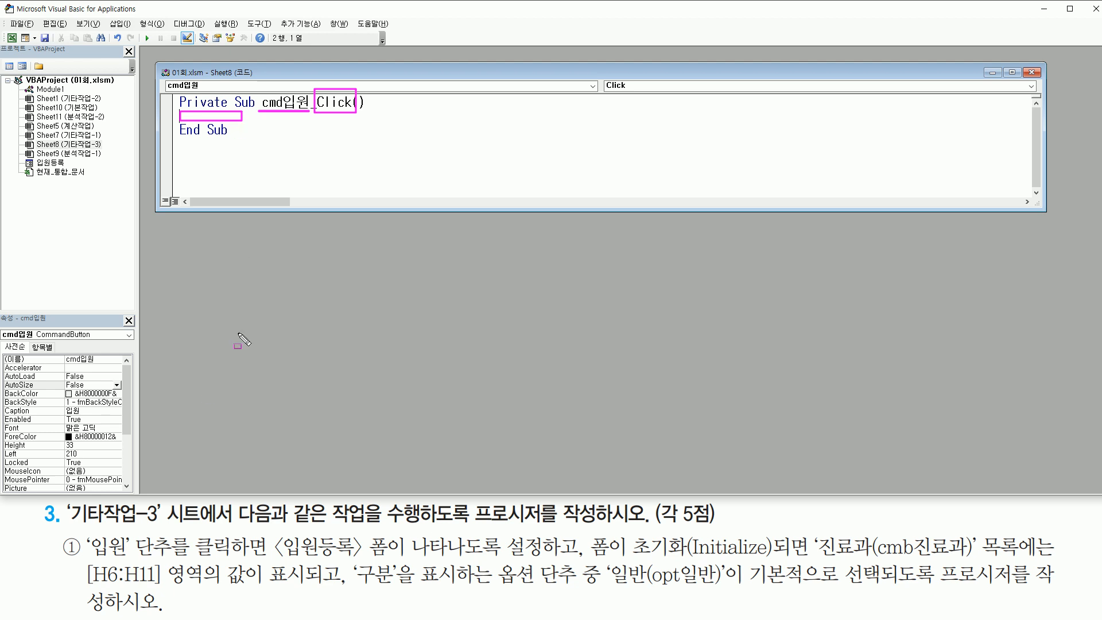
pyautogui.moveTo(278, 558); pyautogui.dragTo(355, 559)
pyautogui.press('Escape')
# Add the statement 입원등록.Show to the cmd입원_Click procedure, leaving a blank line above it
pyautogui.press('Return')
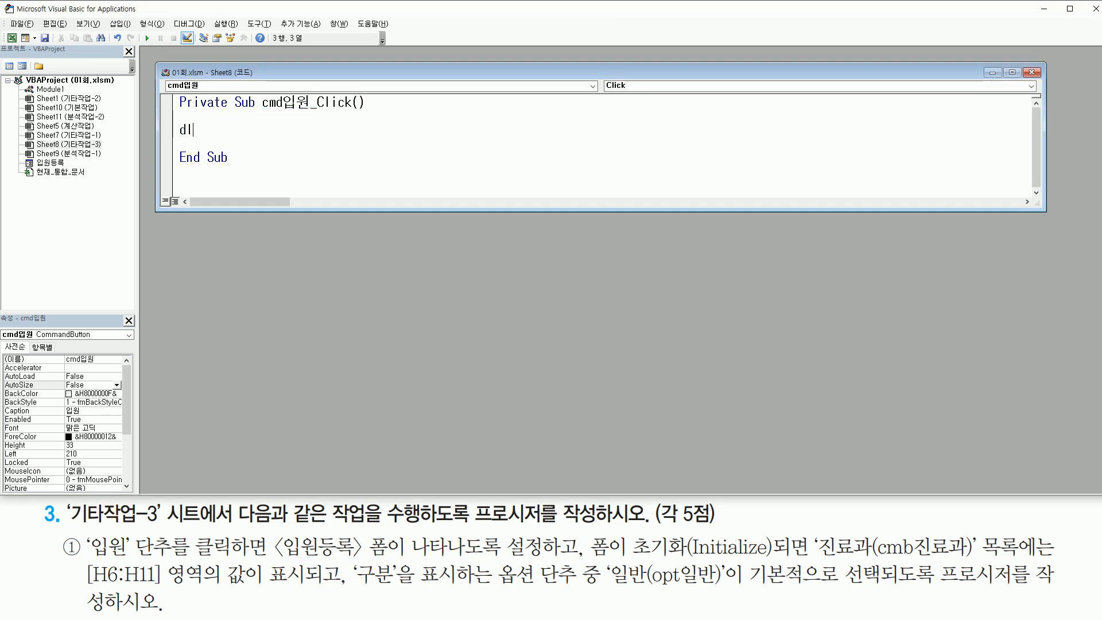
pyautogui.write('입우')
pyautogui.write('등록')
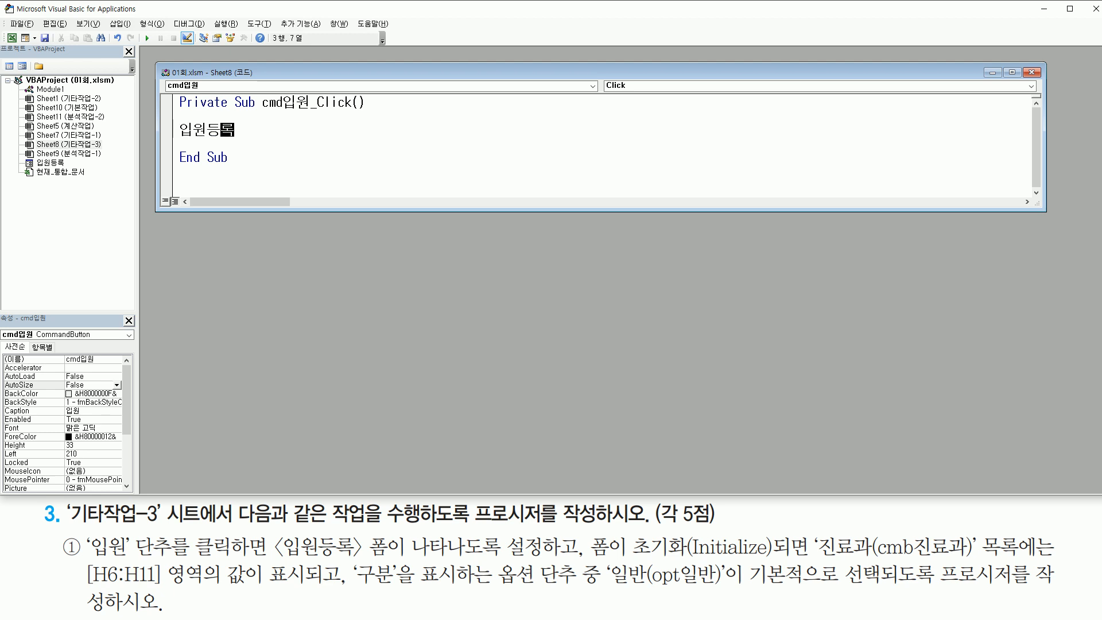
pyautogui.write('.')
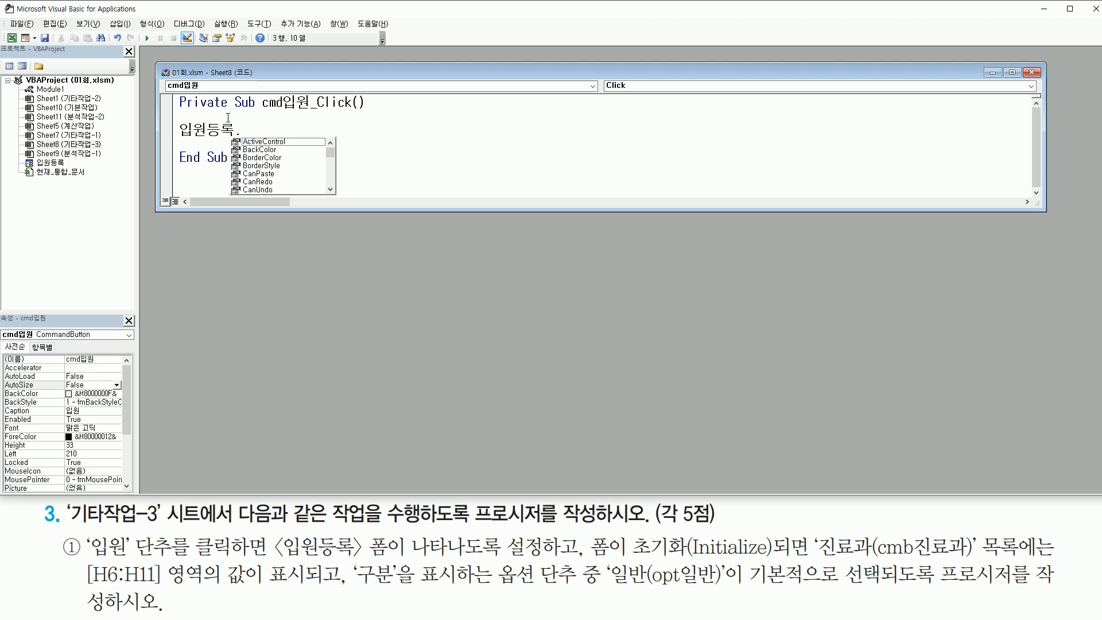
pyautogui.write('sh')
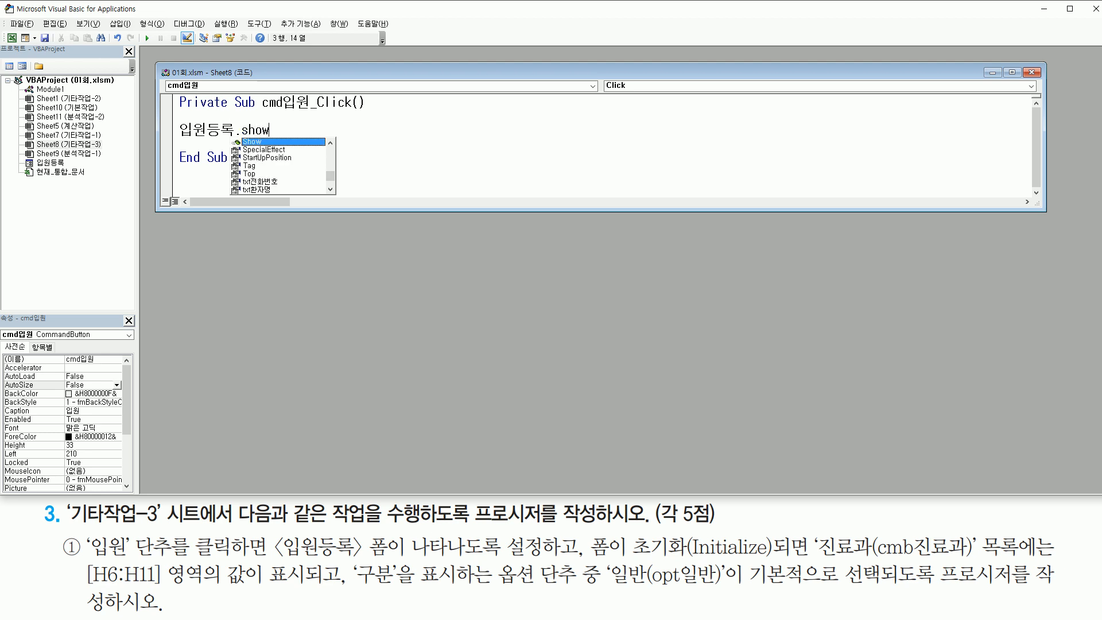
pyautogui.write('ow')
pyautogui.press('Return')
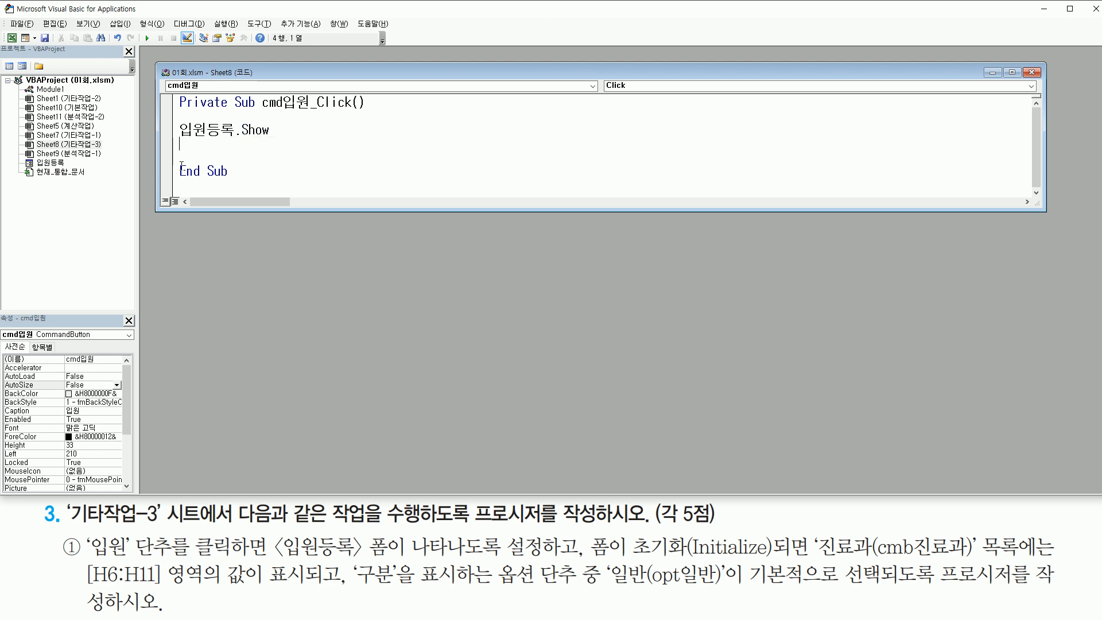
pyautogui.moveTo(178, 119)
pyautogui.mouseDown()
pyautogui.moveTo(198, 138)
pyautogui.moveTo(272, 139)
pyautogui.mouseUp()
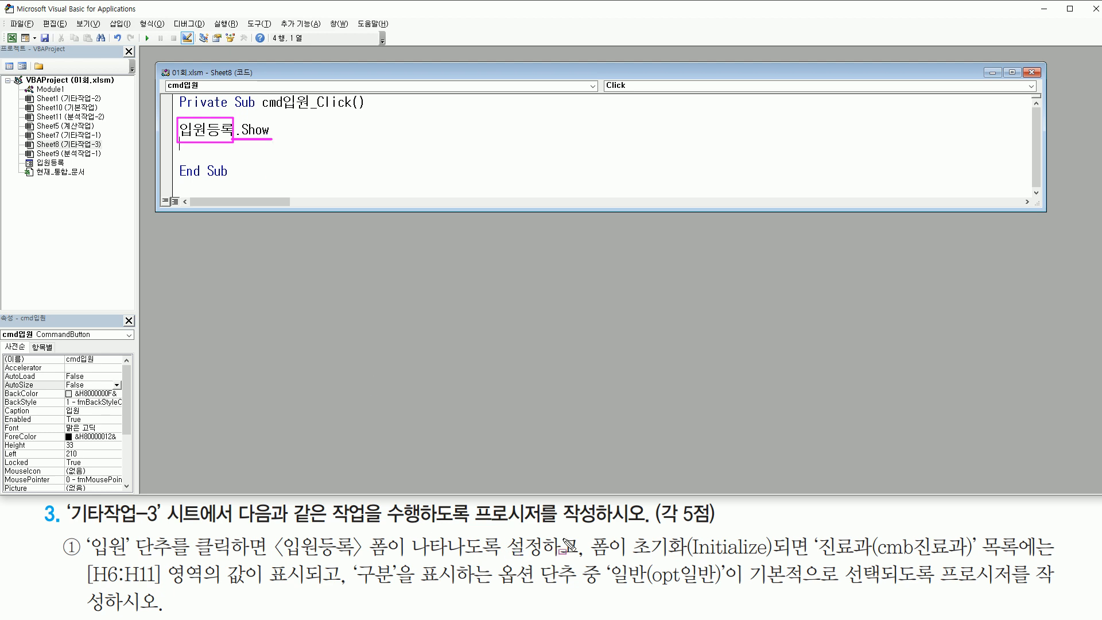
pyautogui.moveTo(95, 551)
pyautogui.mouseDown()
pyautogui.moveTo(583, 559)
pyautogui.moveTo(578, 539)
pyautogui.mouseUp()
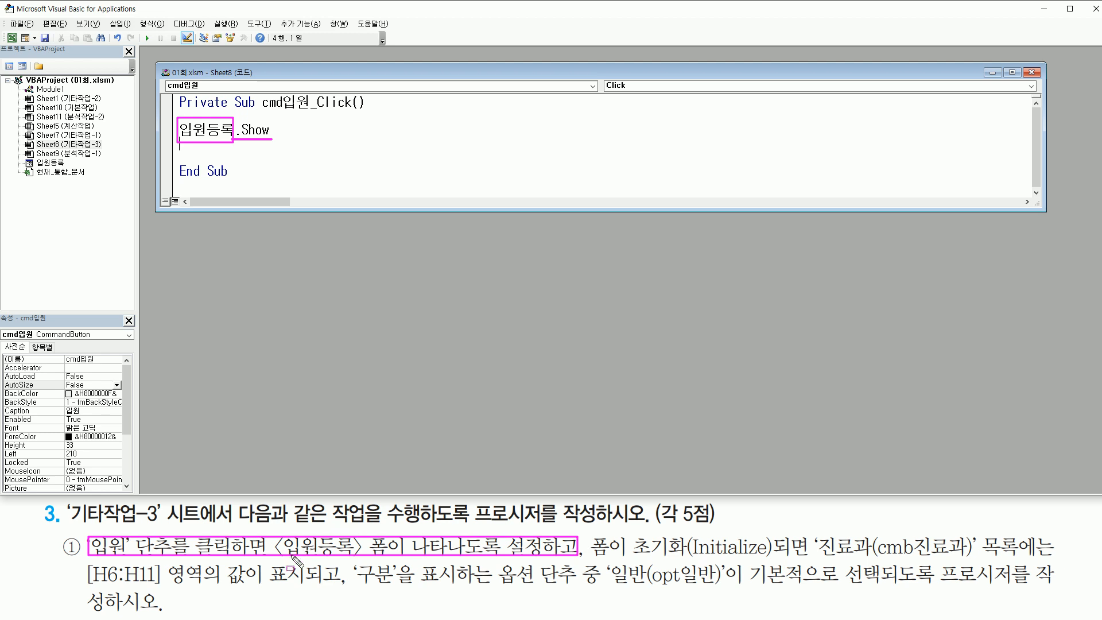
pyautogui.press('e')
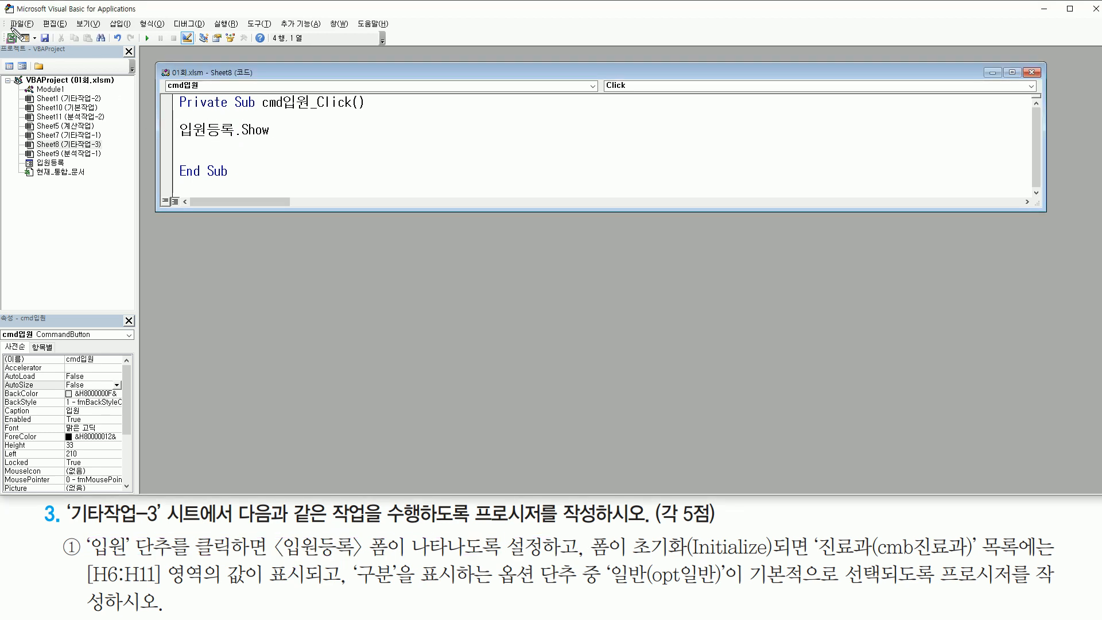
# Return from the Visual Basic editor to the worksheet 기타작업-3 in Excel
pyautogui.moveTo(4, 30); pyautogui.dragTo(20, 46)
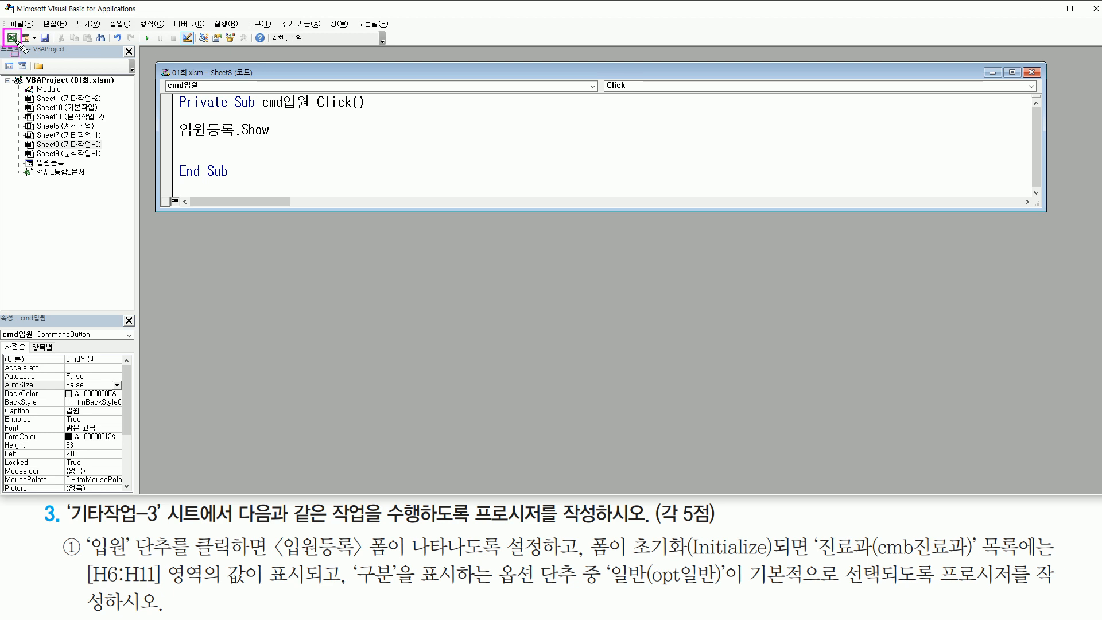
pyautogui.press('Escape')
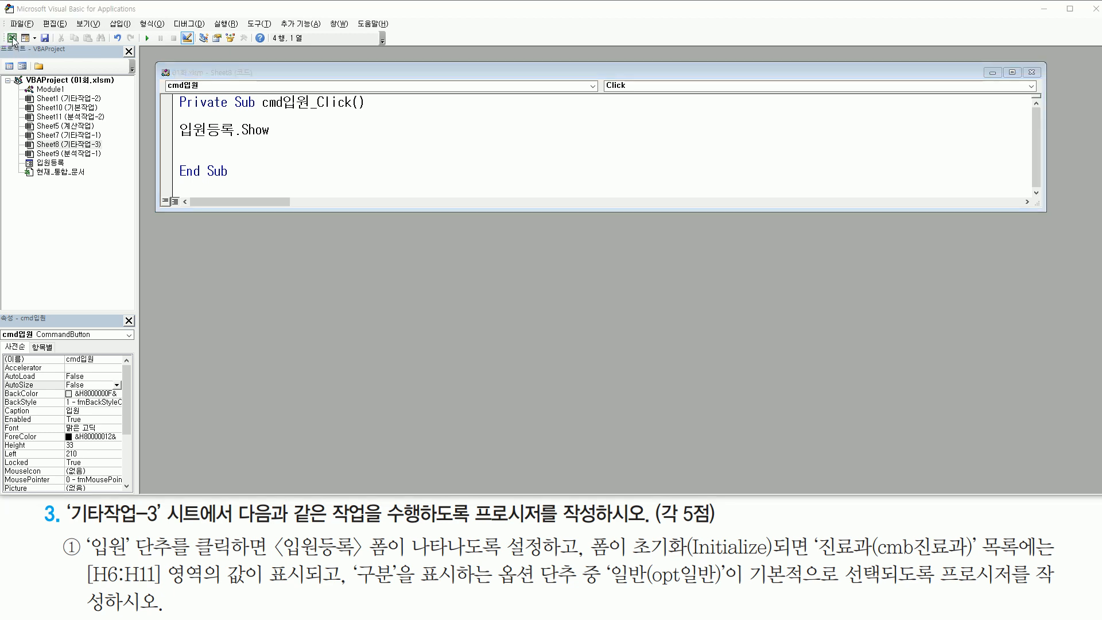
pyautogui.click(13, 39)
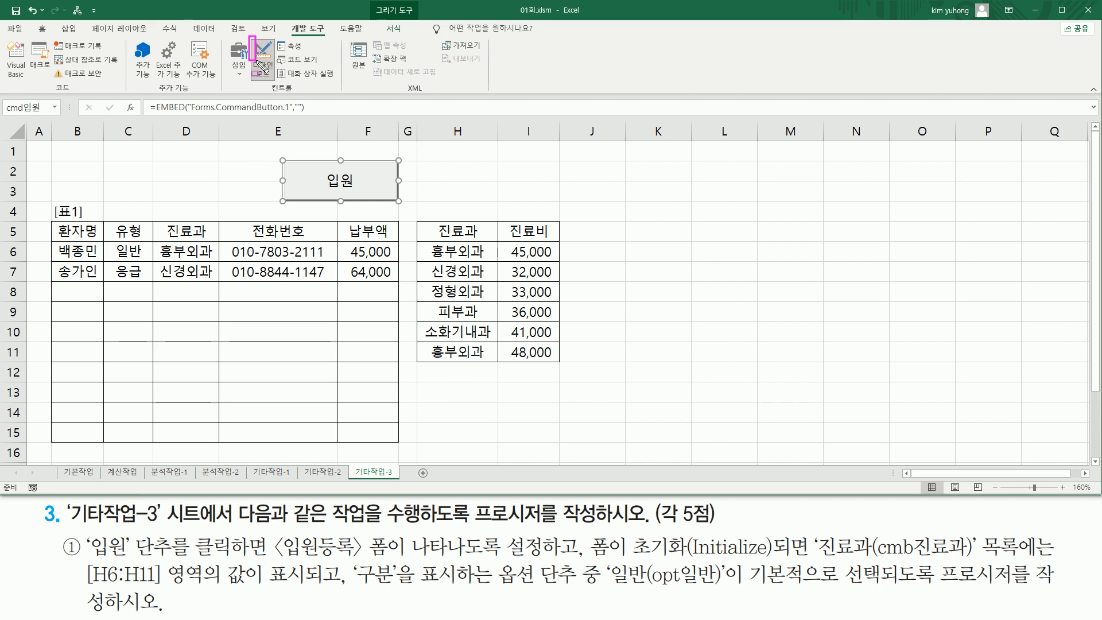
pyautogui.moveTo(283, 161)
pyautogui.mouseDown()
pyautogui.moveTo(290, 179)
pyautogui.moveTo(395, 199)
pyautogui.mouseUp()
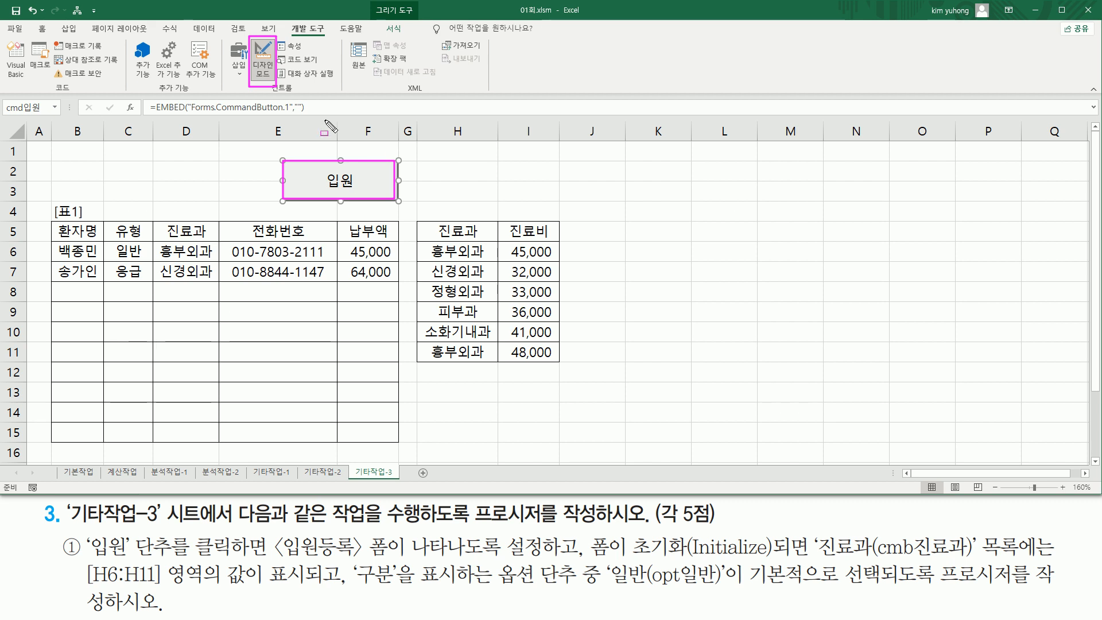
# Turn off design mode on 기타작업-3 and run the 입원 button to show the 입원등록 form
pyautogui.click(268, 64)
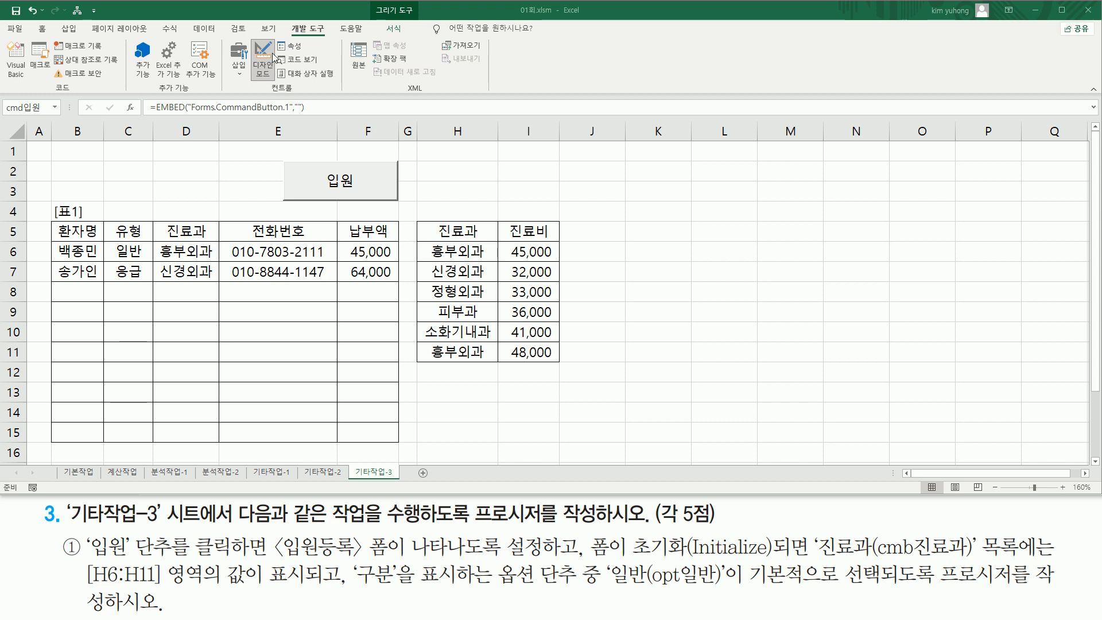
pyautogui.click(264, 68)
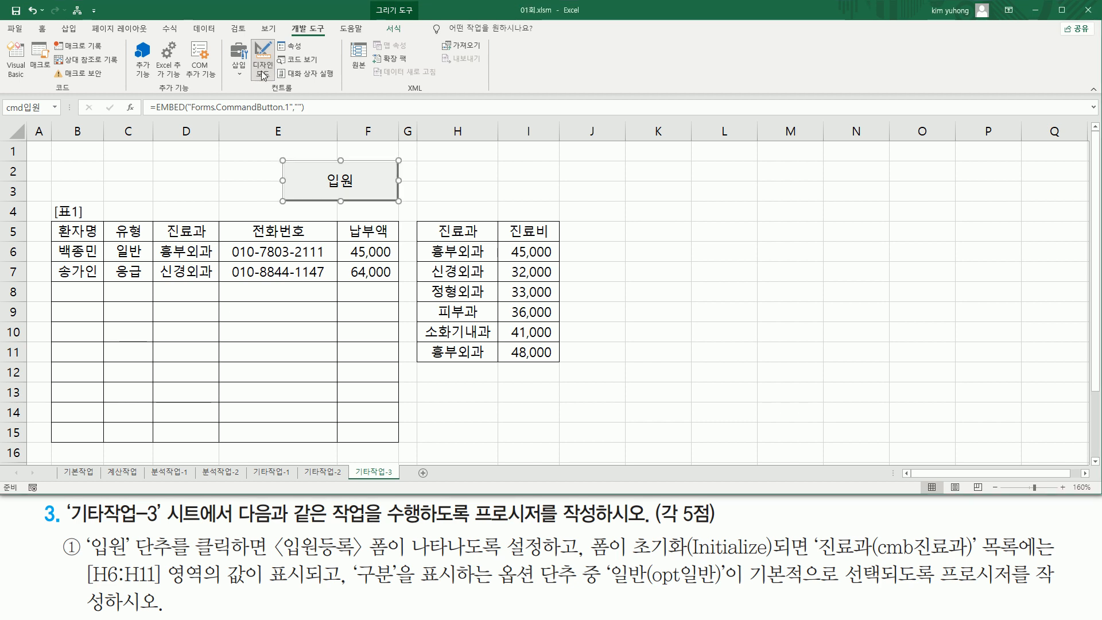
pyautogui.click(264, 74)
pyautogui.click(213, 187)
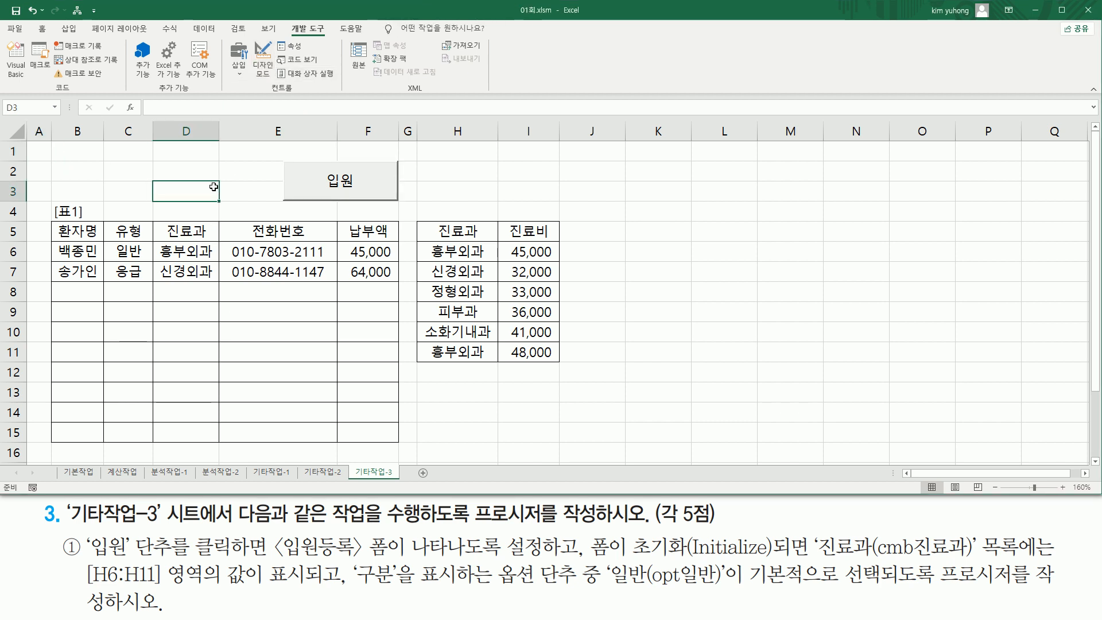
pyautogui.moveTo(278, 153)
pyautogui.mouseDown()
pyautogui.moveTo(279, 190)
pyautogui.moveTo(403, 207)
pyautogui.mouseUp()
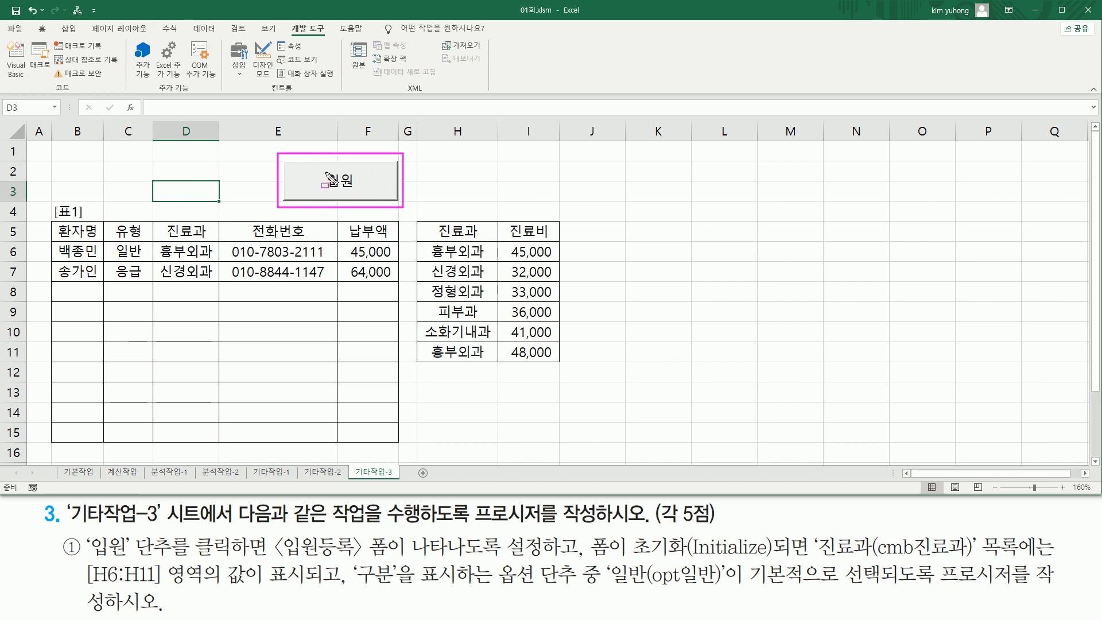
pyautogui.press('Escape')
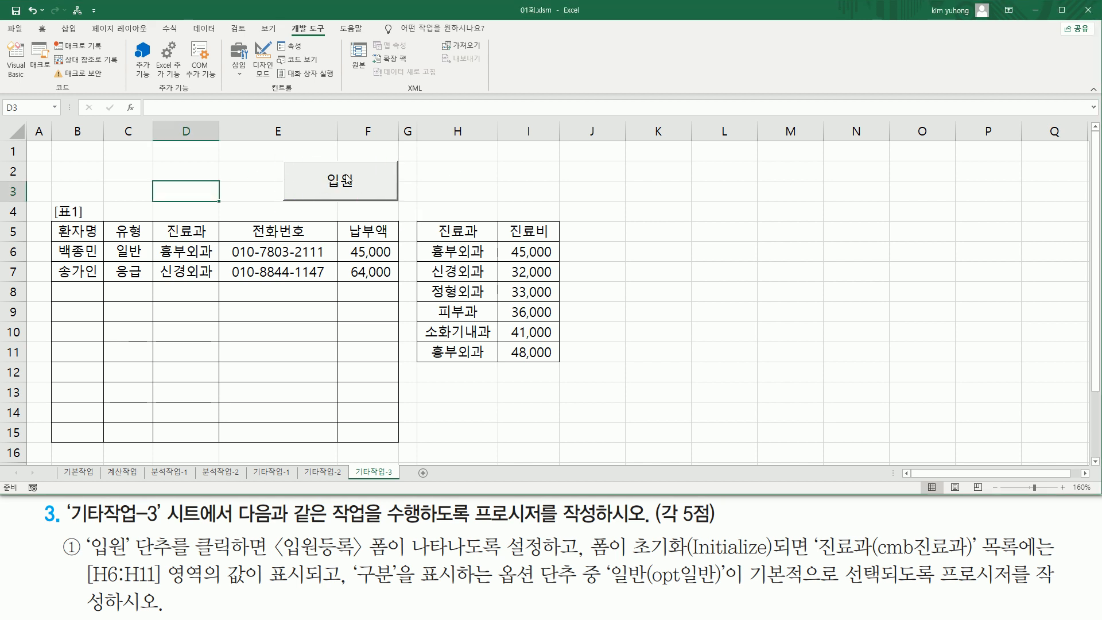
pyautogui.click(347, 182)
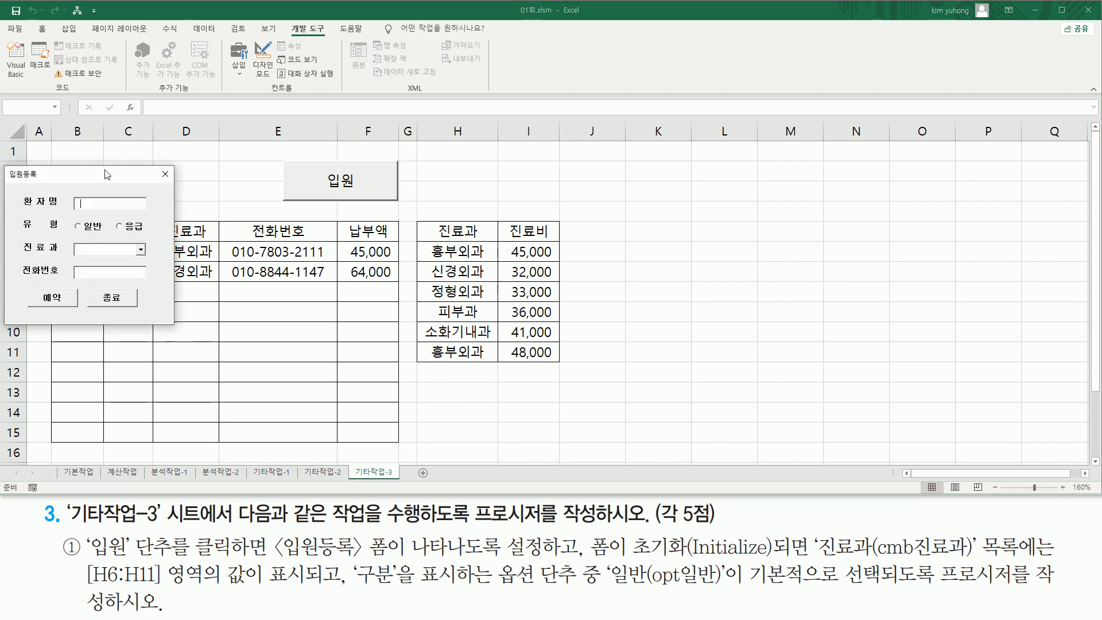
pyautogui.moveTo(5, 164)
pyautogui.mouseDown()
pyautogui.moveTo(54, 261)
pyautogui.moveTo(186, 343)
pyautogui.moveTo(176, 326)
pyautogui.mouseUp()
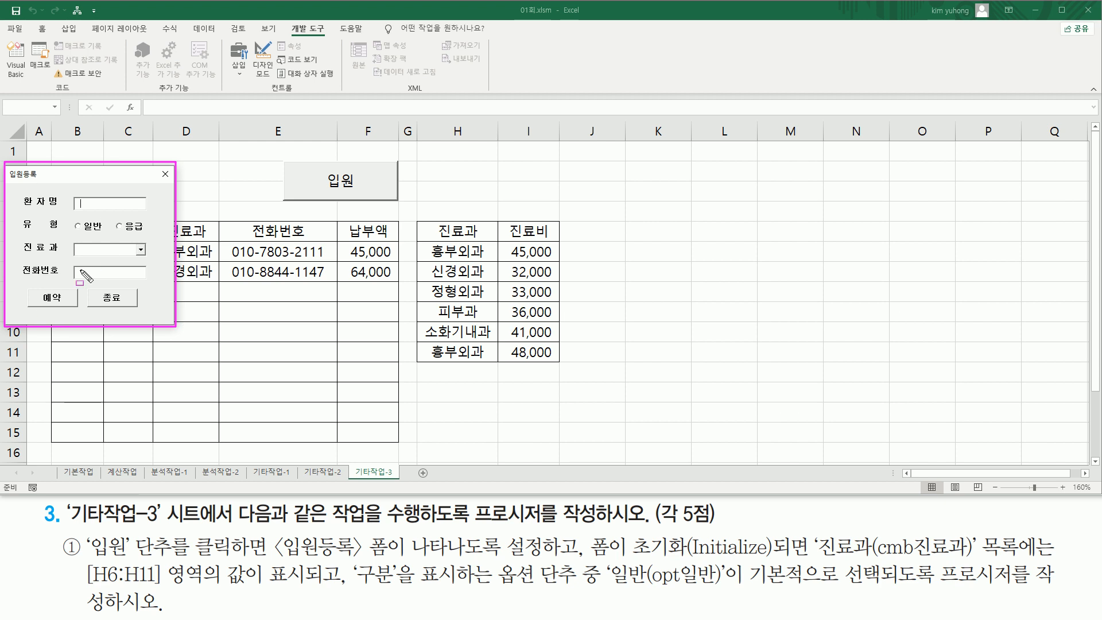
# Read the form's Initialize requirements for the 진료과 (cmb진료과) list and the default option button
pyautogui.moveTo(581, 530); pyautogui.dragTo(581, 560)
pyautogui.moveTo(589, 560); pyautogui.dragTo(780, 560)
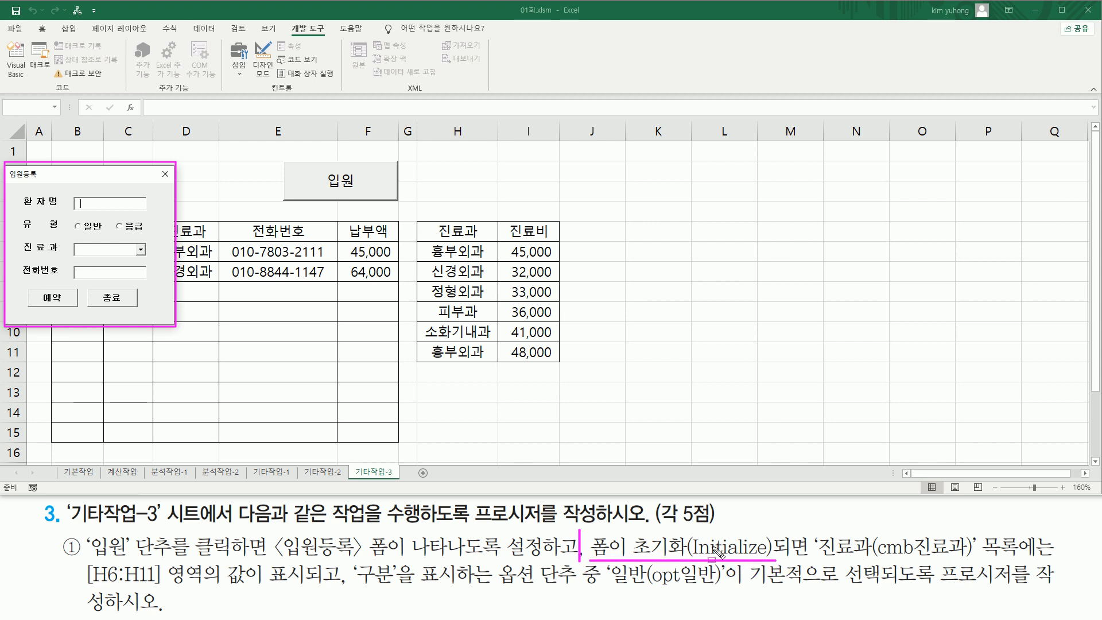
pyautogui.moveTo(816, 528)
pyautogui.mouseDown()
pyautogui.moveTo(915, 557)
pyautogui.moveTo(1056, 556)
pyautogui.mouseUp()
pyautogui.moveTo(80, 586)
pyautogui.mouseDown()
pyautogui.moveTo(184, 577)
pyautogui.moveTo(178, 560)
pyautogui.moveTo(362, 562)
pyautogui.moveTo(343, 563)
pyautogui.moveTo(347, 584)
pyautogui.moveTo(395, 586)
pyautogui.mouseUp()
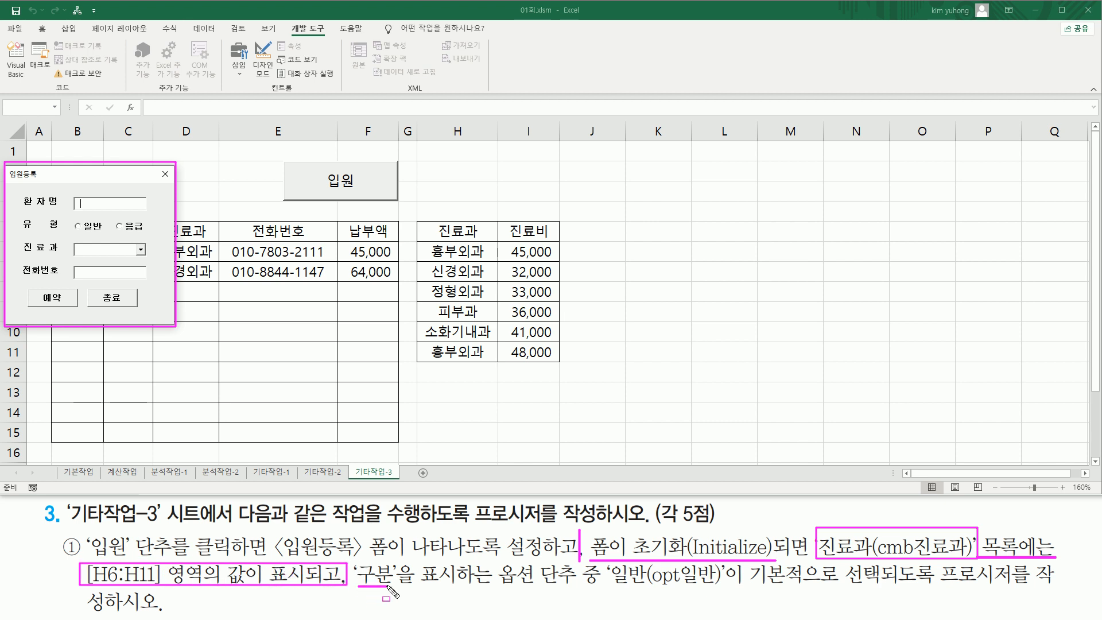
pyautogui.moveTo(495, 586)
pyautogui.mouseDown()
pyautogui.moveTo(595, 587)
pyautogui.moveTo(634, 565)
pyautogui.moveTo(724, 586)
pyautogui.moveTo(877, 585)
pyautogui.mouseUp()
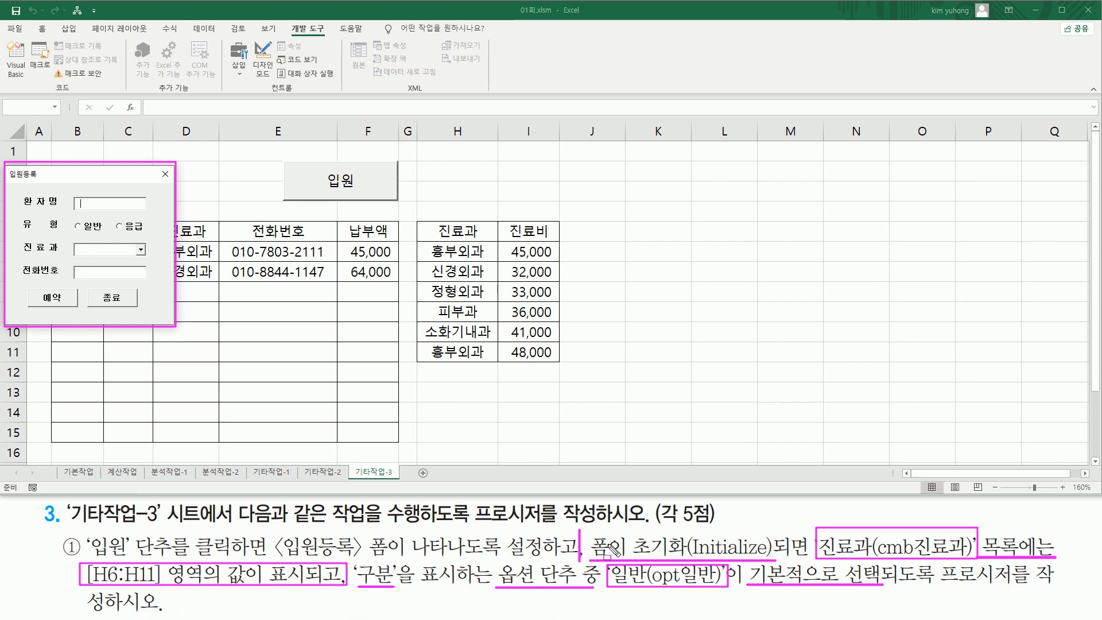
pyautogui.press('Escape')
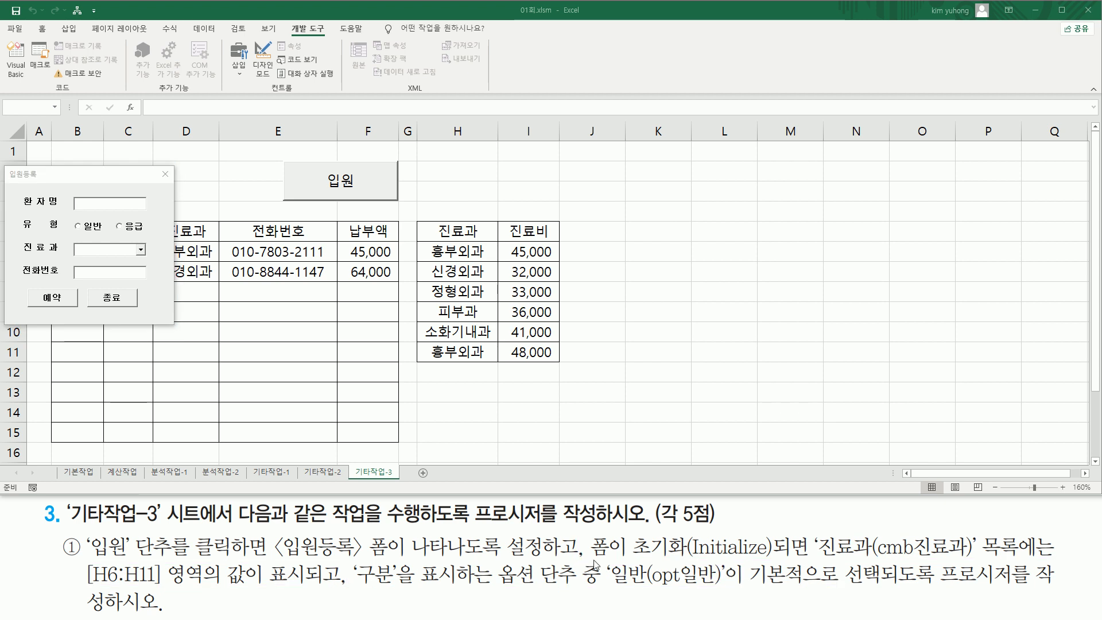
pyautogui.moveTo(588, 528)
pyautogui.mouseDown()
pyautogui.moveTo(678, 557)
pyautogui.moveTo(774, 558)
pyautogui.mouseUp()
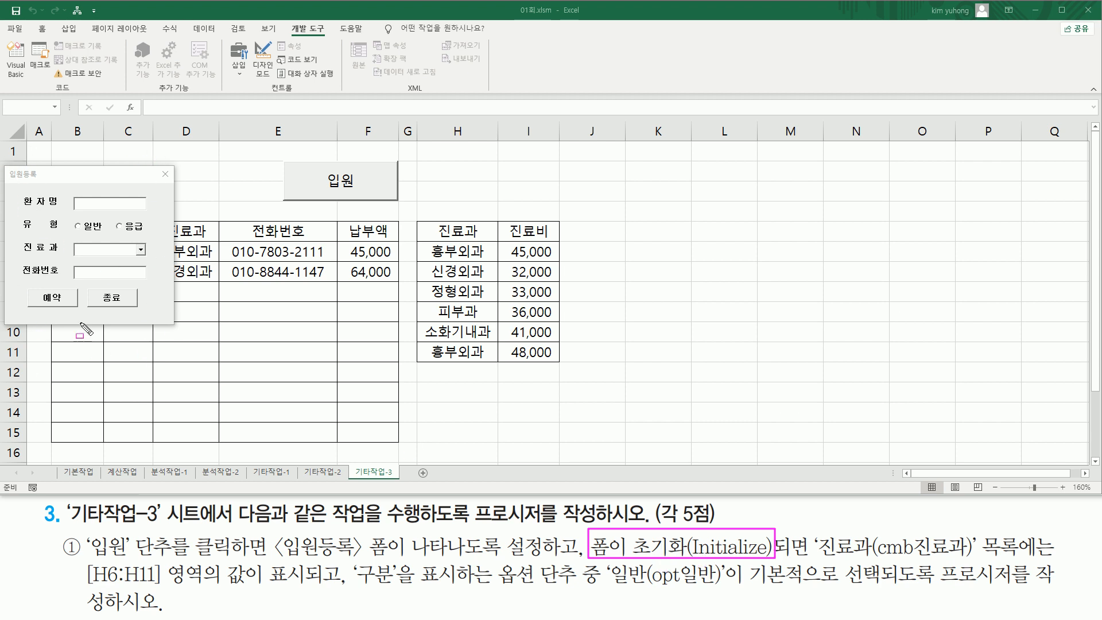
pyautogui.moveTo(814, 557)
pyautogui.mouseDown()
pyautogui.moveTo(999, 556)
pyautogui.moveTo(1018, 531)
pyautogui.mouseUp()
pyautogui.moveTo(22, 241)
pyautogui.mouseDown()
pyautogui.moveTo(60, 256)
pyautogui.moveTo(153, 258)
pyautogui.mouseUp()
pyautogui.press('Escape')
# Open the 진료과 list in the 입원등록 form and check it against the required range H6:H11
pyautogui.click(140, 250)
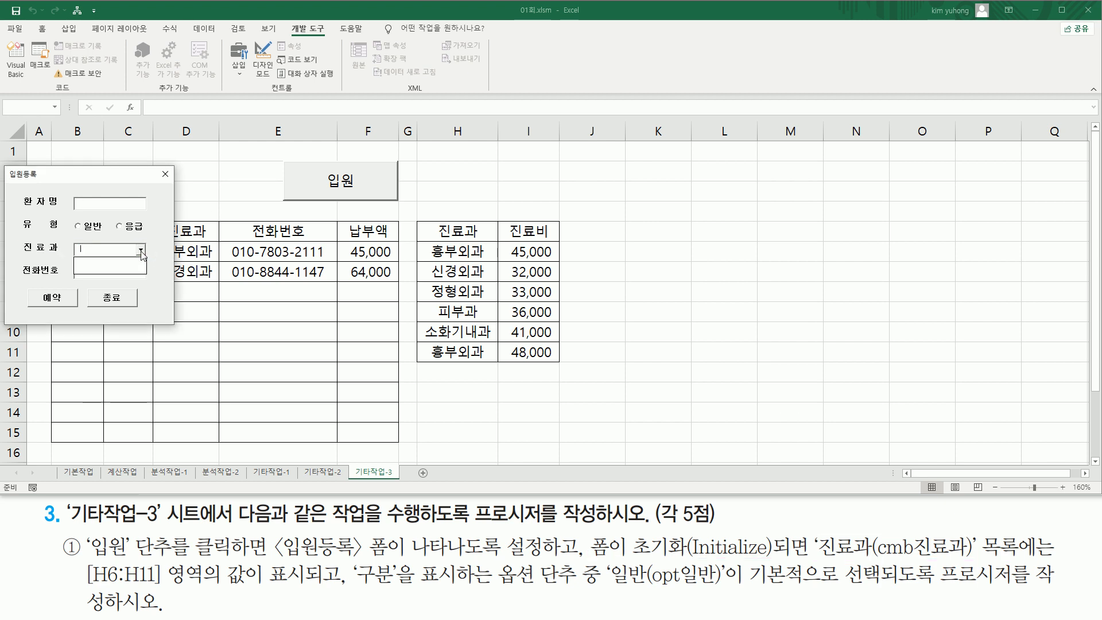
pyautogui.hotkey('ctrl', '2')
pyautogui.moveTo(75, 258); pyautogui.dragTo(146, 273)
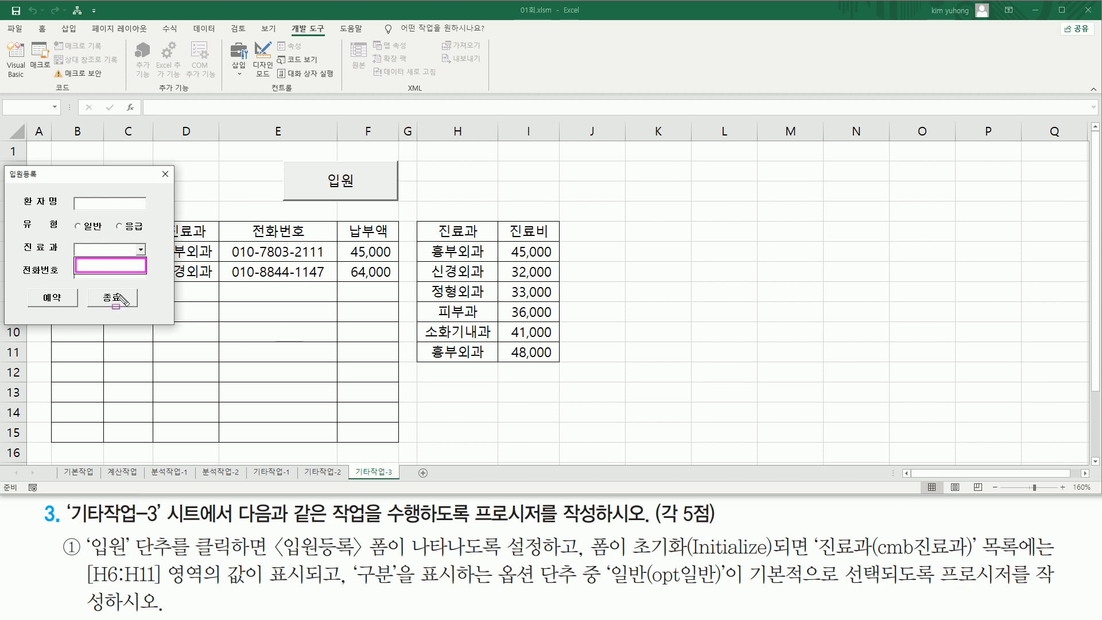
pyautogui.moveTo(131, 242); pyautogui.dragTo(150, 256)
pyautogui.moveTo(80, 587)
pyautogui.mouseDown()
pyautogui.moveTo(175, 586)
pyautogui.moveTo(183, 566)
pyautogui.moveTo(311, 566)
pyautogui.mouseUp()
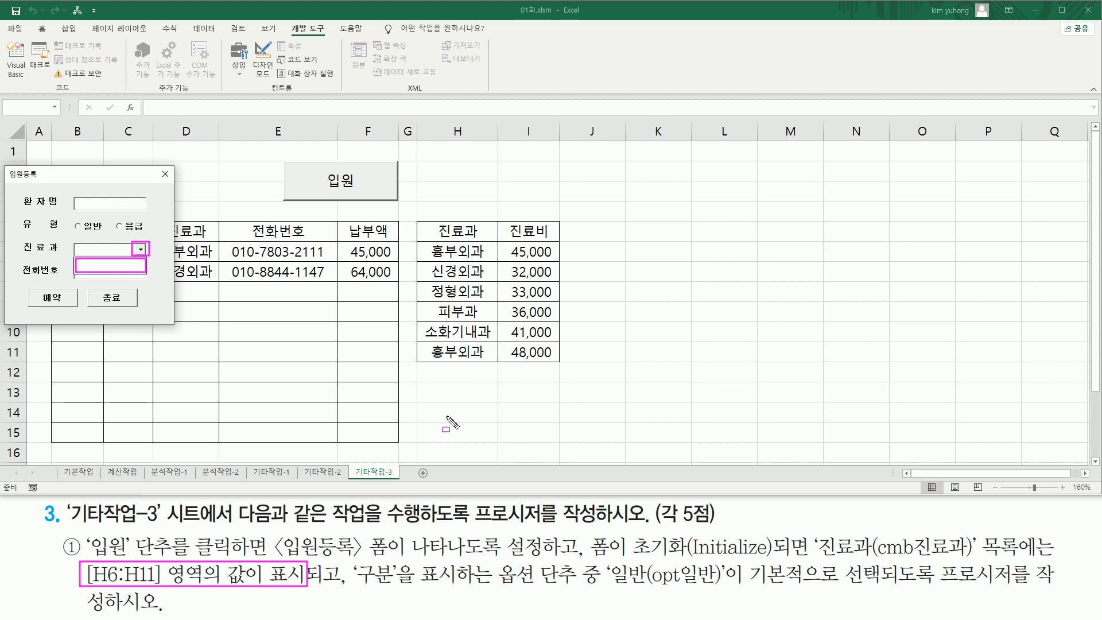
pyautogui.moveTo(435, 278); pyautogui.dragTo(440, 281)
pyautogui.moveTo(419, 242)
pyautogui.mouseDown()
pyautogui.moveTo(459, 324)
pyautogui.moveTo(498, 360)
pyautogui.mouseUp()
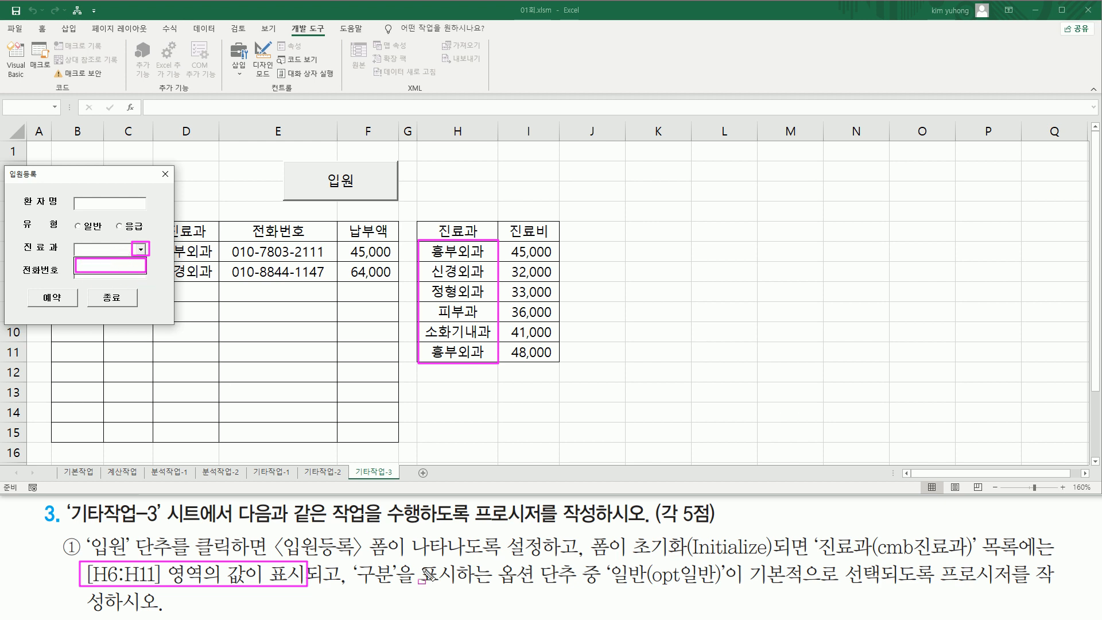
# Compare the form's 일반 and 응급 option buttons with the default-selection requirement for opt일반, and close the form
pyautogui.moveTo(355, 560)
pyautogui.mouseDown()
pyautogui.moveTo(397, 593)
pyautogui.moveTo(597, 588)
pyautogui.mouseUp()
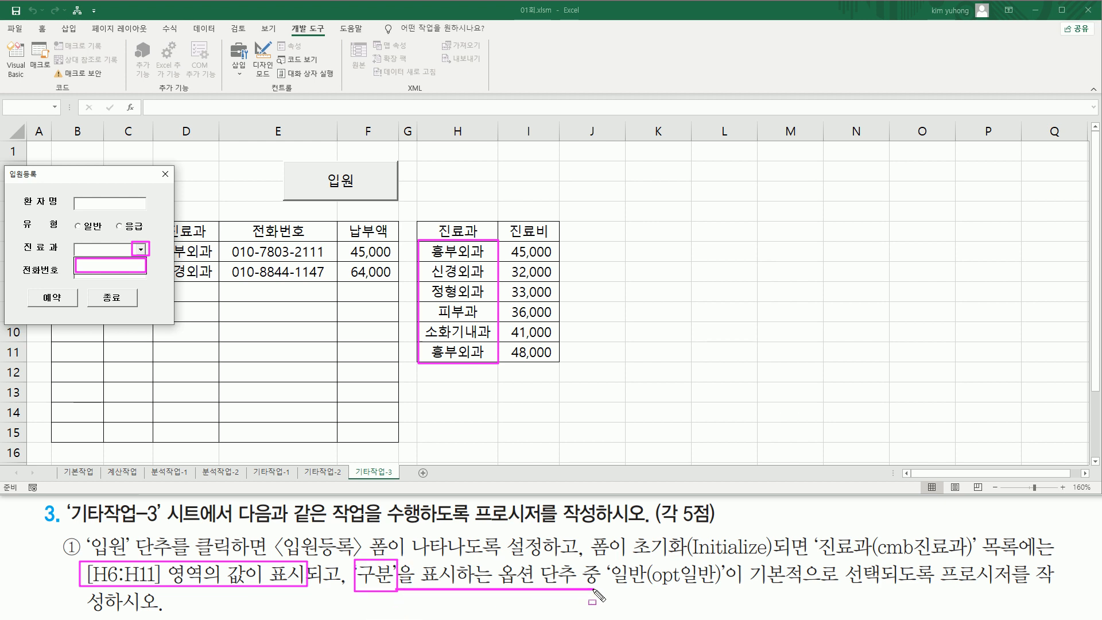
pyautogui.press('Escape')
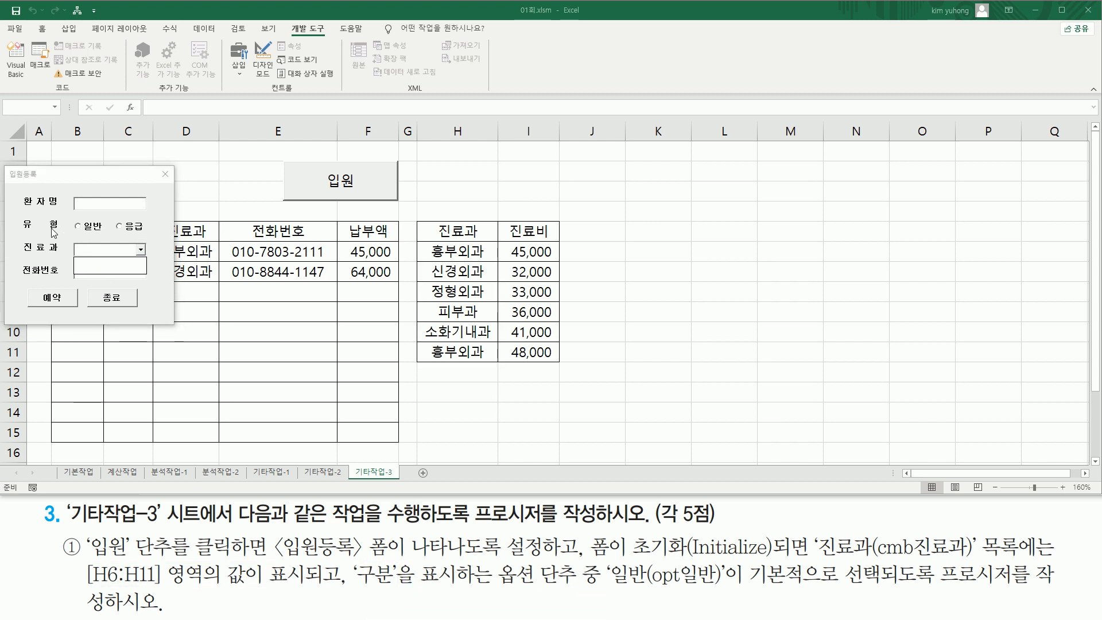
pyautogui.moveTo(19, 231); pyautogui.dragTo(146, 236)
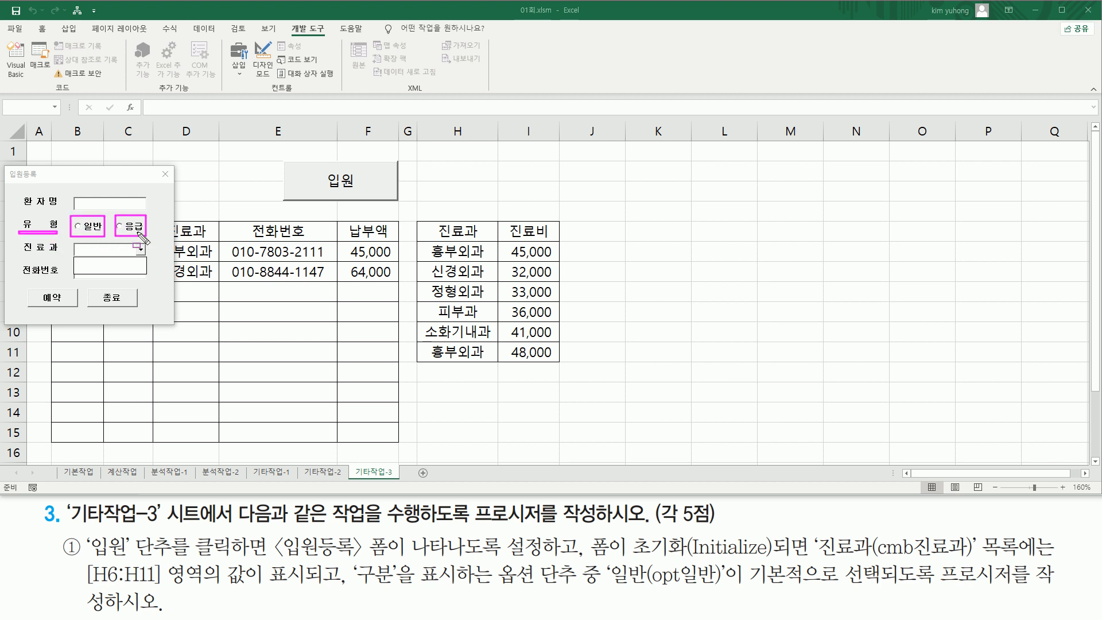
pyautogui.press('Escape')
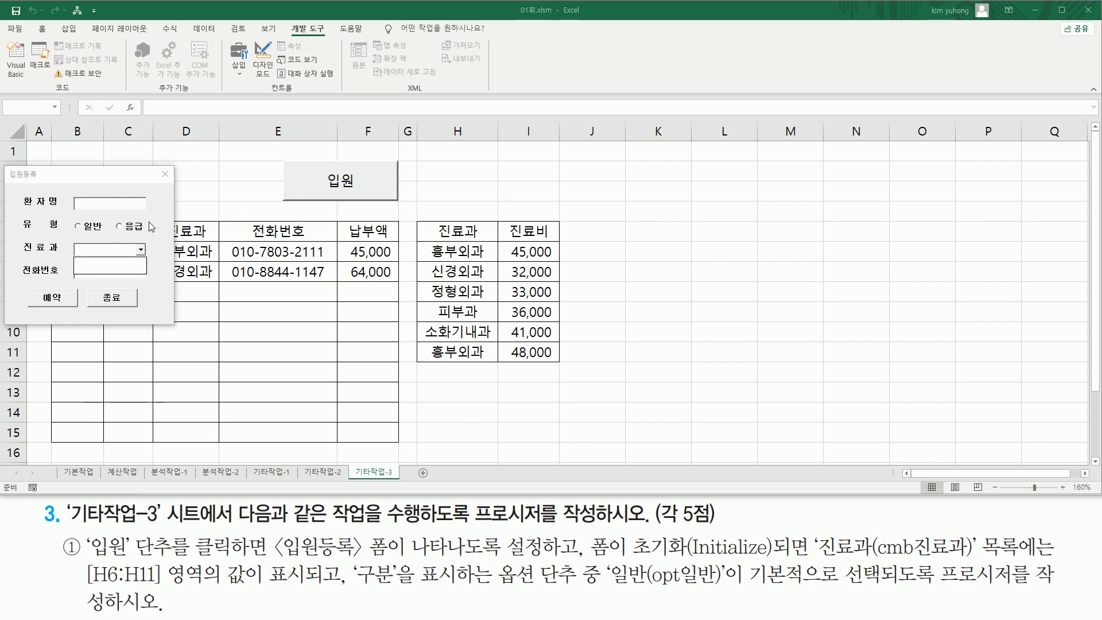
pyautogui.moveTo(72, 235); pyautogui.dragTo(152, 235)
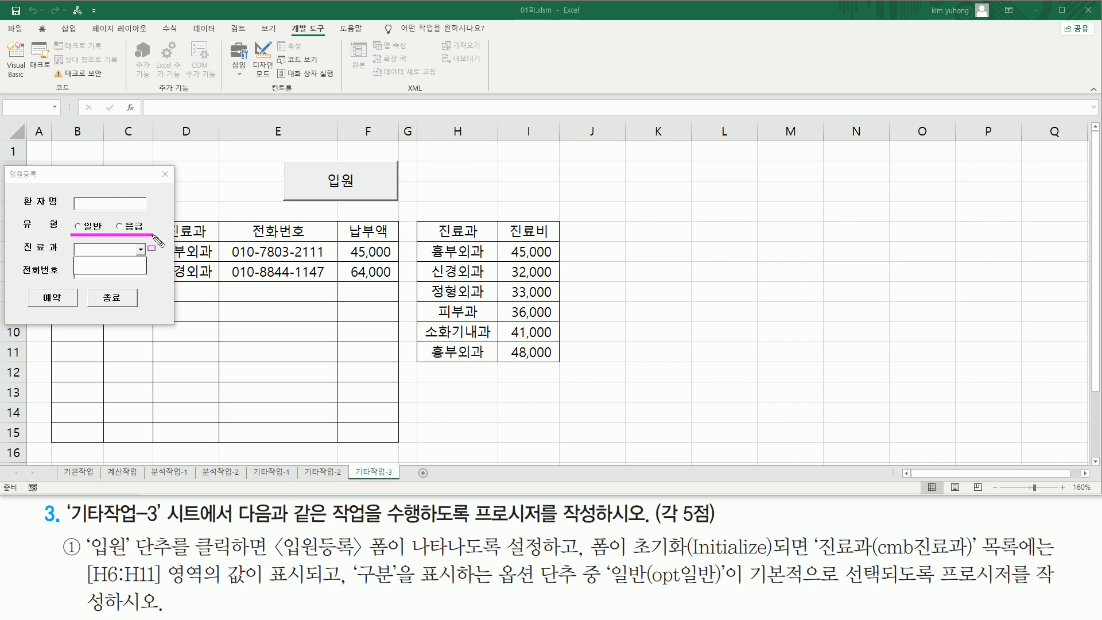
pyautogui.moveTo(606, 554); pyautogui.dragTo(729, 592)
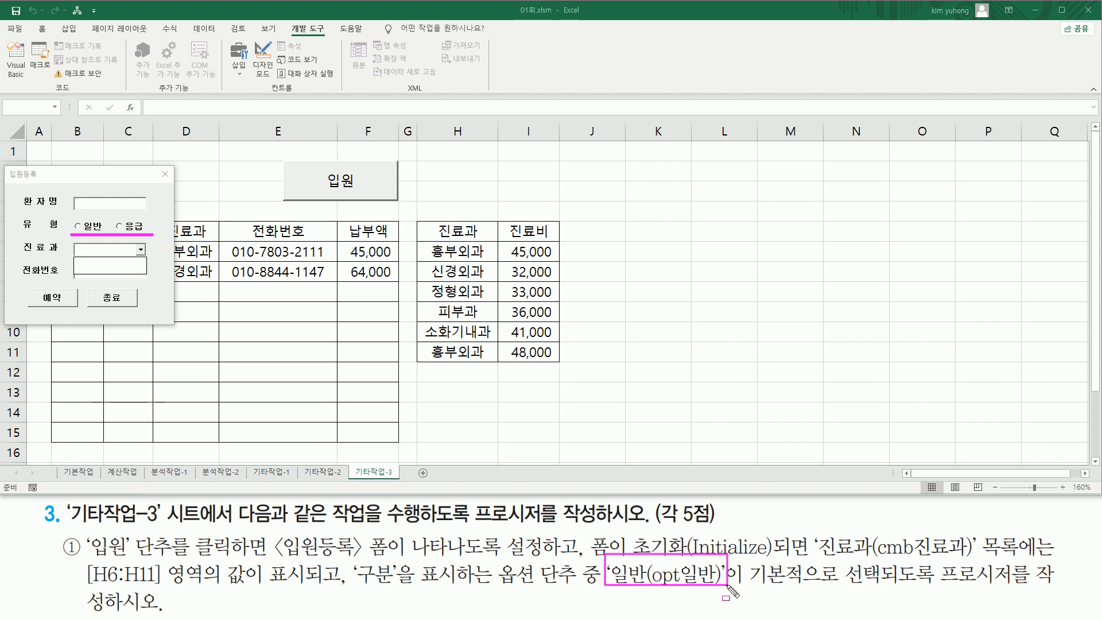
pyautogui.moveTo(70, 217); pyautogui.dragTo(105, 235)
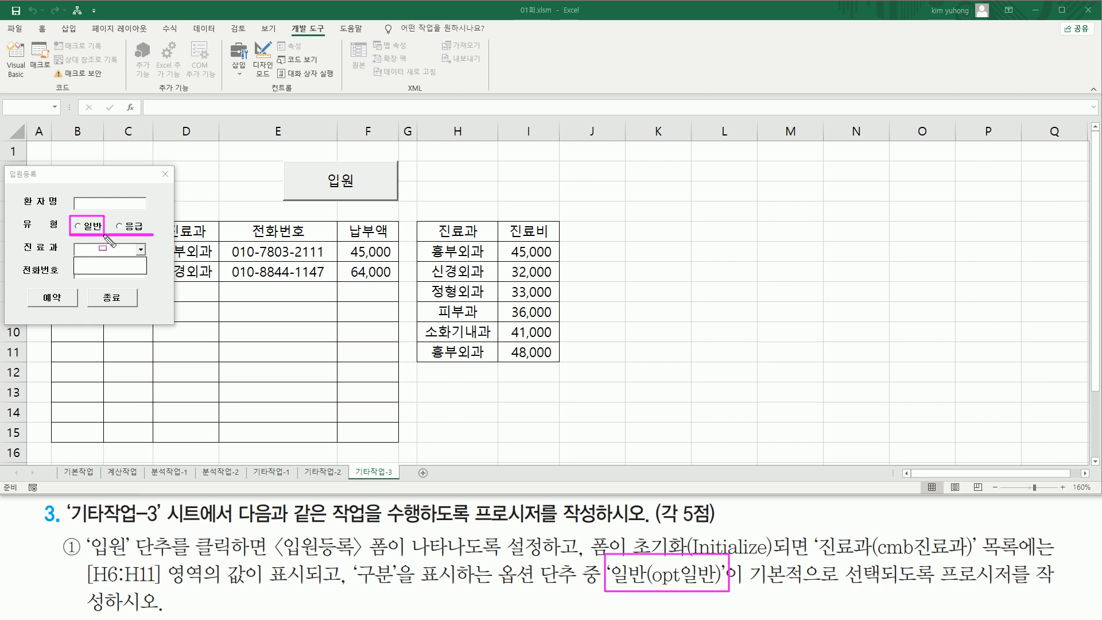
pyautogui.moveTo(750, 587); pyautogui.dragTo(884, 588)
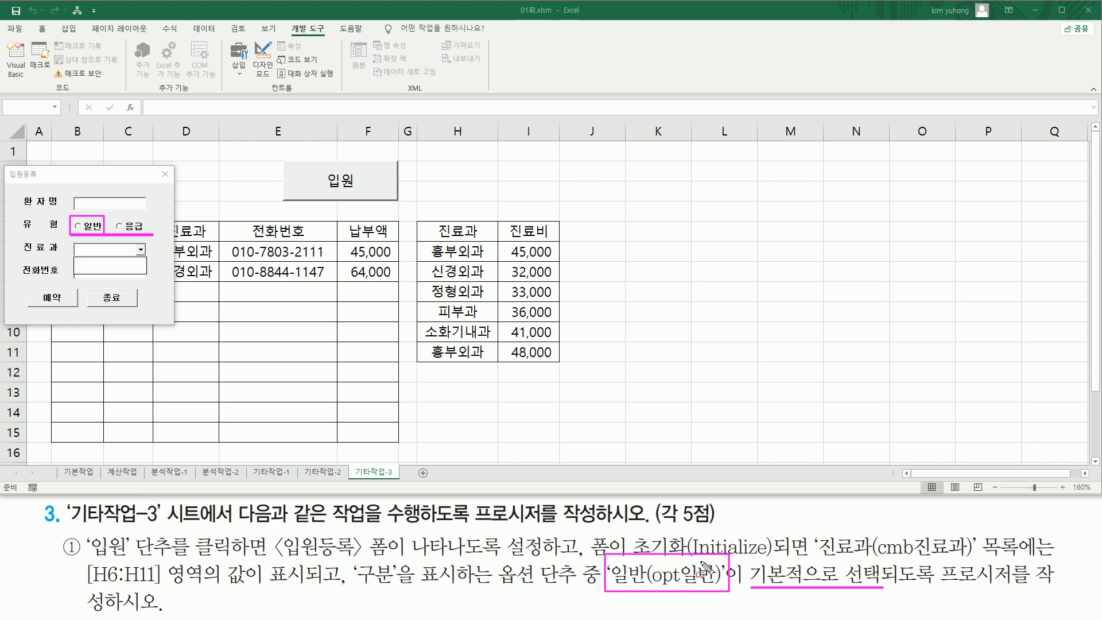
pyautogui.press('Escape')
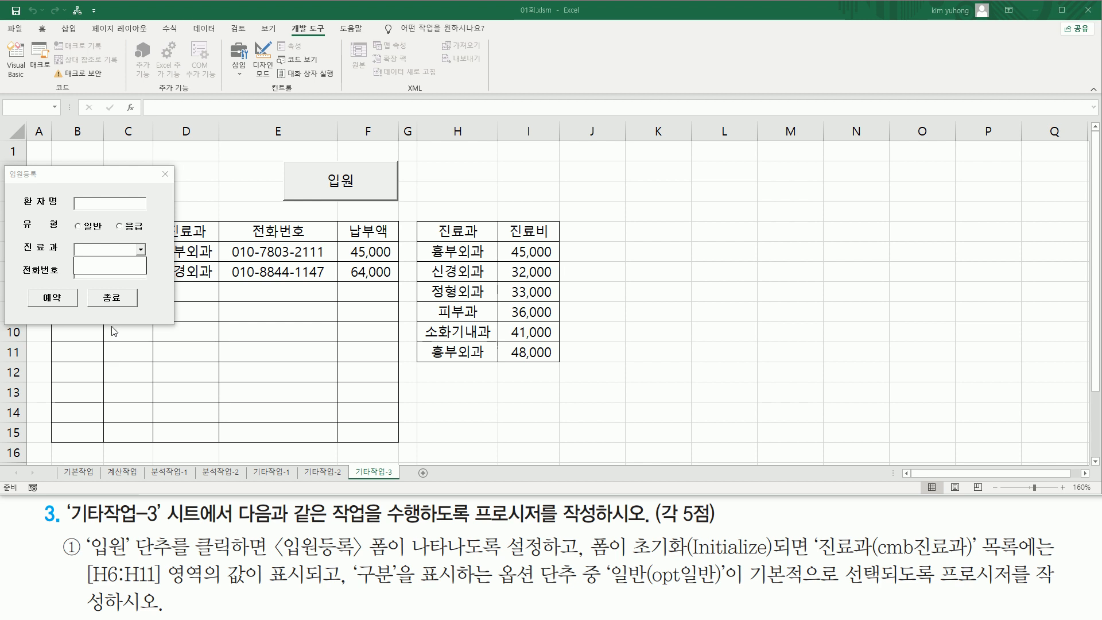
pyautogui.click(165, 173)
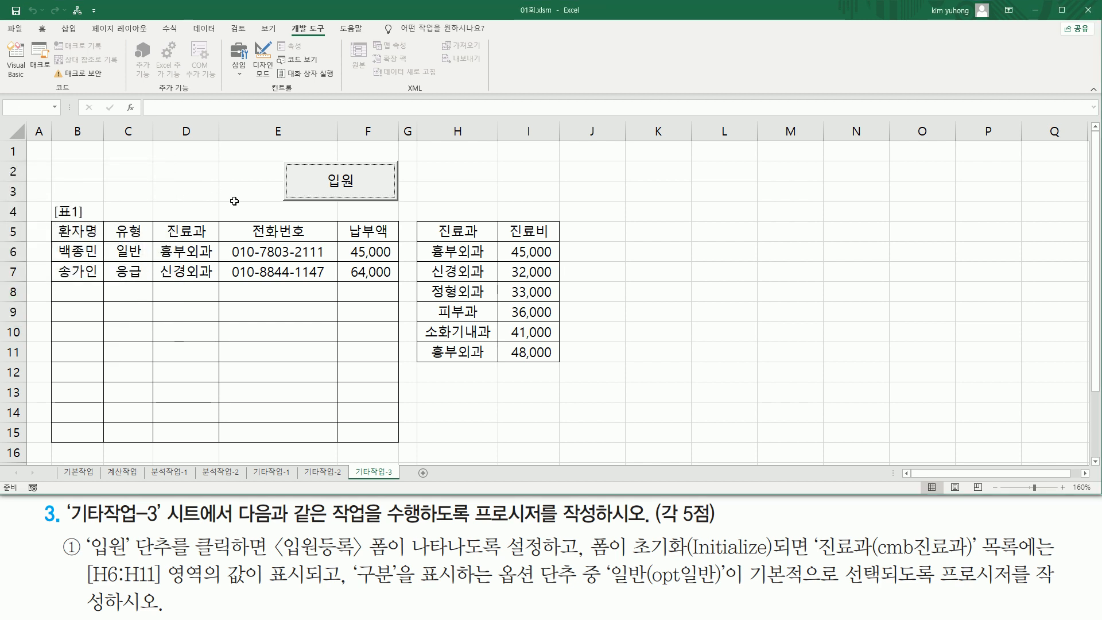
# Turn on design mode and open the Click procedure of the 입원 button in the Visual Basic editor
pyautogui.click(262, 63)
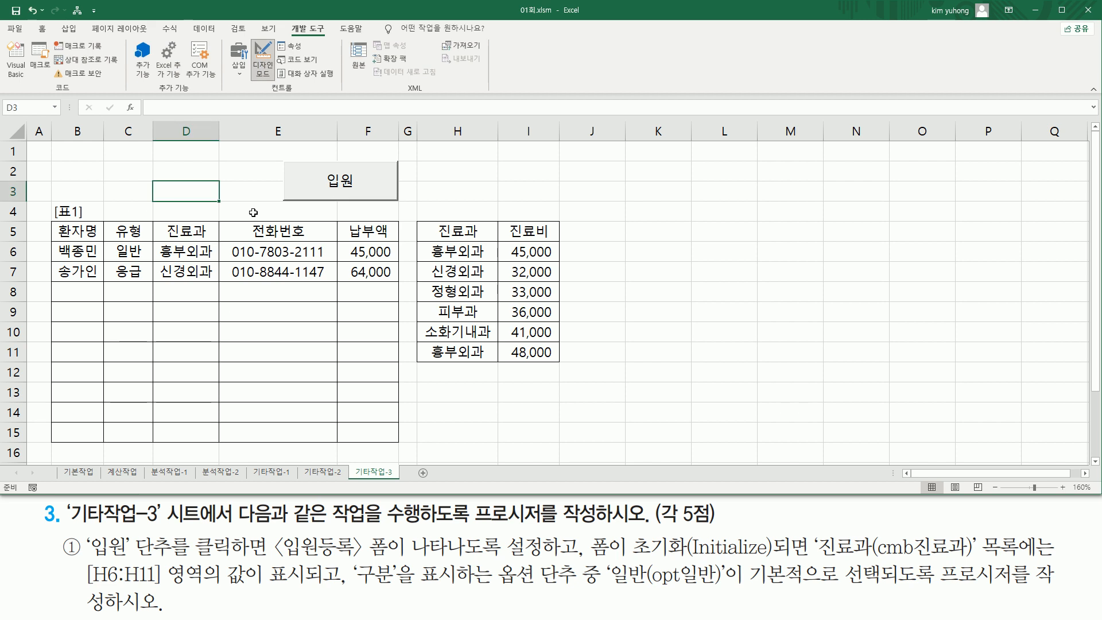
pyautogui.click(309, 179)
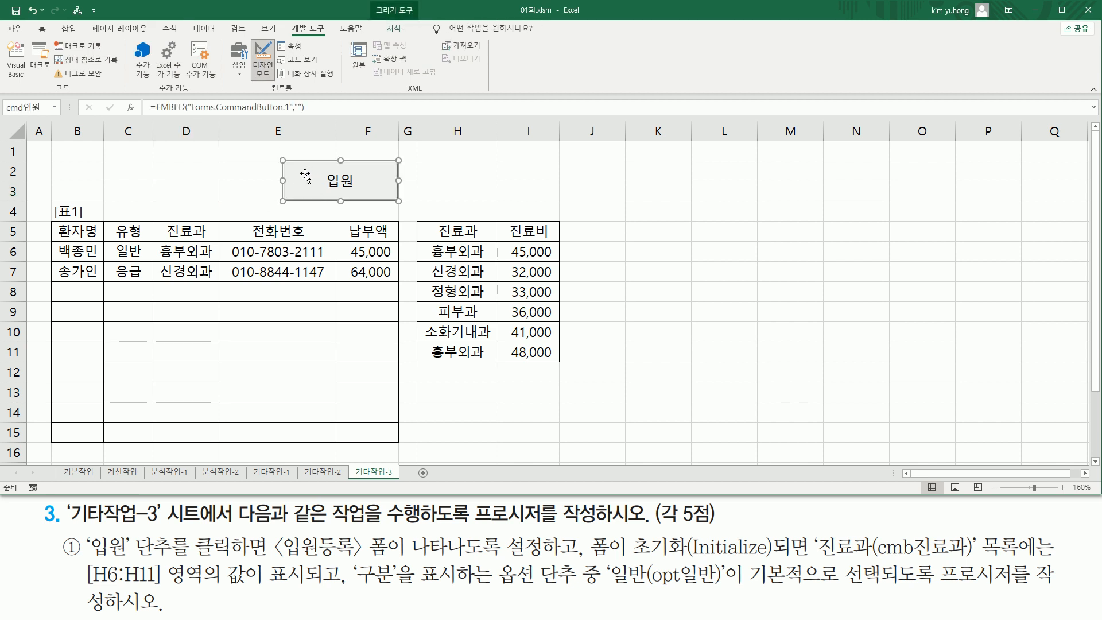
pyautogui.doubleClick(305, 175)
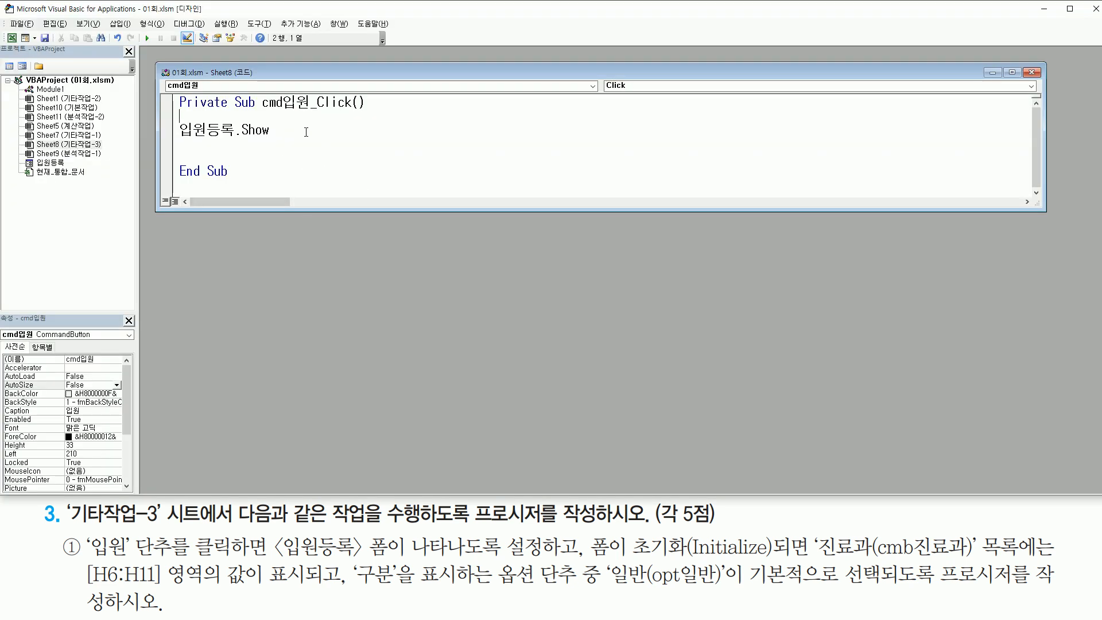
# Open the 입원등록 form in the form designer and resize its window to show the whole form beside the cmd입원_Click code
pyautogui.moveTo(173, 90)
pyautogui.mouseDown()
pyautogui.moveTo(348, 182)
pyautogui.moveTo(372, 182)
pyautogui.mouseUp()
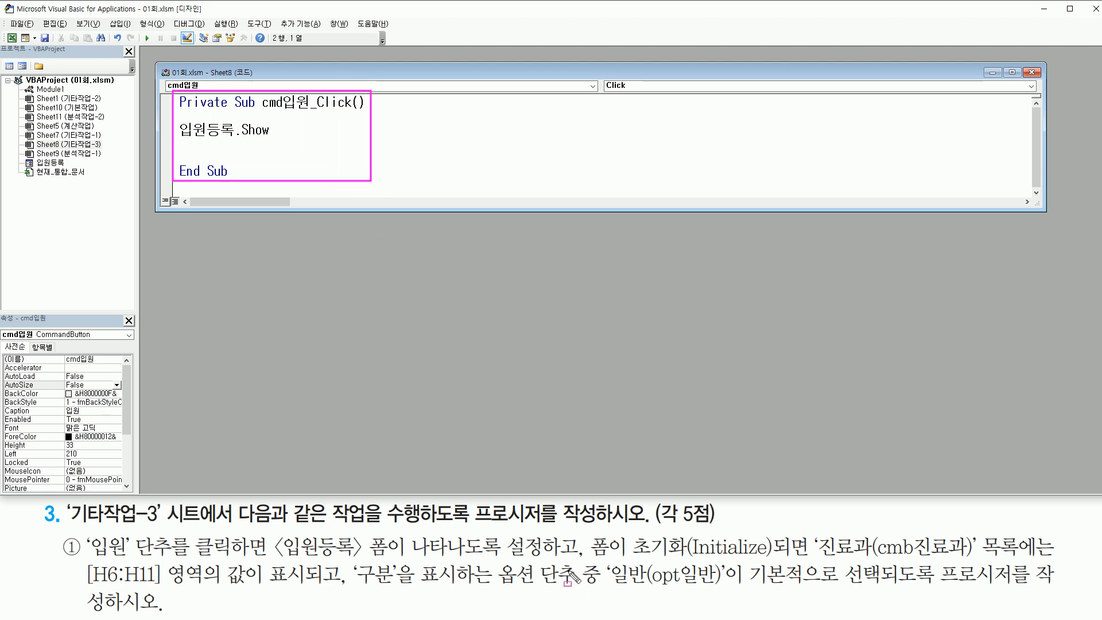
pyautogui.moveTo(586, 530)
pyautogui.mouseDown()
pyautogui.moveTo(626, 558)
pyautogui.moveTo(776, 559)
pyautogui.mouseUp()
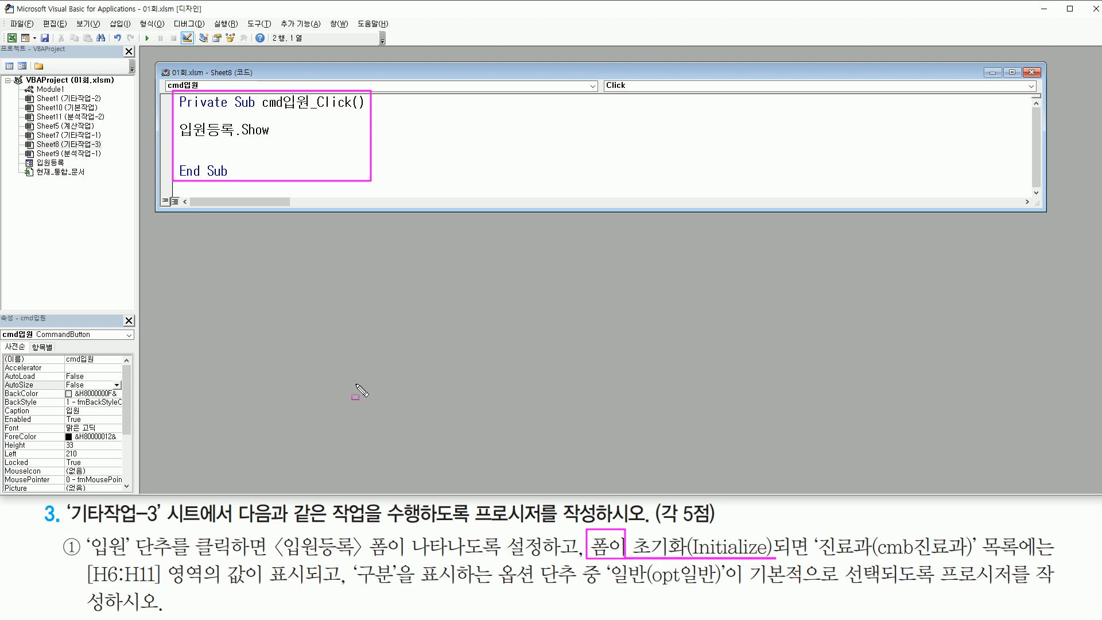
pyautogui.moveTo(2, 45)
pyautogui.mouseDown()
pyautogui.moveTo(115, 237)
pyautogui.moveTo(135, 308)
pyautogui.mouseUp()
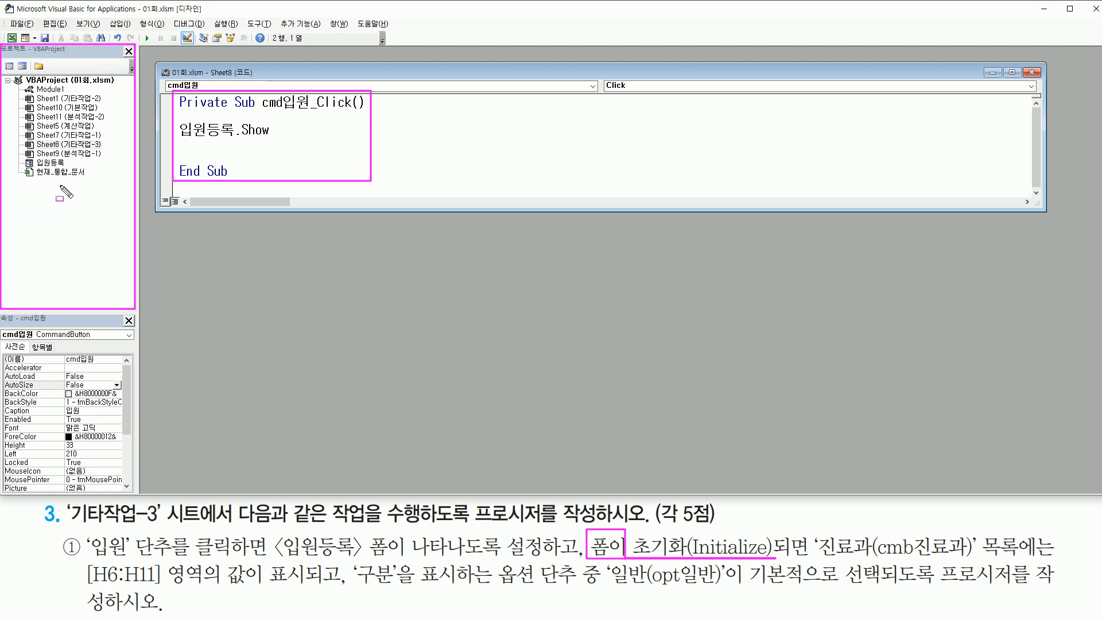
pyautogui.moveTo(22, 155); pyautogui.dragTo(73, 170)
pyautogui.click(52, 163)
pyautogui.doubleClick(46, 164)
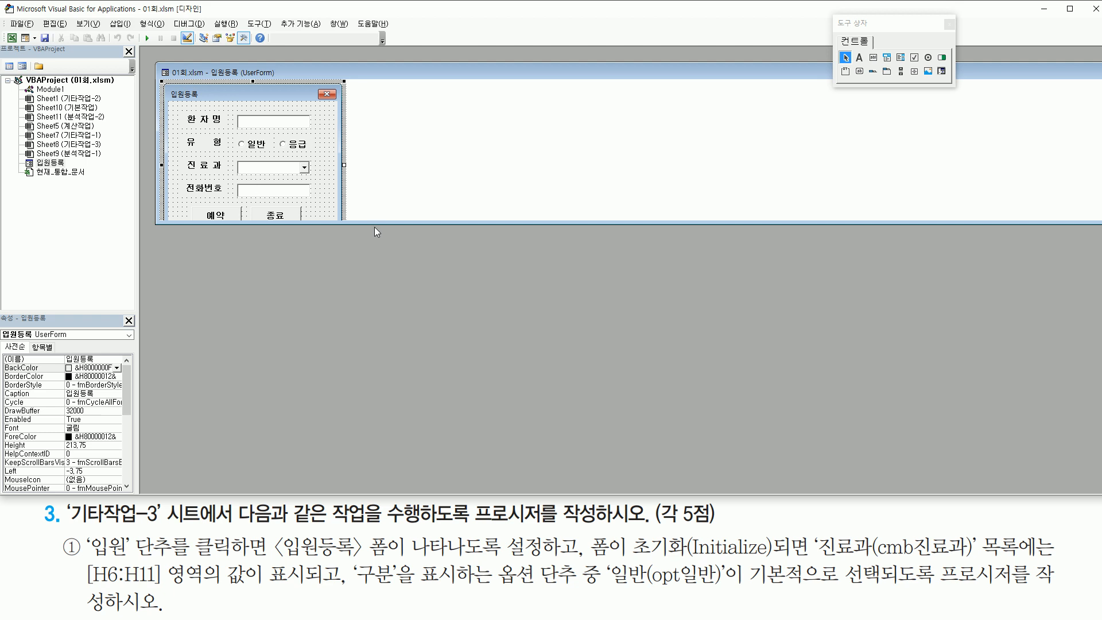
pyautogui.moveTo(373, 223); pyautogui.dragTo(373, 287)
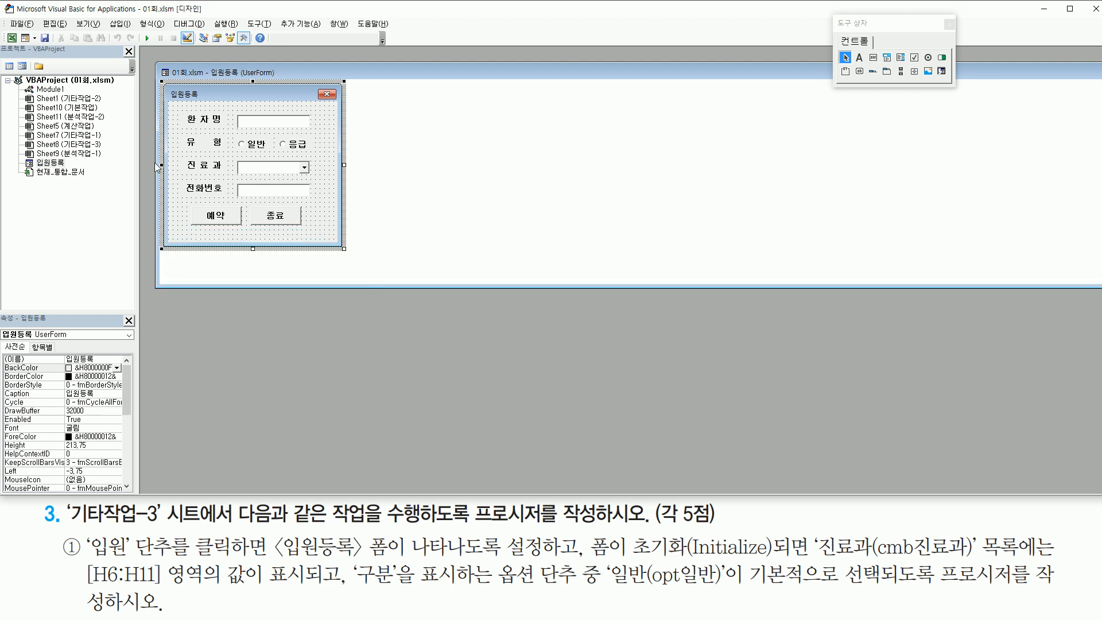
pyautogui.moveTo(153, 164); pyautogui.dragTo(584, 166)
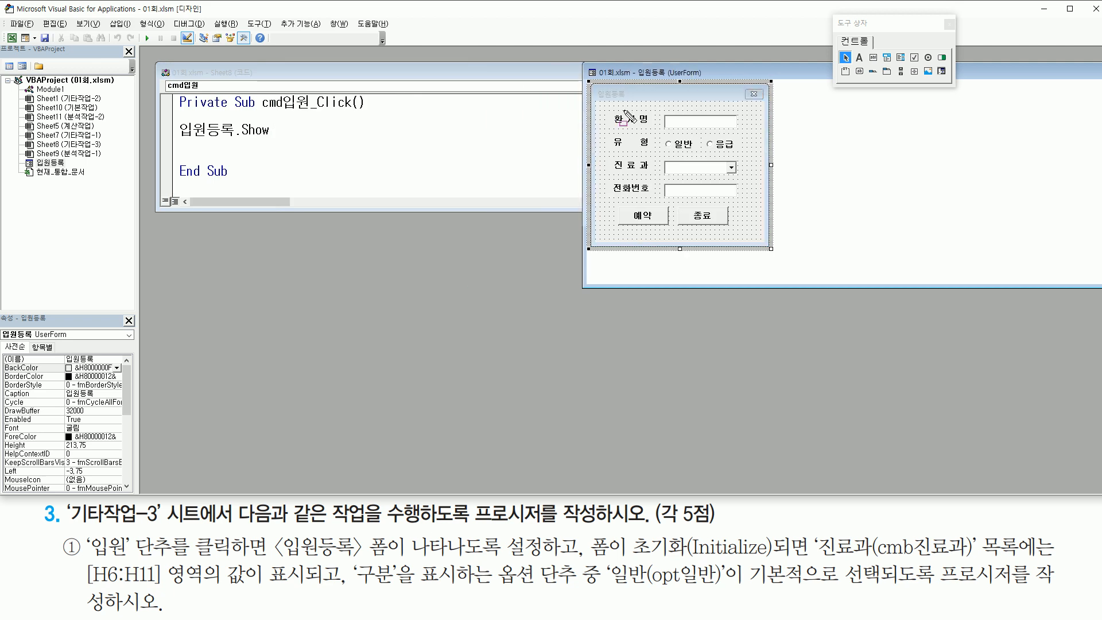
# Examine the labels, input controls and buttons of the 입원등록 form and the form-initialization requirement in the task
pyautogui.moveTo(610, 112)
pyautogui.mouseDown()
pyautogui.moveTo(653, 127)
pyautogui.moveTo(643, 148)
pyautogui.moveTo(658, 148)
pyautogui.moveTo(650, 170)
pyautogui.moveTo(660, 196)
pyautogui.mouseUp()
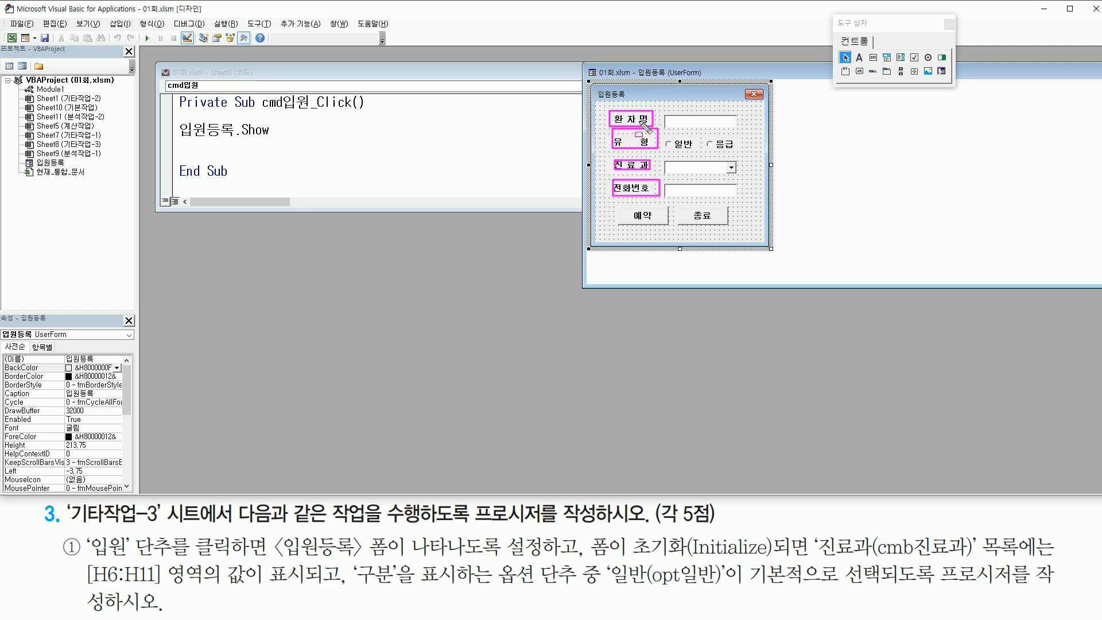
pyautogui.press('Escape')
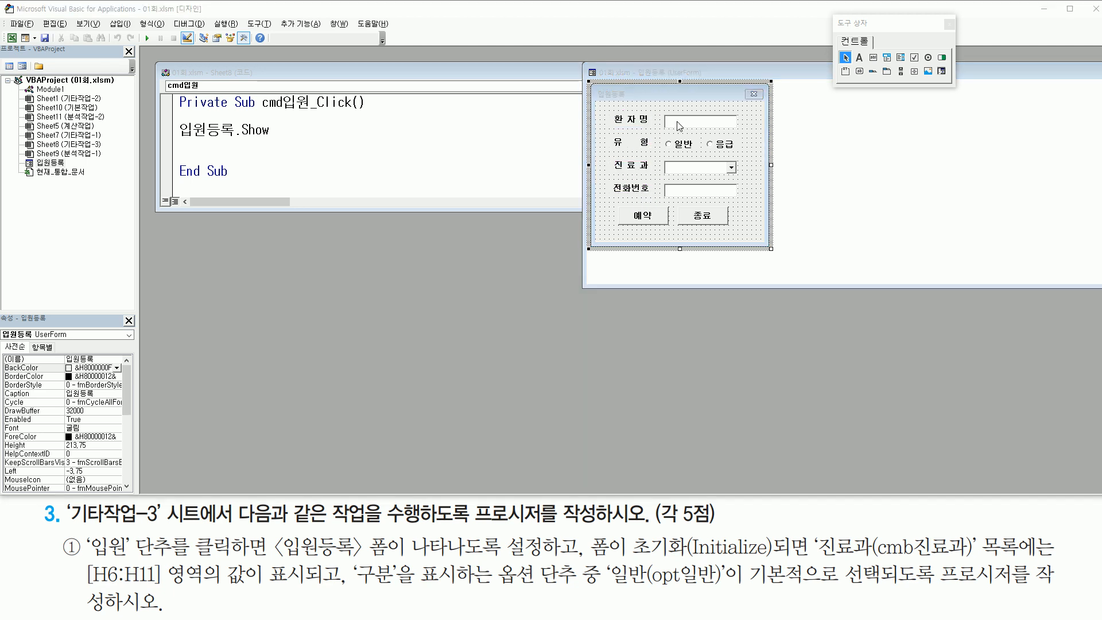
pyautogui.moveTo(663, 112); pyautogui.dragTo(745, 131)
pyautogui.moveTo(663, 138); pyautogui.dragTo(736, 150)
pyautogui.moveTo(663, 157); pyautogui.dragTo(741, 175)
pyautogui.moveTo(664, 182)
pyautogui.mouseDown()
pyautogui.moveTo(677, 198)
pyautogui.moveTo(740, 198)
pyautogui.mouseUp()
pyautogui.moveTo(619, 207); pyautogui.dragTo(722, 223)
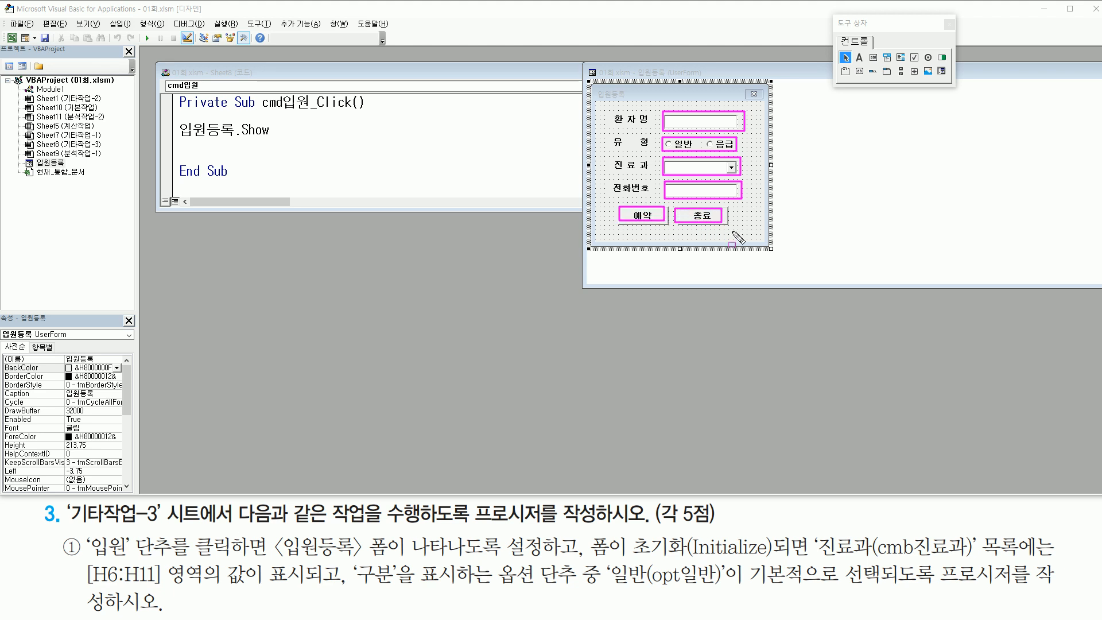
pyautogui.press('Escape')
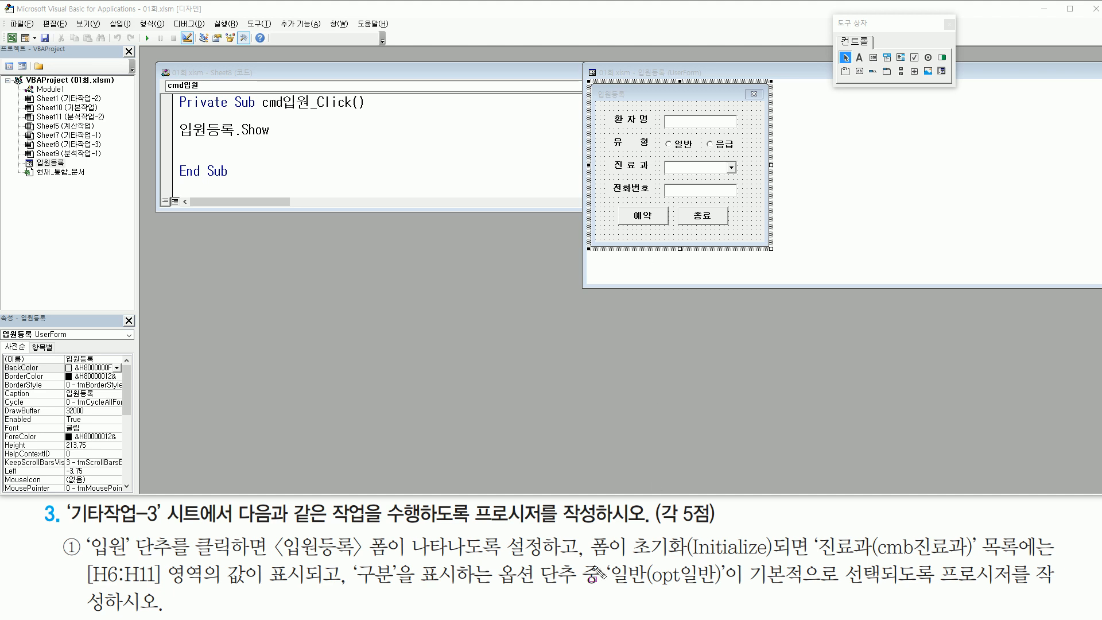
pyautogui.moveTo(586, 557)
pyautogui.mouseDown()
pyautogui.moveTo(793, 572)
pyautogui.moveTo(779, 534)
pyautogui.mouseUp()
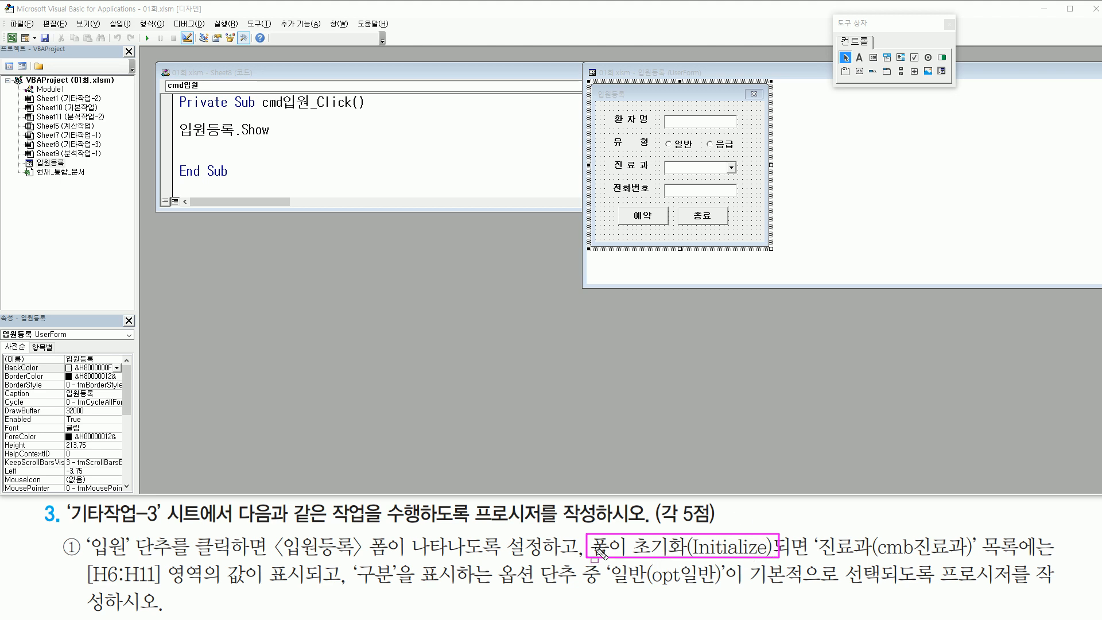
pyautogui.press('Escape')
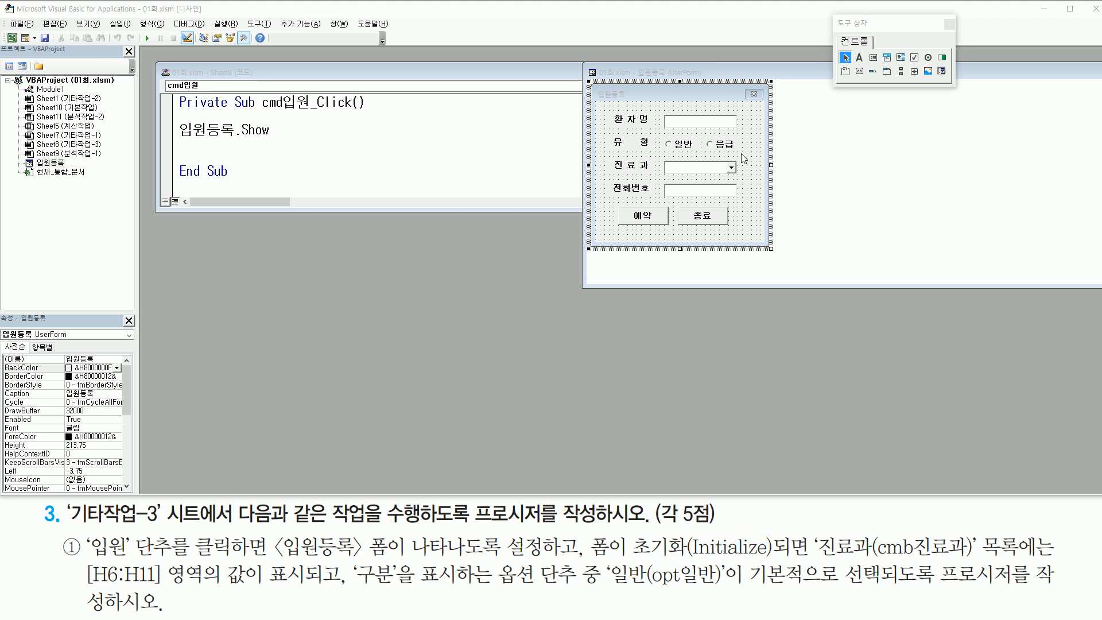
# Open the 입원등록 form's code window from an empty area of the form design
pyautogui.moveTo(745, 110)
pyautogui.mouseDown()
pyautogui.moveTo(752, 240)
pyautogui.moveTo(766, 238)
pyautogui.mouseUp()
pyautogui.moveTo(612, 228); pyautogui.dragTo(733, 240)
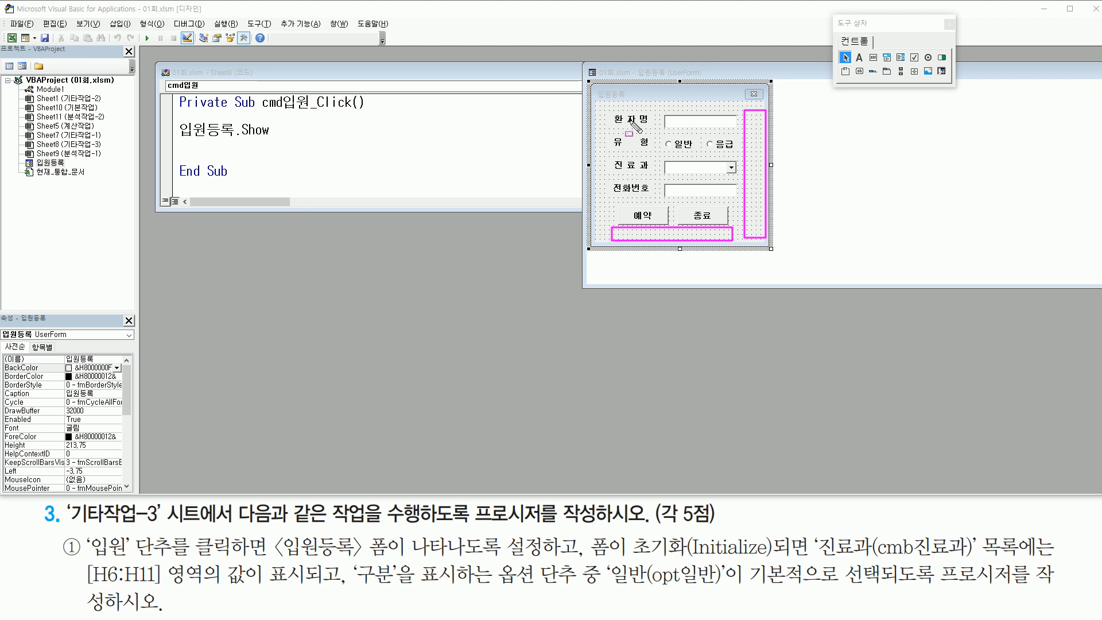
pyautogui.moveTo(599, 199); pyautogui.dragTo(610, 238)
pyautogui.press('Escape')
pyautogui.doubleClick(635, 233)
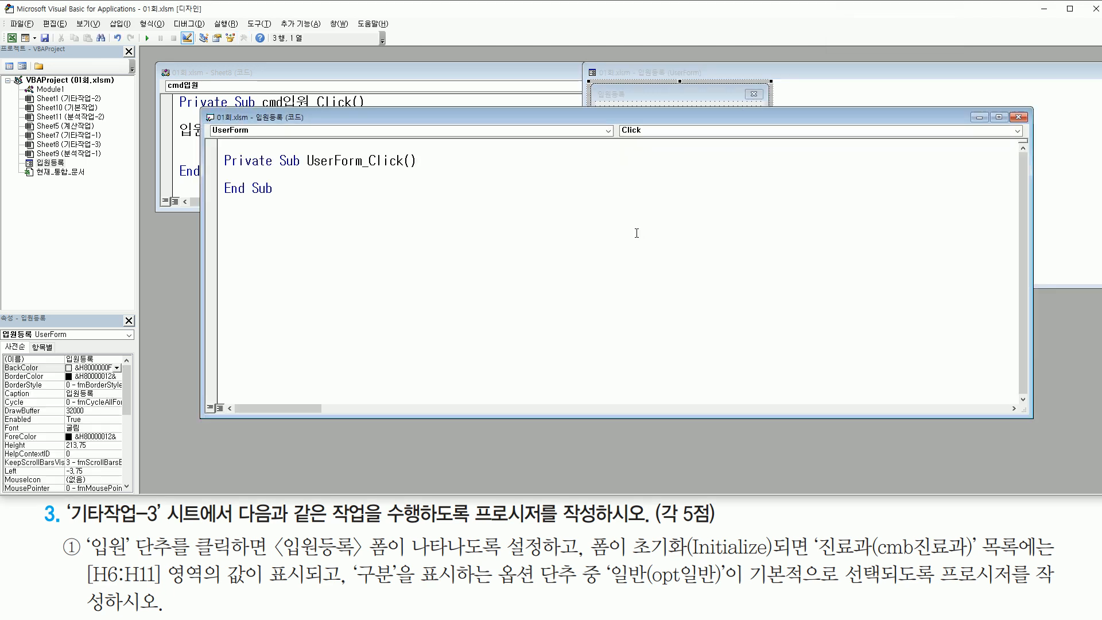
# Create the Initialize event procedure for the UserForm, as the task requires
pyautogui.hotkey('ctrl', '2')
pyautogui.moveTo(304, 170); pyautogui.dragTo(413, 172)
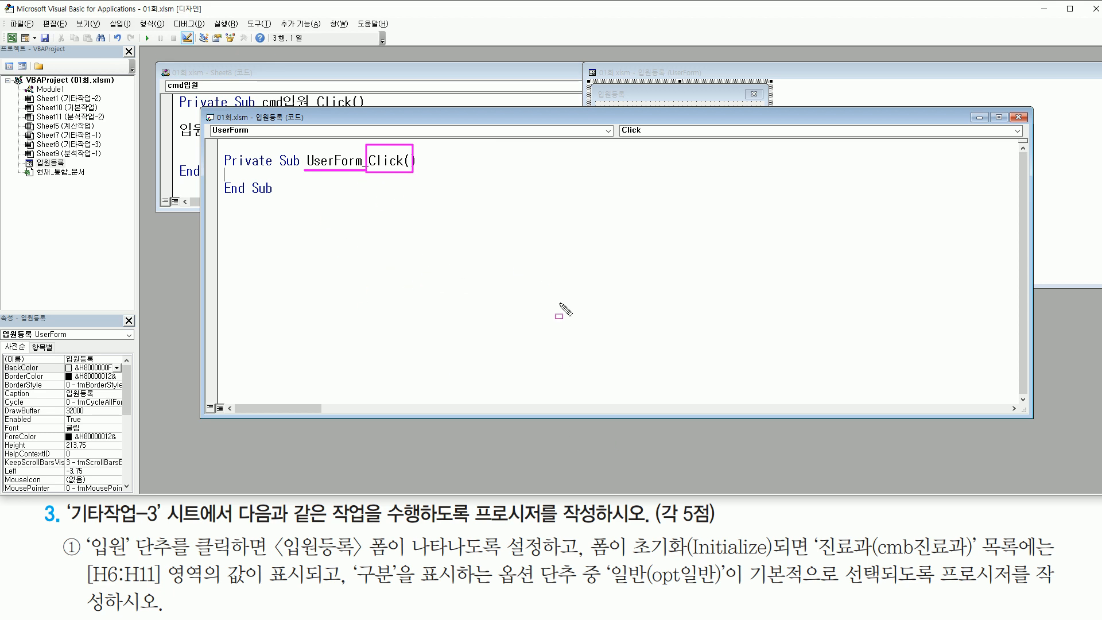
pyautogui.moveTo(630, 528)
pyautogui.mouseDown()
pyautogui.moveTo(648, 560)
pyautogui.moveTo(777, 561)
pyautogui.mouseUp()
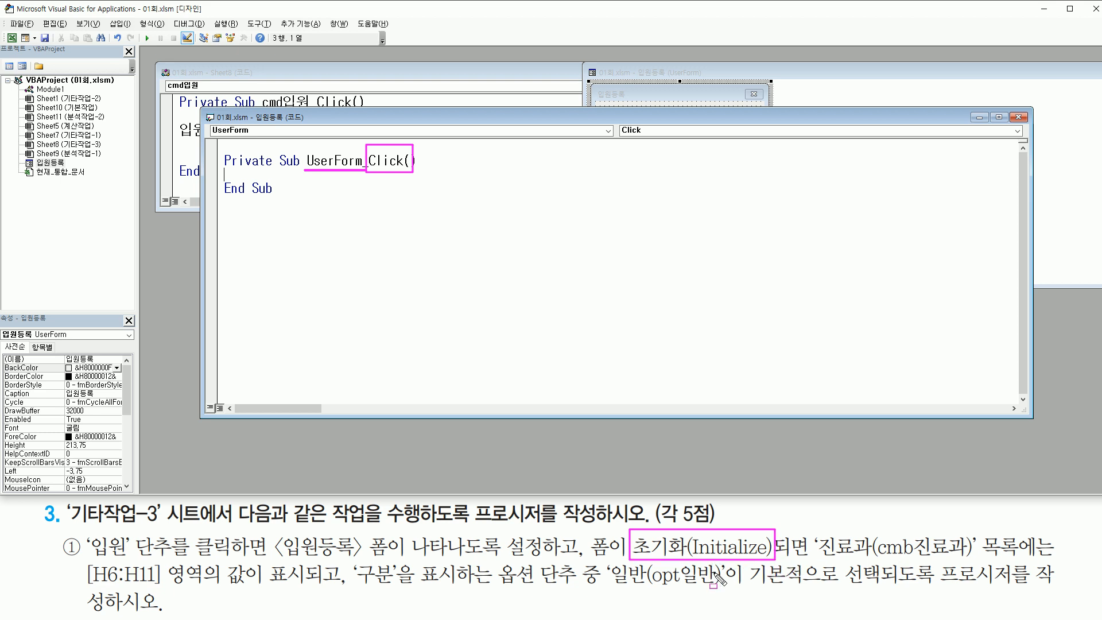
pyautogui.moveTo(204, 121)
pyautogui.mouseDown()
pyautogui.moveTo(223, 141)
pyautogui.moveTo(263, 138)
pyautogui.mouseUp()
pyautogui.moveTo(617, 136)
pyautogui.mouseDown()
pyautogui.moveTo(660, 137)
pyautogui.moveTo(656, 122)
pyautogui.mouseUp()
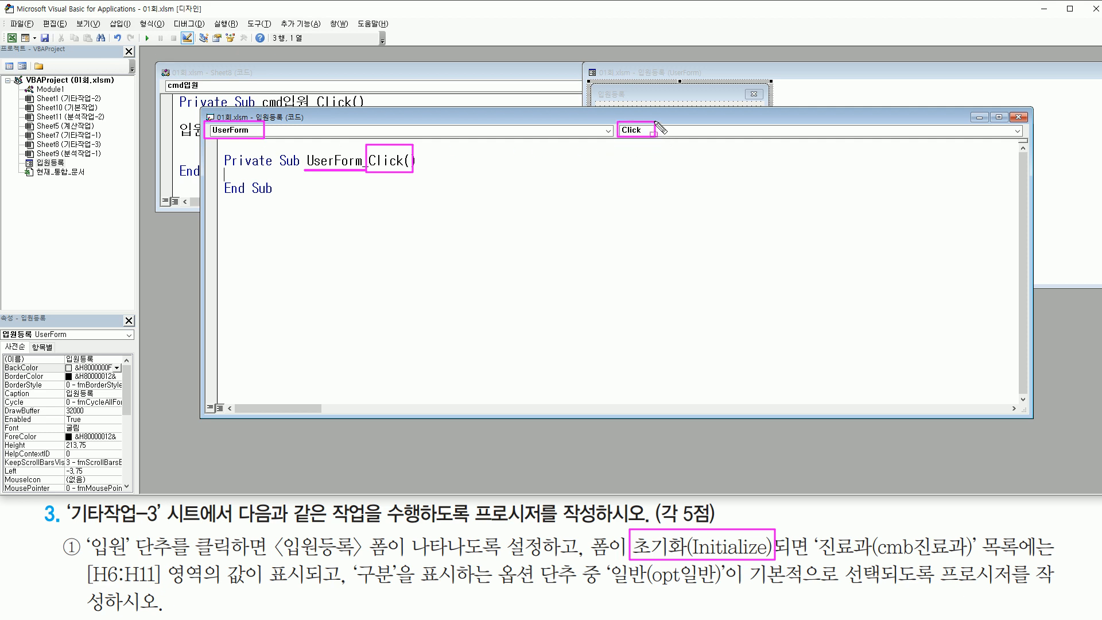
pyautogui.press('Escape')
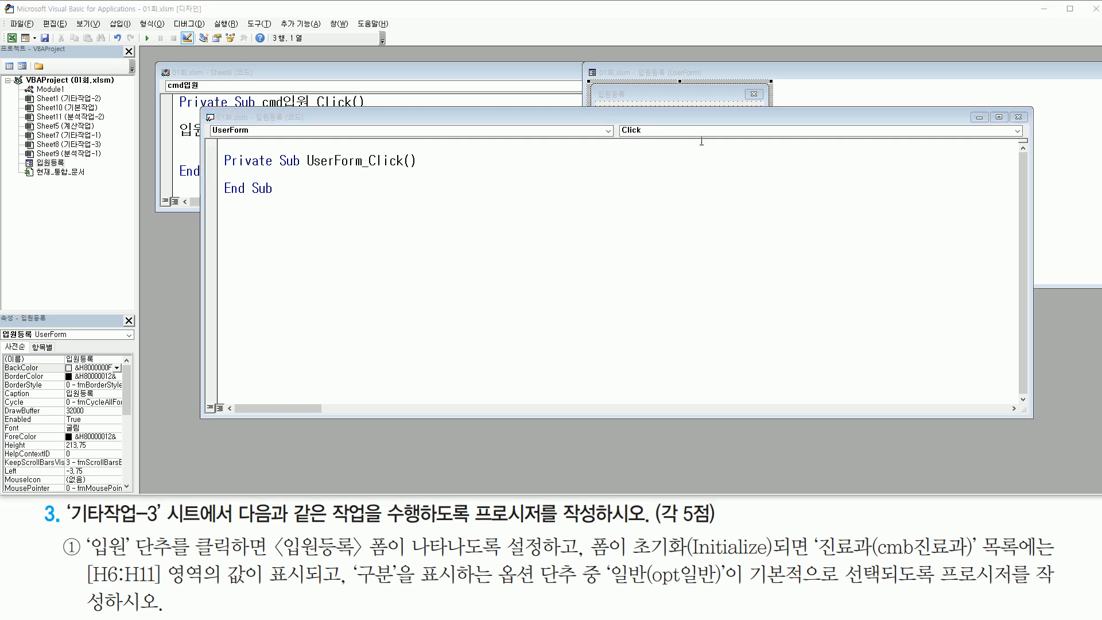
pyautogui.click(1017, 131)
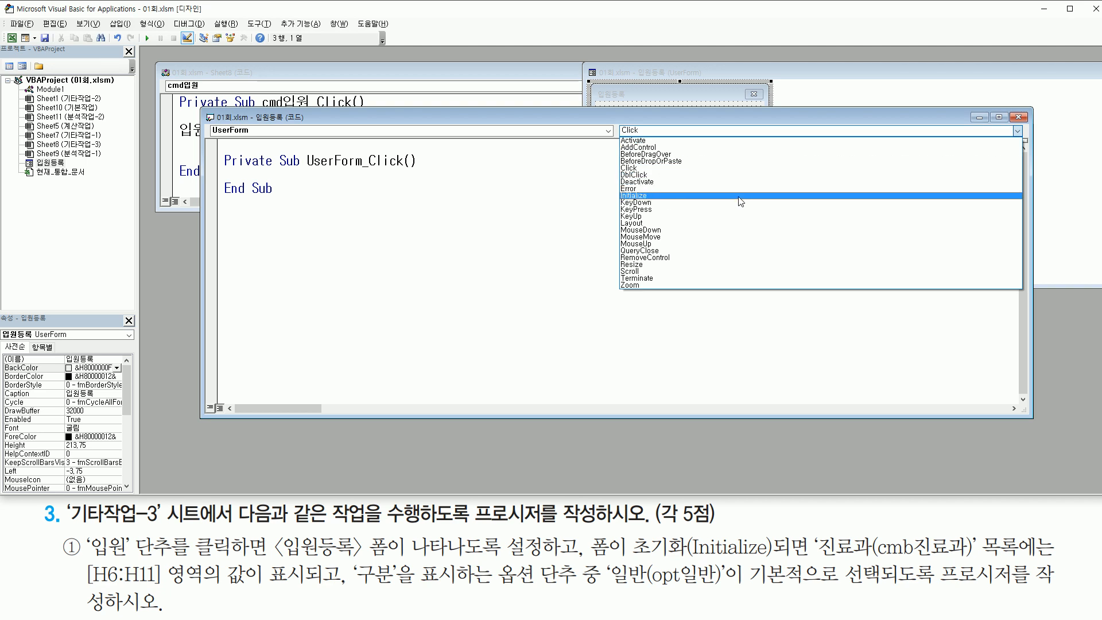
pyautogui.click(641, 196)
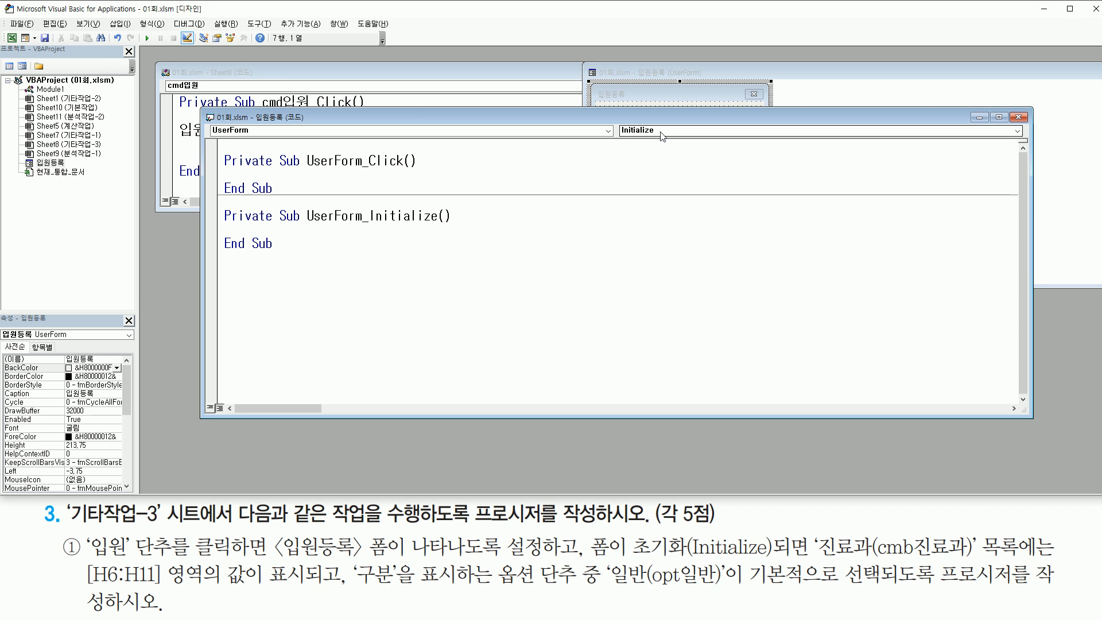
# Insert blank lines inside the UserForm_Initialize procedure to make room for its code
pyautogui.moveTo(297, 223); pyautogui.dragTo(457, 223)
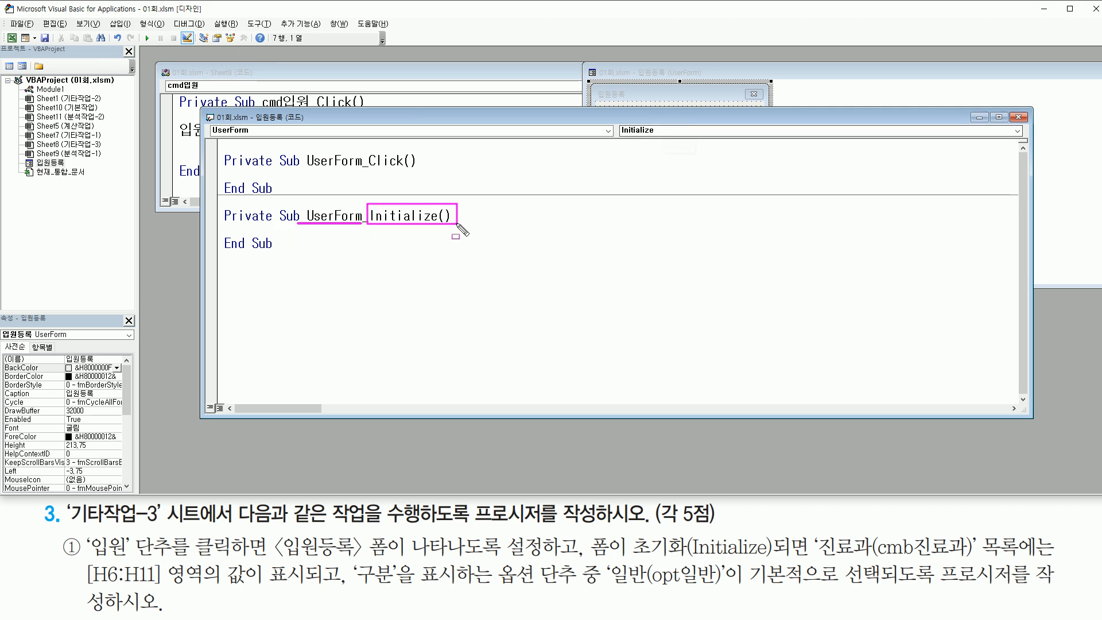
pyautogui.moveTo(225, 226); pyautogui.dragTo(366, 238)
pyautogui.press('Escape')
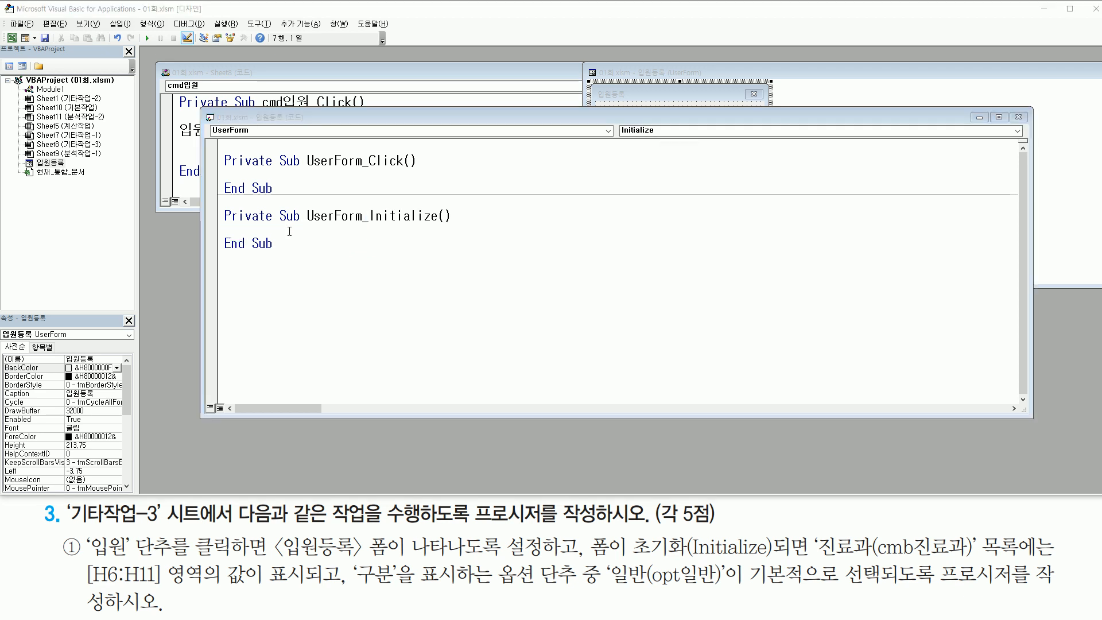
pyautogui.press('Return')
pyautogui.press('Return')
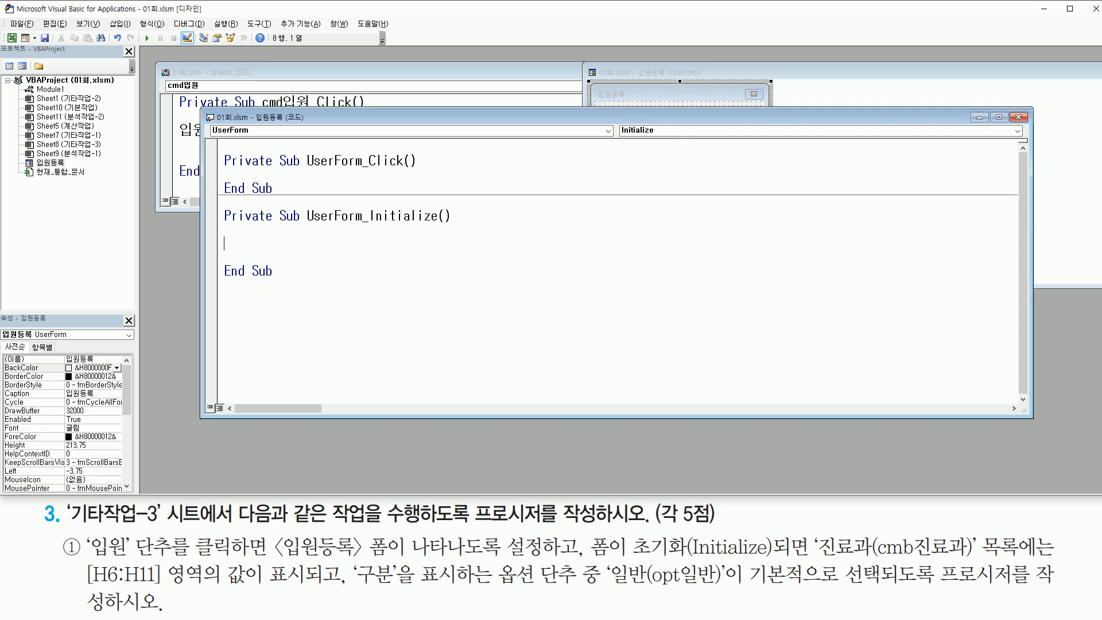
pyautogui.press('Return')
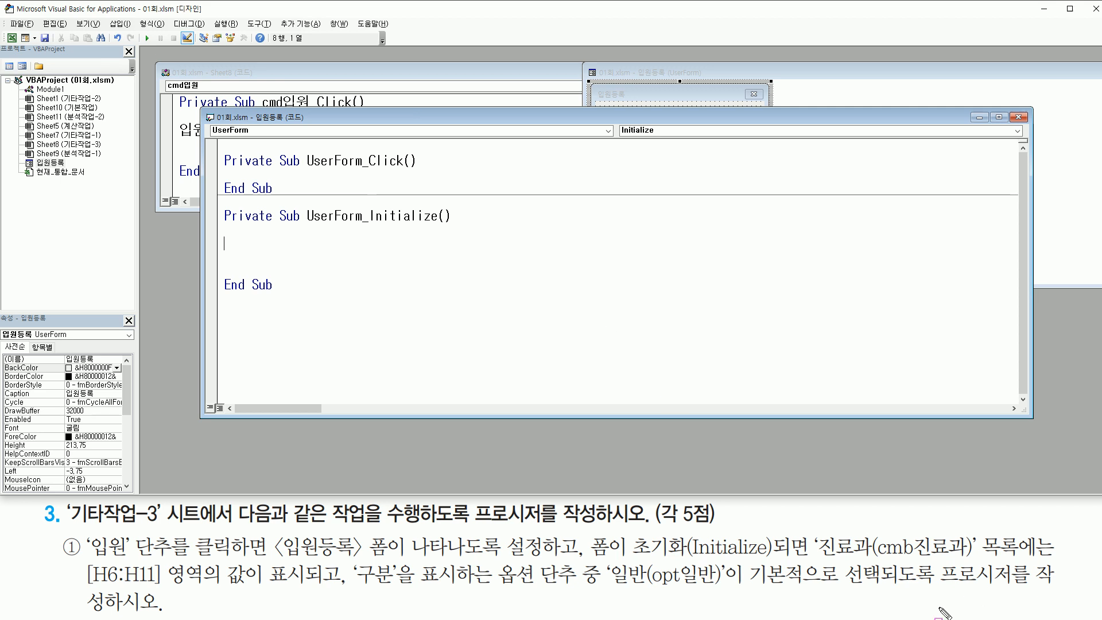
# Check the property names of the 진료과 combo box, 일반 option button and 환자명 text box against the control names in the task
pyautogui.moveTo(815, 556); pyautogui.dragTo(968, 557)
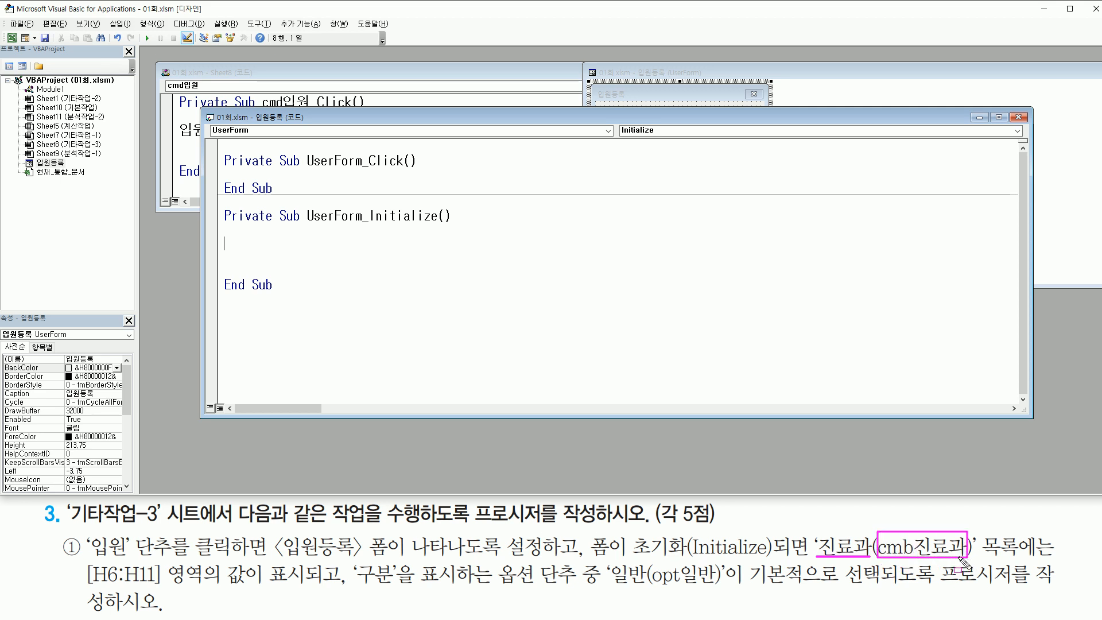
pyautogui.press('Escape')
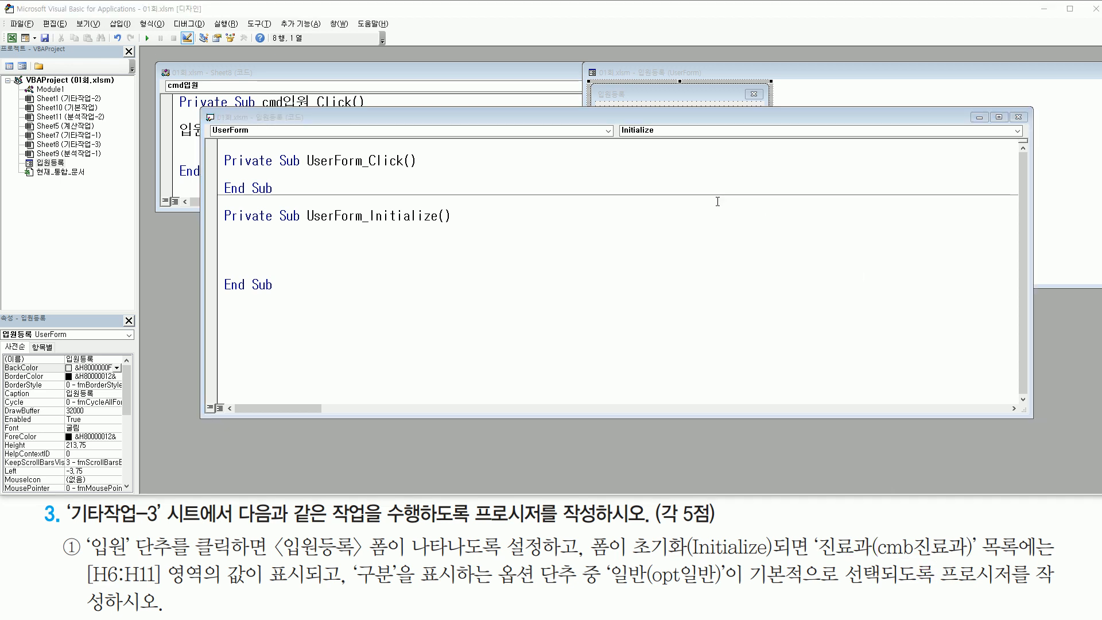
pyautogui.click(695, 94)
pyautogui.click(676, 169)
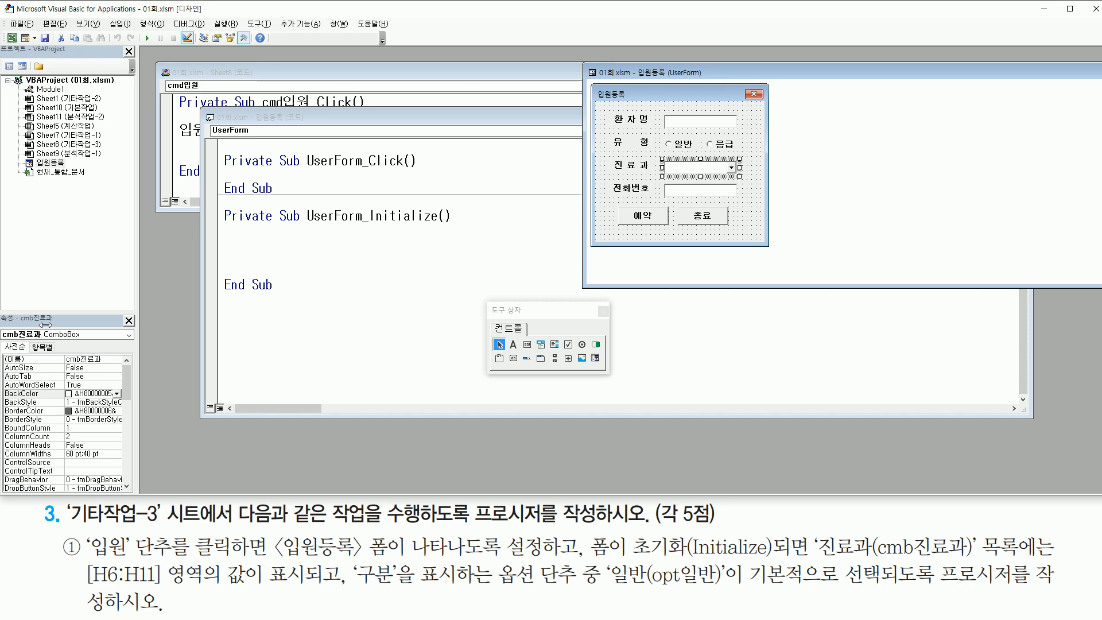
pyautogui.moveTo(3, 308)
pyautogui.mouseDown()
pyautogui.moveTo(58, 324)
pyautogui.moveTo(43, 345)
pyautogui.moveTo(44, 328)
pyautogui.mouseUp()
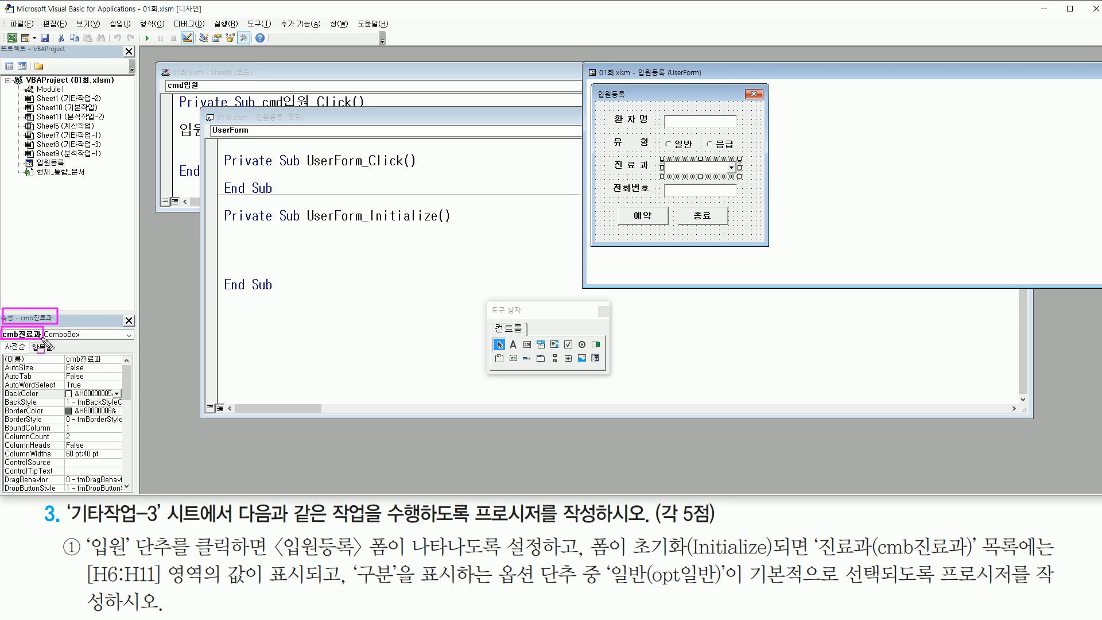
pyautogui.moveTo(45, 340); pyautogui.dragTo(81, 342)
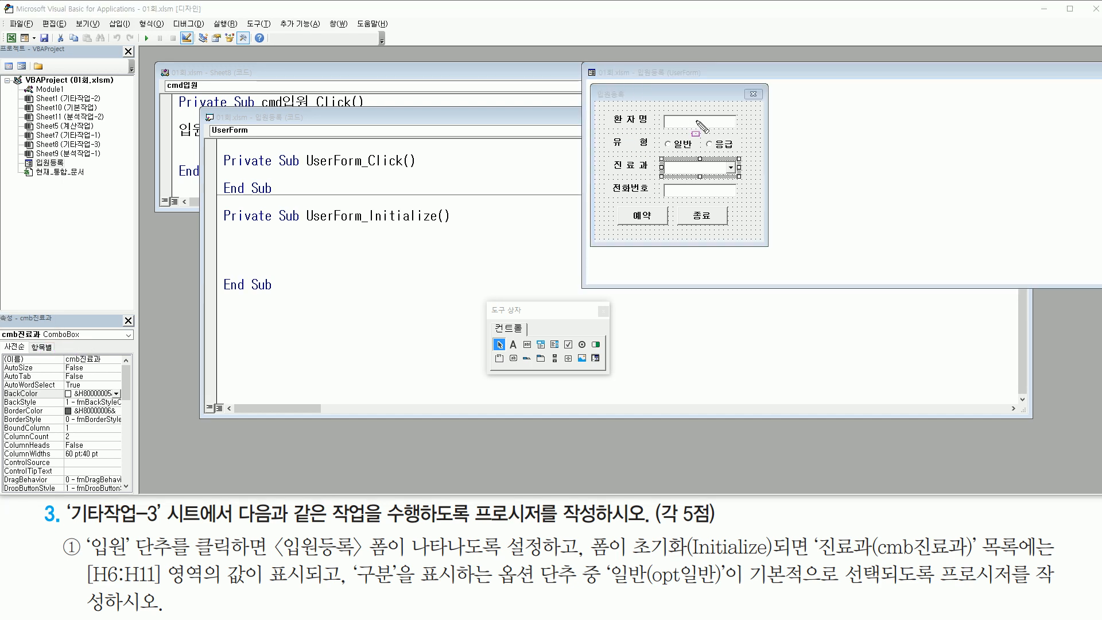
pyautogui.moveTo(662, 113); pyautogui.dragTo(721, 128)
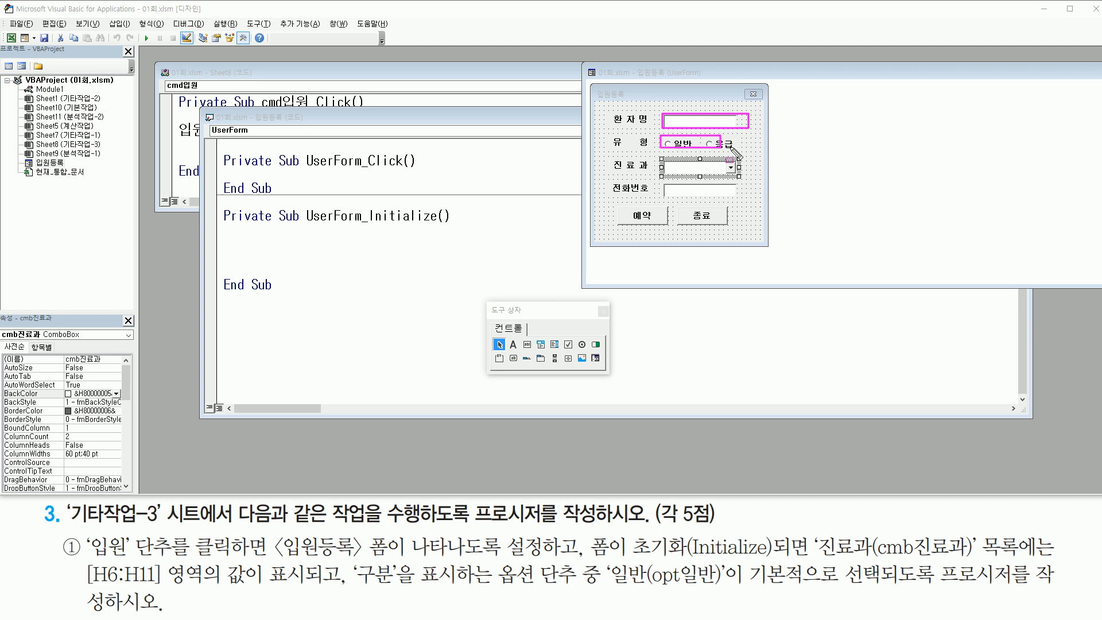
pyautogui.click(678, 145)
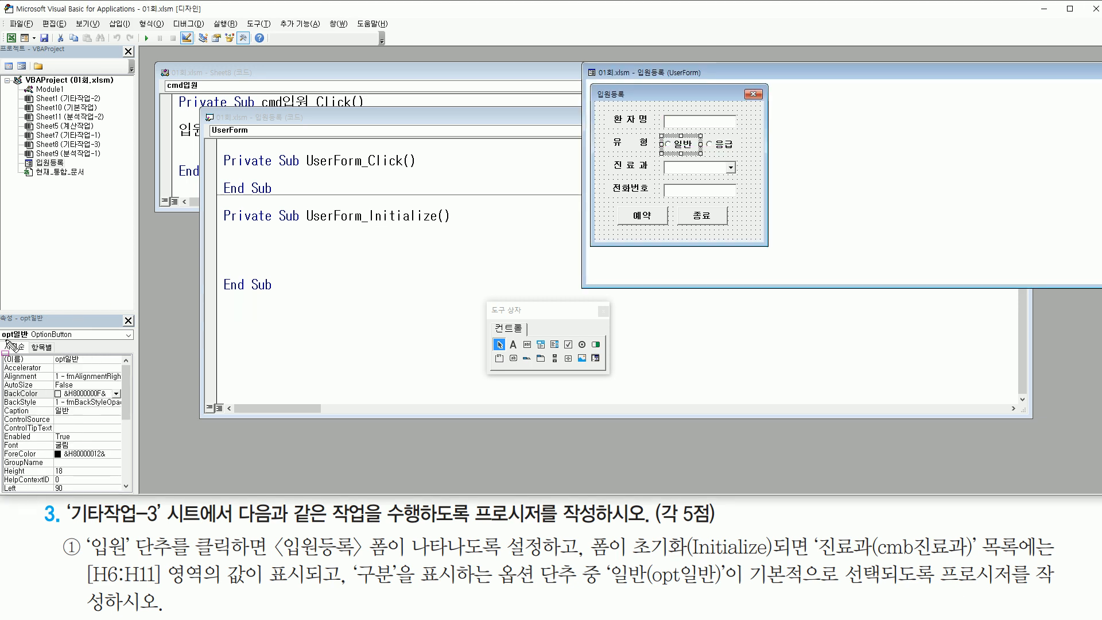
pyautogui.click(703, 124)
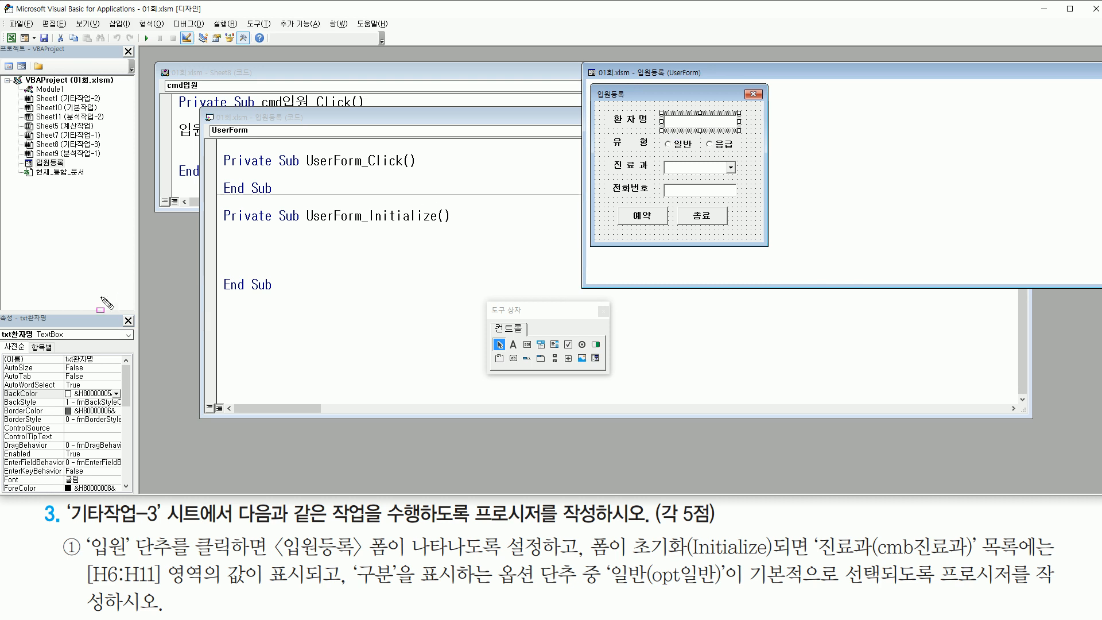
pyautogui.moveTo(38, 340); pyautogui.dragTo(64, 340)
pyautogui.moveTo(877, 556)
pyautogui.mouseDown()
pyautogui.moveTo(970, 558)
pyautogui.moveTo(972, 531)
pyautogui.mouseUp()
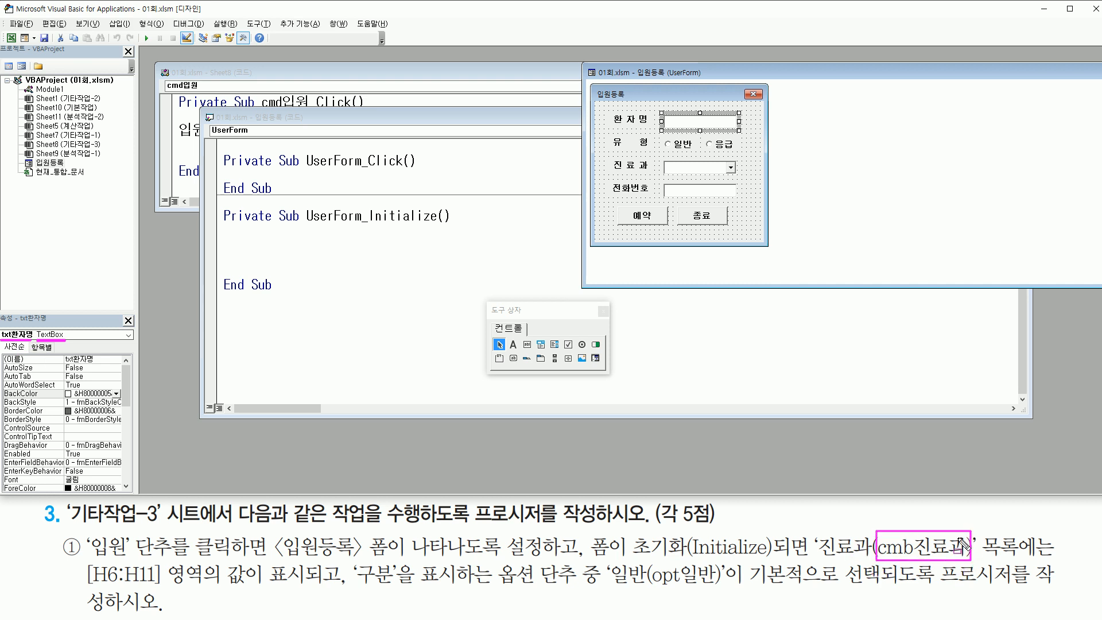
pyautogui.moveTo(649, 586)
pyautogui.mouseDown()
pyautogui.moveTo(718, 587)
pyautogui.moveTo(718, 561)
pyautogui.mouseUp()
# Resize the form's code window and designer window so both are fully readable side by side
pyautogui.click(270, 241)
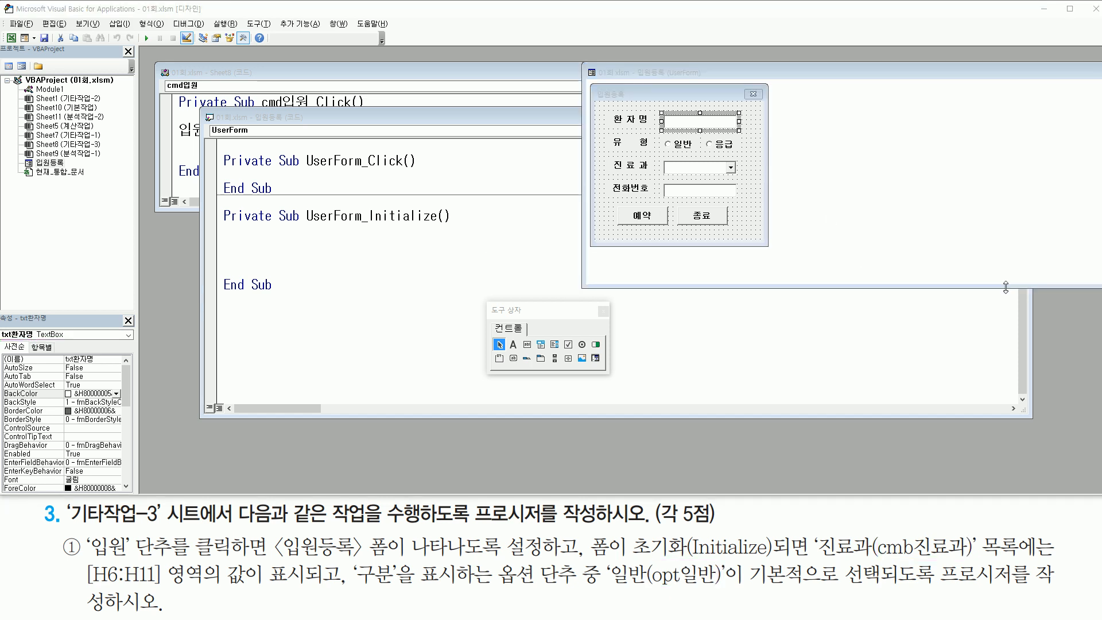
pyautogui.moveTo(1031, 313); pyautogui.dragTo(674, 304)
pyautogui.click(895, 225)
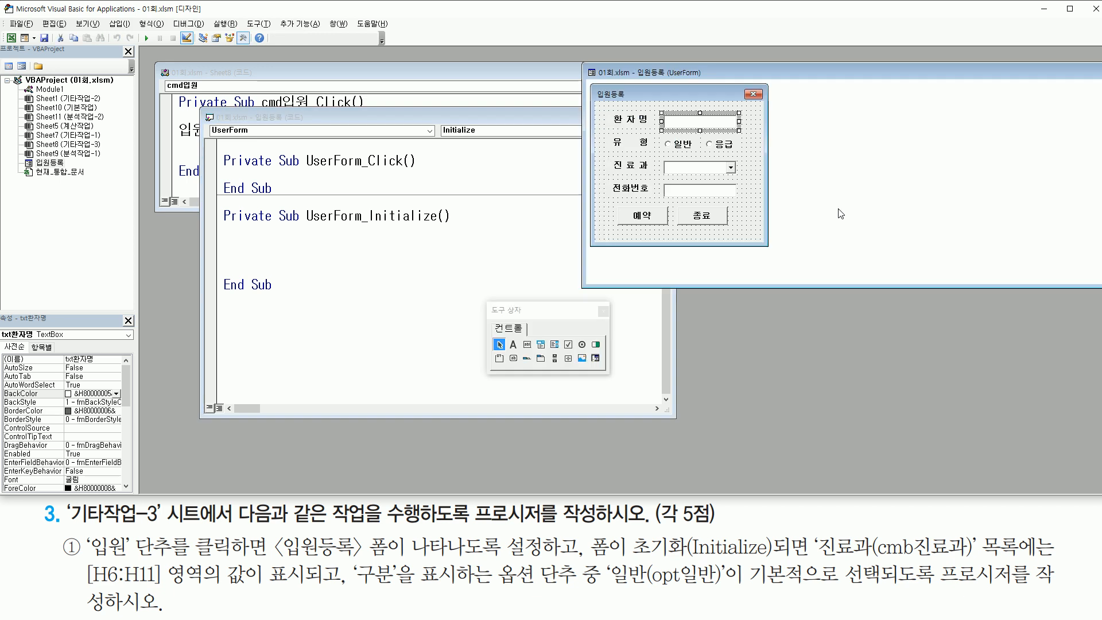
pyautogui.moveTo(583, 177); pyautogui.dragTo(762, 181)
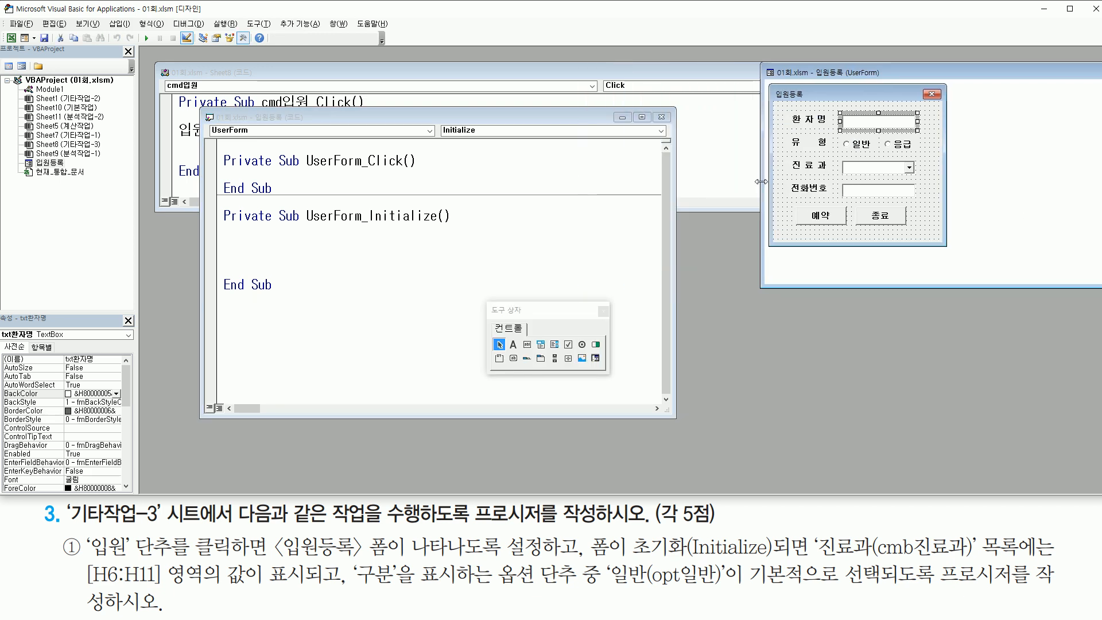
pyautogui.moveTo(675, 184); pyautogui.dragTo(750, 184)
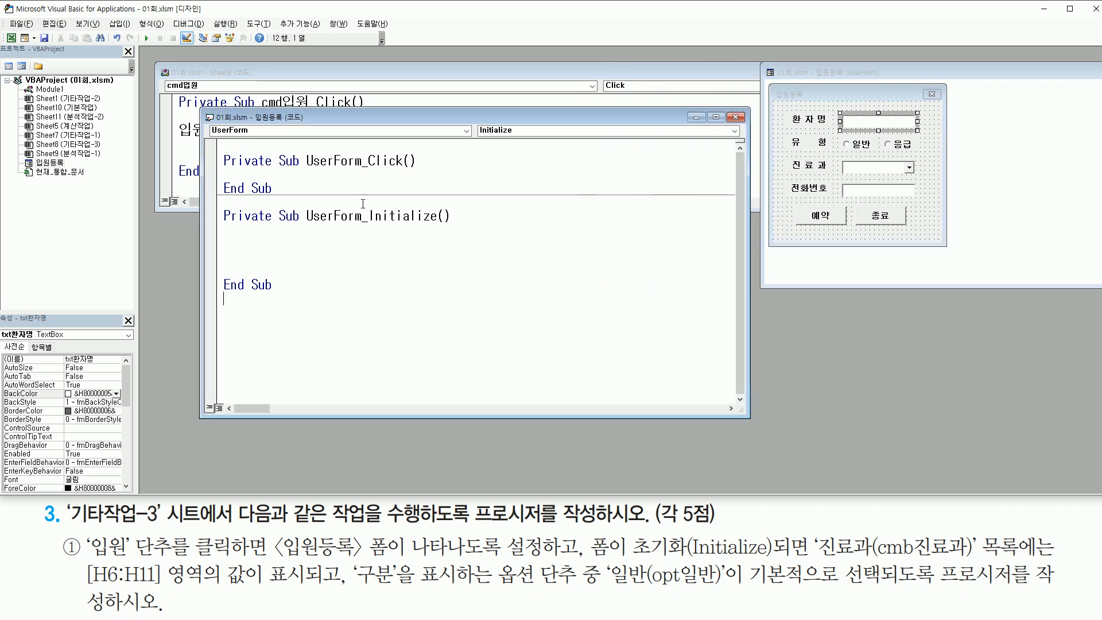
# Write cmb진료과.RowSource = "h6:h11" in UserForm_Initialize and check it against the required list range
pyautogui.click(226, 240)
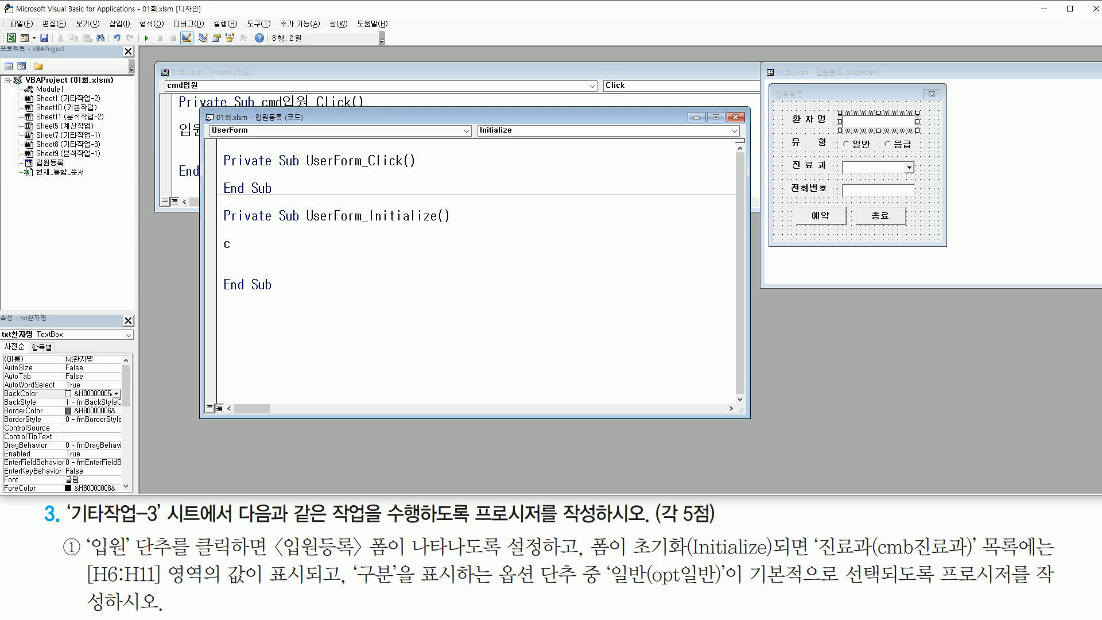
pyautogui.write('cmb진료과.')
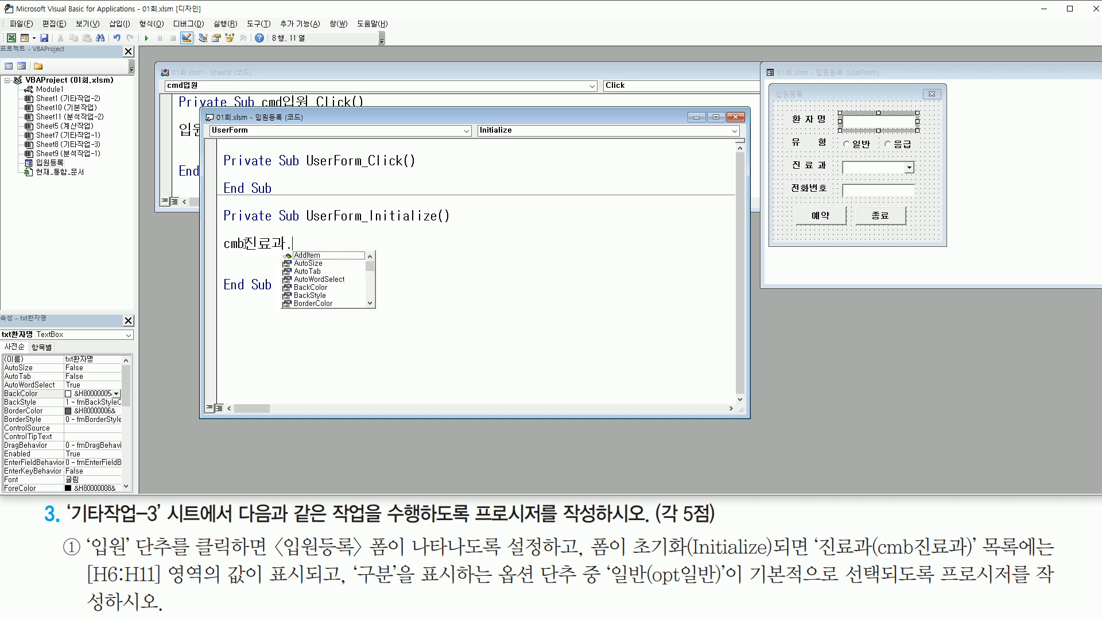
pyautogui.write('ro')
pyautogui.press('Tab')
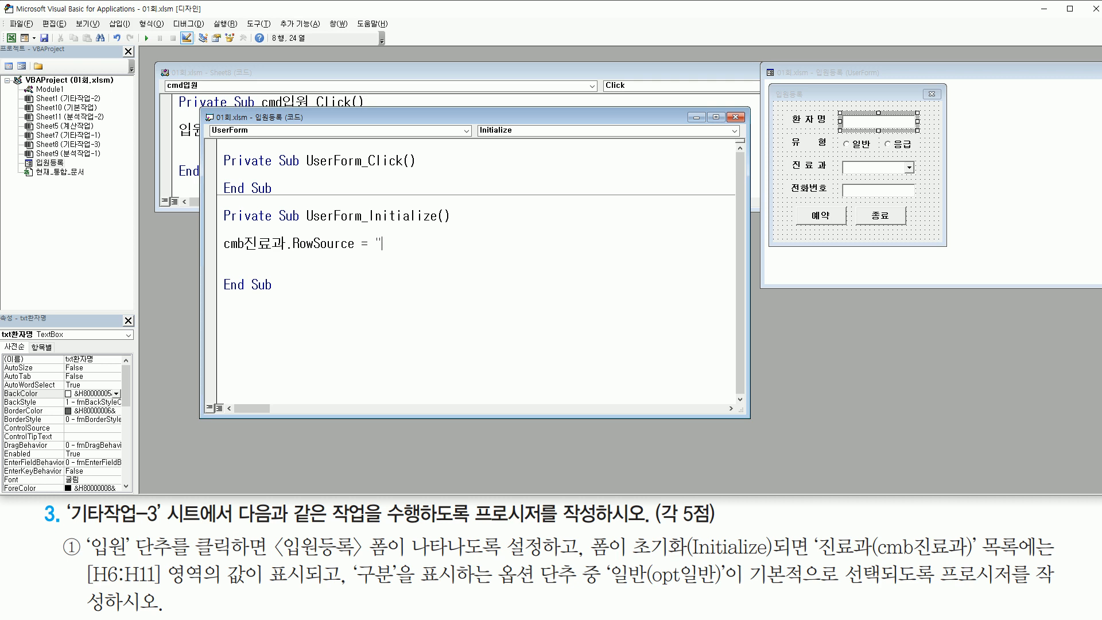
pyautogui.moveTo(89, 585); pyautogui.dragTo(153, 585)
pyautogui.press('Escape')
pyautogui.click(392, 244)
pyautogui.hotkey('ctrl', 'shift', 'd')
pyautogui.moveTo(383, 252); pyautogui.dragTo(432, 241)
pyautogui.press('Escape')
pyautogui.moveTo(223, 251); pyautogui.dragTo(284, 251)
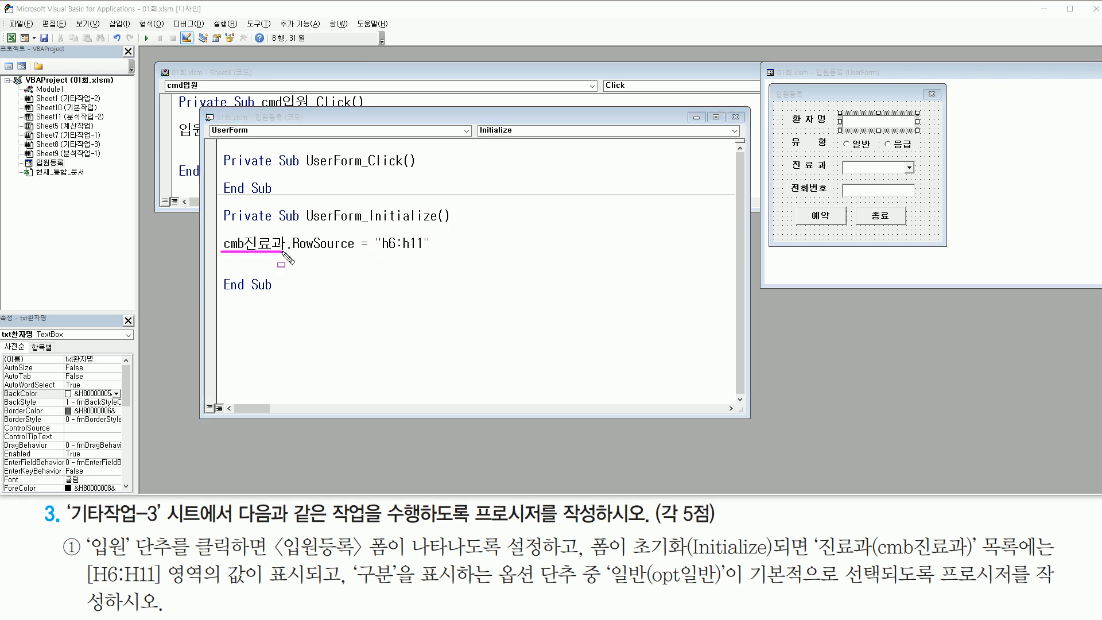
# Below the RowSource line in UserForm_Initialize, add opt일반.Value = True to select the 일반 option by default
pyautogui.moveTo(294, 252); pyautogui.dragTo(435, 255)
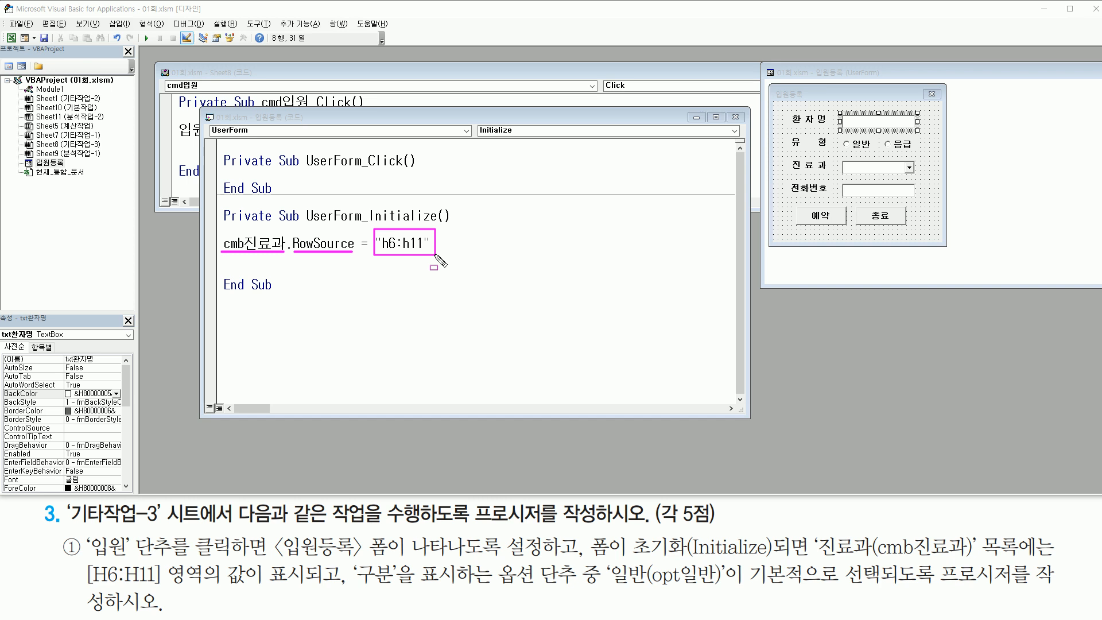
pyautogui.moveTo(339, 552)
pyautogui.mouseDown()
pyautogui.moveTo(339, 595)
pyautogui.moveTo(409, 588)
pyautogui.mouseUp()
pyautogui.moveTo(493, 556)
pyautogui.mouseDown()
pyautogui.moveTo(576, 590)
pyautogui.moveTo(719, 588)
pyautogui.moveTo(720, 566)
pyautogui.moveTo(868, 587)
pyautogui.mouseUp()
pyautogui.press('Escape')
pyautogui.click(287, 266)
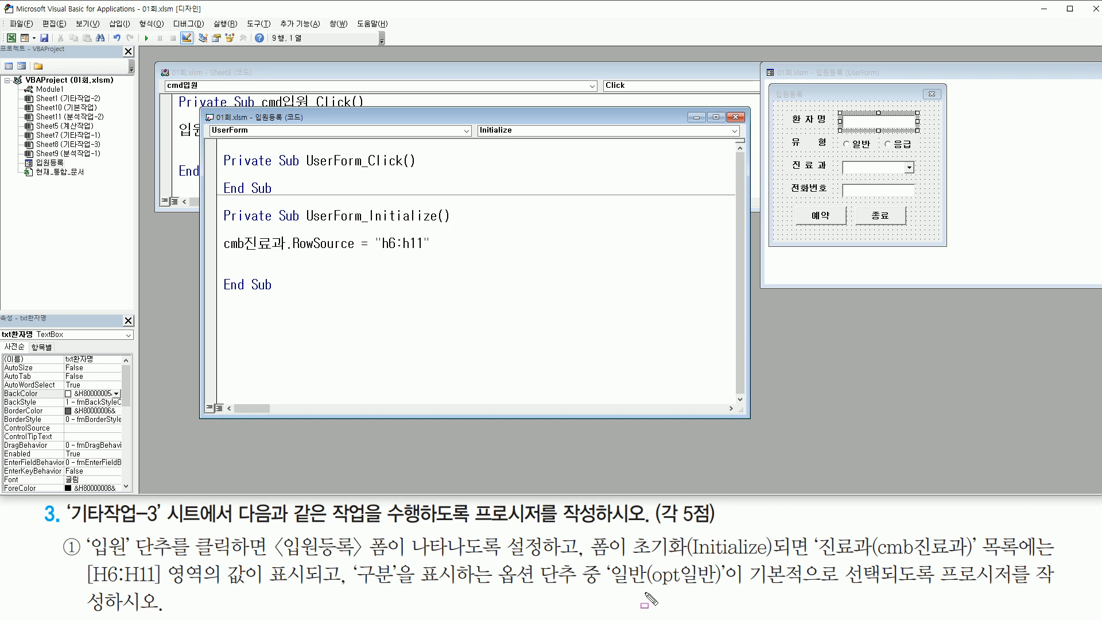
pyautogui.moveTo(650, 588); pyautogui.dragTo(721, 589)
pyautogui.press('Escape')
pyautogui.write('반')
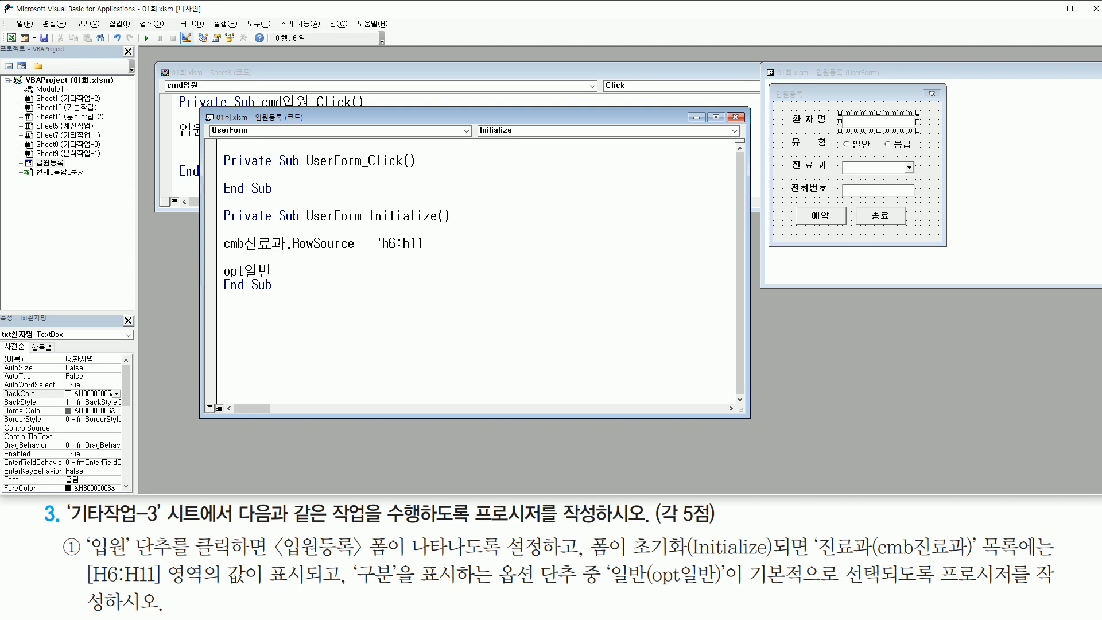
pyautogui.write('.v')
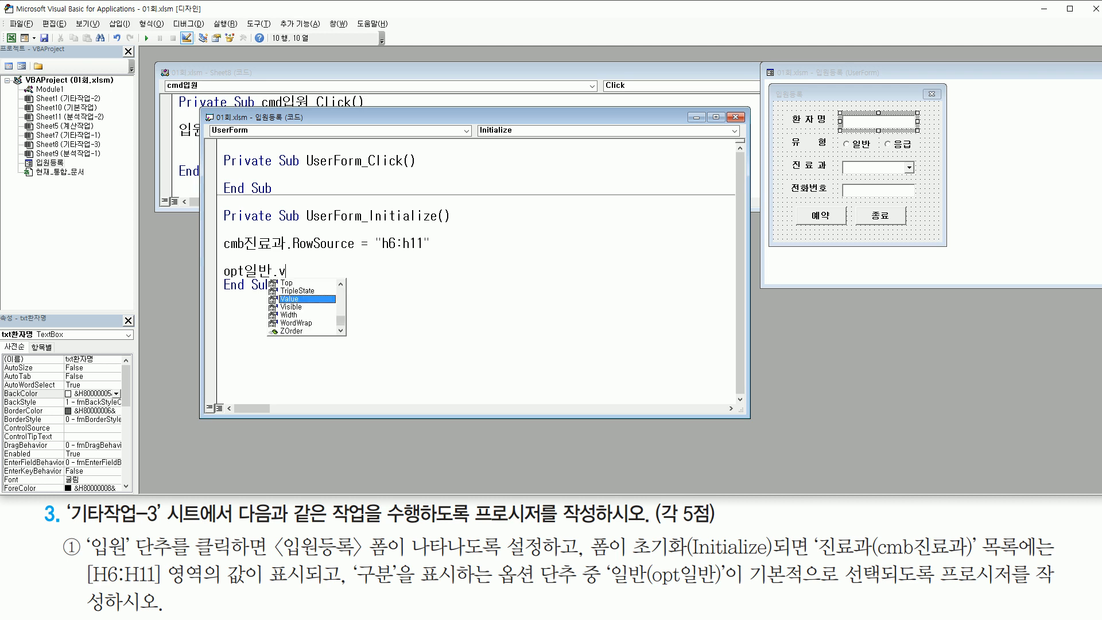
pyautogui.write('al')
pyautogui.press('Tab')
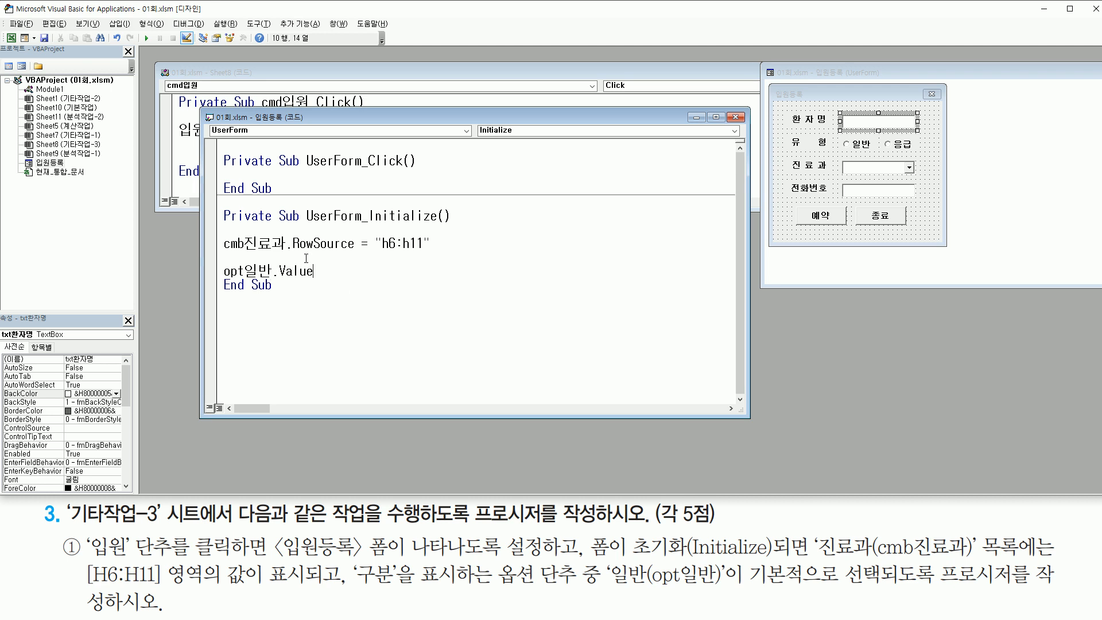
pyautogui.write('= true')
pyautogui.press('Return')
# Review the RowSource and option button lines in UserForm_Initialize against the form's 일반 and 응급 options
pyautogui.moveTo(336, 282); pyautogui.dragTo(365, 281)
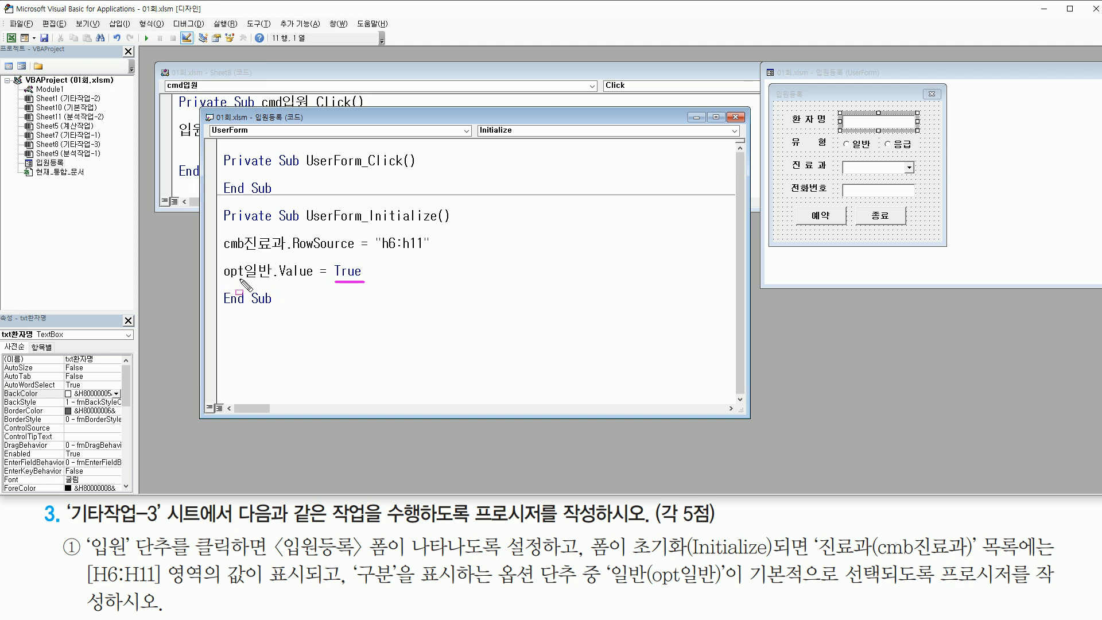
pyautogui.moveTo(884, 140); pyautogui.dragTo(883, 142)
pyautogui.moveTo(254, 267)
pyautogui.mouseDown()
pyautogui.moveTo(268, 265)
pyautogui.moveTo(265, 282)
pyautogui.moveTo(248, 280)
pyautogui.moveTo(266, 272)
pyautogui.mouseUp()
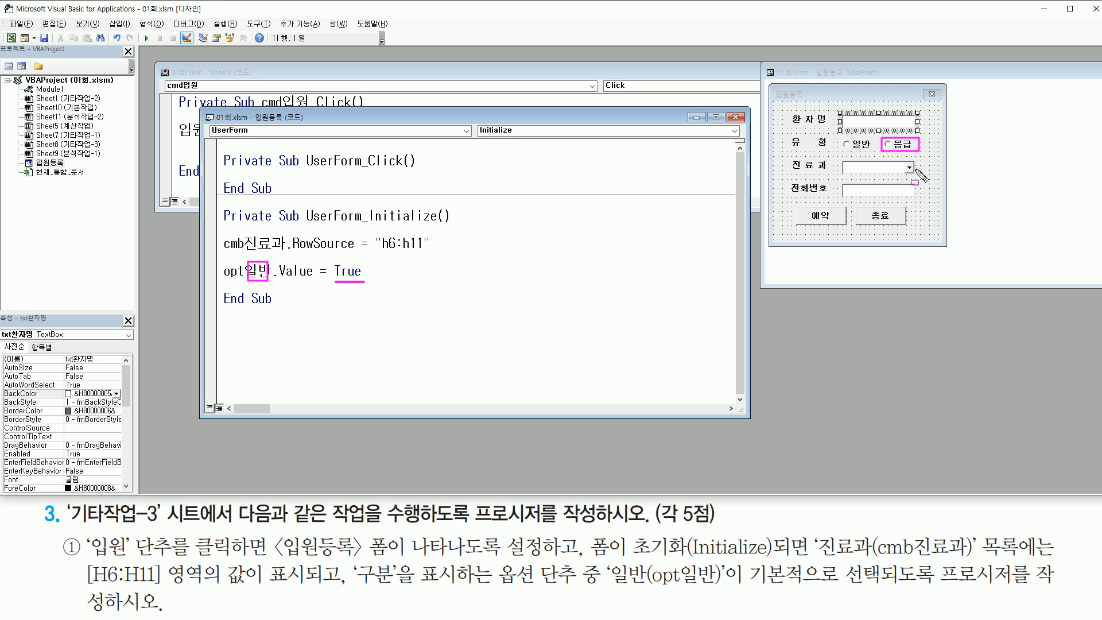
pyautogui.press('Escape')
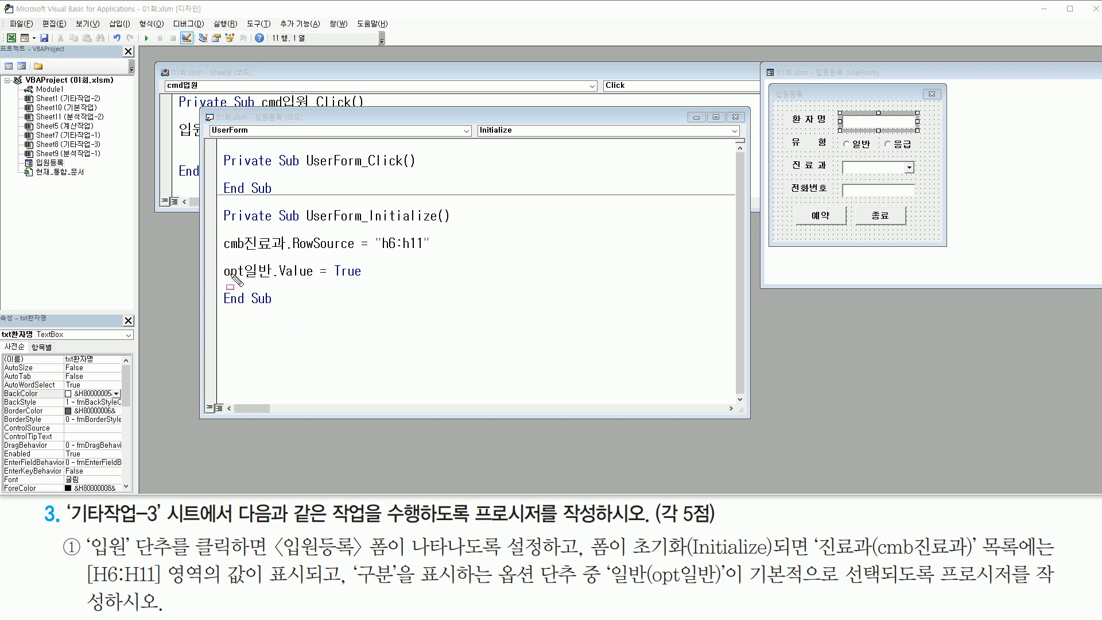
pyautogui.moveTo(221, 262); pyautogui.dragTo(377, 284)
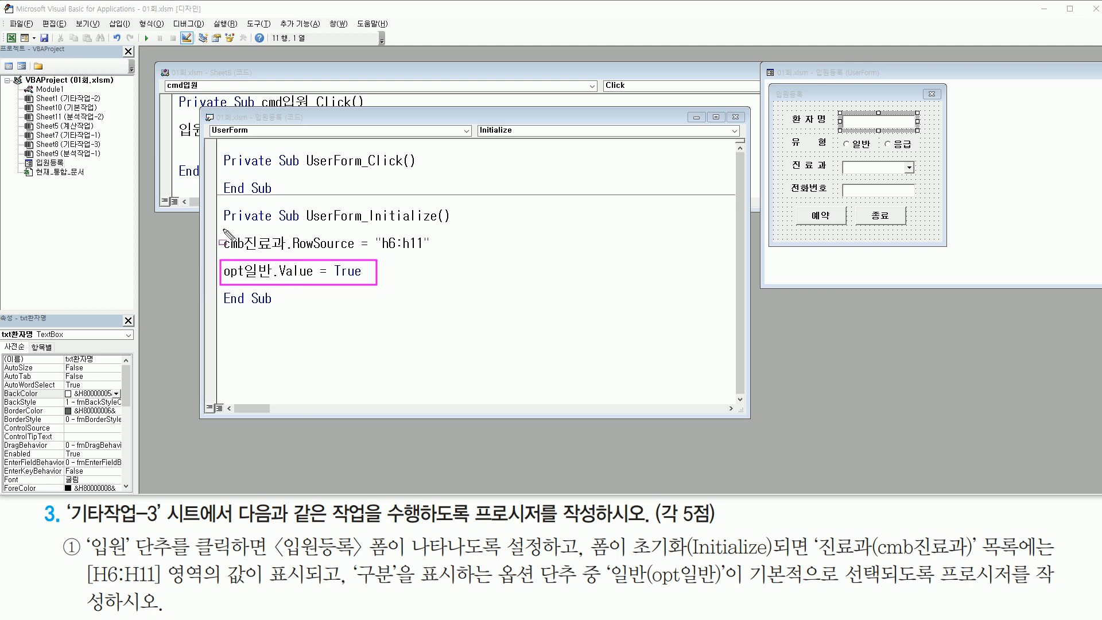
pyautogui.moveTo(221, 228)
pyautogui.mouseDown()
pyautogui.moveTo(314, 269)
pyautogui.moveTo(422, 266)
pyautogui.moveTo(434, 253)
pyautogui.mouseUp()
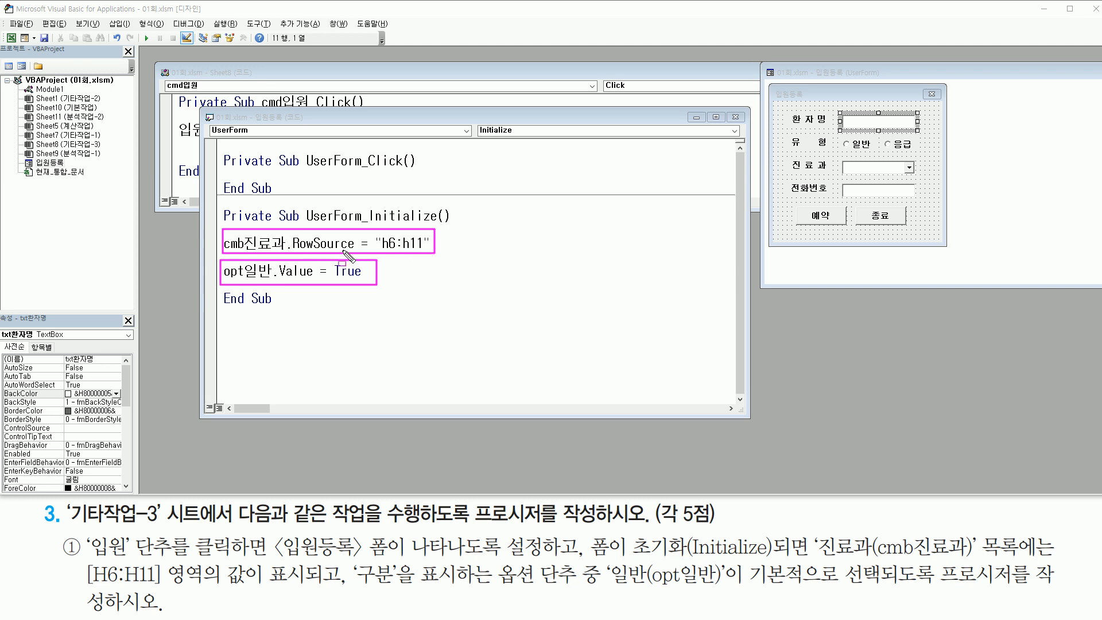
pyautogui.press('Escape')
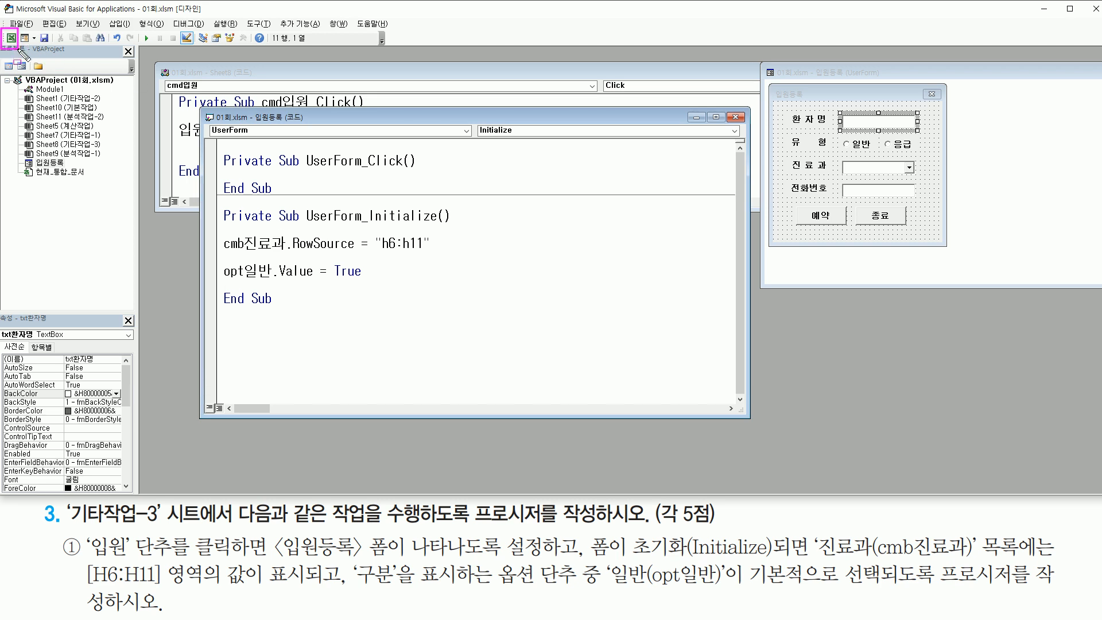
# Switch to the Excel worksheet, turn off design mode and run the 입원 command button to open the 입원등록 form
pyautogui.click(11, 38)
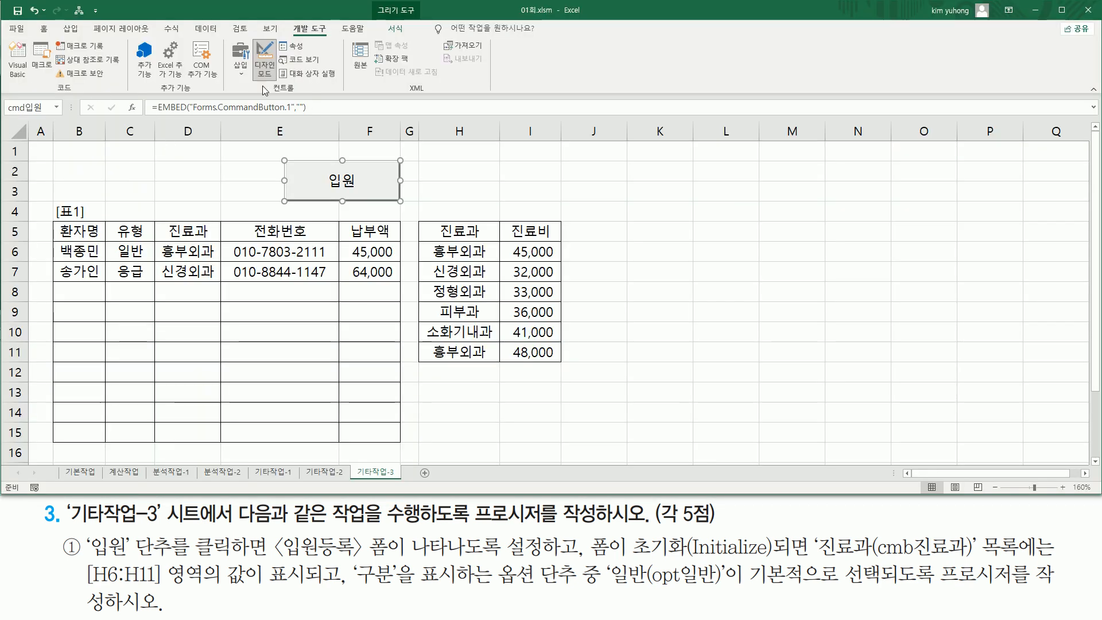
pyautogui.click(263, 60)
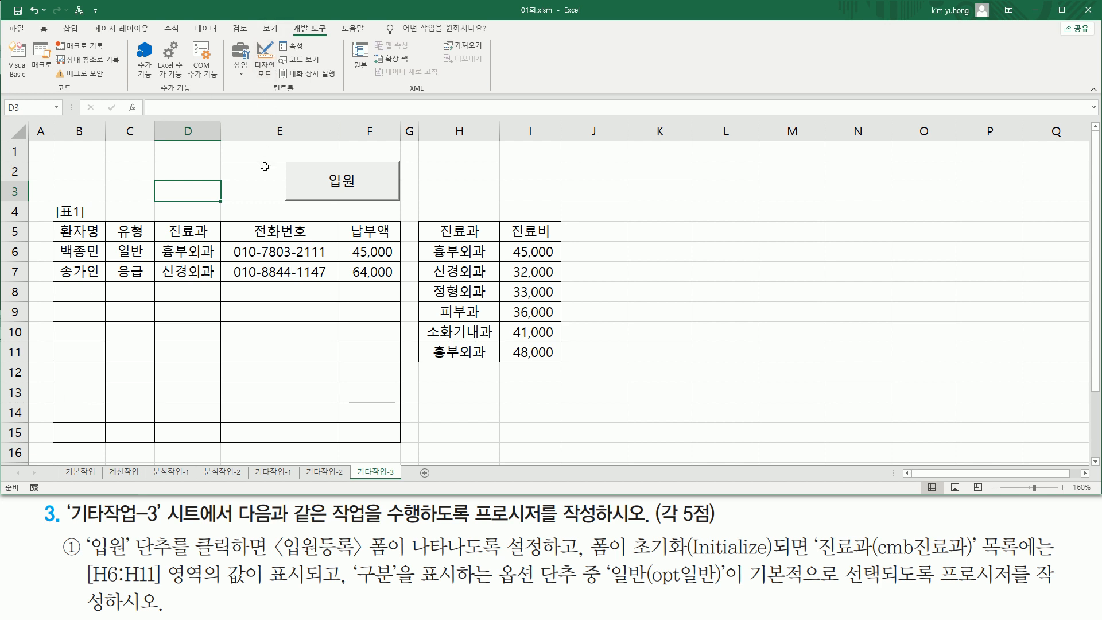
pyautogui.click(367, 181)
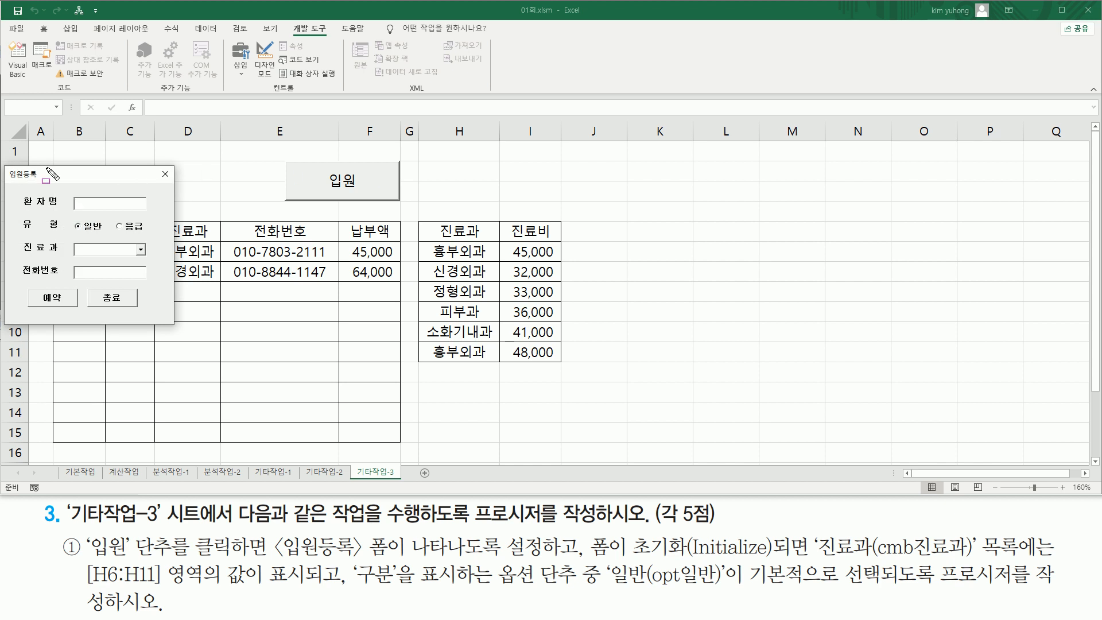
# Check the form's default 유형 selection and compare its 진료과 list with cells H6:H11
pyautogui.moveTo(5, 166); pyautogui.dragTo(176, 326)
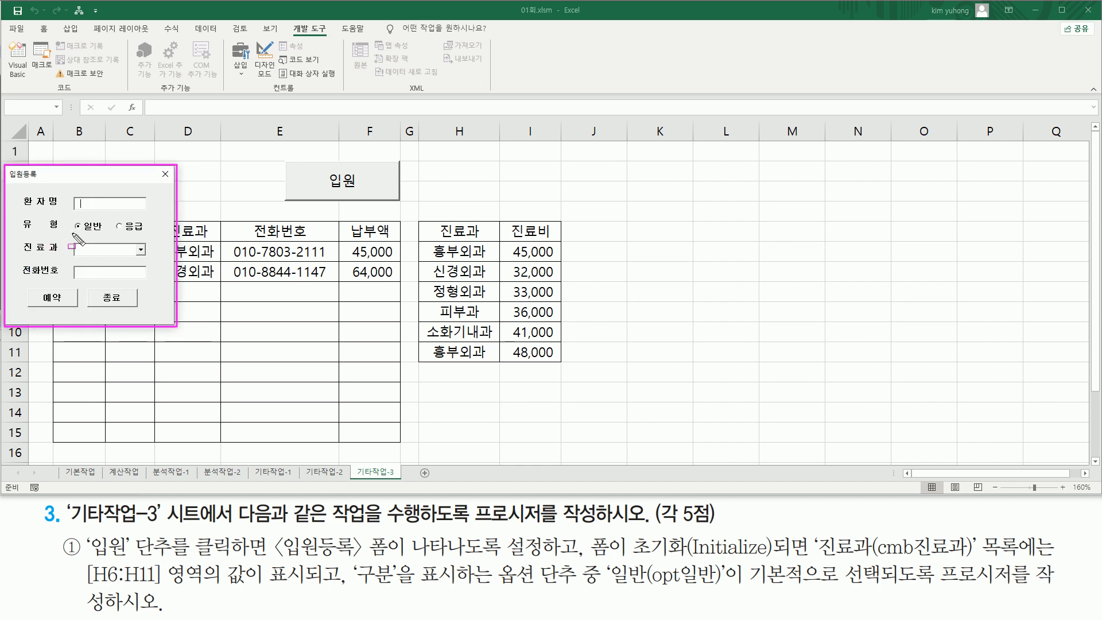
pyautogui.moveTo(71, 233)
pyautogui.mouseDown()
pyautogui.moveTo(108, 234)
pyautogui.moveTo(83, 232)
pyautogui.mouseUp()
pyautogui.moveTo(72, 240)
pyautogui.mouseDown()
pyautogui.moveTo(102, 260)
pyautogui.moveTo(150, 259)
pyautogui.mouseUp()
pyautogui.press('Escape')
pyautogui.click(142, 251)
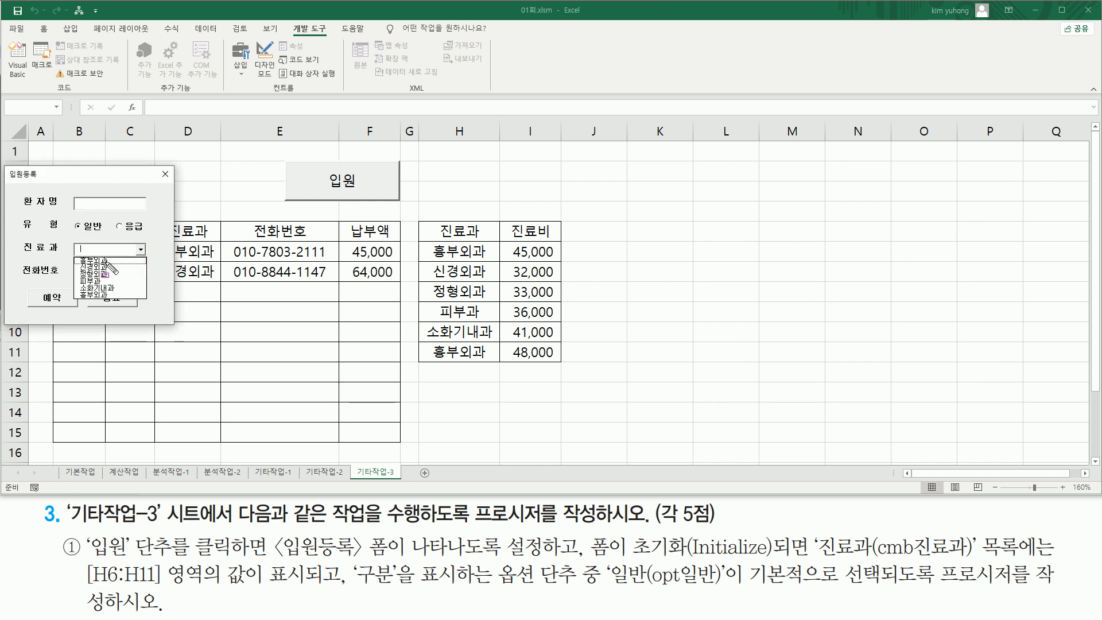
pyautogui.moveTo(74, 255); pyautogui.dragTo(122, 300)
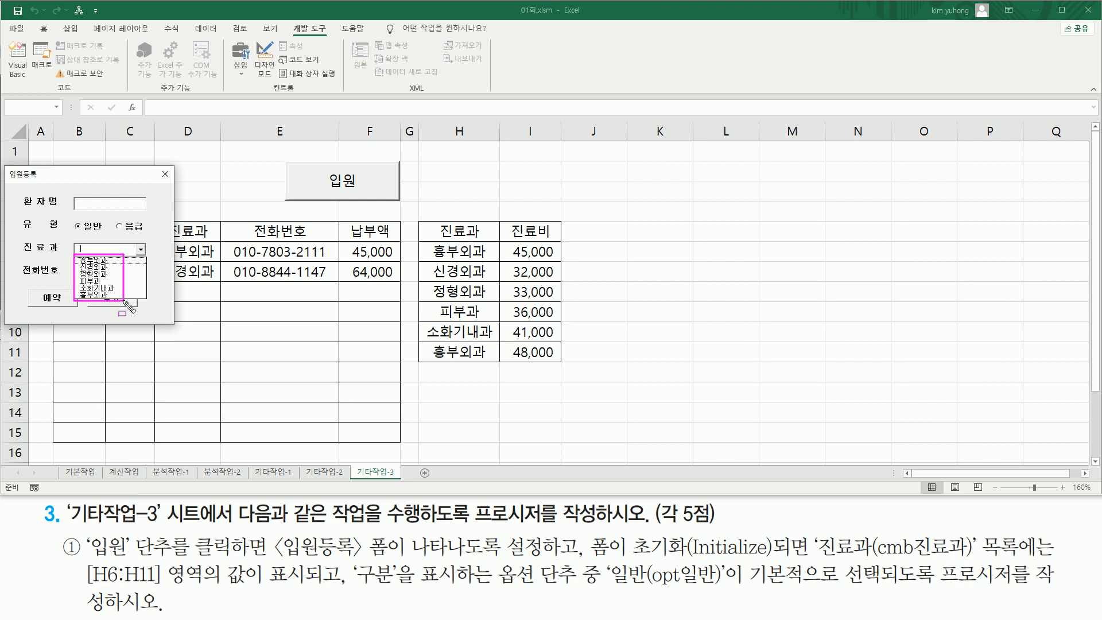
pyautogui.moveTo(420, 242)
pyautogui.mouseDown()
pyautogui.moveTo(454, 340)
pyautogui.moveTo(498, 361)
pyautogui.mouseUp()
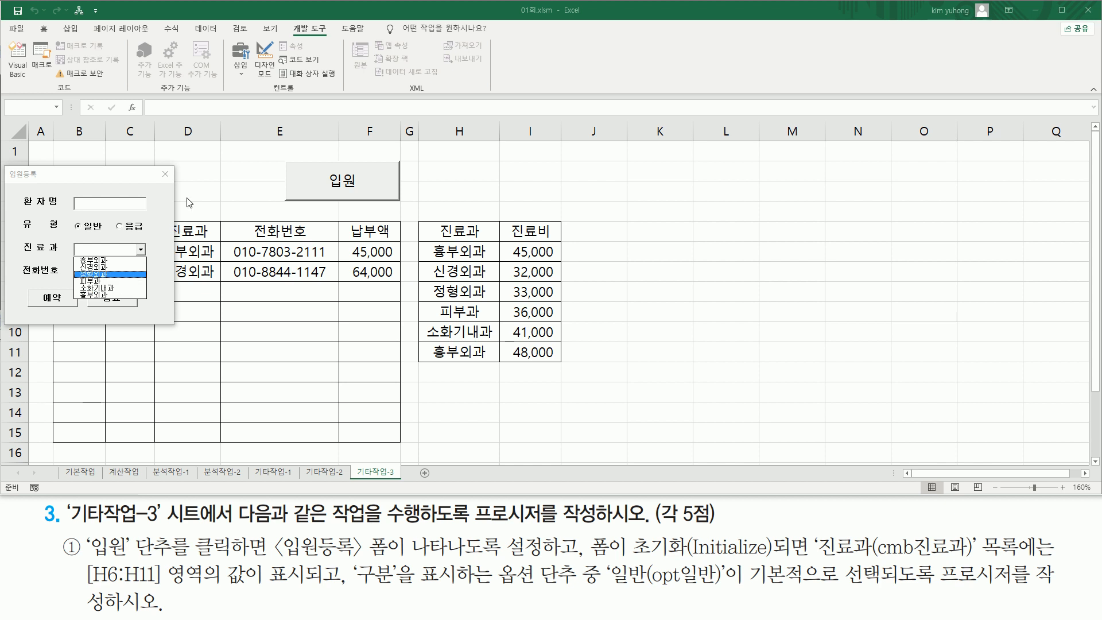
pyautogui.click(159, 211)
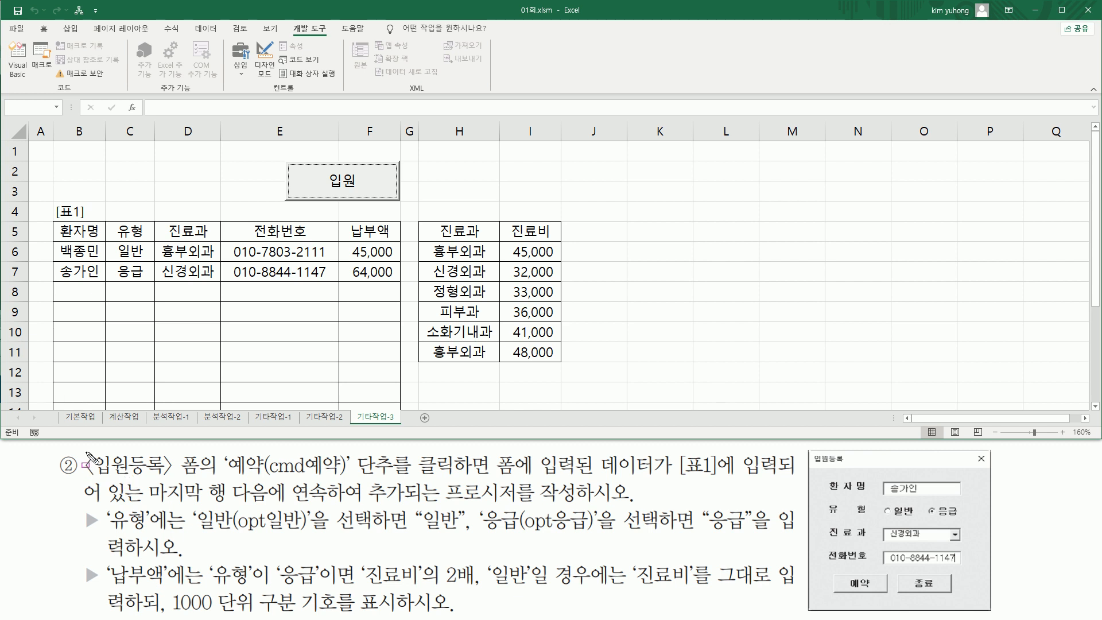
# Reopen the 입원등록 form from the sheet and read the requirement for its 예약 (cmd예약) button
pyautogui.moveTo(83, 450); pyautogui.dragTo(160, 482)
pyautogui.moveTo(195, 477); pyautogui.dragTo(199, 478)
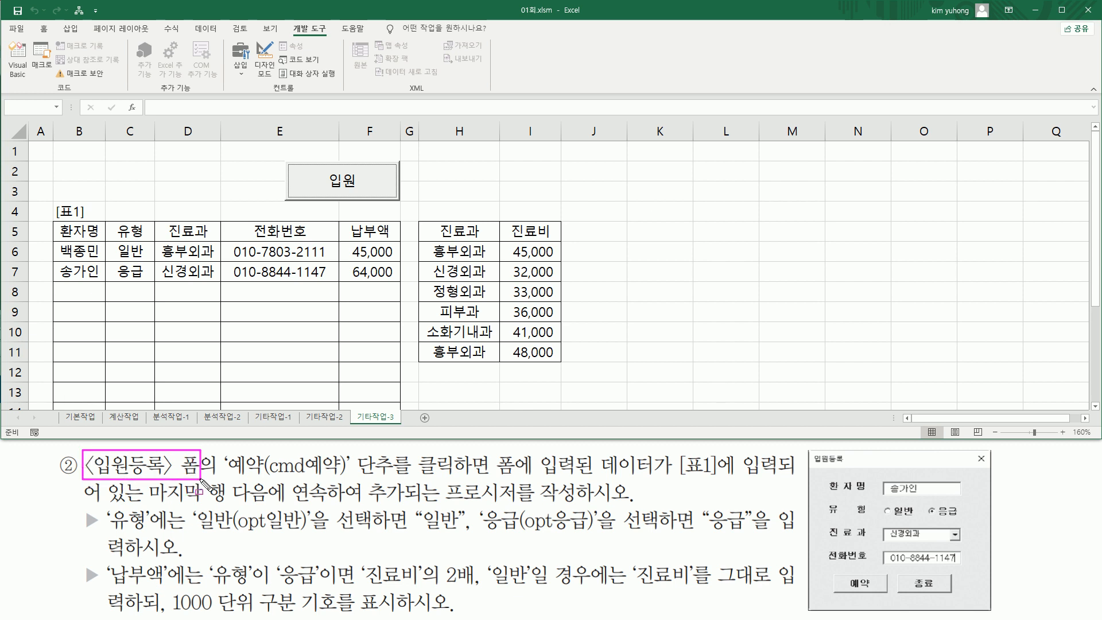
pyautogui.moveTo(289, 164); pyautogui.dragTo(364, 199)
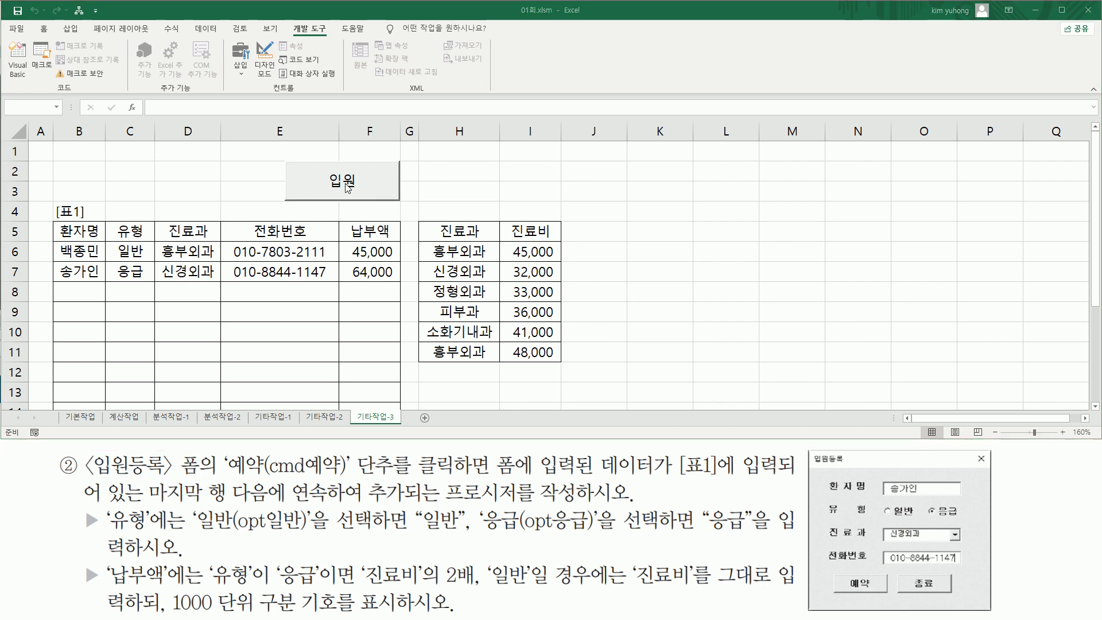
pyautogui.click(343, 180)
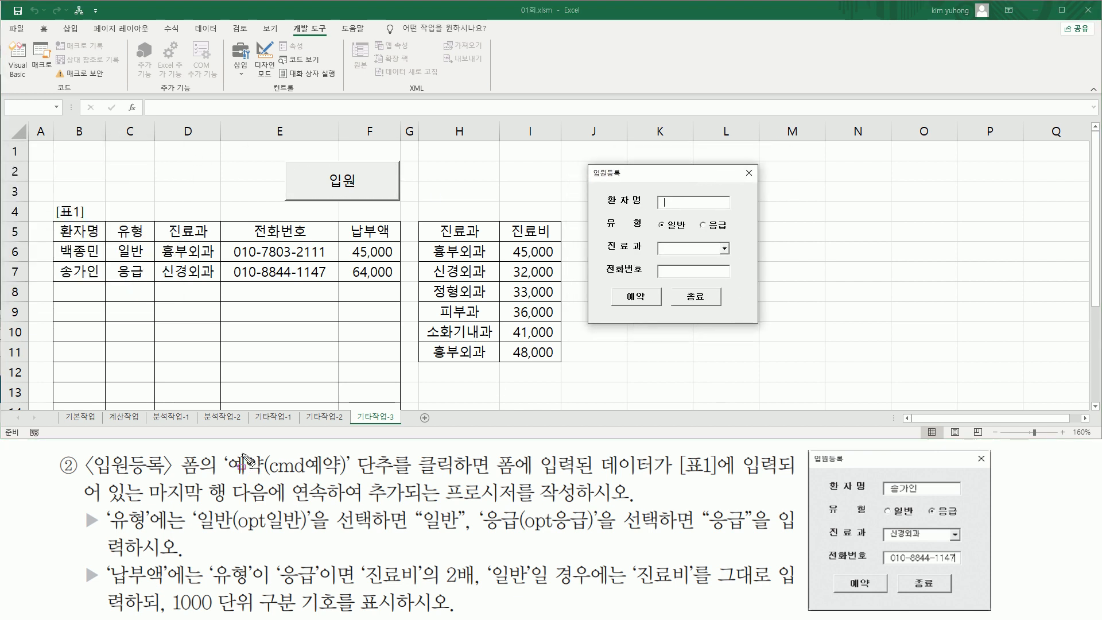
pyautogui.moveTo(221, 446)
pyautogui.mouseDown()
pyautogui.moveTo(339, 476)
pyautogui.moveTo(489, 479)
pyautogui.mouseUp()
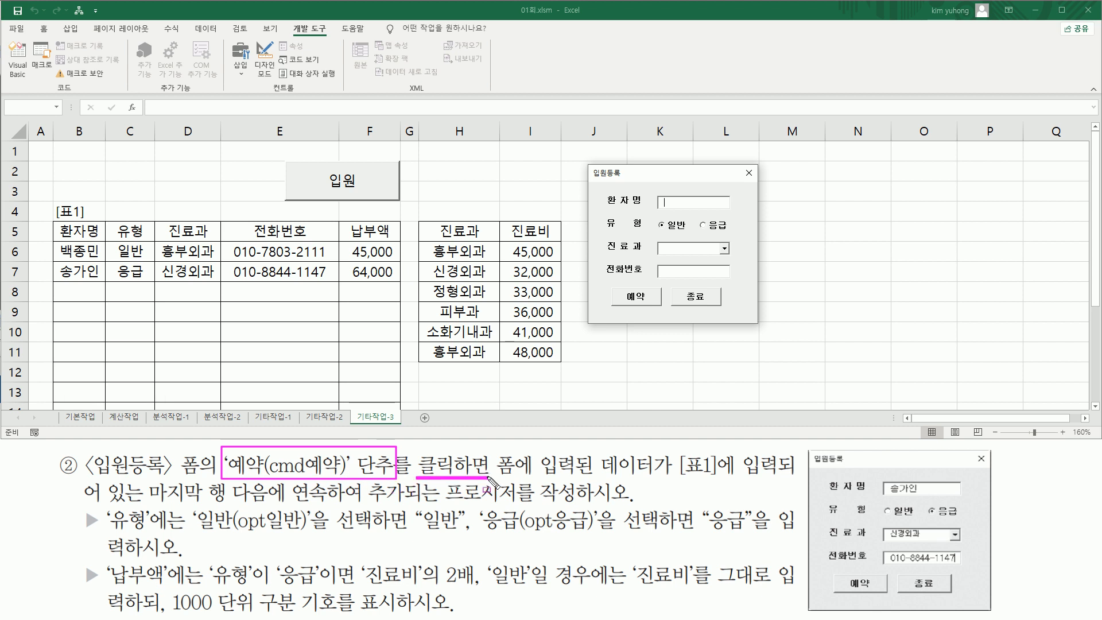
pyautogui.moveTo(612, 285); pyautogui.dragTo(663, 306)
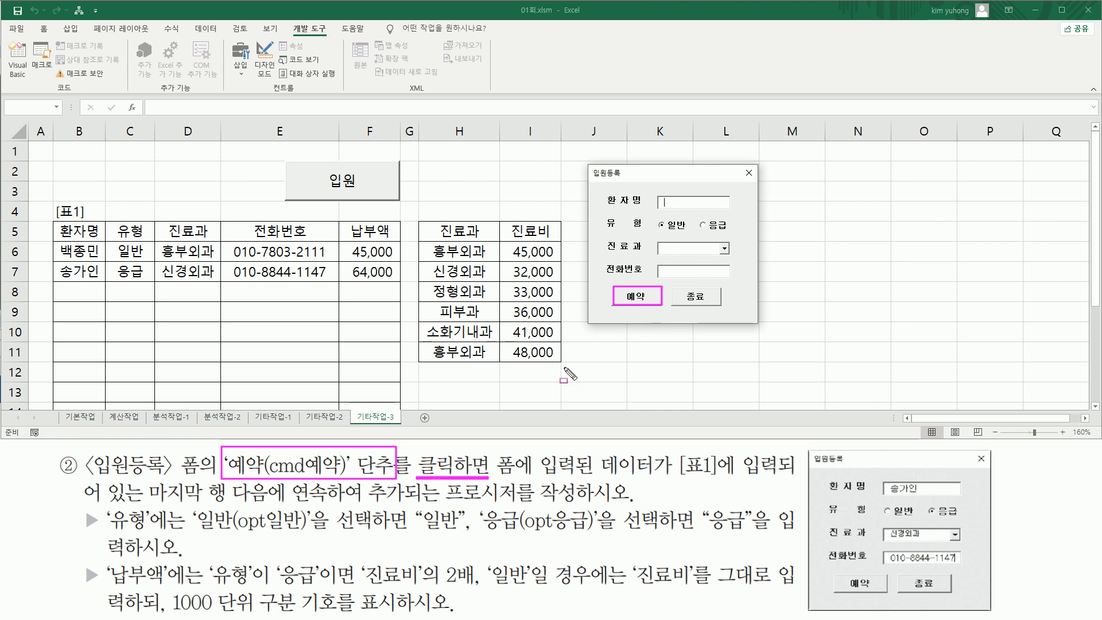
pyautogui.moveTo(498, 448)
pyautogui.mouseDown()
pyautogui.moveTo(520, 477)
pyautogui.moveTo(795, 476)
pyautogui.mouseUp()
pyautogui.moveTo(146, 504); pyautogui.dragTo(634, 506)
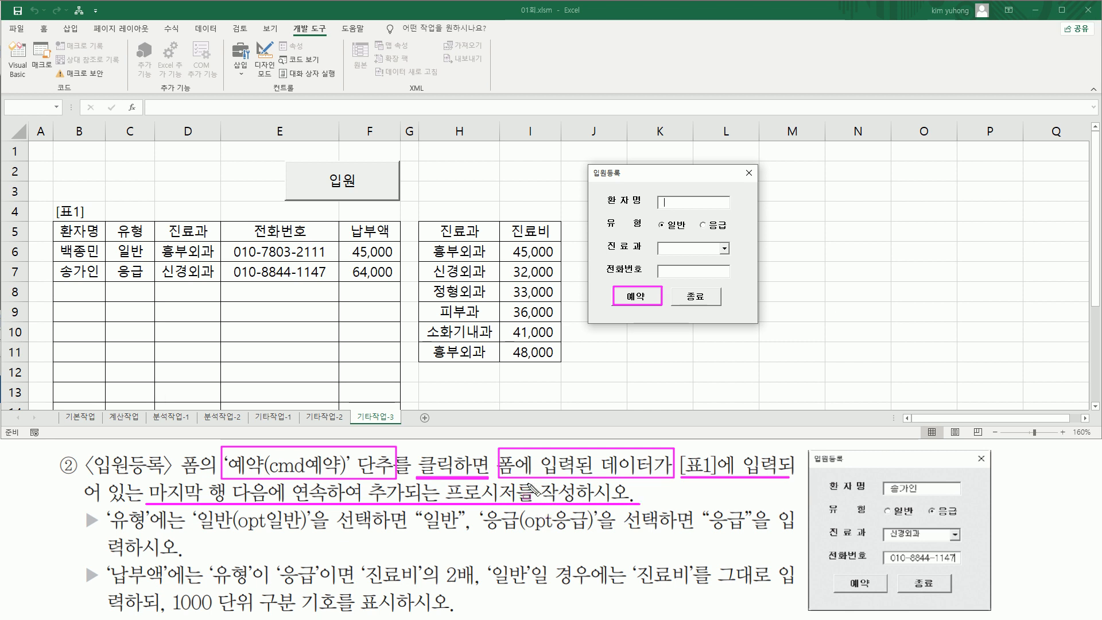
pyautogui.press('Escape')
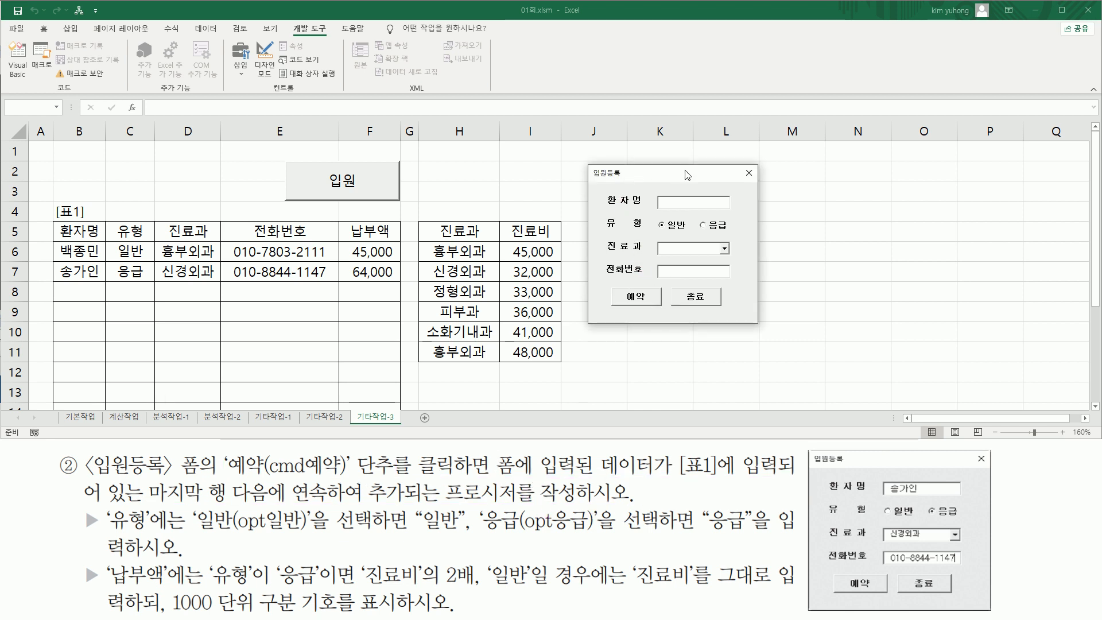
# Examine which 입원등록 form fields supply data and where the new row belongs in [표1]
pyautogui.moveTo(657, 194); pyautogui.dragTo(732, 210)
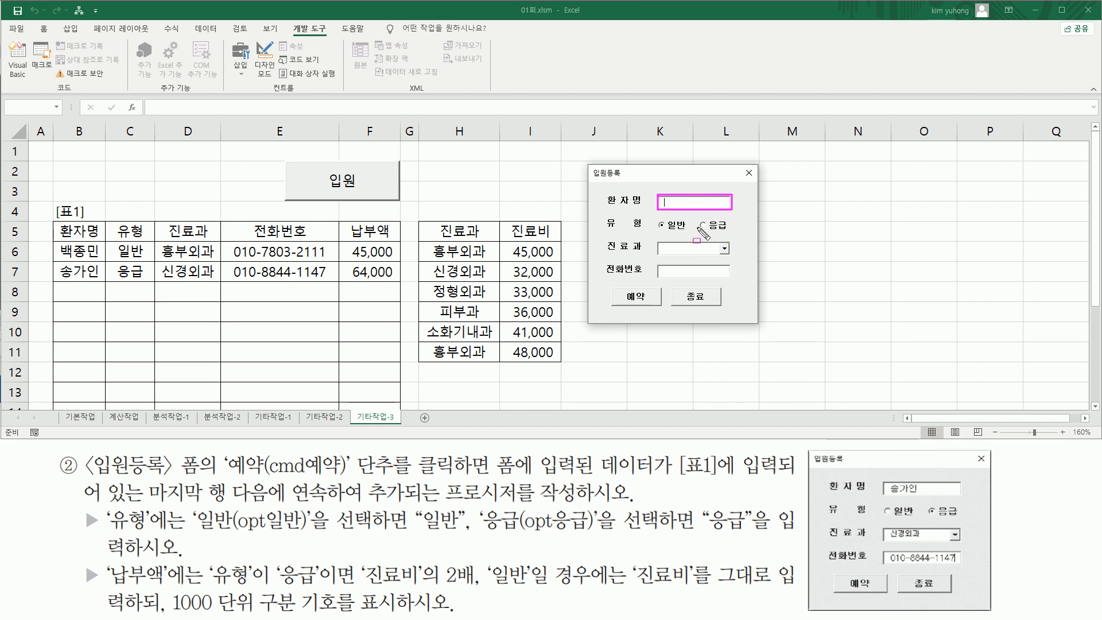
pyautogui.moveTo(657, 240); pyautogui.dragTo(730, 255)
pyautogui.moveTo(654, 263); pyautogui.dragTo(734, 281)
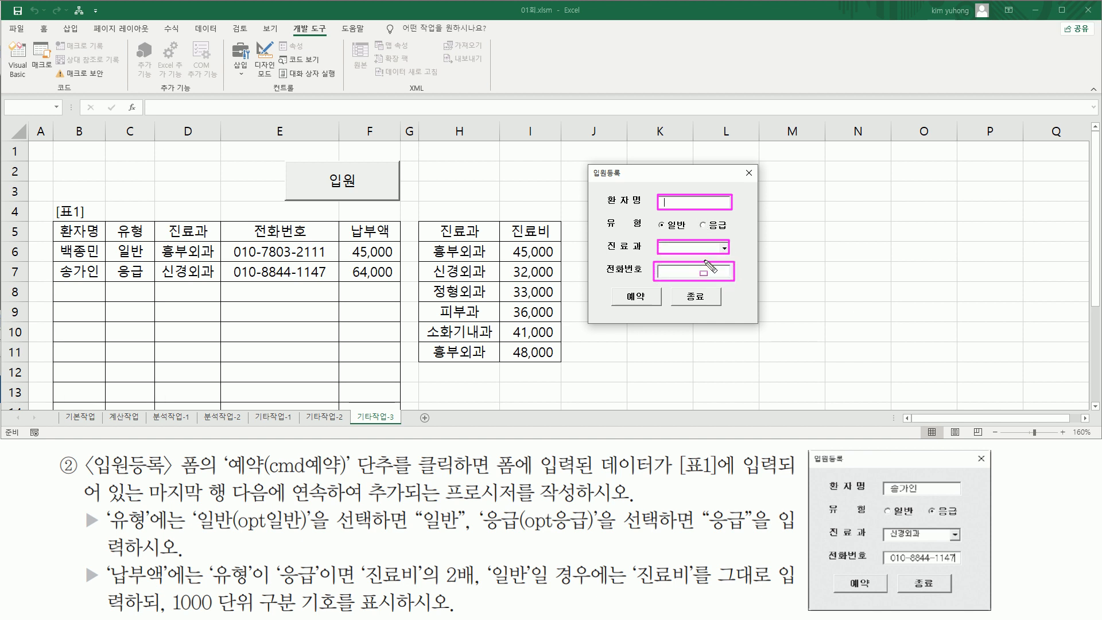
pyautogui.moveTo(618, 287); pyautogui.dragTo(655, 306)
pyautogui.moveTo(650, 189)
pyautogui.mouseDown()
pyautogui.moveTo(746, 290)
pyautogui.moveTo(741, 282)
pyautogui.mouseUp()
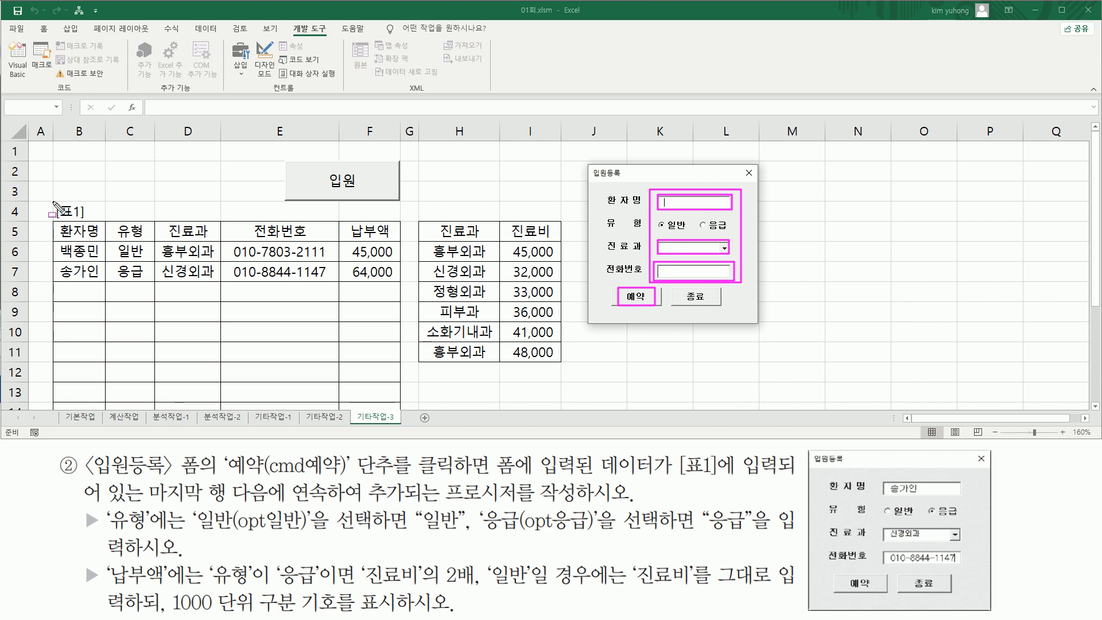
pyautogui.moveTo(54, 201)
pyautogui.mouseDown()
pyautogui.moveTo(64, 261)
pyautogui.moveTo(401, 404)
pyautogui.mouseUp()
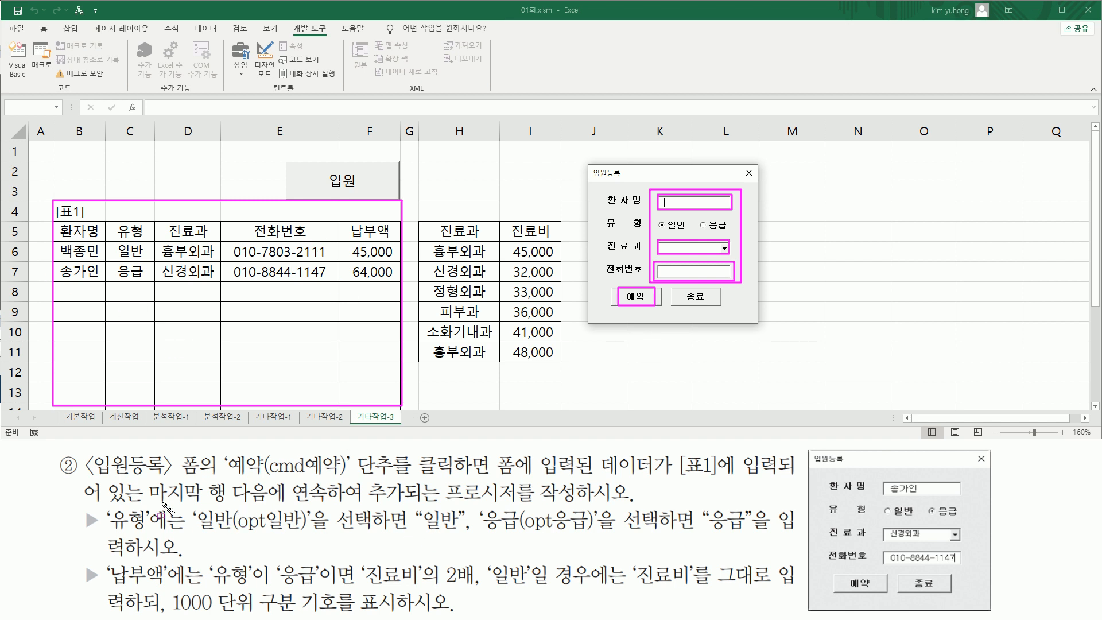
pyautogui.moveTo(142, 499); pyautogui.dragTo(440, 501)
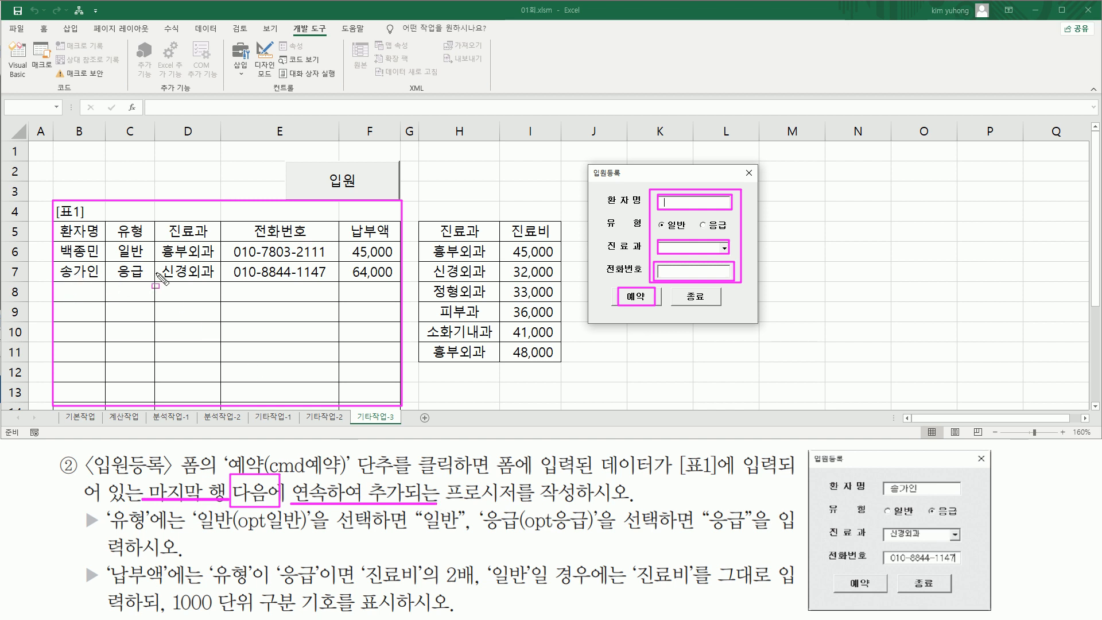
pyautogui.moveTo(61, 288); pyautogui.dragTo(390, 298)
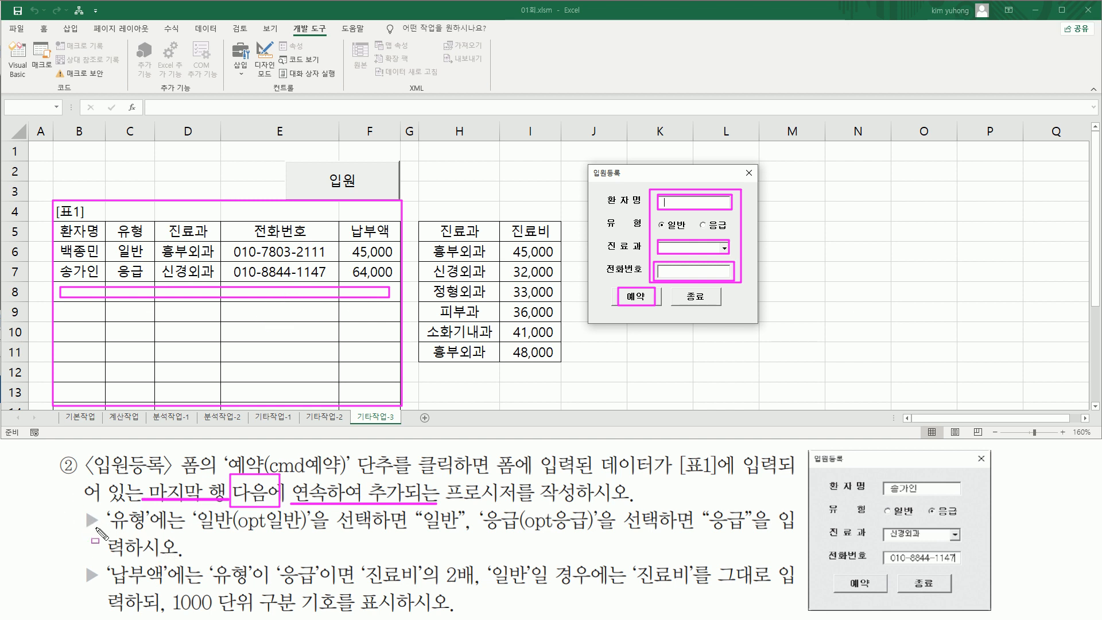
# Read the 유형 rule: enter "일반" when opt일반 is selected and "응급" when opt응급 is selected
pyautogui.moveTo(110, 531); pyautogui.dragTo(150, 531)
pyautogui.press('Escape')
pyautogui.moveTo(649, 215); pyautogui.dragTo(744, 234)
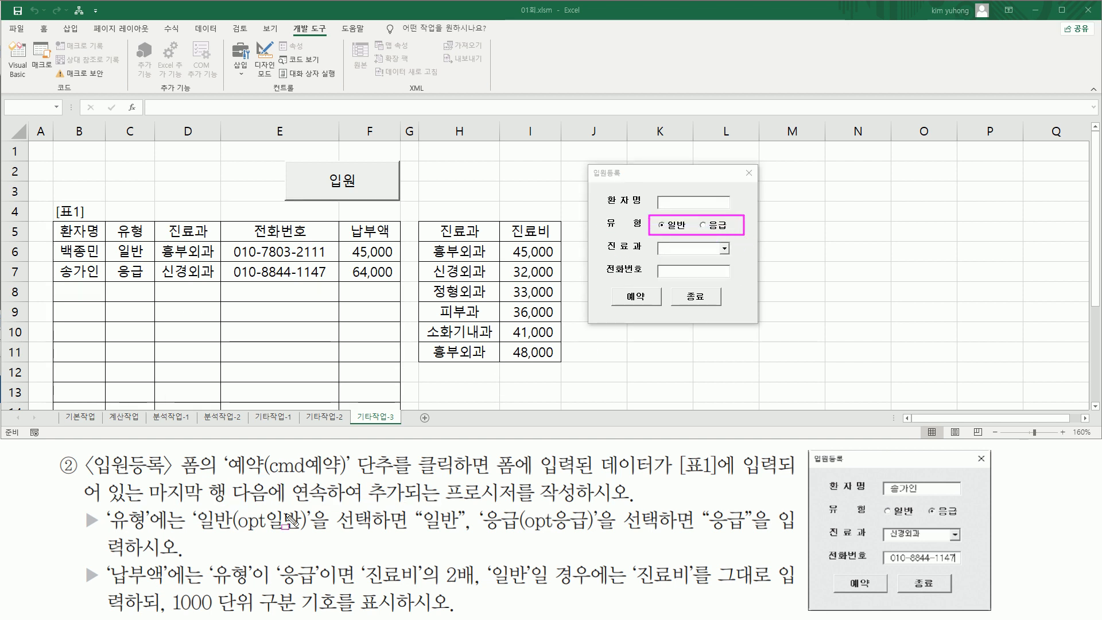
pyautogui.moveTo(199, 530); pyautogui.dragTo(371, 529)
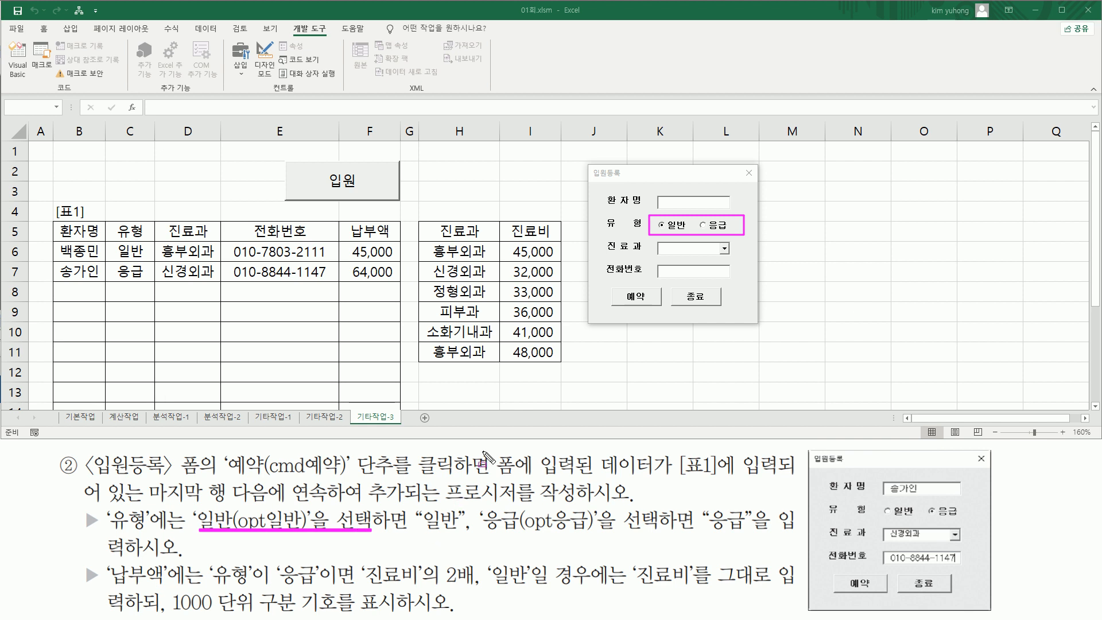
pyautogui.moveTo(425, 507)
pyautogui.mouseDown()
pyautogui.moveTo(457, 531)
pyautogui.moveTo(742, 534)
pyautogui.mouseUp()
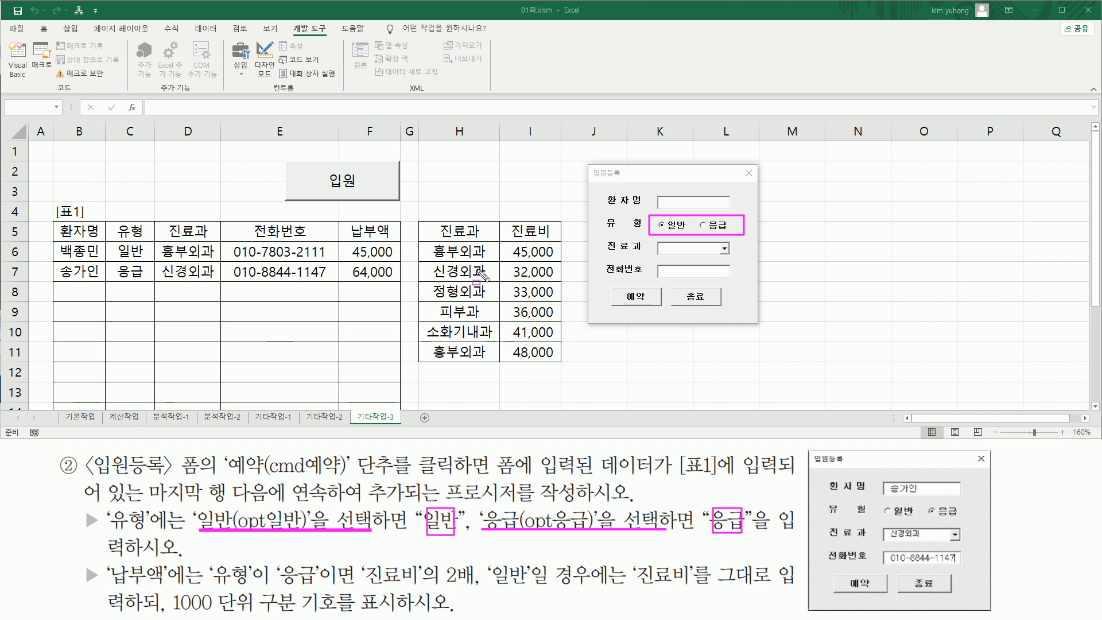
# Match the 환자명, 유형, 진료과 and 전화번호 form fields to their target cells in row 8 of [표1]
pyautogui.moveTo(657, 205); pyautogui.dragTo(720, 206)
pyautogui.moveTo(59, 286); pyautogui.dragTo(99, 297)
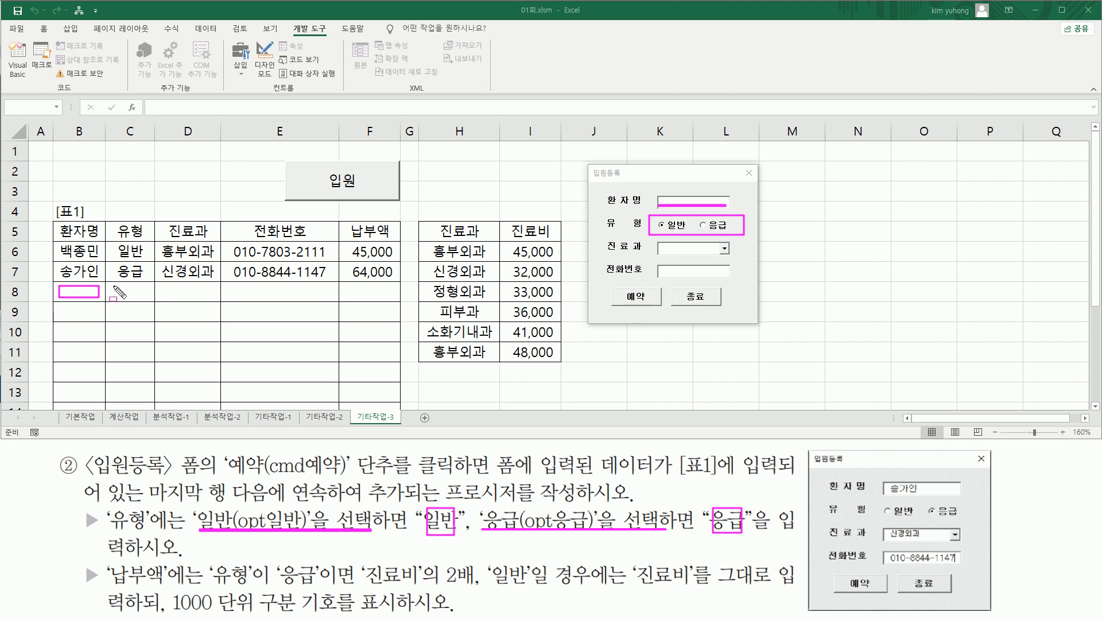
pyautogui.moveTo(116, 283); pyautogui.dragTo(148, 300)
pyautogui.moveTo(656, 241)
pyautogui.mouseDown()
pyautogui.moveTo(734, 258)
pyautogui.moveTo(723, 256)
pyautogui.mouseUp()
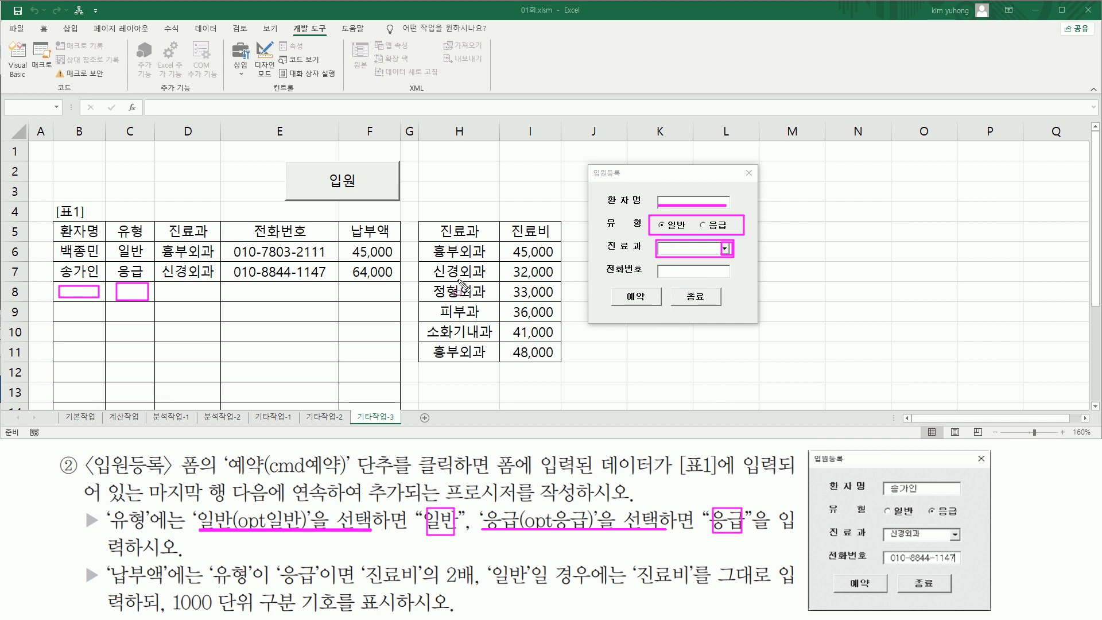
pyautogui.moveTo(161, 283); pyautogui.dragTo(215, 298)
pyautogui.moveTo(656, 265); pyautogui.dragTo(735, 279)
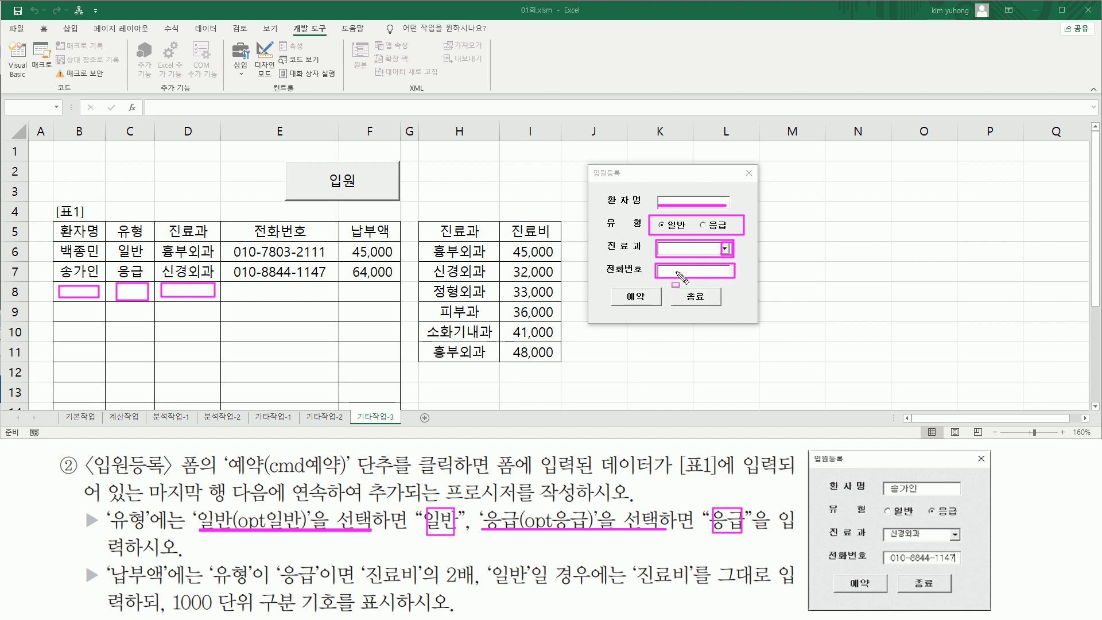
pyautogui.moveTo(229, 285); pyautogui.dragTo(330, 298)
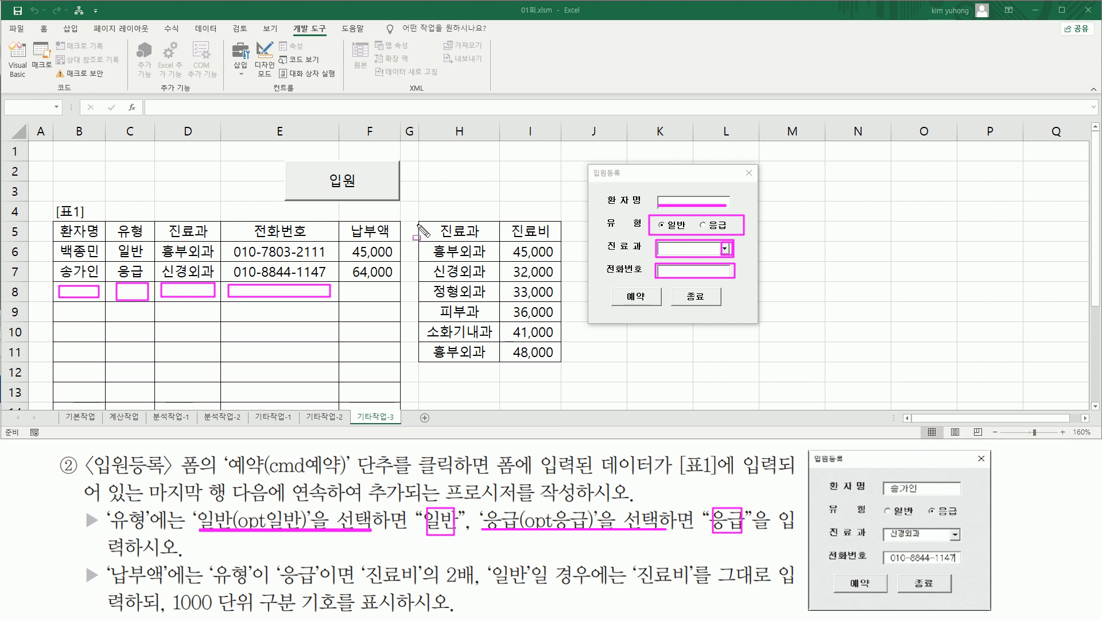
# Read the 납부액 rule against the 진료비 table: double for 응급, unchanged for 일반, with a thousands separator
pyautogui.moveTo(418, 218)
pyautogui.mouseDown()
pyautogui.moveTo(479, 341)
pyautogui.moveTo(566, 359)
pyautogui.mouseUp()
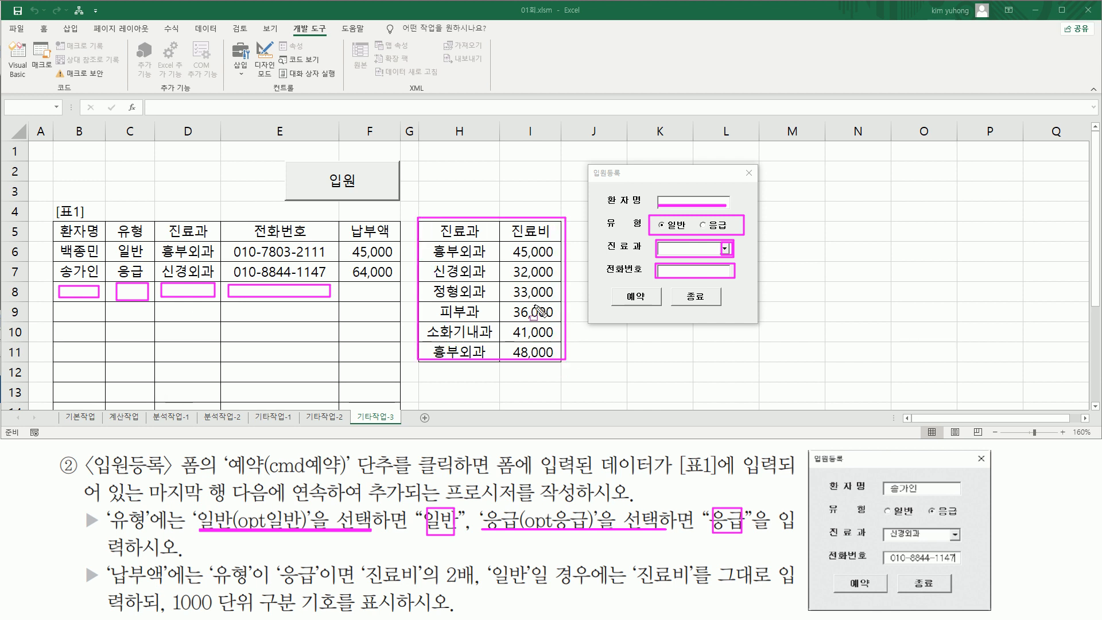
pyautogui.moveTo(511, 247)
pyautogui.mouseDown()
pyautogui.moveTo(566, 367)
pyautogui.moveTo(554, 359)
pyautogui.mouseUp()
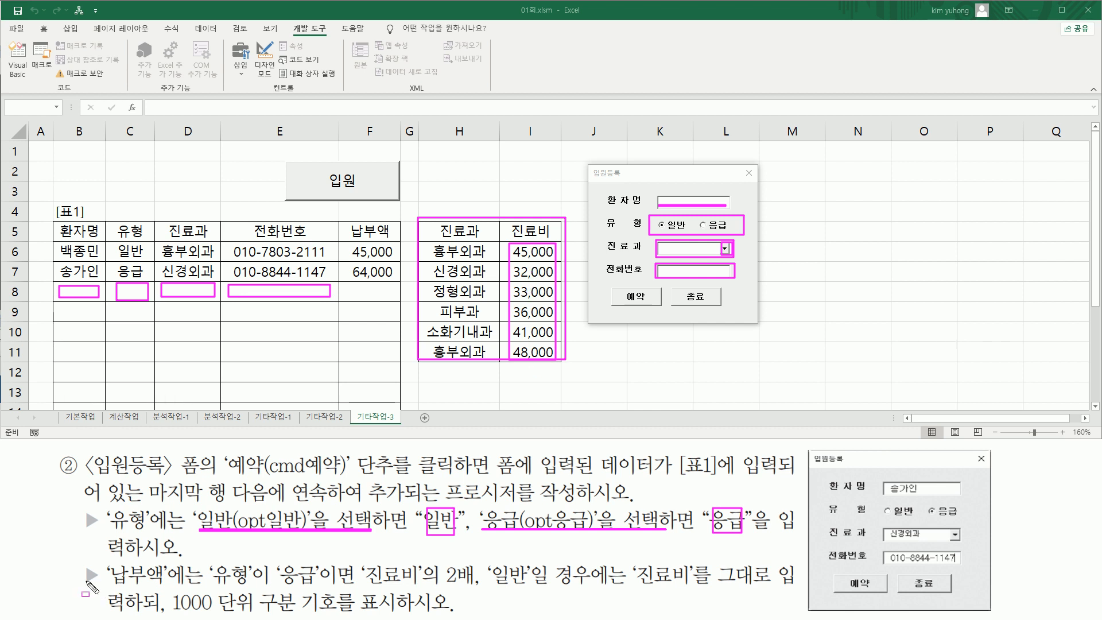
pyautogui.moveTo(108, 561)
pyautogui.mouseDown()
pyautogui.moveTo(171, 585)
pyautogui.moveTo(527, 591)
pyautogui.mouseUp()
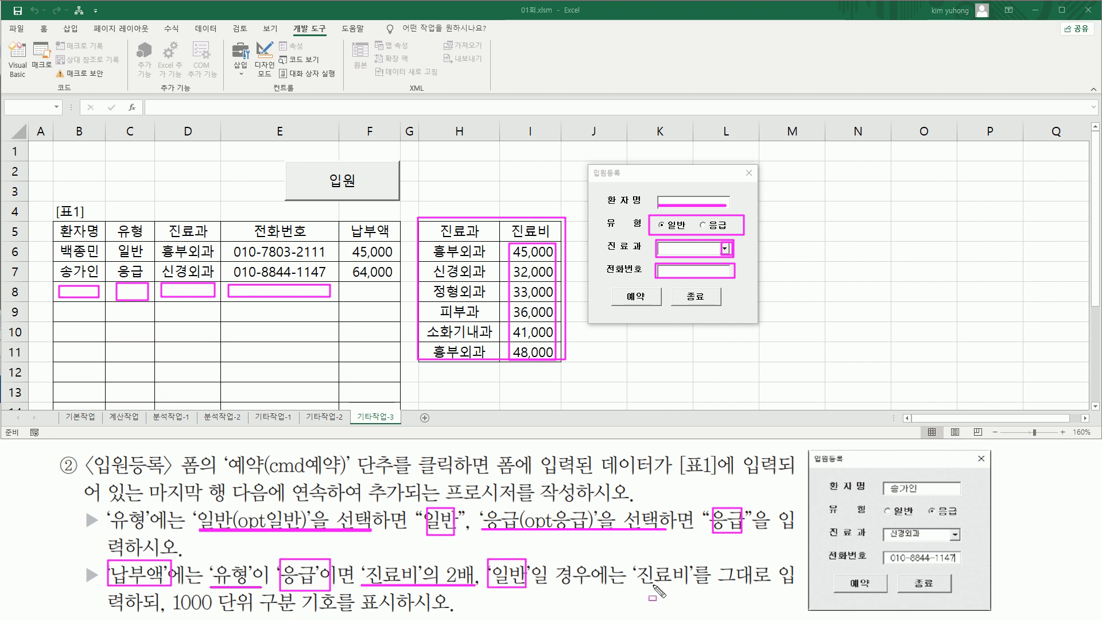
pyautogui.moveTo(632, 587); pyautogui.dragTo(802, 586)
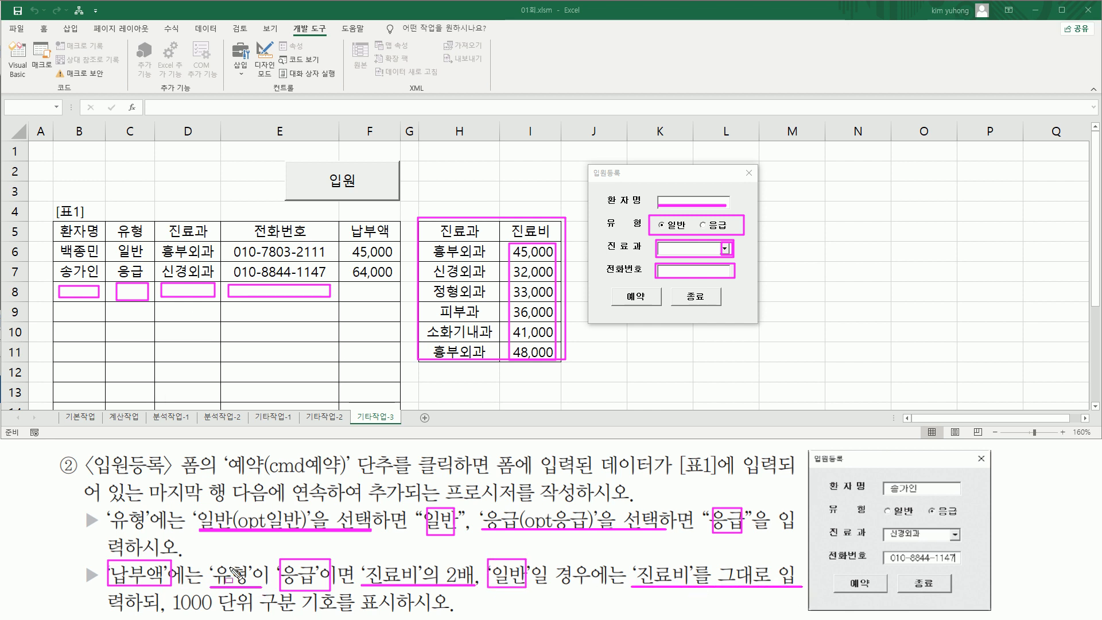
pyautogui.moveTo(170, 613); pyautogui.dragTo(353, 613)
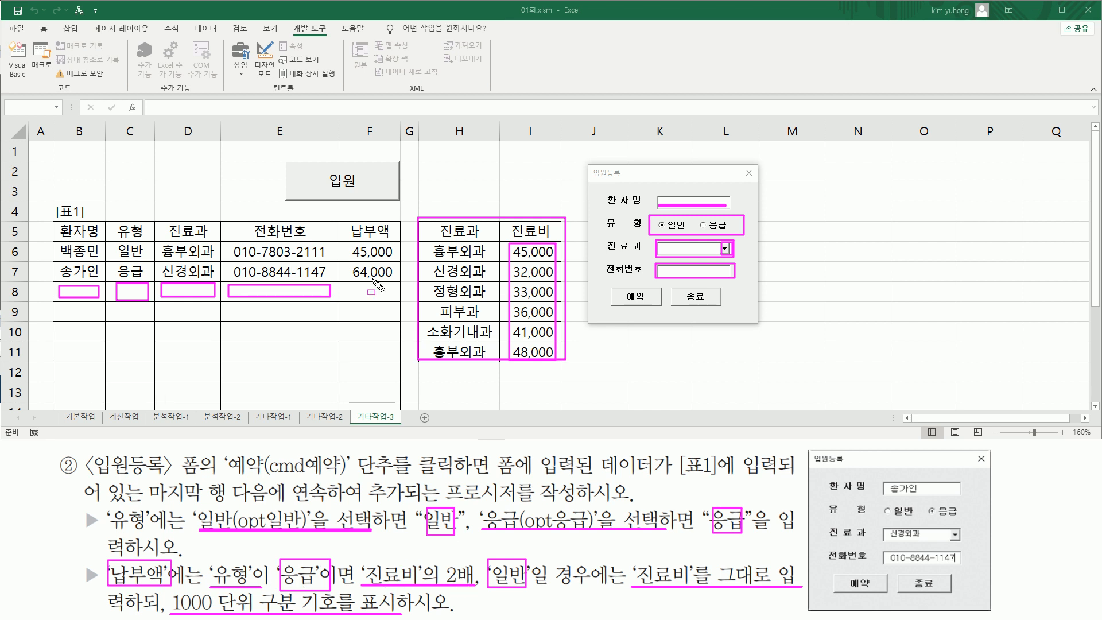
pyautogui.moveTo(348, 285); pyautogui.dragTo(396, 298)
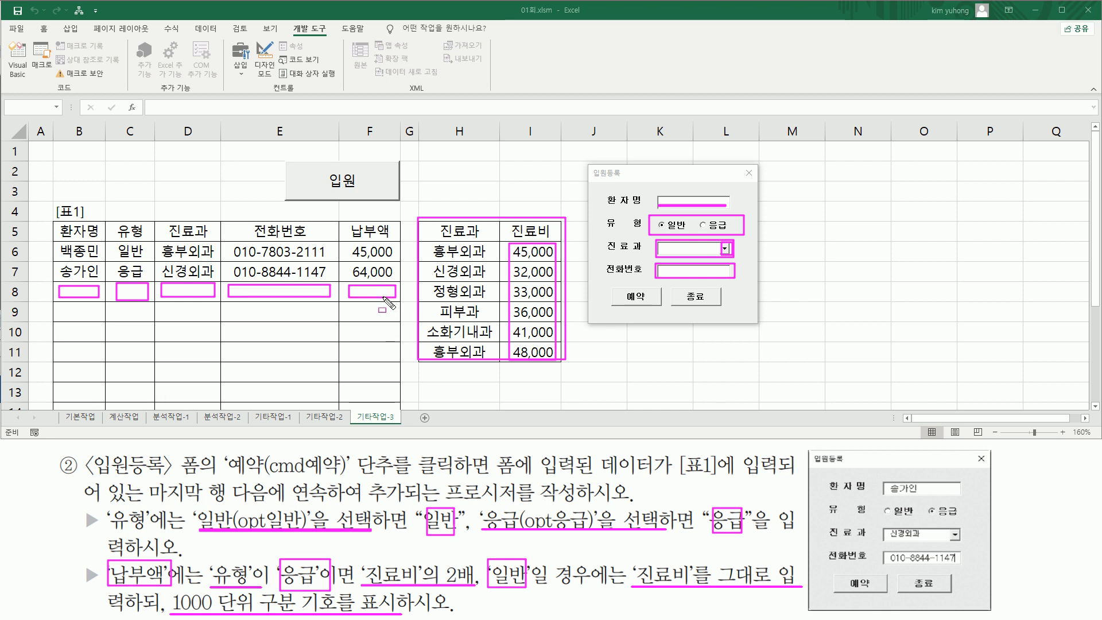
pyautogui.press('Escape')
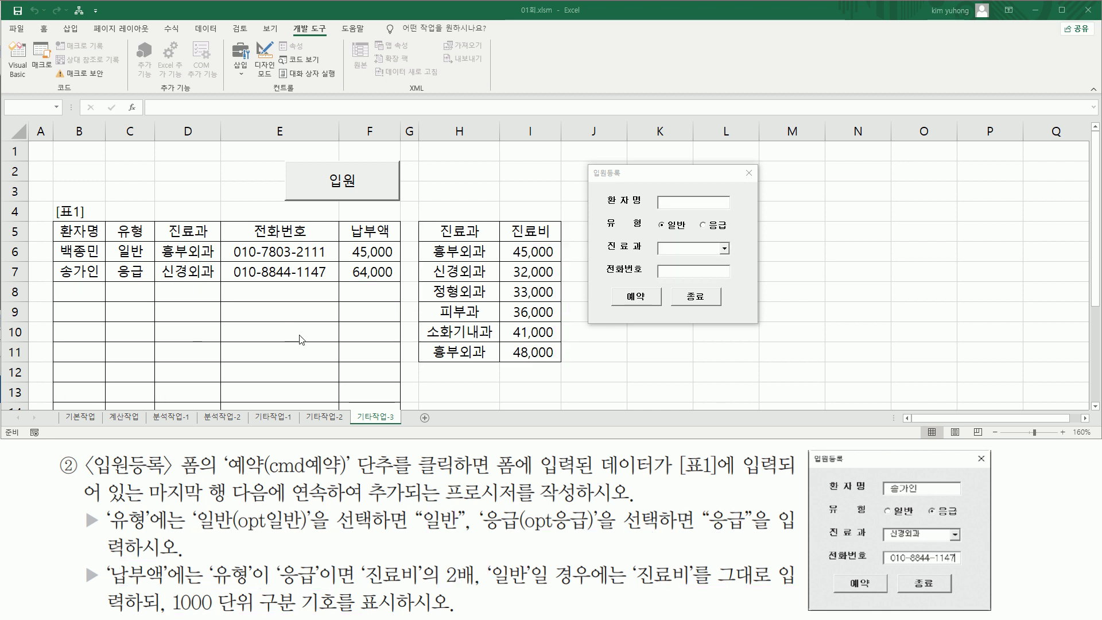
# Review how 예약 transfers the form entries to row 8 and where the [표1] label sits relative to the table
pyautogui.moveTo(606, 281); pyautogui.dragTo(666, 311)
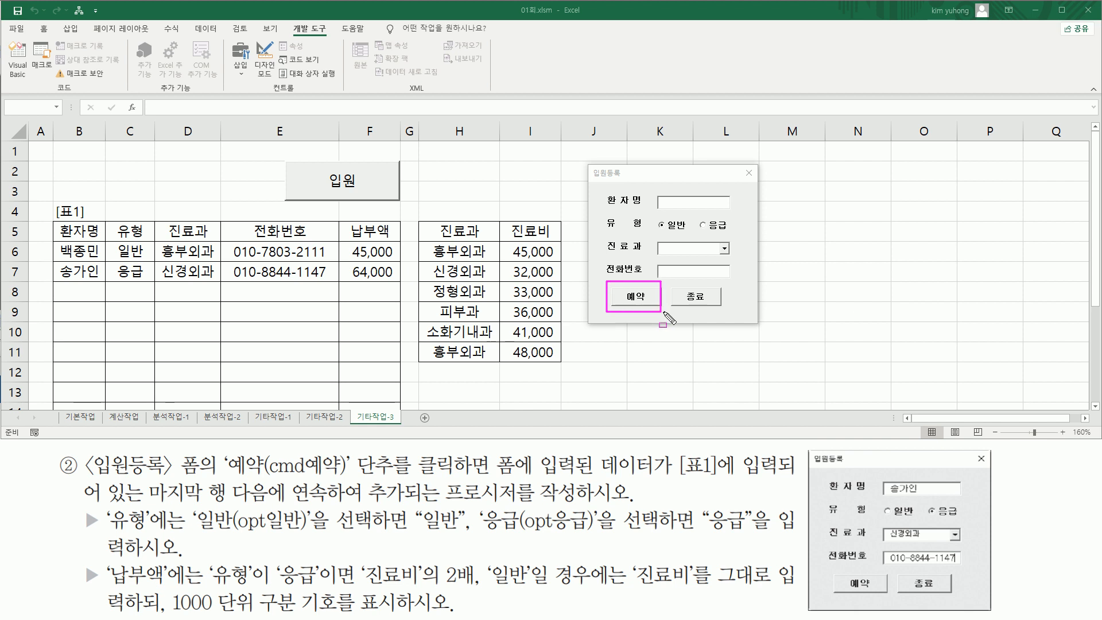
pyautogui.moveTo(651, 191); pyautogui.dragTo(737, 282)
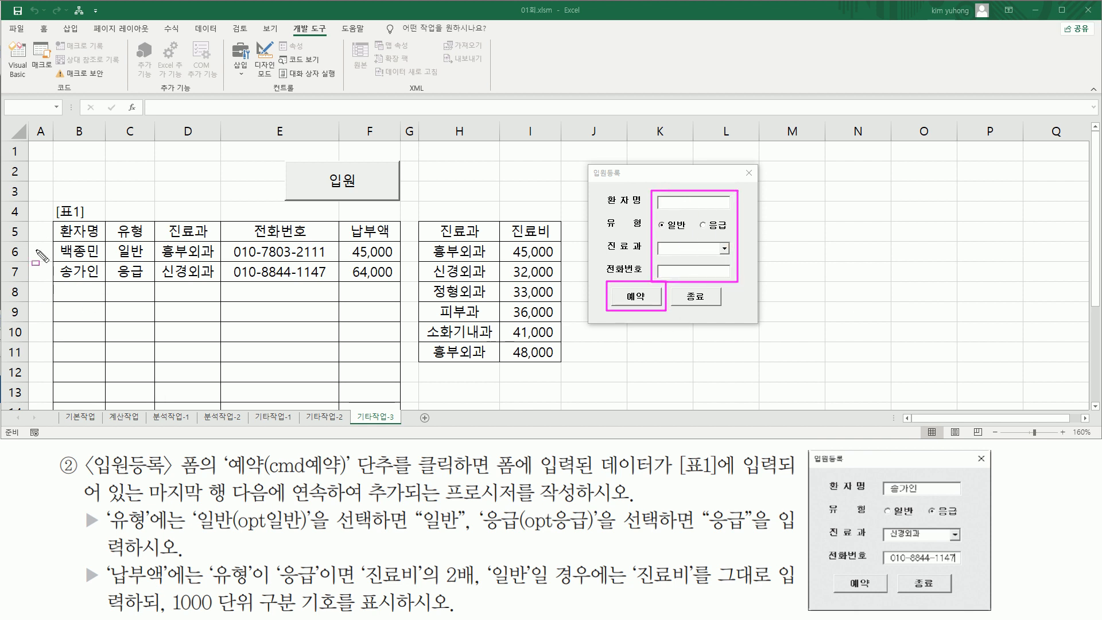
pyautogui.moveTo(57, 283); pyautogui.dragTo(394, 298)
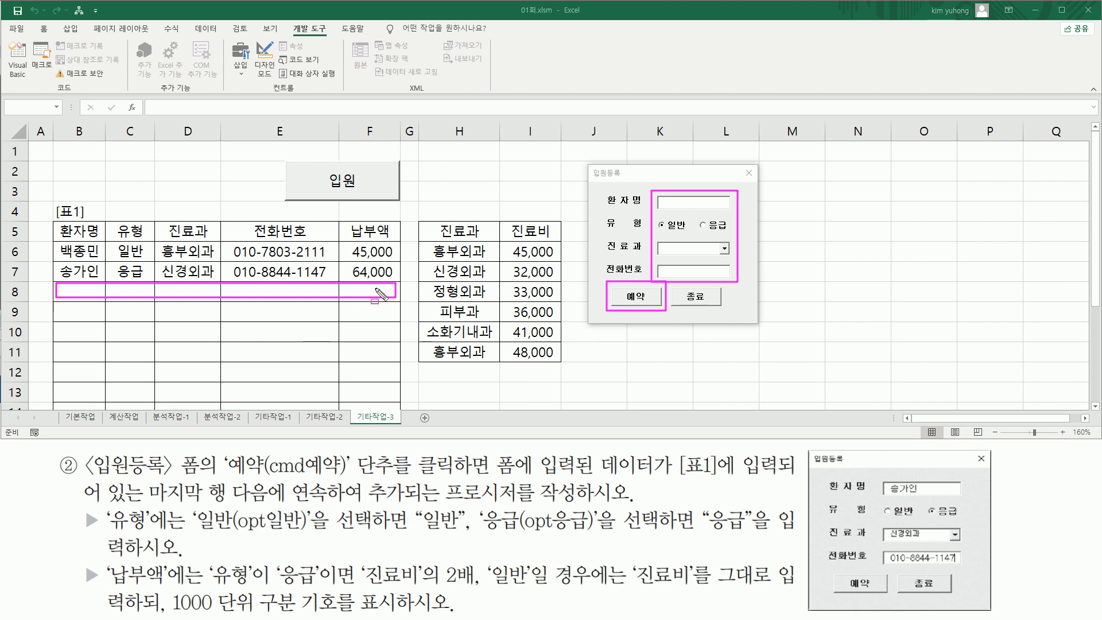
pyautogui.press('Escape')
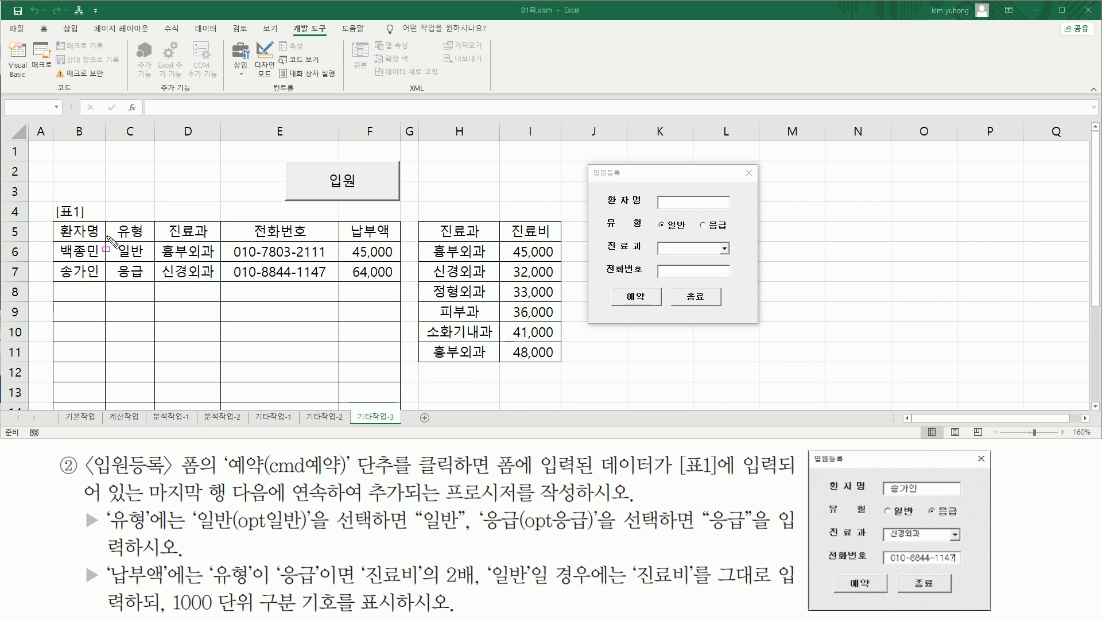
pyautogui.moveTo(58, 227)
pyautogui.mouseDown()
pyautogui.moveTo(104, 242)
pyautogui.moveTo(348, 254)
pyautogui.moveTo(401, 409)
pyautogui.mouseUp()
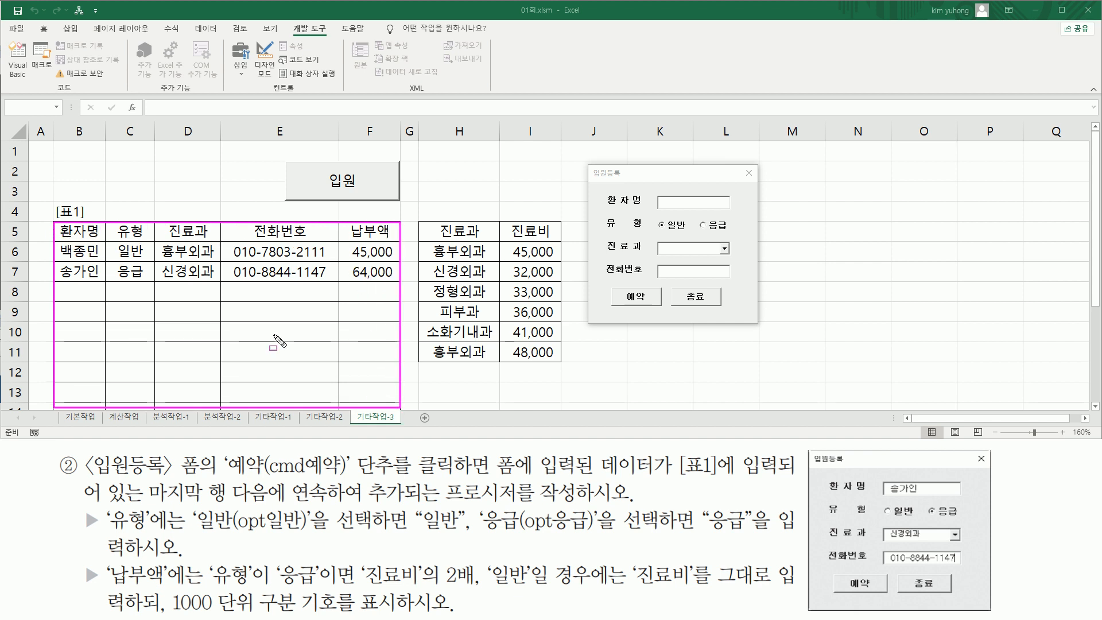
pyautogui.moveTo(53, 202); pyautogui.dragTo(92, 219)
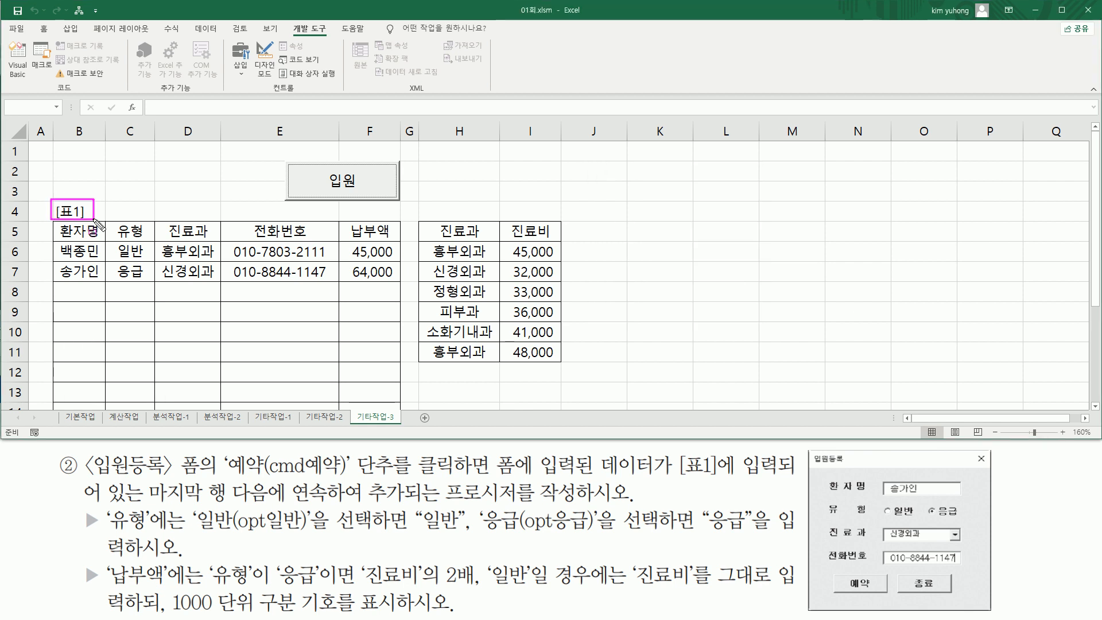
# Move the [표1] label up to cell B3, leaving a blank row above the table header
pyautogui.click(80, 214)
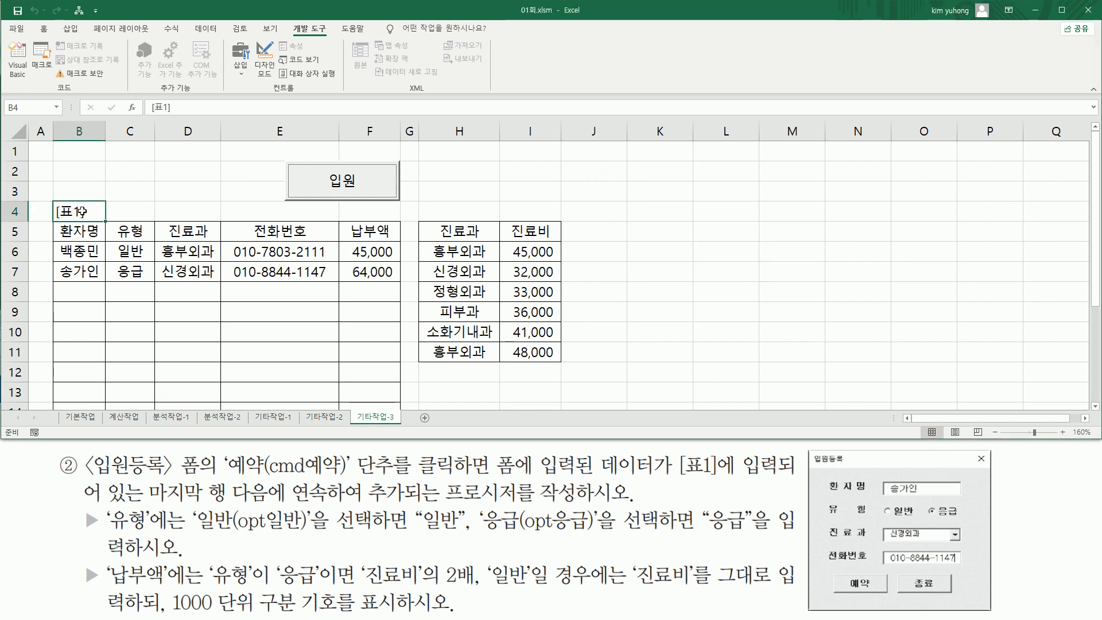
pyautogui.moveTo(90, 202); pyautogui.dragTo(87, 194)
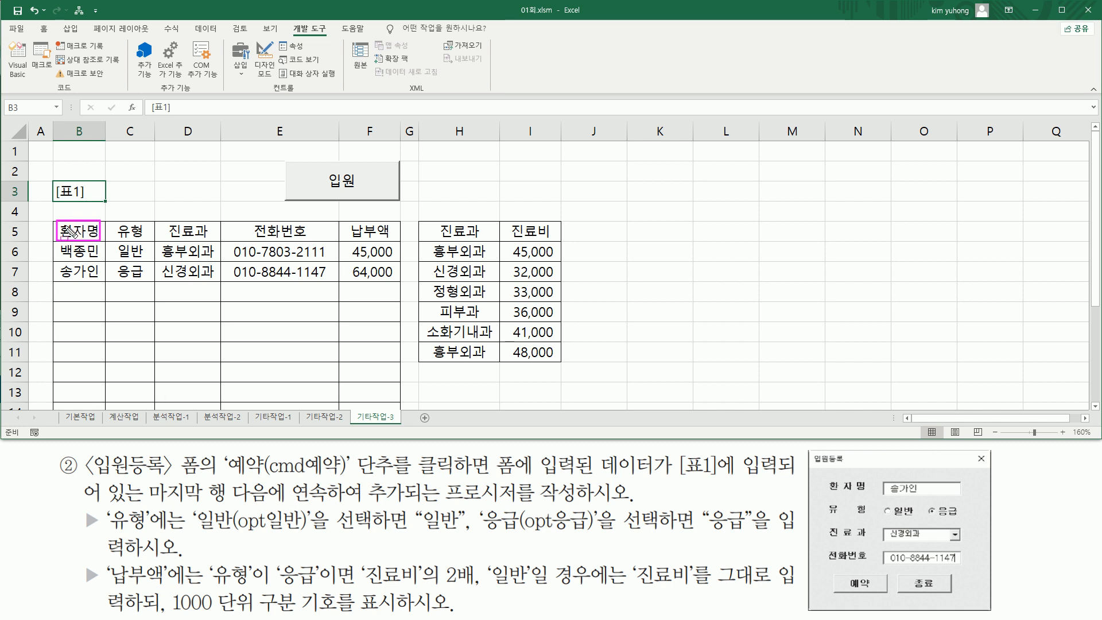
pyautogui.press('Escape')
pyautogui.moveTo(57, 207); pyautogui.dragTo(102, 217)
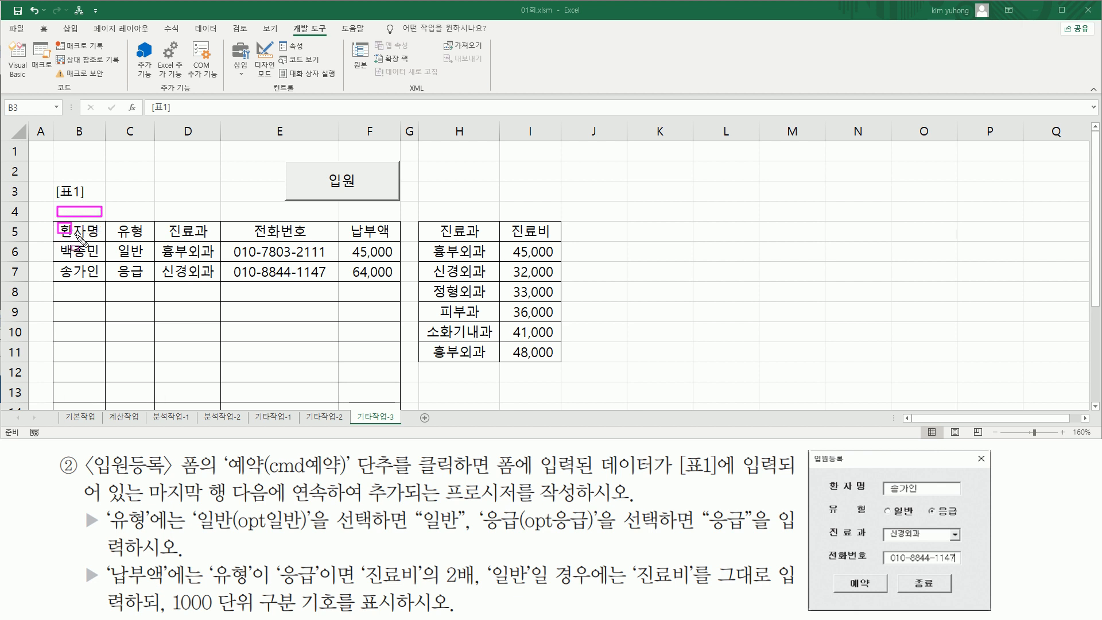
pyautogui.press('Escape')
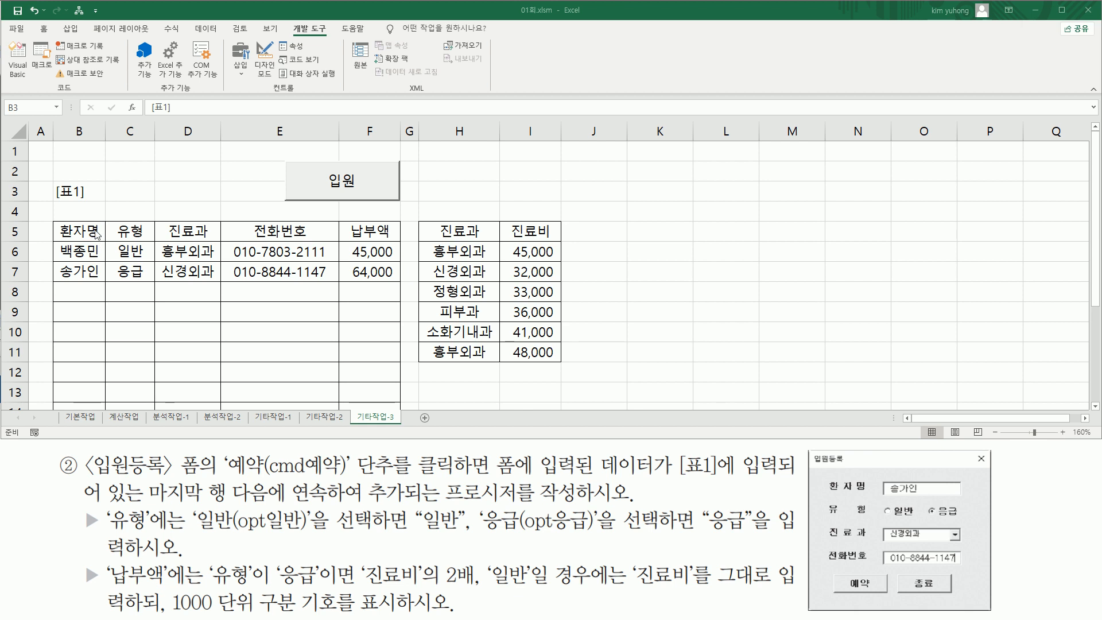
# Move the [표1] label back to cell B4, directly above the 환자명 header
pyautogui.click(80, 192)
pyautogui.moveTo(81, 200); pyautogui.dragTo(85, 215)
pyautogui.click(76, 232)
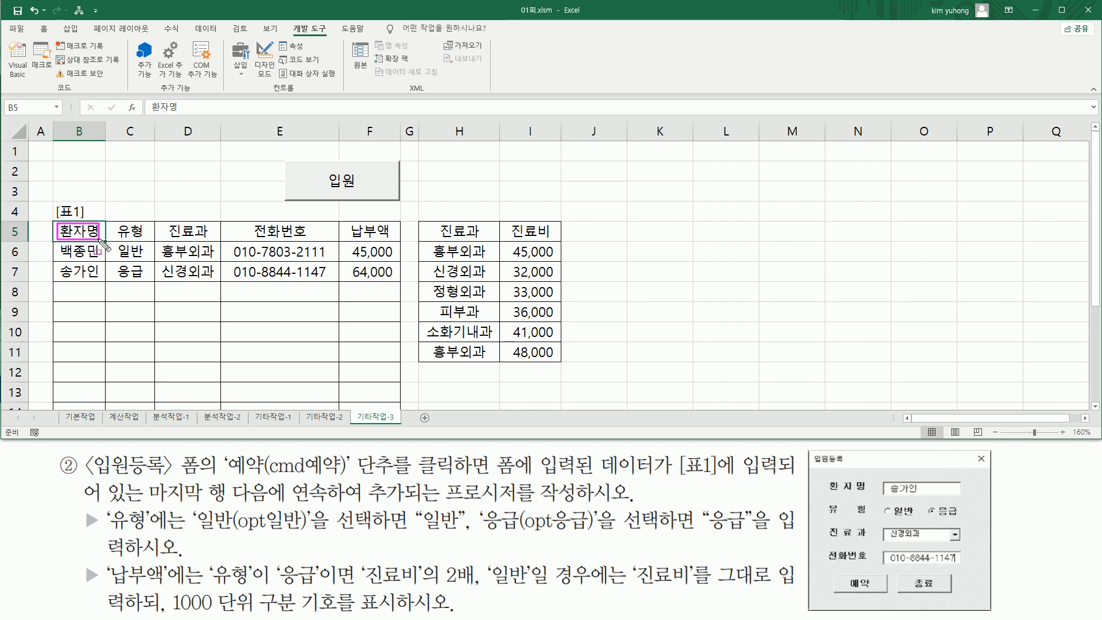
pyautogui.moveTo(54, 202); pyautogui.dragTo(96, 221)
pyautogui.press('Escape')
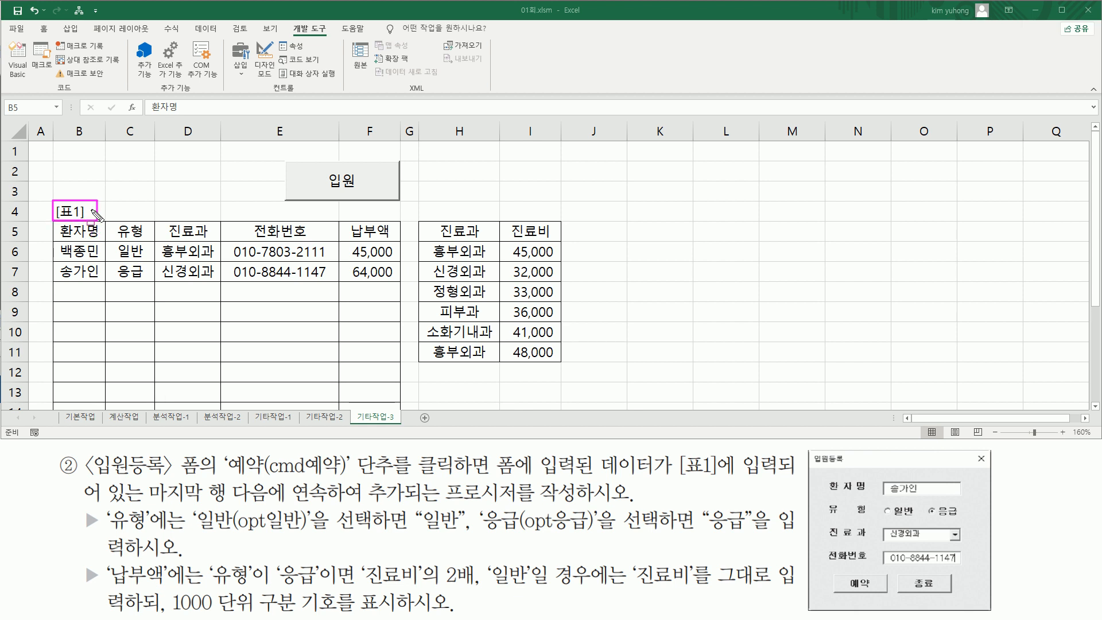
pyautogui.press('Escape')
# Reopen the 입원등록 form beside the tables and work out the column numbers for its fields, counting A to F as 1 to 6
pyautogui.click(342, 180)
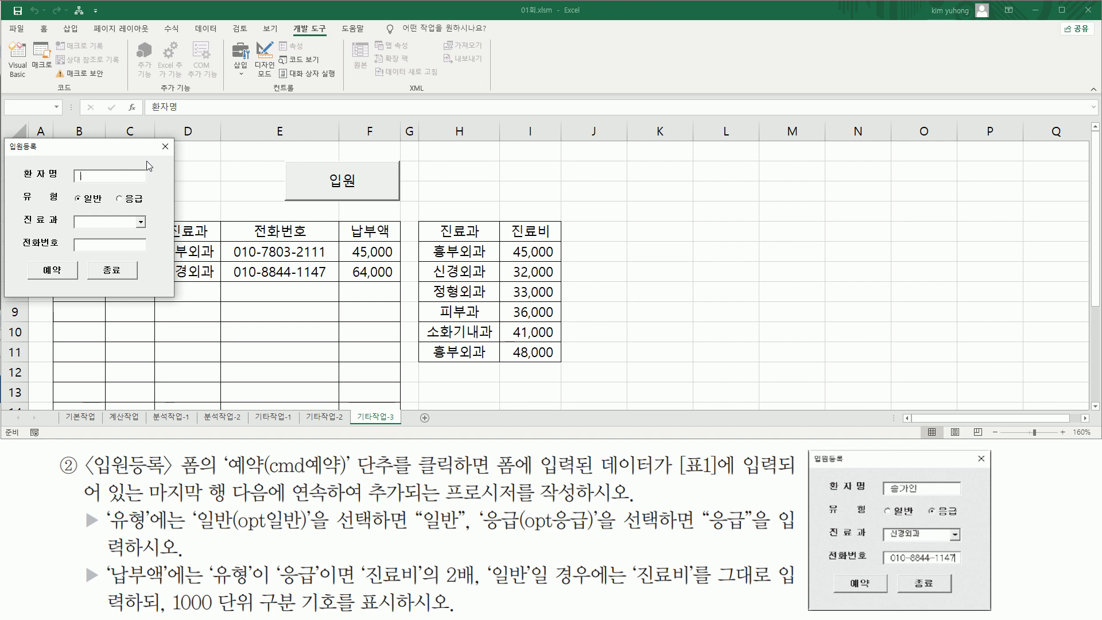
pyautogui.moveTo(112, 155)
pyautogui.mouseDown()
pyautogui.moveTo(624, 165)
pyautogui.moveTo(706, 186)
pyautogui.moveTo(744, 218)
pyautogui.mouseUp()
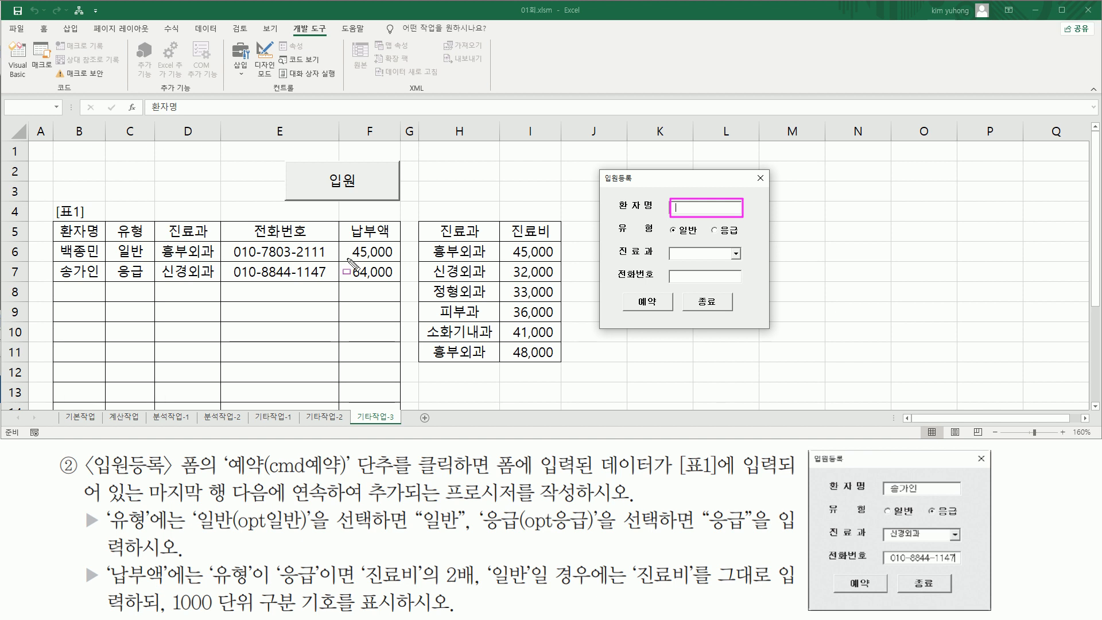
pyautogui.moveTo(79, 128); pyautogui.dragTo(78, 313)
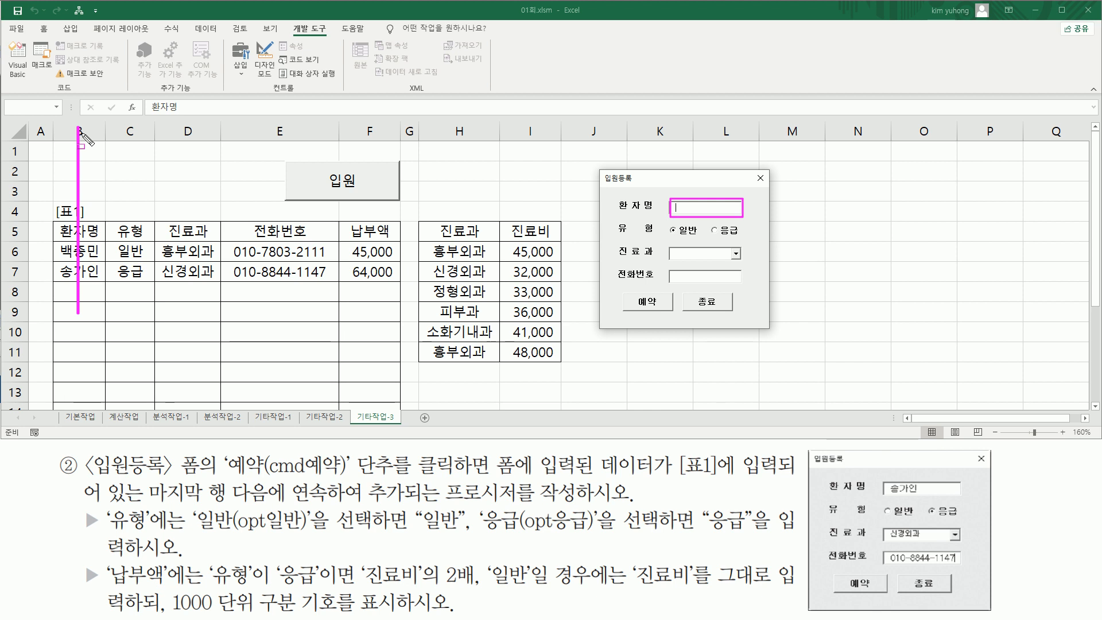
pyautogui.press('Escape')
pyautogui.hotkey('ctrl', '2')
pyautogui.moveTo(37, 199)
pyautogui.mouseDown()
pyautogui.moveTo(33, 187)
pyautogui.moveTo(41, 217)
pyautogui.moveTo(83, 216)
pyautogui.mouseUp()
pyautogui.moveTo(60, 212)
pyautogui.mouseDown()
pyautogui.moveTo(198, 204)
pyautogui.moveTo(184, 216)
pyautogui.mouseUp()
pyautogui.moveTo(255, 187)
pyautogui.mouseDown()
pyautogui.moveTo(262, 215)
pyautogui.moveTo(247, 215)
pyautogui.mouseUp()
pyautogui.moveTo(246, 199); pyautogui.dragTo(279, 201)
pyautogui.moveTo(383, 189); pyautogui.dragTo(371, 217)
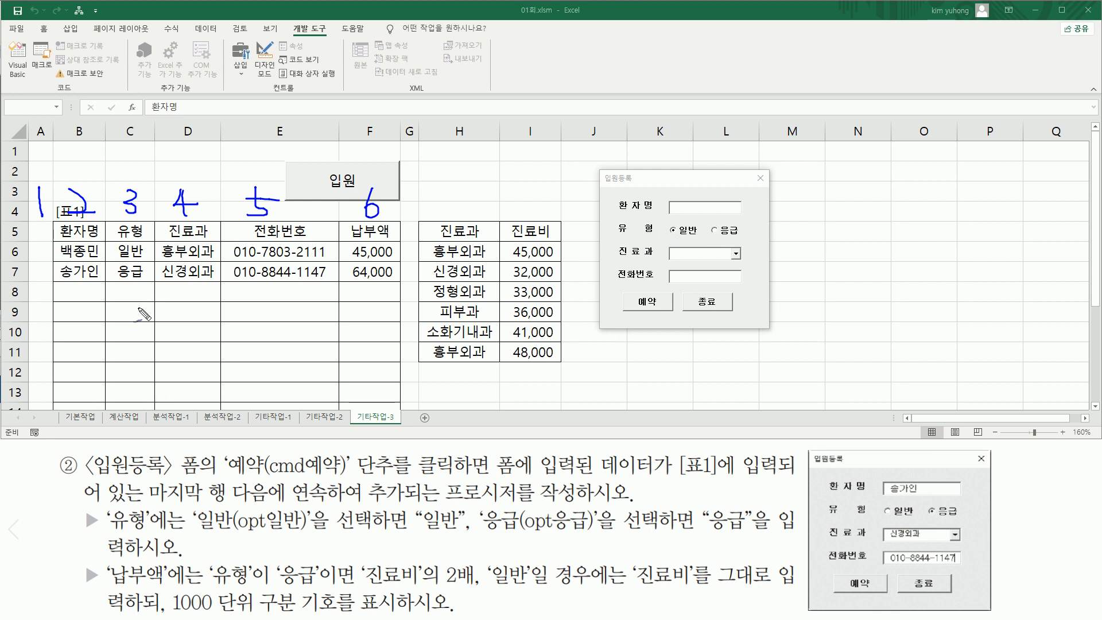
# Examine how the 유형 value in the new row determines 납부액, with 응급 charged twice the 진료비
pyautogui.moveTo(119, 302)
pyautogui.mouseDown()
pyautogui.moveTo(148, 290)
pyautogui.moveTo(116, 295)
pyautogui.mouseUp()
pyautogui.moveTo(85, 574); pyautogui.dragTo(91, 571)
pyautogui.moveTo(277, 588); pyautogui.dragTo(478, 586)
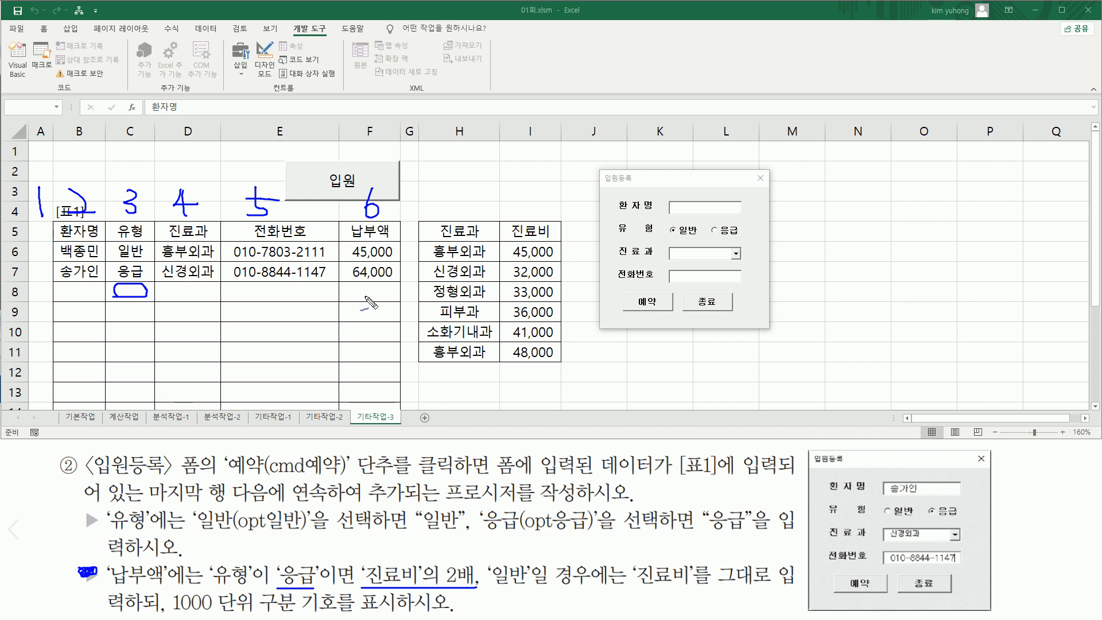
pyautogui.press('Escape')
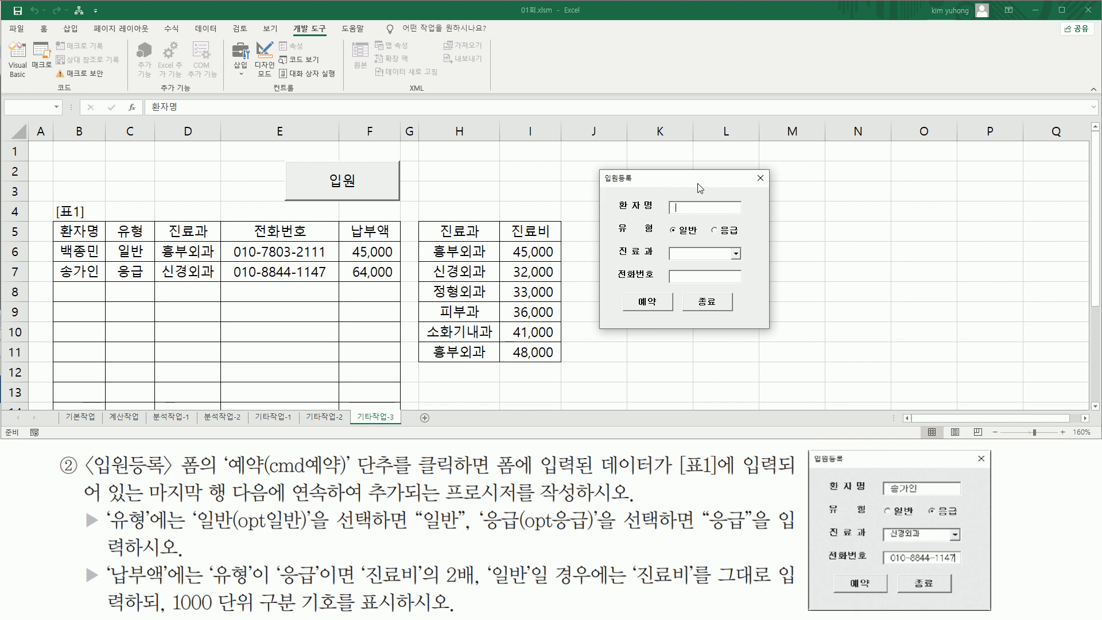
# Close the running form and bring up the 입원등록 form's design in the Visual Basic editor for the cmd예약 procedure
pyautogui.click(760, 178)
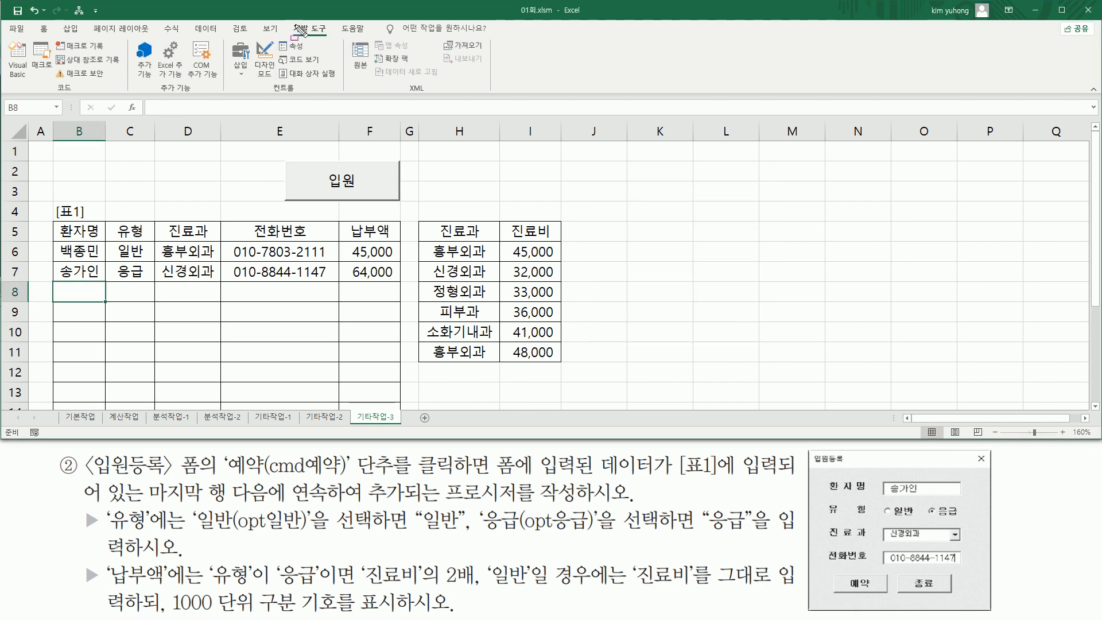
pyautogui.moveTo(288, 19); pyautogui.dragTo(336, 38)
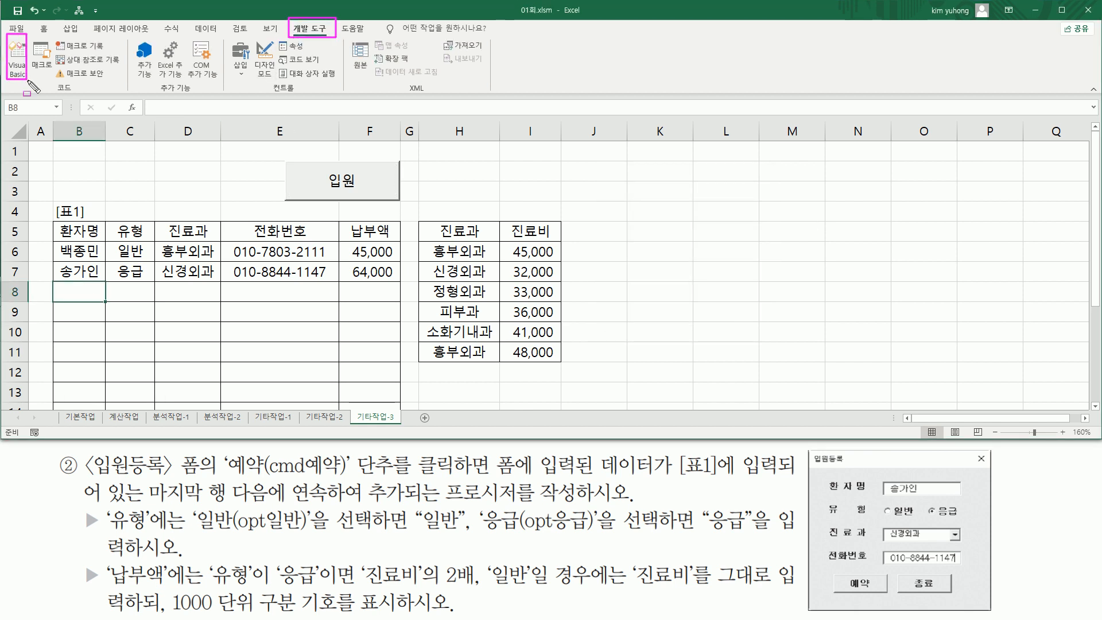
pyautogui.press('Escape')
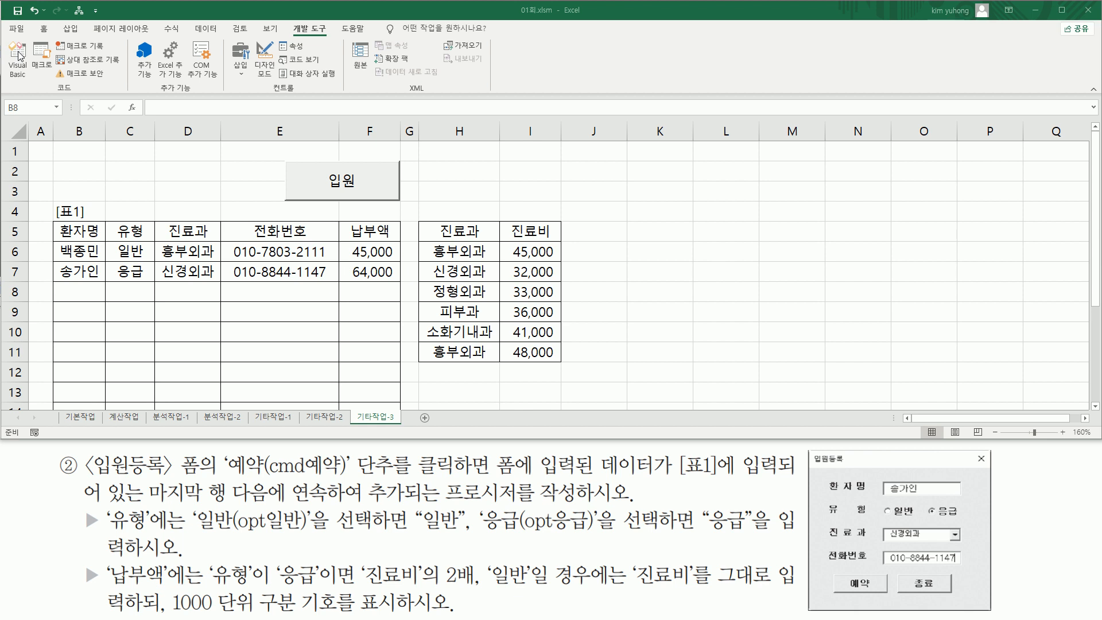
pyautogui.click(19, 56)
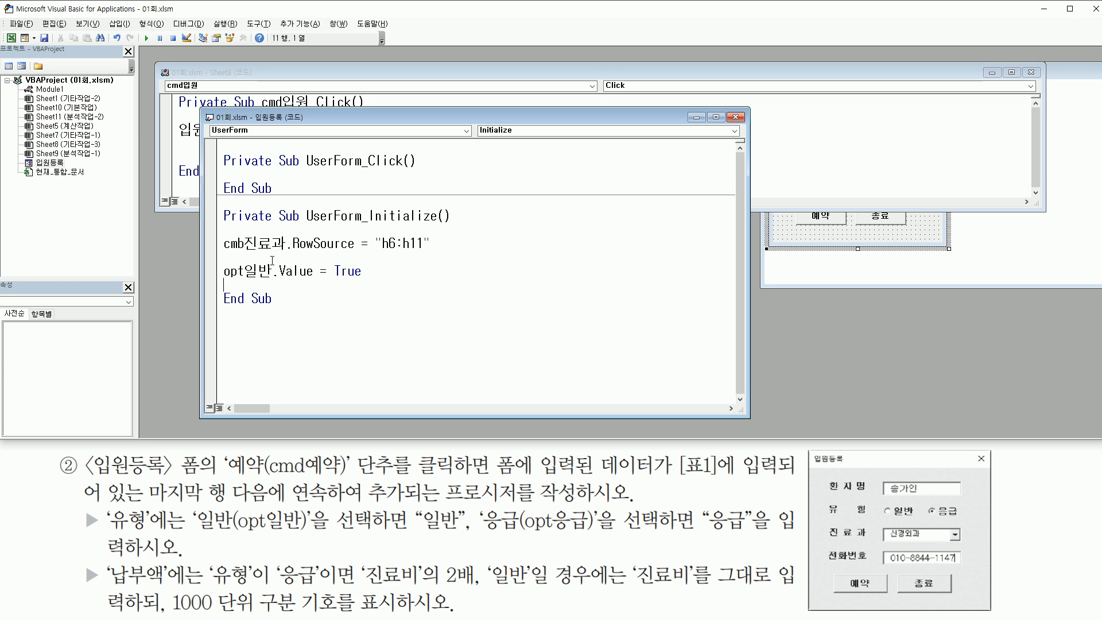
pyautogui.click(894, 273)
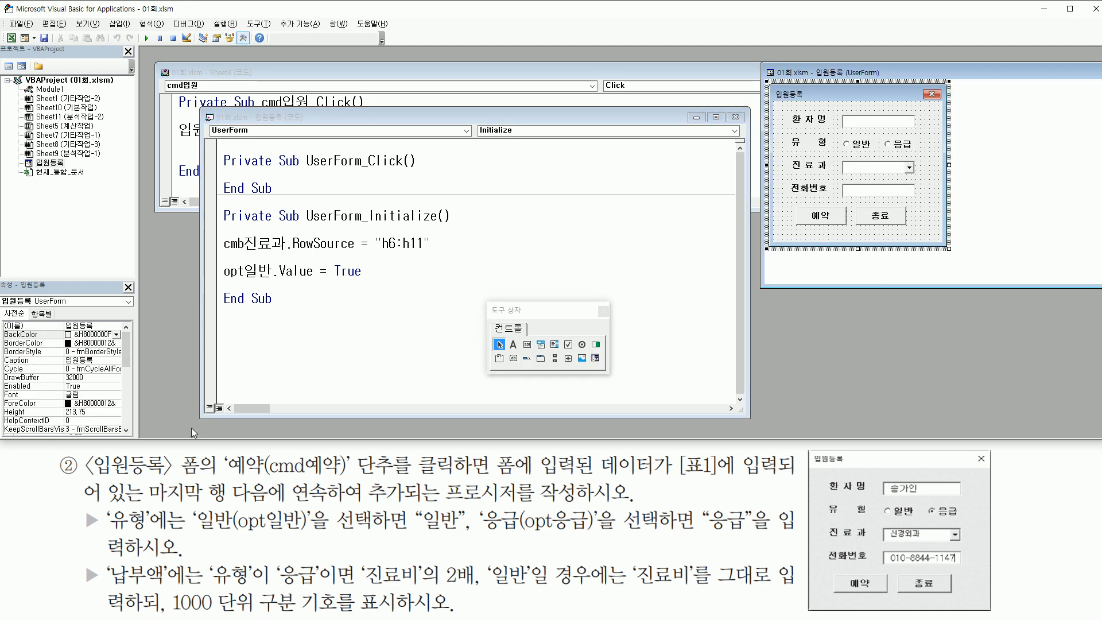
pyautogui.moveTo(92, 469)
pyautogui.mouseDown()
pyautogui.moveTo(161, 481)
pyautogui.moveTo(501, 480)
pyautogui.mouseUp()
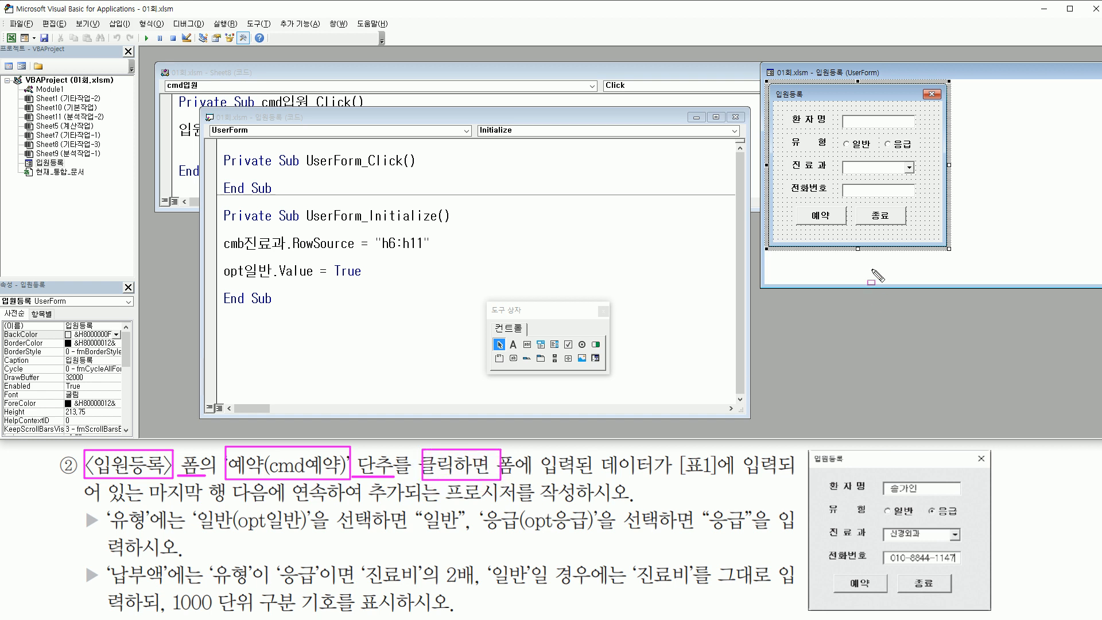
# Create the click event procedure for the 예약 button (cmd예약) and make blank lines in its body for the code
pyautogui.moveTo(795, 204); pyautogui.dragTo(849, 228)
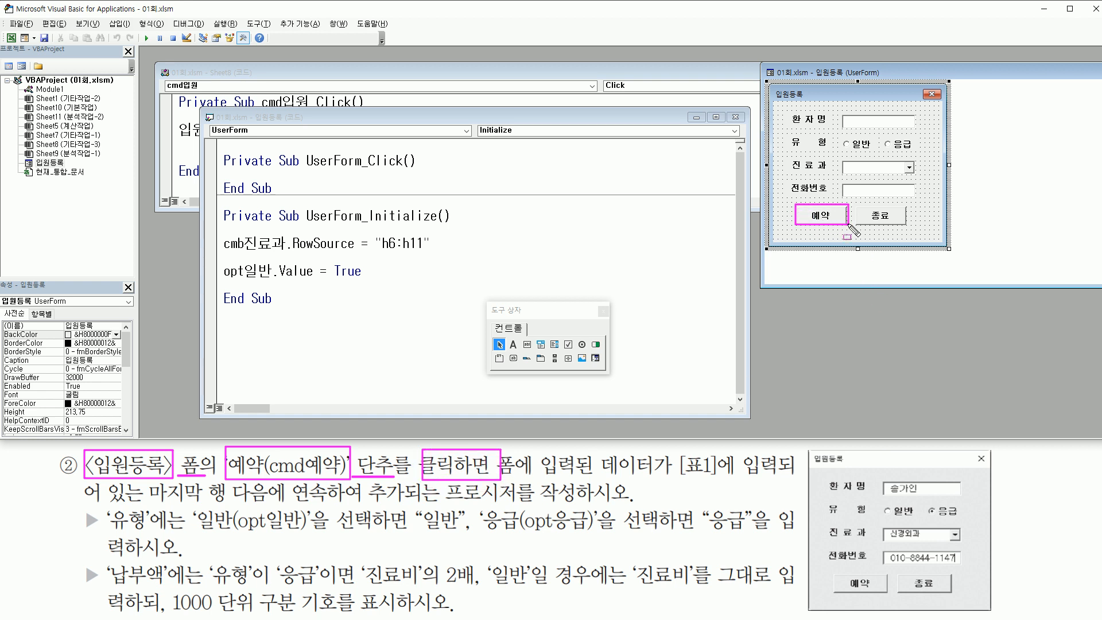
pyautogui.click(831, 220)
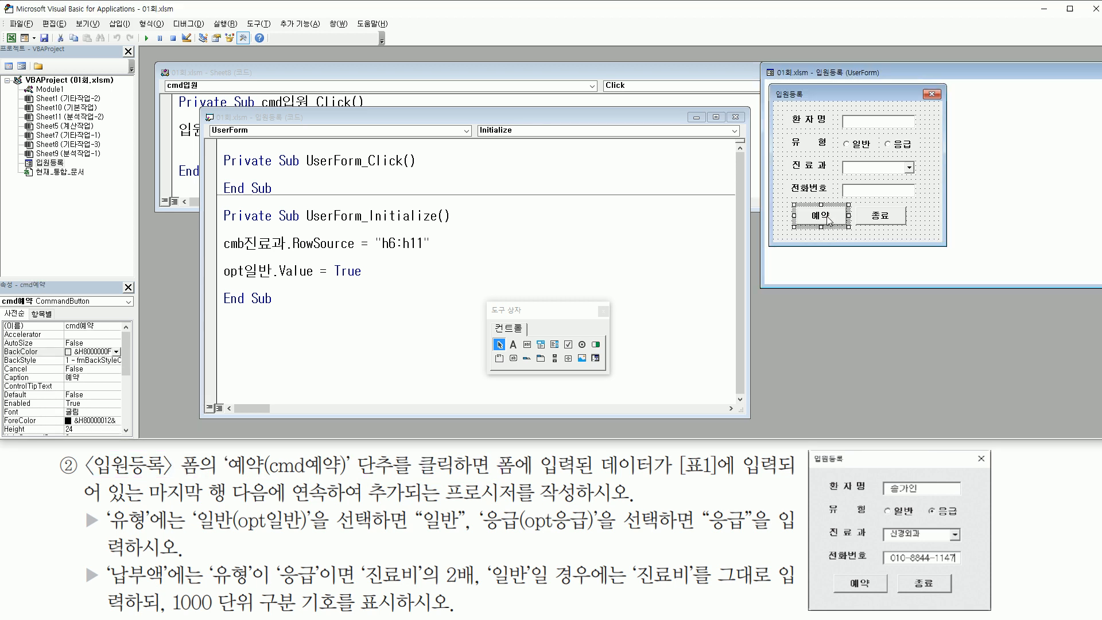
pyautogui.doubleClick(829, 219)
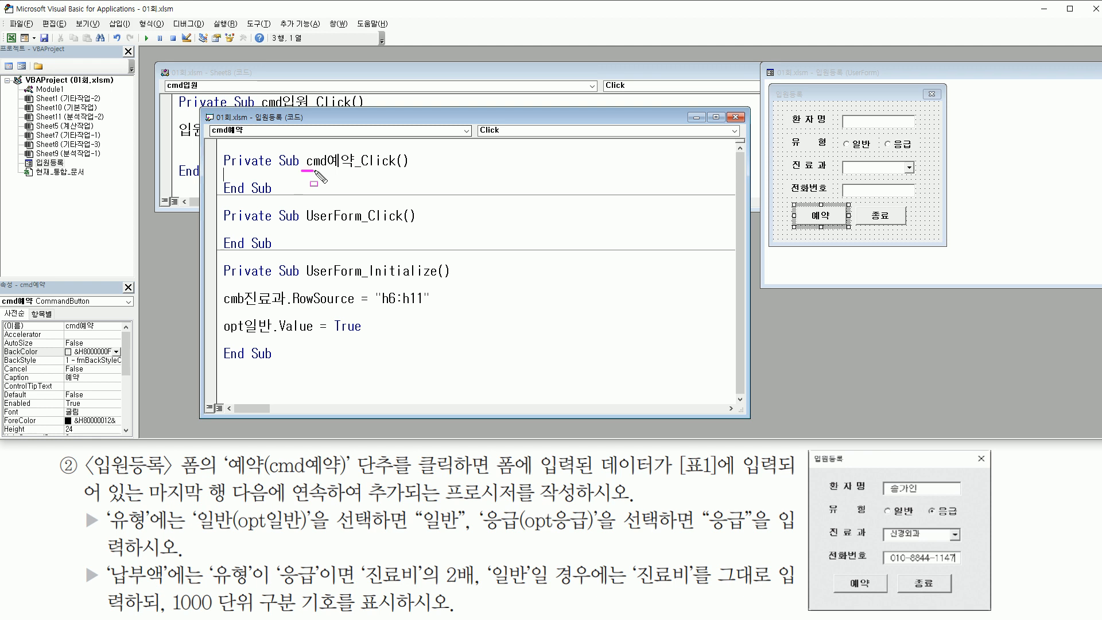
pyautogui.moveTo(303, 171); pyautogui.dragTo(356, 153)
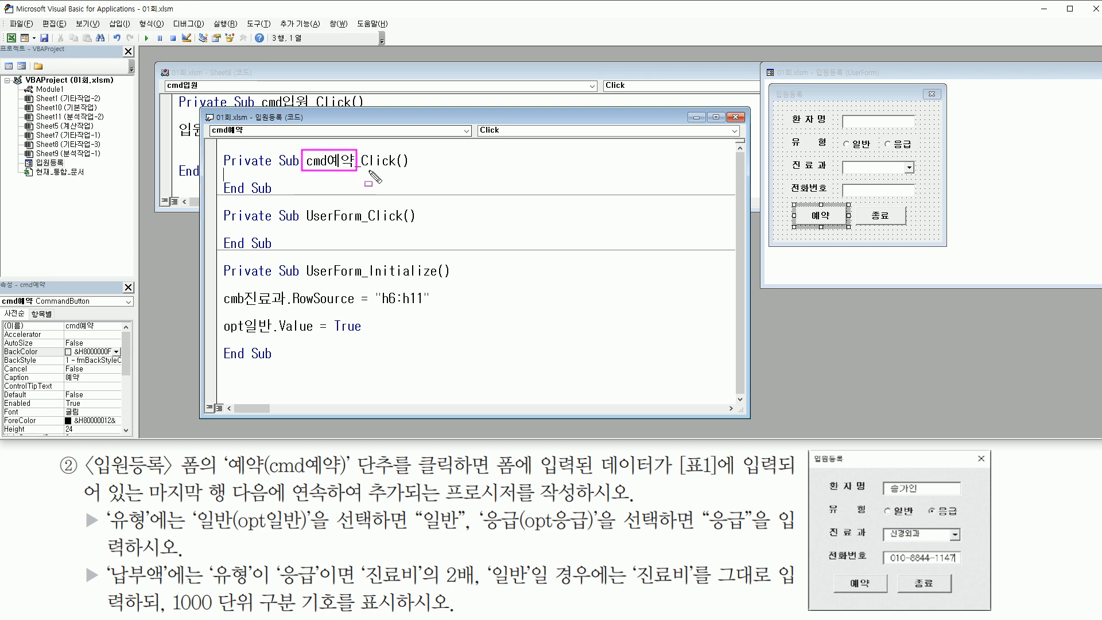
pyautogui.moveTo(361, 168); pyautogui.dragTo(396, 168)
pyautogui.moveTo(226, 170); pyautogui.dragTo(293, 179)
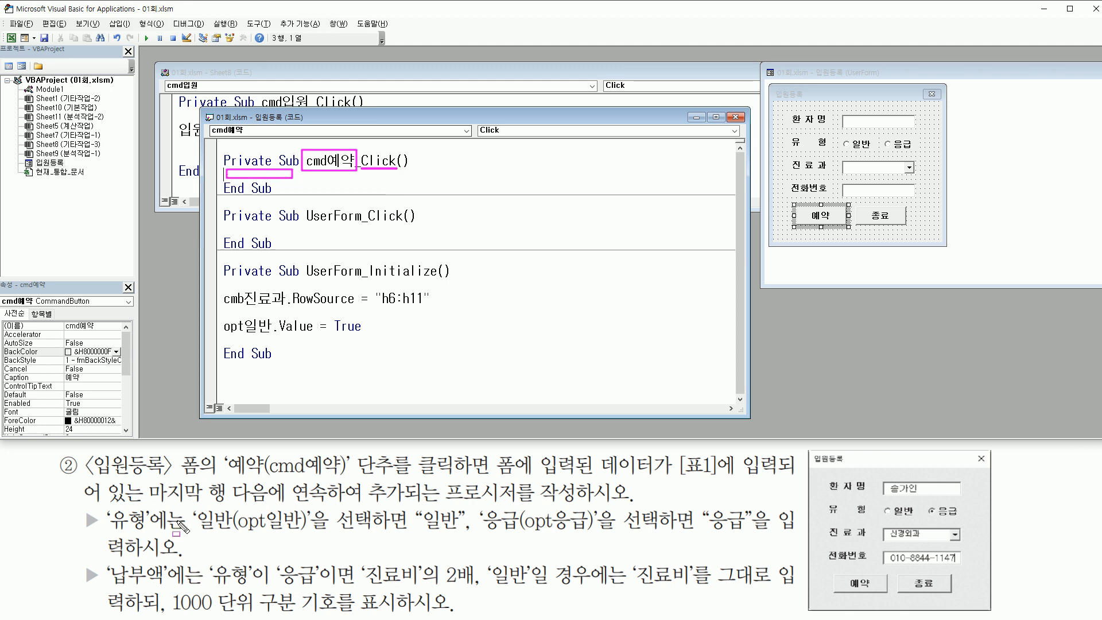
pyautogui.press('Escape')
pyautogui.press('Return')
pyautogui.press('Return')
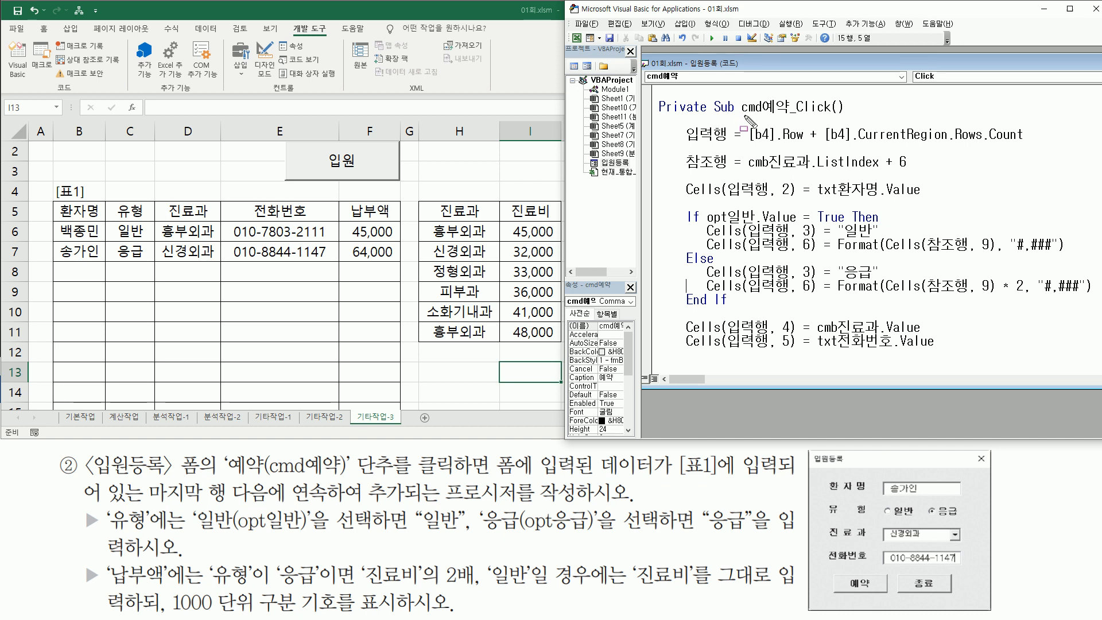
# Put a blank line between the txt전화번호 assignment and End Sub in the cmd예약_Click procedure
pyautogui.moveTo(742, 116)
pyautogui.mouseDown()
pyautogui.moveTo(790, 117)
pyautogui.moveTo(789, 95)
pyautogui.moveTo(831, 115)
pyautogui.mouseUp()
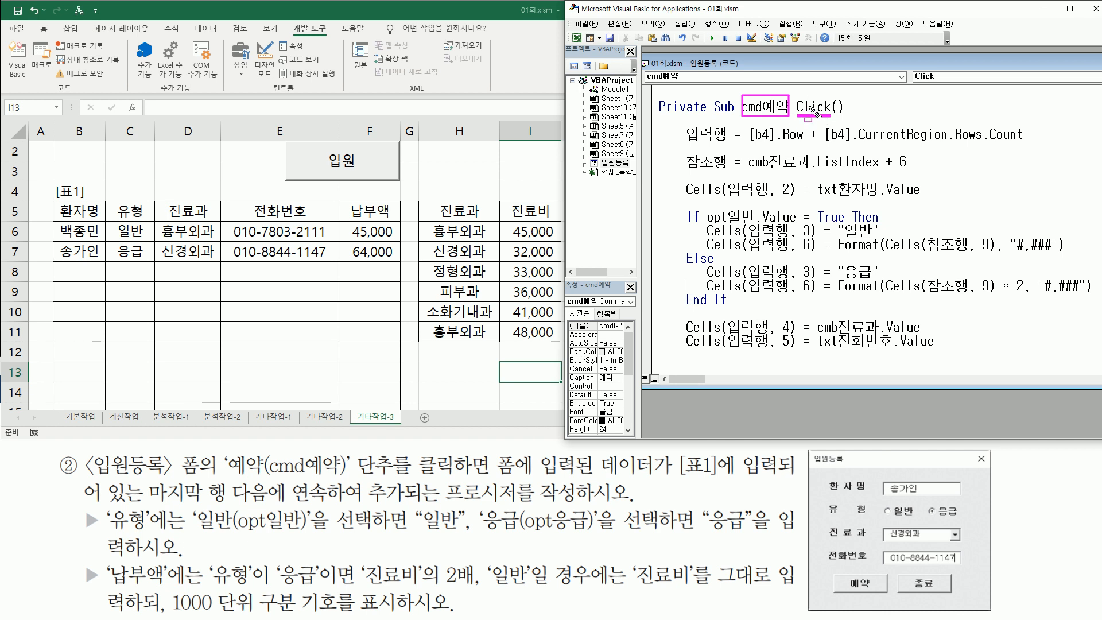
pyautogui.moveTo(680, 122)
pyautogui.mouseDown()
pyautogui.moveTo(714, 270)
pyautogui.moveTo(976, 352)
pyautogui.moveTo(1098, 354)
pyautogui.mouseUp()
pyautogui.press('Escape')
pyautogui.click(710, 355)
pyautogui.press('Delete')
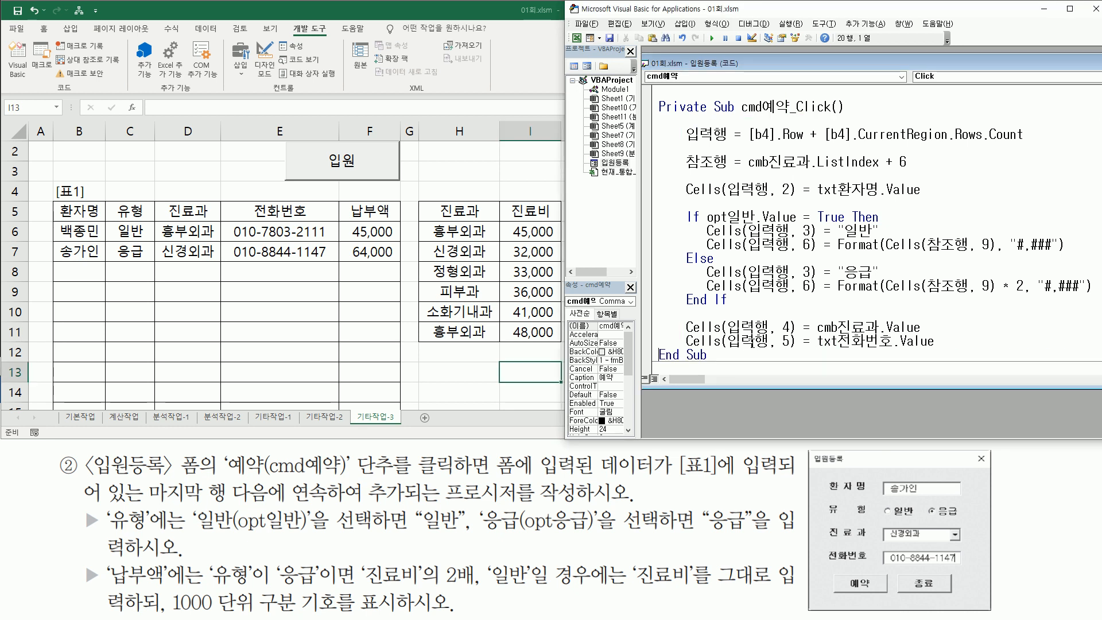
pyautogui.press('Return')
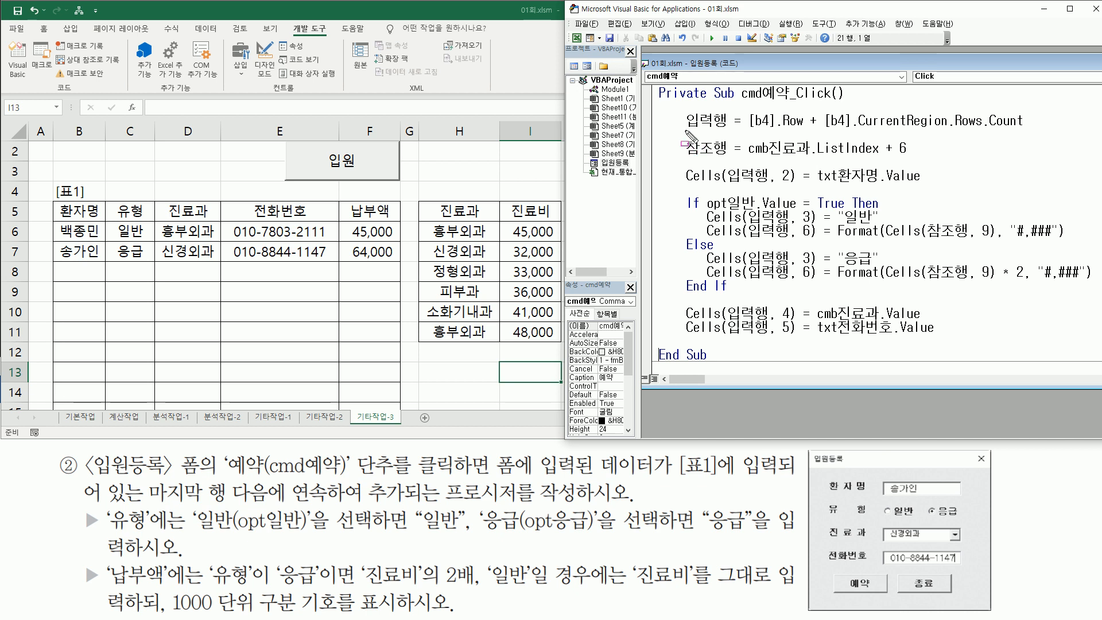
# Try separating the [표1] label from the 환자명 header by moving it up to B3, and put it back in B4
pyautogui.moveTo(685, 117)
pyautogui.mouseDown()
pyautogui.moveTo(753, 143)
pyautogui.moveTo(775, 128)
pyautogui.mouseUp()
pyautogui.moveTo(56, 181)
pyautogui.mouseDown()
pyautogui.moveTo(72, 196)
pyautogui.moveTo(98, 197)
pyautogui.moveTo(72, 213)
pyautogui.moveTo(99, 217)
pyautogui.mouseUp()
pyautogui.press('Escape')
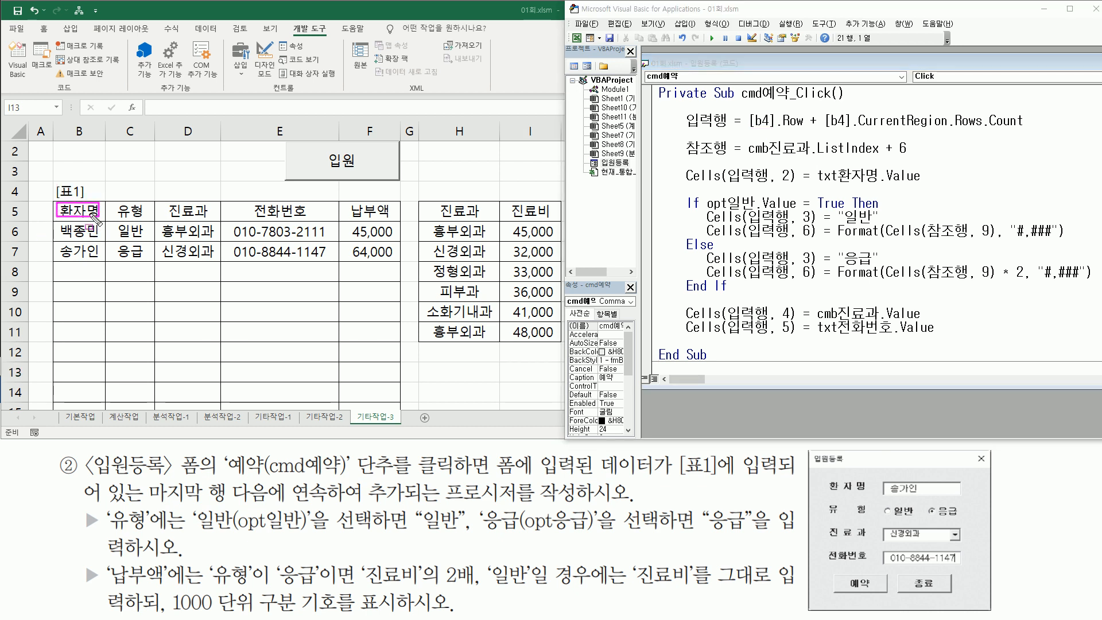
pyautogui.moveTo(55, 182); pyautogui.dragTo(90, 201)
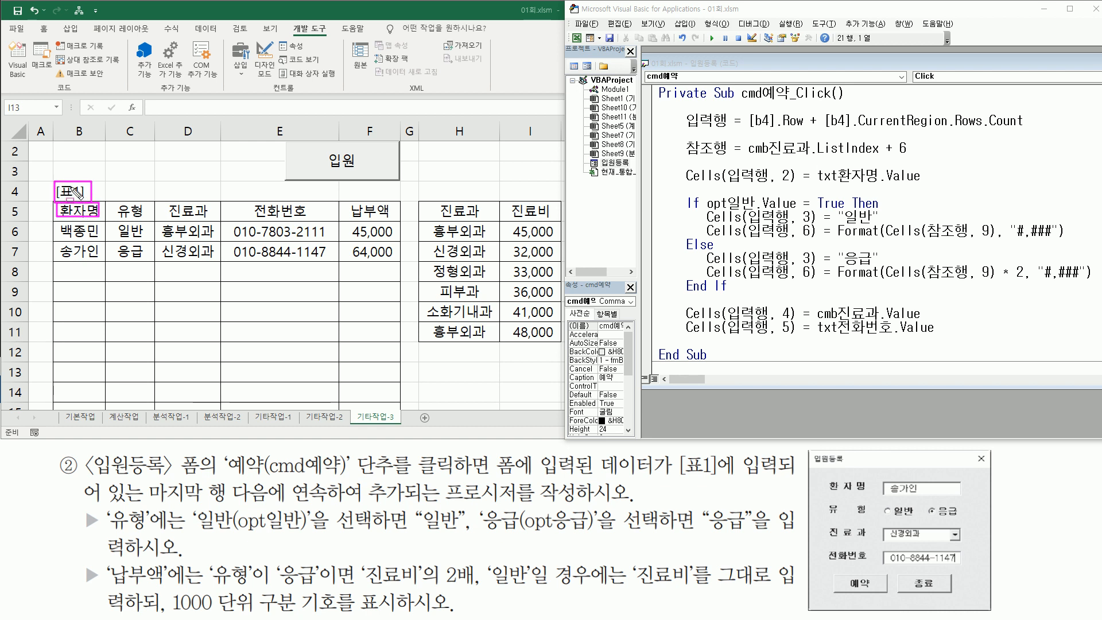
pyautogui.press('Escape')
pyautogui.click(74, 190)
pyautogui.moveTo(76, 183)
pyautogui.mouseDown()
pyautogui.moveTo(68, 167)
pyautogui.moveTo(63, 208)
pyautogui.moveTo(104, 219)
pyautogui.mouseUp()
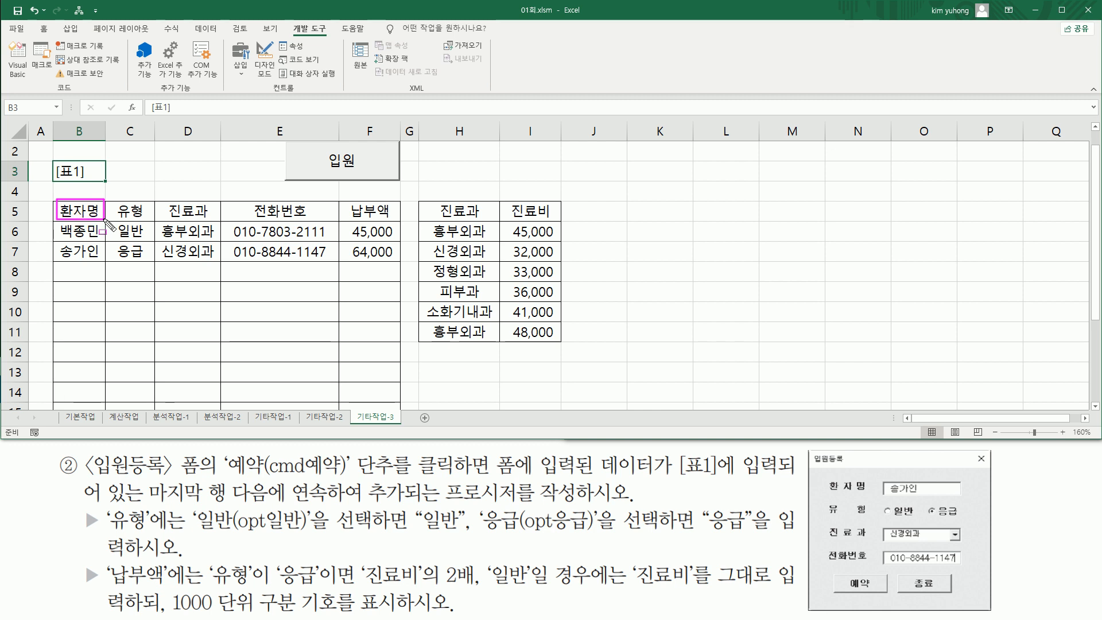
pyautogui.press('Escape')
pyautogui.moveTo(89, 182); pyautogui.dragTo(91, 203)
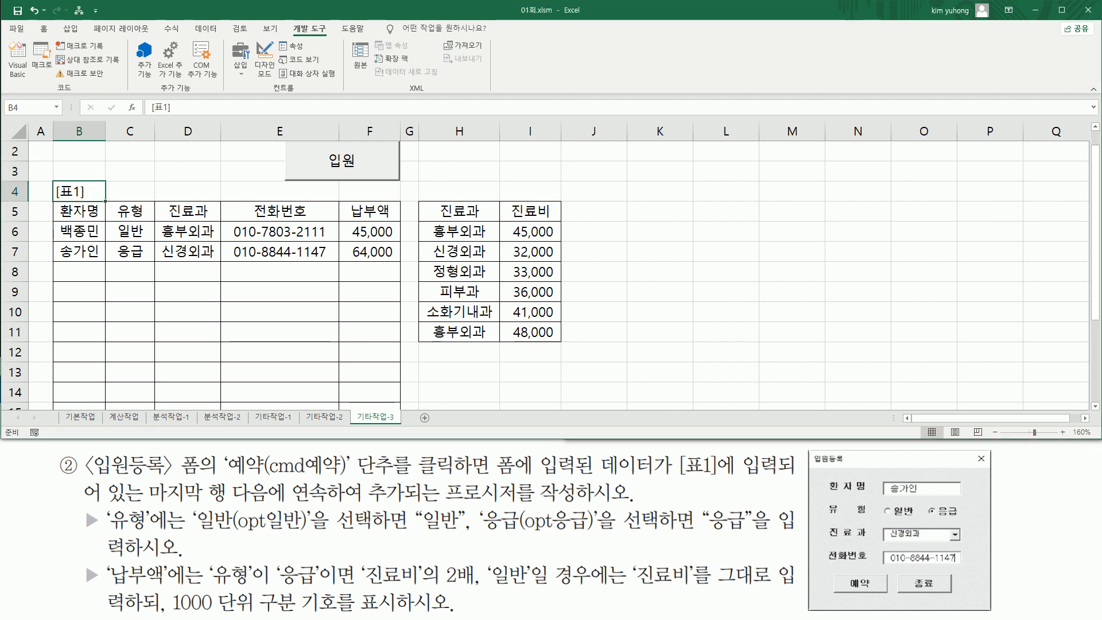
# Return to the code and examine how the 입력행 line uses [b4].Row and the row count of the region connected to B4
pyautogui.hotkey('alt', 'F11')
pyautogui.moveTo(750, 130); pyautogui.dragTo(804, 130)
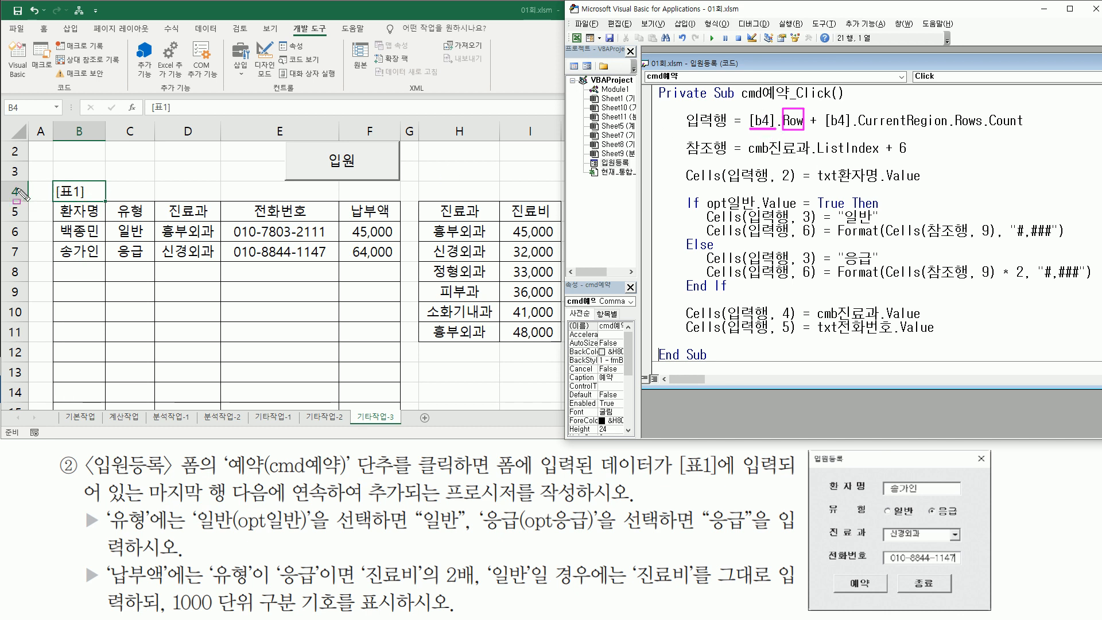
pyautogui.moveTo(8, 181); pyautogui.dragTo(21, 199)
pyautogui.moveTo(825, 129); pyautogui.dragTo(947, 130)
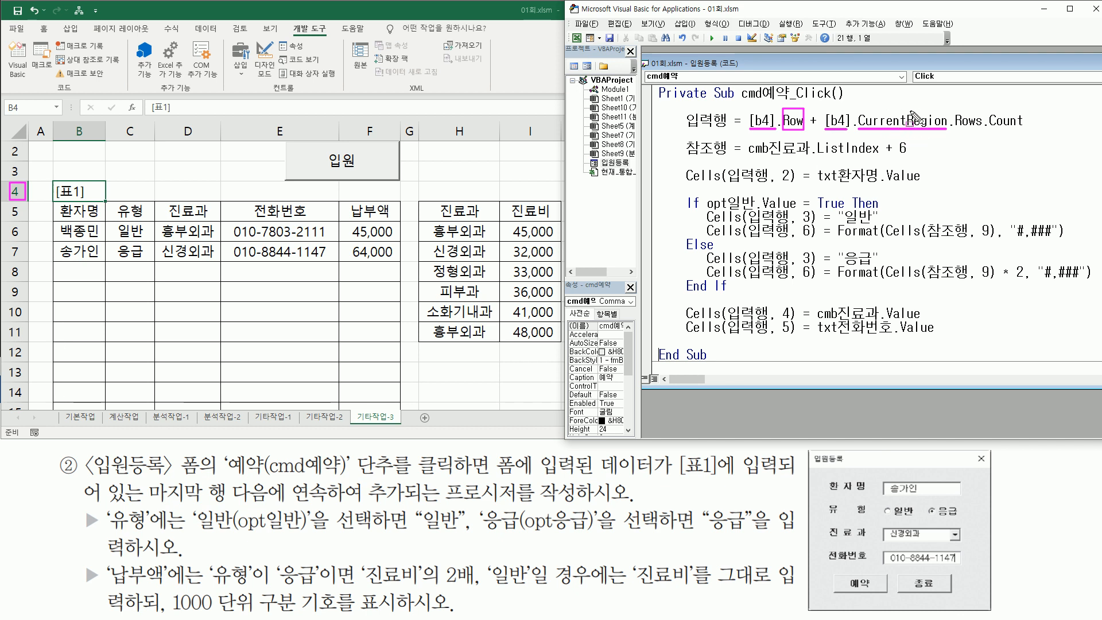
pyautogui.moveTo(955, 130); pyautogui.dragTo(1036, 131)
pyautogui.moveTo(57, 184); pyautogui.dragTo(92, 199)
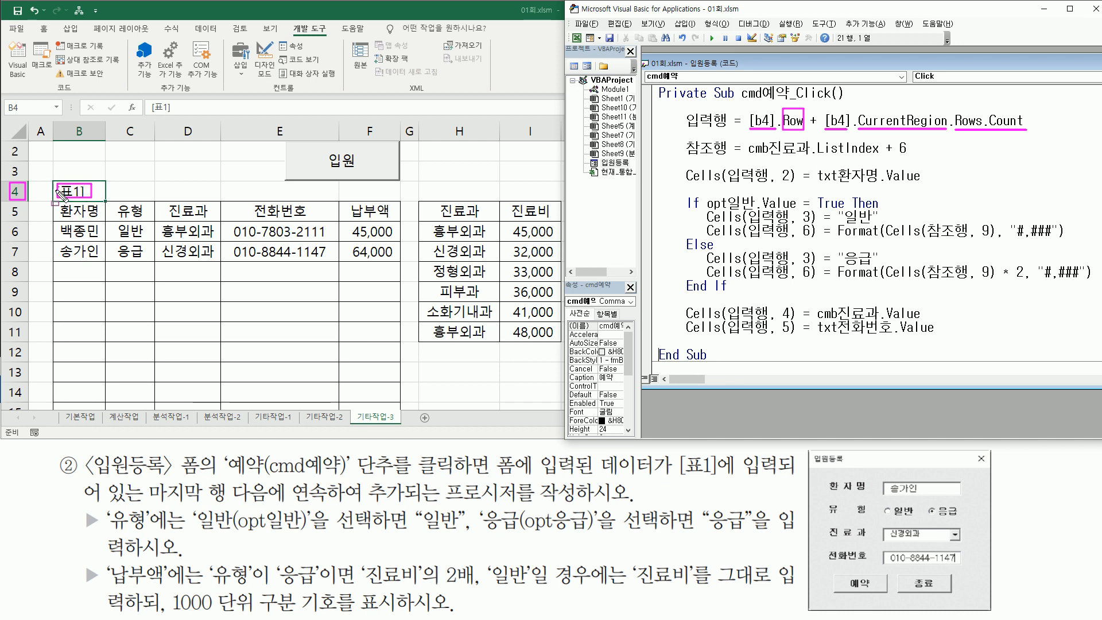
pyautogui.moveTo(56, 182)
pyautogui.mouseDown()
pyautogui.moveTo(72, 211)
pyautogui.moveTo(140, 250)
pyautogui.moveTo(399, 261)
pyautogui.mouseUp()
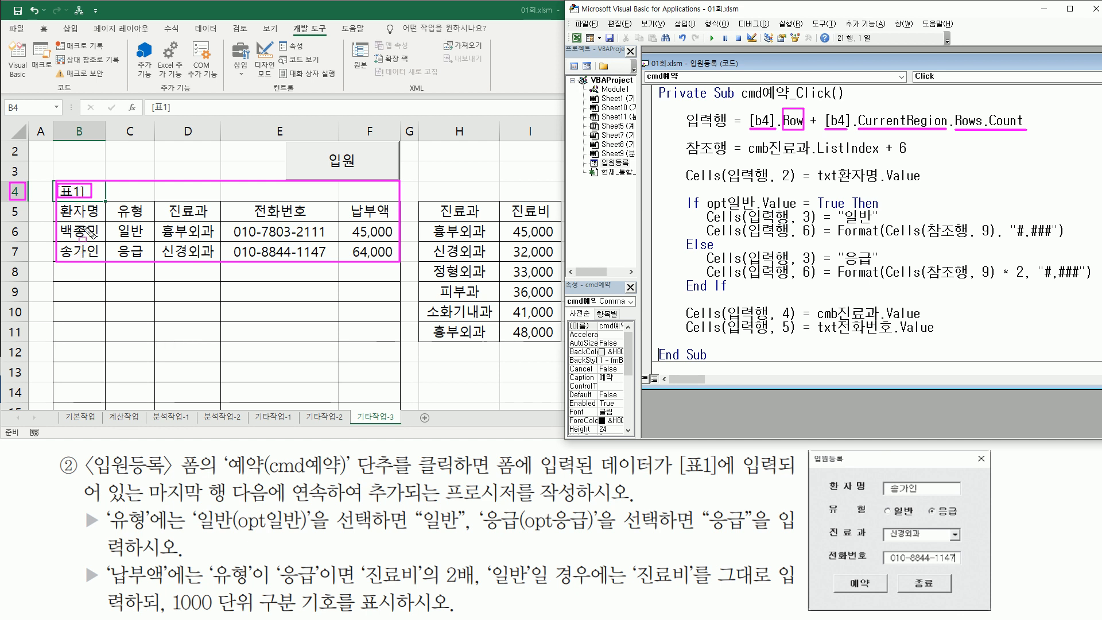
# Work out 입력행 by counting the rows from the [표1] label to the last record and adding them to B4's row number
pyautogui.moveTo(749, 132)
pyautogui.mouseDown()
pyautogui.moveTo(802, 135)
pyautogui.moveTo(772, 94)
pyautogui.moveTo(765, 109)
pyautogui.moveTo(786, 117)
pyautogui.mouseUp()
pyautogui.moveTo(82, 190); pyautogui.dragTo(75, 195)
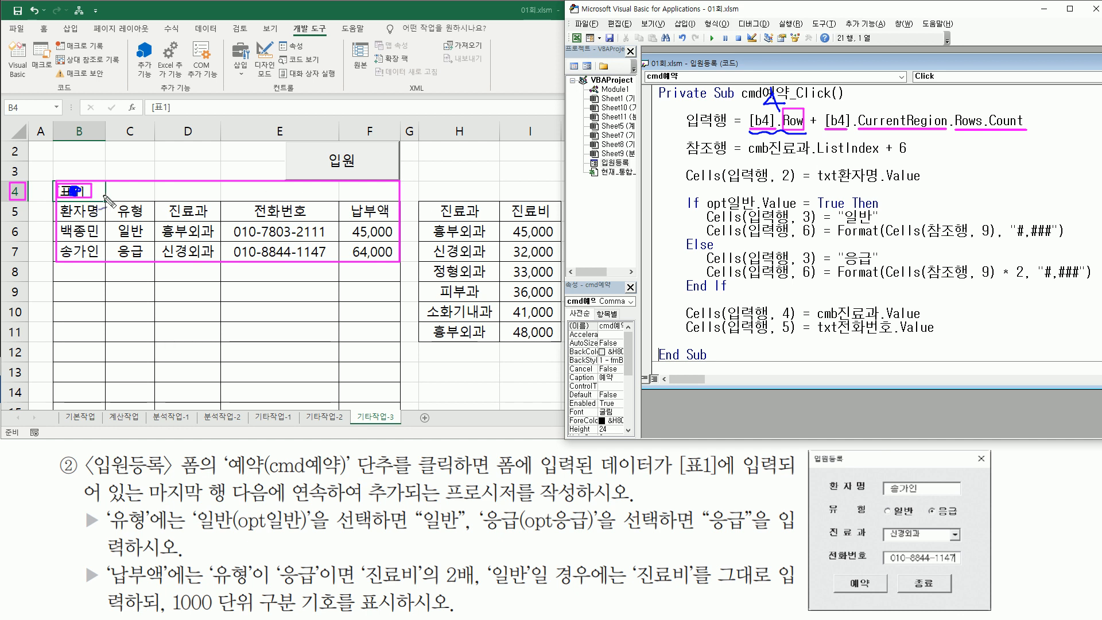
pyautogui.moveTo(101, 187); pyautogui.dragTo(113, 218)
pyautogui.moveTo(99, 228); pyautogui.dragTo(102, 236)
pyautogui.moveTo(102, 244); pyautogui.dragTo(113, 249)
pyautogui.moveTo(104, 245); pyautogui.dragTo(104, 258)
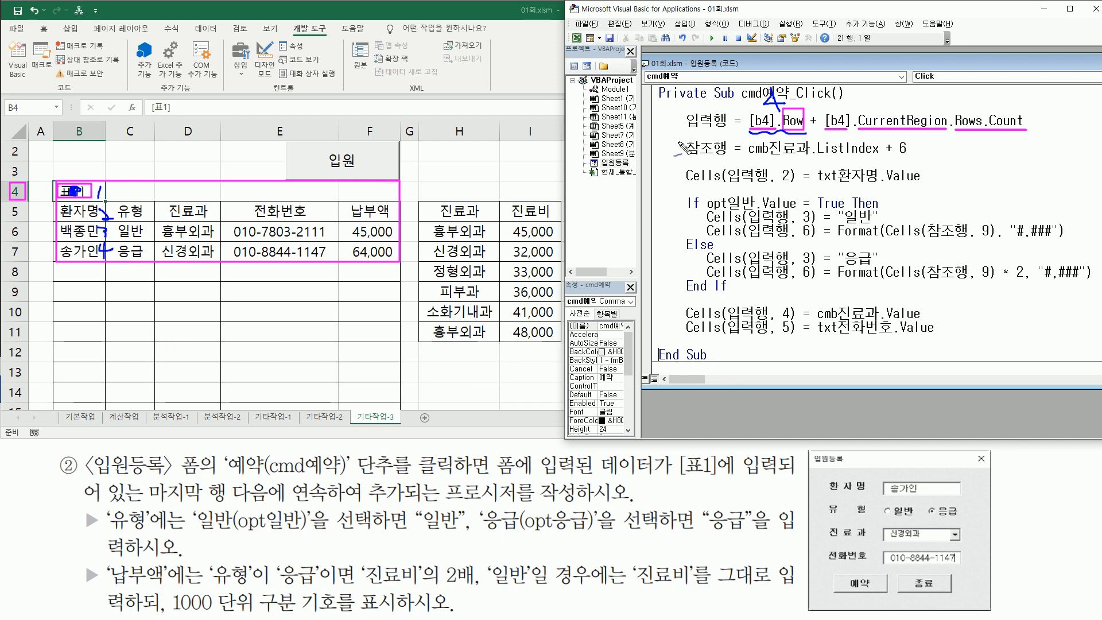
pyautogui.moveTo(892, 93)
pyautogui.mouseDown()
pyautogui.moveTo(883, 105)
pyautogui.moveTo(898, 103)
pyautogui.moveTo(901, 119)
pyautogui.mouseUp()
pyautogui.moveTo(808, 115)
pyautogui.mouseDown()
pyautogui.moveTo(817, 125)
pyautogui.moveTo(807, 117)
pyautogui.moveTo(825, 103)
pyautogui.moveTo(816, 109)
pyautogui.mouseUp()
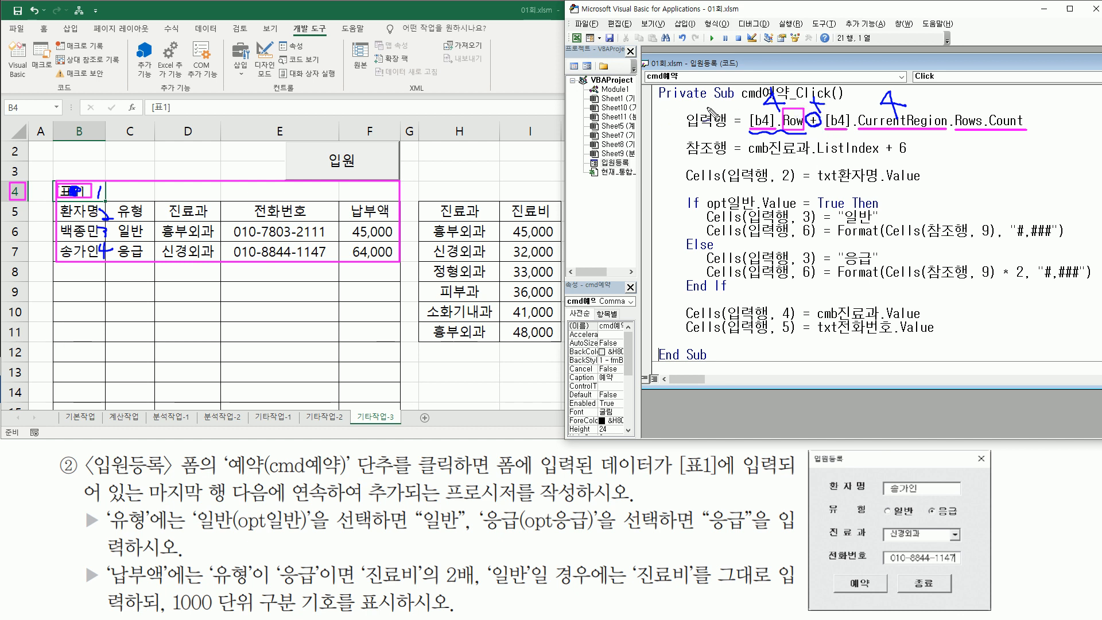
pyautogui.moveTo(698, 107); pyautogui.dragTo(713, 110)
pyautogui.moveTo(780, 184); pyautogui.dragTo(787, 182)
pyautogui.moveTo(728, 136)
pyautogui.mouseDown()
pyautogui.moveTo(686, 135)
pyautogui.moveTo(683, 103)
pyautogui.moveTo(737, 118)
pyautogui.mouseUp()
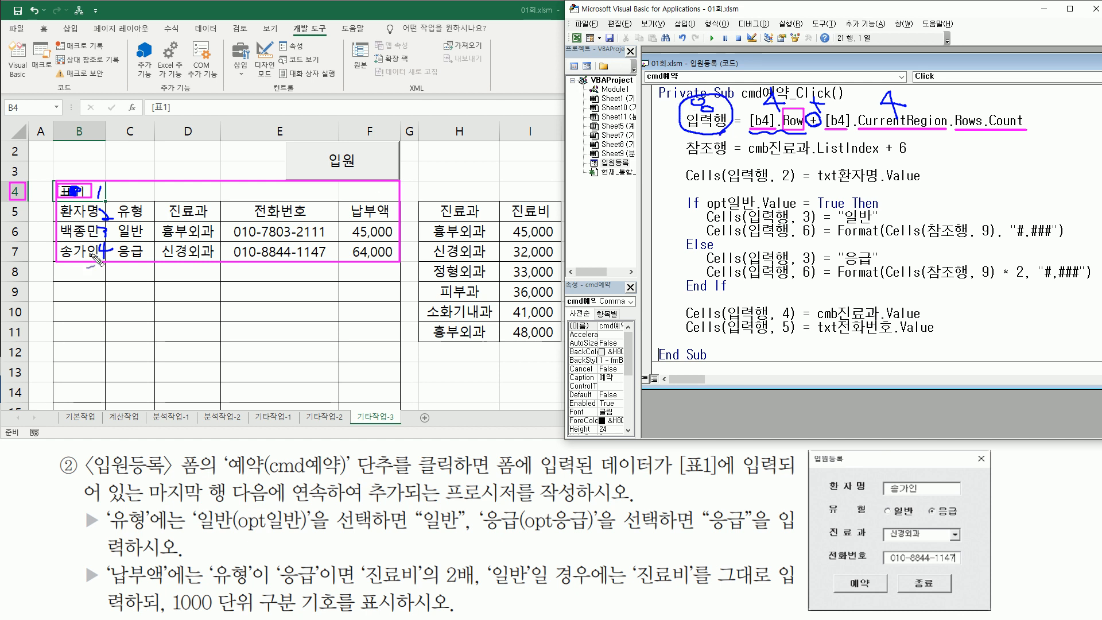
pyautogui.moveTo(21, 274)
pyautogui.mouseDown()
pyautogui.moveTo(69, 273)
pyautogui.moveTo(58, 280)
pyautogui.mouseUp()
pyautogui.press('Escape')
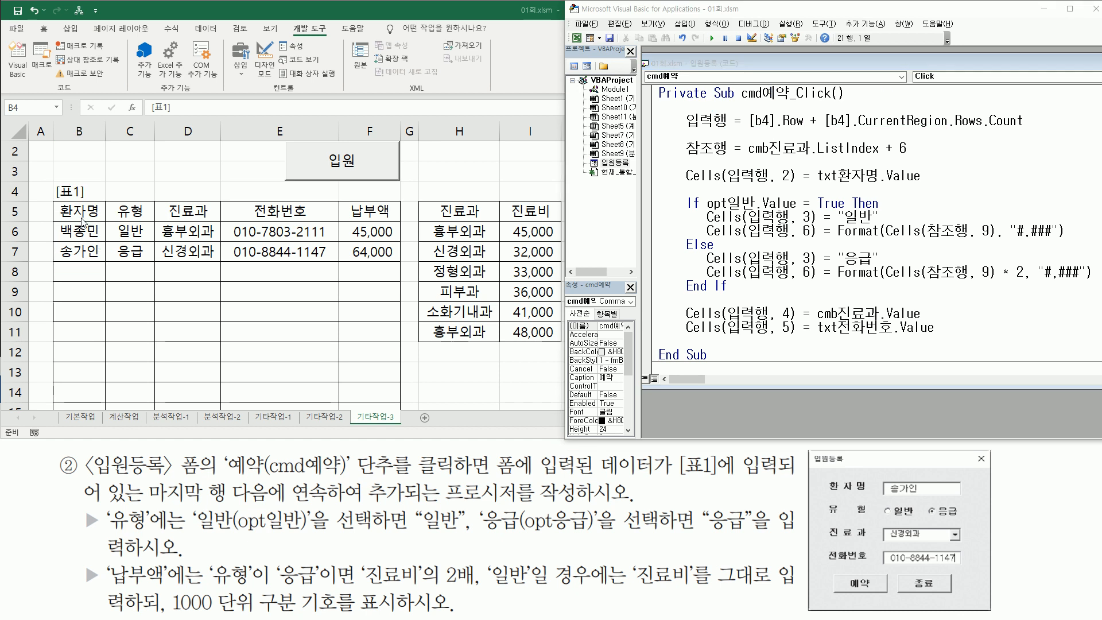
# Check which row 입력행 would give if [b5] were the reference cell while the [표1] label sits in B4
pyautogui.moveTo(55, 202); pyautogui.dragTo(101, 221)
pyautogui.moveTo(683, 131); pyautogui.dragTo(733, 131)
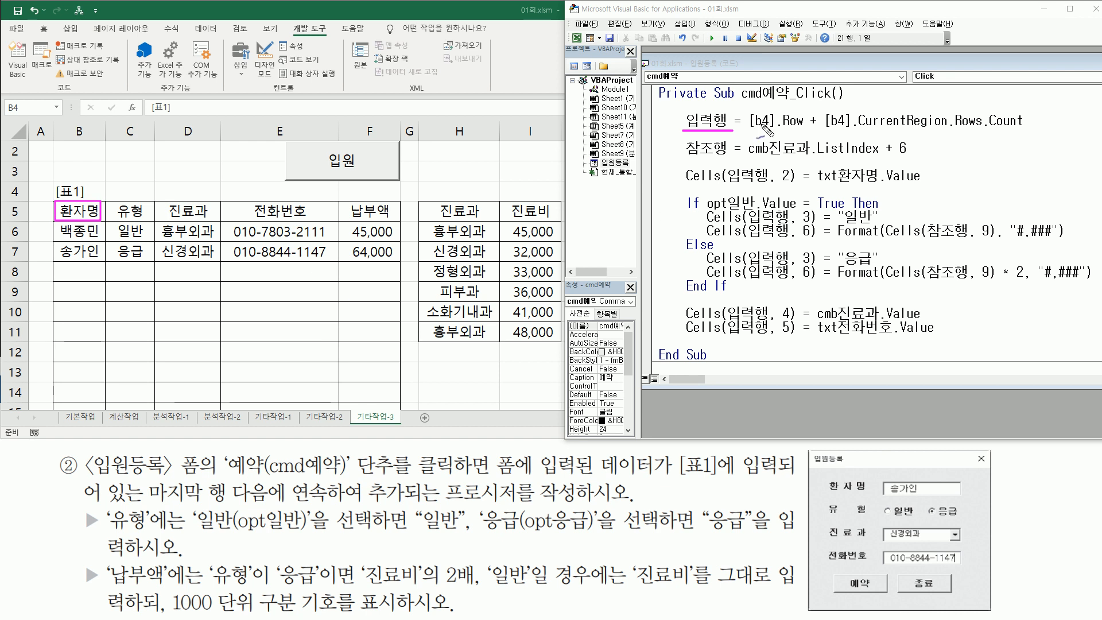
pyautogui.moveTo(773, 117)
pyautogui.mouseDown()
pyautogui.moveTo(772, 133)
pyautogui.moveTo(771, 115)
pyautogui.mouseUp()
pyautogui.moveTo(783, 127)
pyautogui.mouseDown()
pyautogui.moveTo(804, 125)
pyautogui.moveTo(784, 98)
pyautogui.moveTo(779, 114)
pyautogui.moveTo(818, 106)
pyautogui.moveTo(812, 112)
pyautogui.moveTo(839, 134)
pyautogui.moveTo(849, 119)
pyautogui.mouseUp()
pyautogui.moveTo(64, 211); pyautogui.dragTo(80, 214)
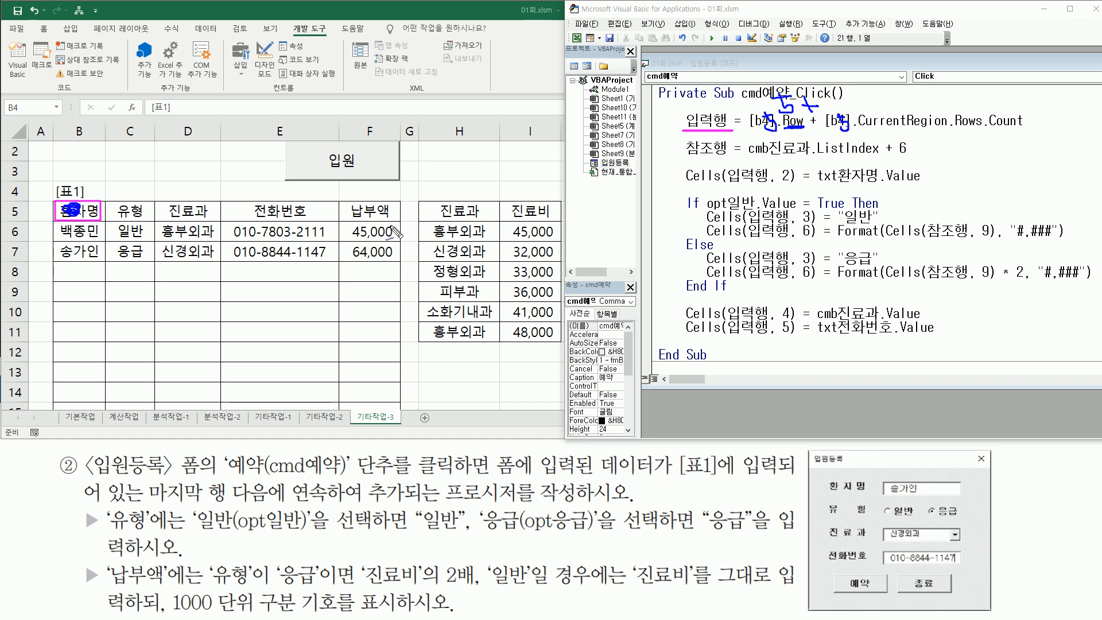
pyautogui.moveTo(73, 213); pyautogui.dragTo(86, 217)
pyautogui.moveTo(56, 189); pyautogui.dragTo(51, 254)
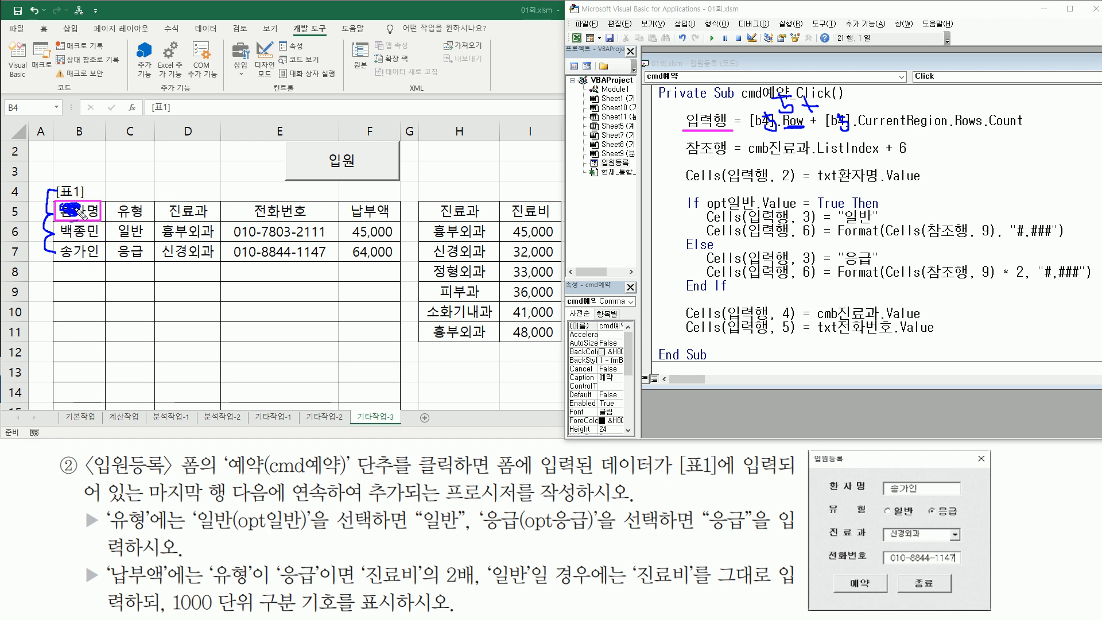
pyautogui.moveTo(69, 208); pyautogui.dragTo(82, 218)
pyautogui.moveTo(904, 93)
pyautogui.mouseDown()
pyautogui.moveTo(893, 107)
pyautogui.moveTo(918, 106)
pyautogui.mouseUp()
pyautogui.moveTo(907, 90); pyautogui.dragTo(908, 111)
pyautogui.moveTo(698, 105)
pyautogui.mouseDown()
pyautogui.moveTo(706, 112)
pyautogui.moveTo(680, 115)
pyautogui.moveTo(730, 127)
pyautogui.mouseUp()
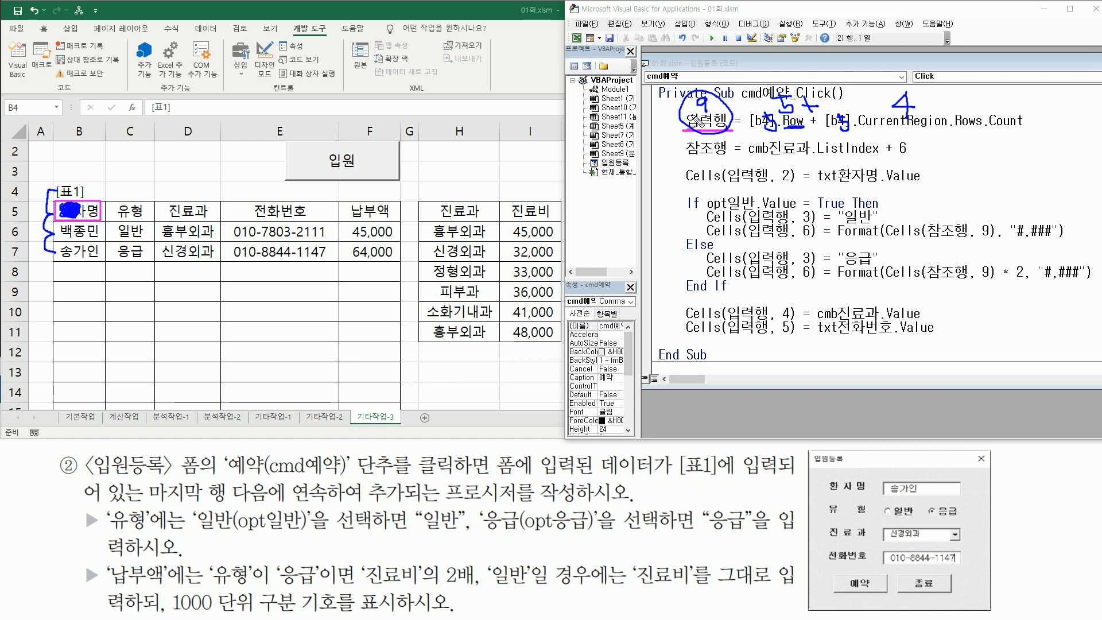
pyautogui.moveTo(18, 289)
pyautogui.mouseDown()
pyautogui.moveTo(56, 290)
pyautogui.moveTo(53, 300)
pyautogui.moveTo(87, 292)
pyautogui.moveTo(78, 300)
pyautogui.mouseUp()
pyautogui.moveTo(74, 288); pyautogui.dragTo(102, 300)
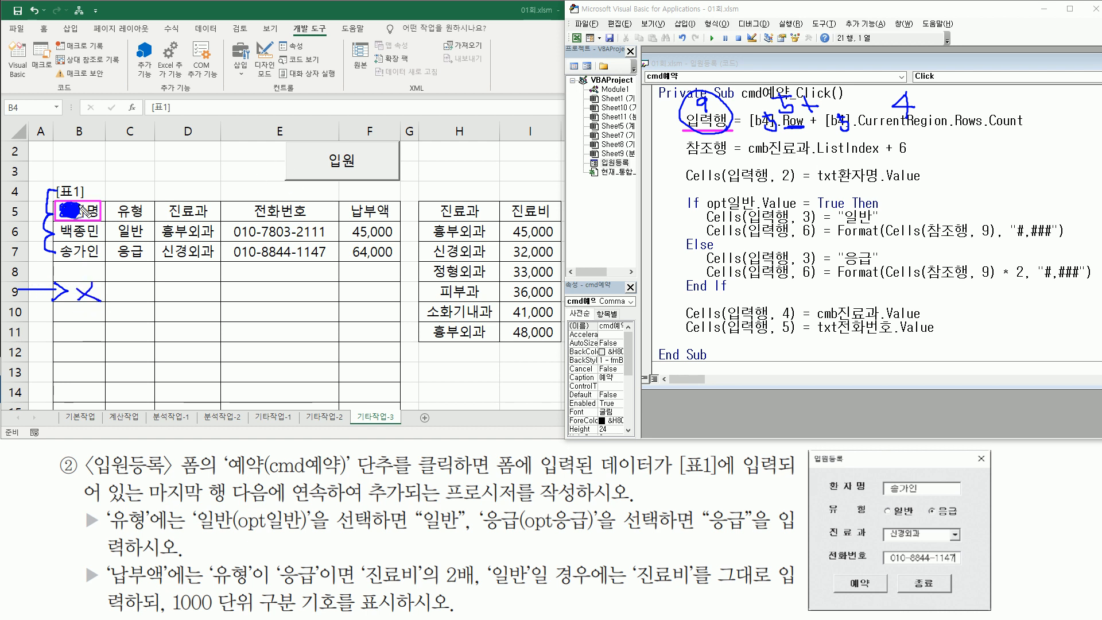
pyautogui.moveTo(78, 202)
pyautogui.mouseDown()
pyautogui.moveTo(89, 219)
pyautogui.moveTo(74, 205)
pyautogui.moveTo(52, 211)
pyautogui.moveTo(101, 220)
pyautogui.moveTo(92, 194)
pyautogui.mouseUp()
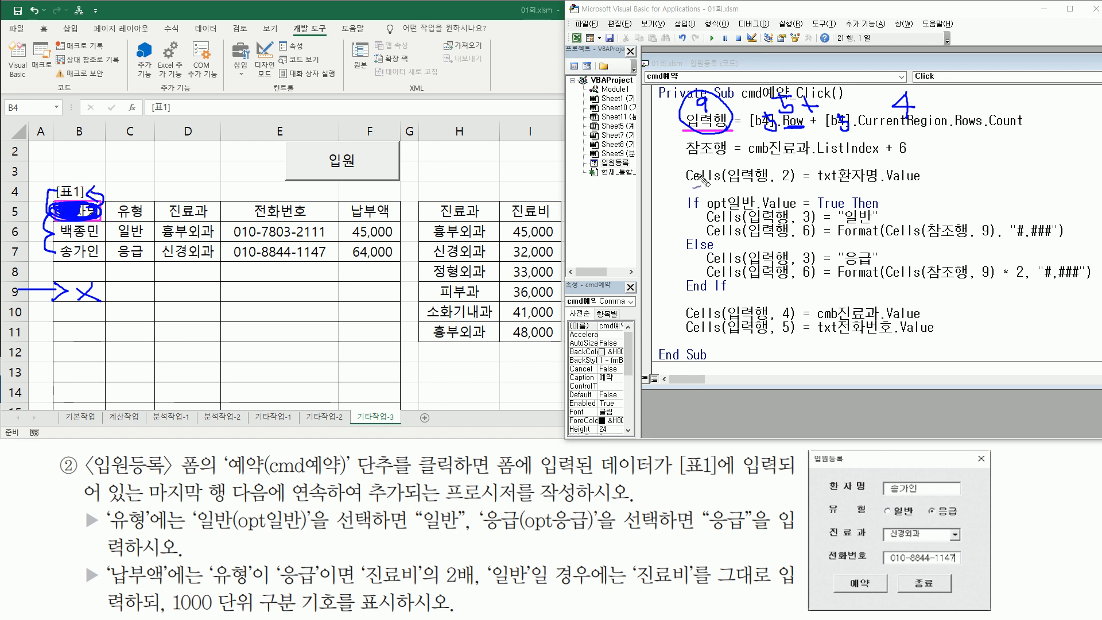
pyautogui.press('Escape')
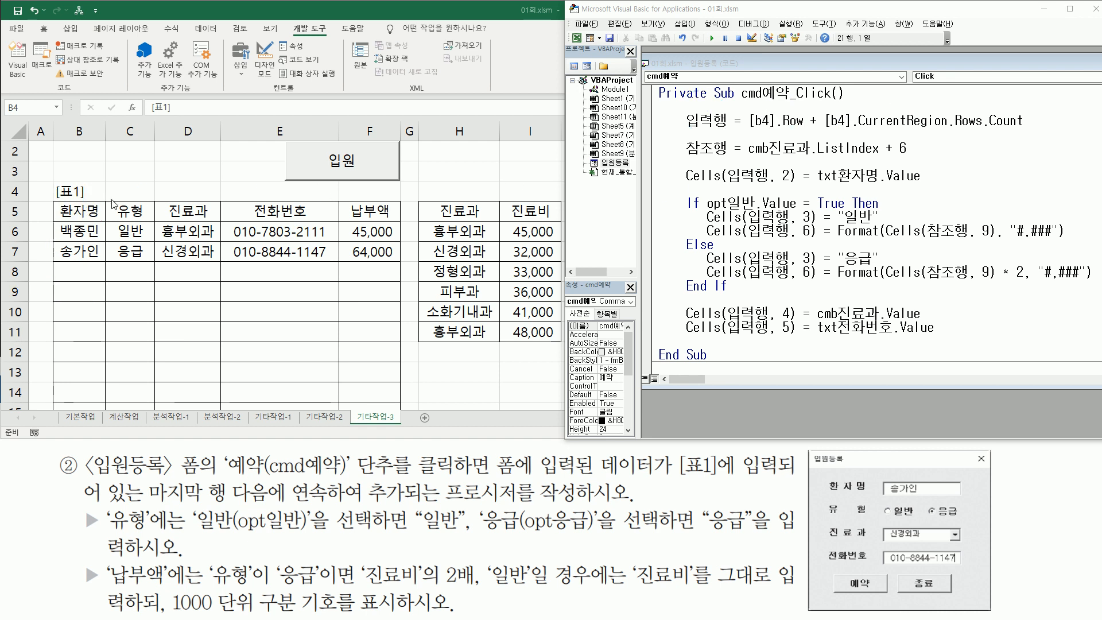
# Compare the label positions by moving [표1] to B3 and back to B4, and return to the 입력행 line in the code
pyautogui.click(80, 194)
pyautogui.moveTo(91, 182); pyautogui.dragTo(94, 174)
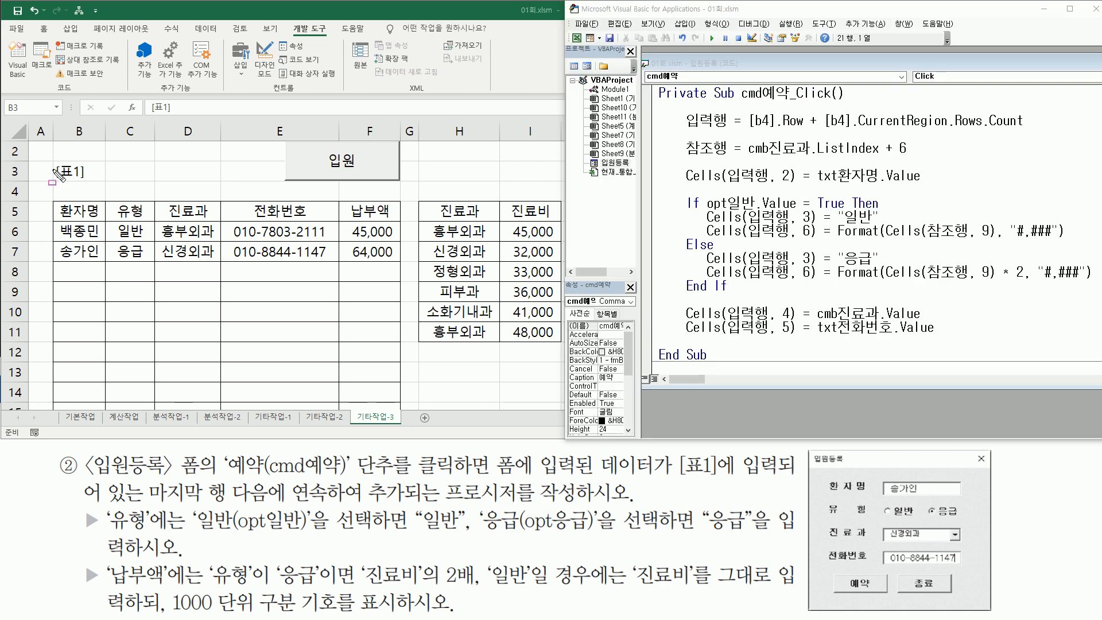
pyautogui.moveTo(52, 160)
pyautogui.mouseDown()
pyautogui.moveTo(61, 179)
pyautogui.moveTo(94, 181)
pyautogui.mouseUp()
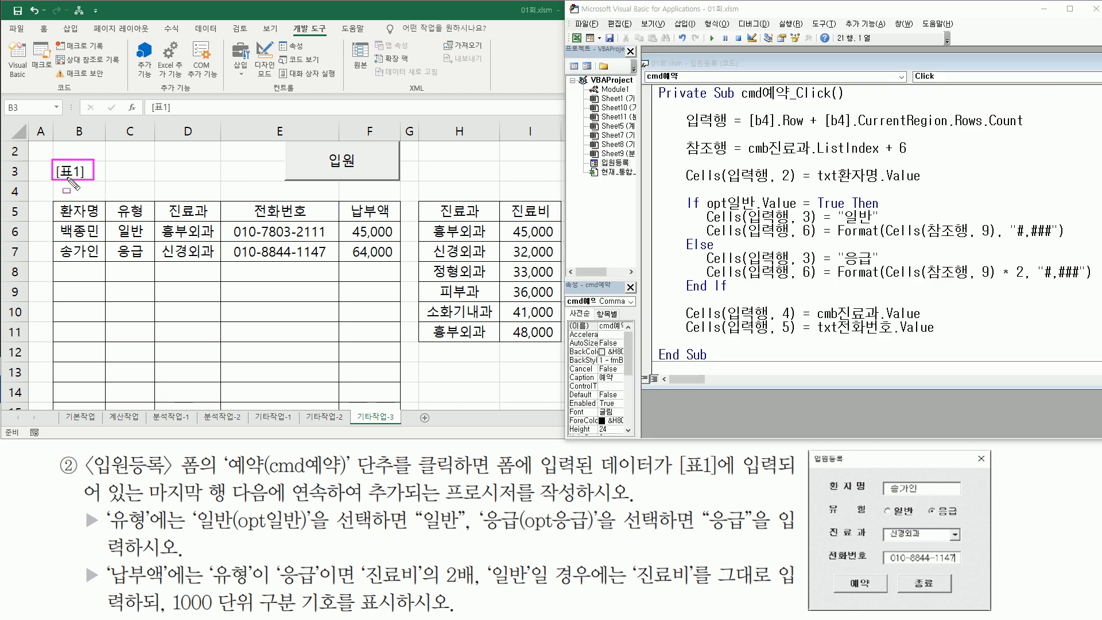
pyautogui.click(83, 180)
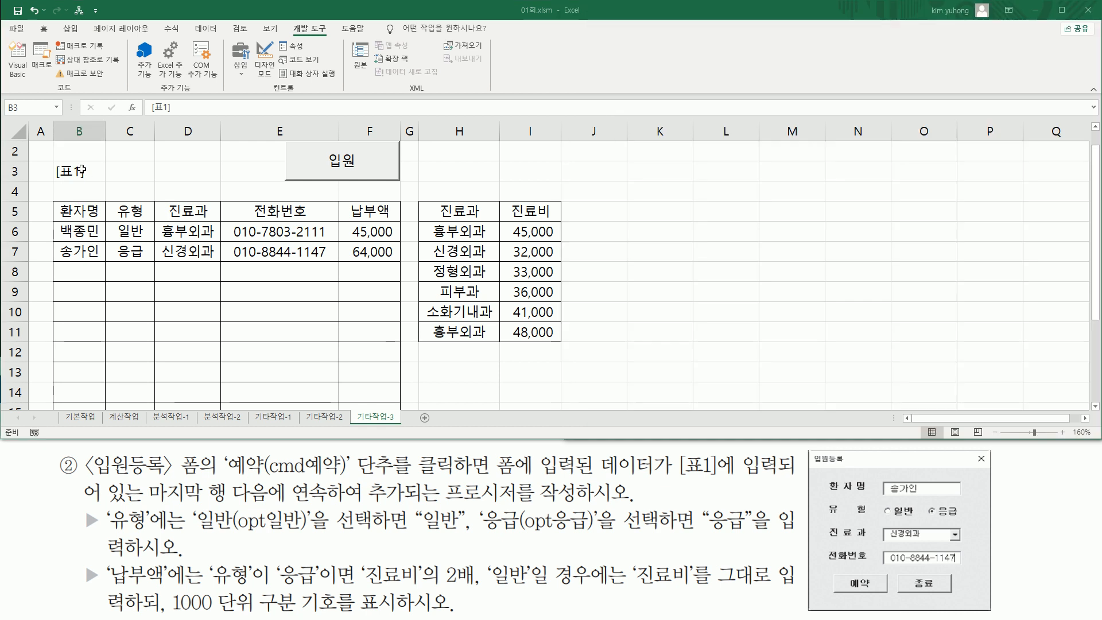
pyautogui.moveTo(83, 178); pyautogui.dragTo(87, 198)
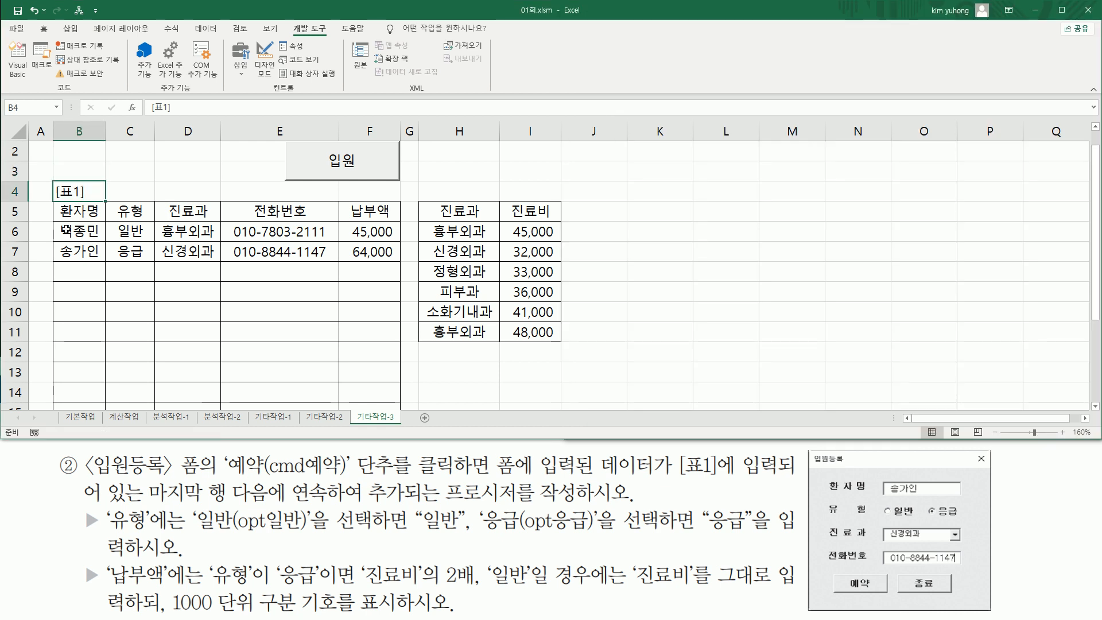
pyautogui.hotkey('alt', 'F11')
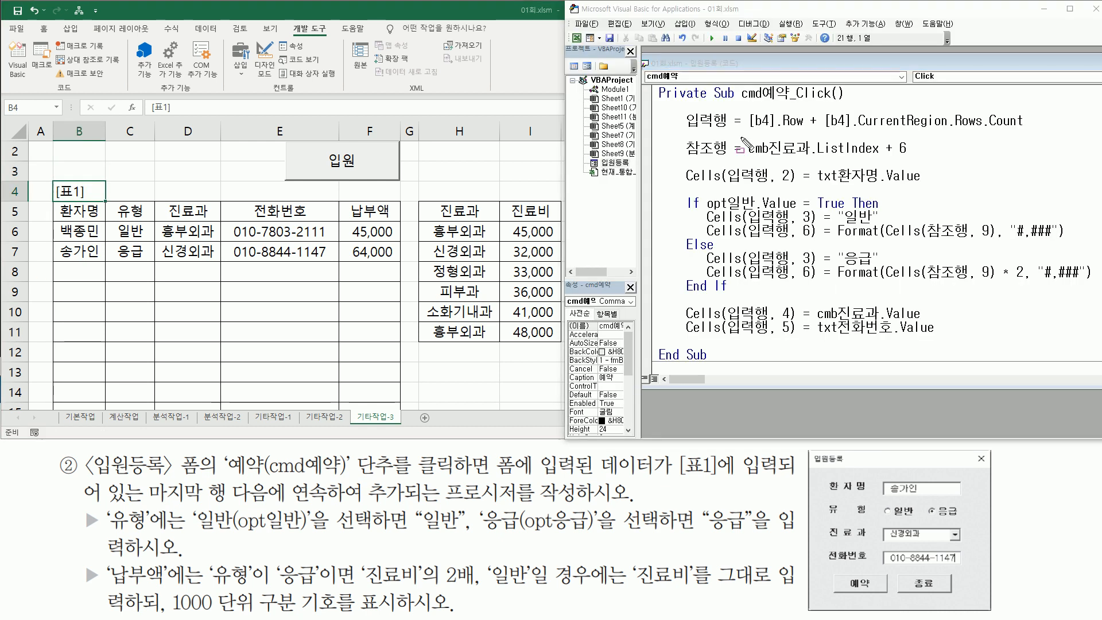
pyautogui.moveTo(677, 130)
pyautogui.mouseDown()
pyautogui.moveTo(1037, 131)
pyautogui.moveTo(1035, 108)
pyautogui.mouseUp()
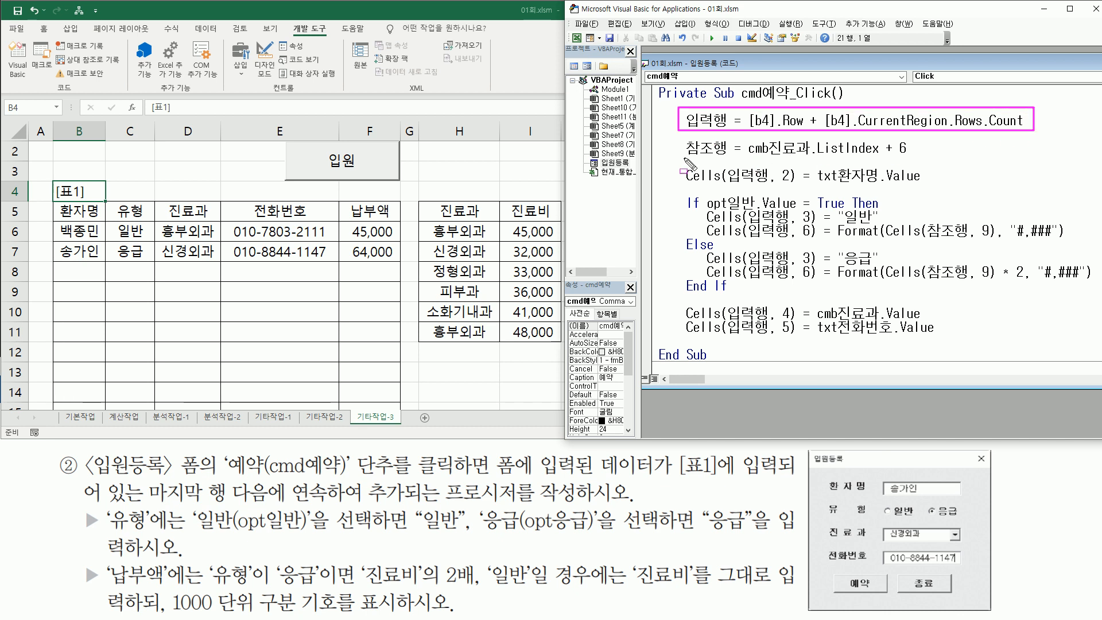
# Examine how the Cells(입력행, 2) line takes its value from txt환자명, the form's 환자명 field
pyautogui.moveTo(685, 156); pyautogui.dragTo(725, 156)
pyautogui.press('Escape')
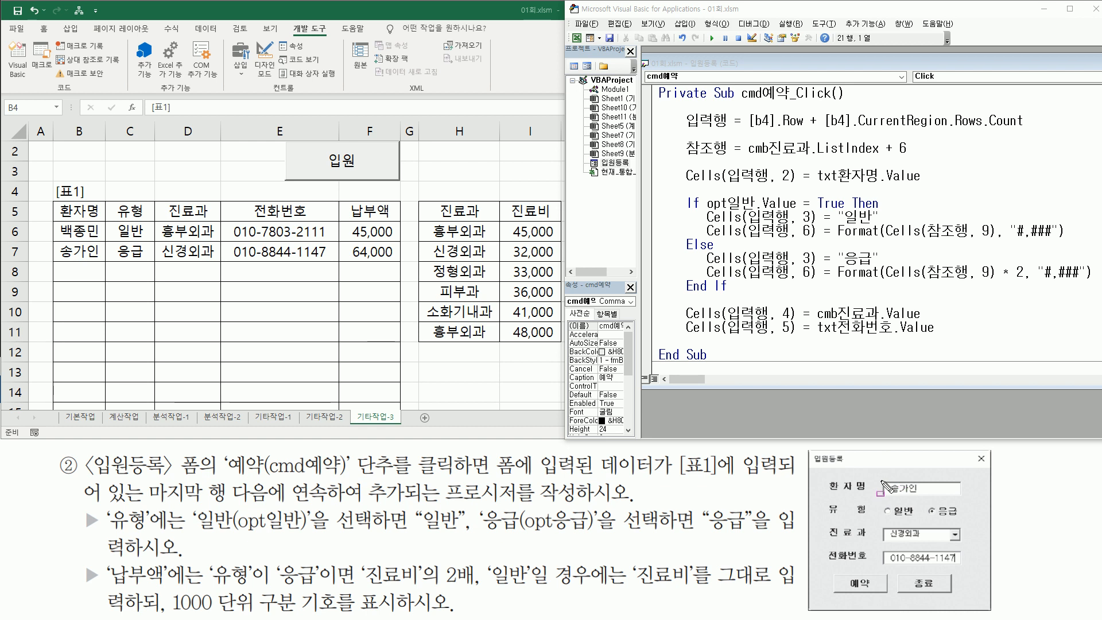
pyautogui.moveTo(881, 479); pyautogui.dragTo(966, 496)
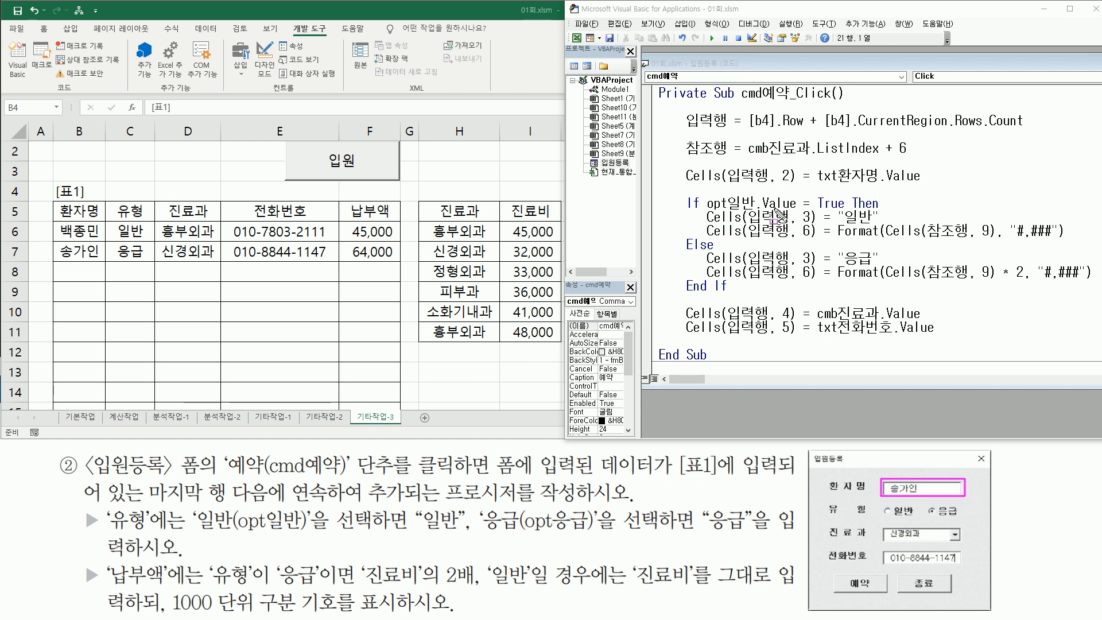
pyautogui.moveTo(813, 185); pyautogui.dragTo(875, 186)
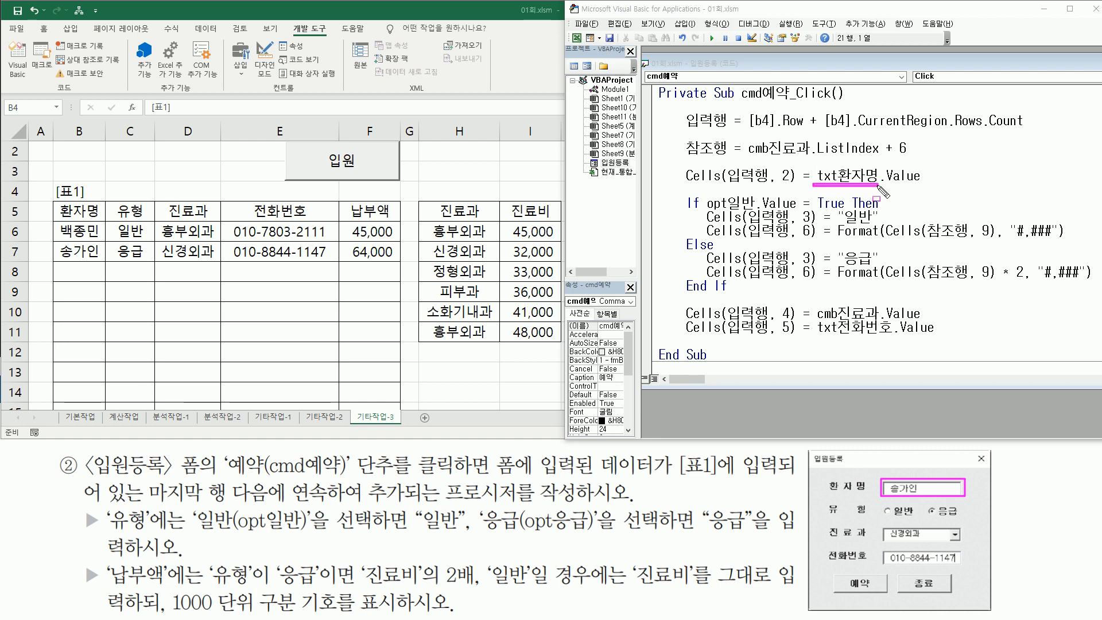
pyautogui.moveTo(882, 164); pyautogui.dragTo(936, 184)
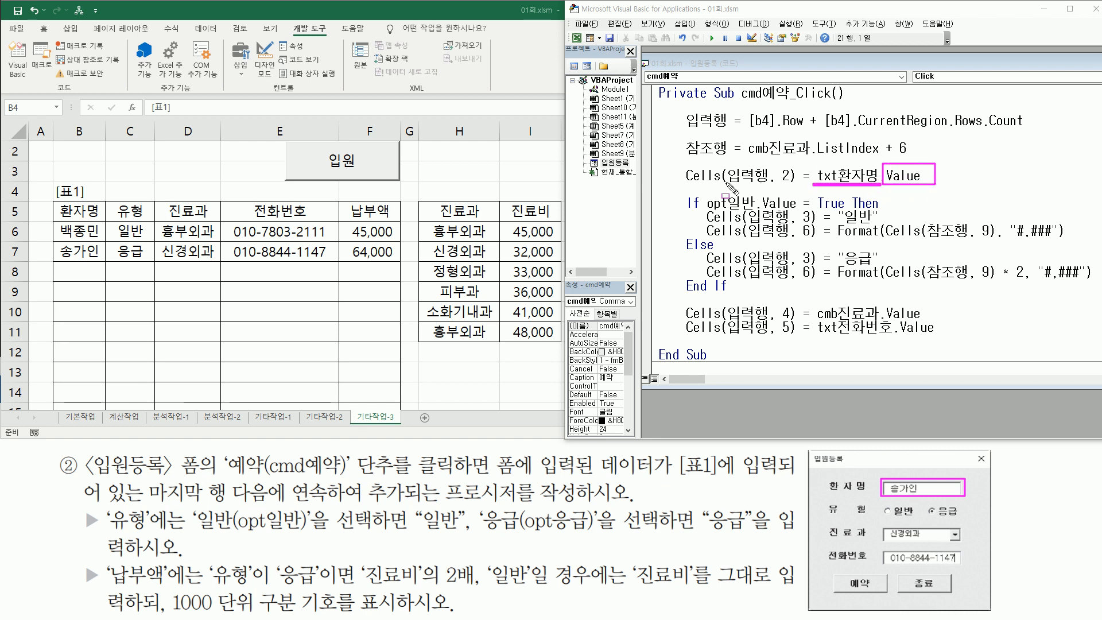
pyautogui.moveTo(728, 183); pyautogui.dragTo(793, 183)
pyautogui.moveTo(674, 115)
pyautogui.mouseDown()
pyautogui.moveTo(667, 128)
pyautogui.moveTo(684, 128)
pyautogui.mouseUp()
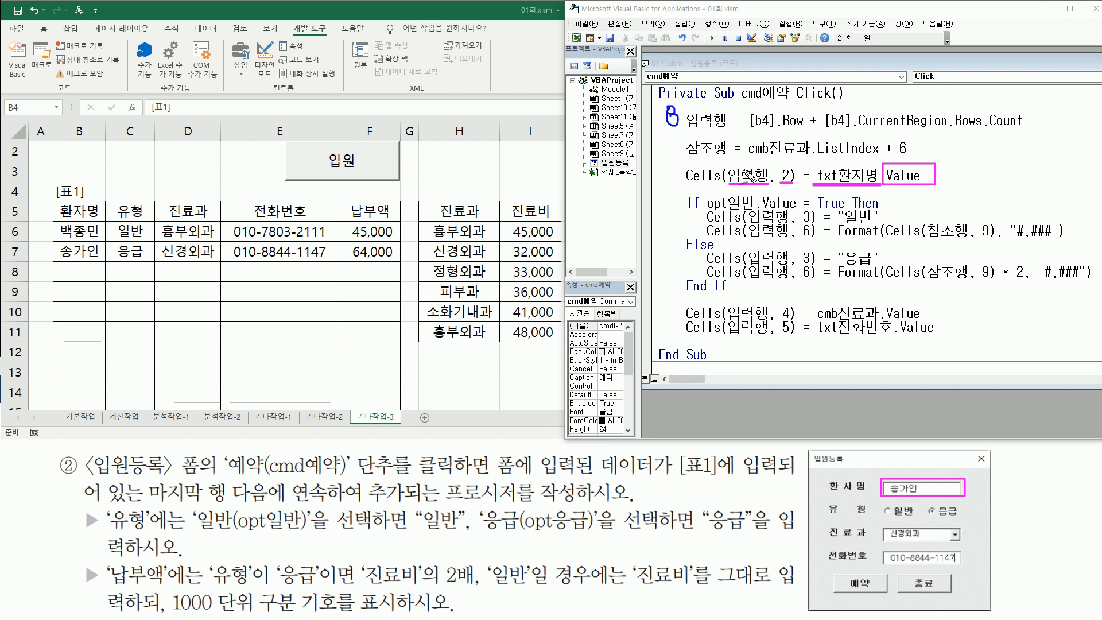
# Match 입력행 and column 2 in the 환자명 line to the sheet by numbering columns A to F and marking row 8
pyautogui.moveTo(757, 170)
pyautogui.mouseDown()
pyautogui.moveTo(747, 180)
pyautogui.moveTo(768, 184)
pyautogui.mouseUp()
pyautogui.moveTo(66, 266); pyautogui.dragTo(84, 263)
pyautogui.moveTo(41, 114)
pyautogui.mouseDown()
pyautogui.moveTo(41, 123)
pyautogui.moveTo(123, 121)
pyautogui.mouseUp()
pyautogui.moveTo(188, 109)
pyautogui.mouseDown()
pyautogui.moveTo(182, 115)
pyautogui.moveTo(200, 117)
pyautogui.mouseUp()
pyautogui.moveTo(190, 106); pyautogui.dragTo(190, 126)
pyautogui.moveTo(269, 108)
pyautogui.mouseDown()
pyautogui.moveTo(276, 124)
pyautogui.moveTo(287, 109)
pyautogui.mouseUp()
pyautogui.moveTo(379, 106); pyautogui.dragTo(374, 115)
pyautogui.moveTo(362, 135); pyautogui.dragTo(368, 133)
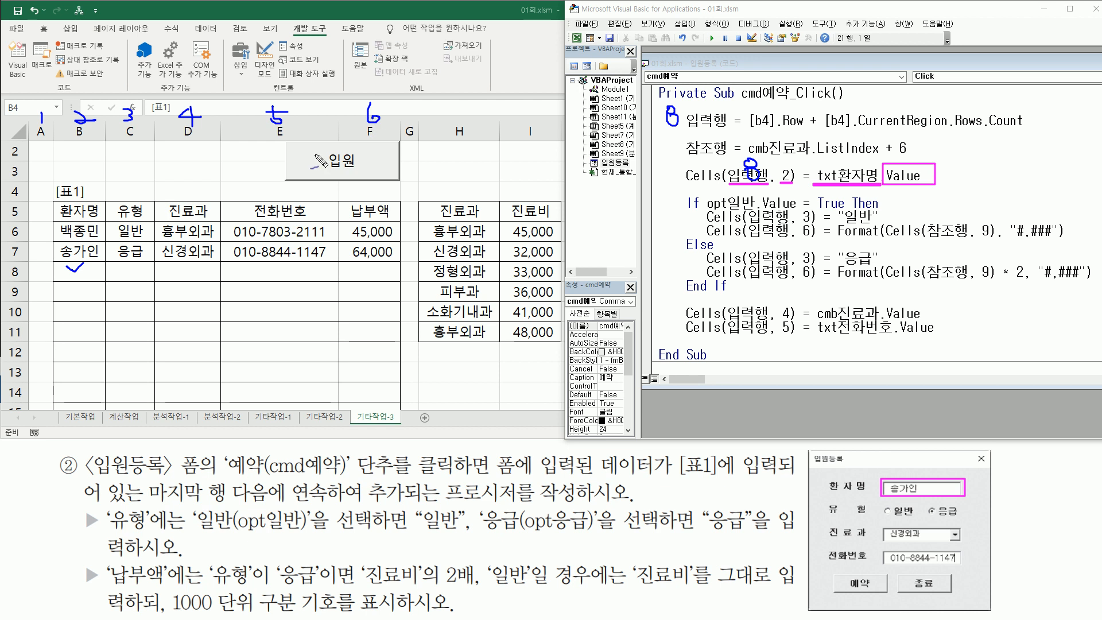
pyautogui.moveTo(16, 278); pyautogui.dragTo(26, 276)
pyautogui.moveTo(93, 122)
pyautogui.mouseDown()
pyautogui.moveTo(67, 134)
pyautogui.moveTo(92, 125)
pyautogui.mouseUp()
pyautogui.moveTo(66, 265); pyautogui.dragTo(86, 260)
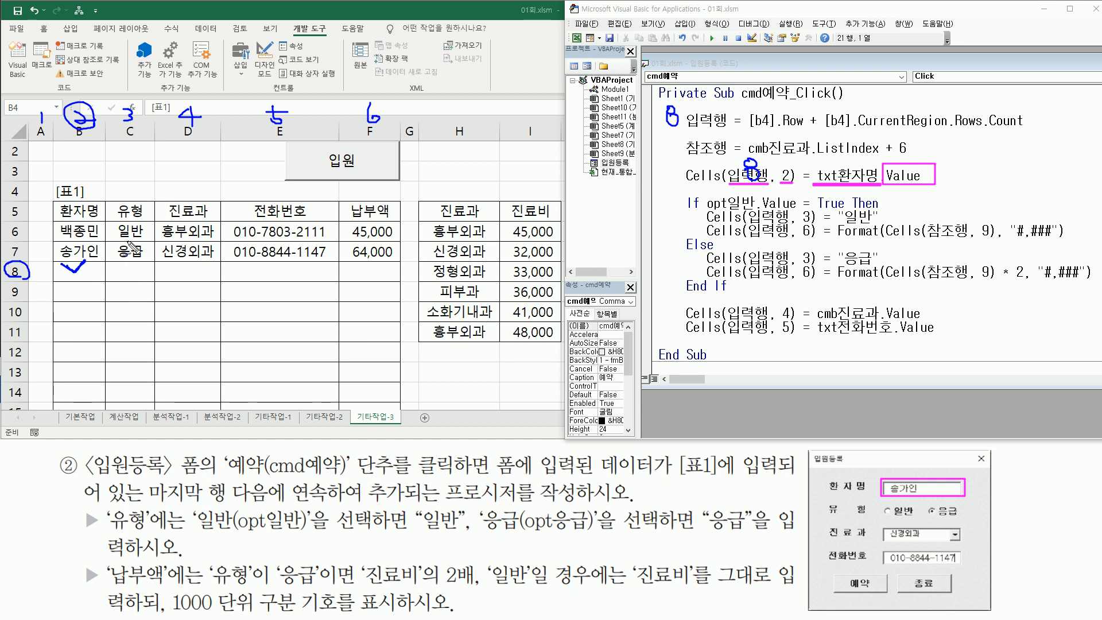
# Examine how the If block tests opt일반.Value and fills the 유형 column with "일반" or "응급"
pyautogui.moveTo(115, 277); pyautogui.dragTo(148, 277)
pyautogui.moveTo(682, 202)
pyautogui.mouseDown()
pyautogui.moveTo(668, 214)
pyautogui.moveTo(667, 267)
pyautogui.moveTo(671, 285)
pyautogui.moveTo(687, 286)
pyautogui.mouseUp()
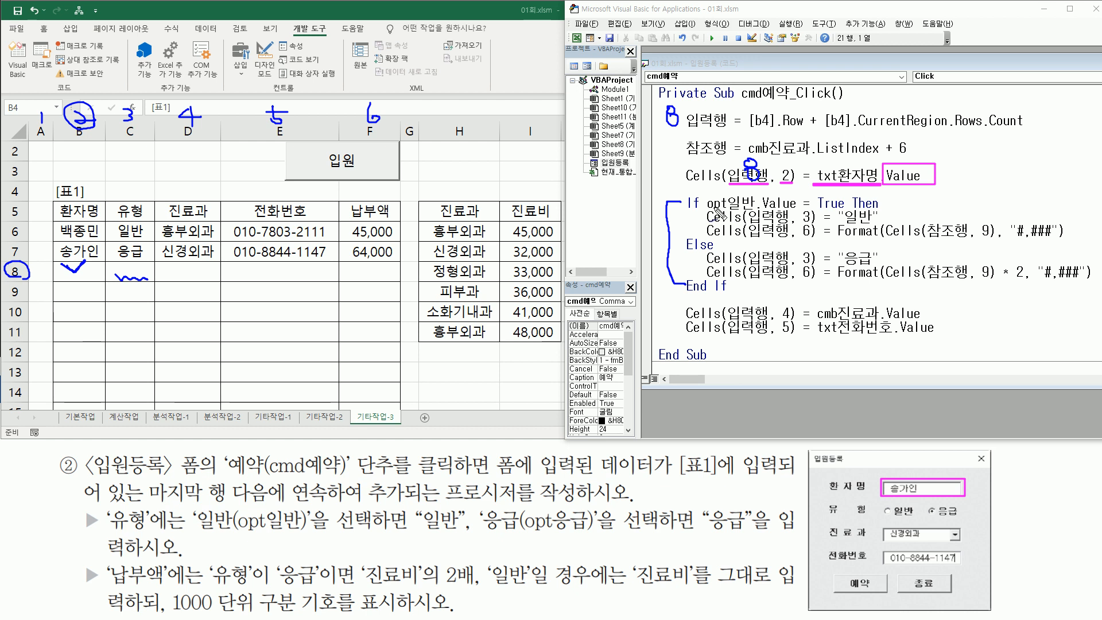
pyautogui.moveTo(710, 210); pyautogui.dragTo(835, 207)
pyautogui.moveTo(799, 257); pyautogui.dragTo(805, 255)
pyautogui.moveTo(934, 524); pyautogui.dragTo(943, 519)
pyautogui.moveTo(830, 200); pyautogui.dragTo(844, 188)
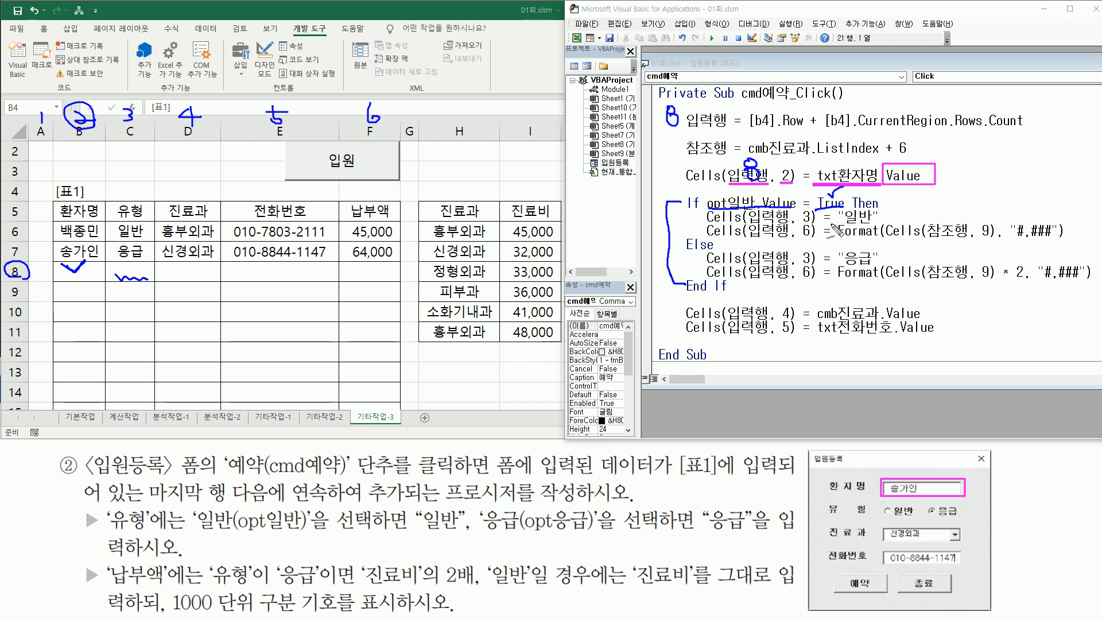
pyautogui.moveTo(746, 228); pyautogui.dragTo(878, 223)
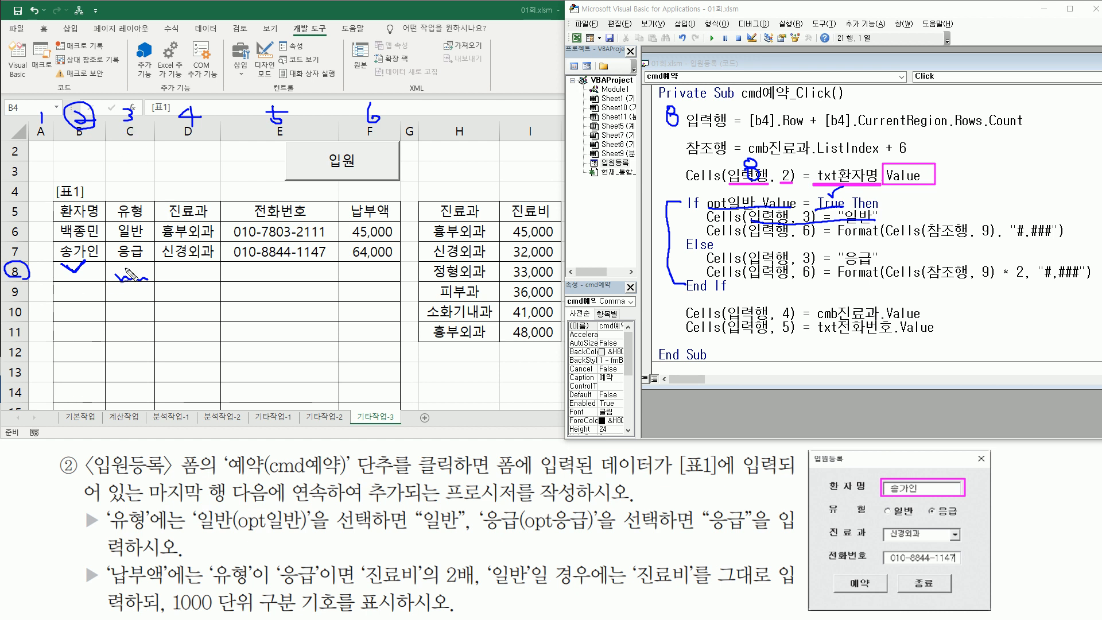
pyautogui.moveTo(118, 273); pyautogui.dragTo(140, 267)
pyautogui.moveTo(683, 252); pyautogui.dragTo(709, 247)
pyautogui.press('Escape')
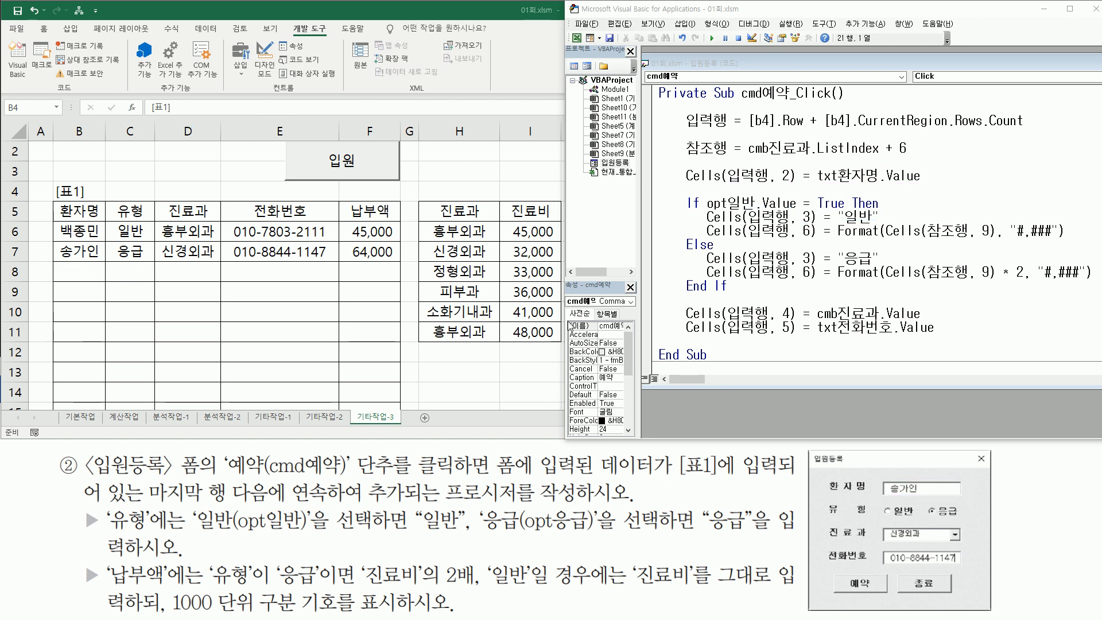
# Compare the two Cells(입력행, 6) lines with the task's 납부액 rules for 응급 and 일반
pyautogui.moveTo(700, 220); pyautogui.dragTo(1093, 246)
pyautogui.moveTo(696, 263)
pyautogui.mouseDown()
pyautogui.moveTo(926, 286)
pyautogui.moveTo(1095, 286)
pyautogui.mouseUp()
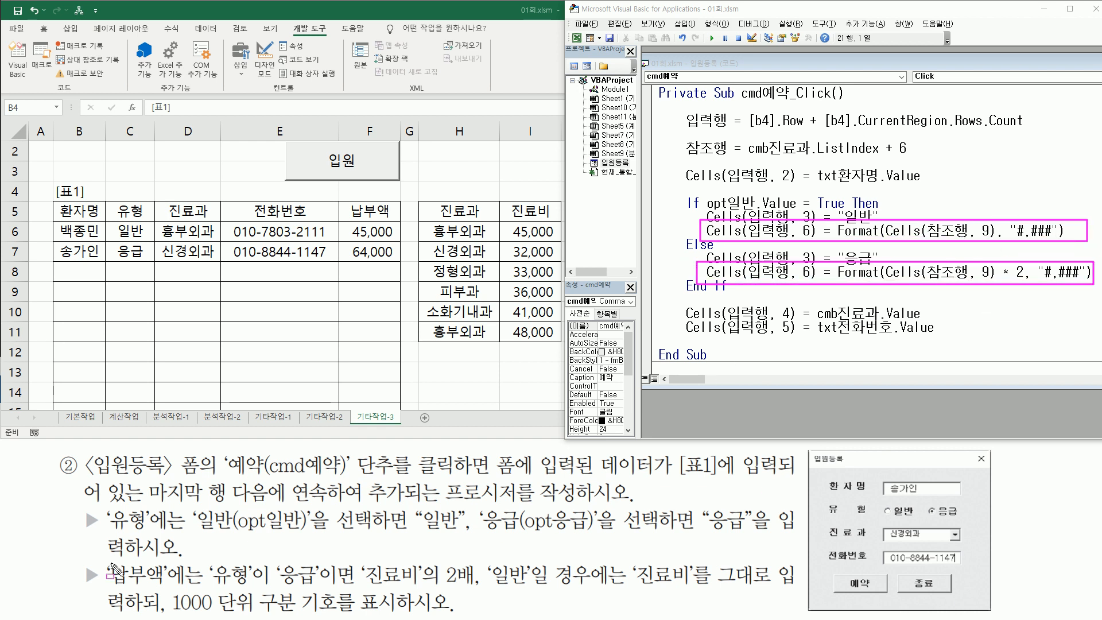
pyautogui.moveTo(104, 561)
pyautogui.mouseDown()
pyautogui.moveTo(140, 591)
pyautogui.moveTo(171, 592)
pyautogui.mouseUp()
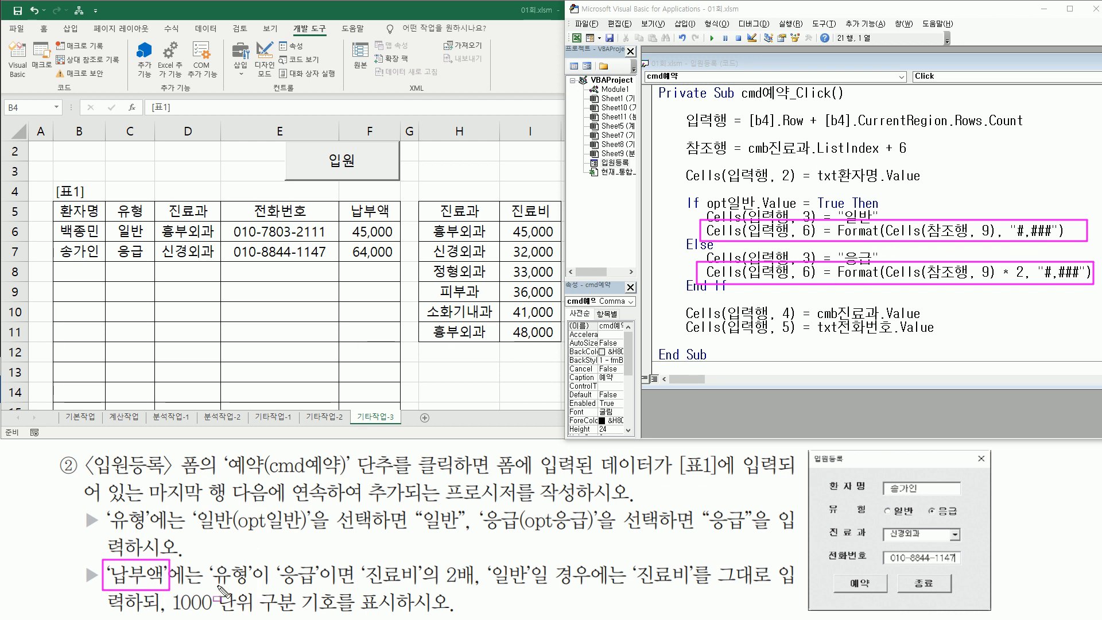
pyautogui.moveTo(209, 585); pyautogui.dragTo(470, 589)
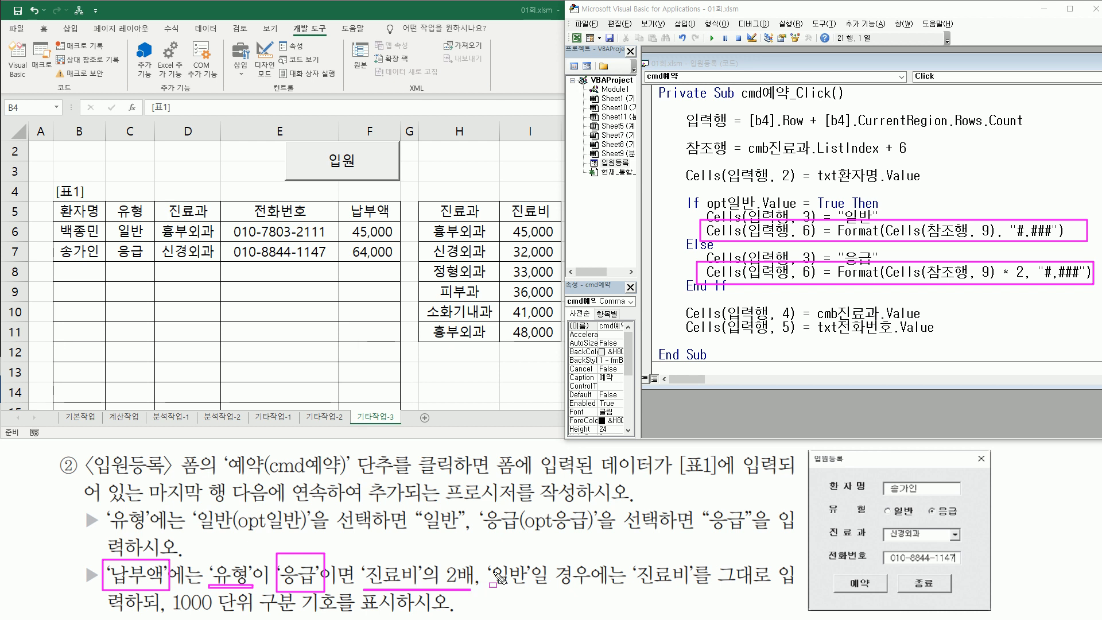
pyautogui.moveTo(492, 556); pyautogui.dragTo(530, 591)
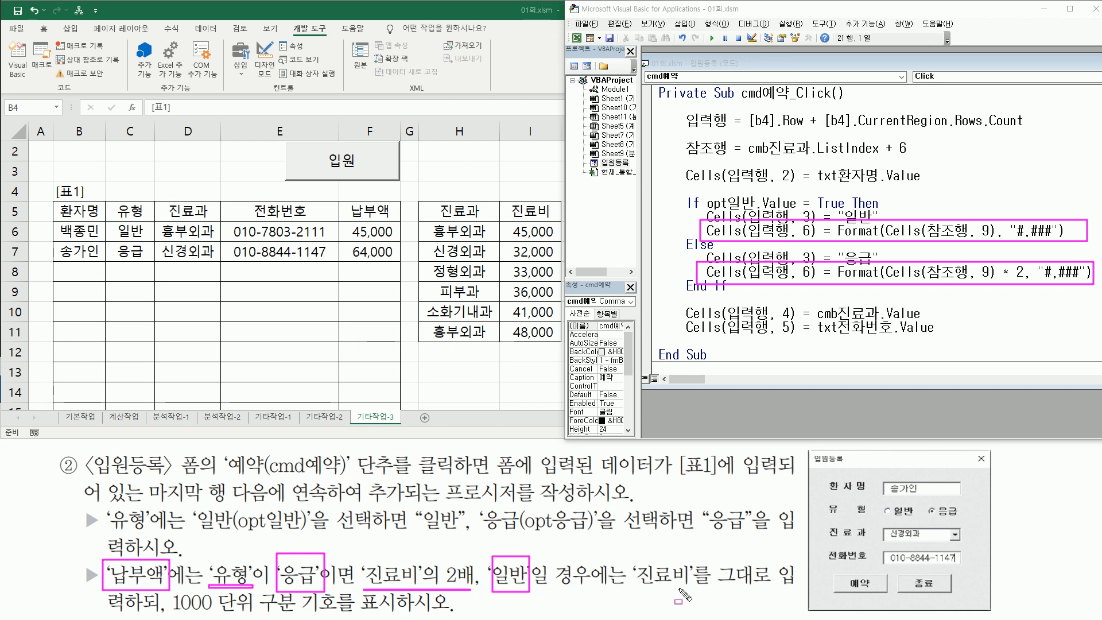
pyautogui.moveTo(628, 587); pyautogui.dragTo(793, 588)
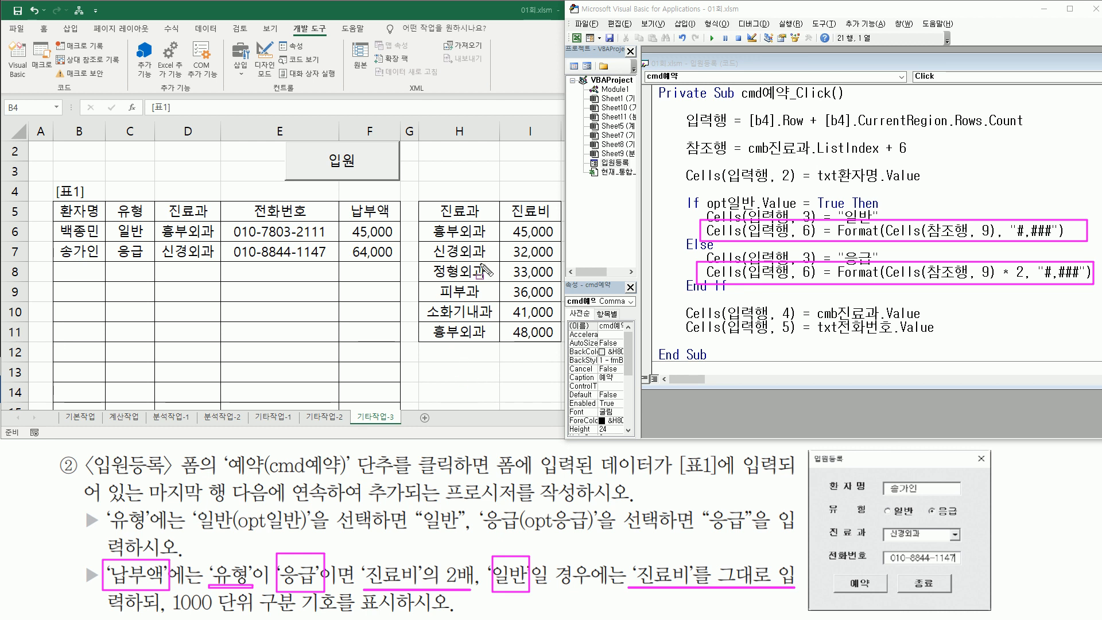
pyautogui.moveTo(808, 448)
pyautogui.mouseDown()
pyautogui.moveTo(854, 549)
pyautogui.moveTo(991, 611)
pyautogui.mouseUp()
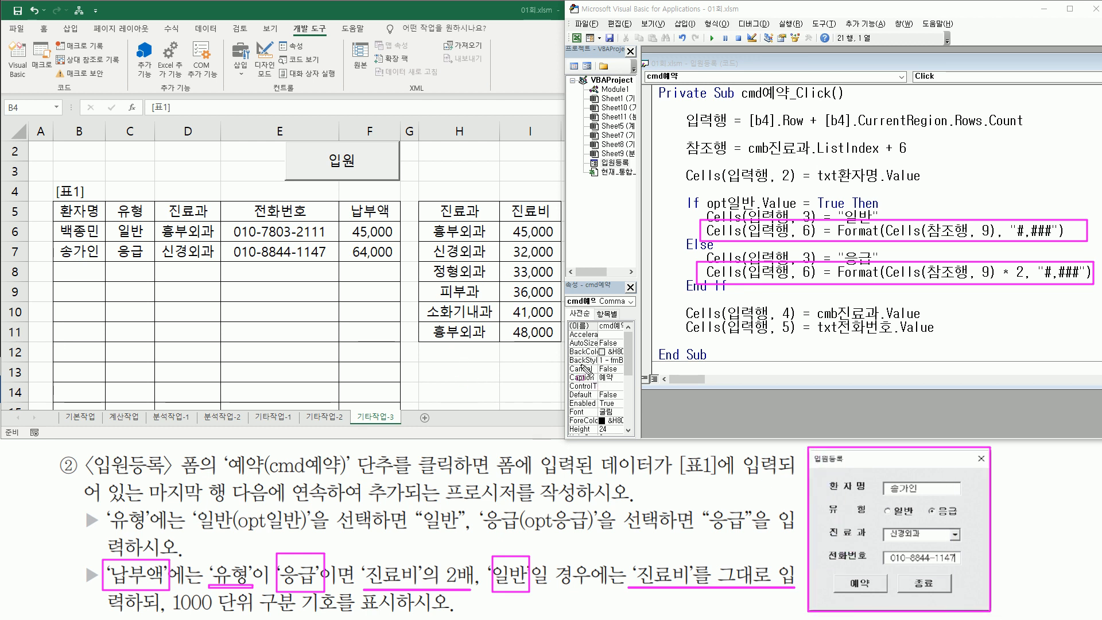
# Relate the form's 진료과 combo box to the sheet's 진료과 list by numbering its items with ListIndex 0 to 5
pyautogui.moveTo(508, 222); pyautogui.dragTo(555, 343)
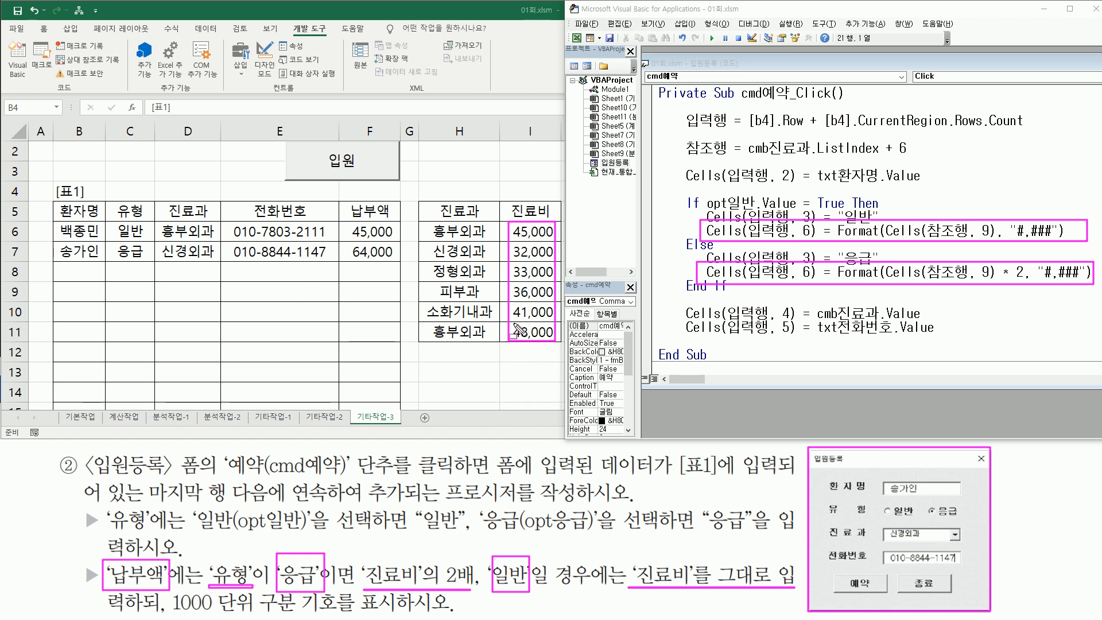
pyautogui.moveTo(422, 221)
pyautogui.mouseDown()
pyautogui.moveTo(447, 322)
pyautogui.moveTo(498, 342)
pyautogui.mouseUp()
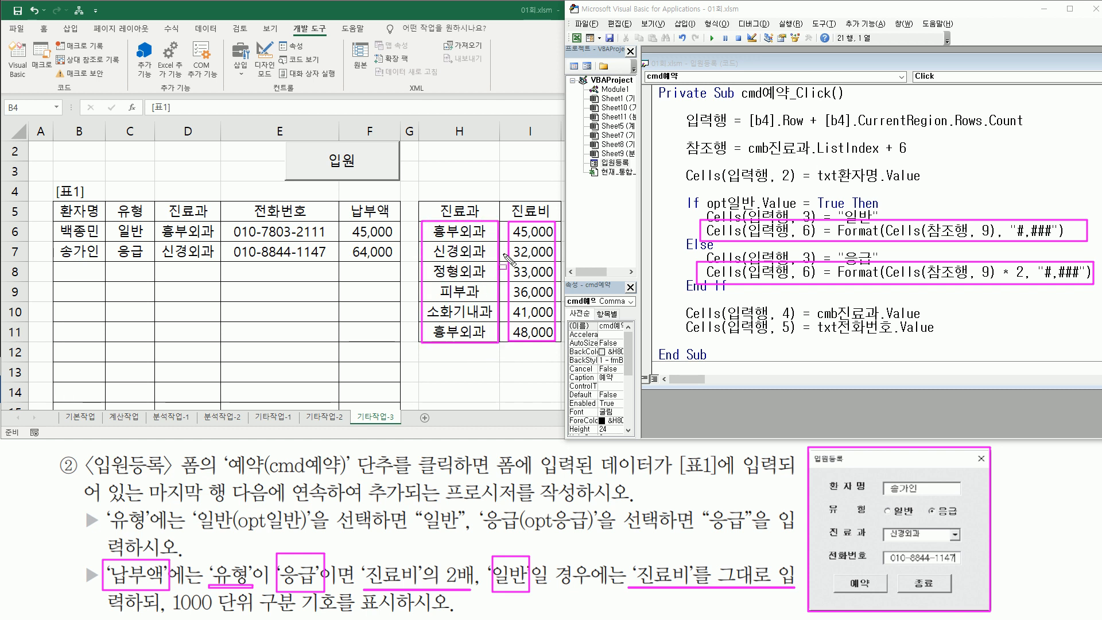
pyautogui.press('Escape')
pyautogui.moveTo(881, 534)
pyautogui.mouseDown()
pyautogui.moveTo(921, 554)
pyautogui.moveTo(960, 543)
pyautogui.mouseUp()
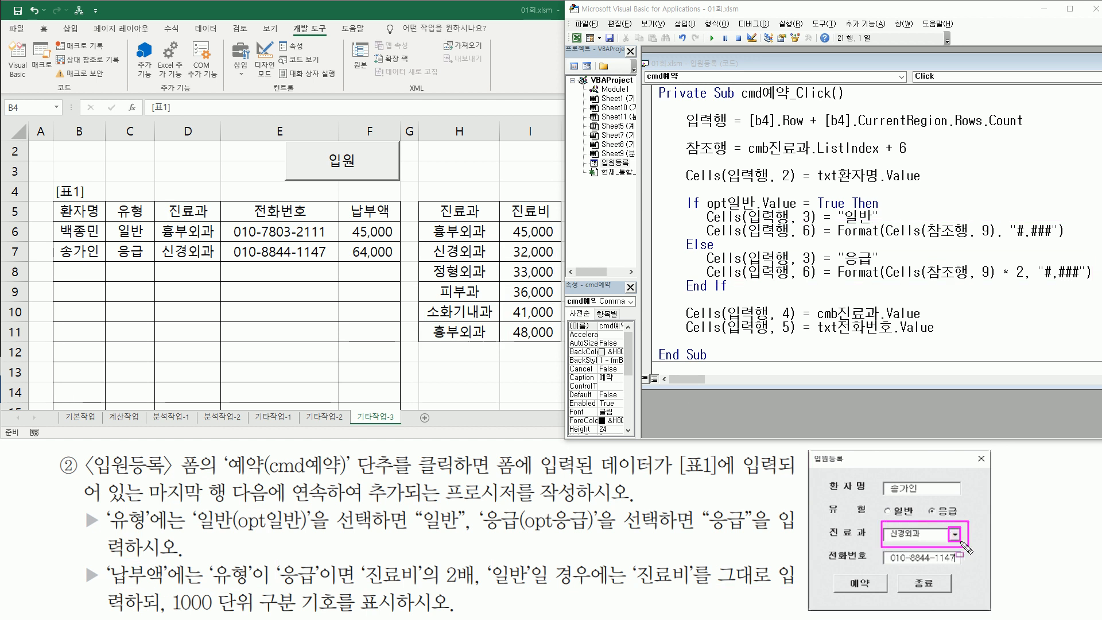
pyautogui.moveTo(419, 221); pyautogui.dragTo(497, 343)
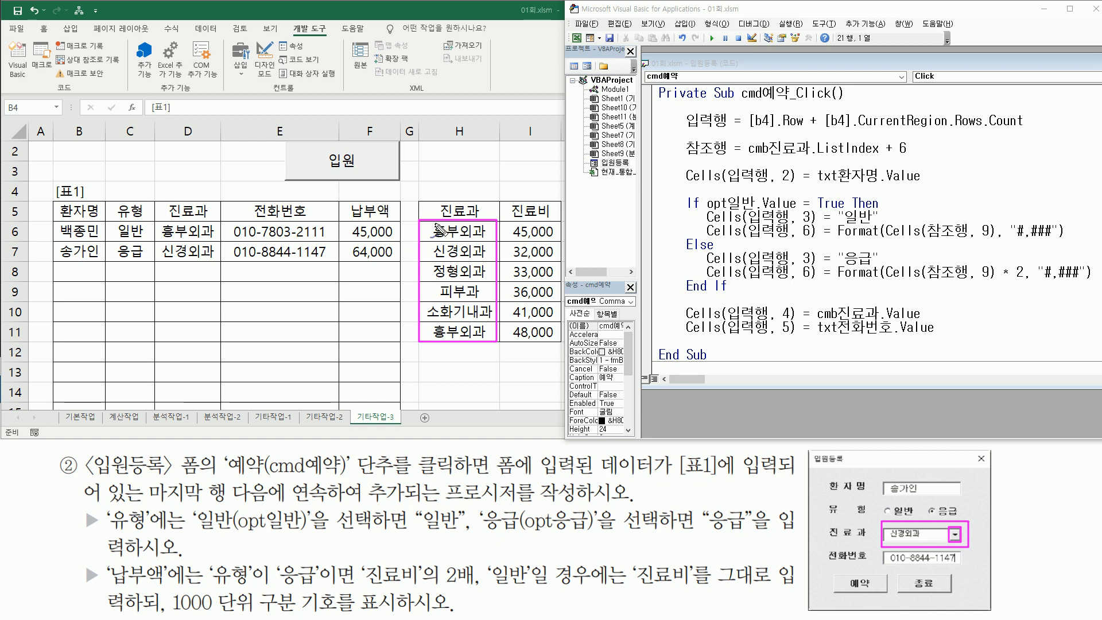
pyautogui.moveTo(820, 156); pyautogui.dragTo(874, 162)
pyautogui.moveTo(418, 229)
pyautogui.mouseDown()
pyautogui.moveTo(427, 233)
pyautogui.moveTo(417, 273)
pyautogui.moveTo(428, 273)
pyautogui.moveTo(413, 299)
pyautogui.moveTo(427, 310)
pyautogui.moveTo(425, 332)
pyautogui.moveTo(408, 338)
pyautogui.moveTo(428, 324)
pyautogui.mouseUp()
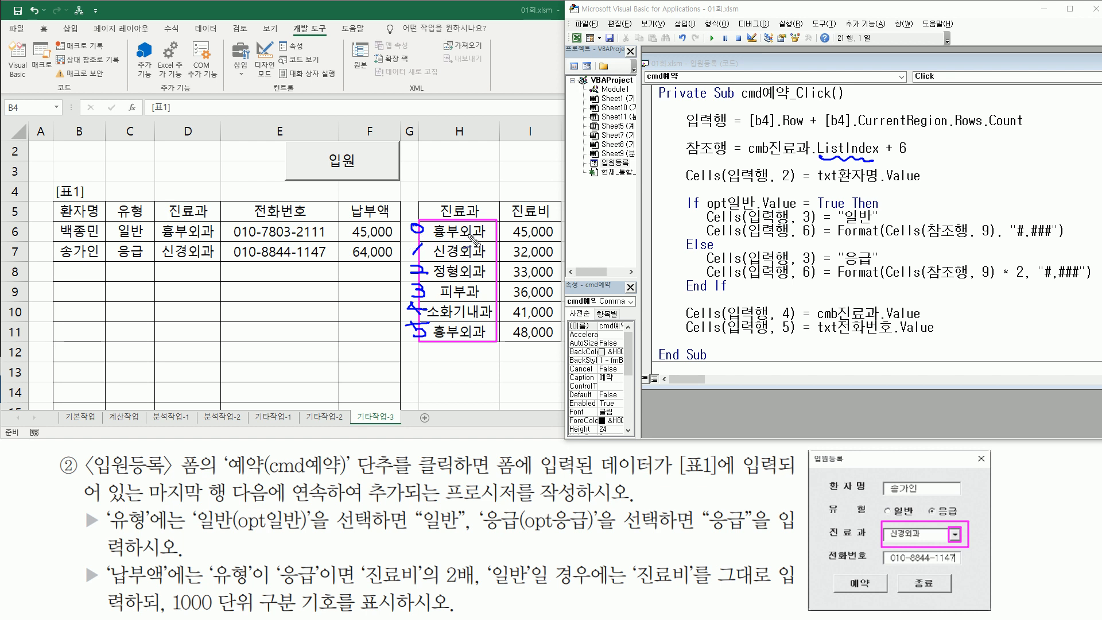
# Locate the first 진료비 cell by its row number and by numbering the sheet columns from A to I
pyautogui.moveTo(517, 242)
pyautogui.mouseDown()
pyautogui.moveTo(562, 244)
pyautogui.moveTo(554, 222)
pyautogui.moveTo(516, 225)
pyautogui.moveTo(527, 247)
pyautogui.moveTo(541, 239)
pyautogui.mouseUp()
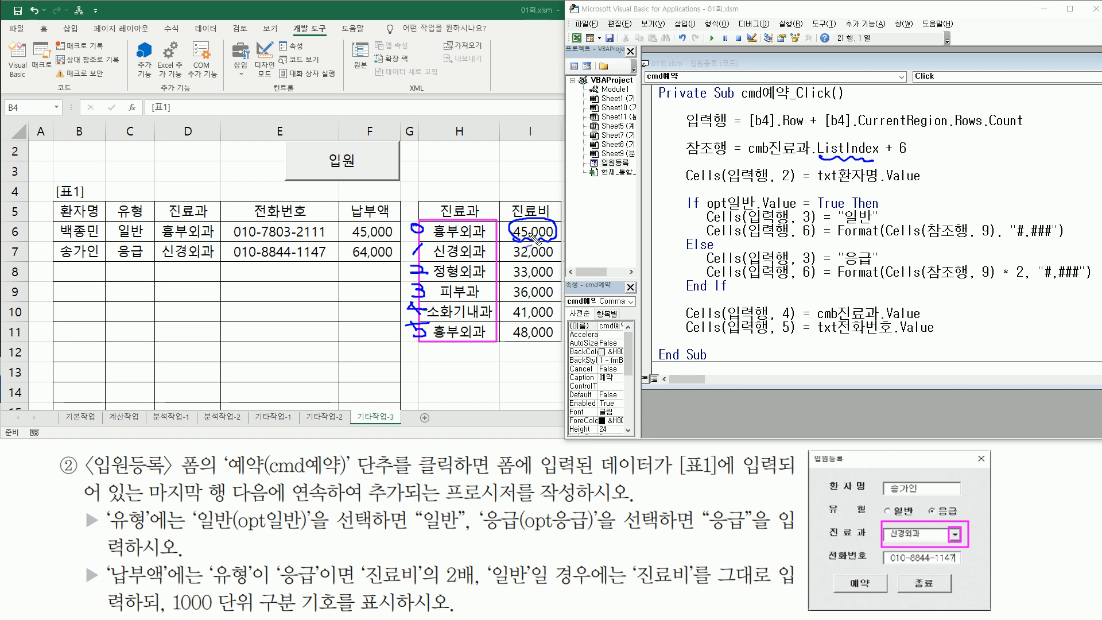
pyautogui.moveTo(23, 244)
pyautogui.mouseDown()
pyautogui.moveTo(9, 235)
pyautogui.moveTo(19, 246)
pyautogui.mouseUp()
pyautogui.moveTo(517, 149); pyautogui.dragTo(525, 146)
pyautogui.moveTo(40, 113)
pyautogui.mouseDown()
pyautogui.moveTo(41, 124)
pyautogui.moveTo(208, 118)
pyautogui.mouseUp()
pyautogui.moveTo(275, 110)
pyautogui.mouseDown()
pyautogui.moveTo(287, 117)
pyautogui.moveTo(278, 122)
pyautogui.mouseUp()
pyautogui.moveTo(375, 131)
pyautogui.mouseDown()
pyautogui.moveTo(371, 121)
pyautogui.moveTo(418, 113)
pyautogui.moveTo(409, 131)
pyautogui.mouseUp()
pyautogui.moveTo(454, 98); pyautogui.dragTo(448, 122)
pyautogui.moveTo(539, 109)
pyautogui.mouseDown()
pyautogui.moveTo(543, 118)
pyautogui.moveTo(531, 103)
pyautogui.moveTo(534, 125)
pyautogui.mouseUp()
pyautogui.moveTo(517, 135); pyautogui.dragTo(525, 132)
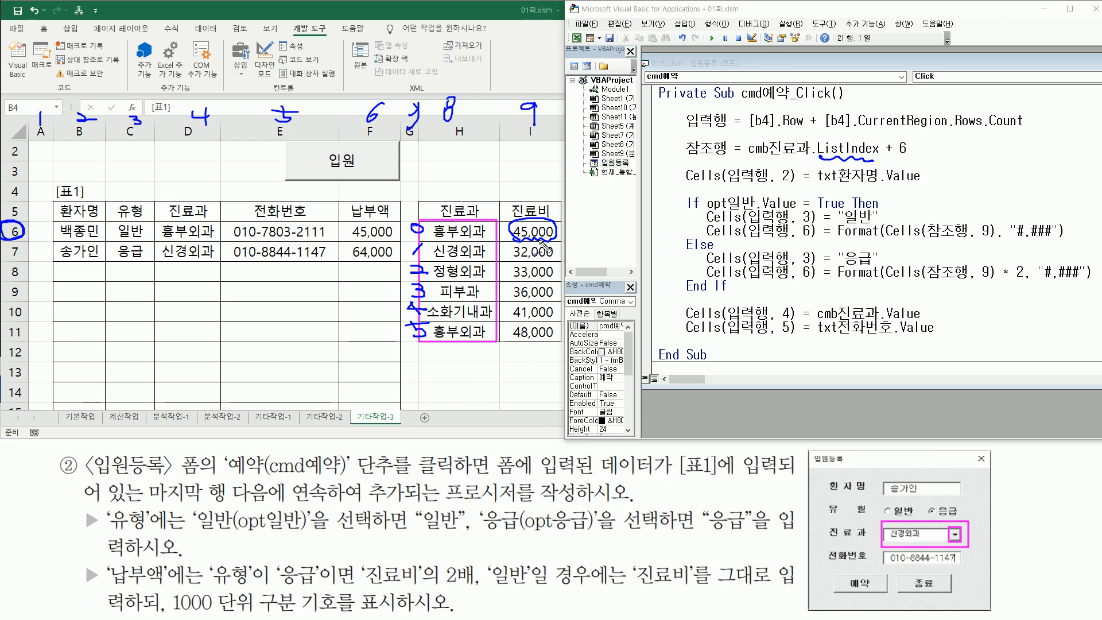
# Work out which sheet row holds the 진료비 of each 진료과, from the first item down to the last
pyautogui.moveTo(287, 291); pyautogui.dragTo(295, 289)
pyautogui.moveTo(435, 279); pyautogui.dragTo(481, 279)
pyautogui.moveTo(550, 267)
pyautogui.mouseDown()
pyautogui.moveTo(514, 263)
pyautogui.moveTo(520, 281)
pyautogui.moveTo(553, 268)
pyautogui.mouseUp()
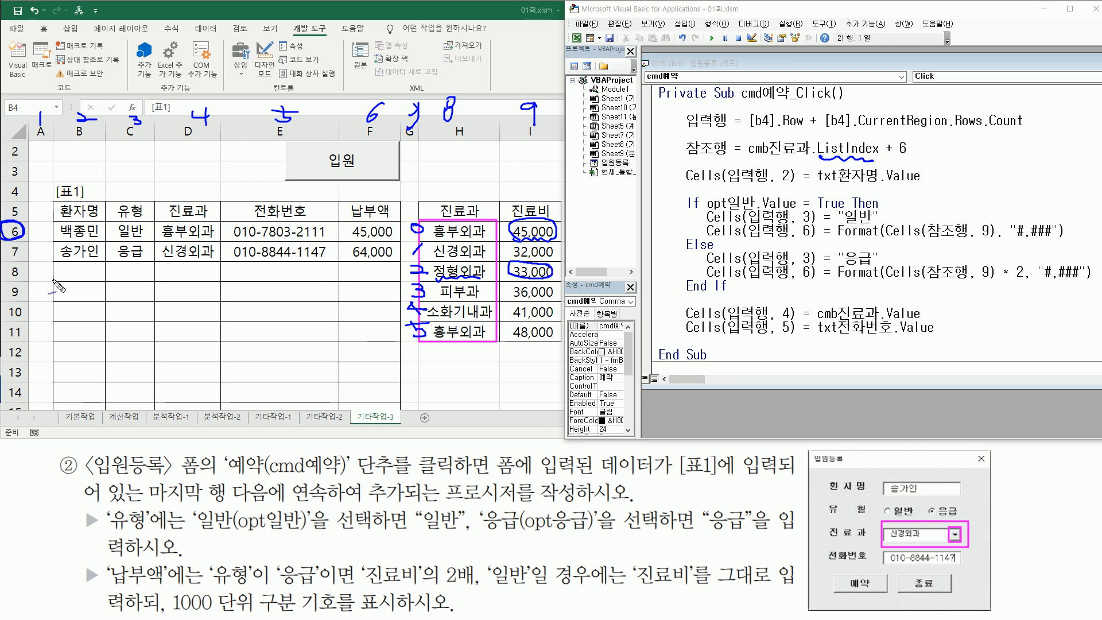
pyautogui.moveTo(26, 274)
pyautogui.mouseDown()
pyautogui.moveTo(9, 284)
pyautogui.moveTo(17, 264)
pyautogui.moveTo(23, 277)
pyautogui.mouseUp()
pyautogui.moveTo(372, 278)
pyautogui.mouseDown()
pyautogui.moveTo(379, 267)
pyautogui.moveTo(374, 280)
pyautogui.mouseUp()
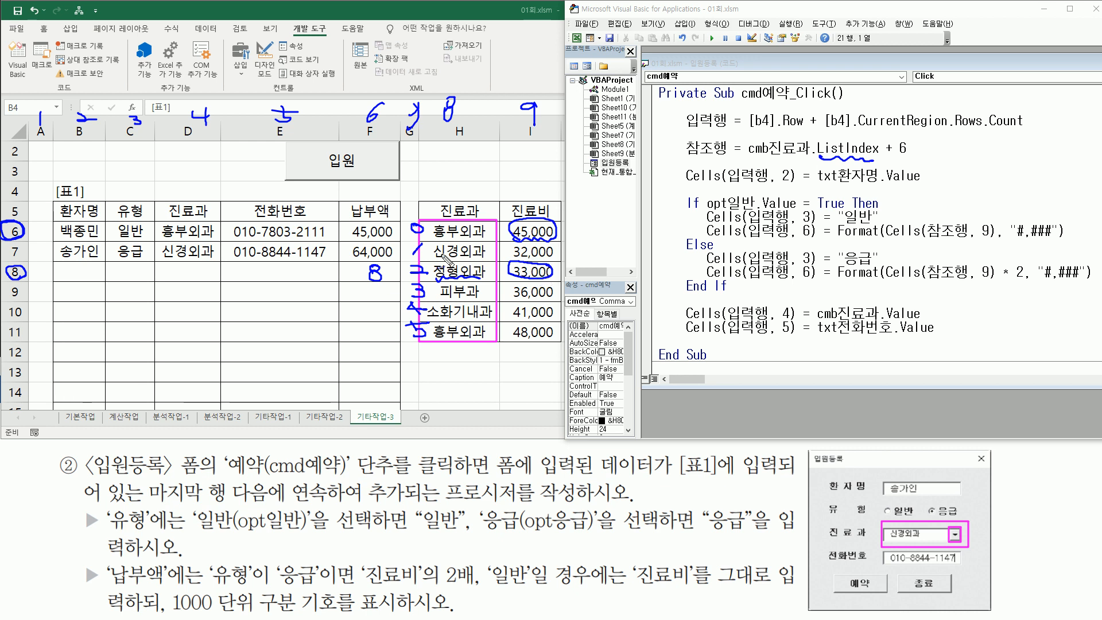
pyautogui.moveTo(366, 248); pyautogui.dragTo(373, 262)
pyautogui.moveTo(375, 219)
pyautogui.mouseDown()
pyautogui.moveTo(370, 240)
pyautogui.moveTo(365, 231)
pyautogui.mouseUp()
pyautogui.moveTo(514, 340); pyautogui.dragTo(551, 339)
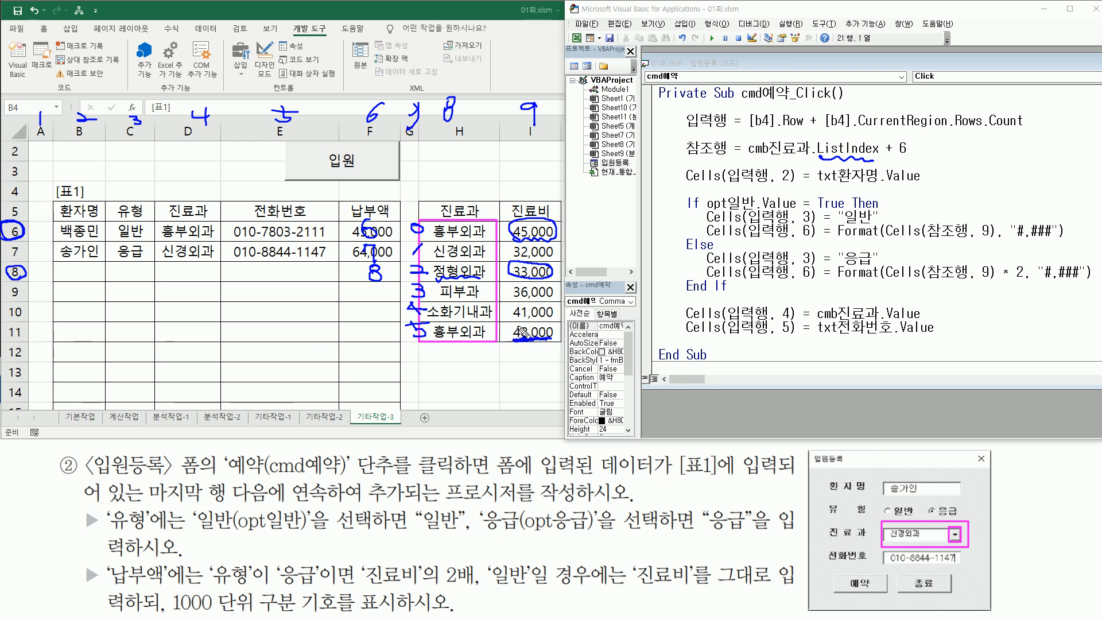
pyautogui.moveTo(366, 323); pyautogui.dragTo(380, 343)
pyautogui.moveTo(514, 320); pyautogui.dragTo(552, 318)
pyautogui.moveTo(26, 324)
pyautogui.mouseDown()
pyautogui.moveTo(4, 314)
pyautogui.moveTo(29, 320)
pyautogui.mouseUp()
pyautogui.moveTo(363, 305)
pyautogui.mouseDown()
pyautogui.moveTo(371, 321)
pyautogui.moveTo(362, 284)
pyautogui.moveTo(376, 288)
pyautogui.moveTo(373, 303)
pyautogui.mouseUp()
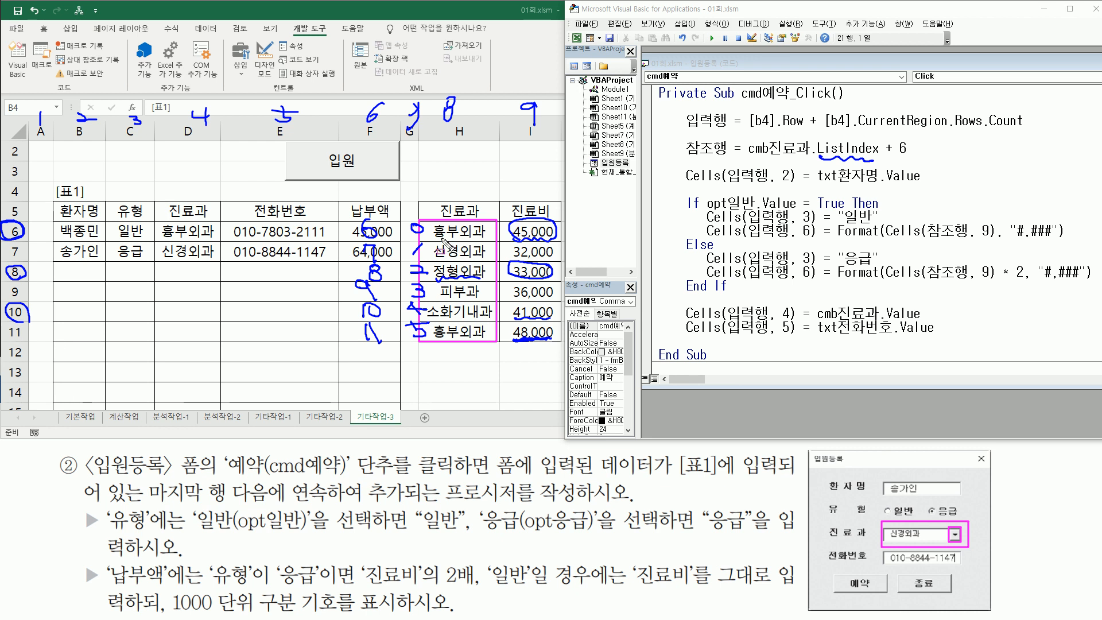
# Compare the ListIndex numbers with the sheet rows to check the + 6 in the 참조행 line
pyautogui.moveTo(406, 220)
pyautogui.mouseDown()
pyautogui.moveTo(429, 353)
pyautogui.moveTo(441, 361)
pyautogui.moveTo(434, 343)
pyautogui.mouseUp()
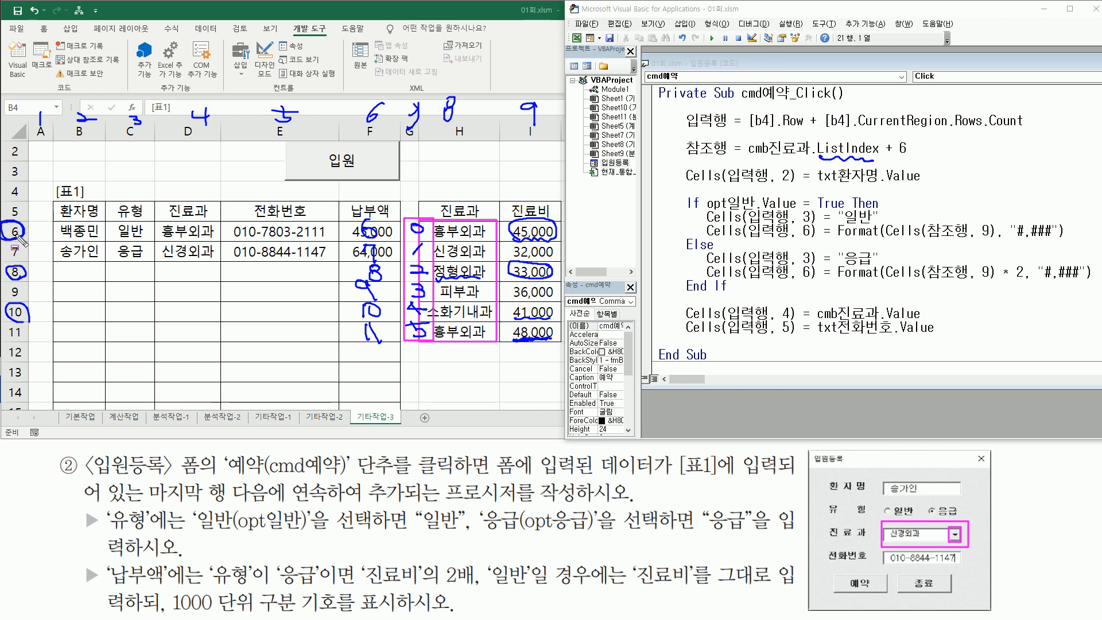
pyautogui.moveTo(883, 139); pyautogui.dragTo(915, 157)
pyautogui.moveTo(764, 161); pyautogui.dragTo(823, 158)
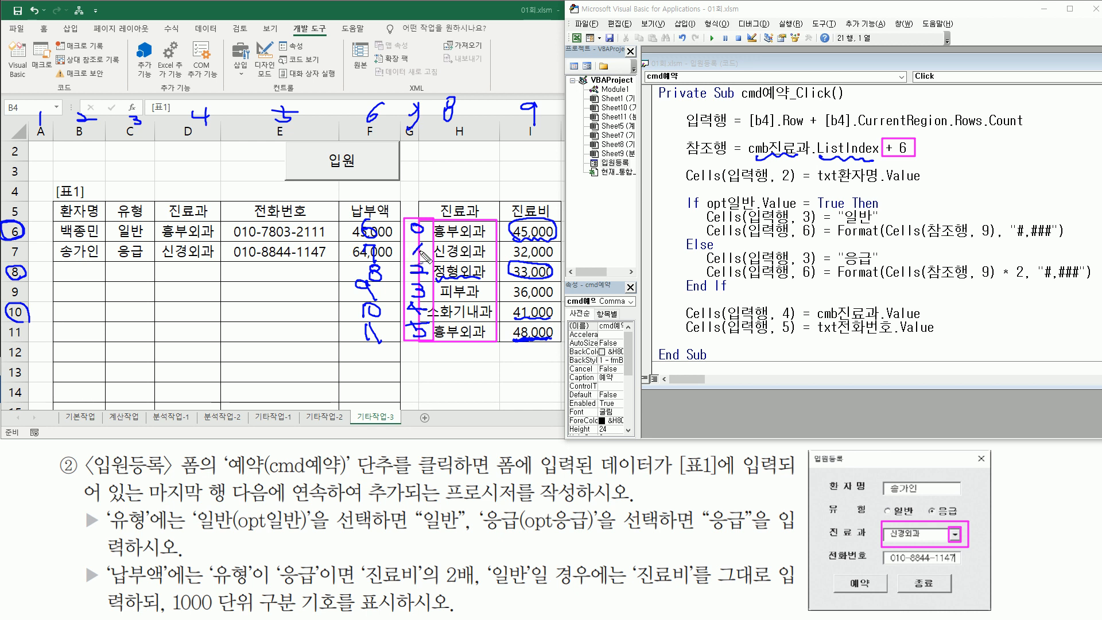
pyautogui.moveTo(630, 200); pyautogui.dragTo(638, 198)
pyautogui.moveTo(824, 142); pyautogui.dragTo(843, 152)
pyautogui.moveTo(685, 155)
pyautogui.mouseDown()
pyautogui.moveTo(726, 152)
pyautogui.moveTo(679, 143)
pyautogui.moveTo(729, 141)
pyautogui.mouseUp()
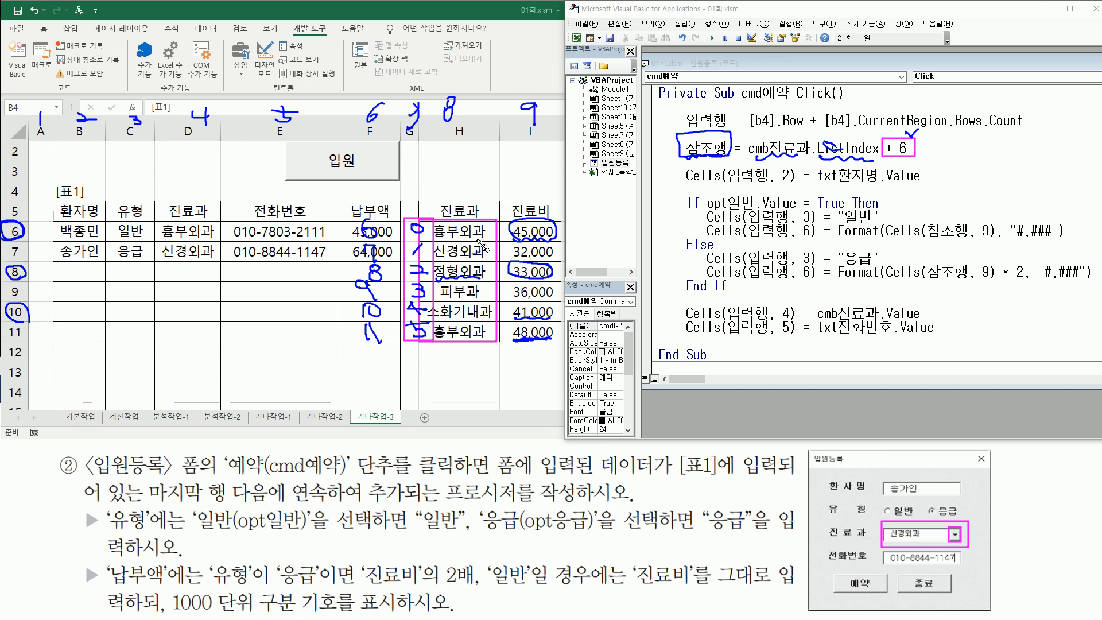
pyautogui.press('Escape')
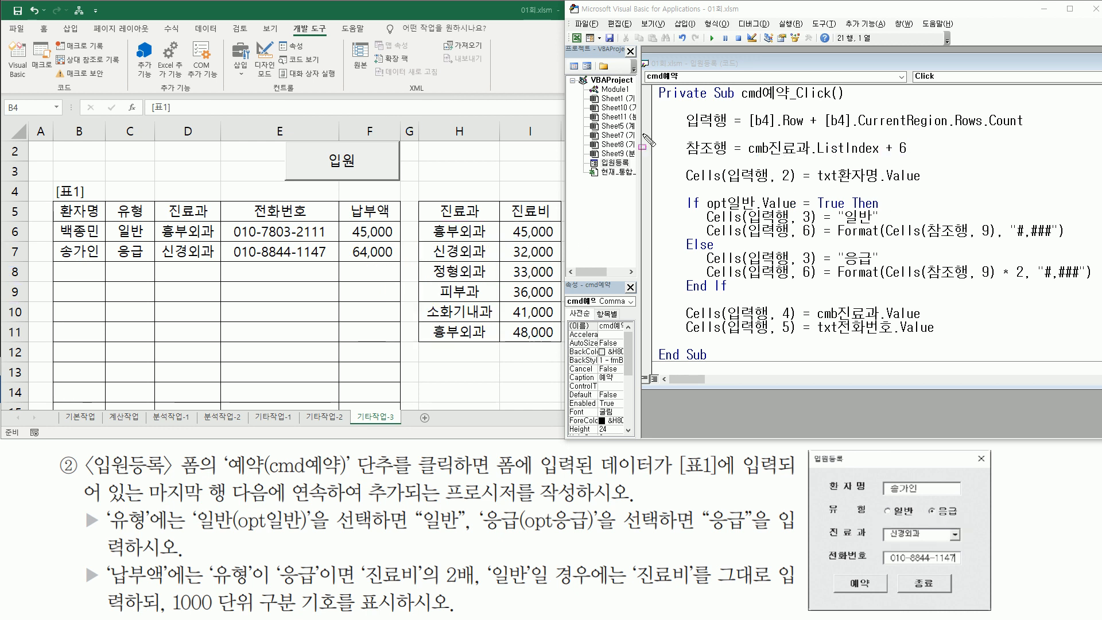
# Examine how the + 6 in the 참조행 line ties cmb진료과's ListIndex to the 진료과 list starting at row 6
pyautogui.moveTo(681, 136)
pyautogui.mouseDown()
pyautogui.moveTo(764, 163)
pyautogui.moveTo(923, 165)
pyautogui.mouseUp()
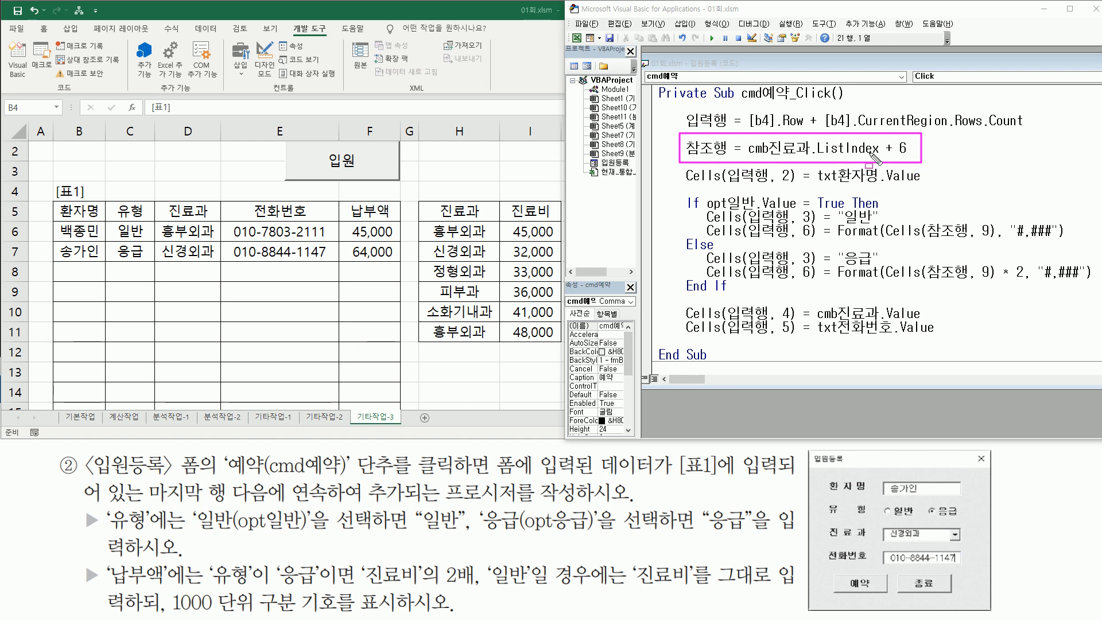
pyautogui.hotkey('ctrl', 'z')
pyautogui.moveTo(883, 139); pyautogui.dragTo(911, 156)
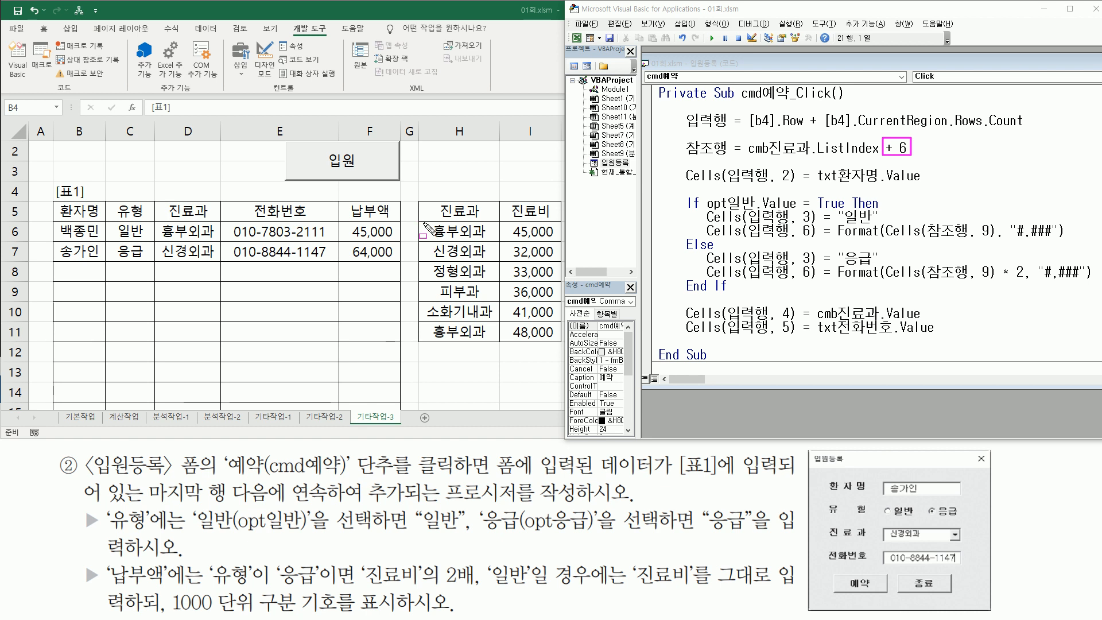
pyautogui.moveTo(424, 235)
pyautogui.mouseDown()
pyautogui.moveTo(469, 337)
pyautogui.moveTo(492, 339)
pyautogui.mouseUp()
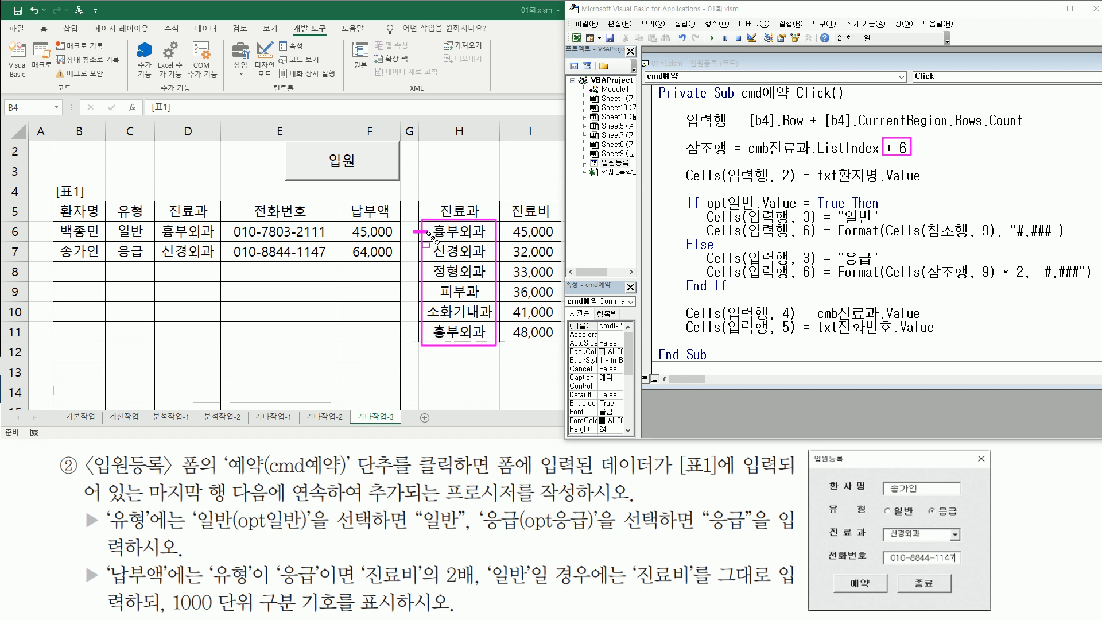
pyautogui.moveTo(4, 221); pyautogui.dragTo(27, 242)
pyautogui.moveTo(748, 155); pyautogui.dragTo(802, 155)
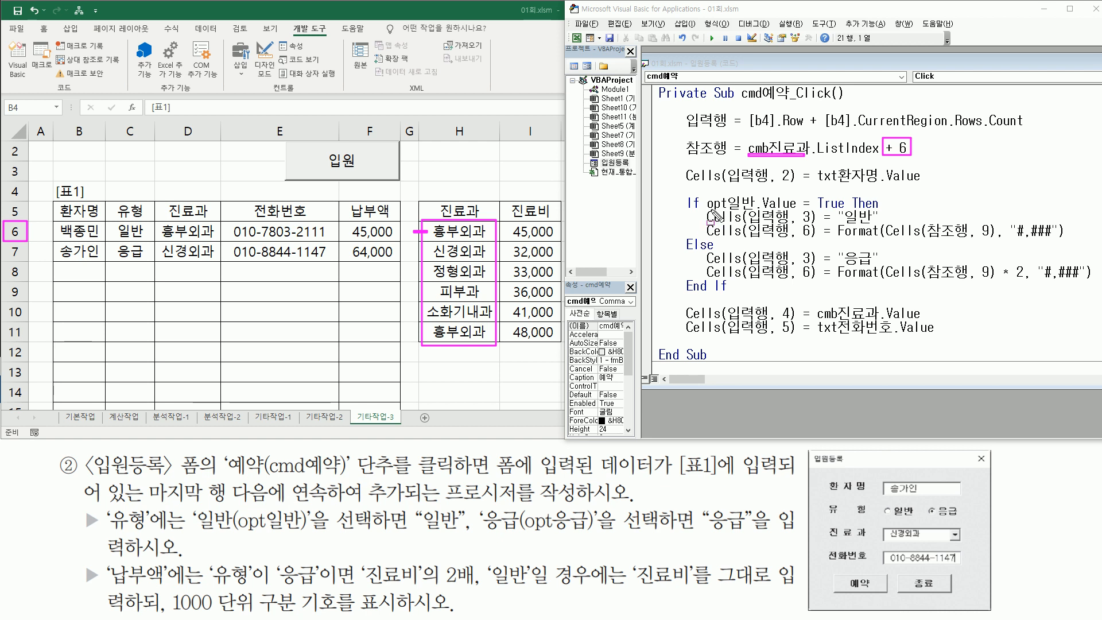
# Trace how both opt일반 branches read the 진료비 column with Cells(참조행, 9)
pyautogui.moveTo(709, 210)
pyautogui.mouseDown()
pyautogui.moveTo(798, 210)
pyautogui.moveTo(799, 194)
pyautogui.moveTo(842, 209)
pyautogui.mouseUp()
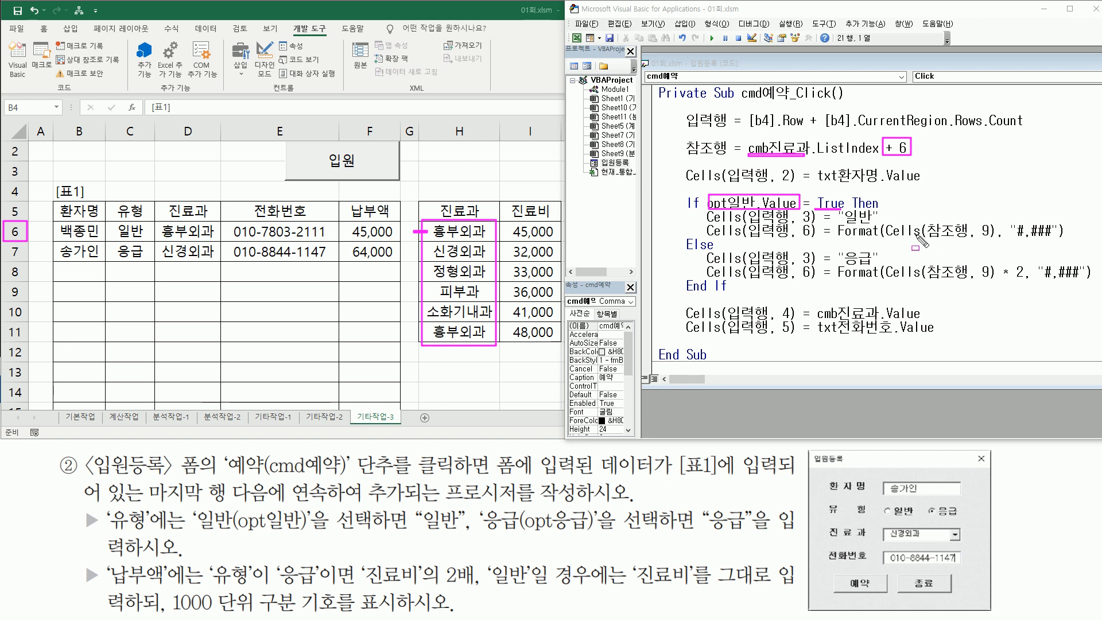
pyautogui.moveTo(508, 223); pyautogui.dragTo(553, 338)
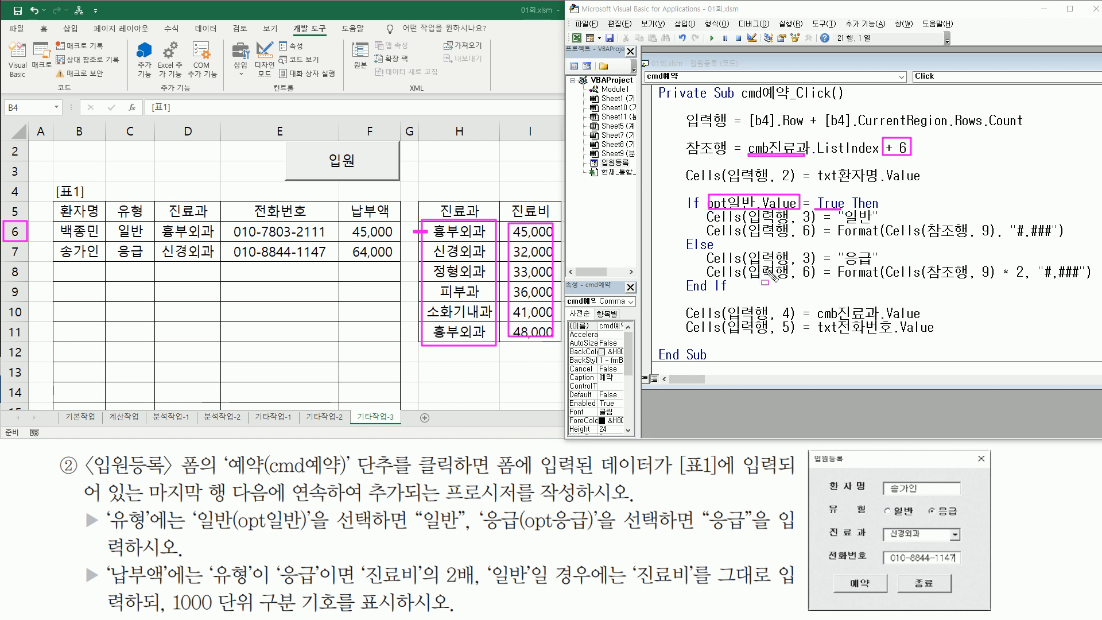
pyautogui.moveTo(924, 238); pyautogui.dragTo(990, 241)
pyautogui.moveTo(925, 283); pyautogui.dragTo(991, 287)
pyautogui.click(978, 300)
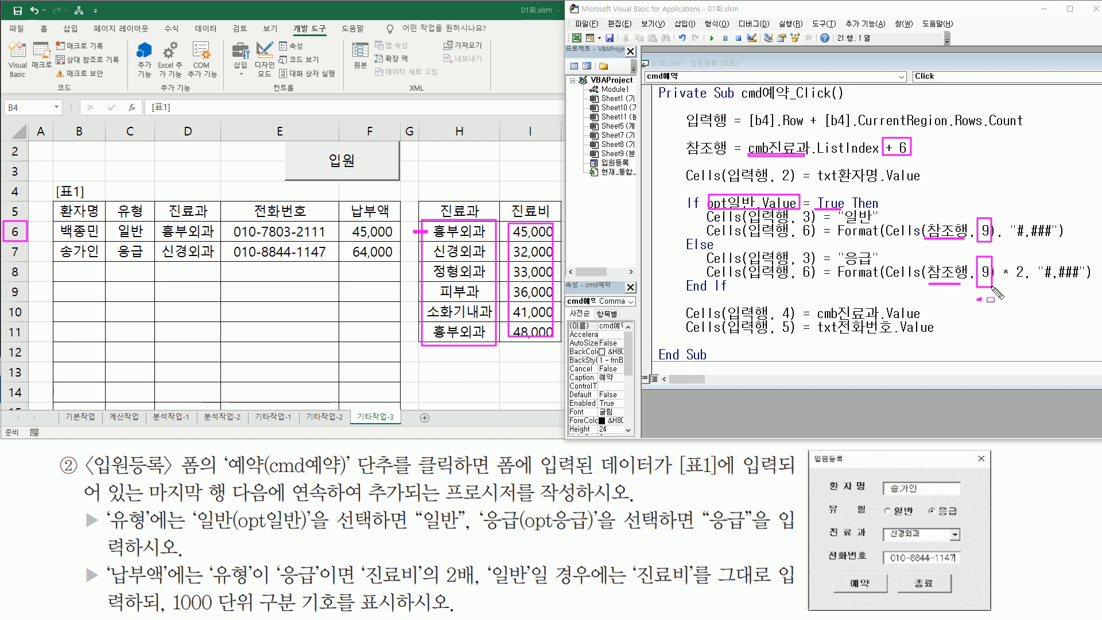
pyautogui.moveTo(510, 226)
pyautogui.mouseDown()
pyautogui.moveTo(560, 346)
pyautogui.moveTo(554, 339)
pyautogui.mouseUp()
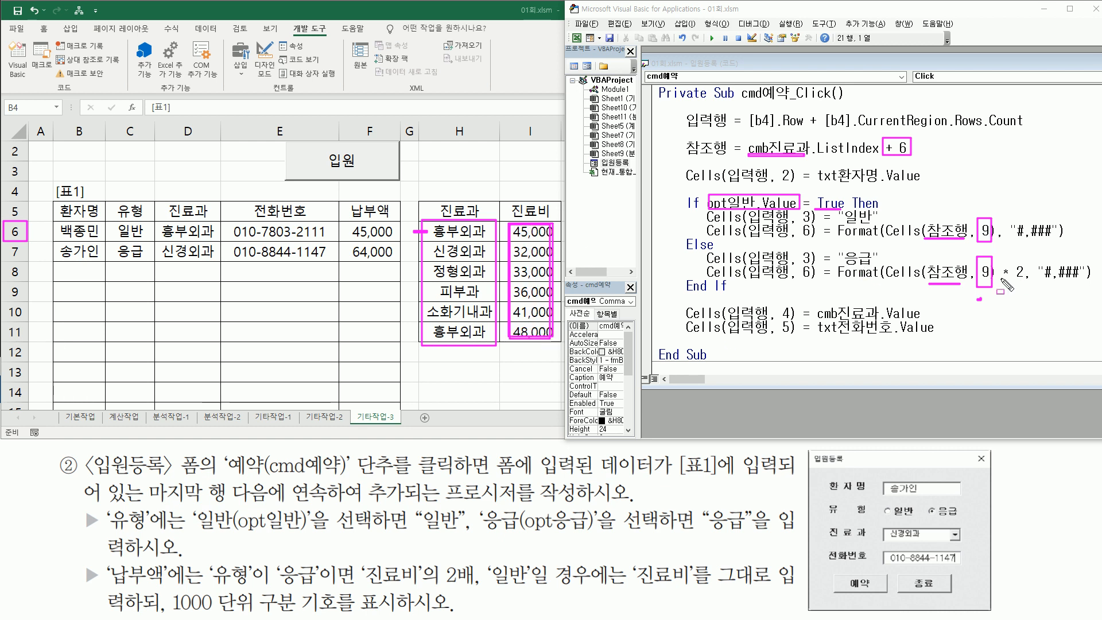
# Compare the * 2 for 응급 and the Format function in both 납부액 lines with the 1000 단위 구분 기호 requirement
pyautogui.moveTo(1001, 280); pyautogui.dragTo(1027, 278)
pyautogui.moveTo(170, 590)
pyautogui.mouseDown()
pyautogui.moveTo(222, 615)
pyautogui.moveTo(403, 616)
pyautogui.mouseUp()
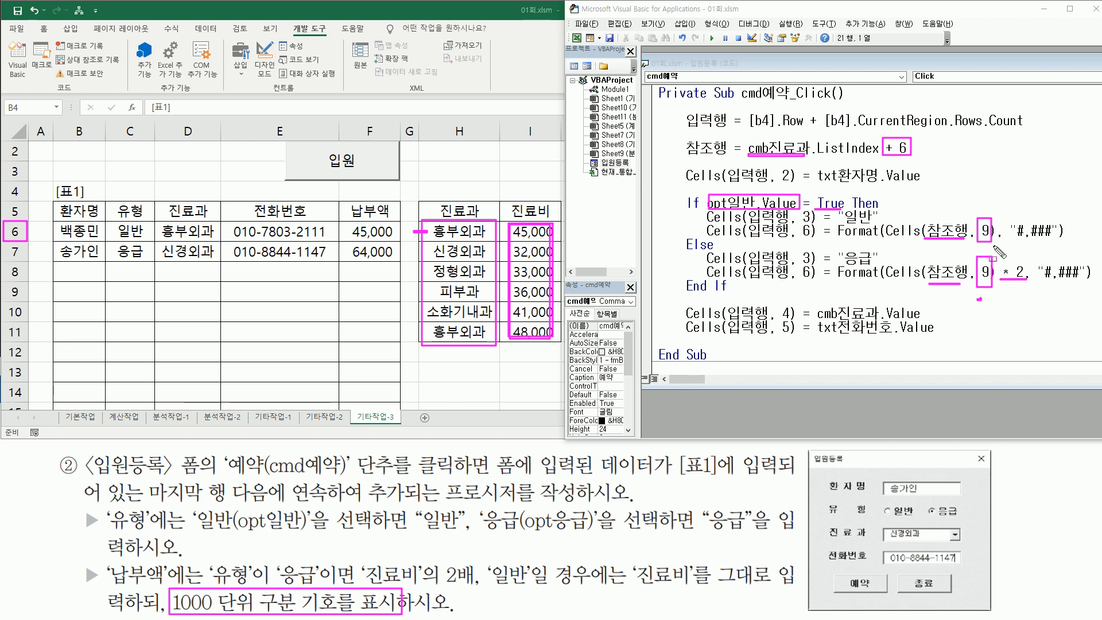
pyautogui.press('e')
pyautogui.moveTo(885, 218)
pyautogui.mouseDown()
pyautogui.moveTo(901, 235)
pyautogui.moveTo(1008, 248)
pyautogui.moveTo(995, 249)
pyautogui.mouseUp()
pyautogui.moveTo(884, 260); pyautogui.dragTo(1025, 287)
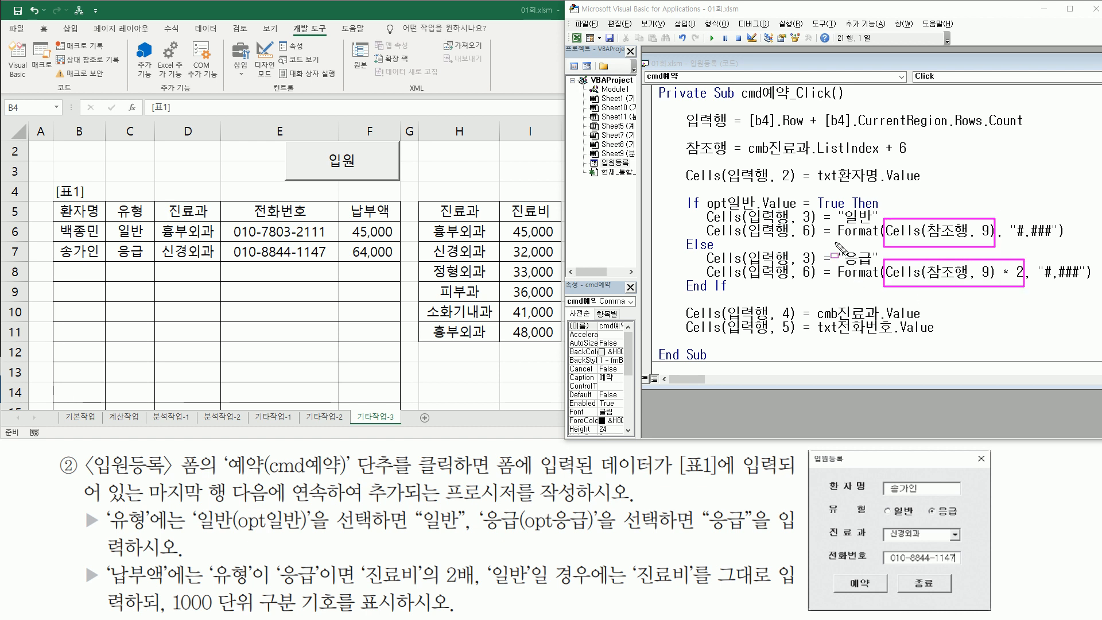
pyautogui.moveTo(837, 241); pyautogui.dragTo(878, 242)
pyautogui.moveTo(833, 281); pyautogui.dragTo(878, 282)
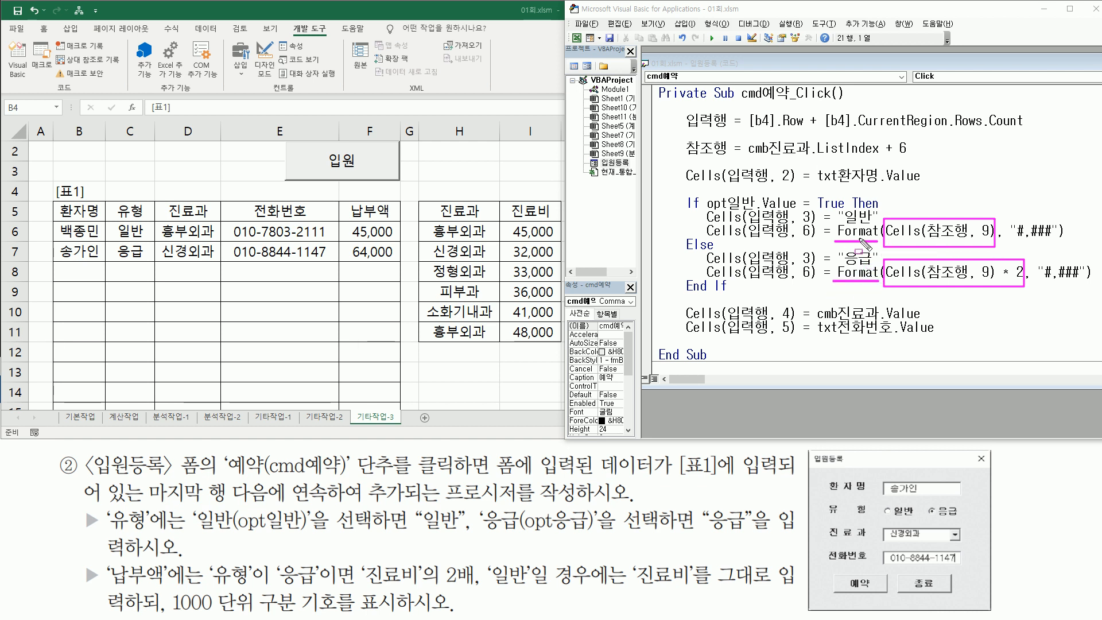
# Examine the two Format arguments, the fee expression and "#,###", against the thousands separator requirement
pyautogui.press('e')
pyautogui.moveTo(885, 239); pyautogui.dragTo(991, 239)
pyautogui.moveTo(885, 280); pyautogui.dragTo(1023, 280)
pyautogui.moveTo(1009, 218)
pyautogui.mouseDown()
pyautogui.moveTo(1059, 245)
pyautogui.moveTo(1084, 283)
pyautogui.mouseUp()
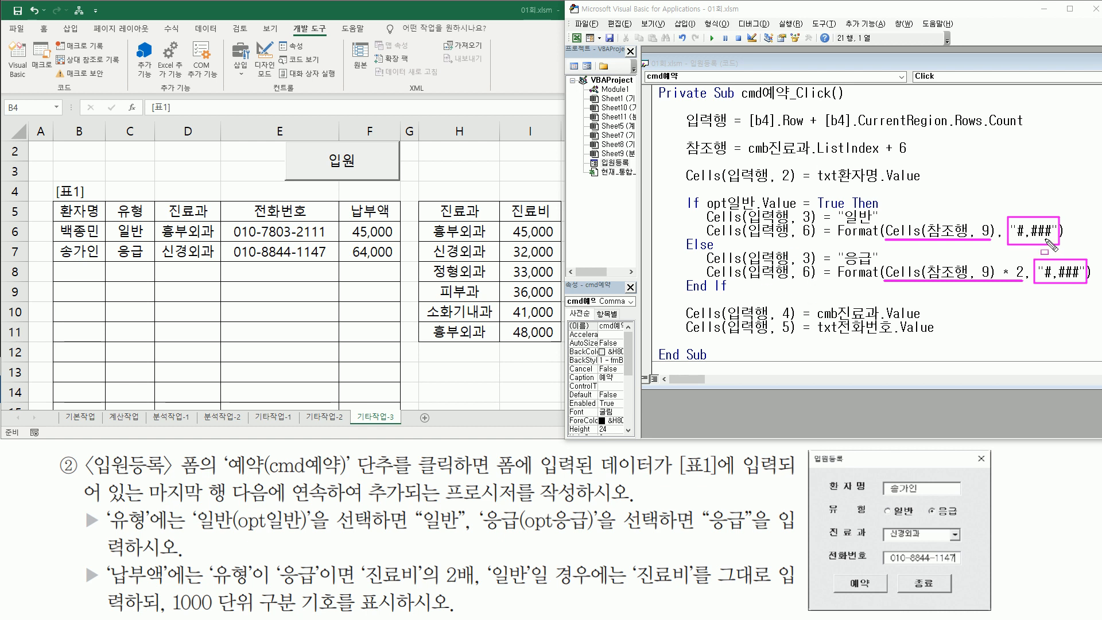
pyautogui.moveTo(173, 617); pyautogui.dragTo(343, 618)
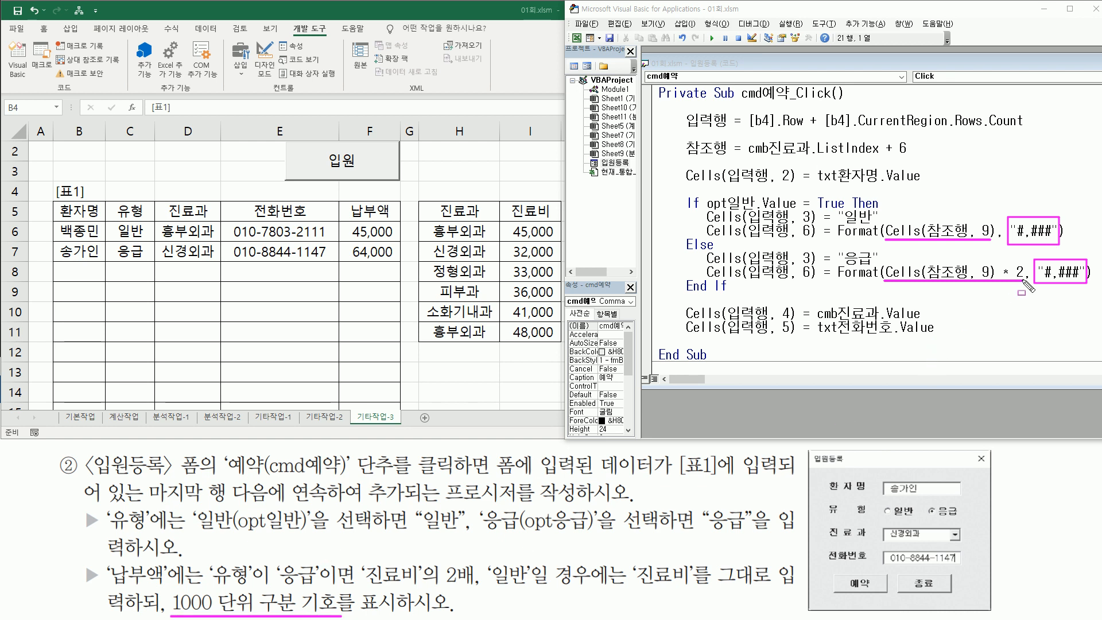
# Match the formatted fee expressions to column 6 of 입력행, the 납부액 cell in the next empty row
pyautogui.moveTo(881, 216); pyautogui.dragTo(995, 243)
pyautogui.moveTo(882, 260)
pyautogui.mouseDown()
pyautogui.moveTo(919, 283)
pyautogui.moveTo(1025, 286)
pyautogui.mouseUp()
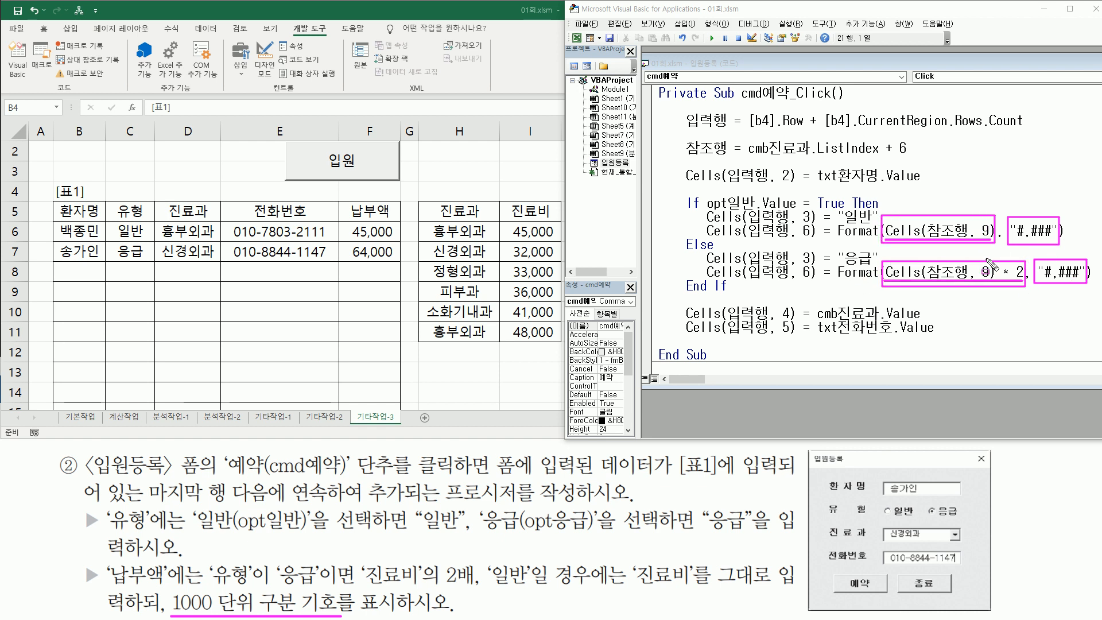
pyautogui.moveTo(801, 236); pyautogui.dragTo(814, 237)
pyautogui.moveTo(800, 278); pyautogui.dragTo(815, 278)
pyautogui.moveTo(349, 265); pyautogui.dragTo(391, 275)
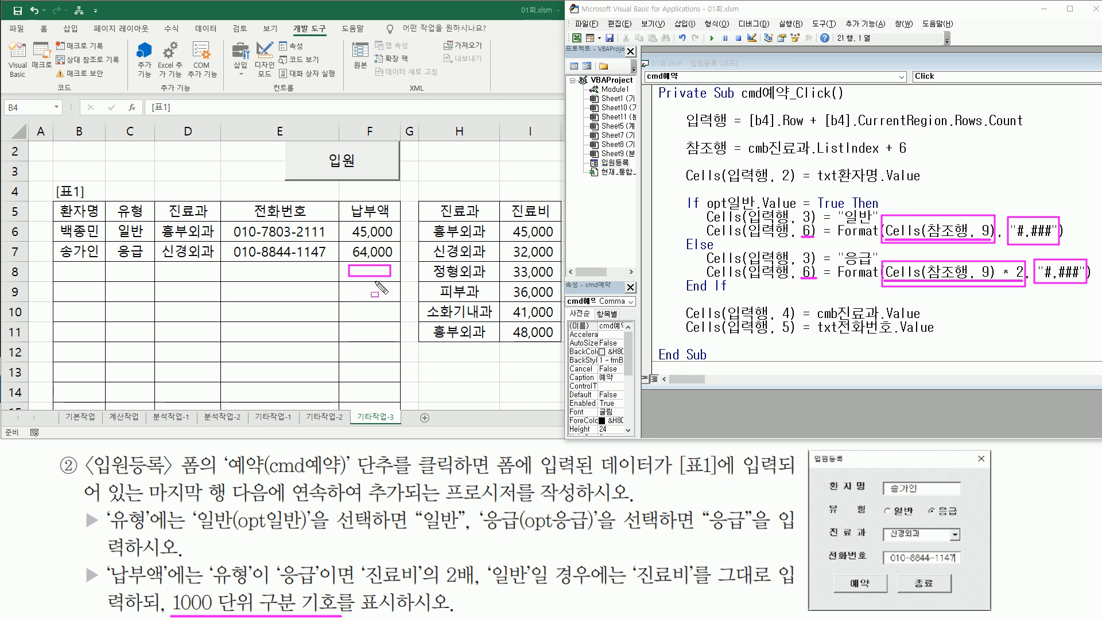
pyautogui.press('e')
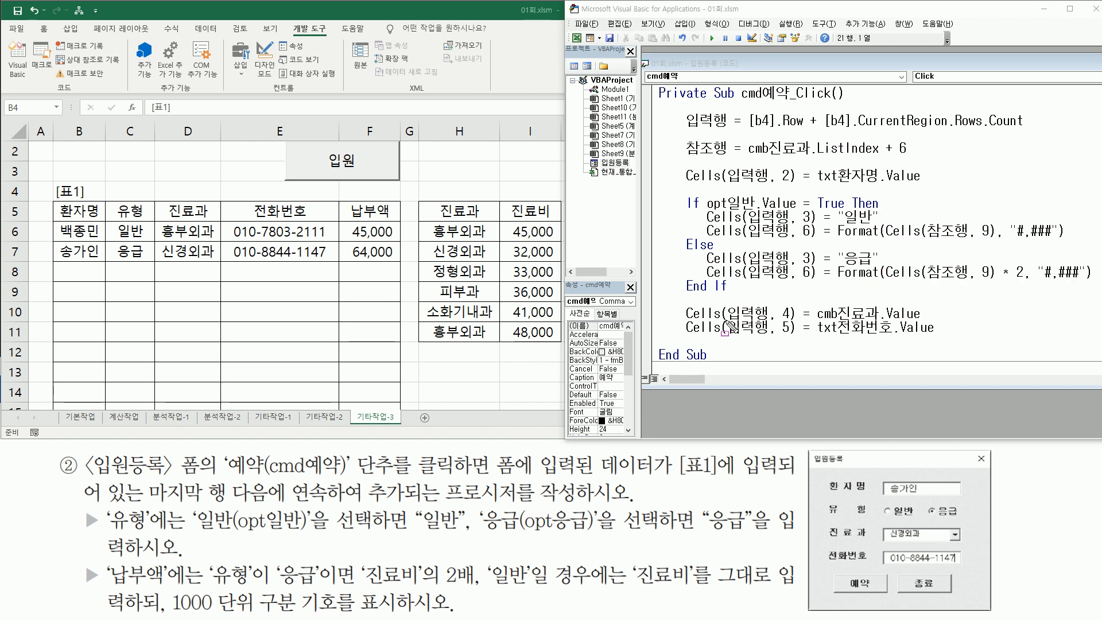
# Match columns 4 and 5 of 입력행 to the cmb진료과 and txt전화번호 values, and review the whole cmd예약_Click procedure
pyautogui.moveTo(726, 319); pyautogui.dragTo(793, 319)
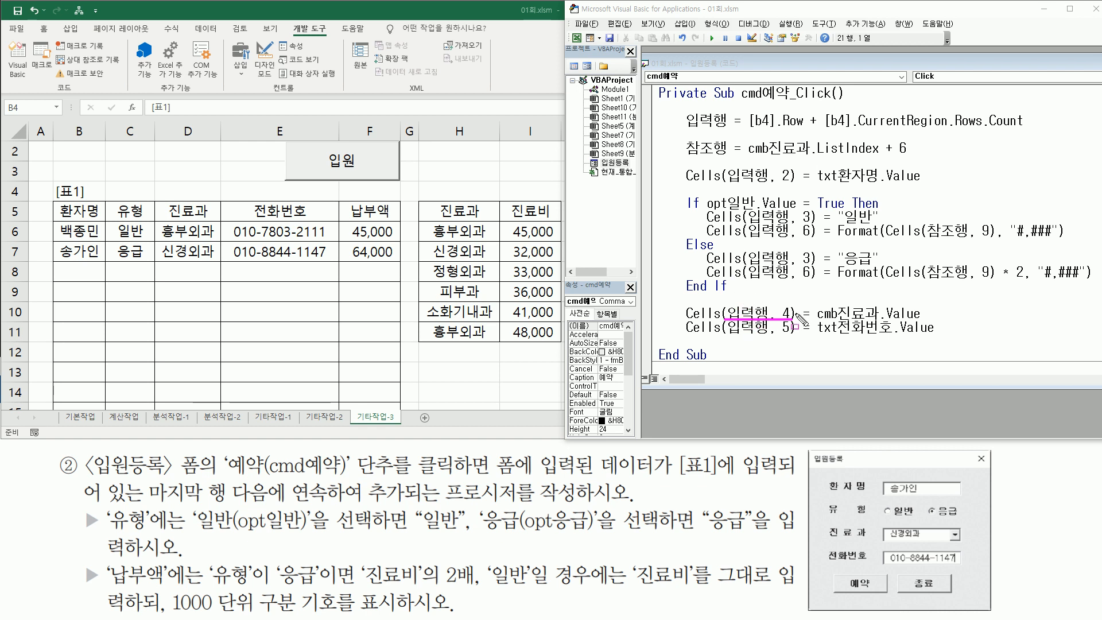
pyautogui.moveTo(162, 265); pyautogui.dragTo(215, 278)
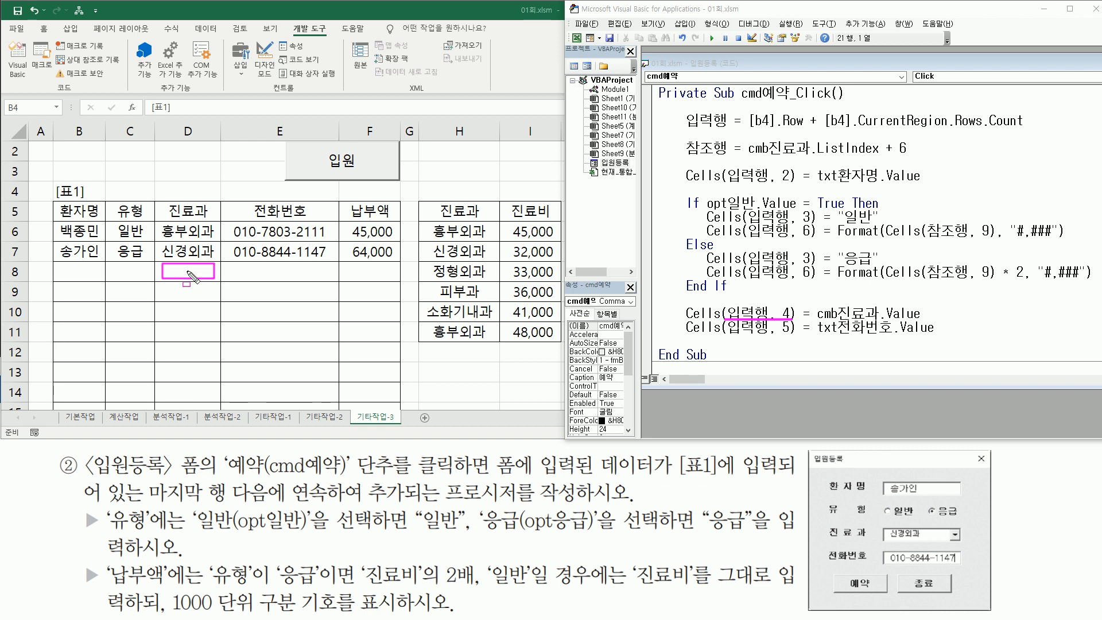
pyautogui.moveTo(819, 319); pyautogui.dragTo(925, 322)
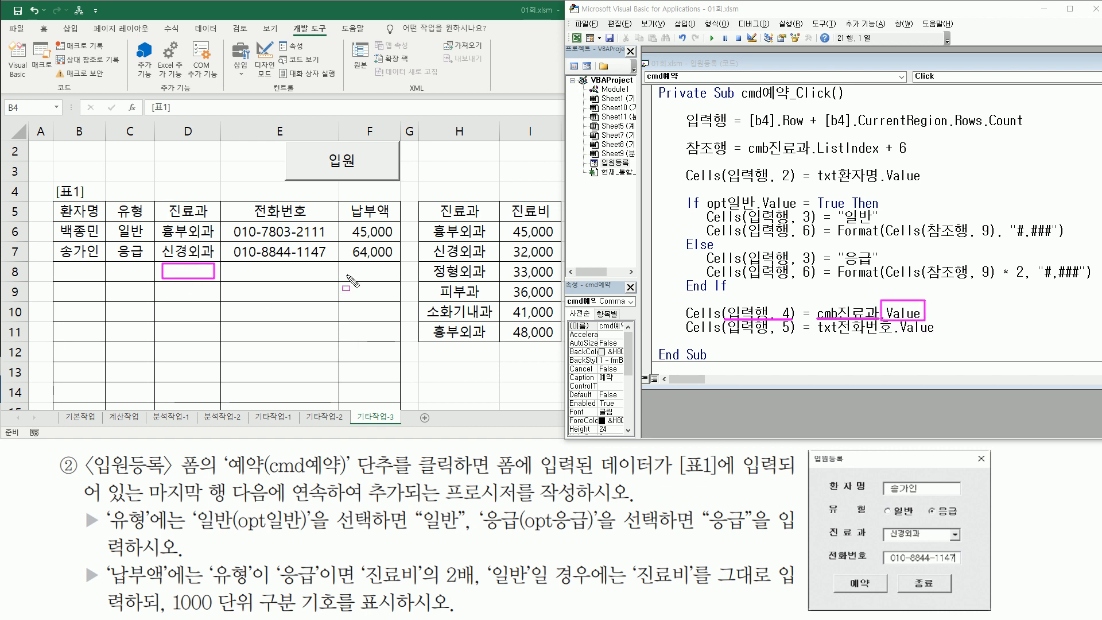
pyautogui.moveTo(726, 336); pyautogui.dragTo(790, 337)
pyautogui.moveTo(237, 263); pyautogui.dragTo(331, 280)
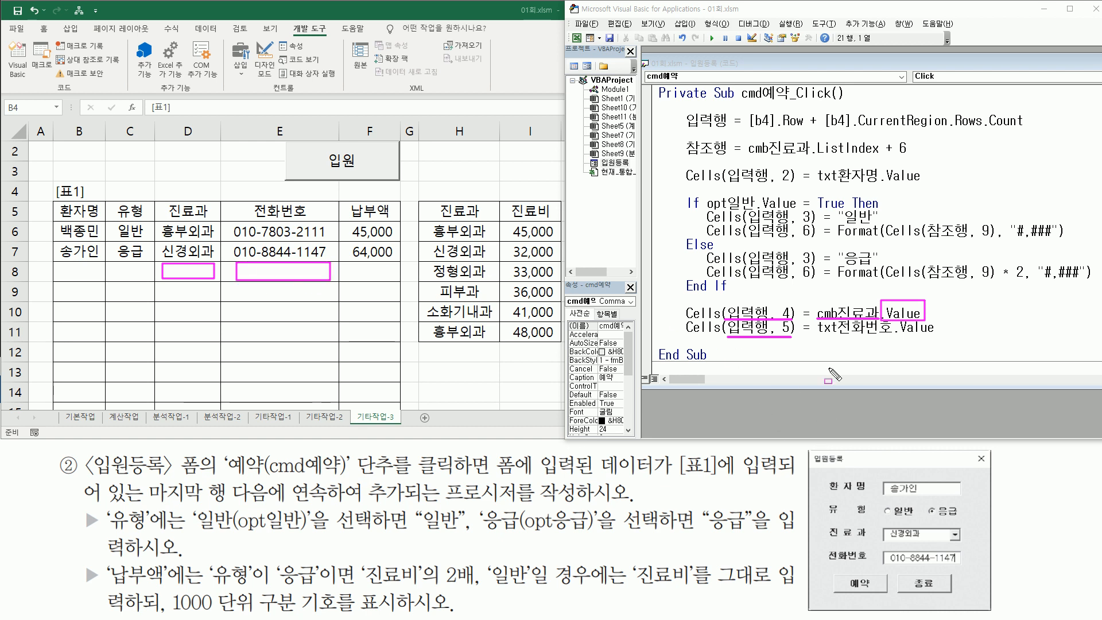
pyautogui.moveTo(816, 338); pyautogui.dragTo(945, 337)
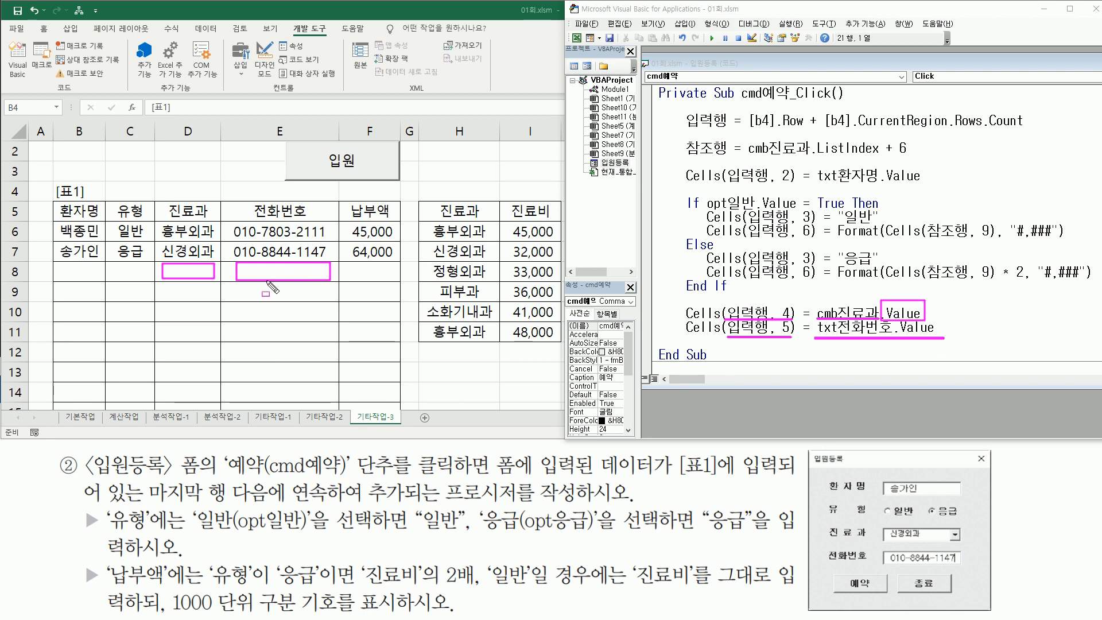
pyautogui.press('Escape')
pyautogui.moveTo(666, 105)
pyautogui.mouseDown()
pyautogui.moveTo(718, 282)
pyautogui.moveTo(1090, 343)
pyautogui.mouseUp()
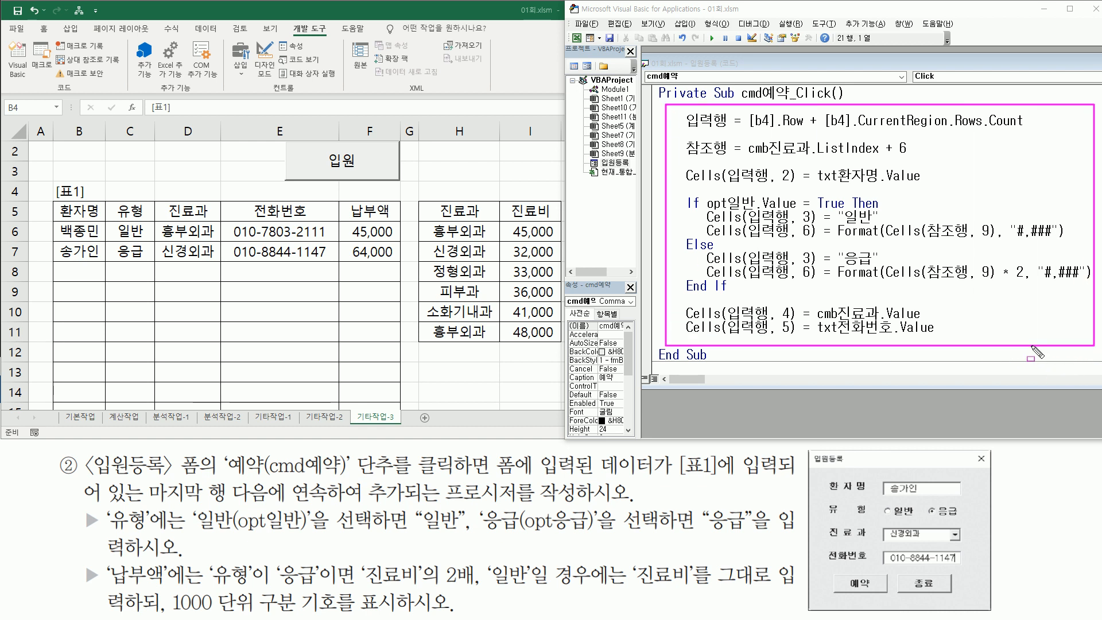
pyautogui.press('Escape')
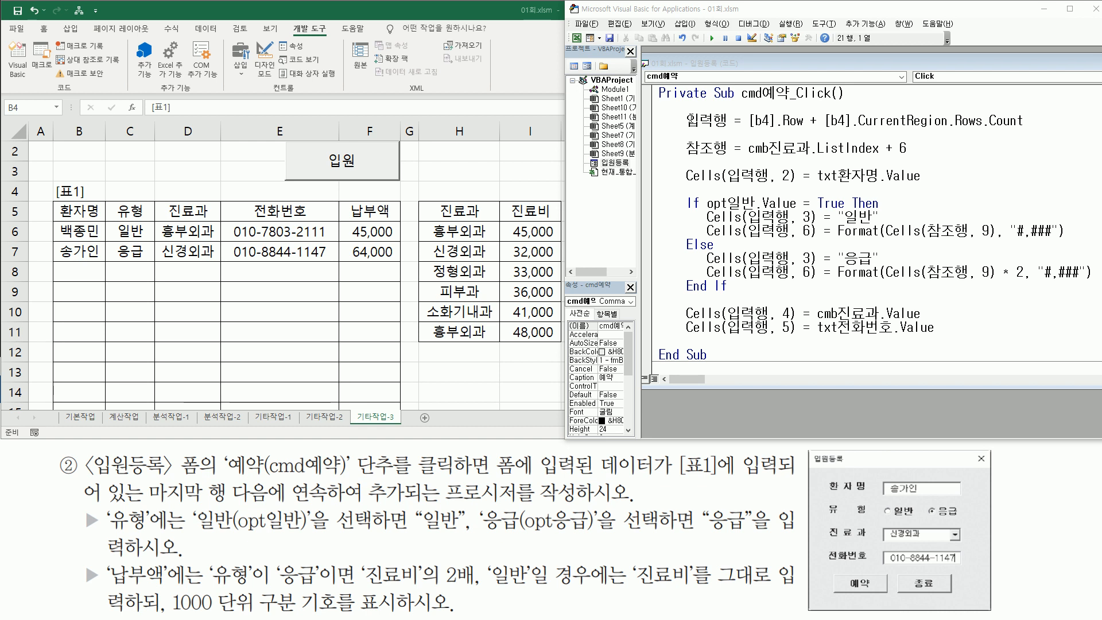
# Switch to Excel and reserve a test patient in the 입원등록 form with name, phone number, 유형 응급 and the first 흉부외과 item
pyautogui.click(577, 38)
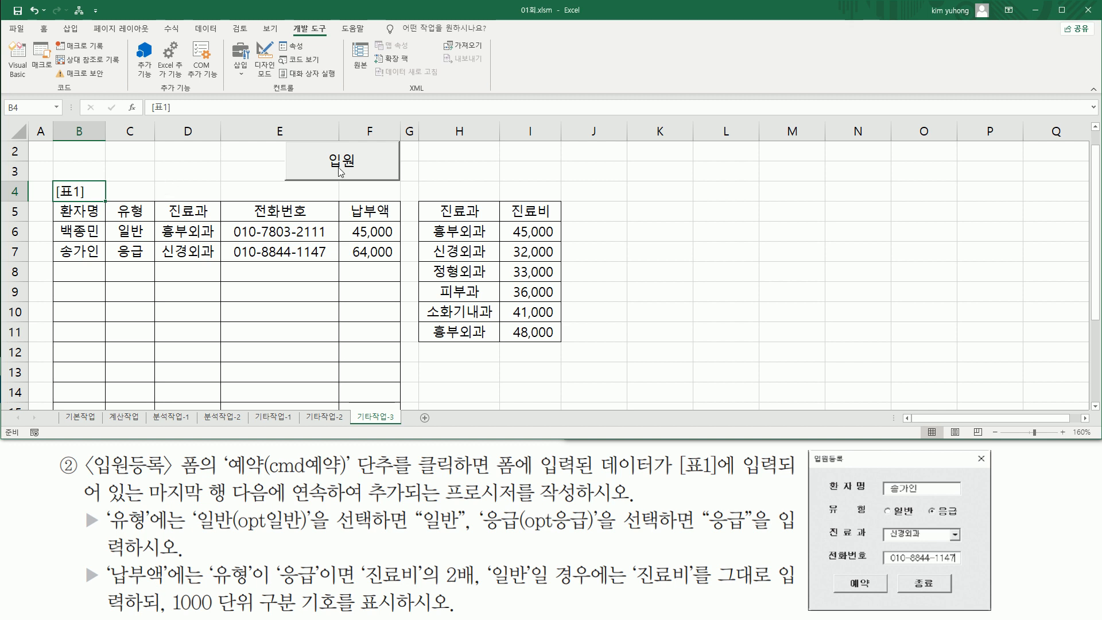
pyautogui.click(369, 166)
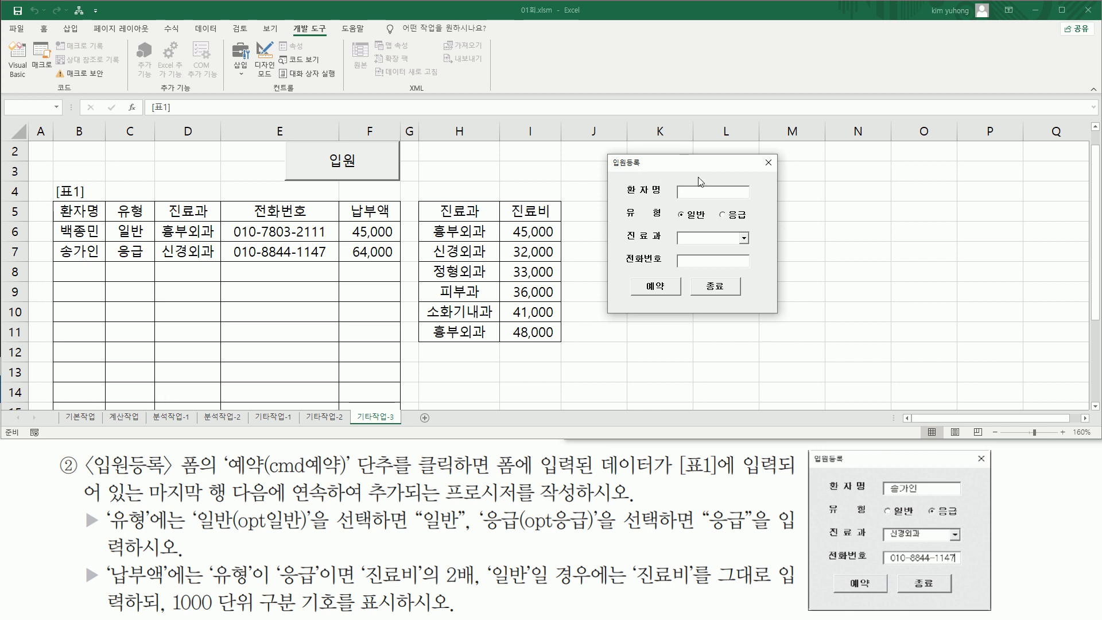
pyautogui.write('홍길ㄷ')
pyautogui.click(727, 221)
pyautogui.click(744, 238)
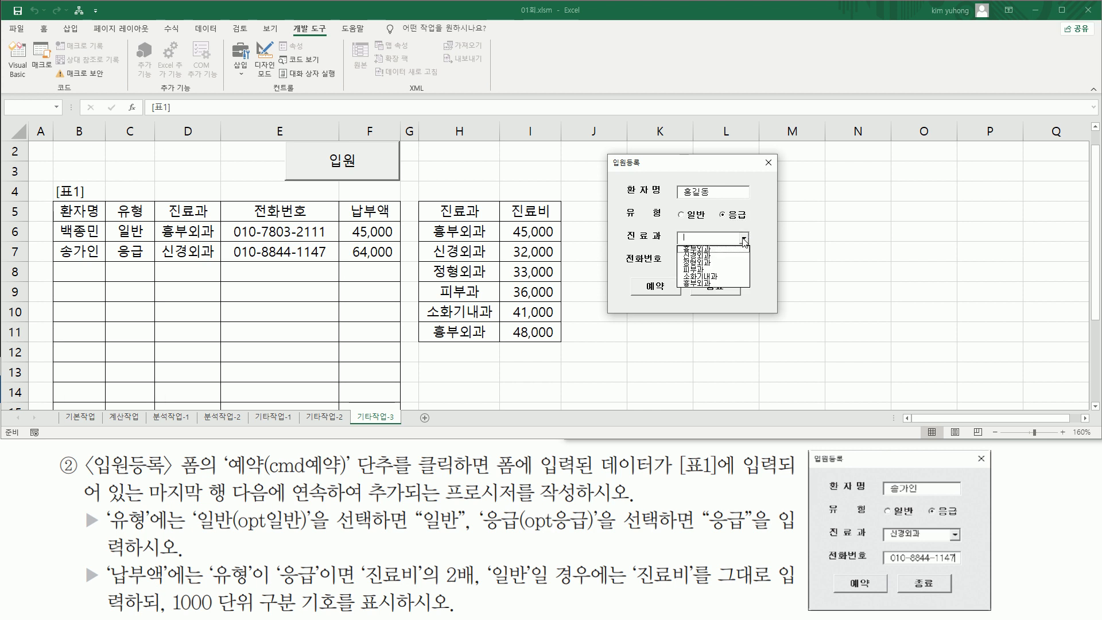
pyautogui.click(727, 251)
pyautogui.click(724, 260)
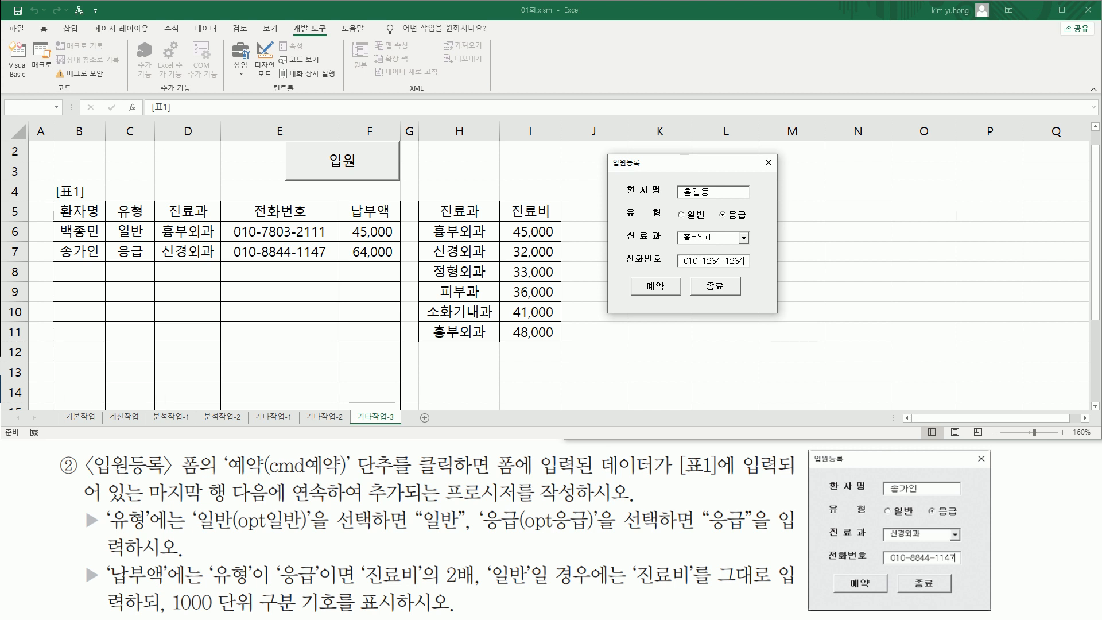
pyautogui.click(662, 292)
# Check the new row 8 of [표1] against the form entries, comparing its 납부액 with the 흉부외과 진료비 and the 응급 type
pyautogui.moveTo(51, 261)
pyautogui.mouseDown()
pyautogui.moveTo(414, 285)
pyautogui.moveTo(343, 291)
pyautogui.mouseUp()
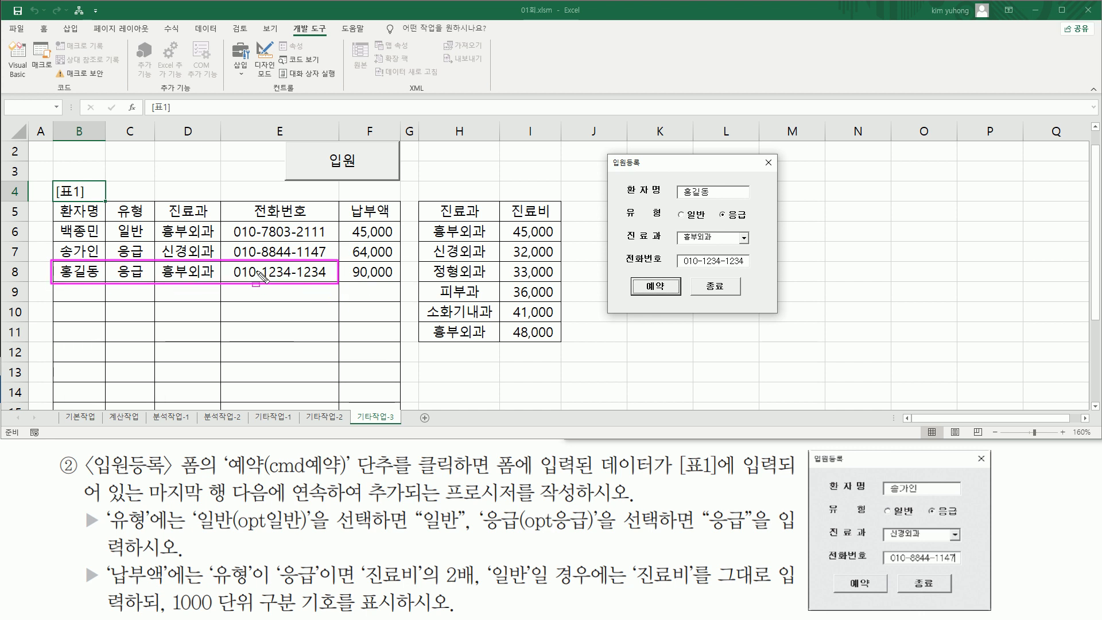
pyautogui.moveTo(349, 280); pyautogui.dragTo(396, 280)
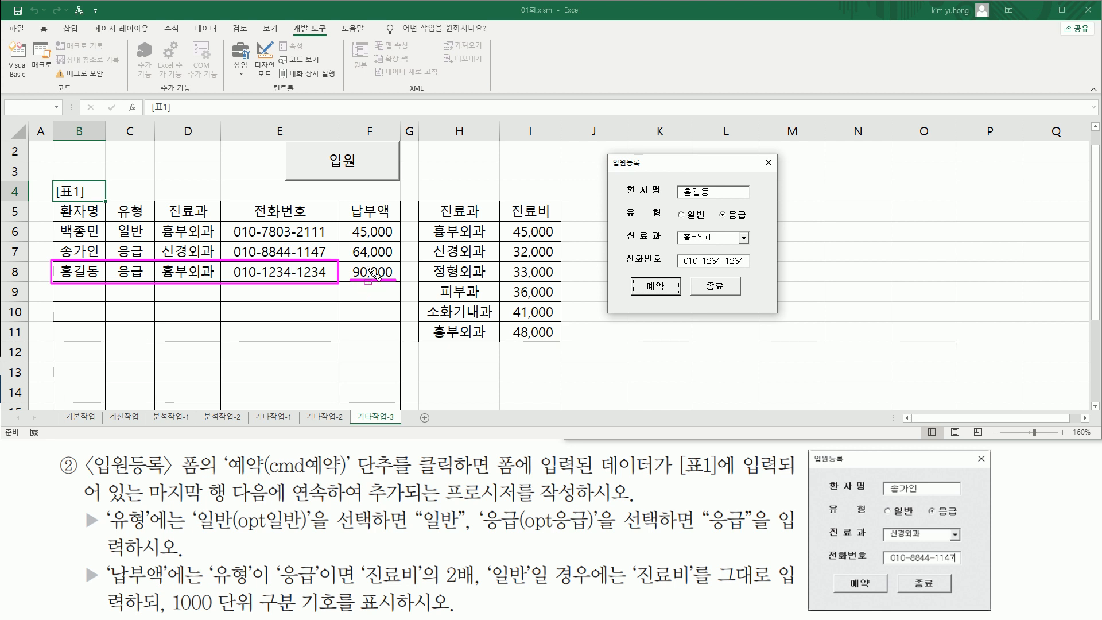
pyautogui.moveTo(434, 238)
pyautogui.mouseDown()
pyautogui.moveTo(504, 240)
pyautogui.moveTo(562, 223)
pyautogui.moveTo(562, 241)
pyautogui.mouseUp()
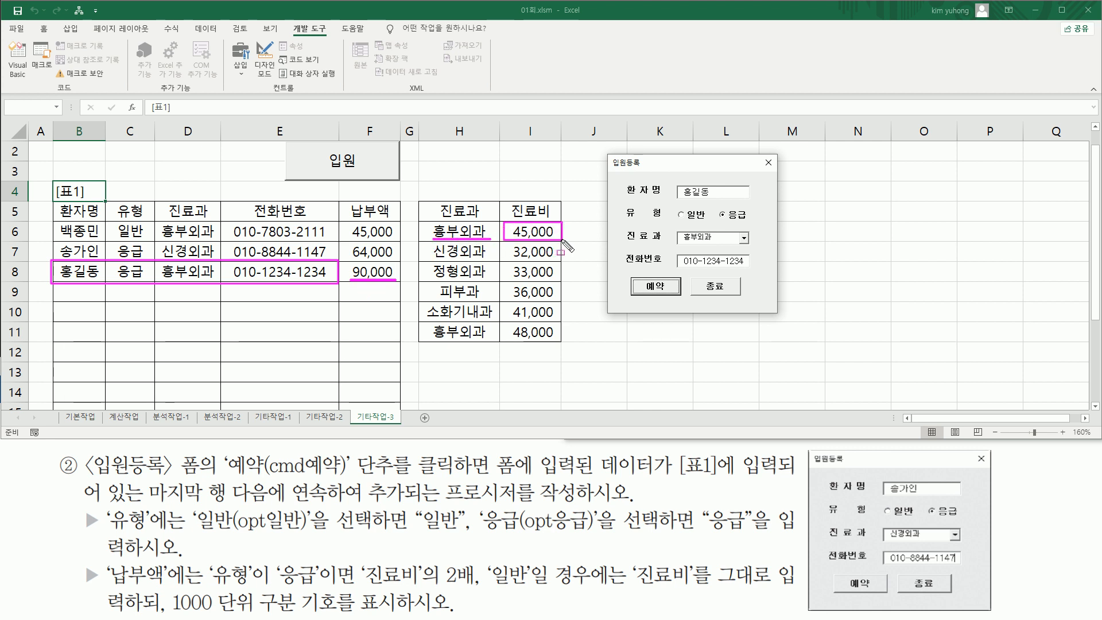
pyautogui.moveTo(719, 205); pyautogui.dragTo(760, 222)
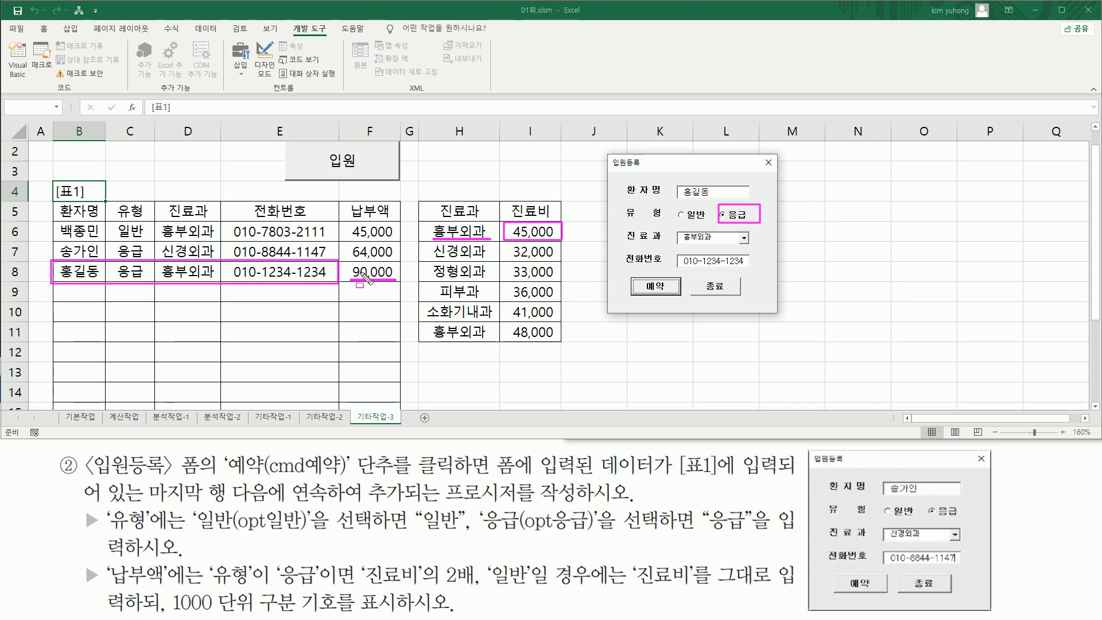
pyautogui.moveTo(354, 267)
pyautogui.mouseDown()
pyautogui.moveTo(348, 279)
pyautogui.moveTo(395, 263)
pyautogui.moveTo(397, 283)
pyautogui.mouseUp()
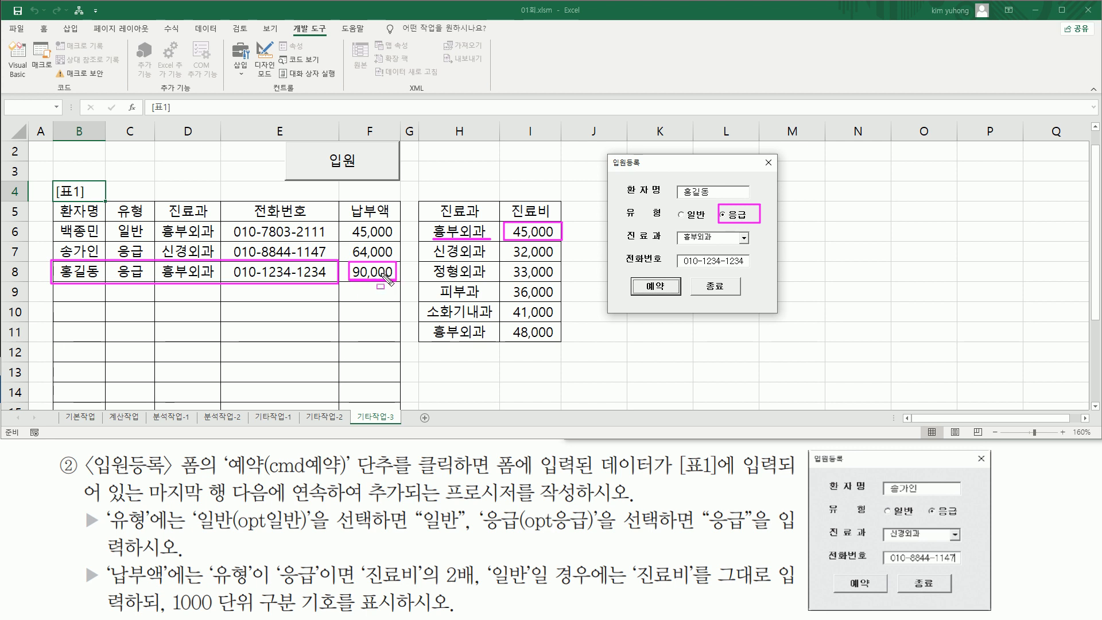
pyautogui.press('Escape')
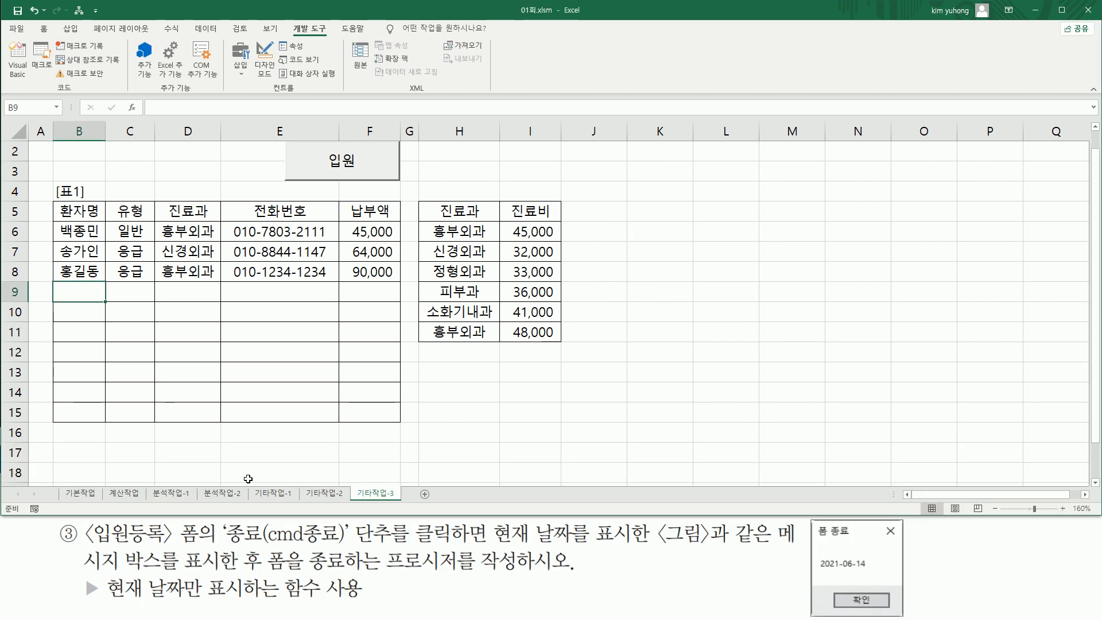
# Open the 입원등록 form beside the tables and read the requirement for the 종료(cmd종료) button
pyautogui.moveTo(85, 546); pyautogui.dragTo(198, 521)
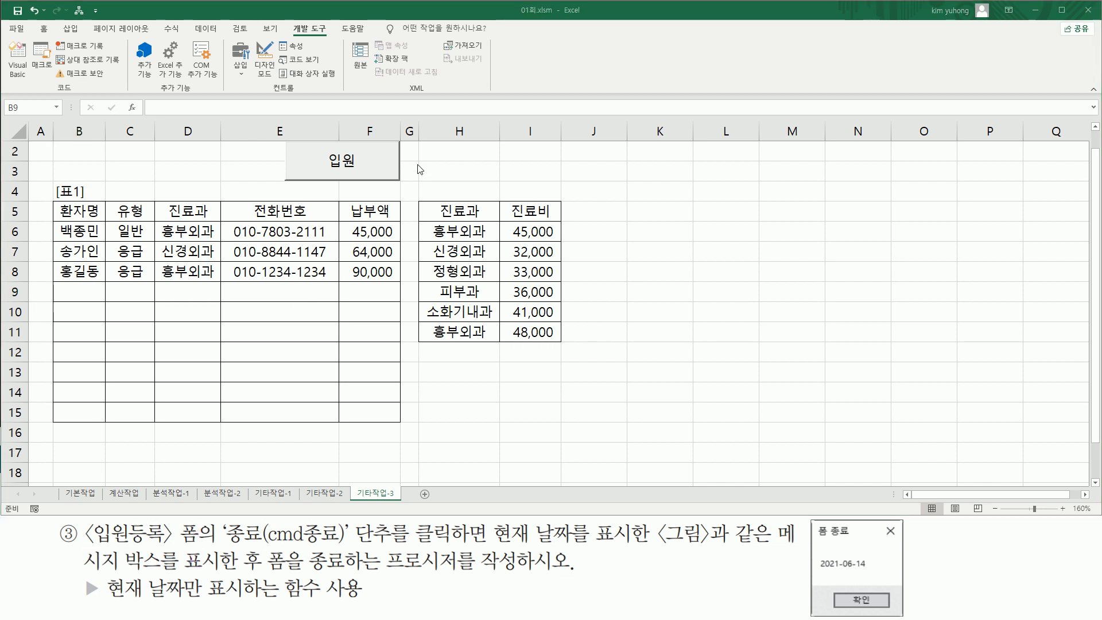
pyautogui.click(362, 172)
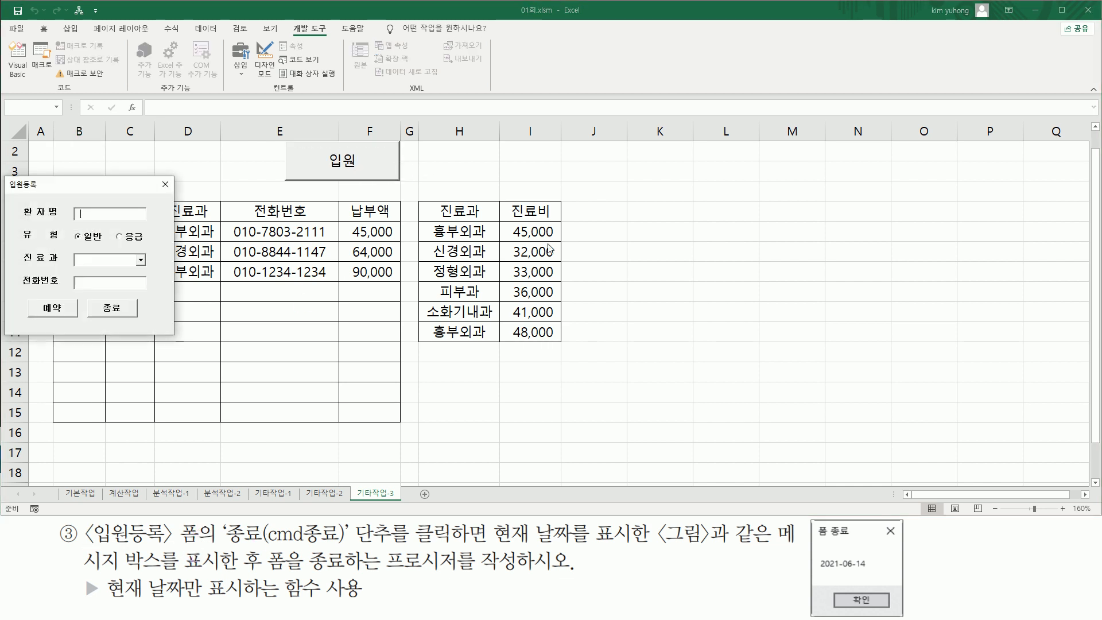
pyautogui.moveTo(78, 187); pyautogui.dragTo(677, 206)
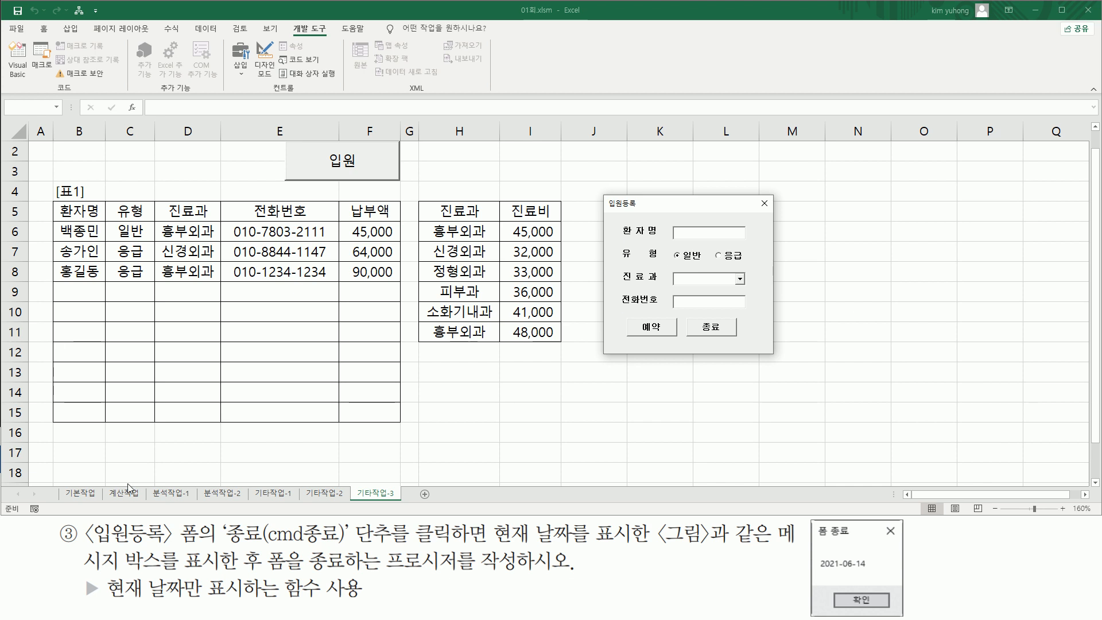
pyautogui.moveTo(237, 554)
pyautogui.mouseDown()
pyautogui.moveTo(404, 545)
pyautogui.moveTo(229, 524)
pyautogui.moveTo(228, 544)
pyautogui.mouseUp()
pyautogui.moveTo(691, 325)
pyautogui.mouseDown()
pyautogui.moveTo(692, 315)
pyautogui.moveTo(737, 338)
pyautogui.moveTo(688, 339)
pyautogui.mouseUp()
pyautogui.moveTo(414, 543); pyautogui.dragTo(769, 546)
pyautogui.moveTo(75, 570); pyautogui.dragTo(525, 577)
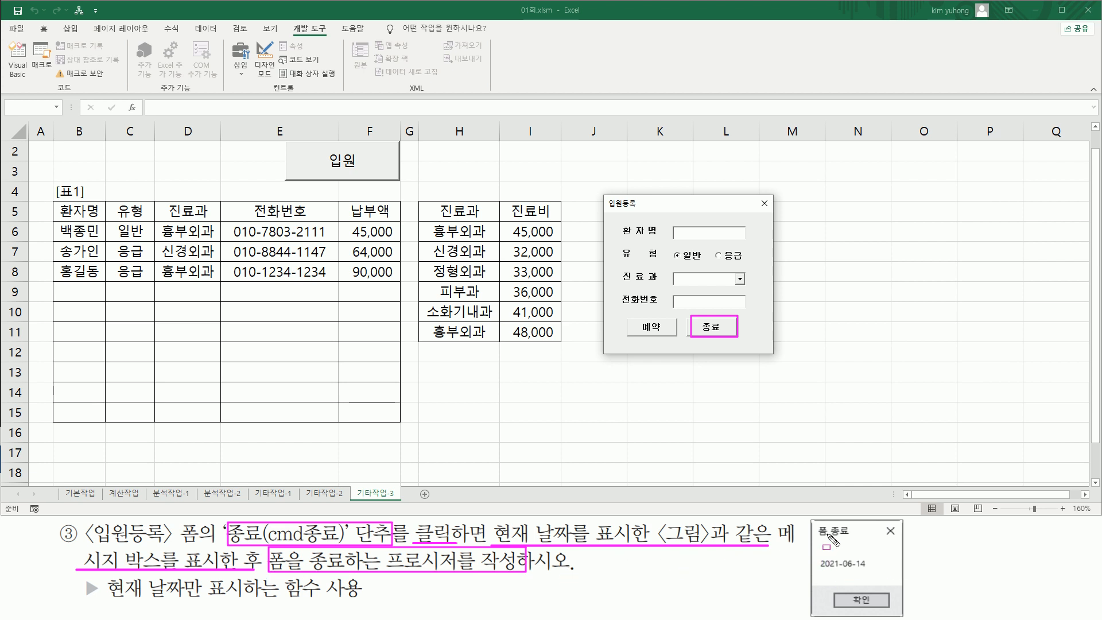
# Examine the sample 폼 종료 message box and the date function hint, then try the form's 종료 button and close the form
pyautogui.moveTo(814, 539); pyautogui.dragTo(857, 530)
pyautogui.moveTo(815, 551); pyautogui.dragTo(894, 609)
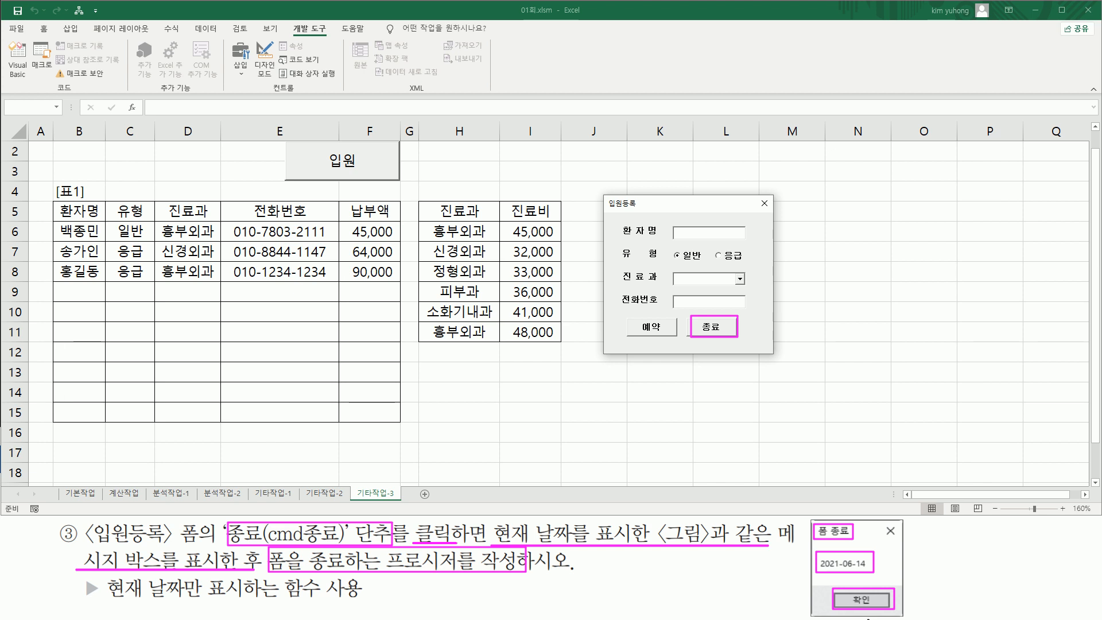
pyautogui.moveTo(106, 598); pyautogui.dragTo(362, 598)
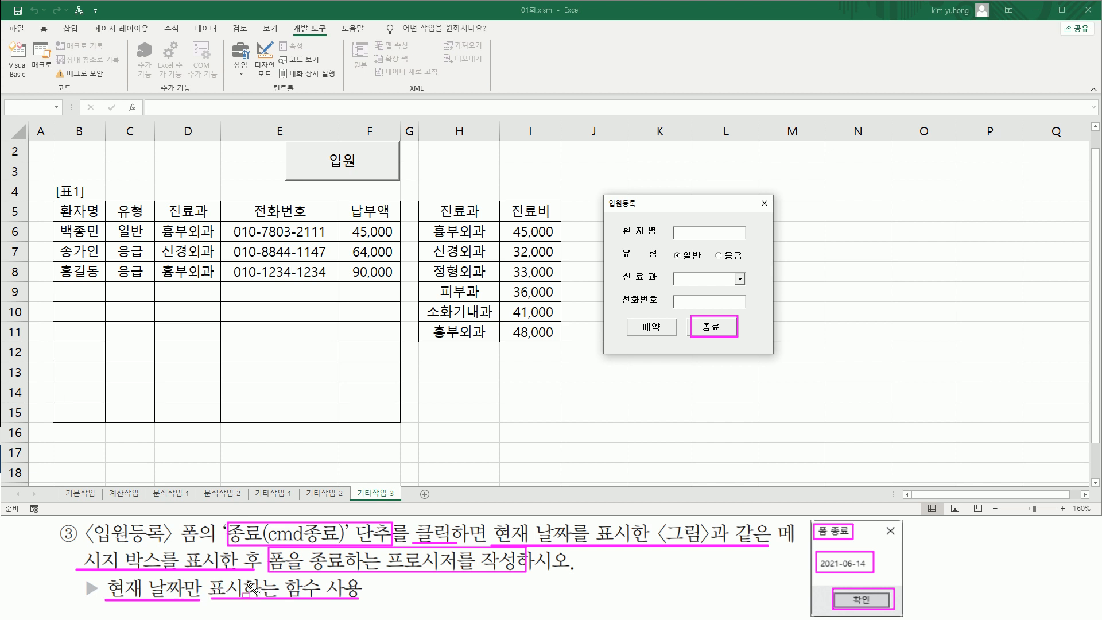
pyautogui.press('Escape')
pyautogui.click(707, 326)
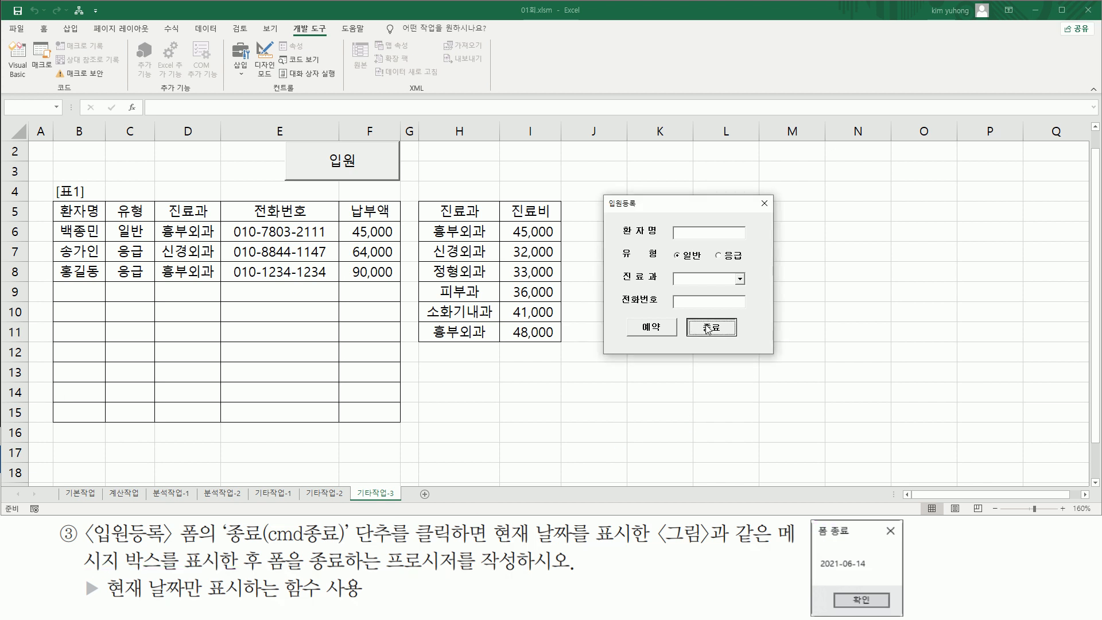
pyautogui.click(765, 203)
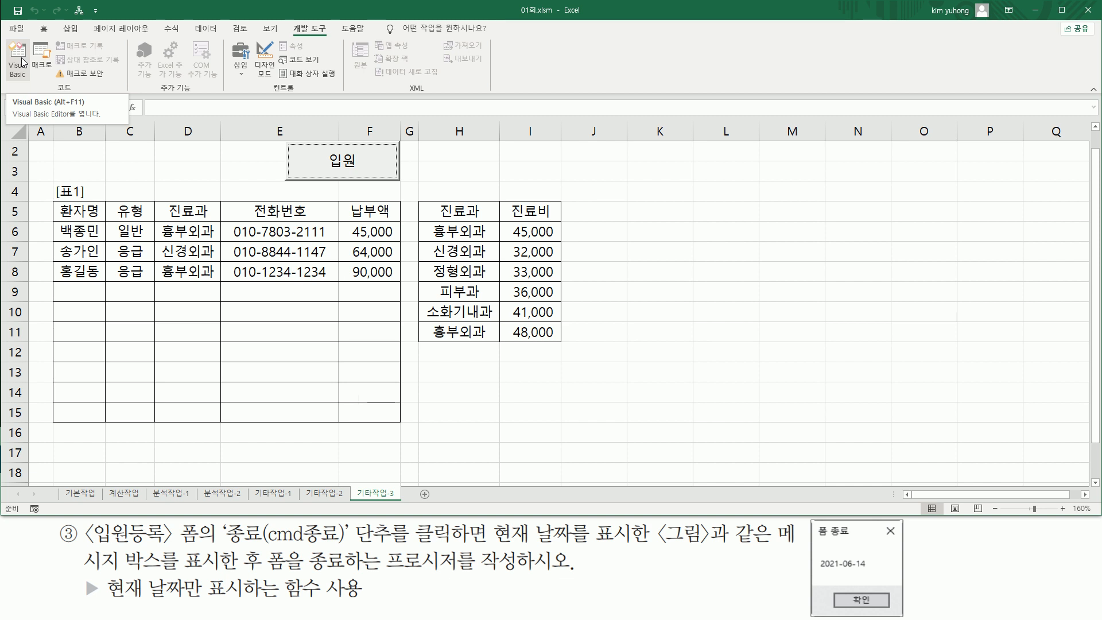
# Switch to the Visual Basic editor and create the cmd종료_Click procedure from the 종료 button on the 입원등록 form
pyautogui.click(21, 60)
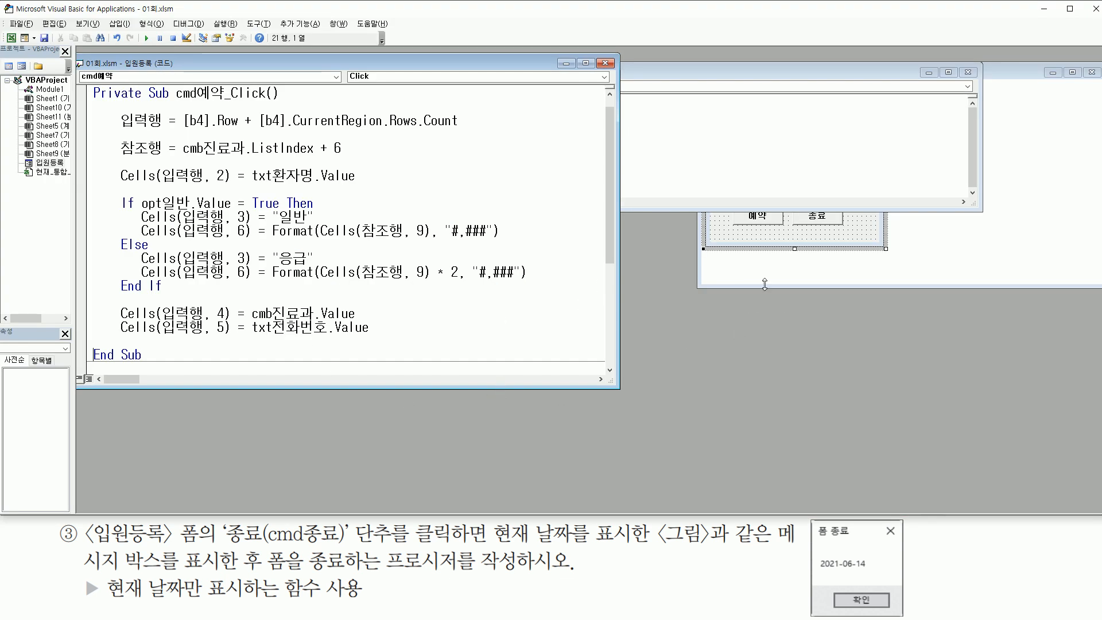
pyautogui.click(775, 264)
pyautogui.hotkey('ctrl', '2')
pyautogui.moveTo(788, 204); pyautogui.dragTo(847, 228)
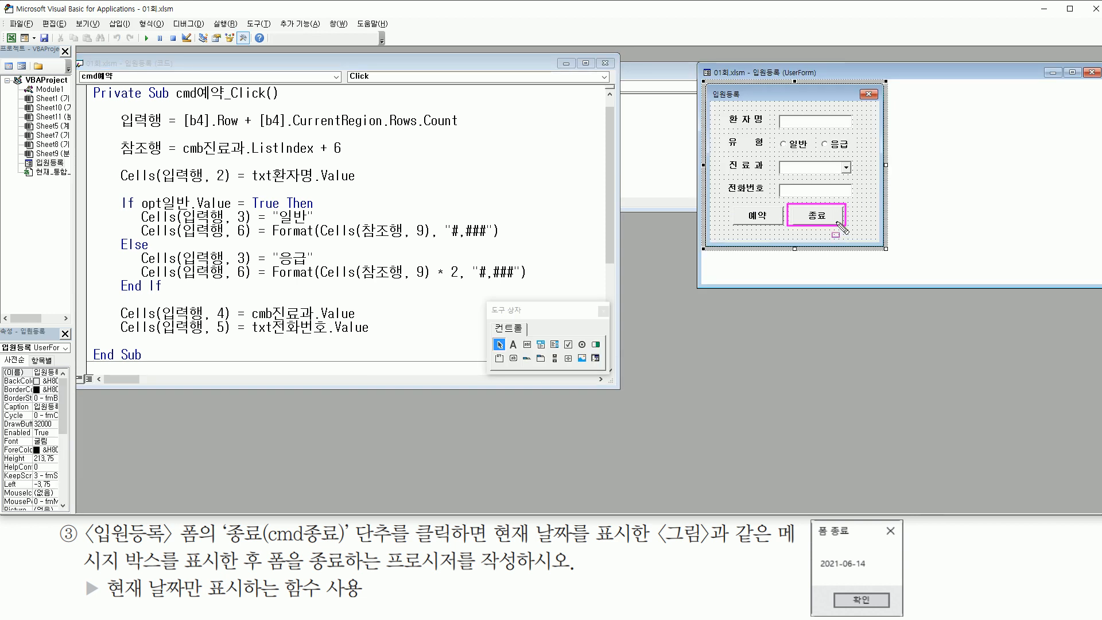
pyautogui.press('Escape')
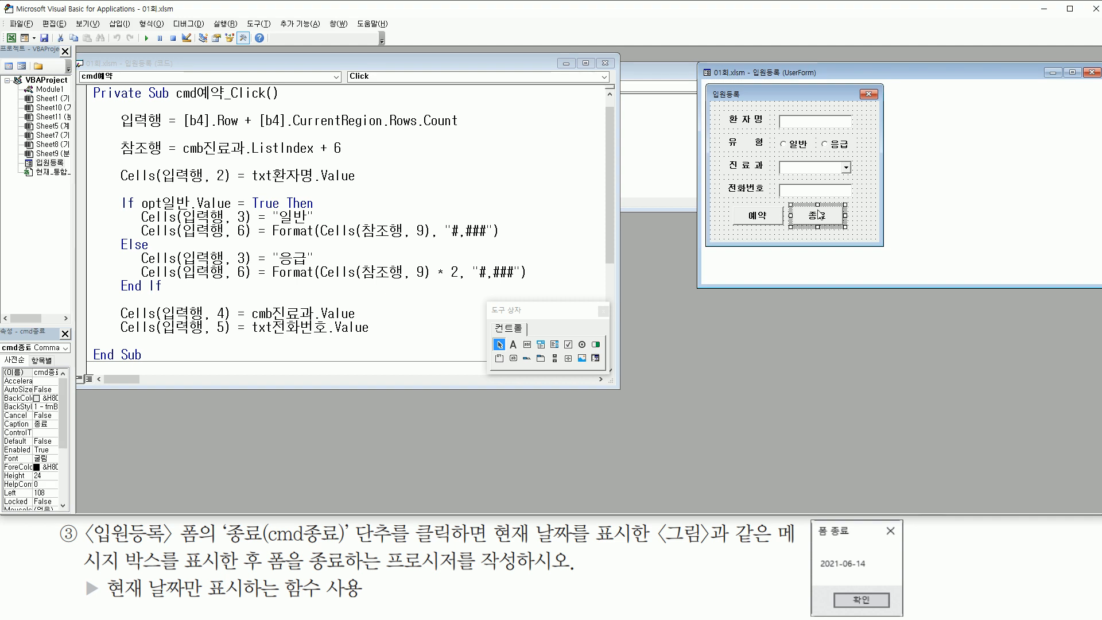
pyautogui.doubleClick(836, 220)
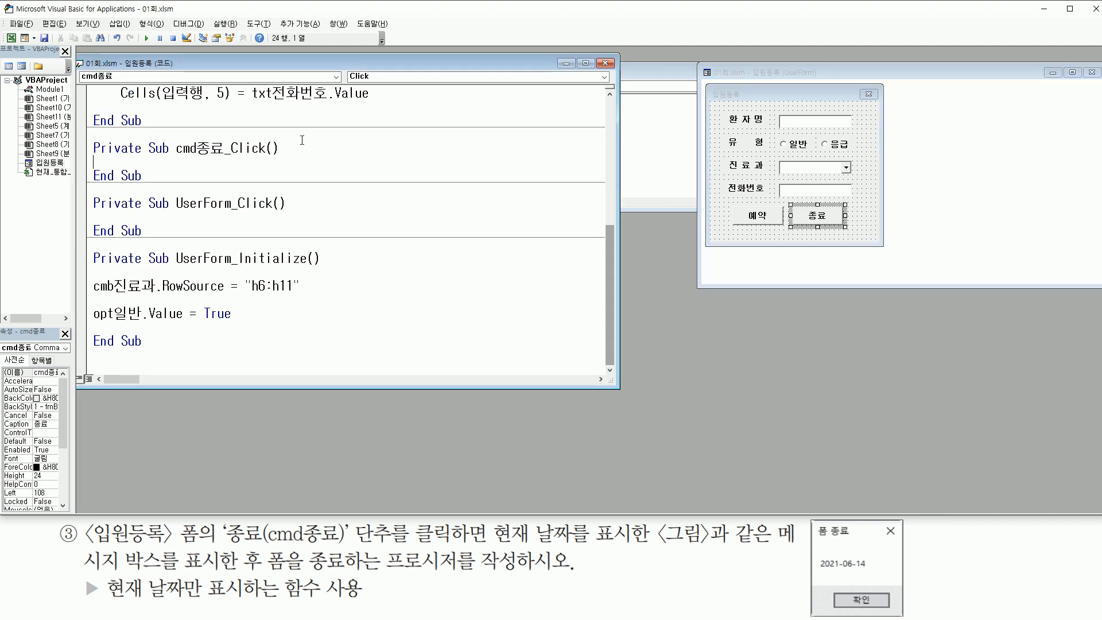
pyautogui.moveTo(175, 155); pyautogui.dragTo(280, 162)
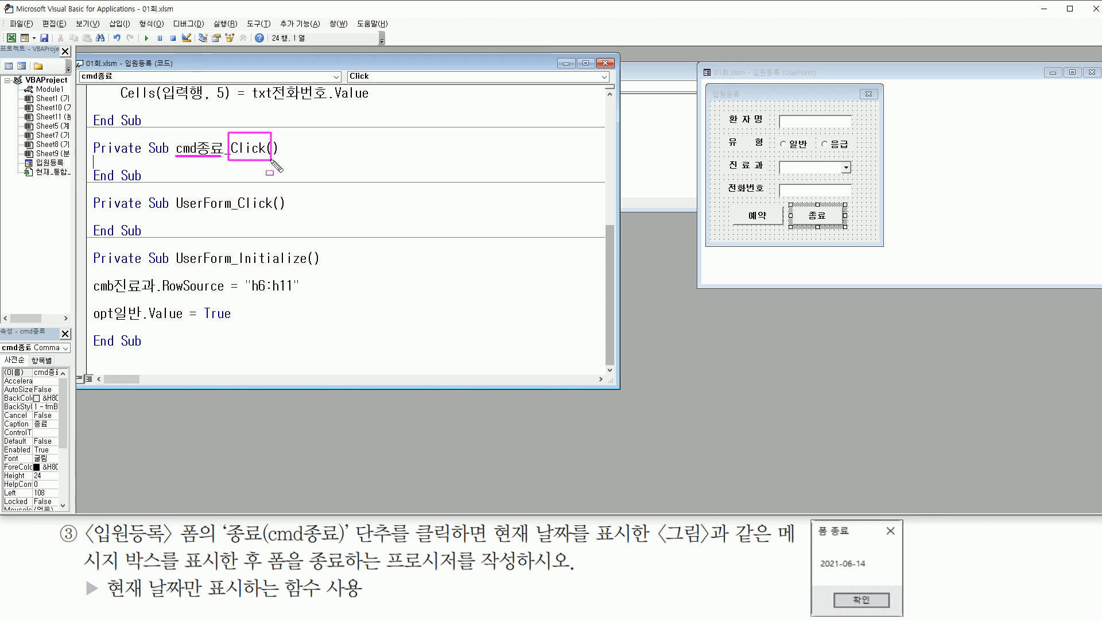
pyautogui.press('Escape')
# Add blank lines inside cmd종료_Click and start a MsgBox statement with Date as its prompt
pyautogui.press('Return')
pyautogui.press('Return')
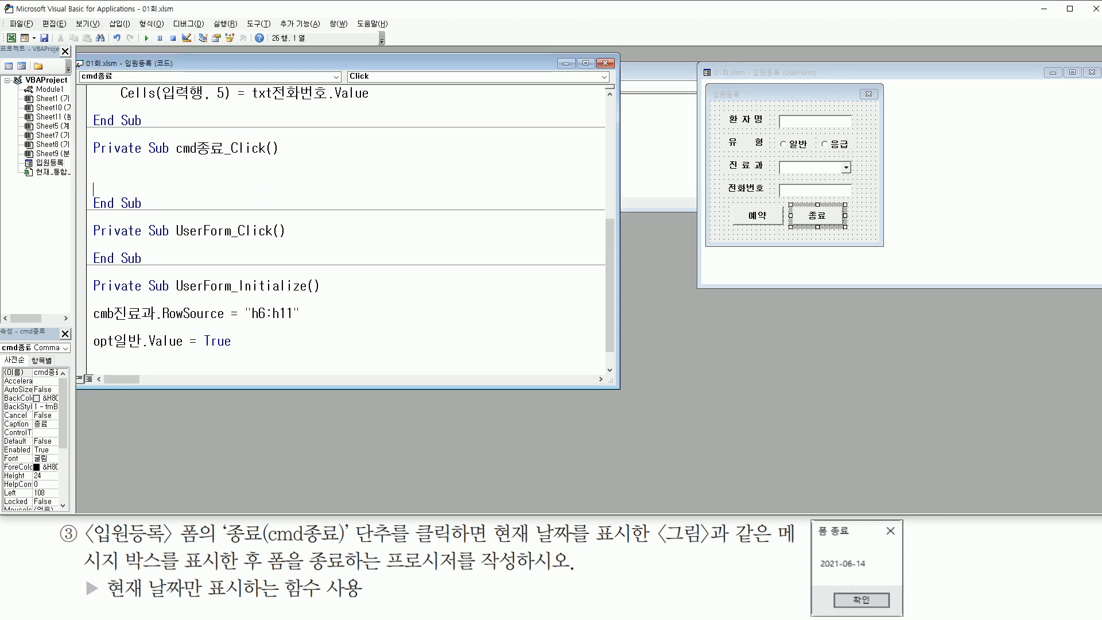
pyautogui.press('Return')
pyautogui.press('Up')
pyautogui.press('Return')
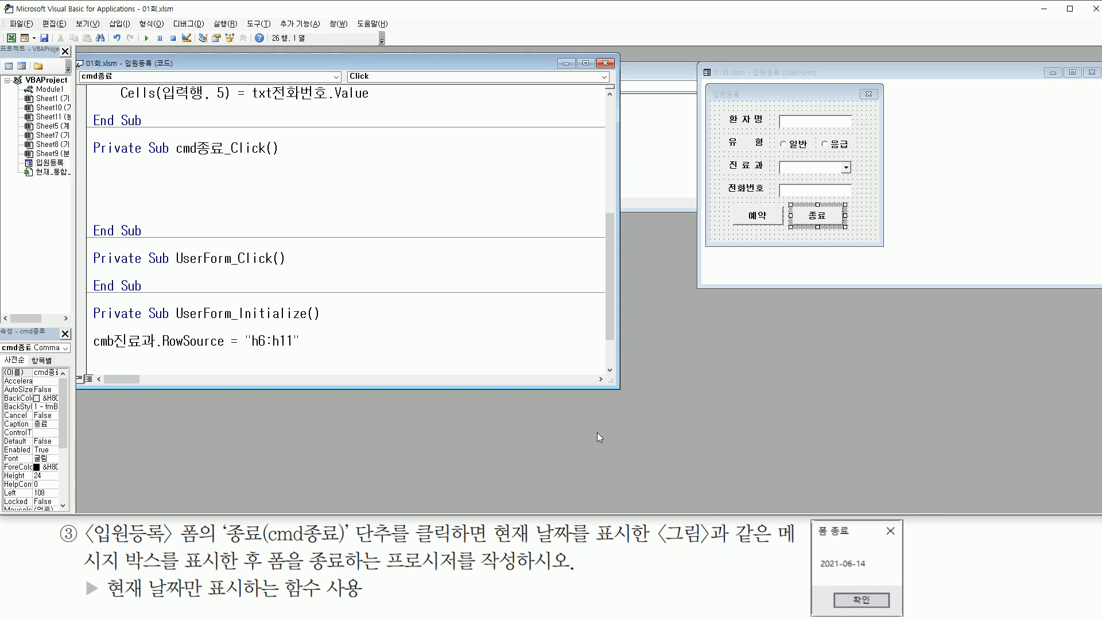
pyautogui.write('msgbox')
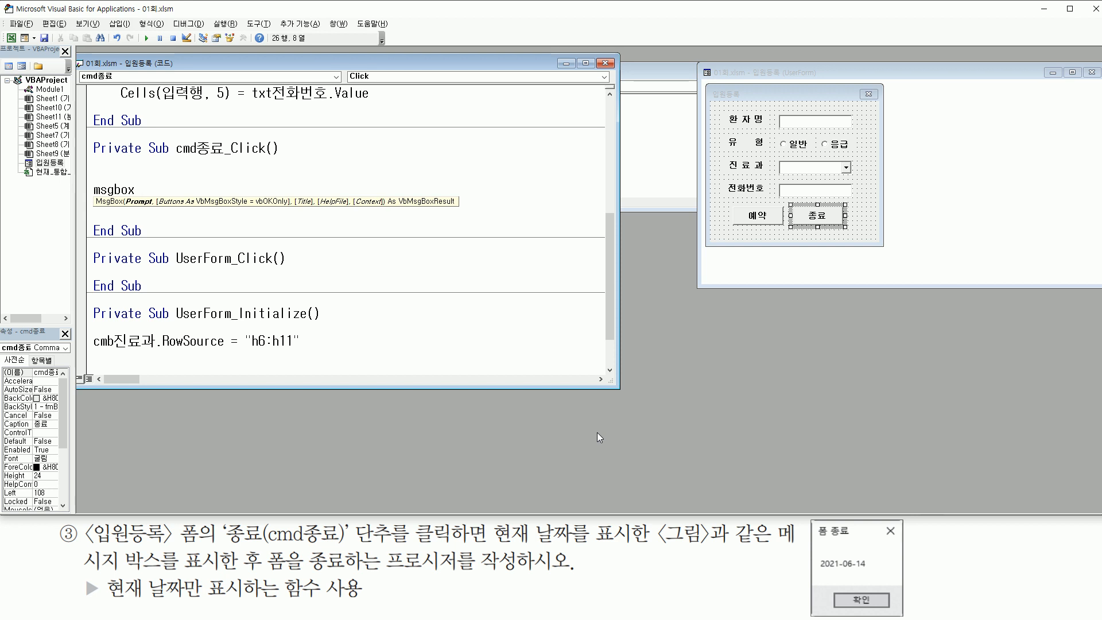
pyautogui.moveTo(106, 599); pyautogui.dragTo(245, 599)
pyautogui.moveTo(815, 554); pyautogui.dragTo(873, 570)
pyautogui.press('Escape')
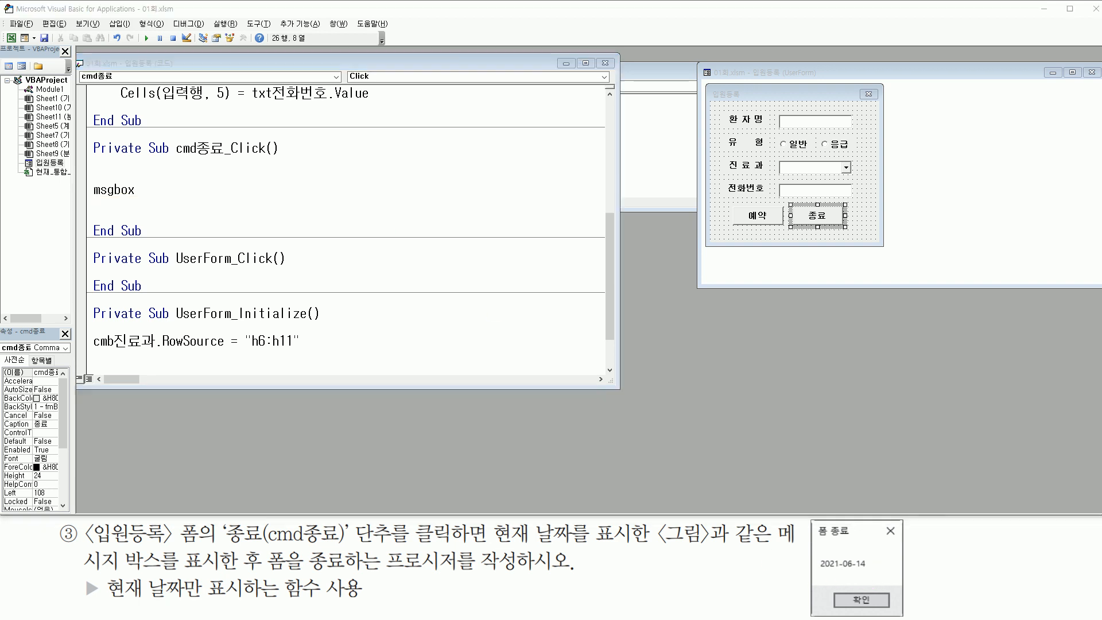
pyautogui.click(185, 184)
pyautogui.write('date')
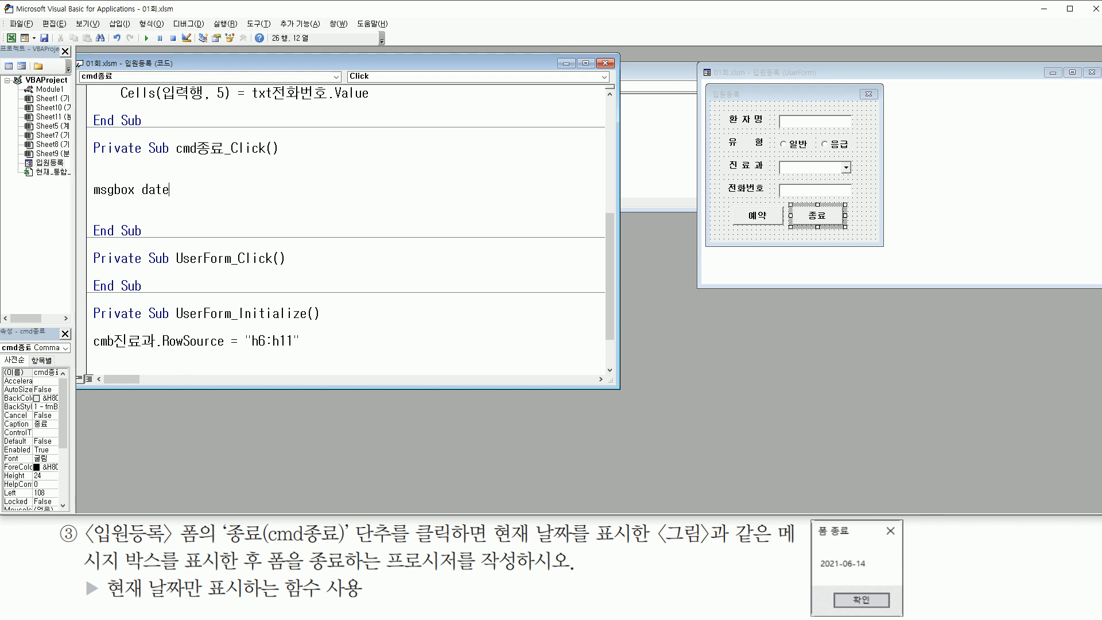
# Complete the MsgBox statement with the vbOKOnly button style and the title "폼 종료"
pyautogui.write(',')
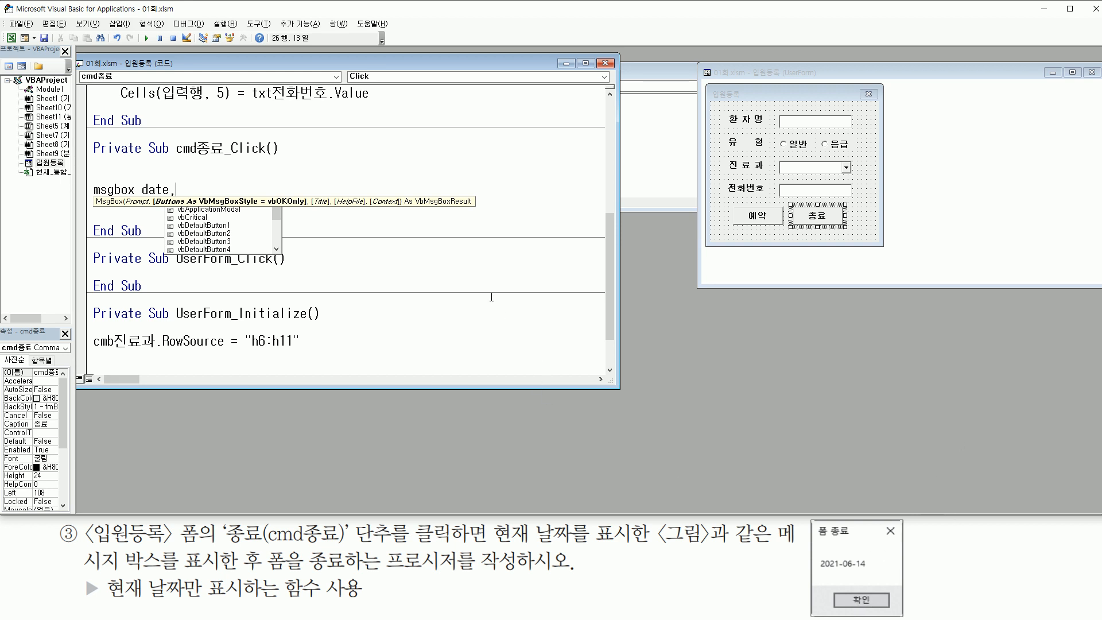
pyautogui.write('vboko')
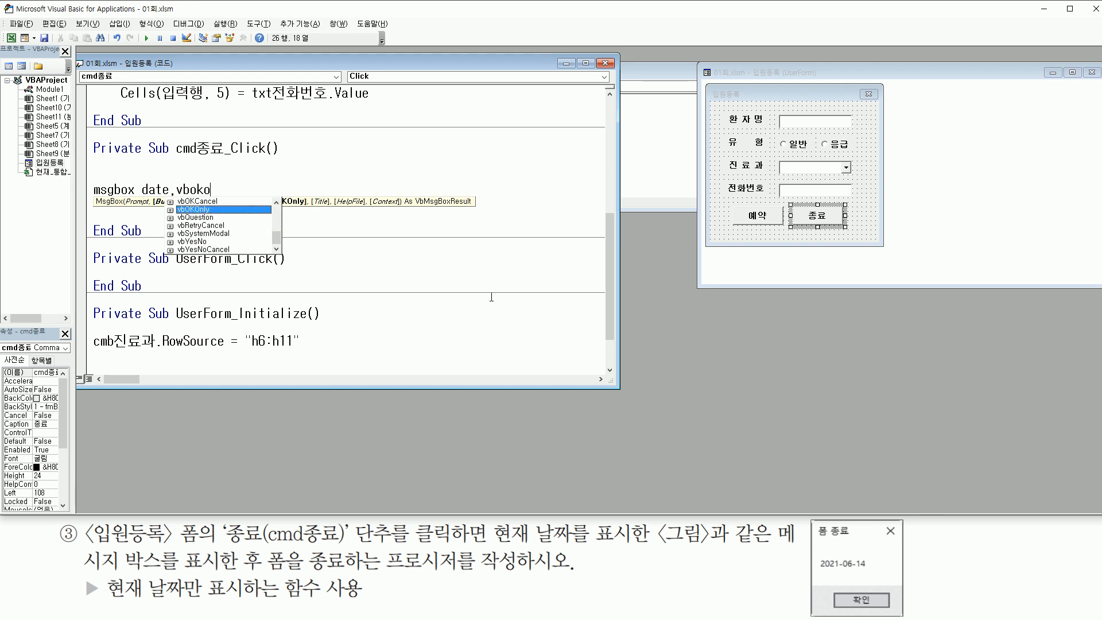
pyautogui.press('Tab')
pyautogui.write(',')
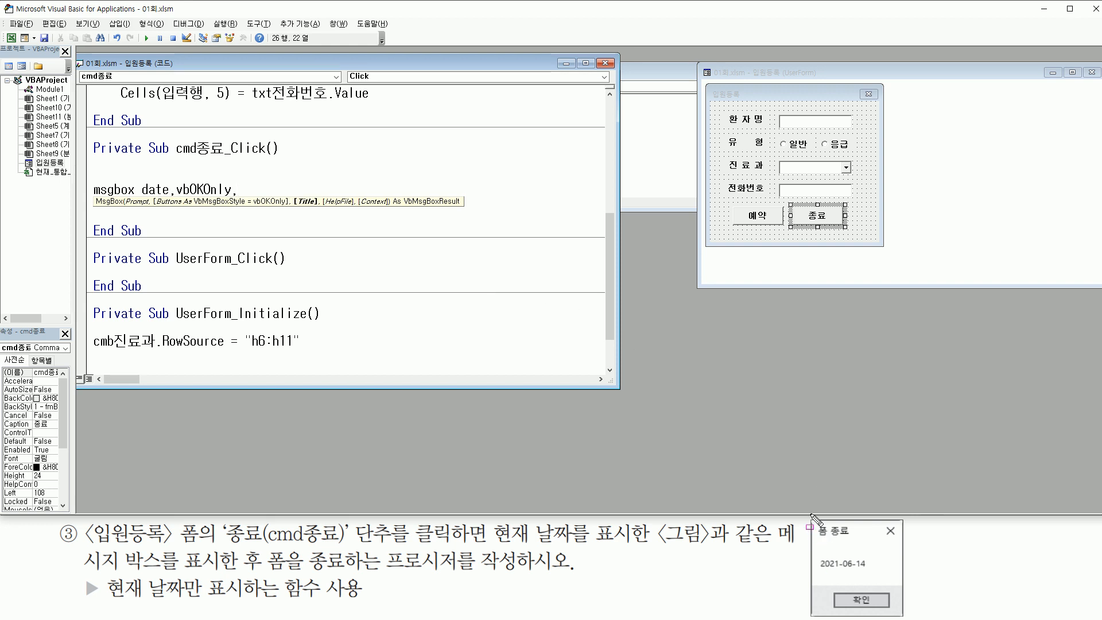
pyautogui.moveTo(809, 517)
pyautogui.mouseDown()
pyautogui.moveTo(822, 587)
pyautogui.moveTo(904, 614)
pyautogui.mouseUp()
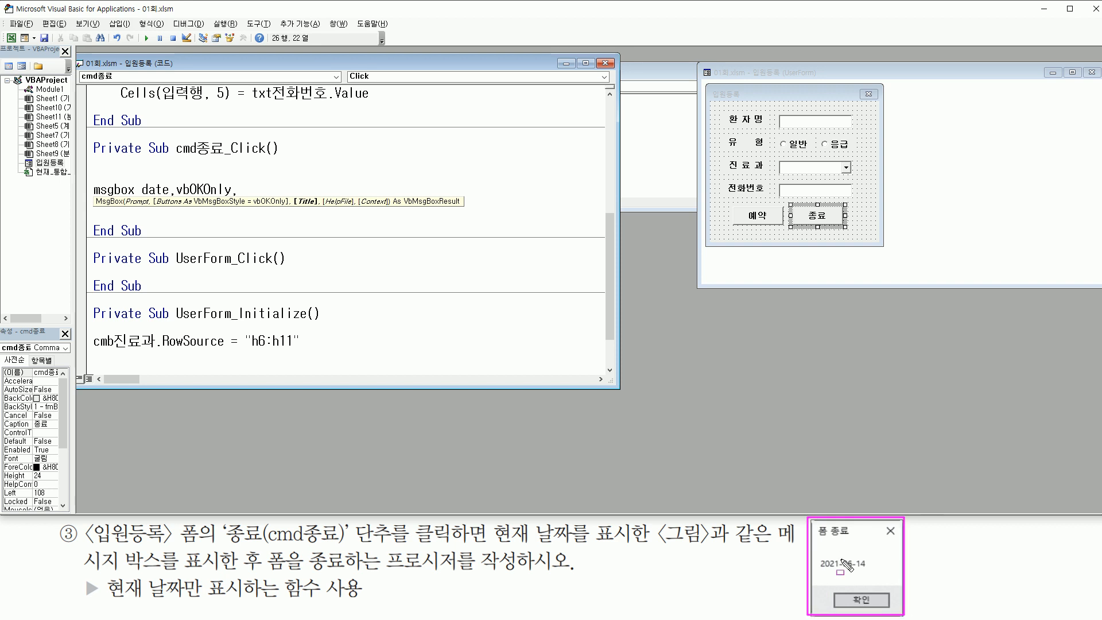
pyautogui.moveTo(818, 539); pyautogui.dragTo(854, 540)
pyautogui.click(280, 185)
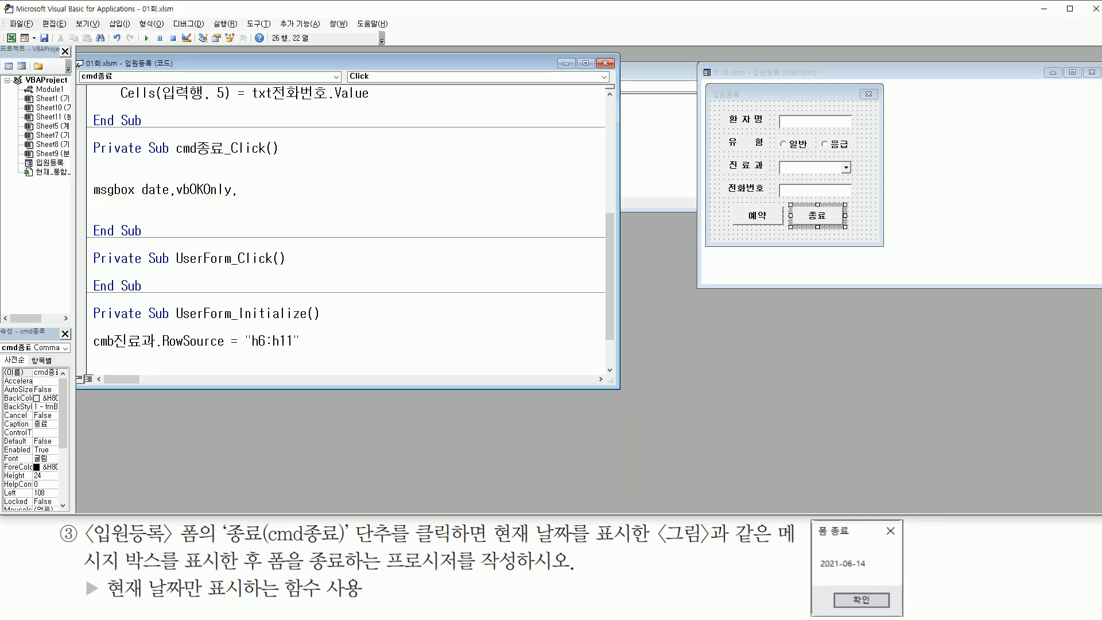
pyautogui.write('"')
pyautogui.write('폼 종ㄹ')
pyautogui.write('ㅛ')
pyautogui.press('Return')
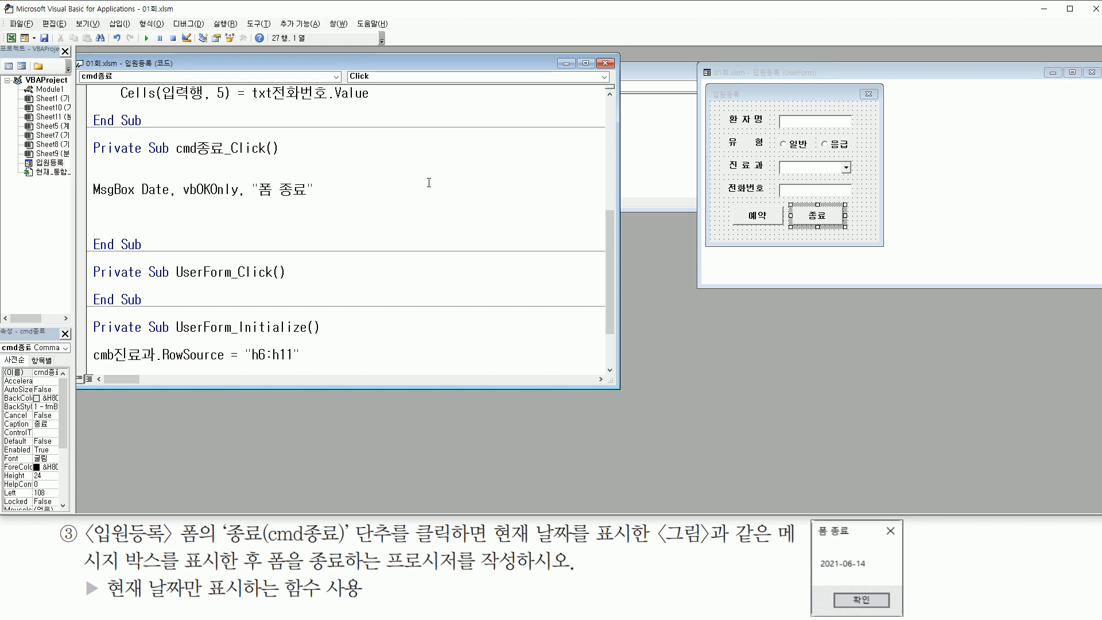
# Add Unload Me below the MsgBox line in cmd종료_Click to close the form
pyautogui.moveTo(85, 576)
pyautogui.mouseDown()
pyautogui.moveTo(270, 574)
pyautogui.moveTo(267, 548)
pyautogui.moveTo(310, 546)
pyautogui.moveTo(346, 577)
pyautogui.mouseUp()
pyautogui.press('Escape')
pyautogui.click(112, 209)
pyautogui.press('Return')
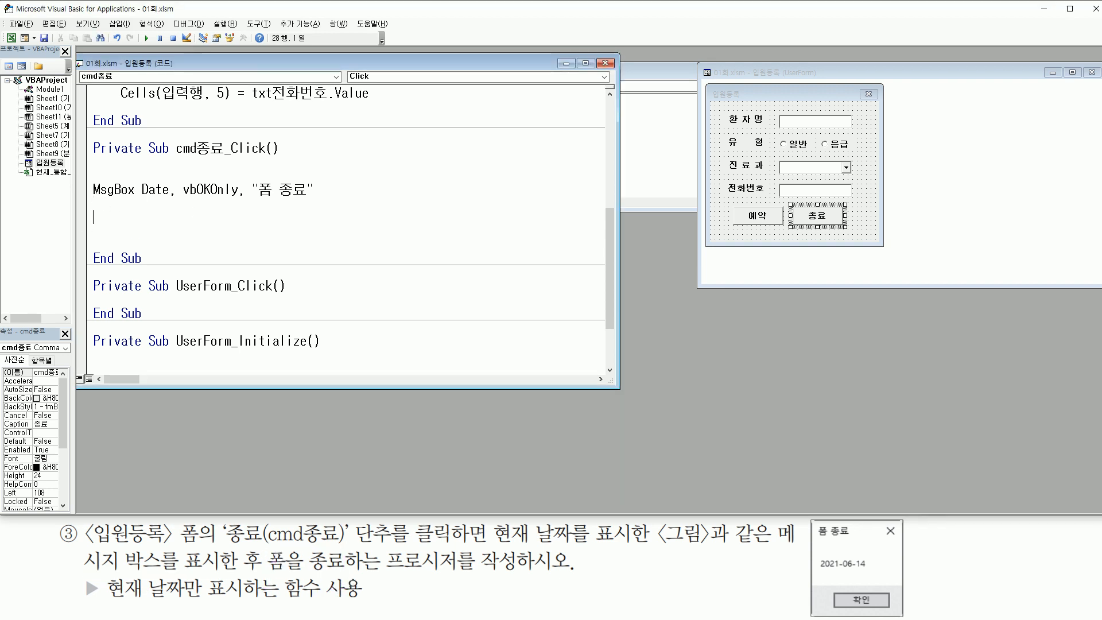
pyautogui.write('unload')
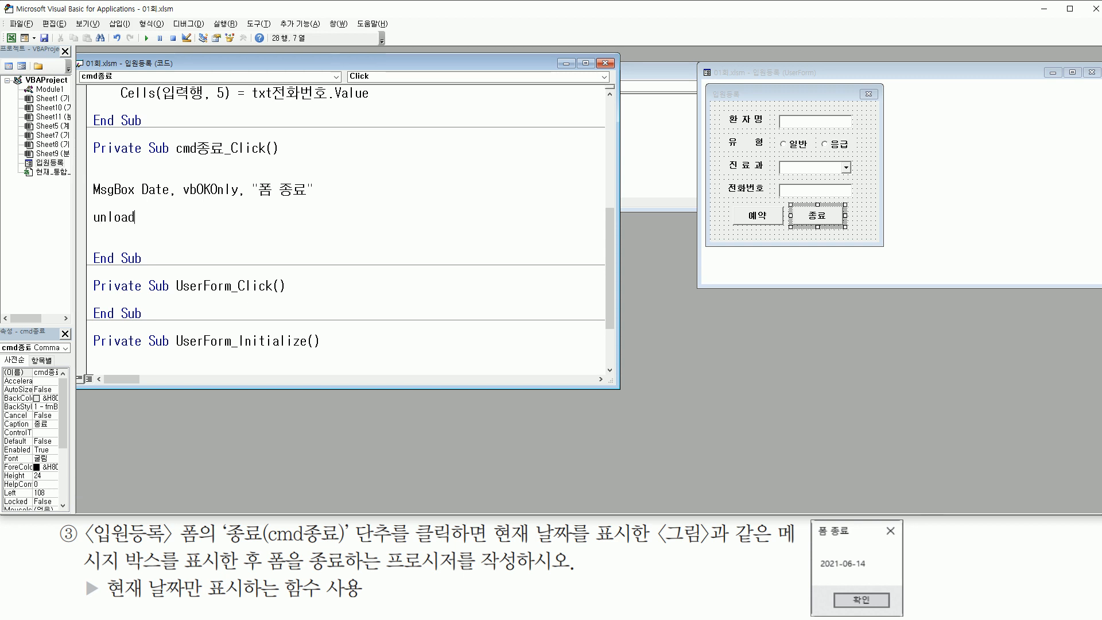
pyautogui.write(' me')
pyautogui.press('Return')
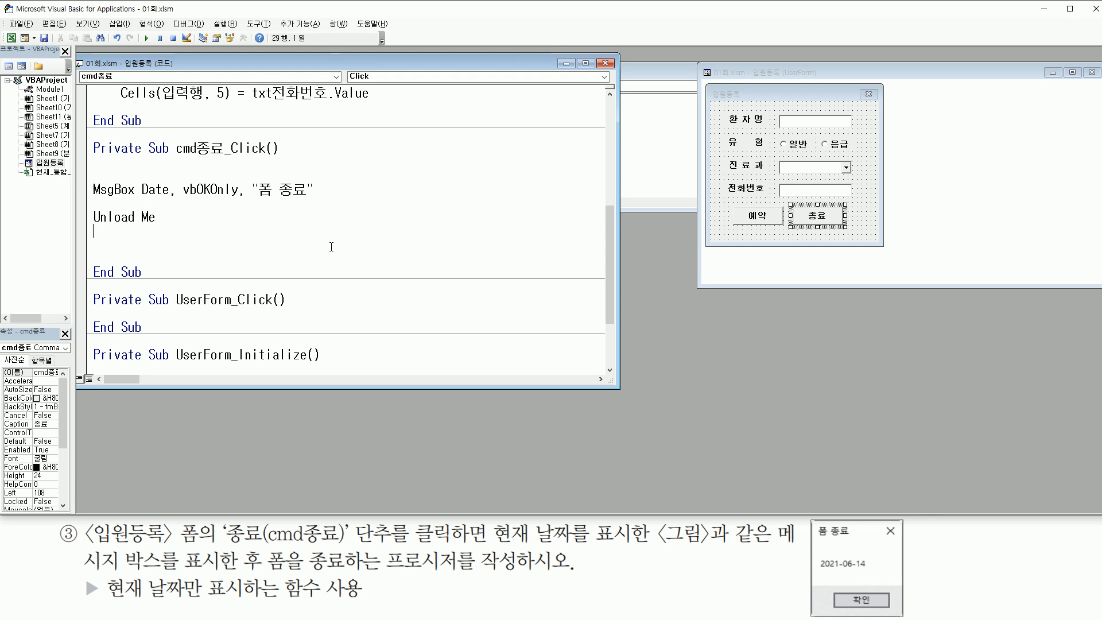
# Switch to Excel, open the 입원등록 form, run its 종료 button, and check the message box's title, date and button
pyautogui.click(11, 38)
pyautogui.click(358, 172)
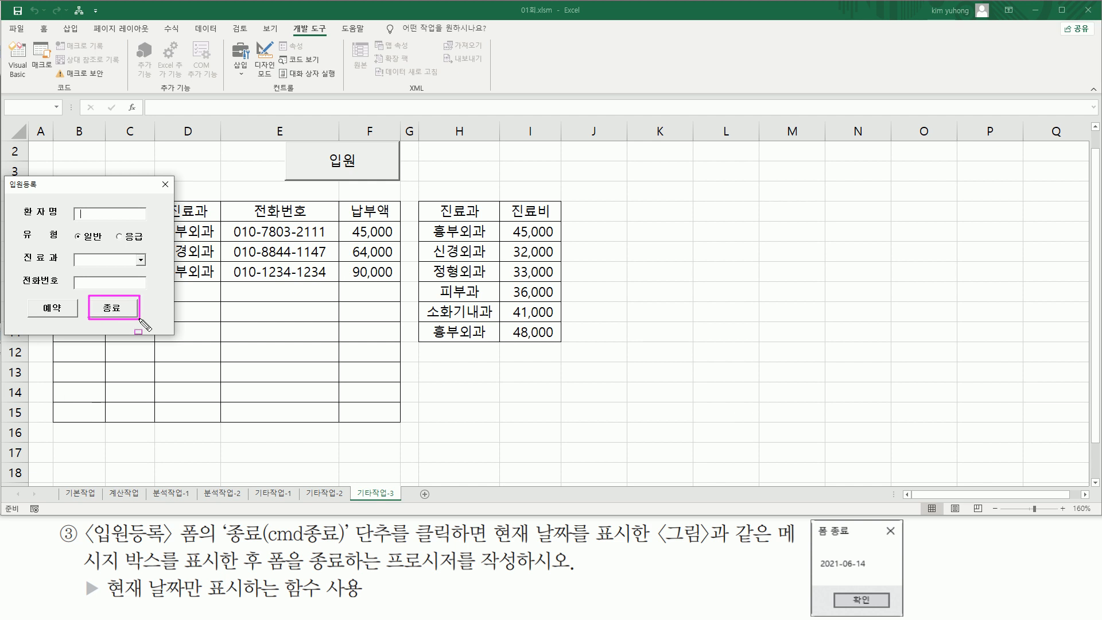
pyautogui.press('Escape')
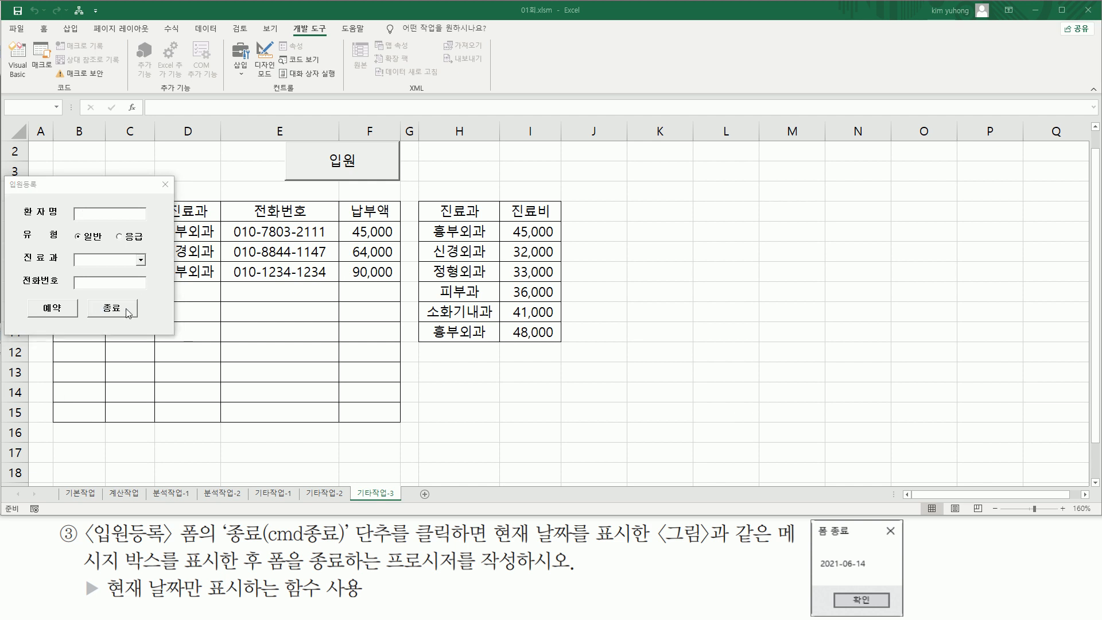
pyautogui.click(127, 313)
pyautogui.hotkey('ctrl', 'alt', 'd')
pyautogui.moveTo(519, 284)
pyautogui.mouseDown()
pyautogui.moveTo(542, 363)
pyautogui.moveTo(598, 365)
pyautogui.mouseUp()
pyautogui.moveTo(527, 329)
pyautogui.mouseDown()
pyautogui.moveTo(566, 329)
pyautogui.moveTo(552, 301)
pyautogui.mouseUp()
pyautogui.click(528, 301)
pyautogui.moveTo(540, 342); pyautogui.dragTo(583, 361)
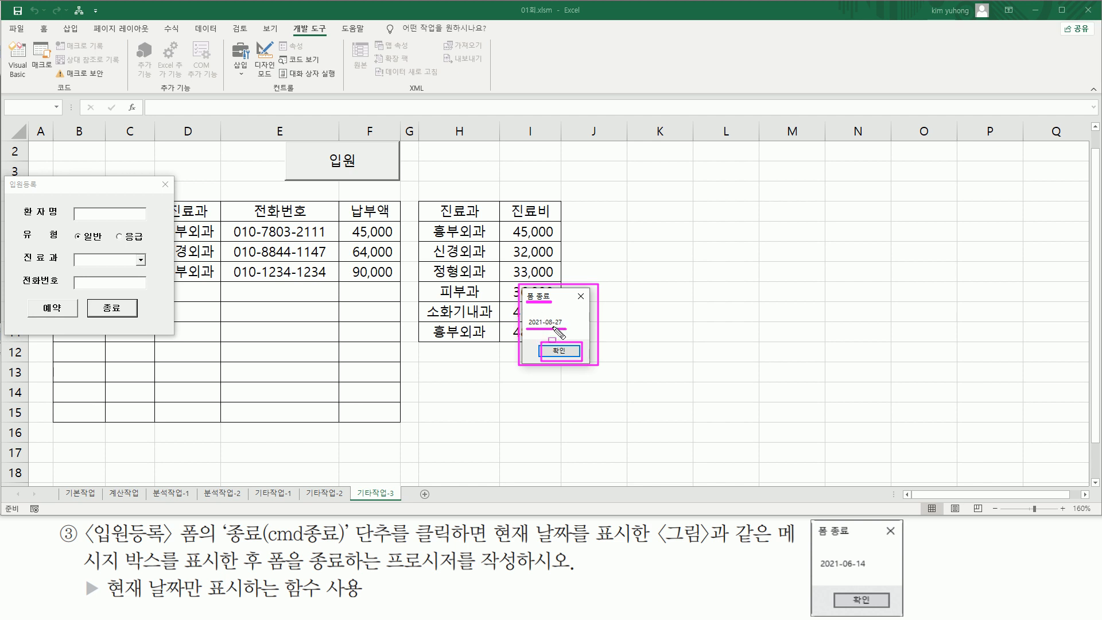
# Confirm the 폼 종료 message box to test that the 입원등록 form closes
pyautogui.press('Escape')
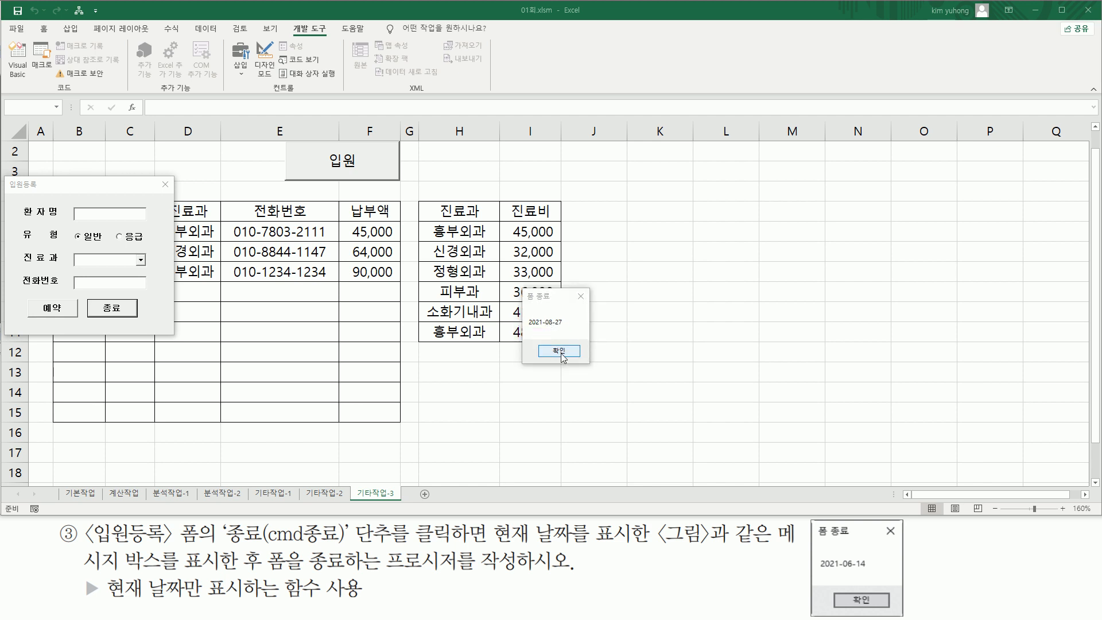
pyautogui.hotkey('ctrl', '2')
pyautogui.moveTo(541, 343); pyautogui.dragTo(583, 359)
pyautogui.moveTo(9, 176)
pyautogui.mouseDown()
pyautogui.moveTo(89, 309)
pyautogui.moveTo(173, 335)
pyautogui.mouseUp()
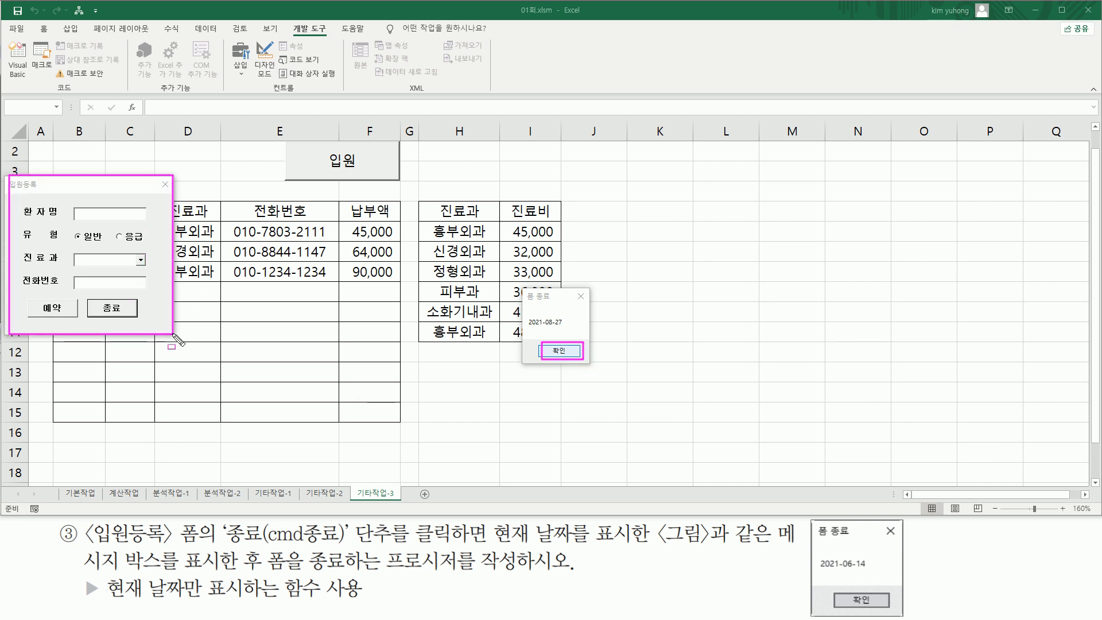
pyautogui.press('Escape')
pyautogui.click(560, 350)
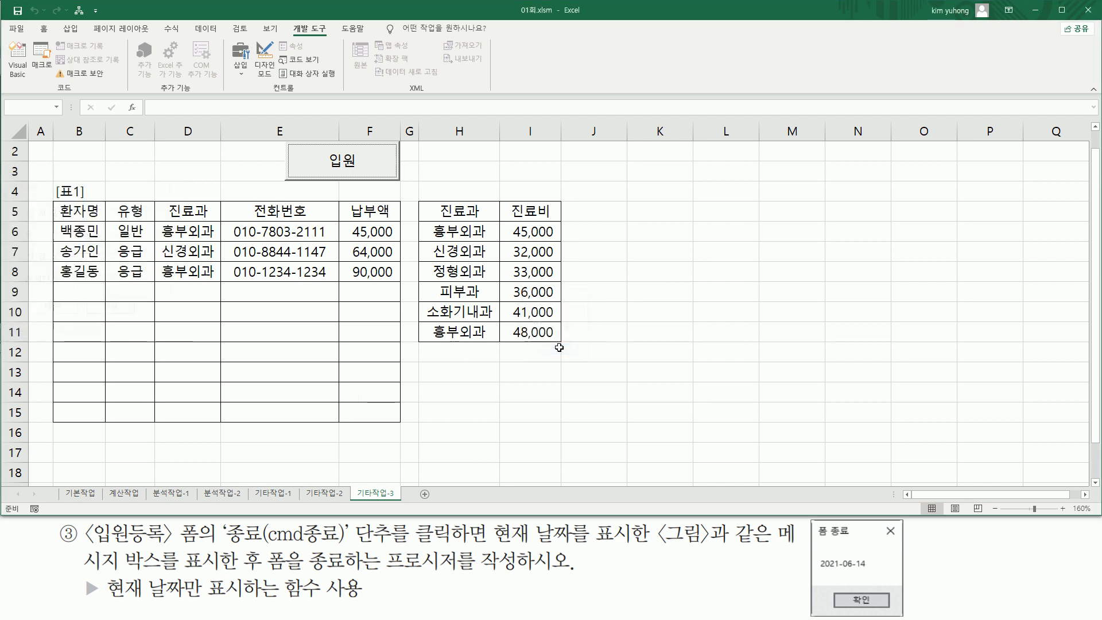